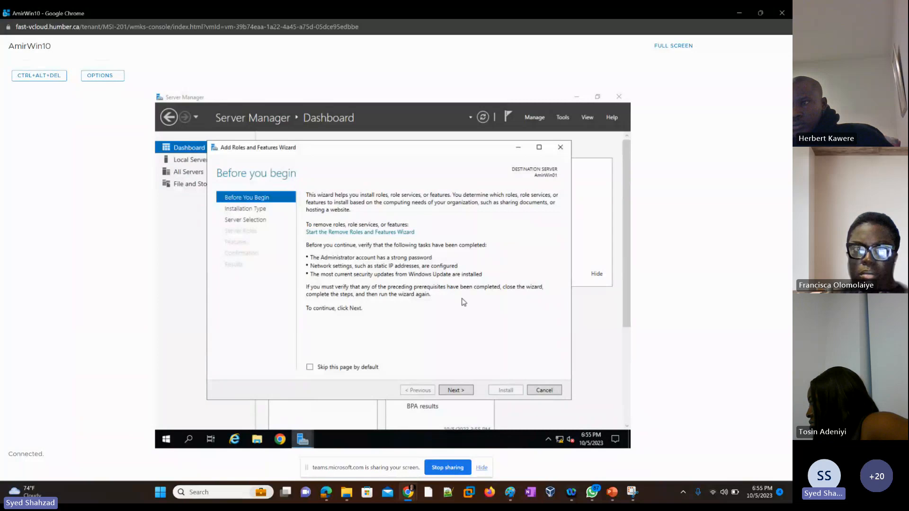
Advance the Add Roles and Features Wizard with a role-based installation targeting the server AmirWin01
click(457, 393)
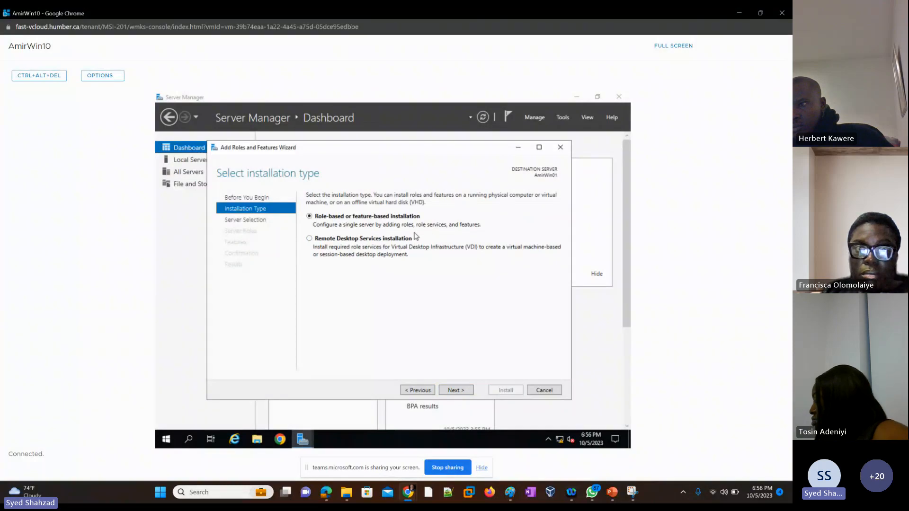
click(458, 391)
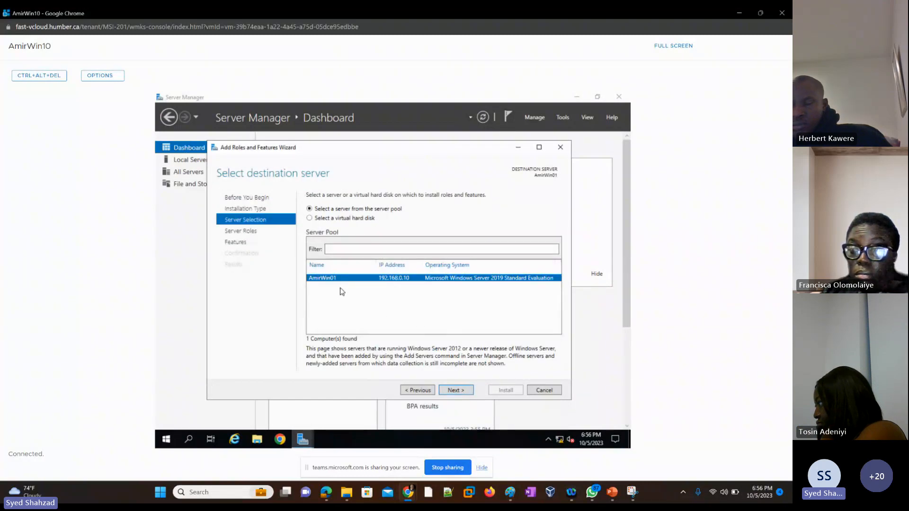
click(454, 391)
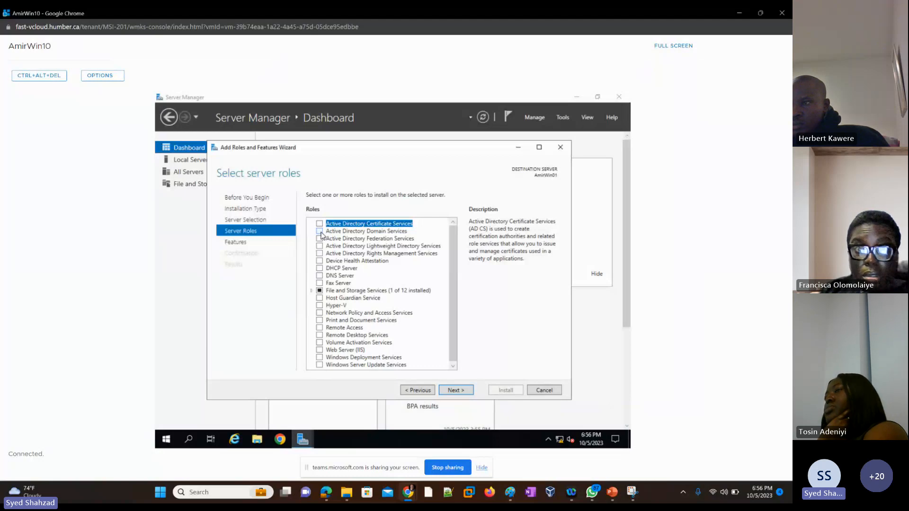
Select the Active Directory Domain Services and DHCP Server roles, adding the required management features for each
click(320, 232)
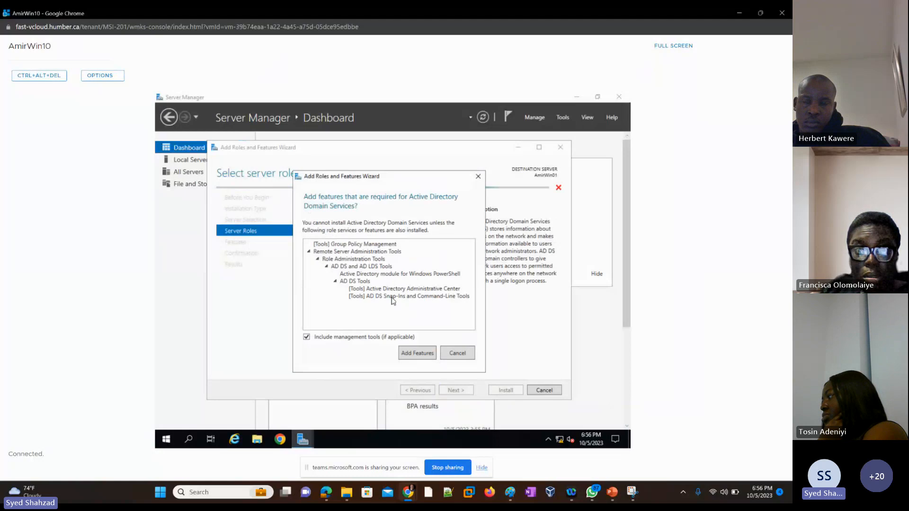
click(411, 355)
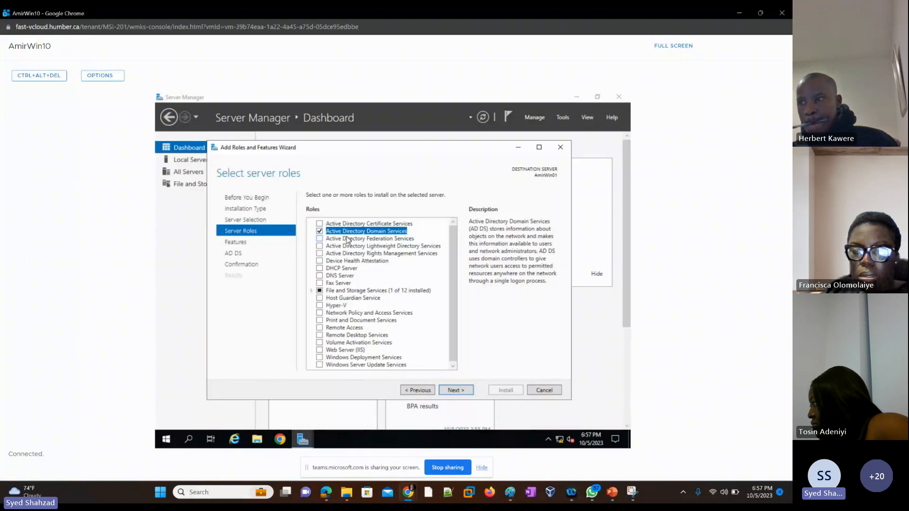
click(320, 269)
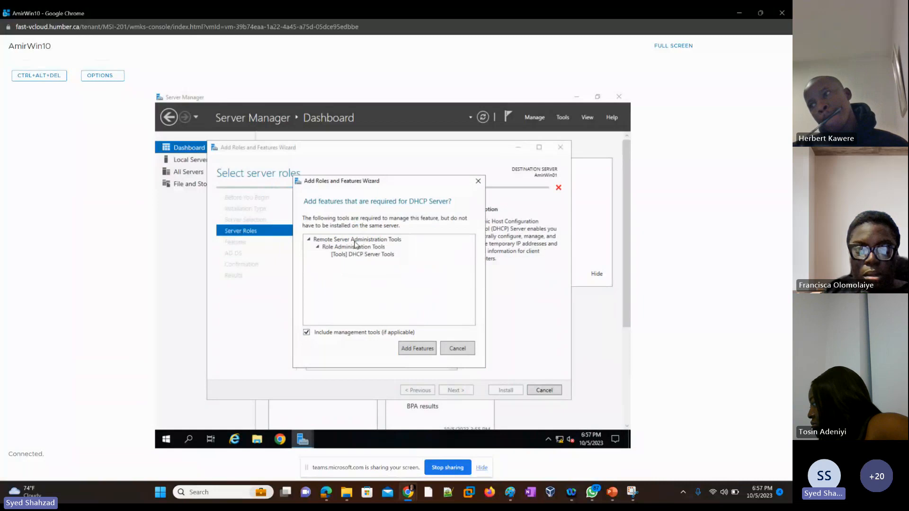
click(412, 350)
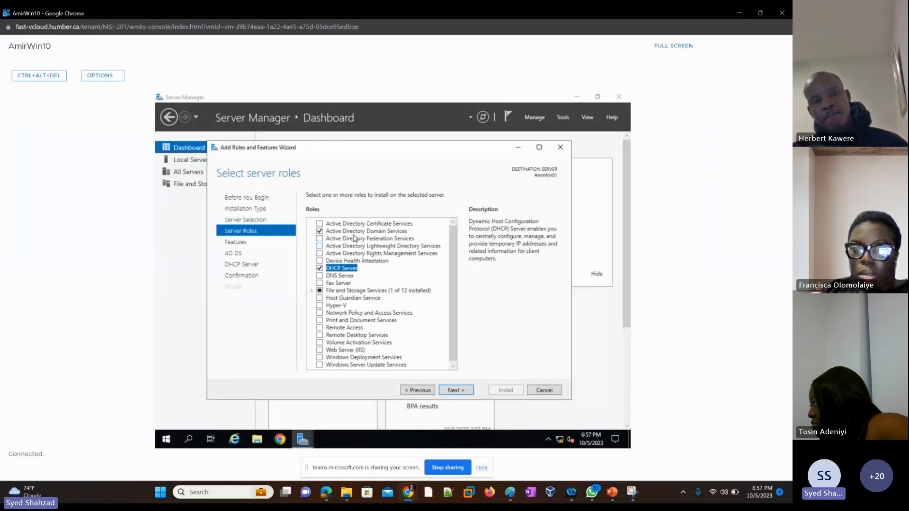
Keep the default features and continue to the AD DS information page
click(453, 391)
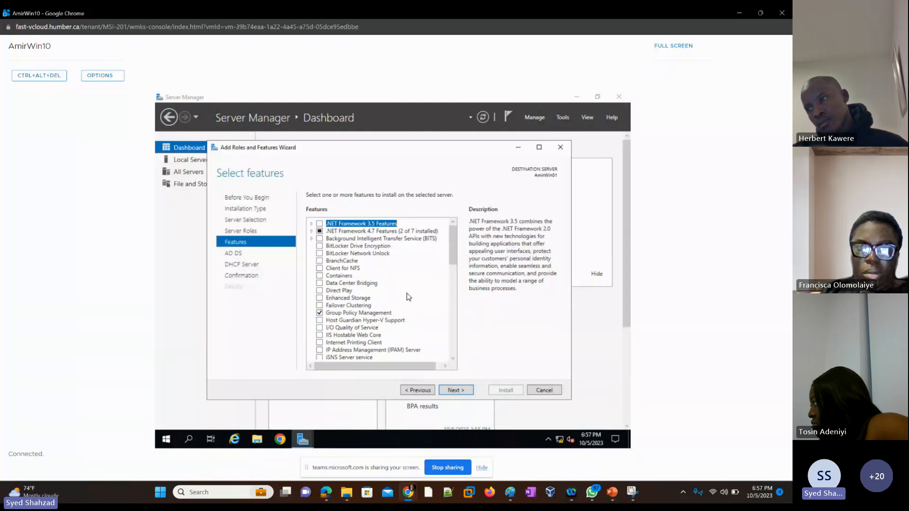
click(458, 393)
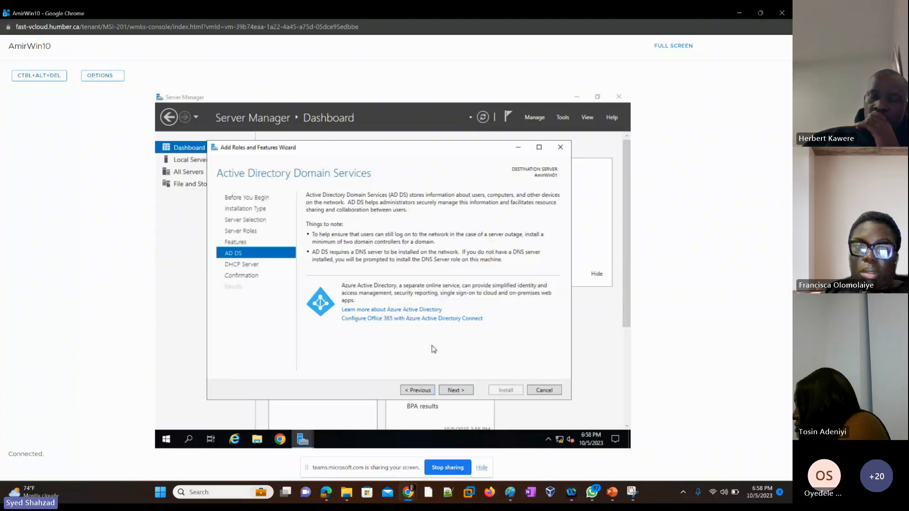
Step back to review the selected server roles, then return to the AD DS page
click(412, 393)
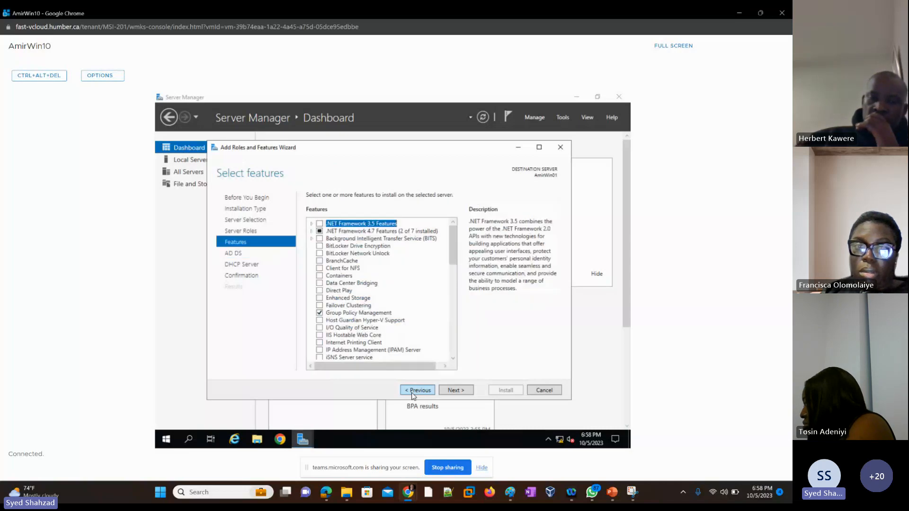
click(412, 393)
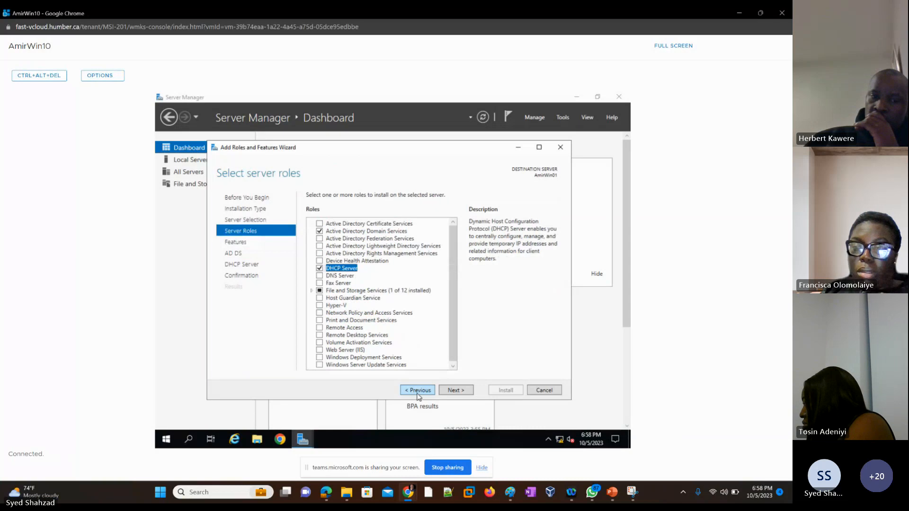
click(454, 392)
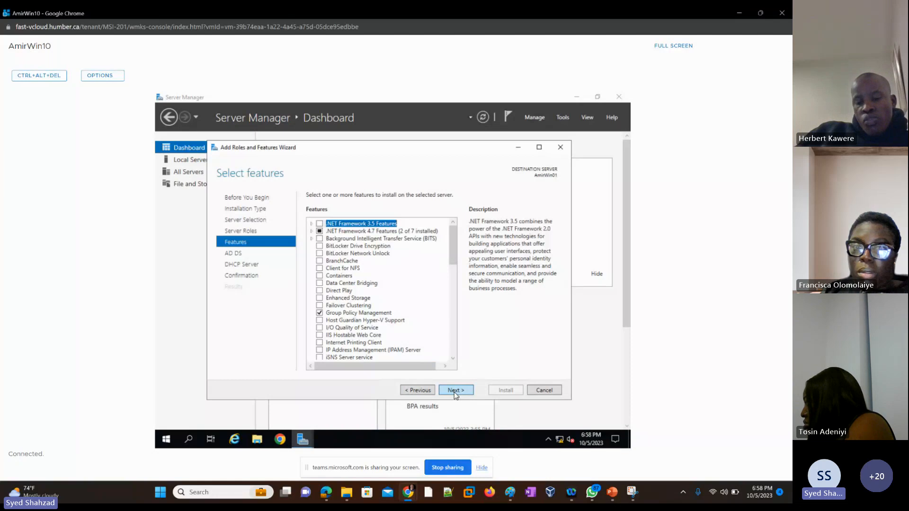
click(454, 391)
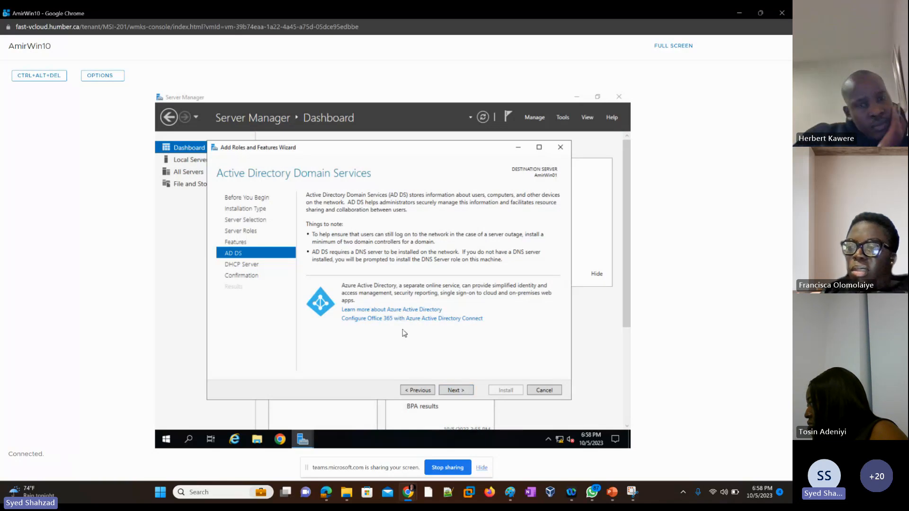
Continue past the AD DS and DHCP Server pages and start the installation from the confirmation page
click(456, 391)
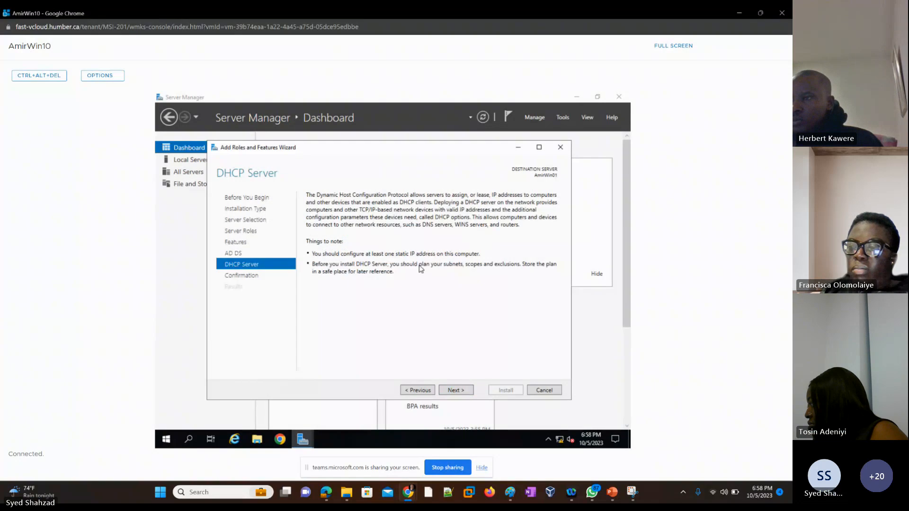
click(457, 391)
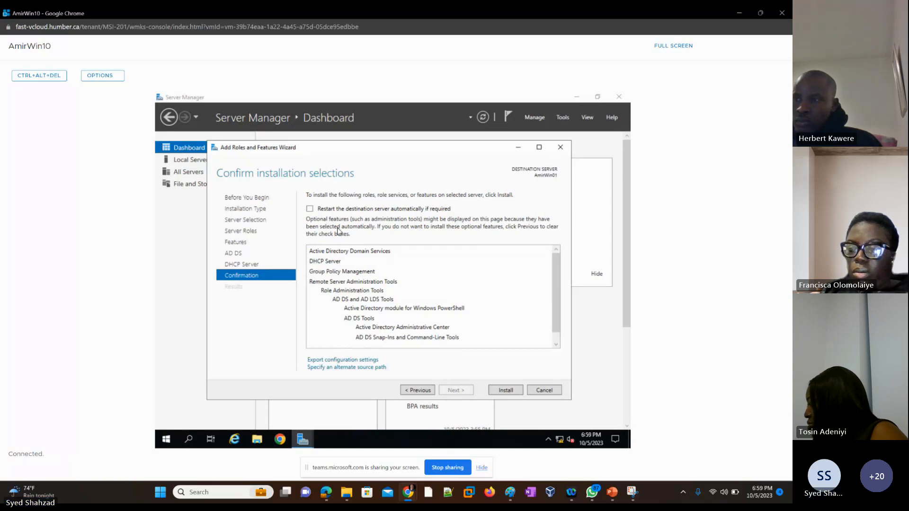
click(504, 393)
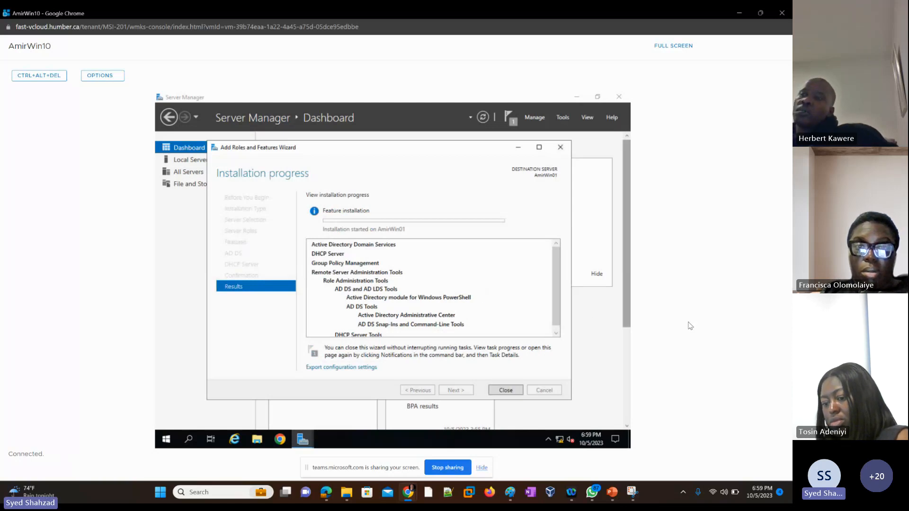
Switch to the presentation and open slide 8 with the VMware environment diagram
key(alt+Tab)
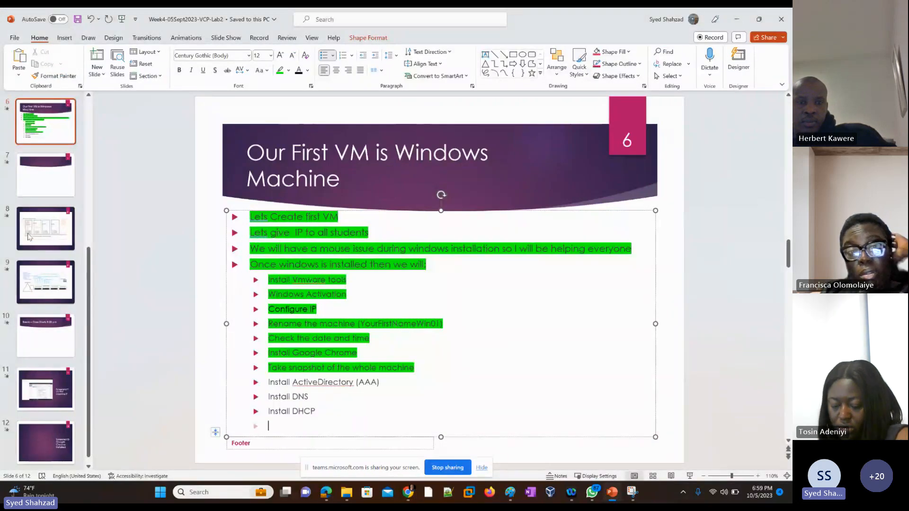
click(52, 238)
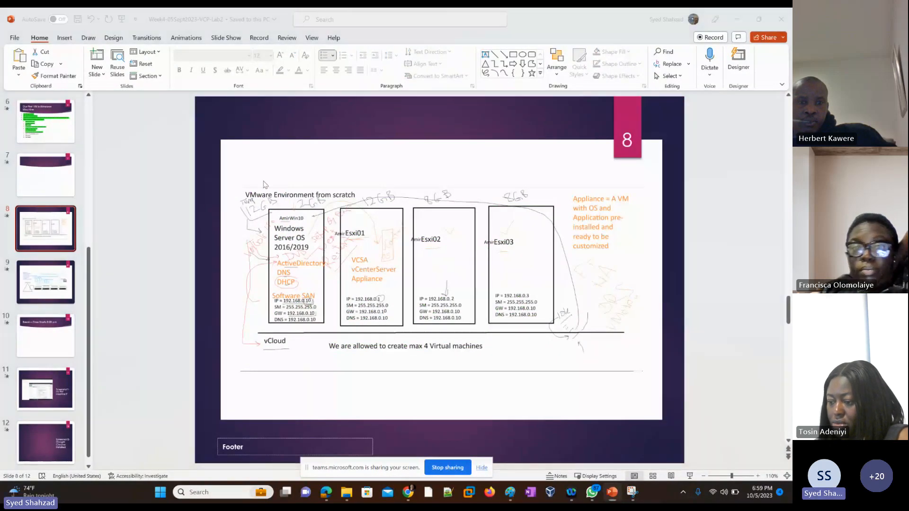
key(super+shift+s)
key(Escape)
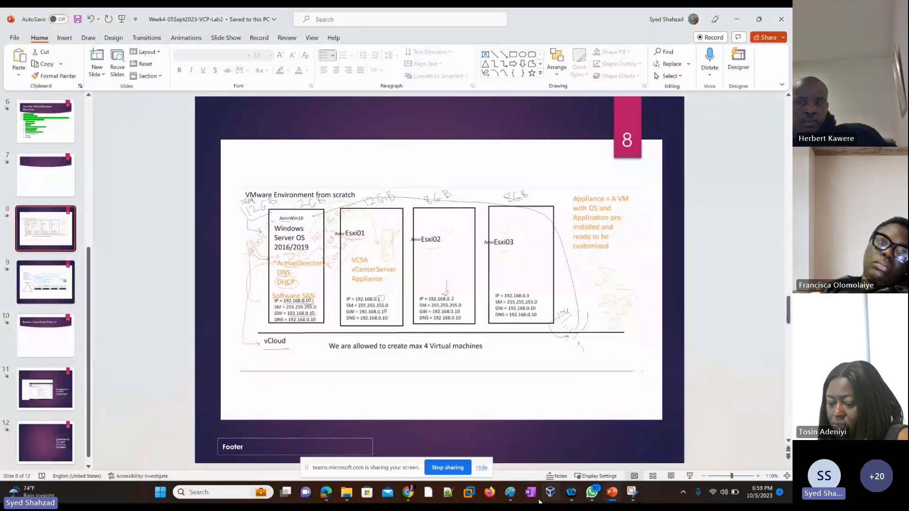
Switch to Paint, paste the lab diagram and move it down onto the middle of the canvas
click(531, 494)
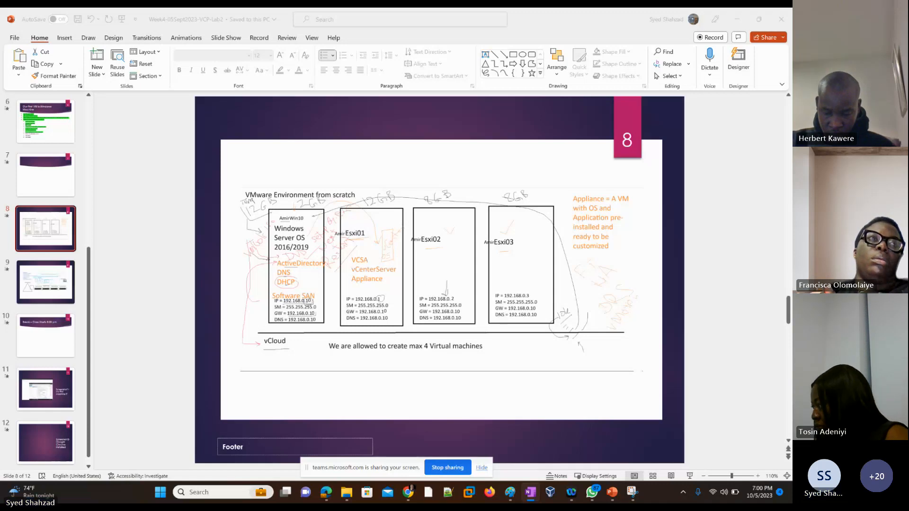
click(510, 492)
key(ctrl+v)
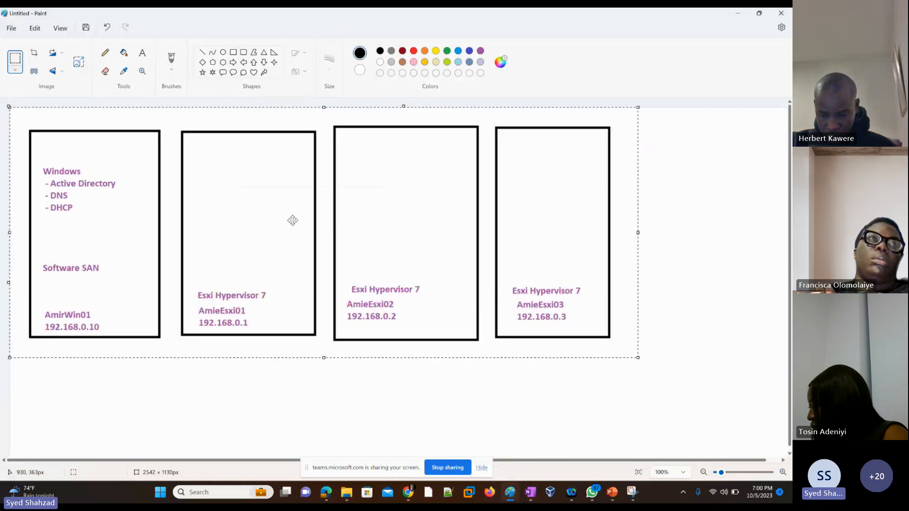
drag(290, 219, 365, 295)
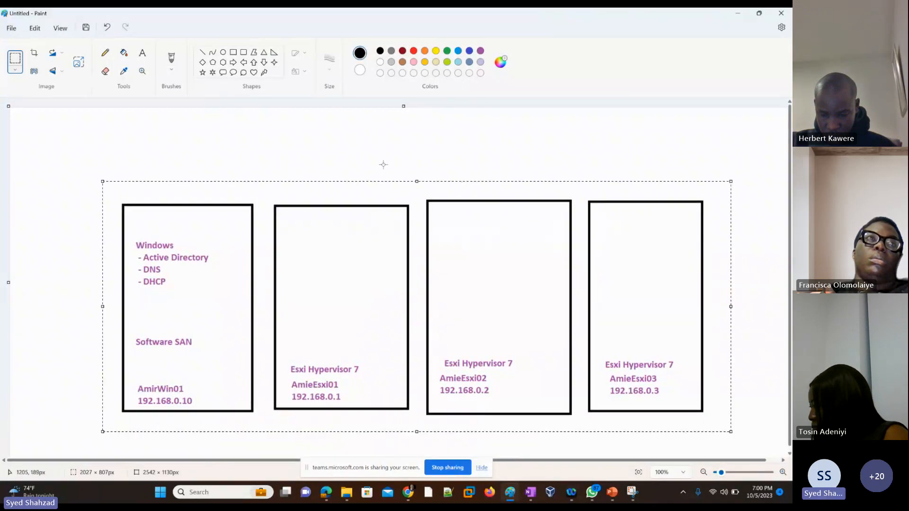
click(336, 127)
Draw a check mark with the pencil above the Windows server box
click(105, 53)
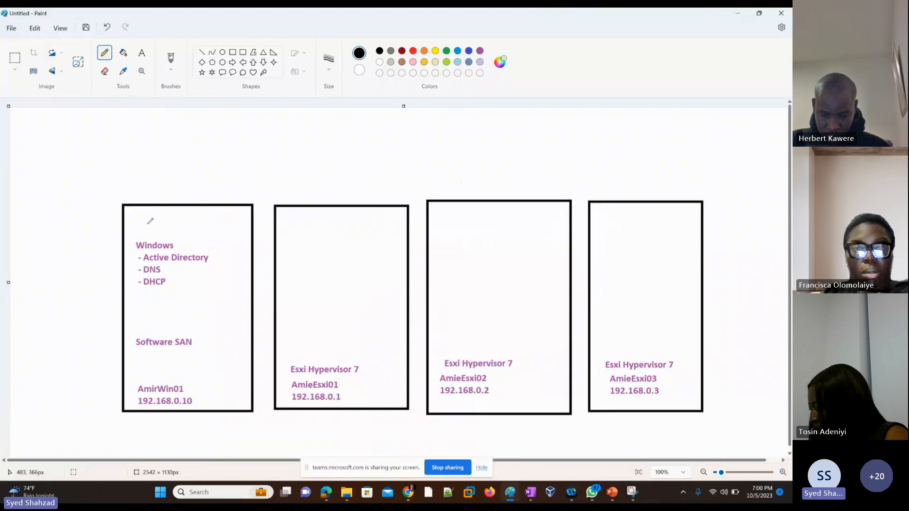
drag(170, 193, 209, 163)
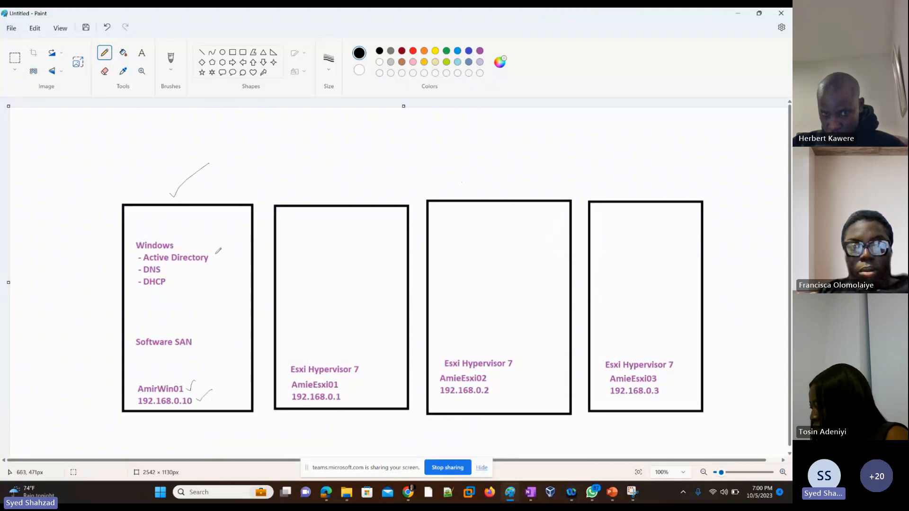
Tick the Windows roles with the pencil and undo those ticks
drag(209, 255, 217, 251)
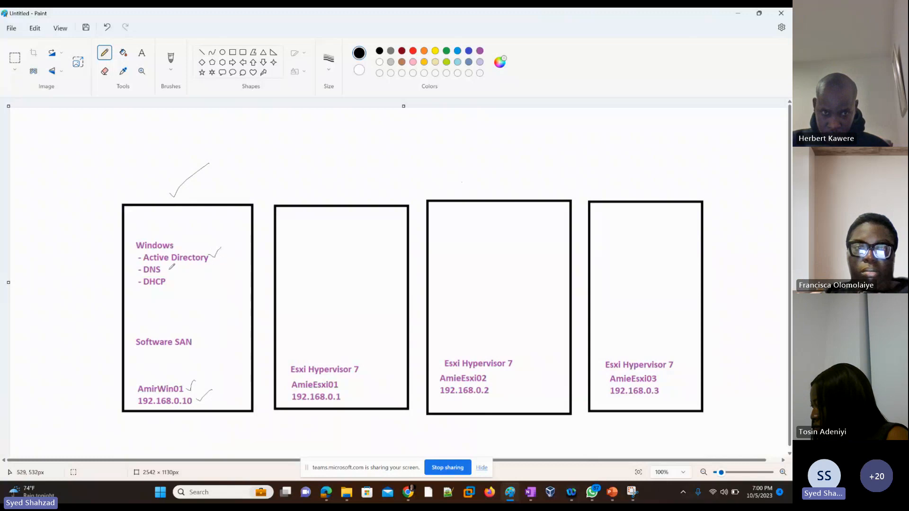
key(ctrl+z)
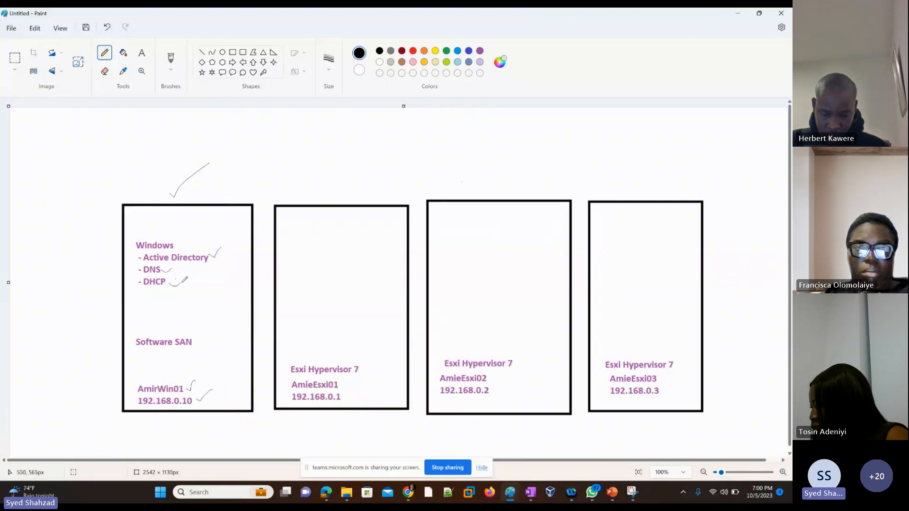
key(ctrl+z)
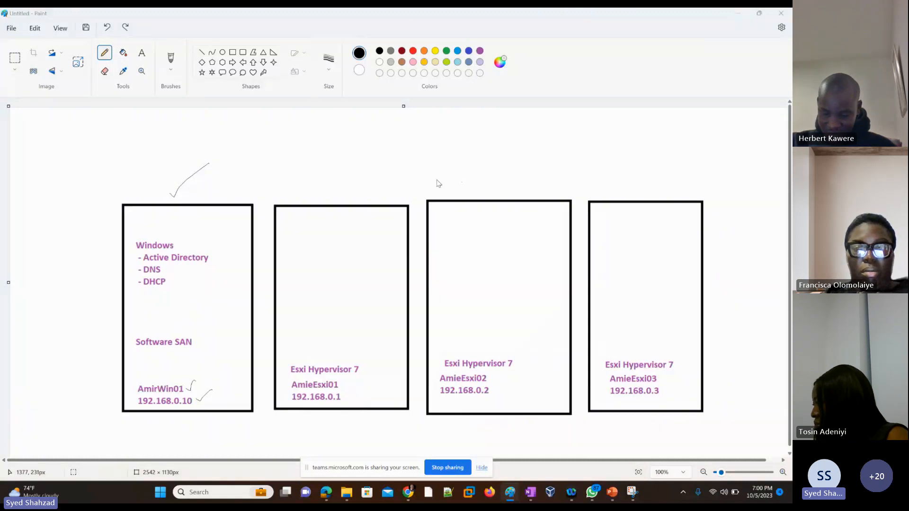
key(alt+Tab)
key(alt+Tab)
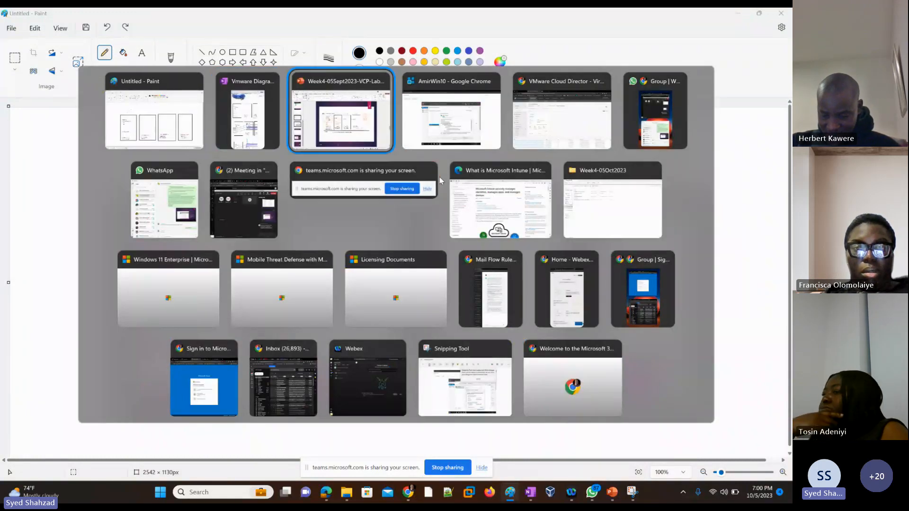
key(alt+Tab)
key(alt+Tab)
key(alt+Tab)
key(alt+Tab)
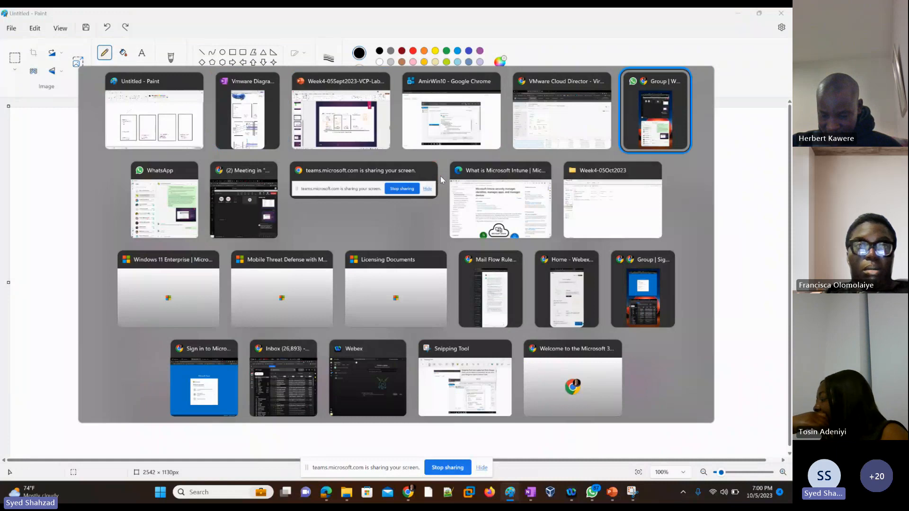
key(Escape)
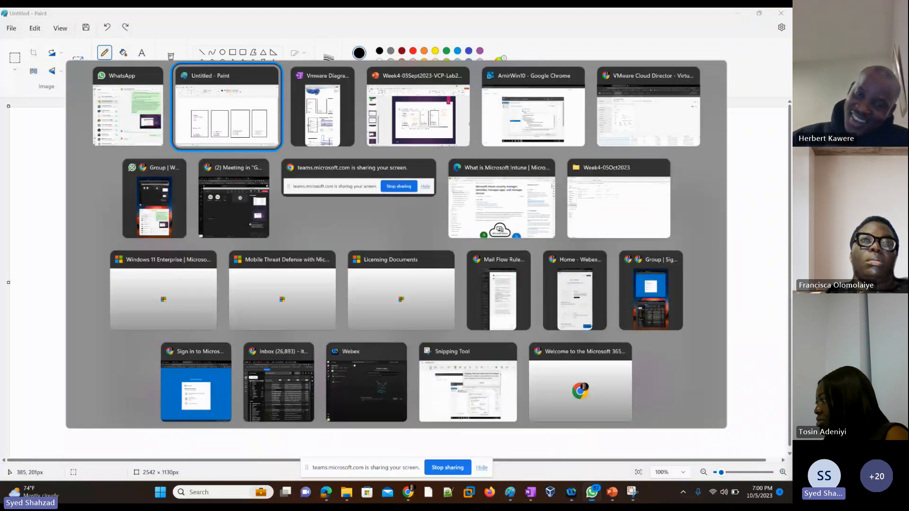
key(alt+Tab)
key(Tab)
key(Tab)
key(Tab)
key(Tab)
key(Tab)
key(Tab)
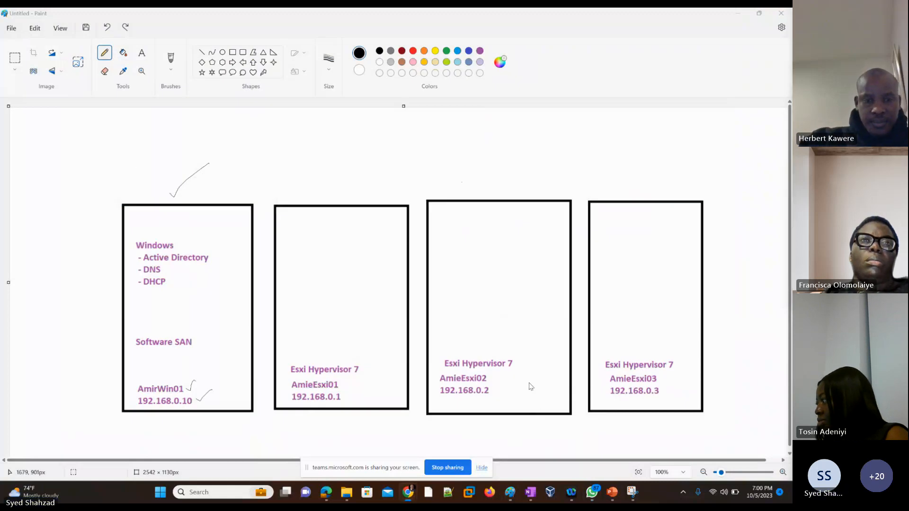
Switch back to the browser window showing the virtual machine console
key(alt+Tab)
key(Tab)
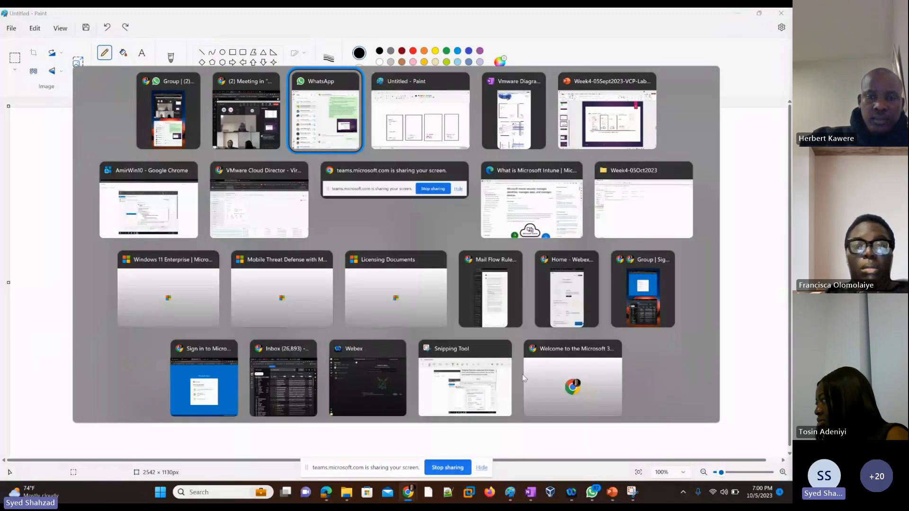
key(Tab)
key(Tab)
key(Tab)
key(Tab)
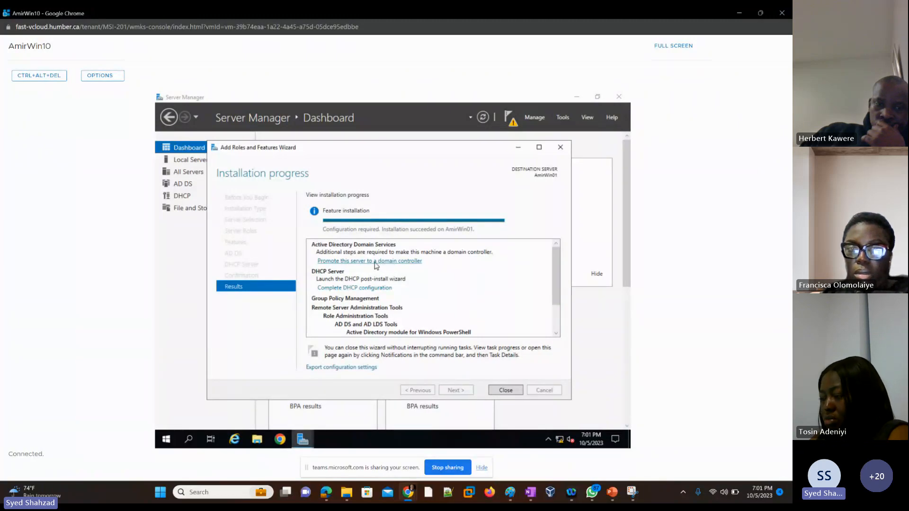
Close the Add Roles and Features wizard and start promoting this server to a domain controller from the notifications
click(505, 391)
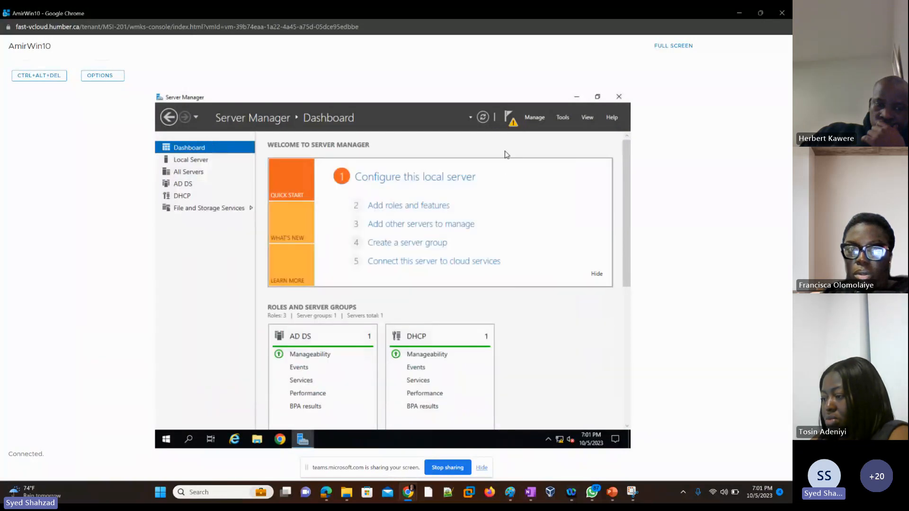
click(512, 127)
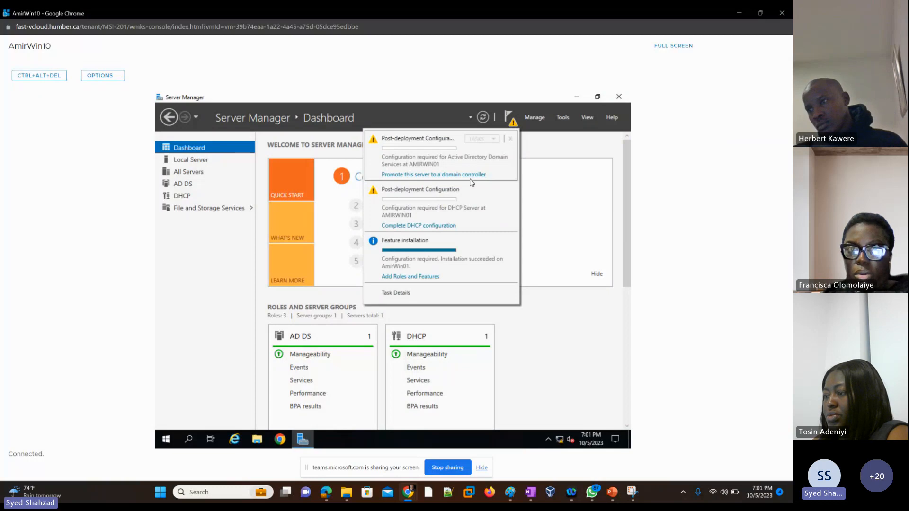
click(431, 175)
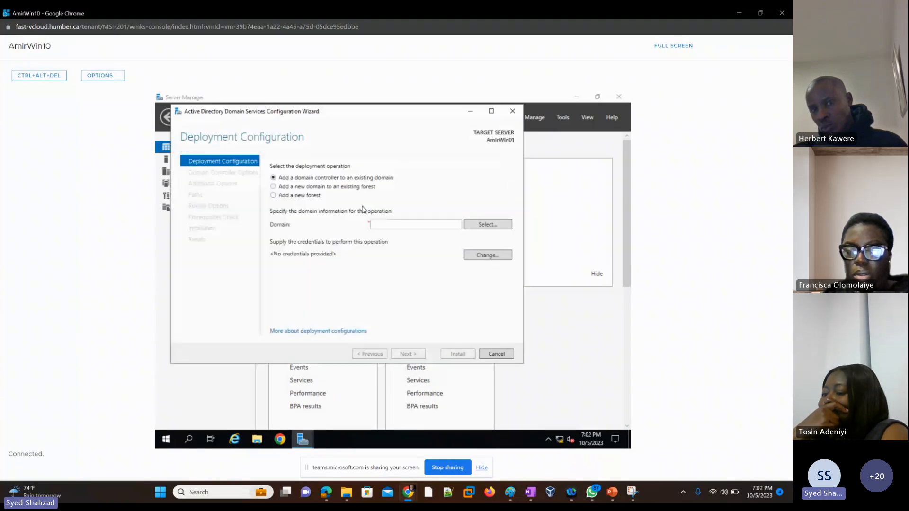
Choose to add a new forest with the root domain name AmirHumb.local and continue
click(295, 195)
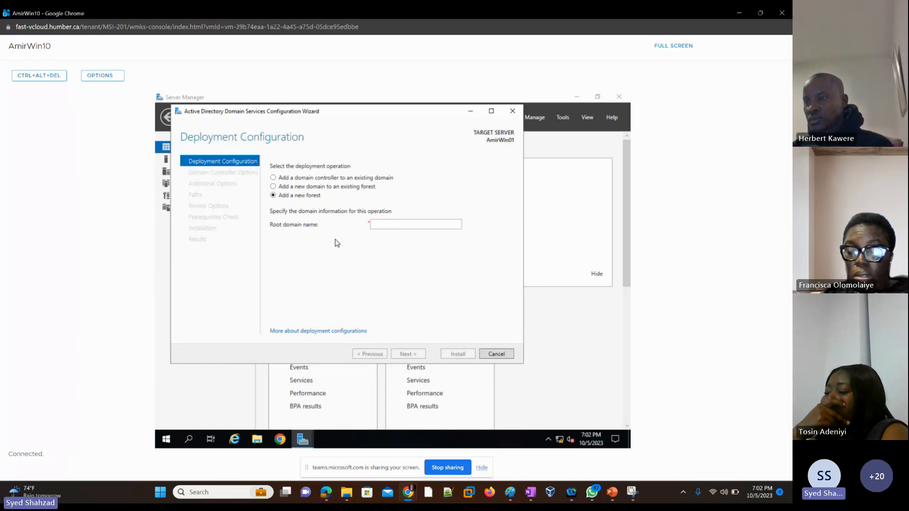
click(384, 223)
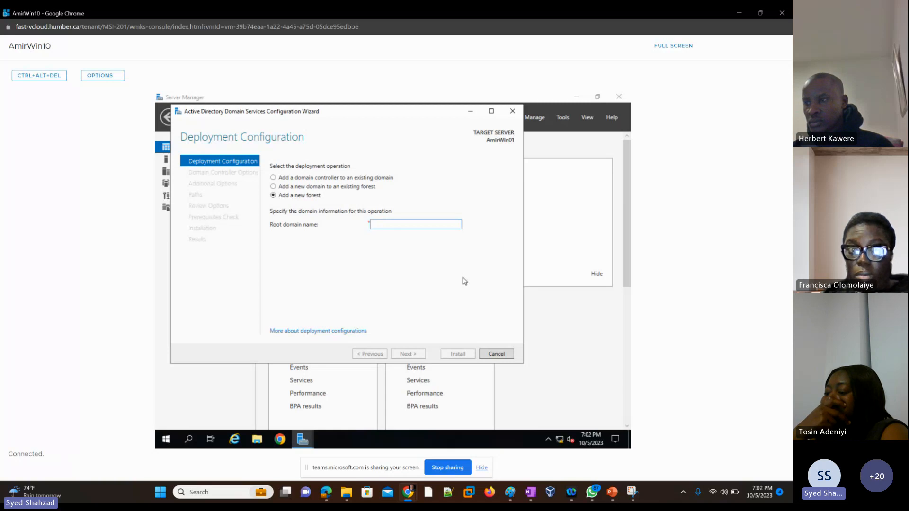
text(Amir)
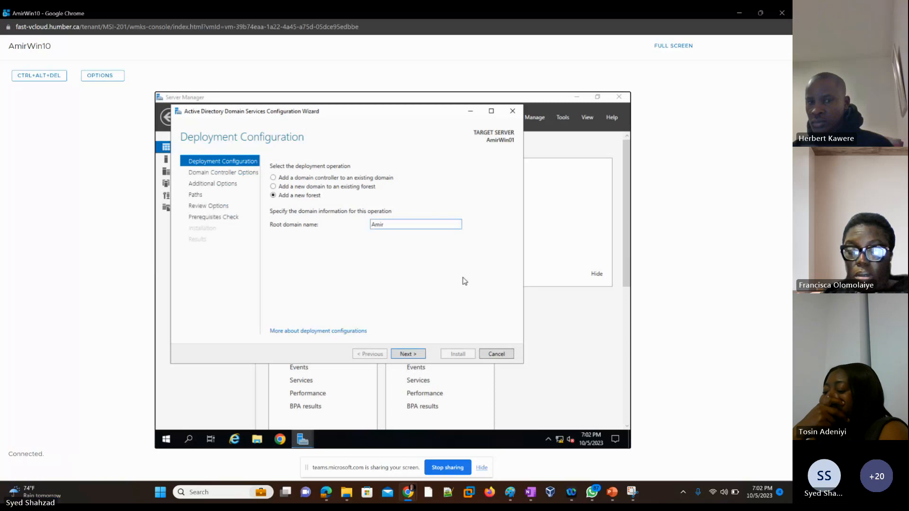
text(Hum)
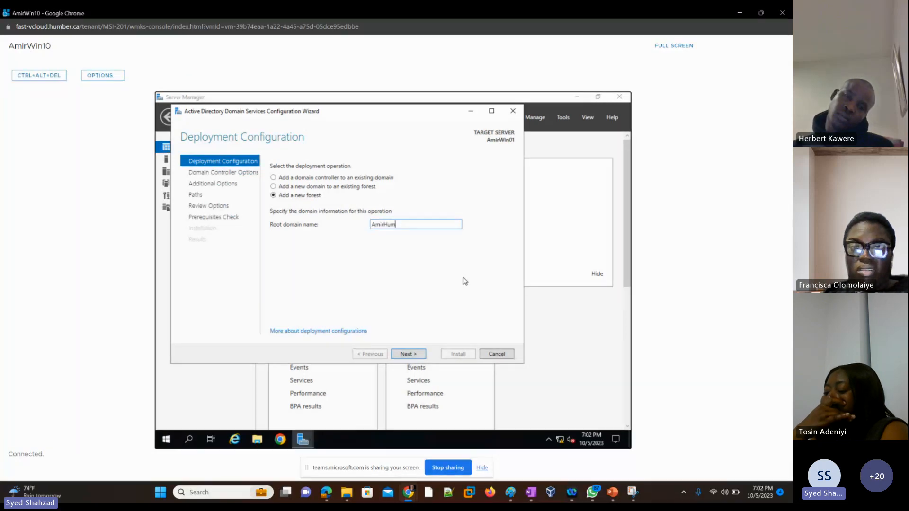
text(b.local)
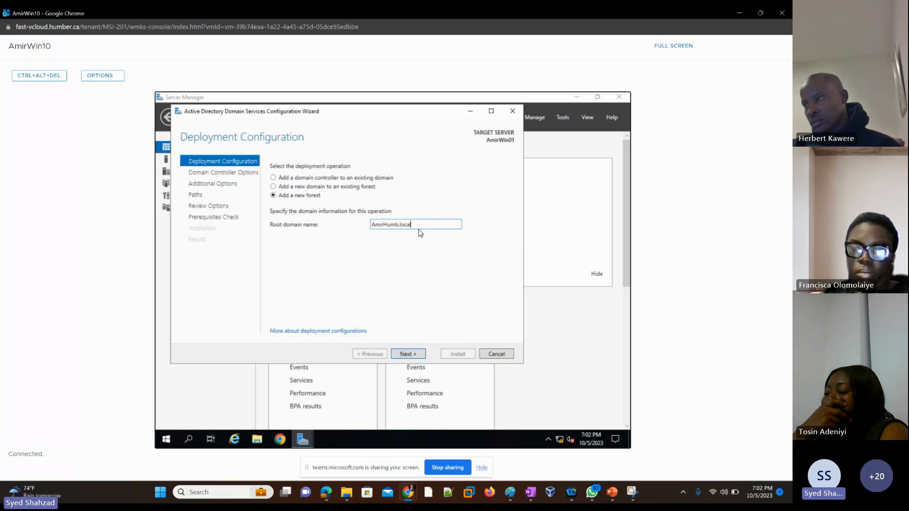
click(408, 354)
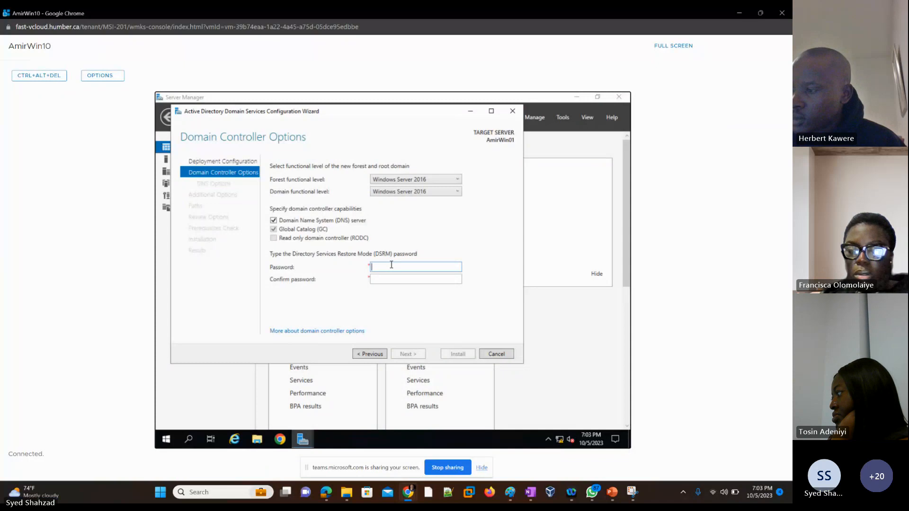
Enter the Directory Services Restore Mode password and its confirmation
text(Pa$$w0)
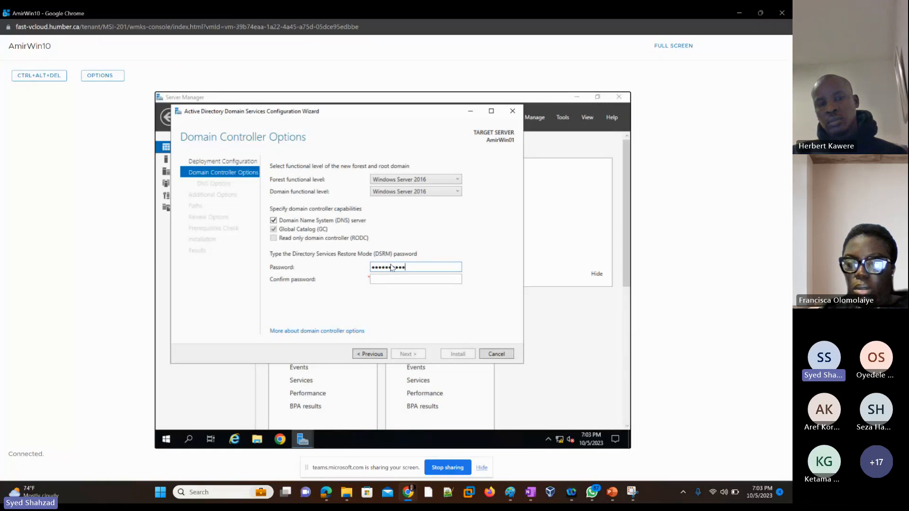
text(2)
key(Tab)
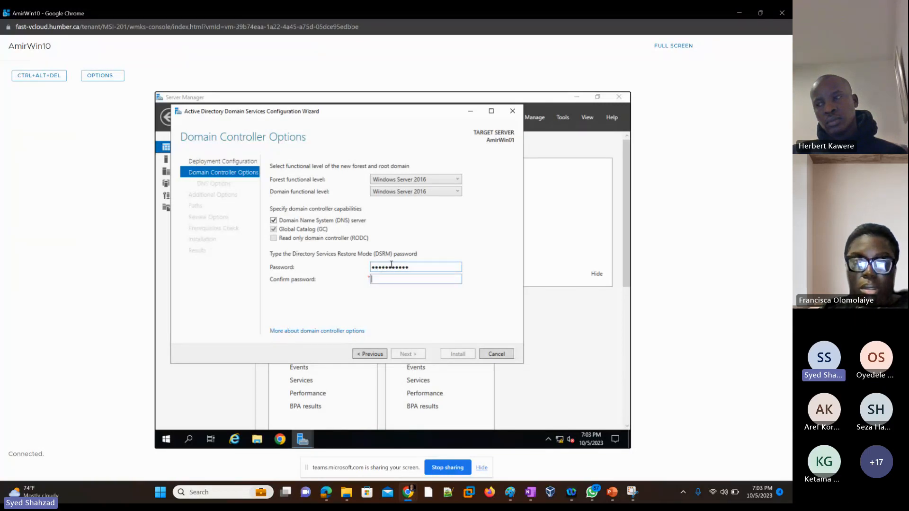
text(P)
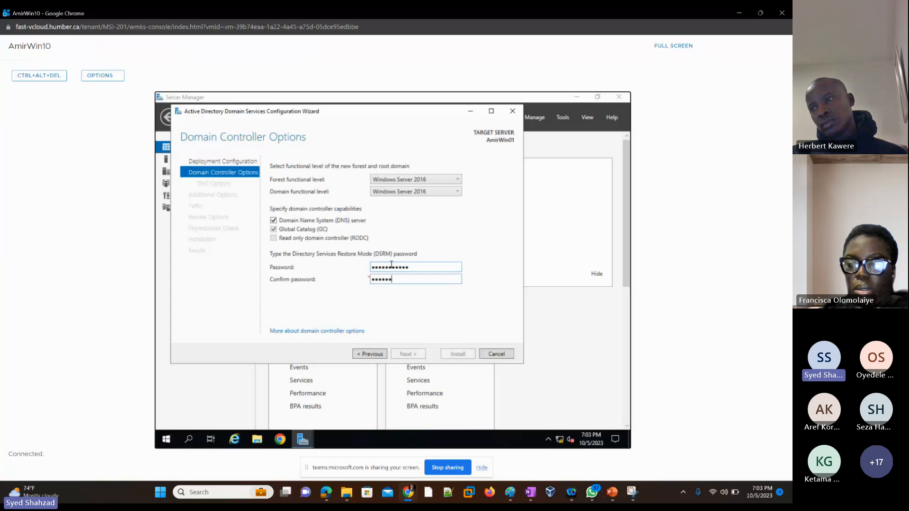
text(123)
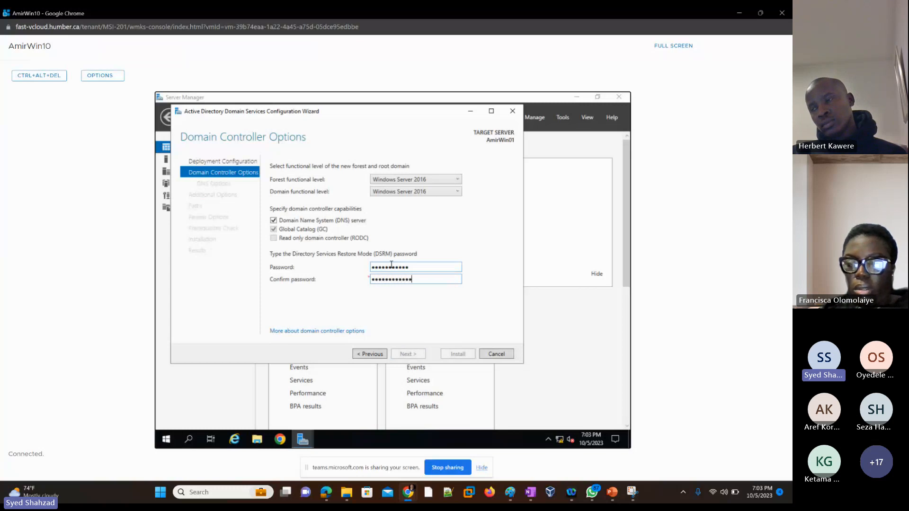
key(BackSpace)
key(BackSpace)
key(BackSpace)
key(BackSpace)
key(BackSpace)
key(BackSpace)
key(BackSpace)
key(BackSpace)
key(BackSpace)
key(BackSpace)
key(BackSpace)
key(BackSpace)
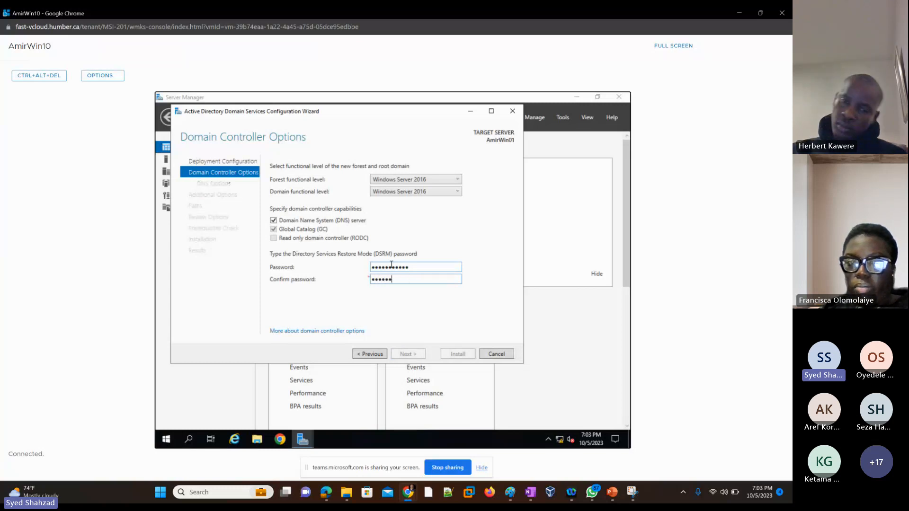
text(Passwo)
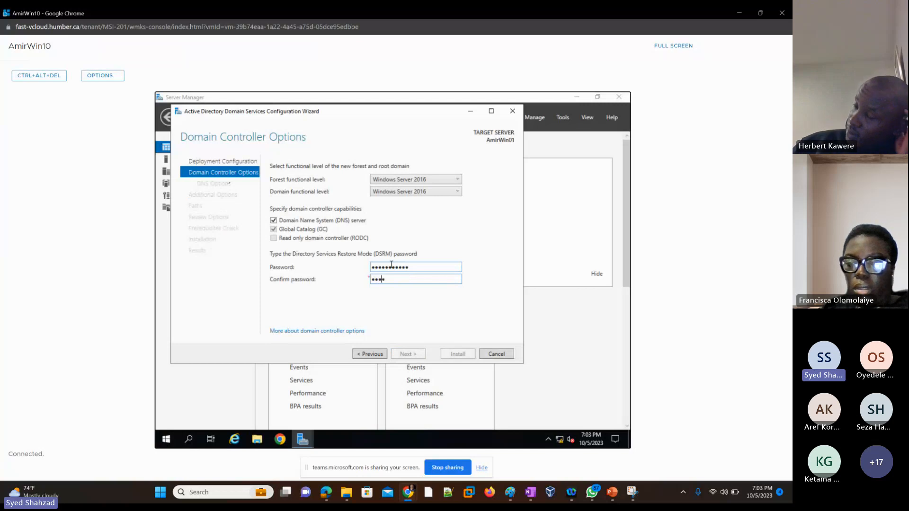
text(rd123!)
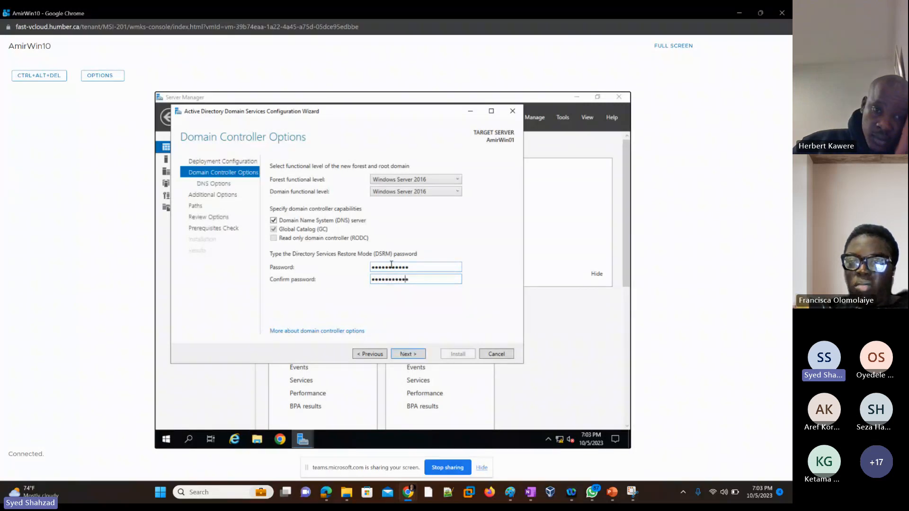
Retype the DSRM password so both fields match and continue to the next page
drag(416, 267, 319, 269)
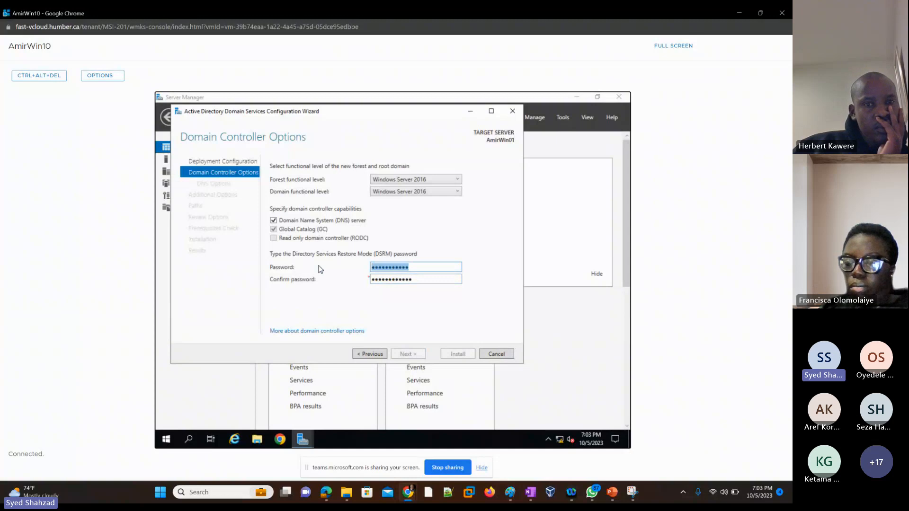
text(Pa)
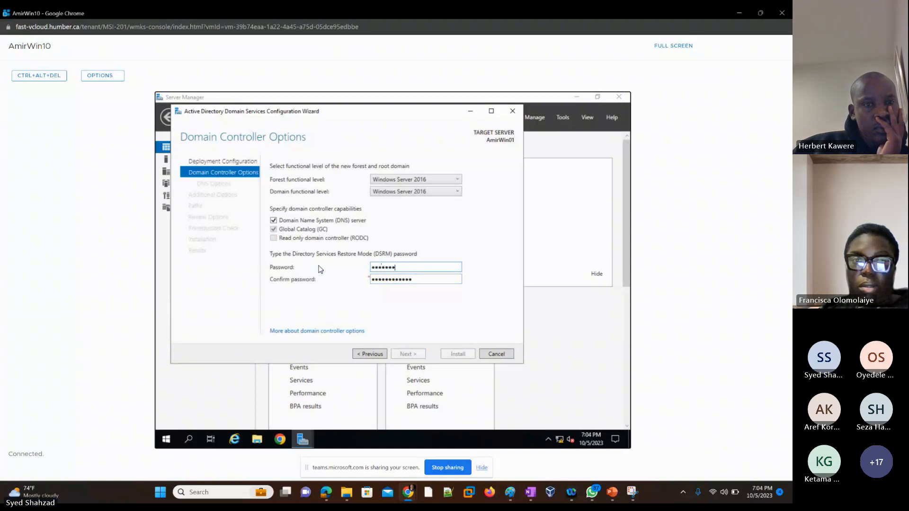
text(ssword123!)
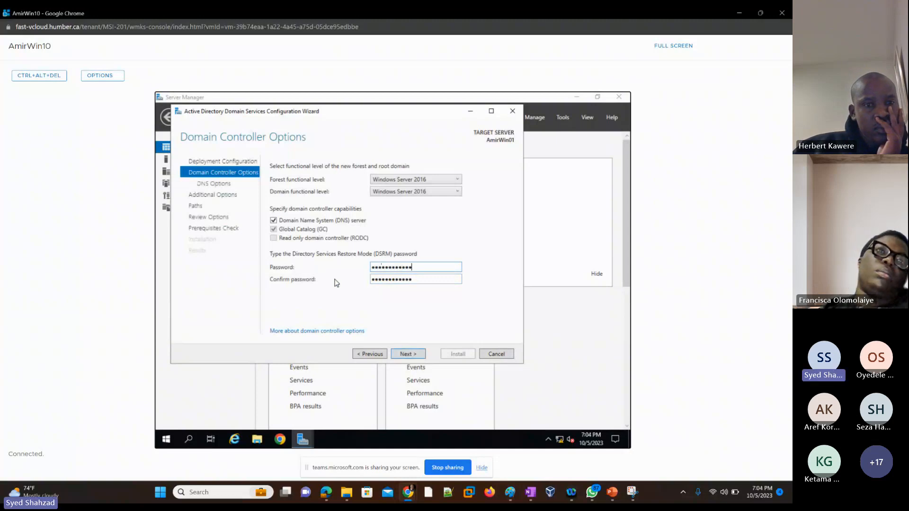
click(407, 354)
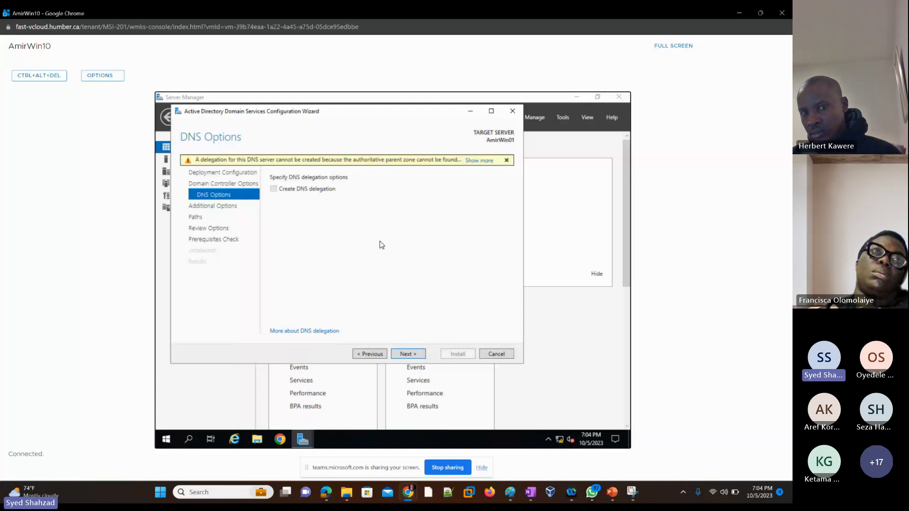
Accept the default DNS options, NetBIOS name, folder paths and review options
click(407, 354)
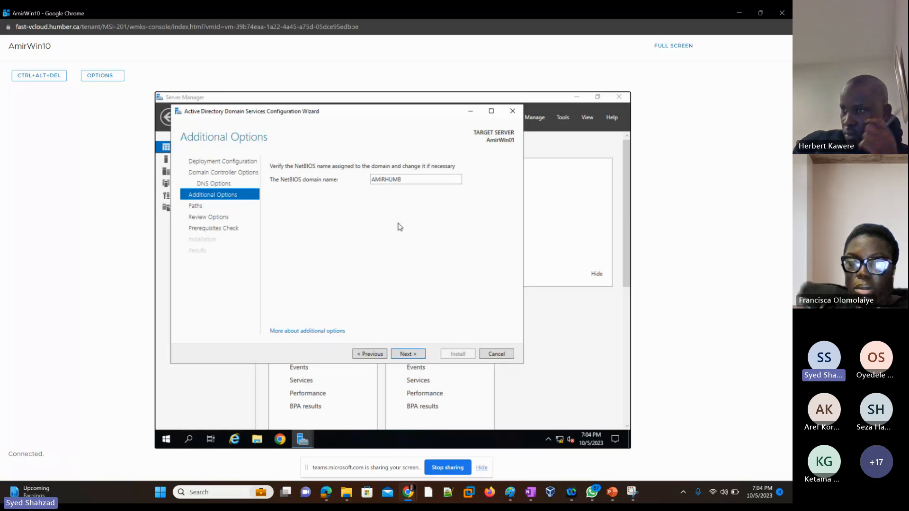
click(410, 355)
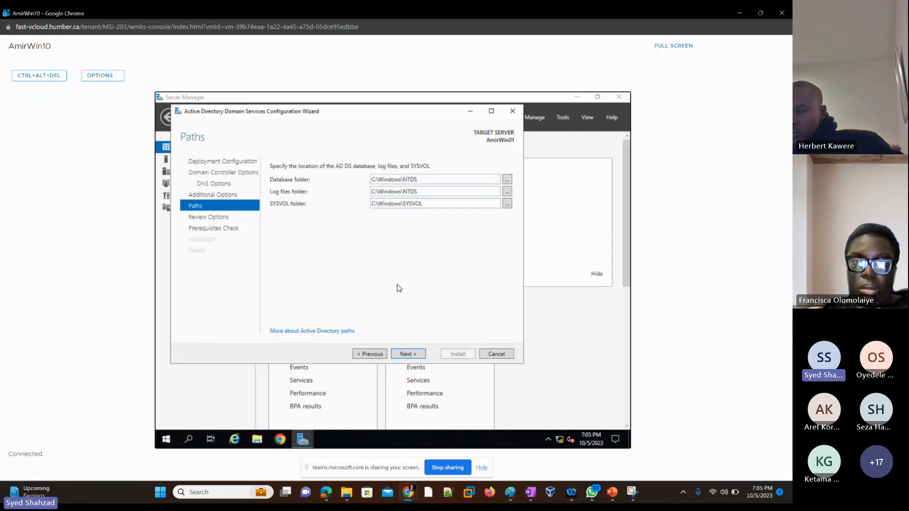
click(407, 355)
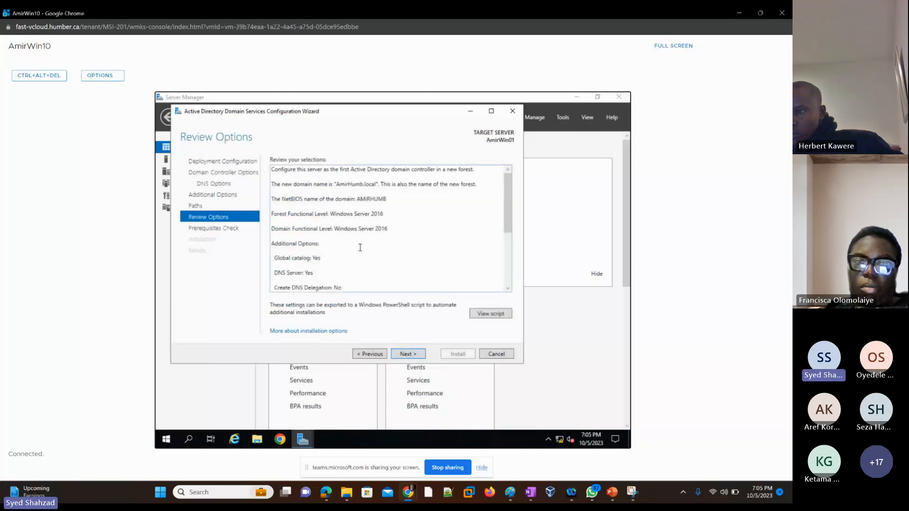
click(411, 356)
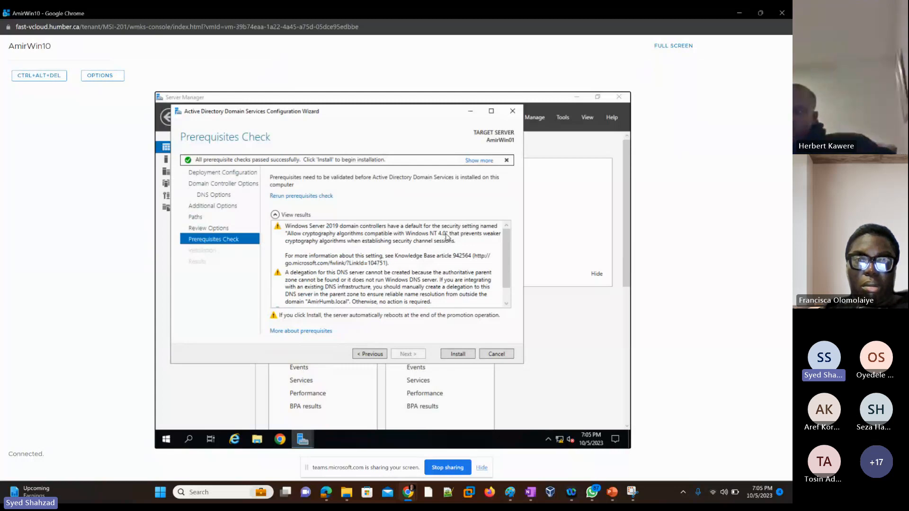
Read through the prerequisites check warnings and start the domain controller installation
click(424, 234)
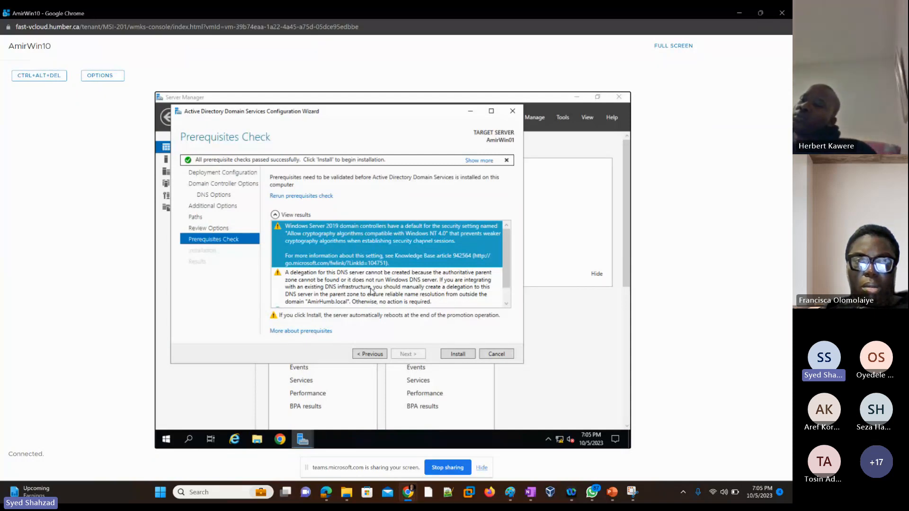
click(380, 295)
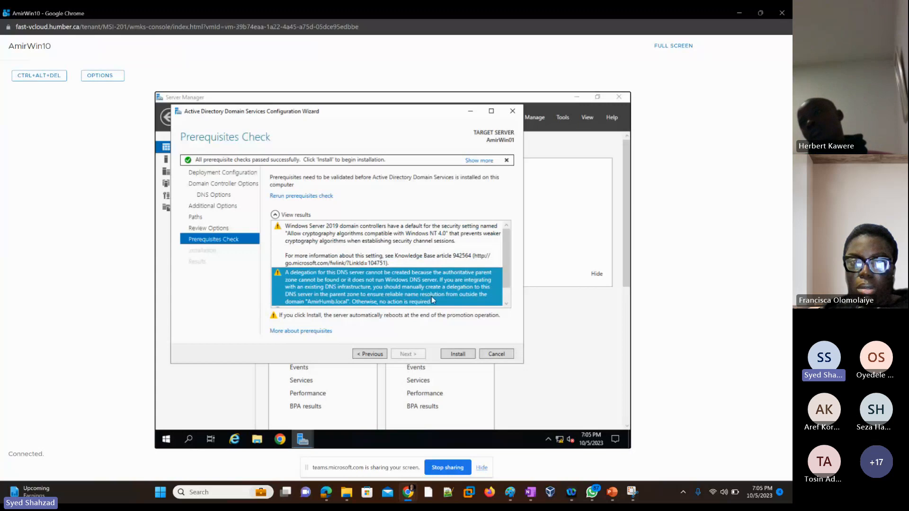
click(506, 305)
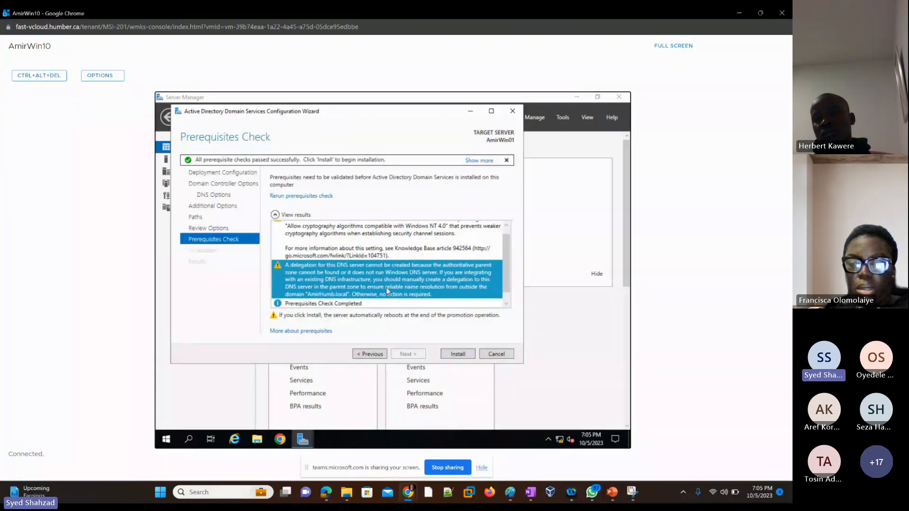
click(458, 355)
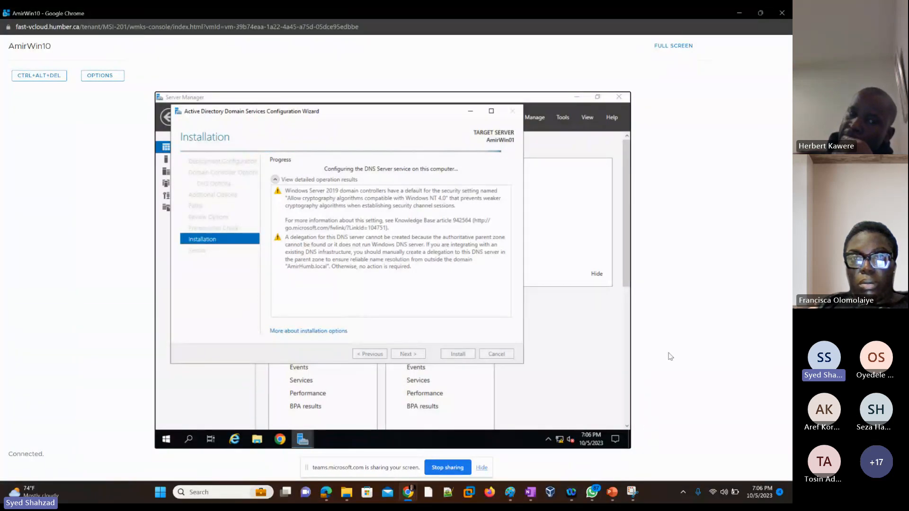
Switch to the PowerPoint lab presentation and open slide 6
key(alt+Tab)
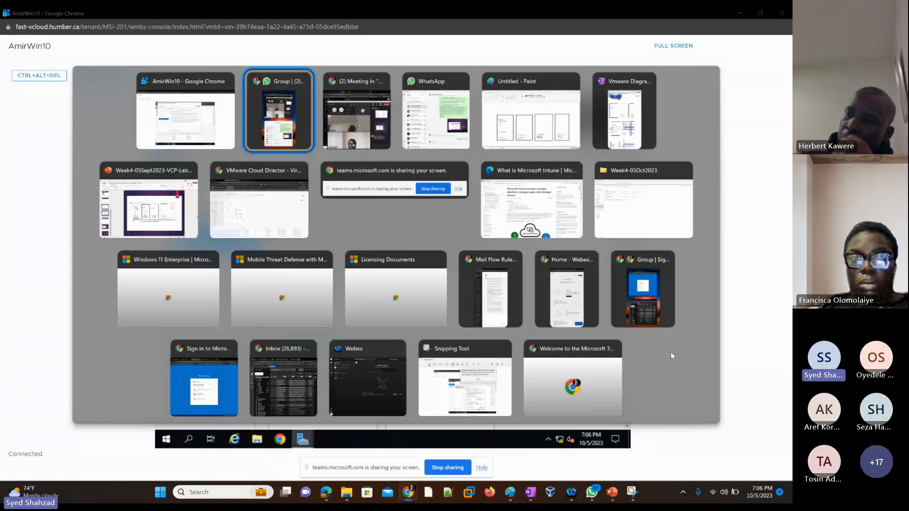
key(alt+Tab)
key(alt+Tab)
key(alt+Tab)
key(alt+Tab)
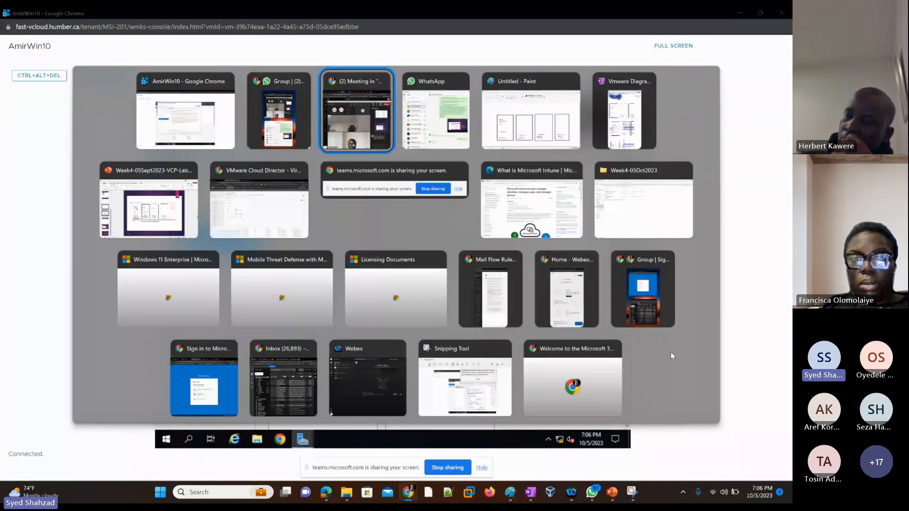
key(alt+Tab)
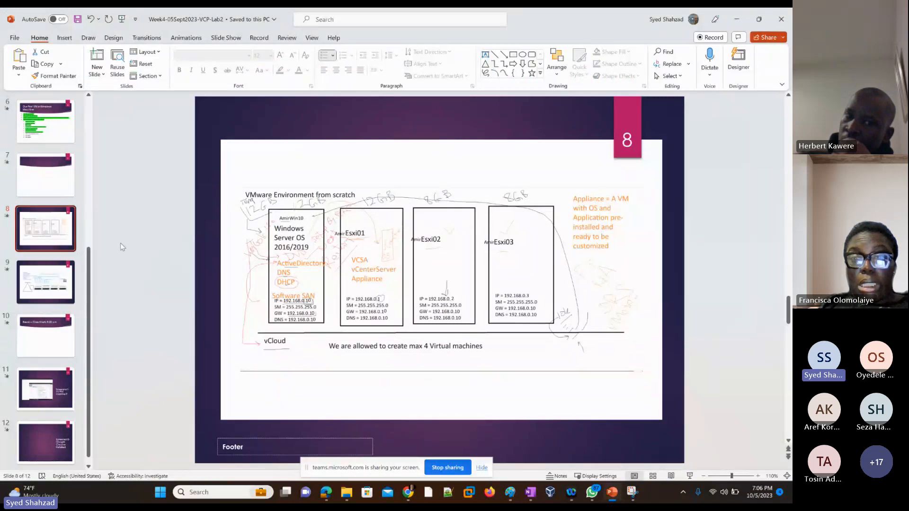
click(42, 142)
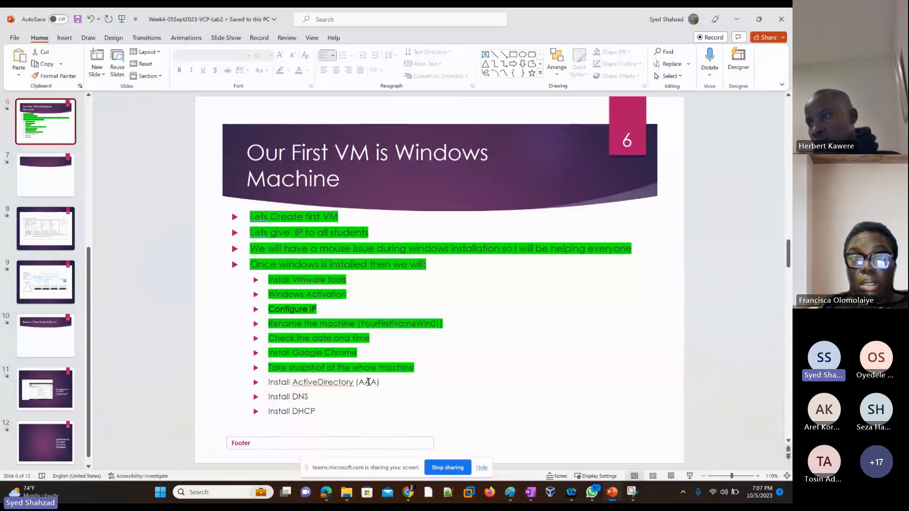
Add an indented empty bullet below 'Install DNS' on the slide, then switch to Paint
click(309, 398)
key(Return)
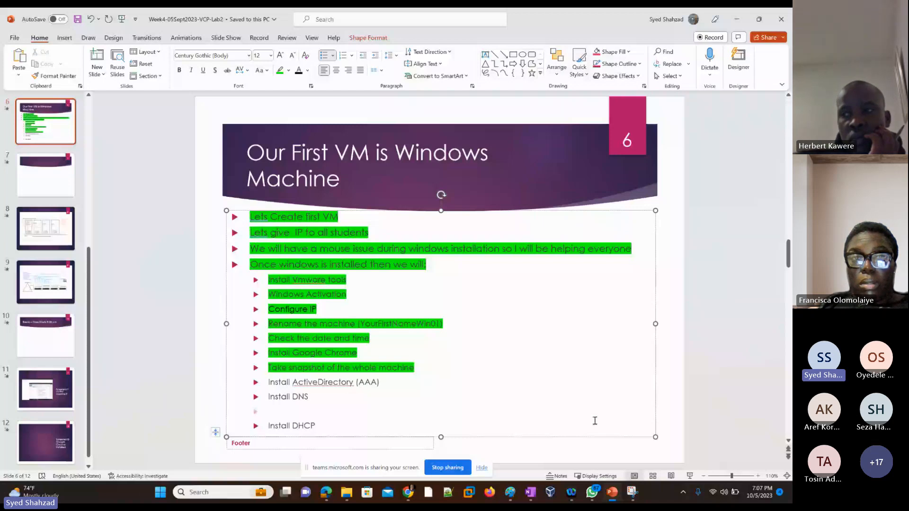
key(Tab)
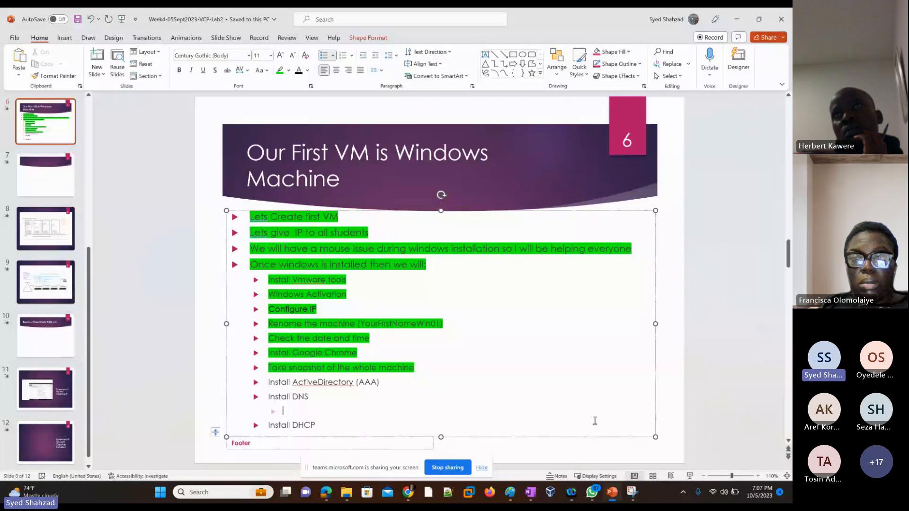
click(511, 493)
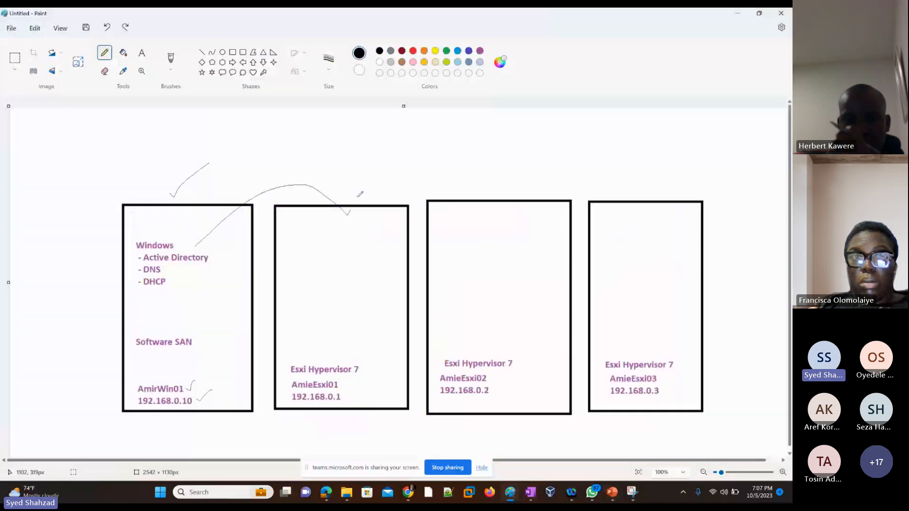
Draw arcs linking the hypervisor boxes and circle the AmieEsxi01 IP and AmieEsxi02 name on the diagram
drag(358, 196, 653, 212)
mouse_move(447, 384)
mouse_down()
mouse_move(455, 373)
mouse_move(437, 378)
mouse_up()
mouse_move(298, 386)
mouse_down()
mouse_move(288, 394)
mouse_move(348, 392)
mouse_move(298, 403)
mouse_up()
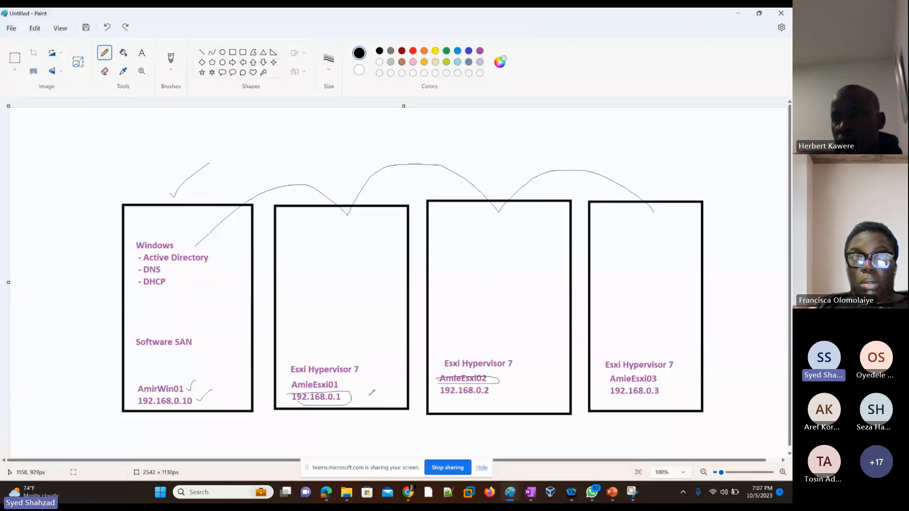
Undo the connecting arcs and circles drawn on the network diagram
key(ctrl+z)
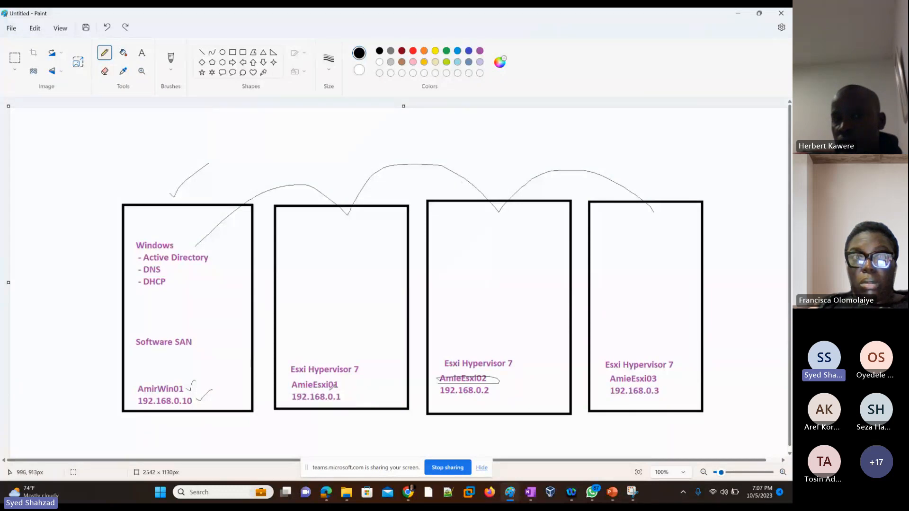
key(ctrl+z)
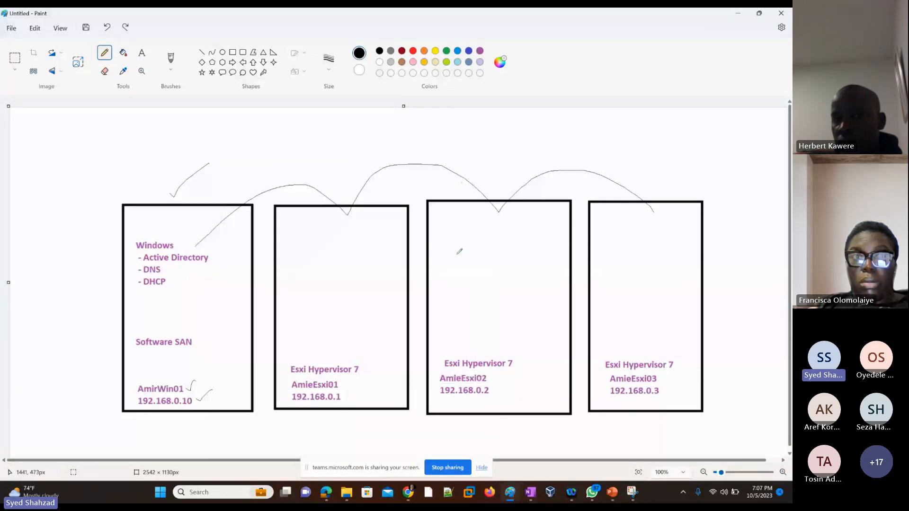
key(ctrl+z)
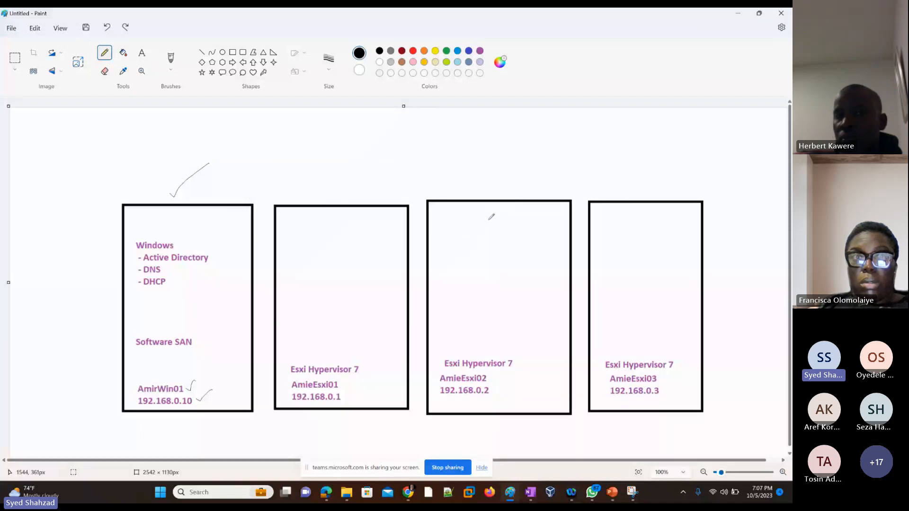
Switch to the presentation and enter 'Forward Lookup Zone' in the empty sub-bullet under 'Install DNS'
key(alt+Tab)
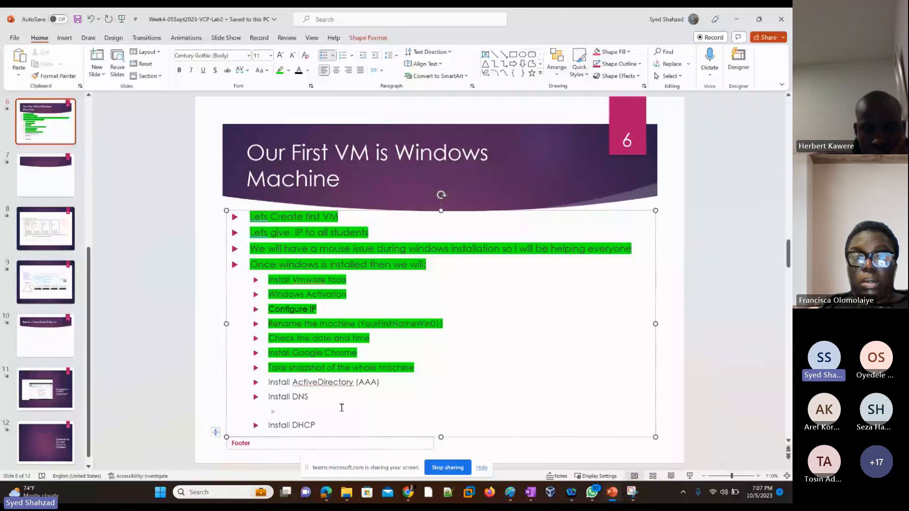
text(Forward Look)
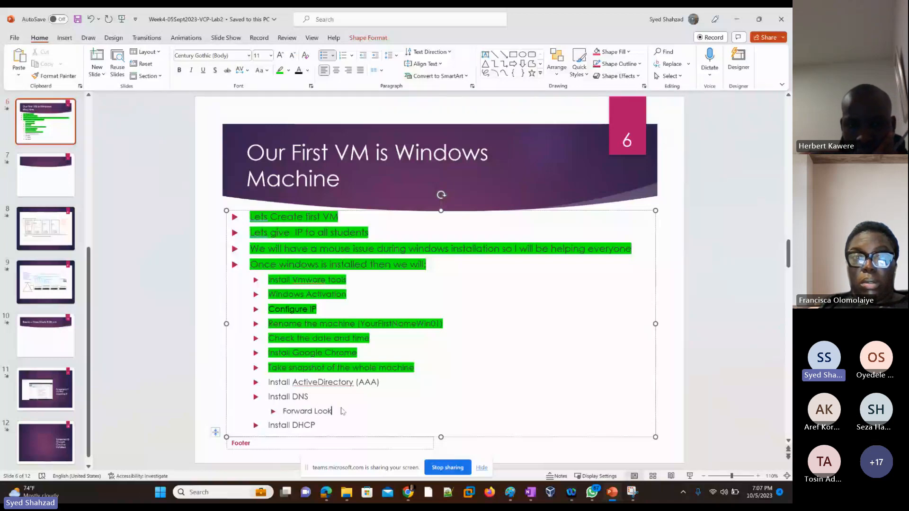
text(up Zone)
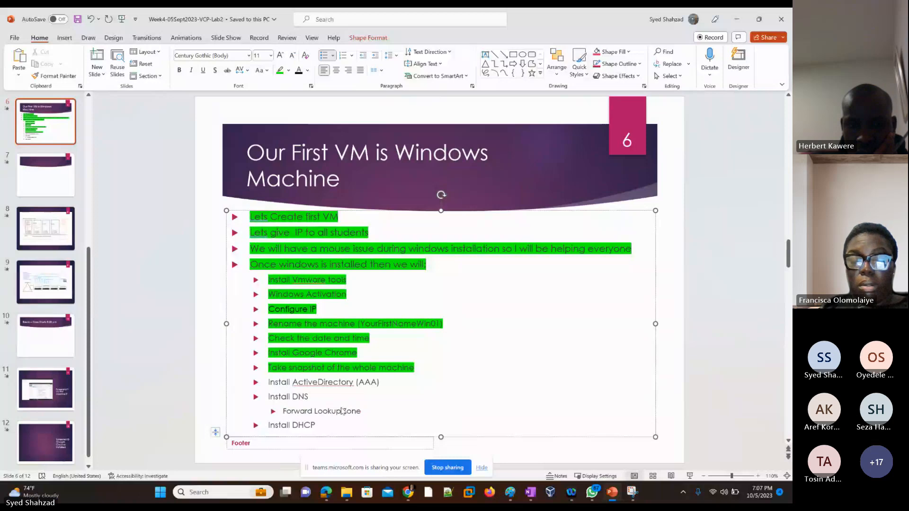
Add a 'Reverse Lookup Zone' sub-bullet below 'Forward Lookup Zone'
key(Return)
text(Reverse)
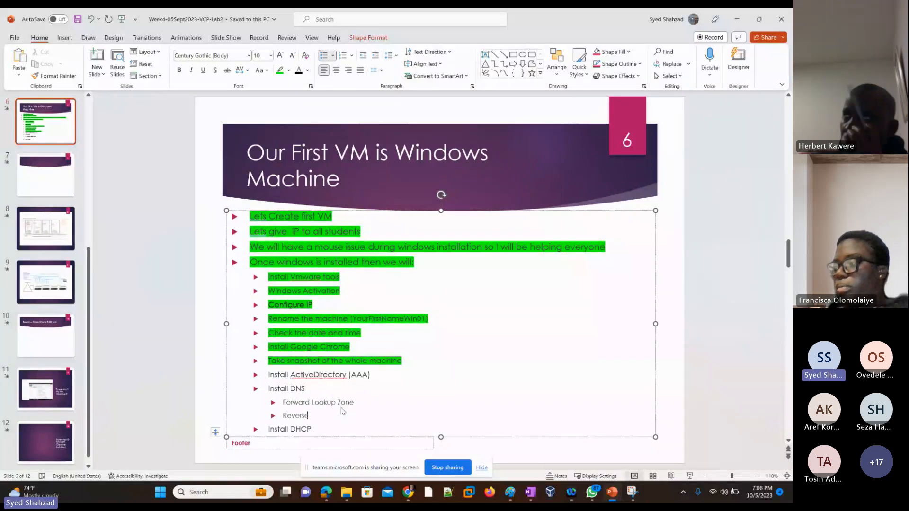
text( Lo)
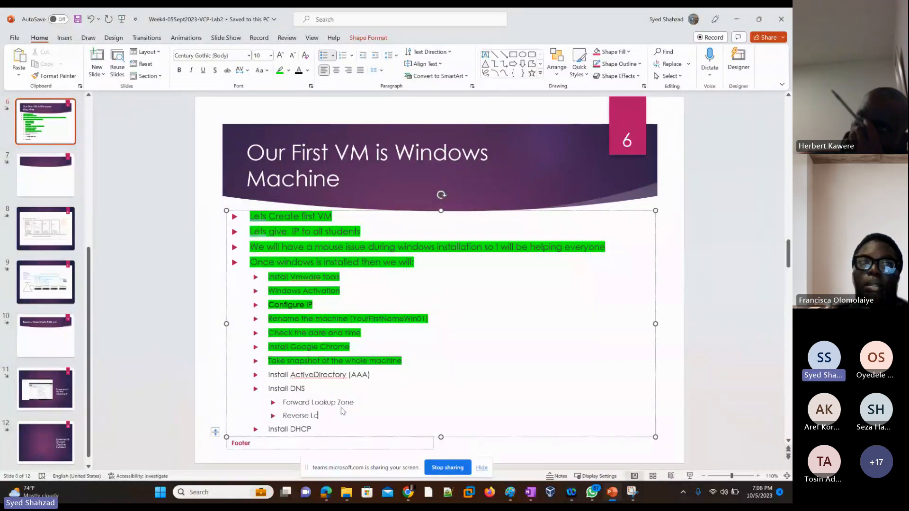
text(okup Zone)
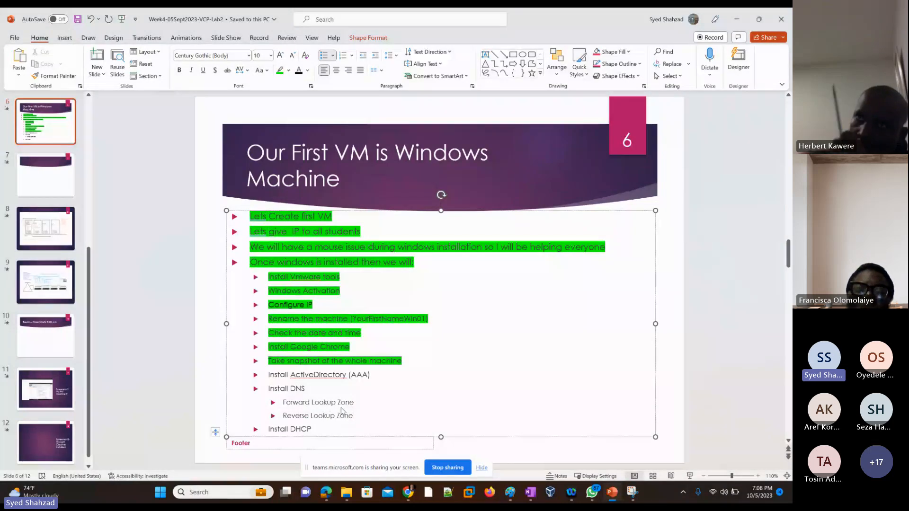
key(Up)
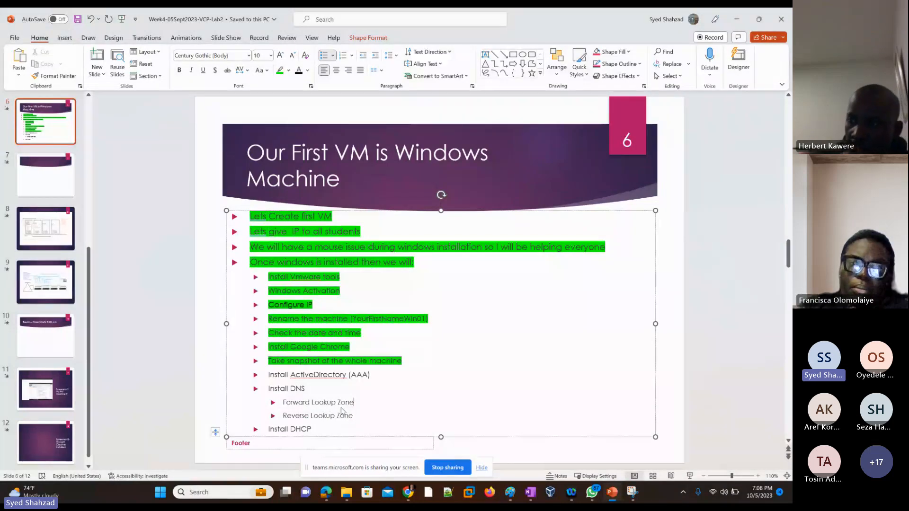
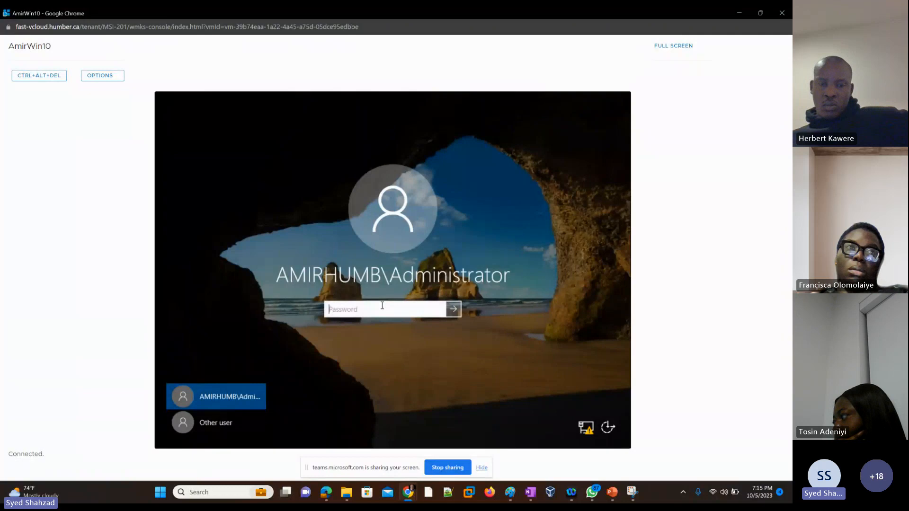
Sign in to the VM as the domain Administrator with the account password and dismiss the Windows Admin Center prompt
text(•••••••••)
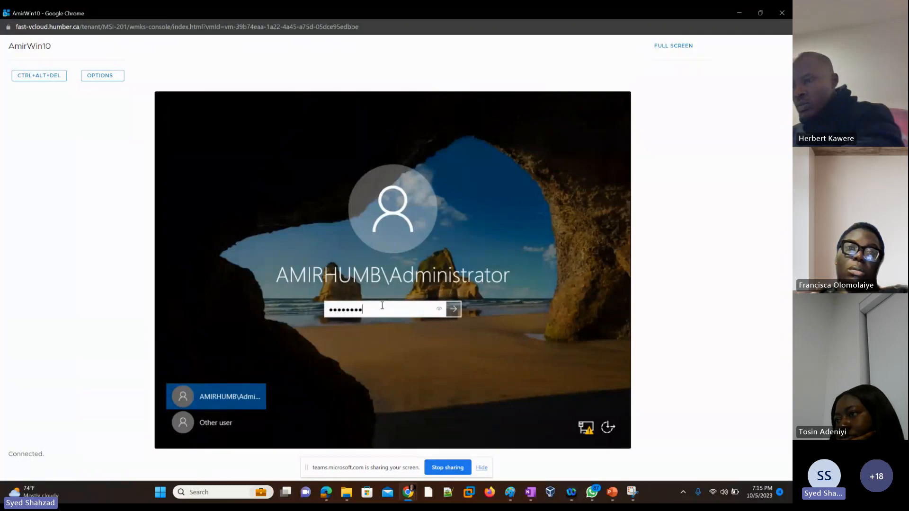
key(Return)
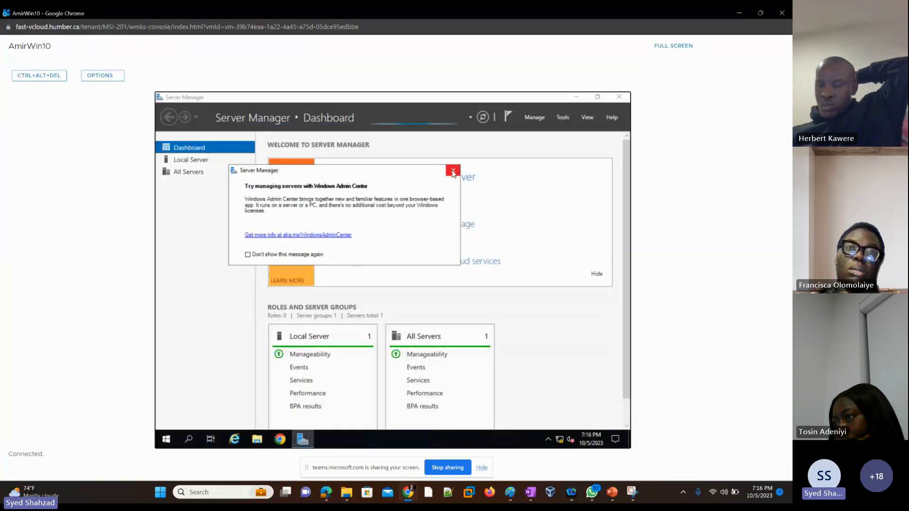
click(453, 170)
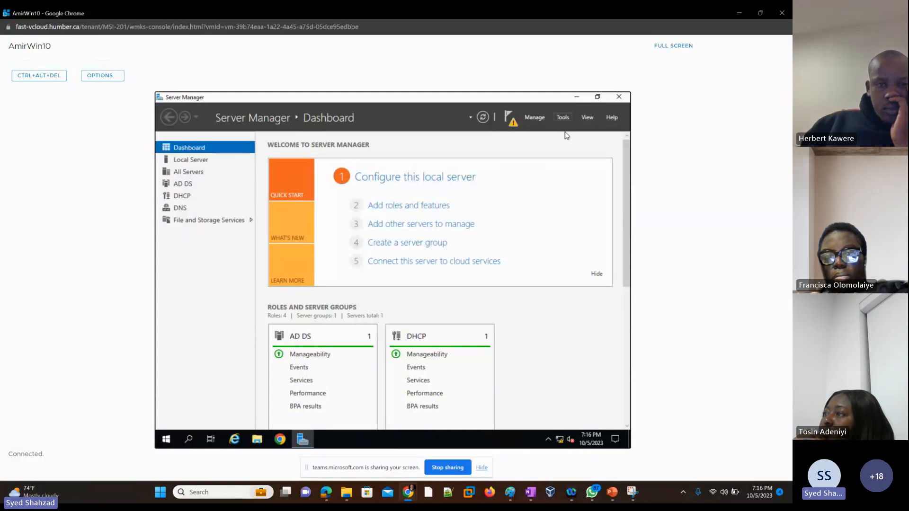
click(563, 118)
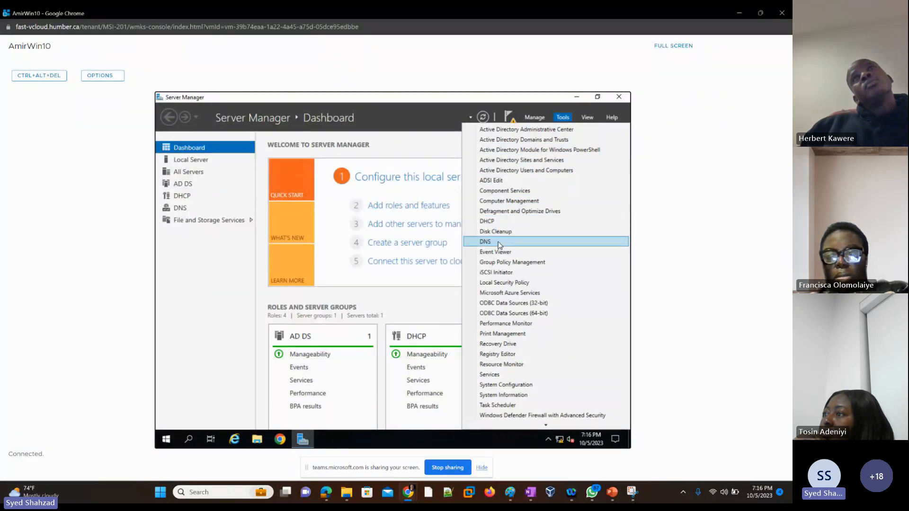
click(531, 172)
key(alt+Tab)
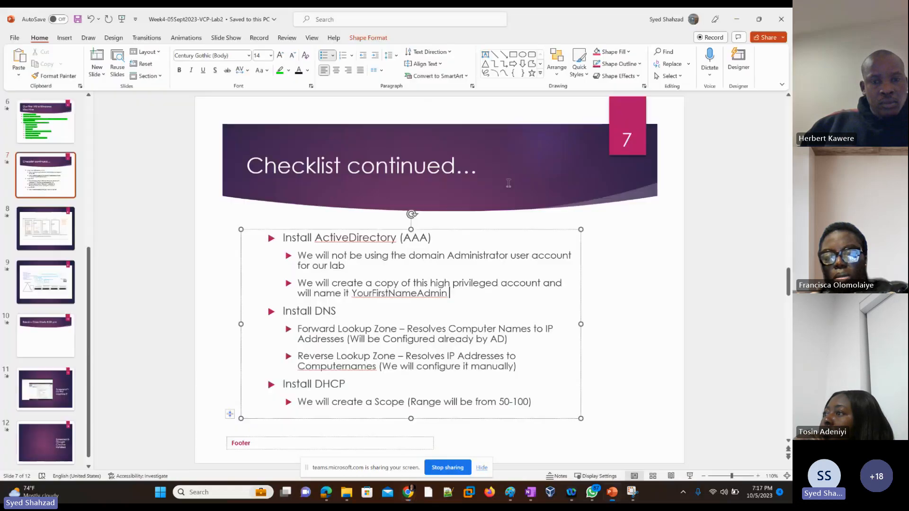
Review the Install ActiveDirectory bullets about the domain Administrator account on the checklist slide
drag(448, 293, 300, 260)
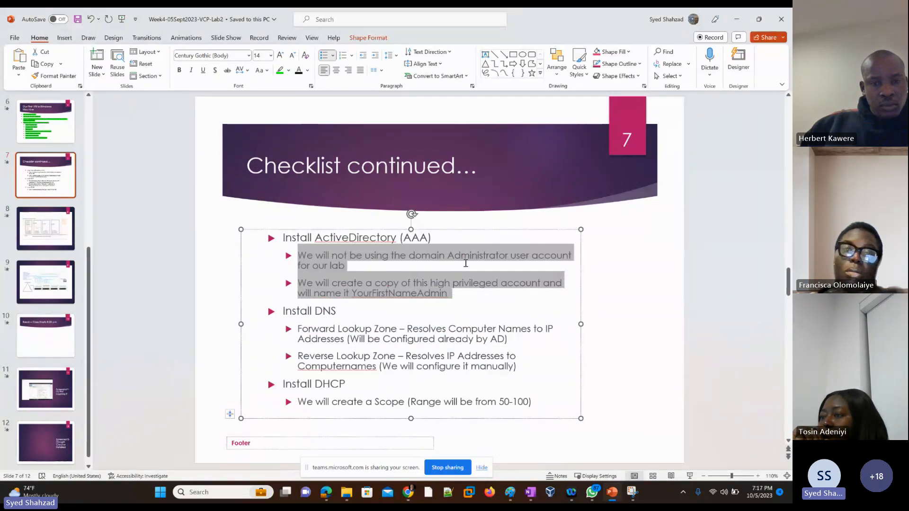
click(509, 257)
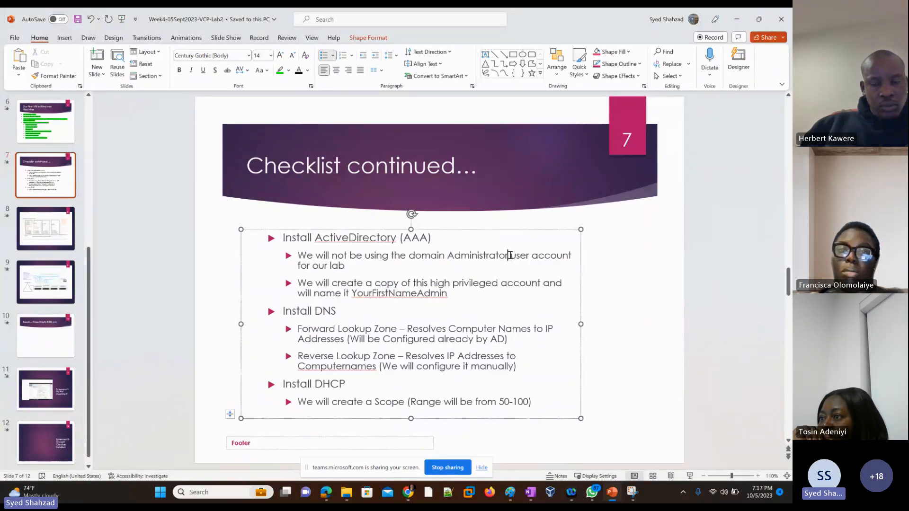
drag(509, 256, 415, 256)
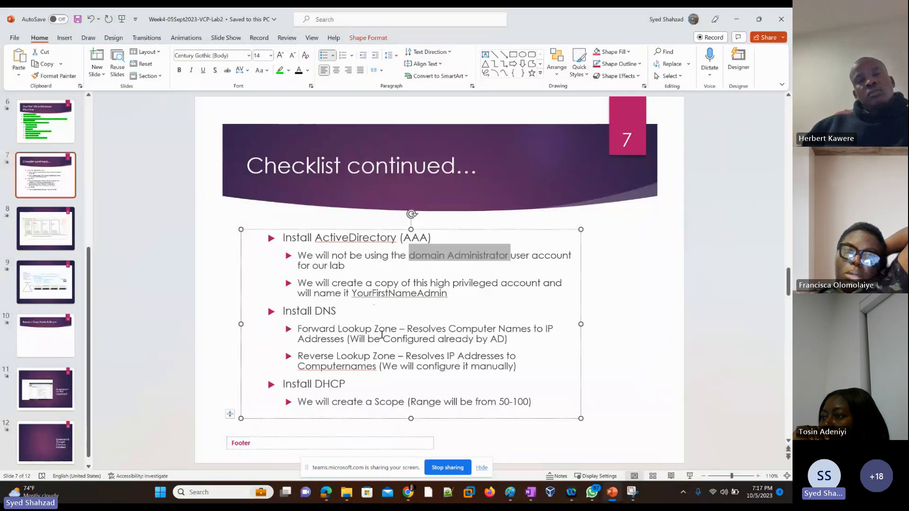
click(641, 278)
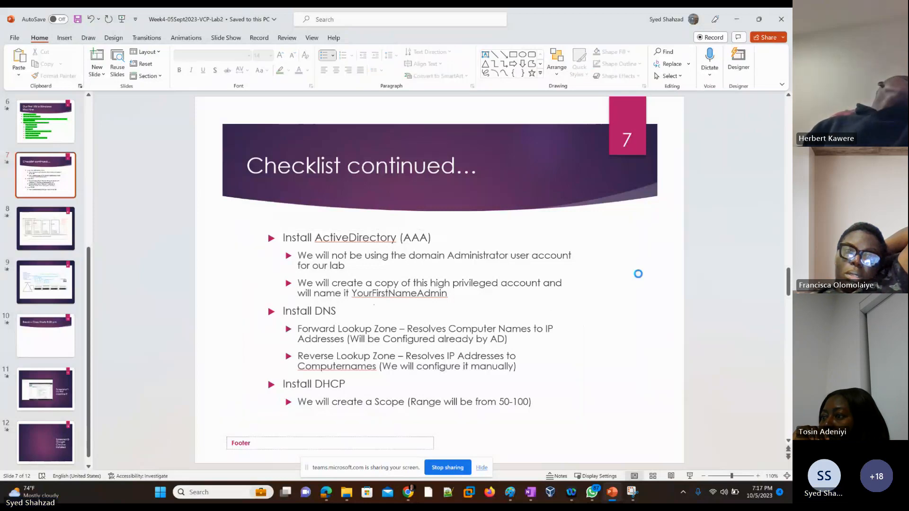
Open Active Directory Users and Computers on the server and maximize its window
key(alt+Tab)
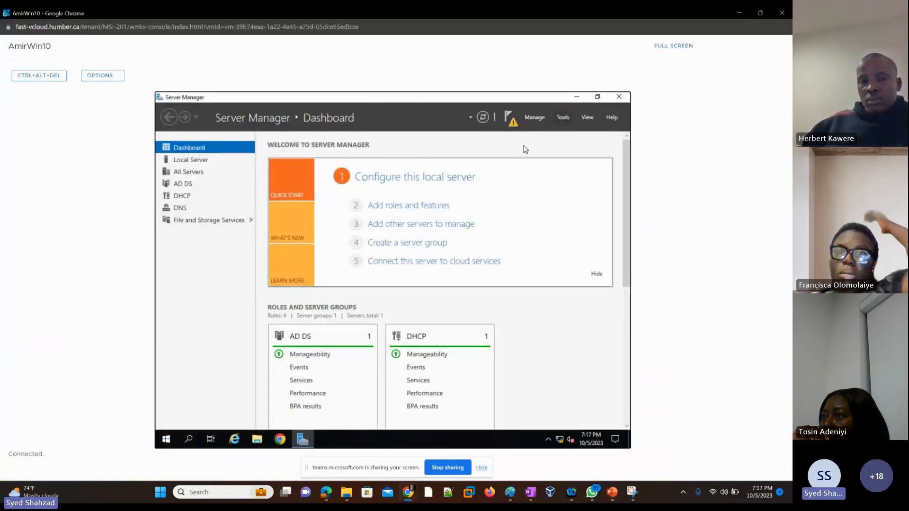
click(562, 117)
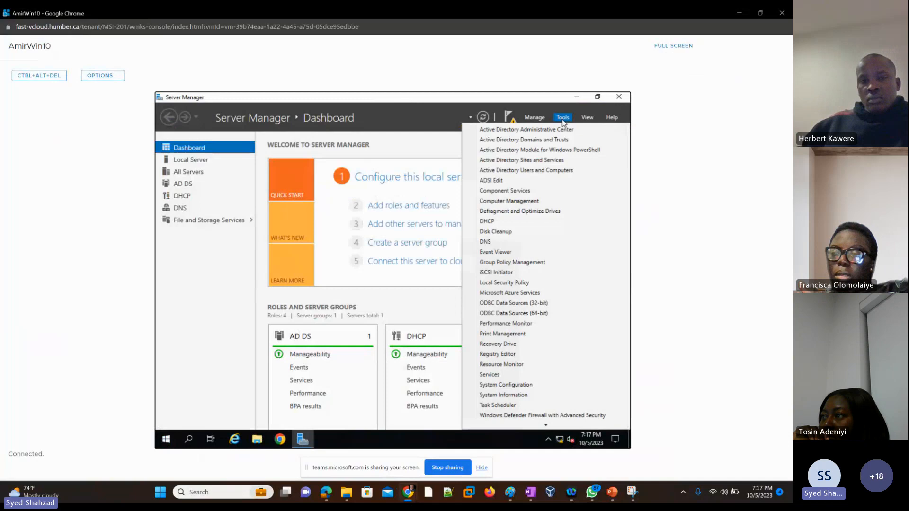
click(518, 171)
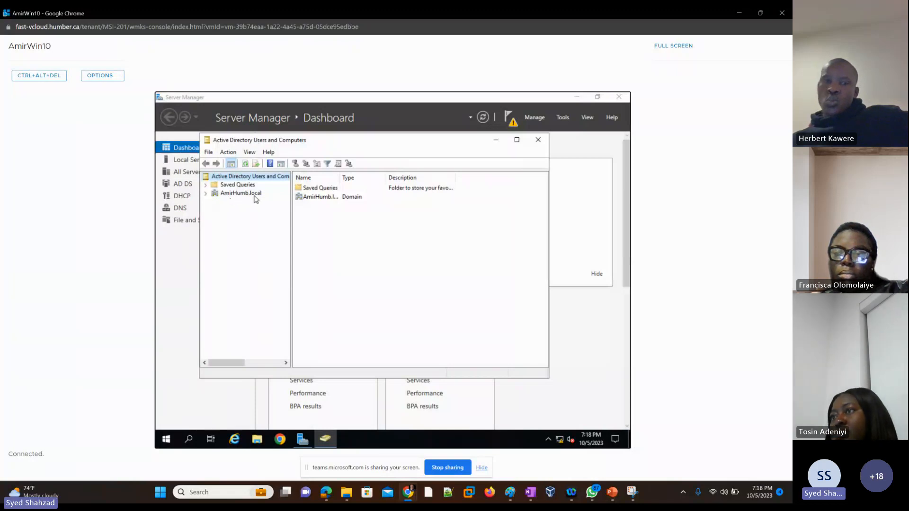
click(516, 139)
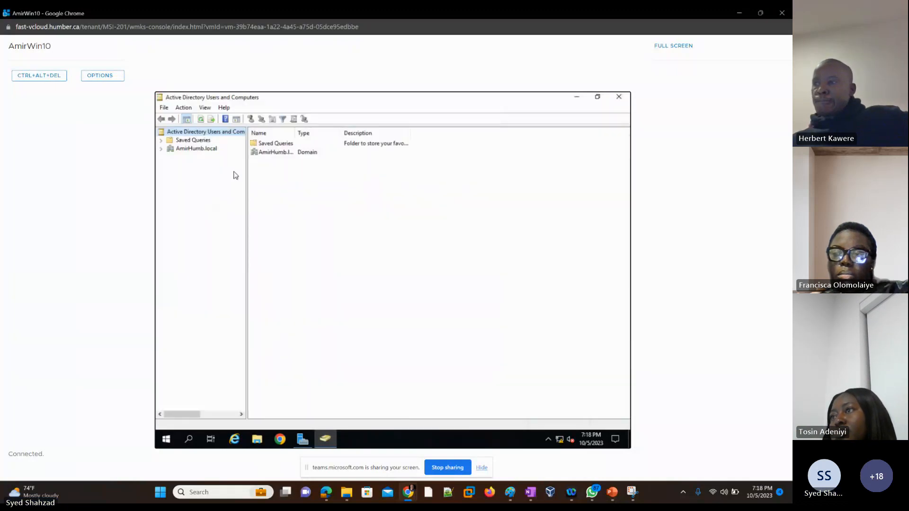
Browse the AmirHumb.local domain's Computers, Domain Controllers and Users containers
click(162, 150)
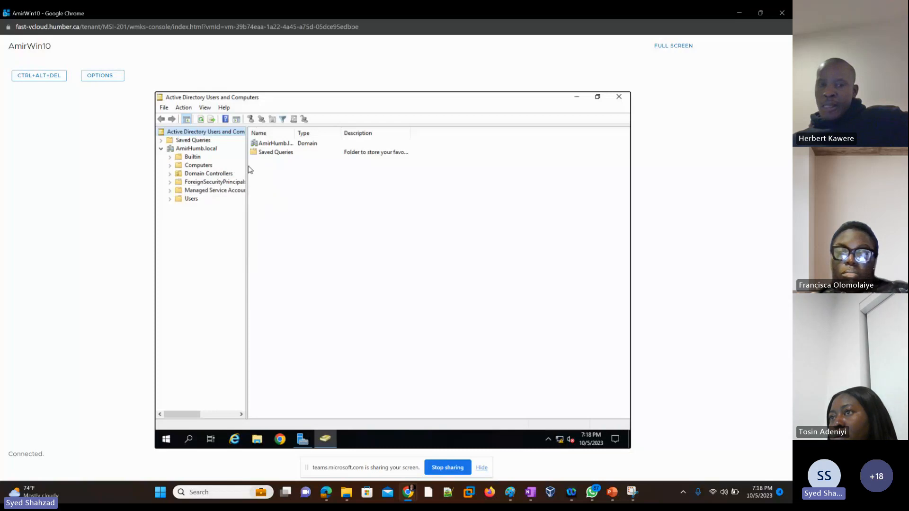
click(209, 166)
click(200, 176)
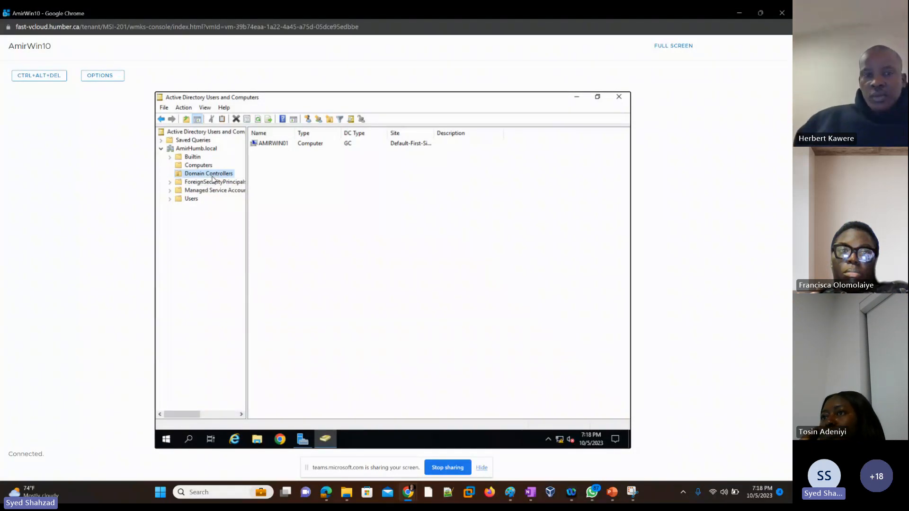
click(191, 200)
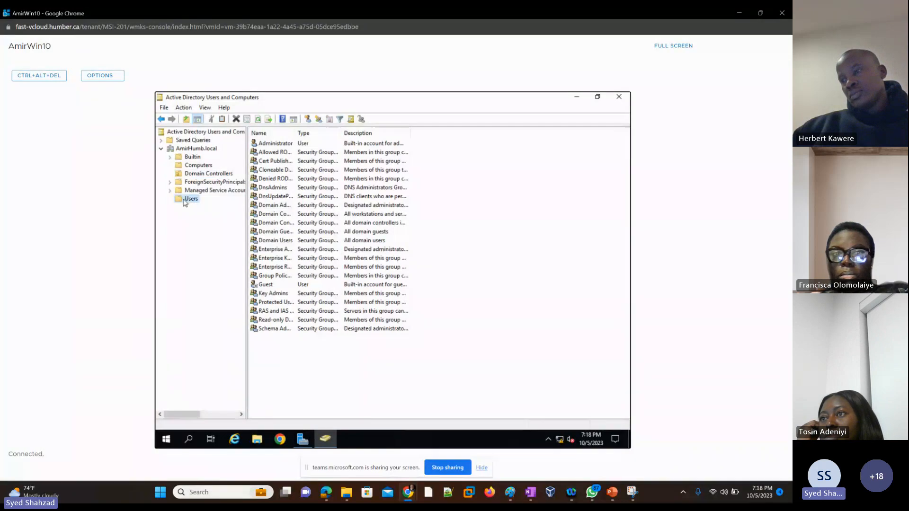
Copy the Administrator account into a new user with first name and logon name AmirAdmin
click(270, 147)
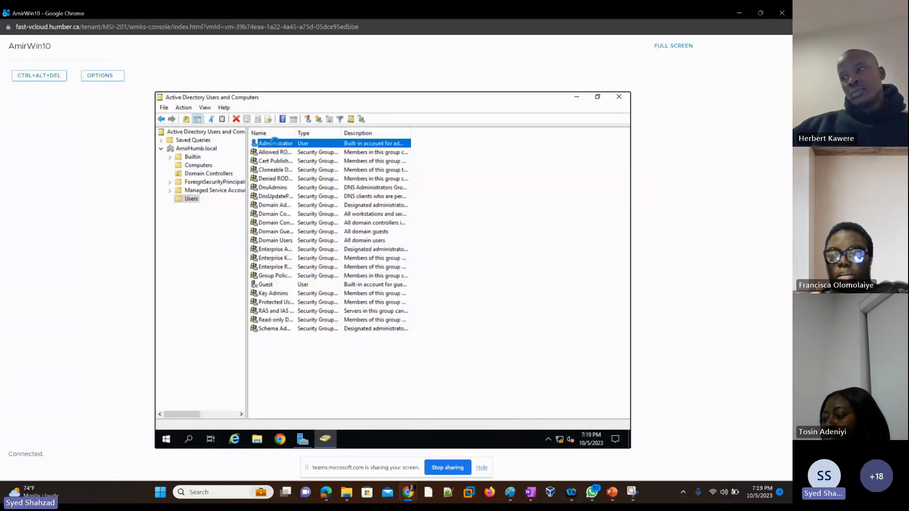
right_click(276, 146)
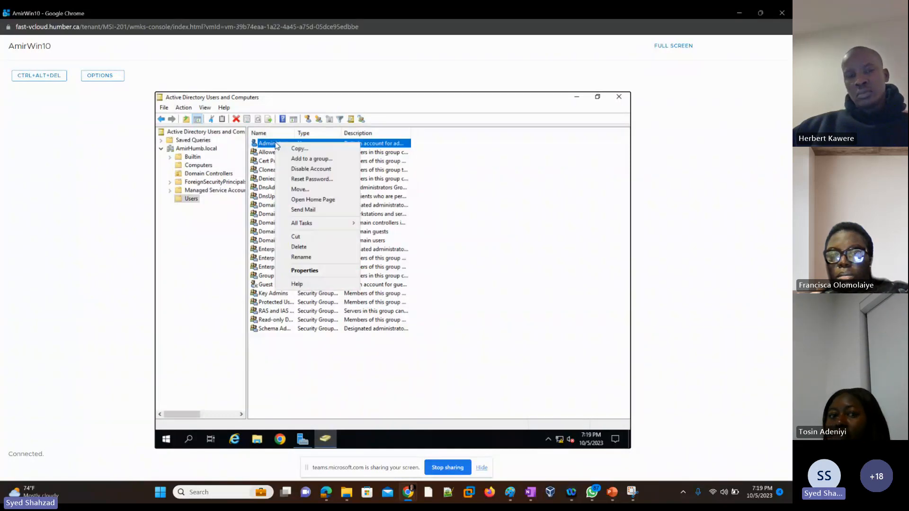
click(314, 149)
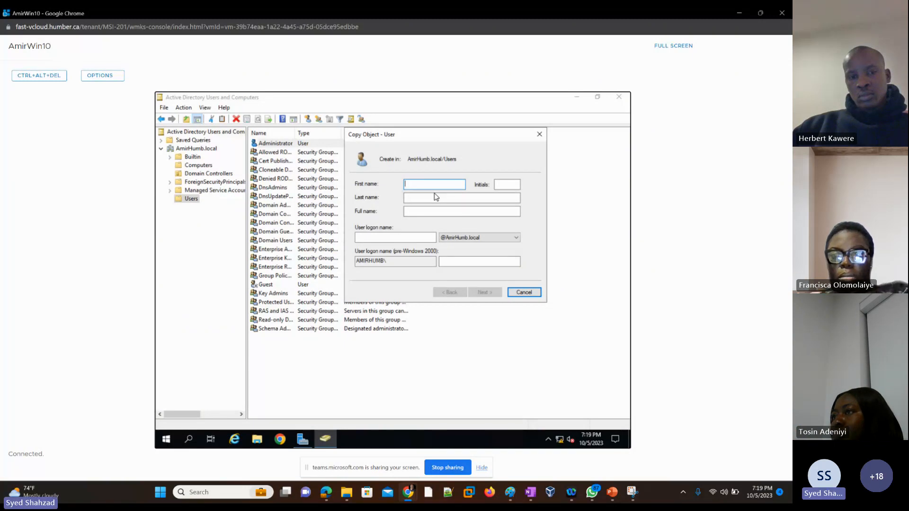
text(AmirAdmin)
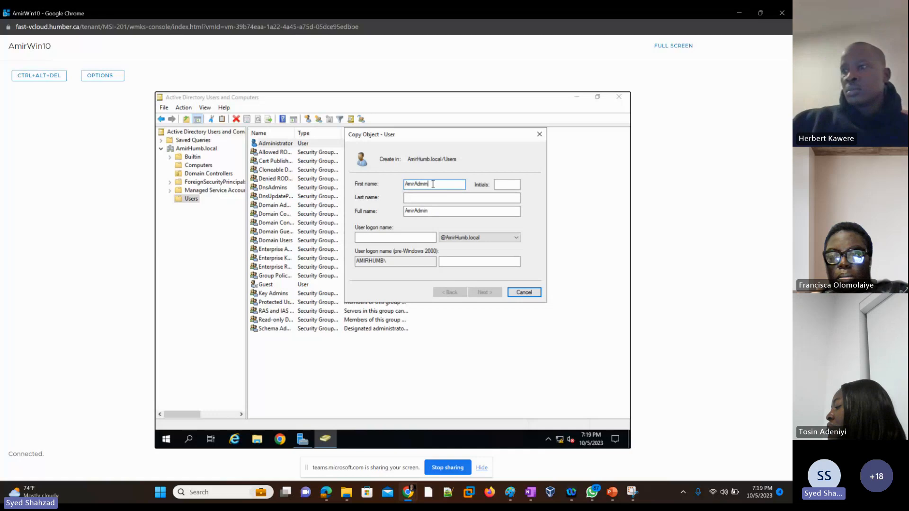
drag(430, 184, 394, 187)
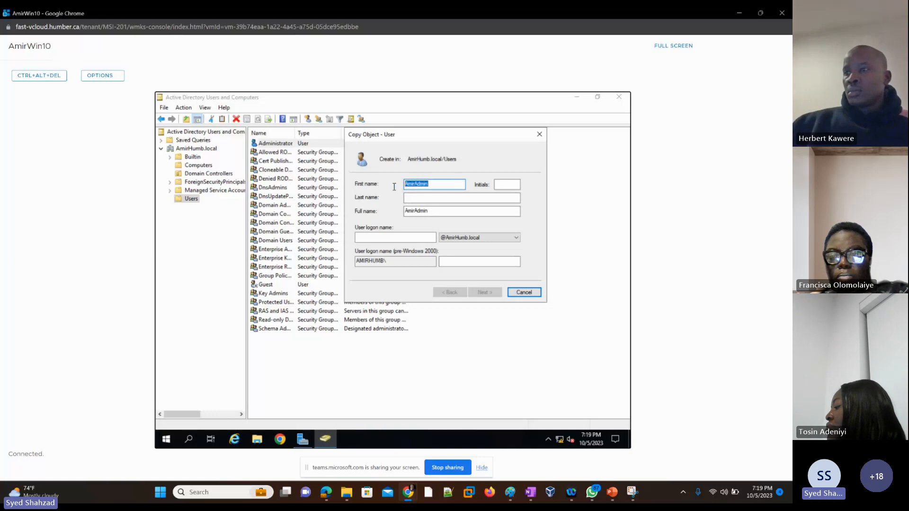
click(369, 238)
key(ctrl+v)
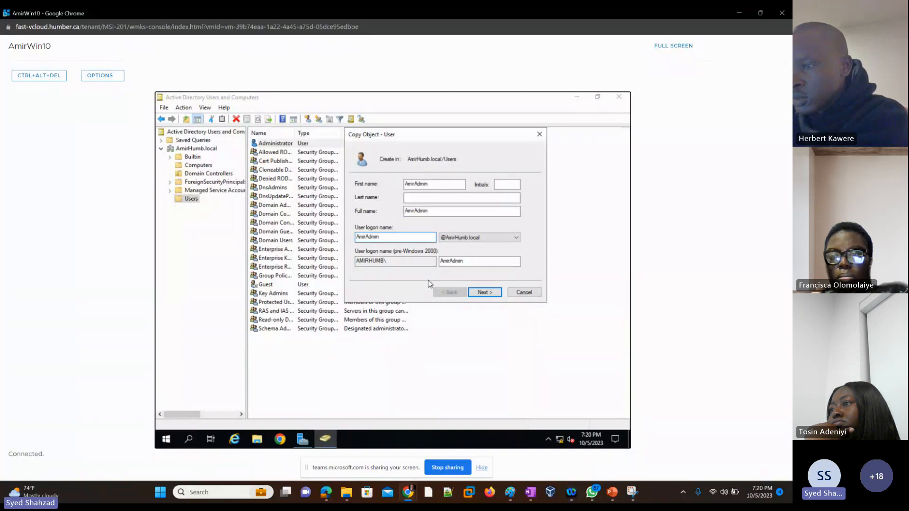
click(481, 294)
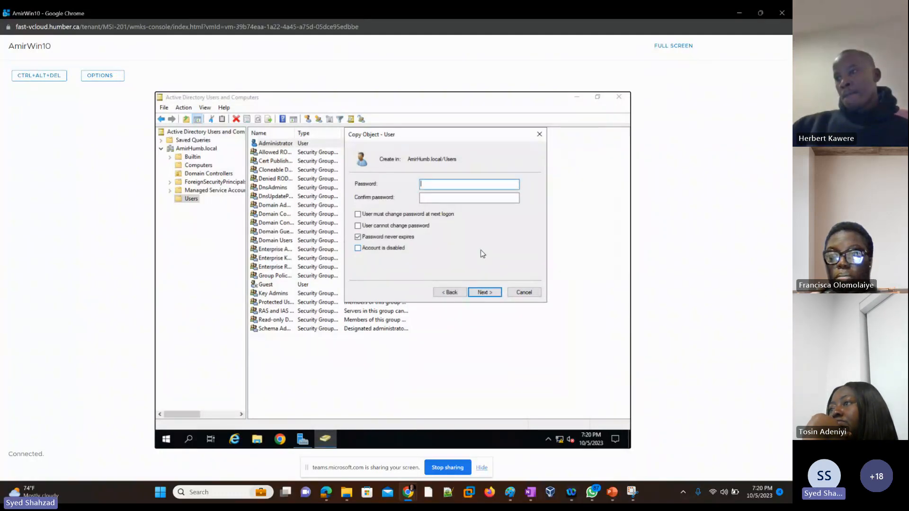
Enter and confirm the new account's password and finish creating the copied user
text(••)
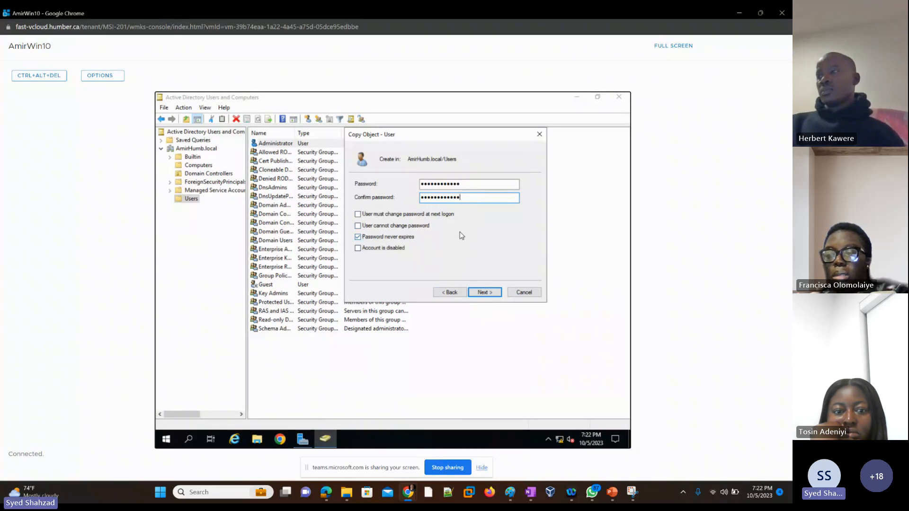
click(485, 293)
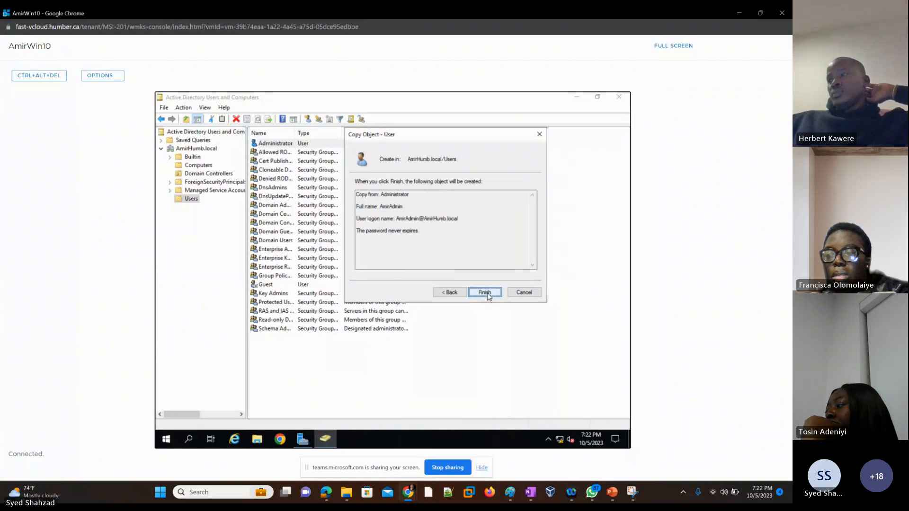
click(485, 293)
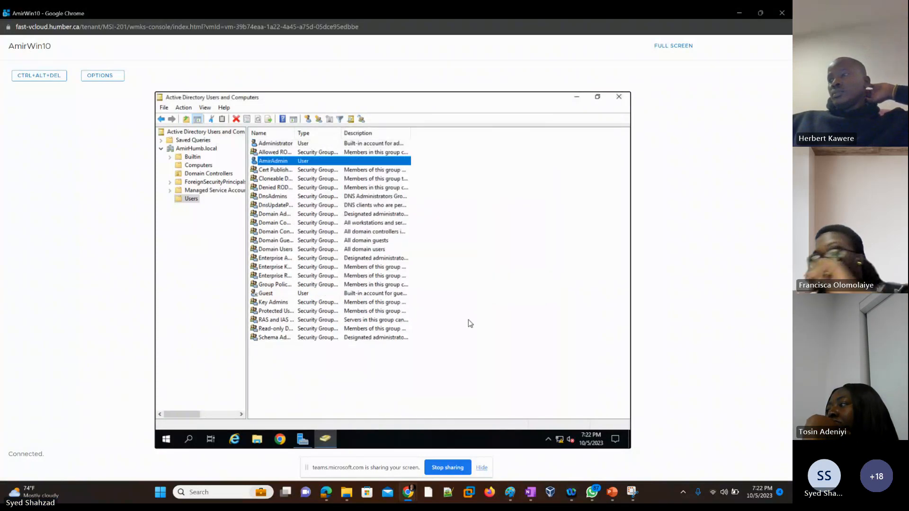
Compare the Administrator, AmirAdmin and Guest entries in the Users list
click(277, 144)
click(274, 162)
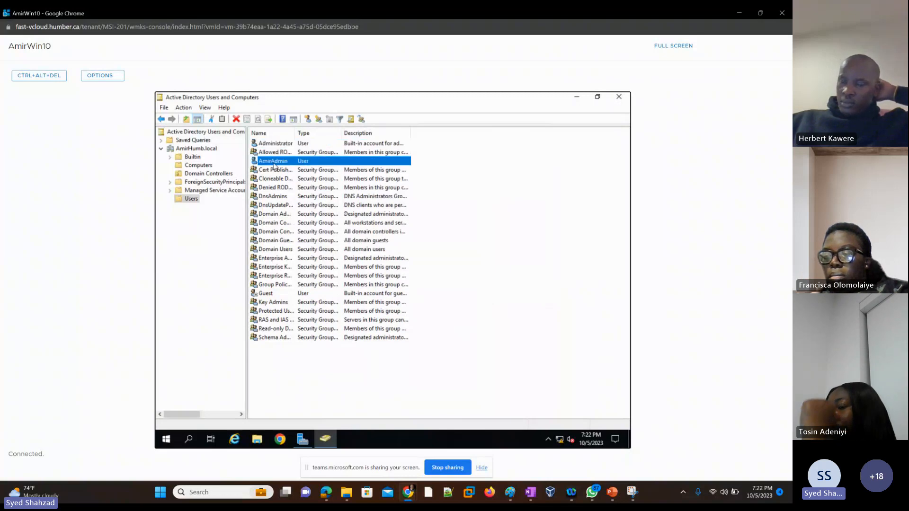
click(266, 295)
click(274, 143)
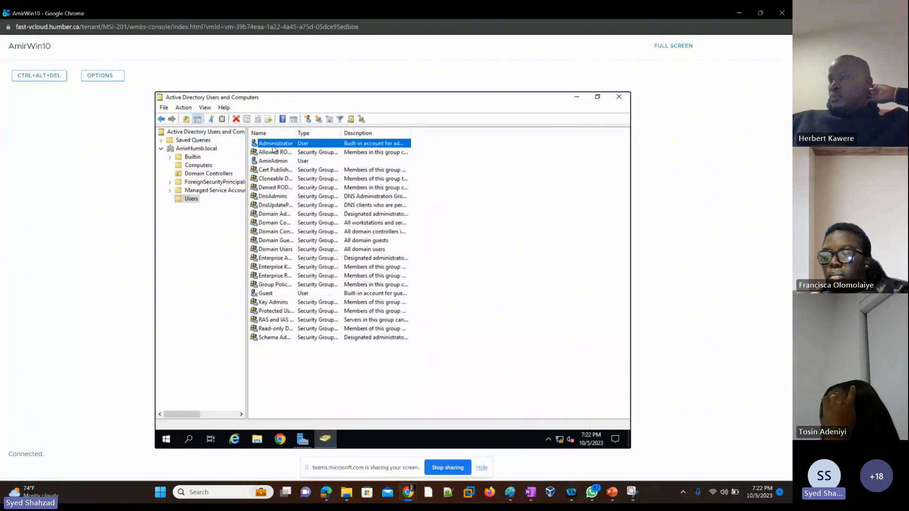
click(279, 162)
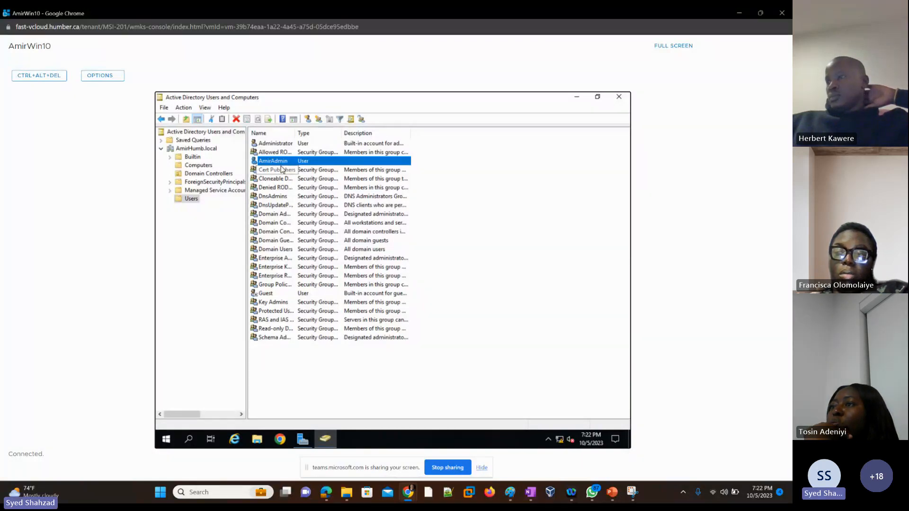
Sign out of the server's Administrator session
right_click(165, 440)
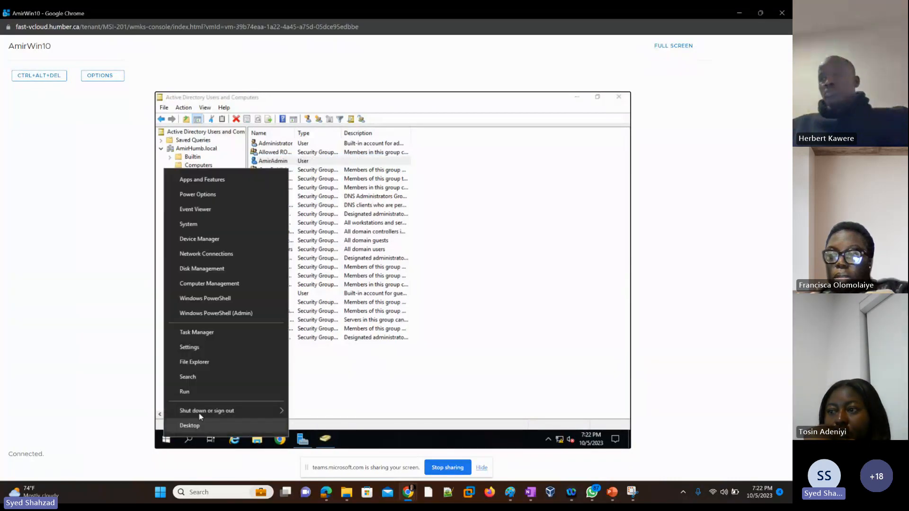
mouse_move(214, 415)
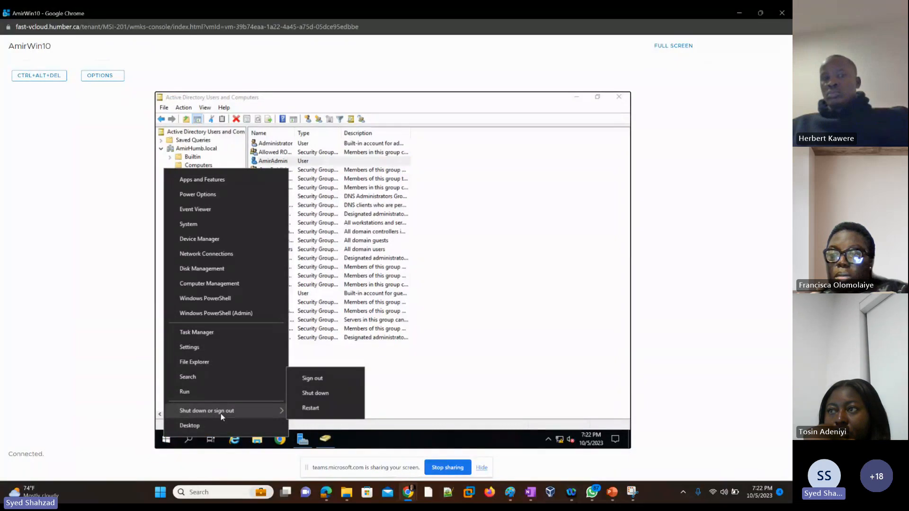
click(320, 379)
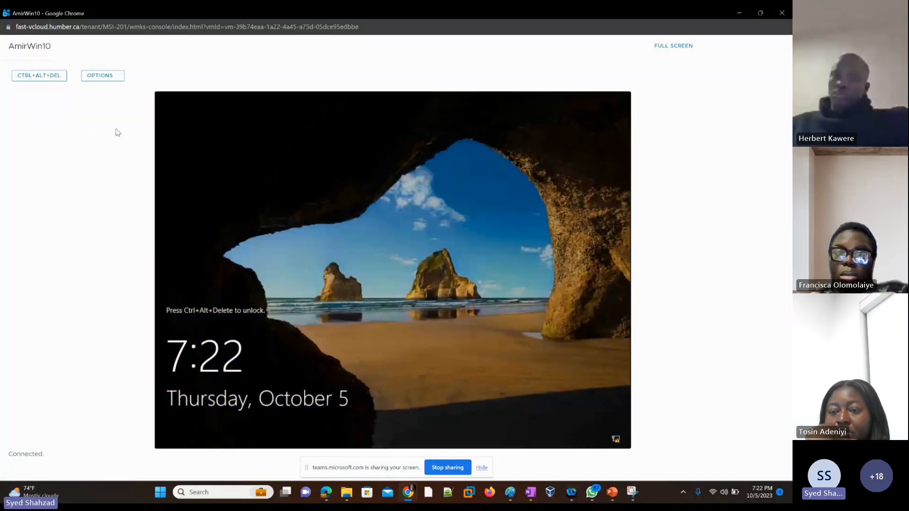
Unlock the VM's sign-in screen and choose to sign in as another user
click(39, 79)
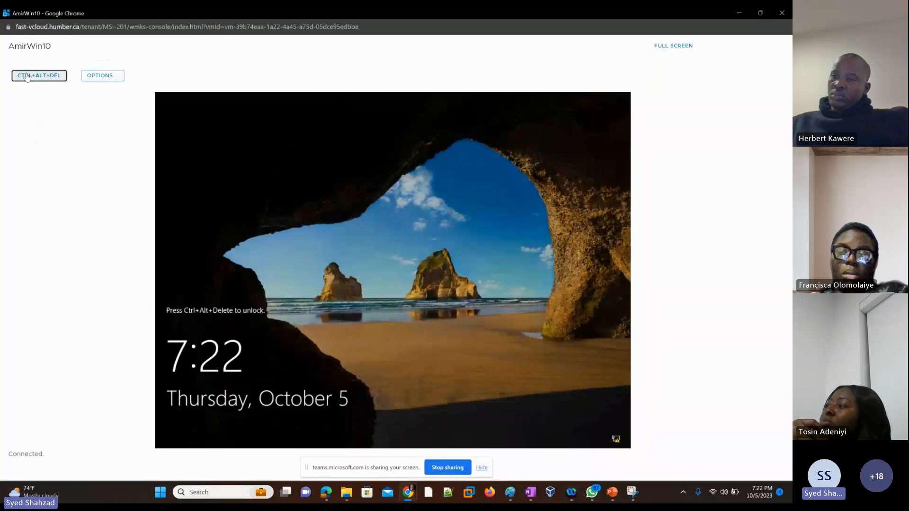
click(36, 78)
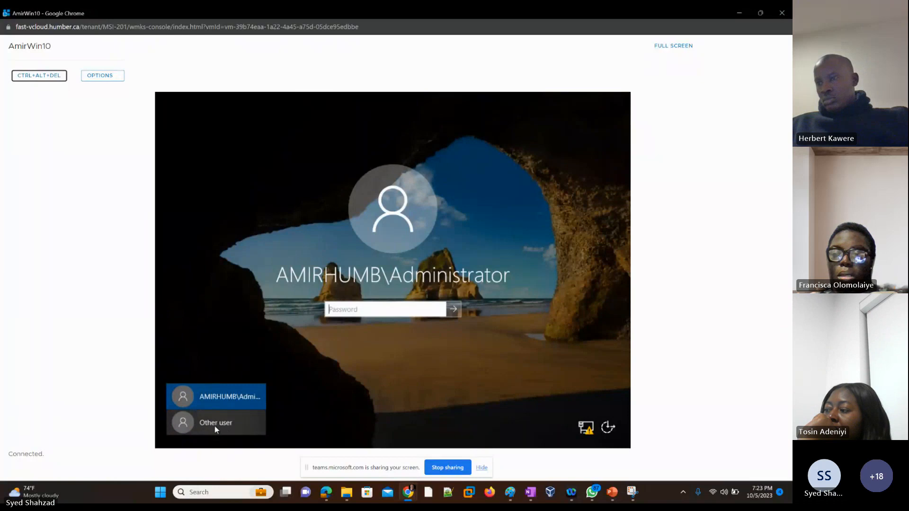
click(218, 424)
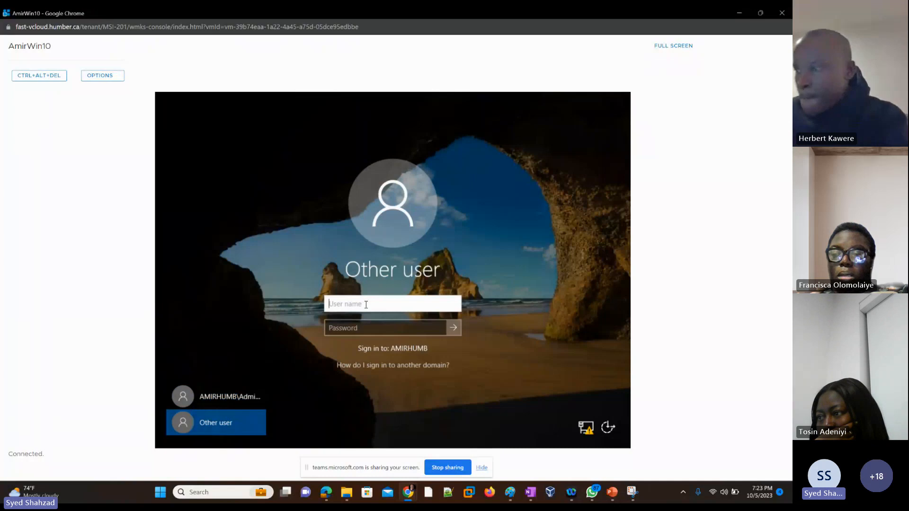
Enter AmirAdmin as the user name on the Other user sign-in screen and move to the password field
text(Am)
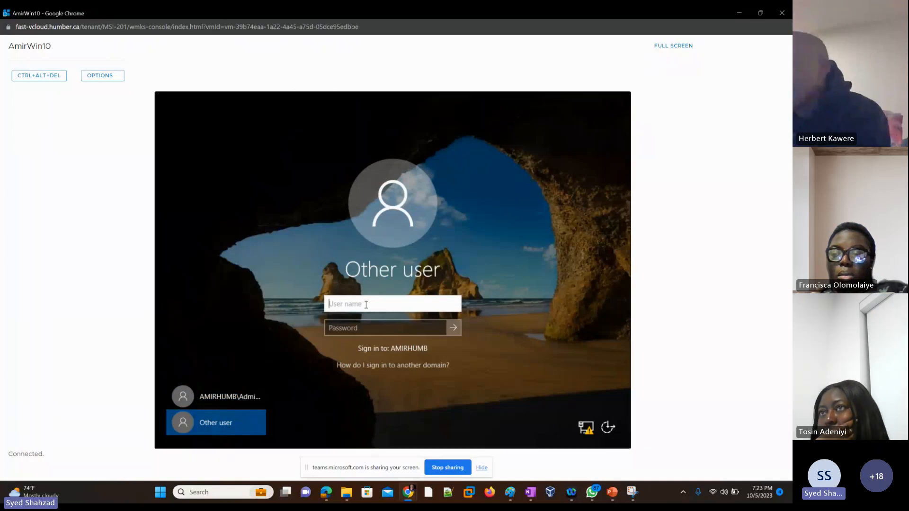
text(ir)
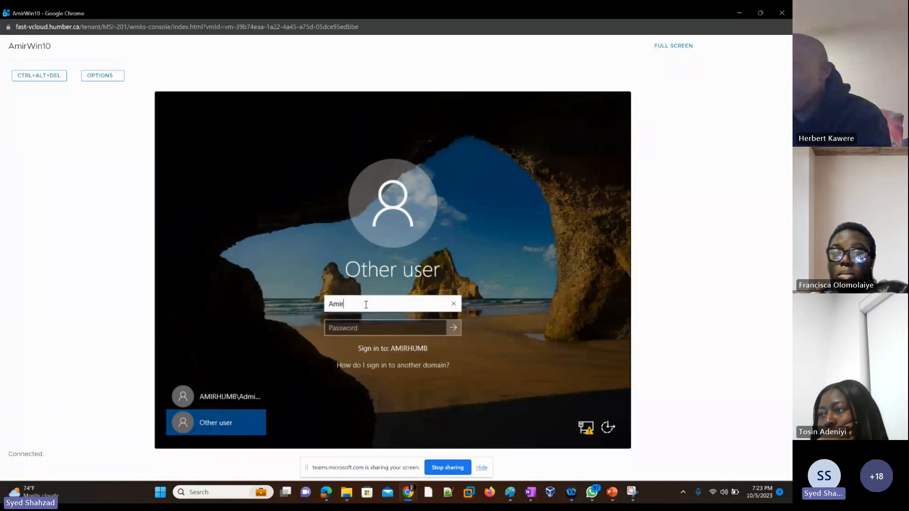
text(Admin)
key(Tab)
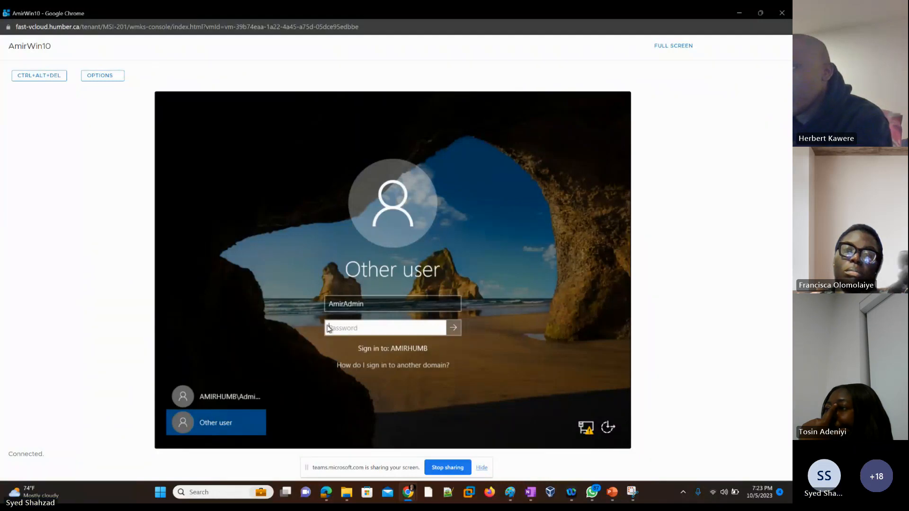
On the shared sezawin10 console, unlock the sign-in screen and choose to sign in as another user
click(741, 13)
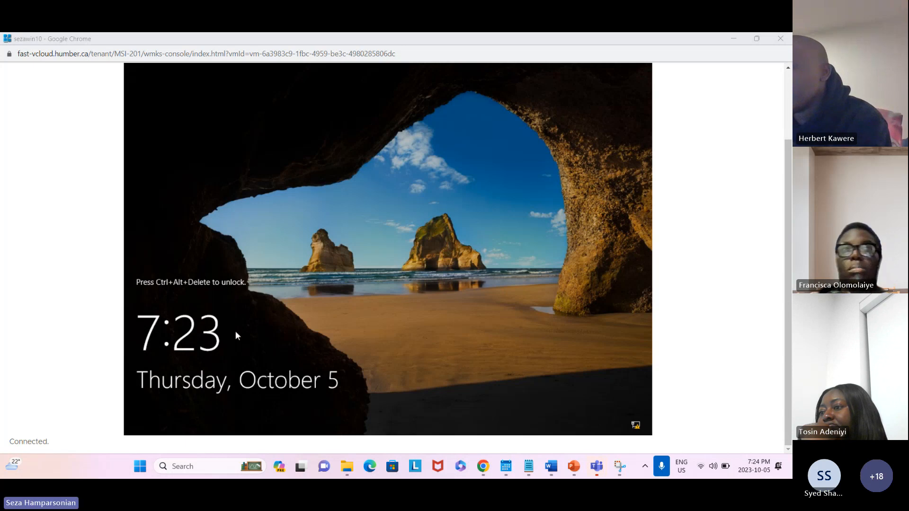
click(203, 293)
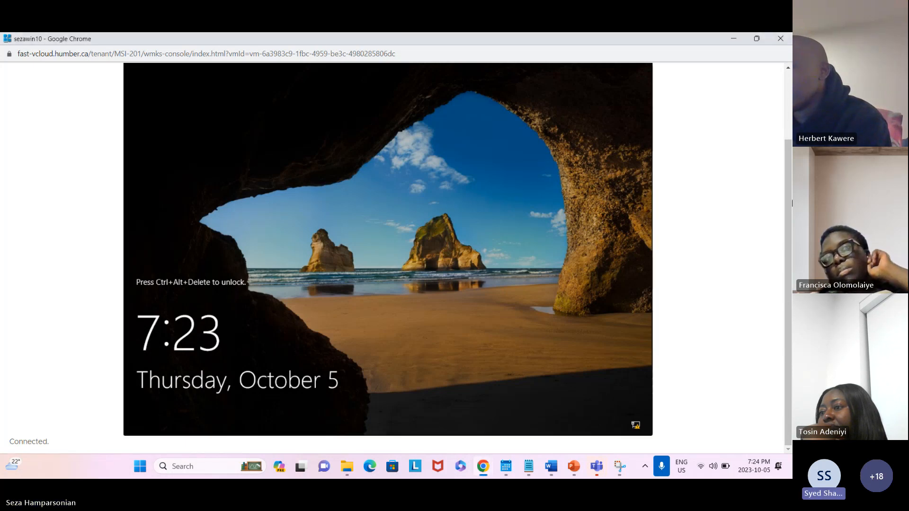
scroll(783, 177, up, 3)
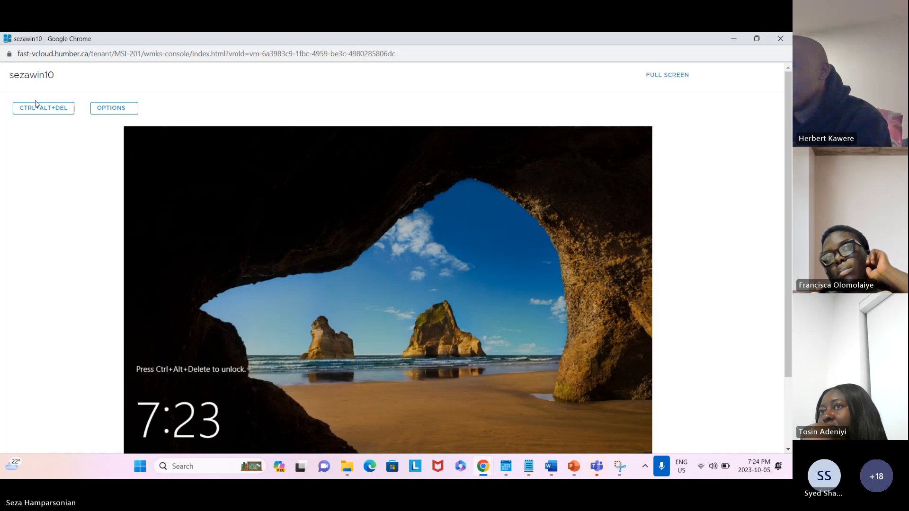
click(38, 109)
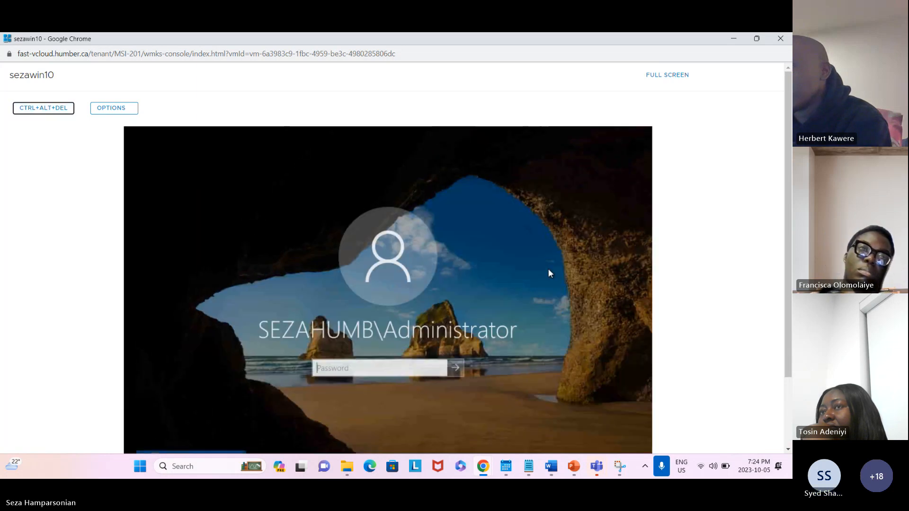
scroll(782, 186, down, 2)
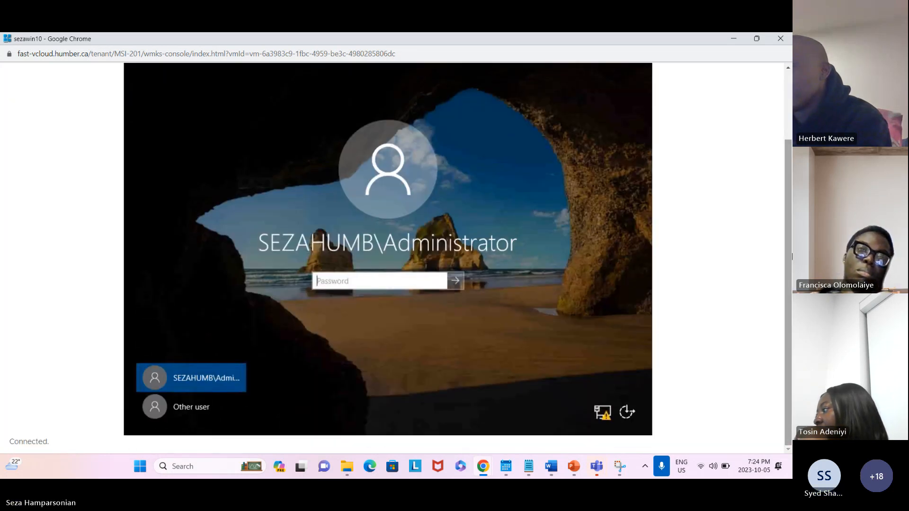
click(180, 408)
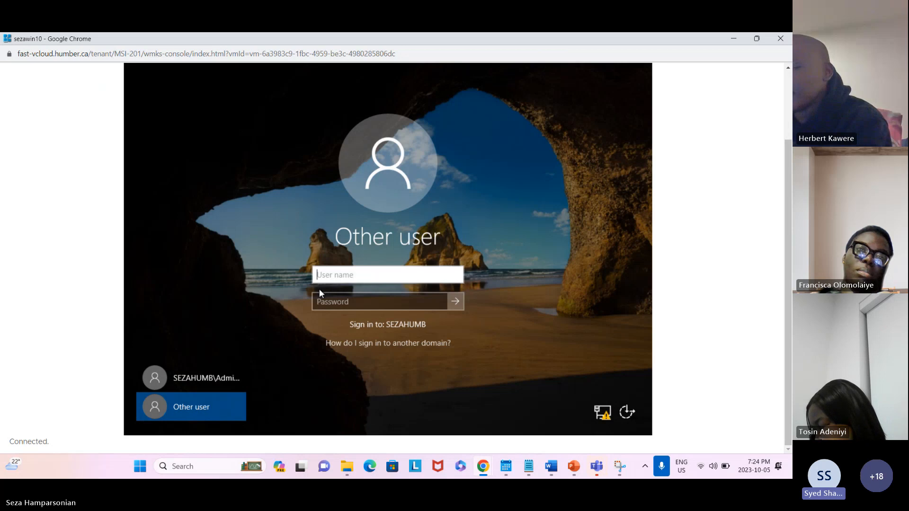
click(766, 319)
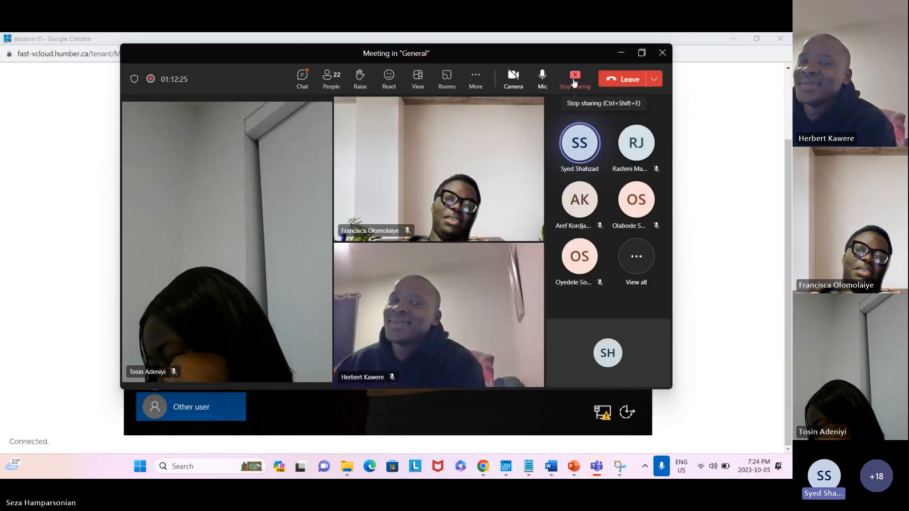
click(574, 78)
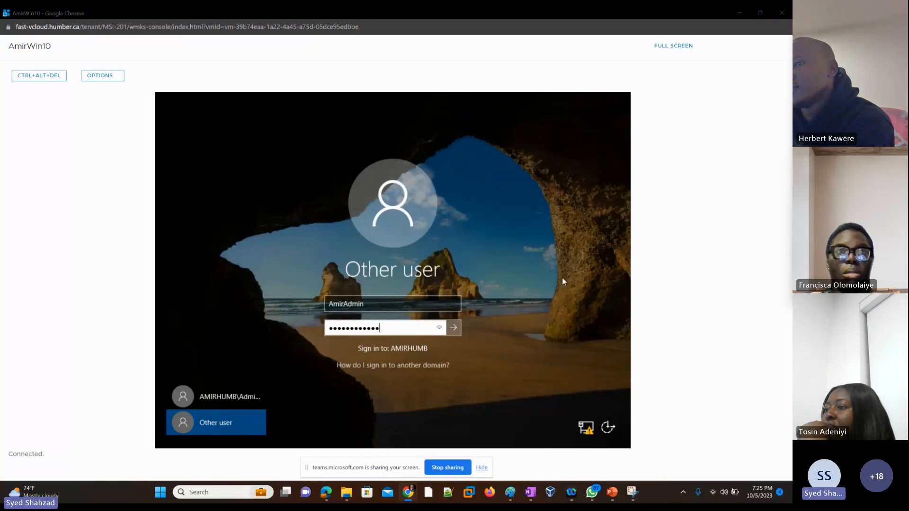
Submit the sign-in to log on to the server as AmirAdmin
click(455, 331)
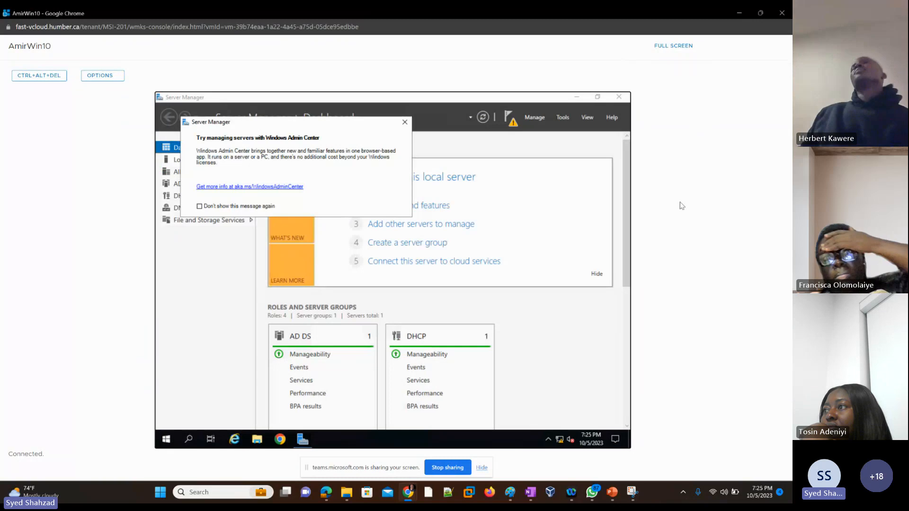
Switch to the slide deck and highlight the Active Directory checklist items on slide 7 in green
key(alt+Tab)
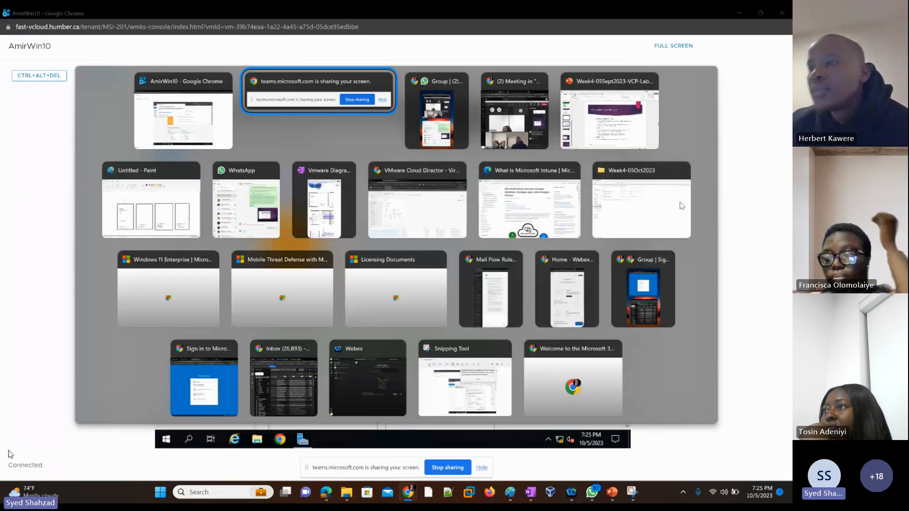
key(alt+Tab)
key(alt+Tab)
key(alt+Tab)
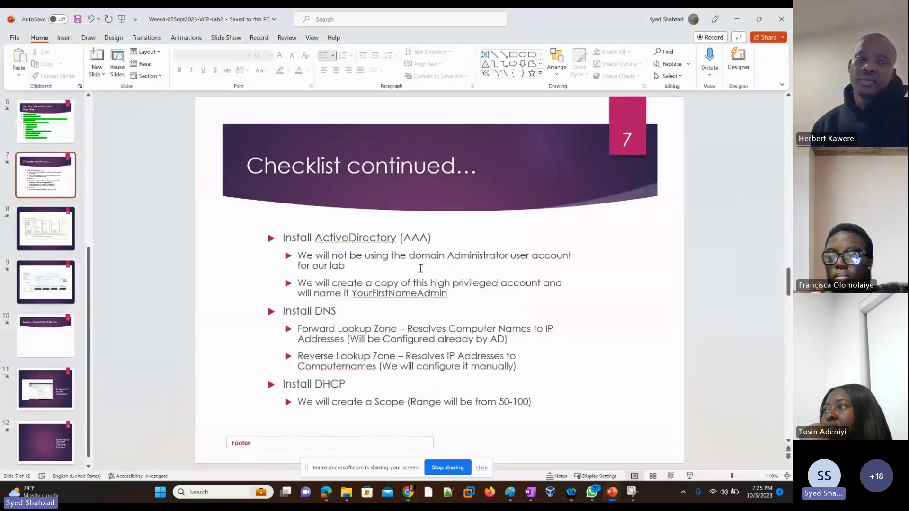
drag(450, 294, 284, 239)
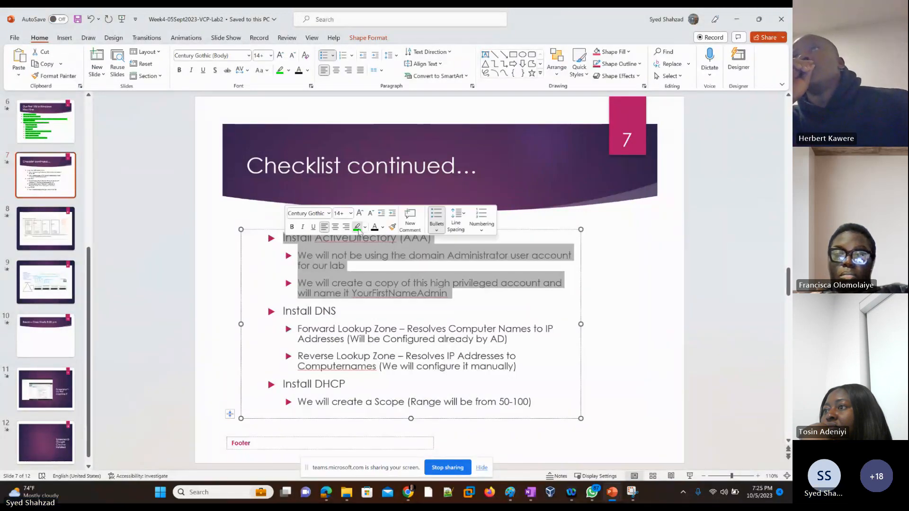
click(354, 229)
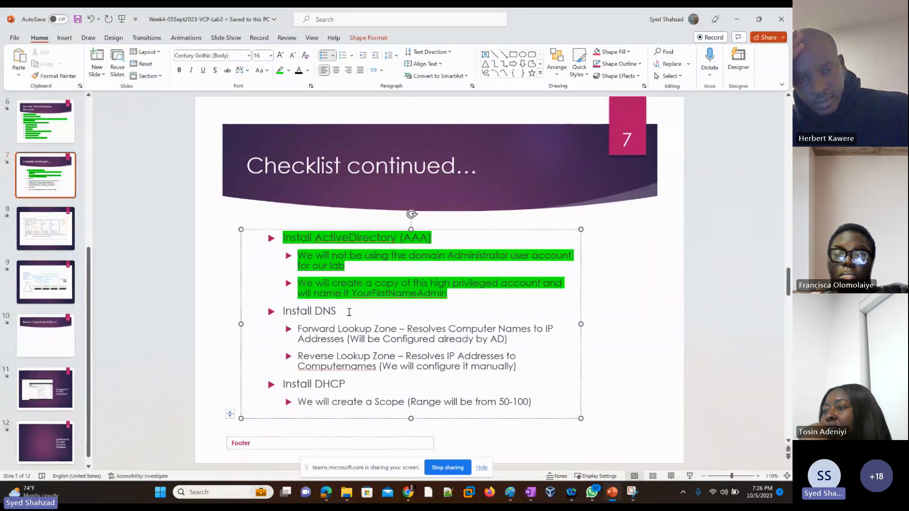
click(347, 314)
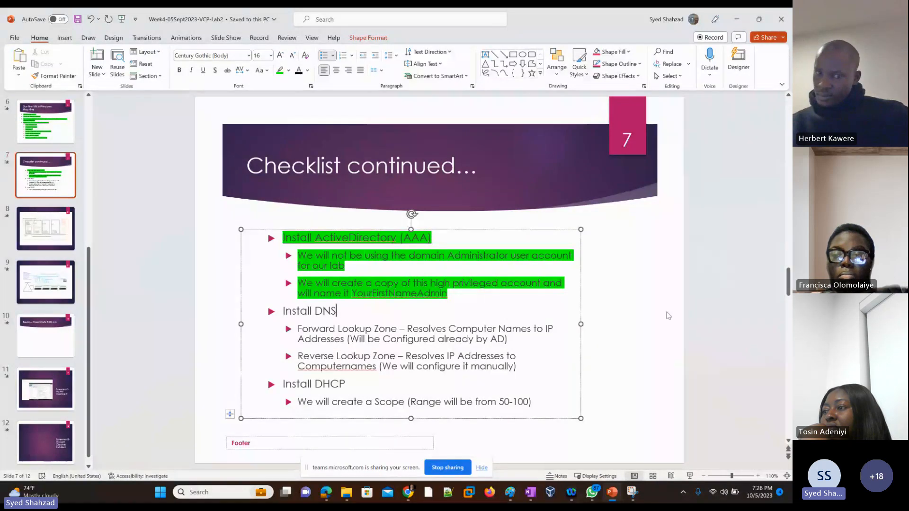
Return to the server, close the Windows Admin Center prompt, and open DNS Manager maximized
key(alt+Tab)
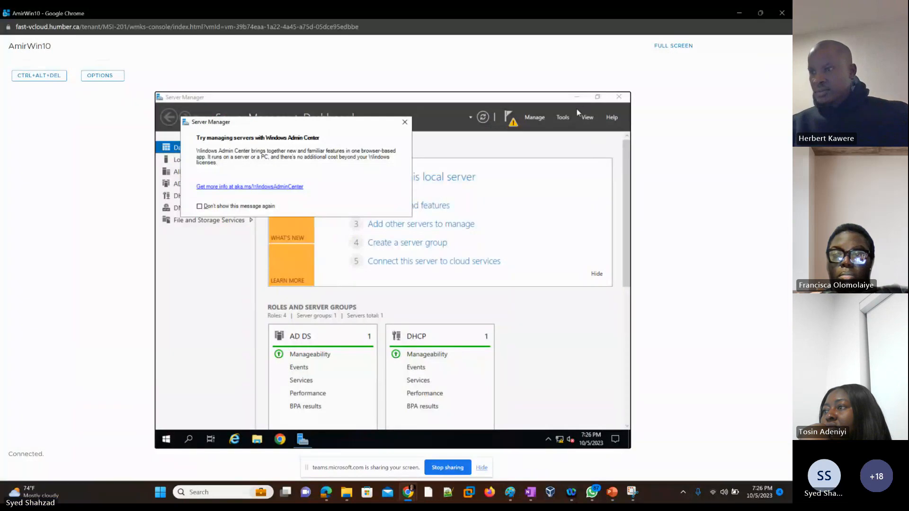
click(405, 123)
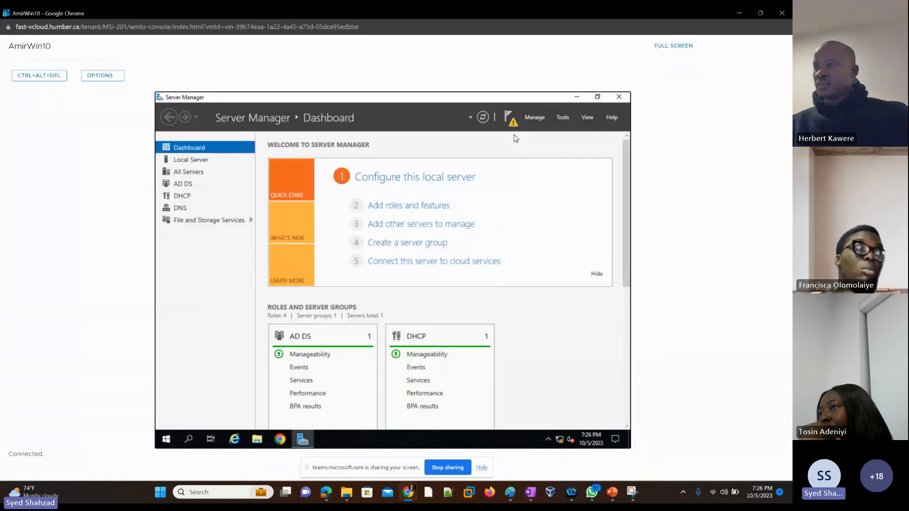
click(565, 119)
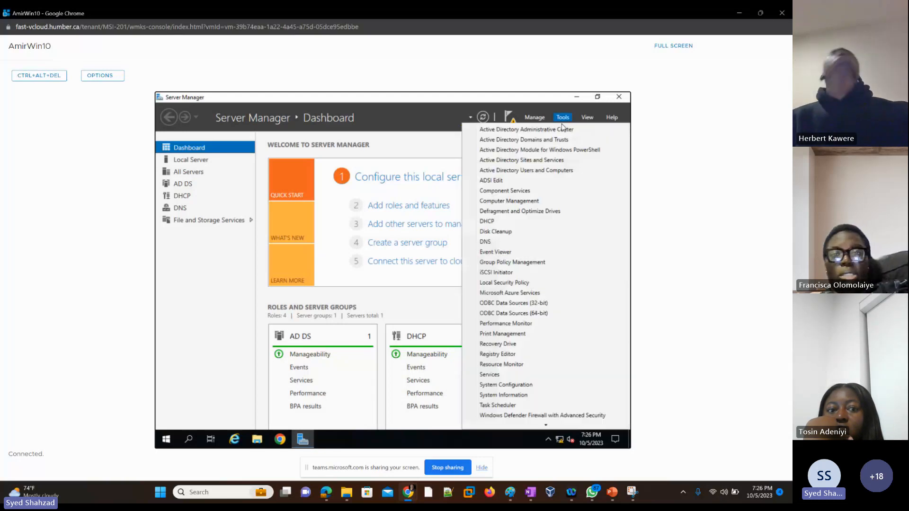
click(499, 241)
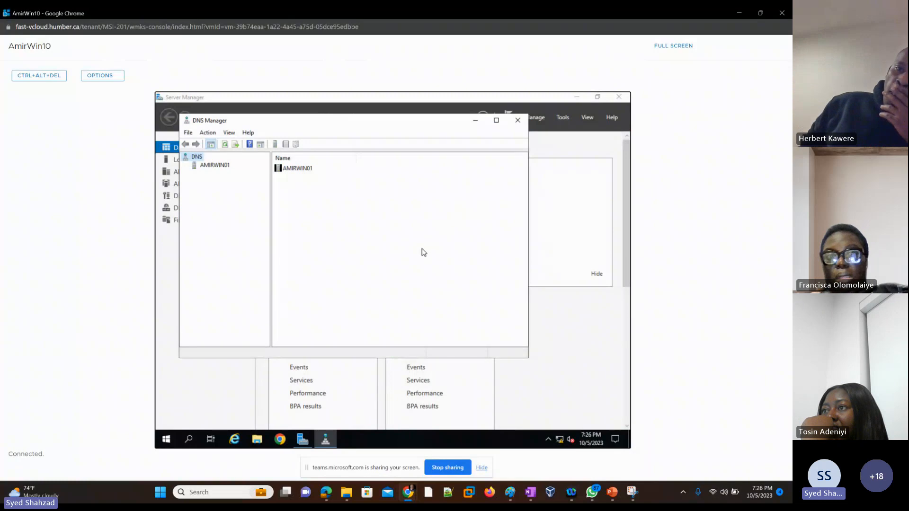
click(496, 120)
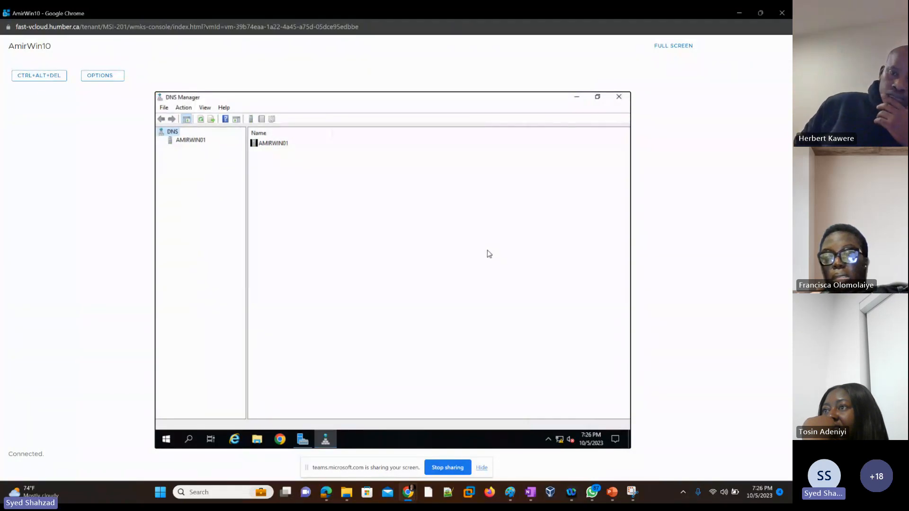
Expand the AMIRWIN01 DNS server and browse its zone folders, opening the AmirHumb.local forward lookup zone
click(189, 141)
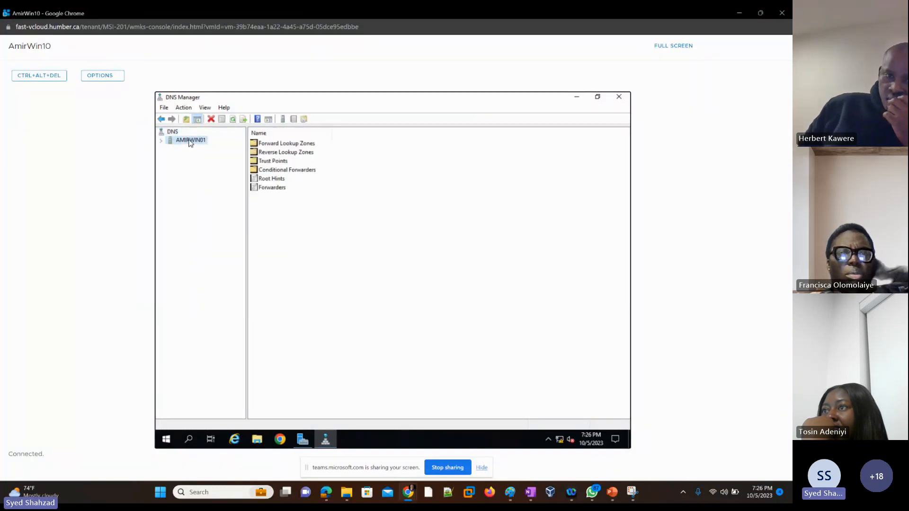
click(160, 141)
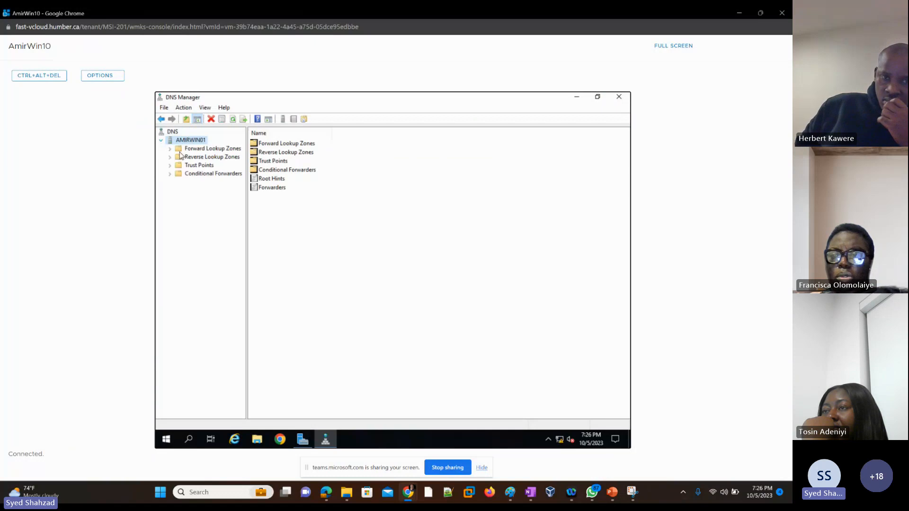
click(200, 149)
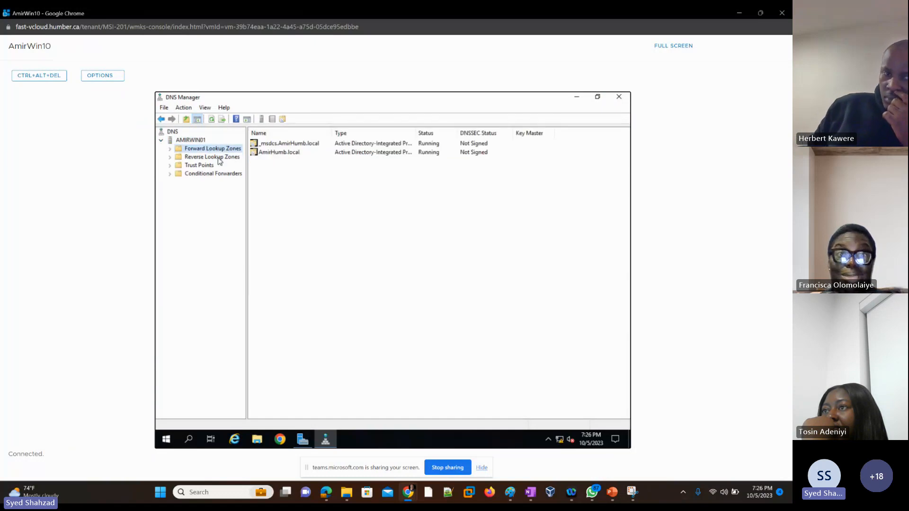
click(219, 161)
click(209, 166)
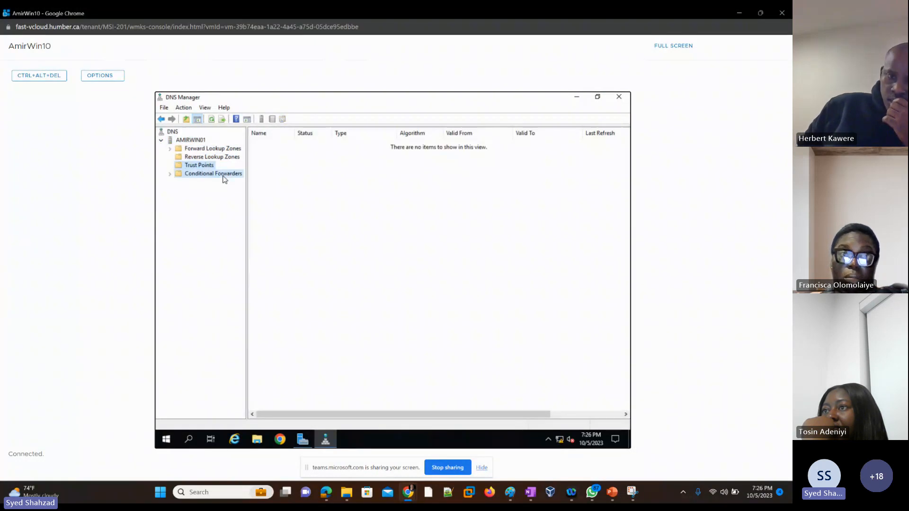
click(224, 176)
click(210, 150)
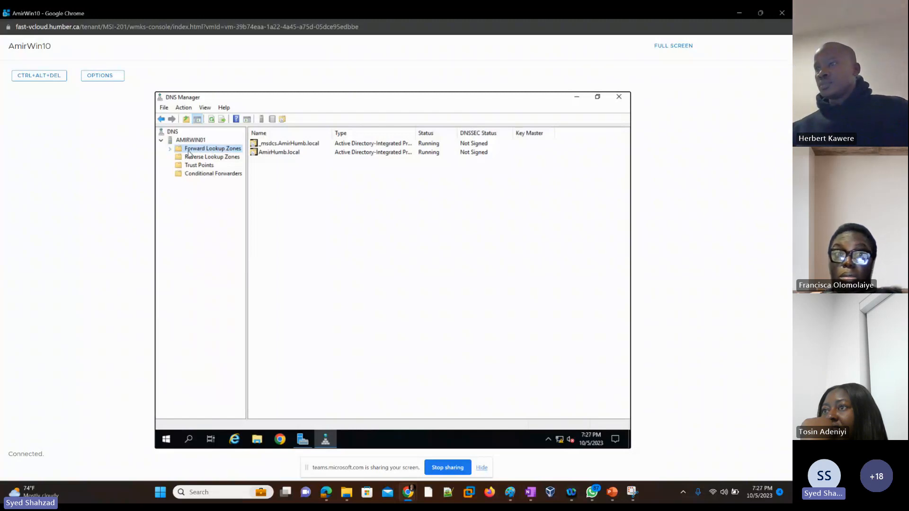
click(214, 157)
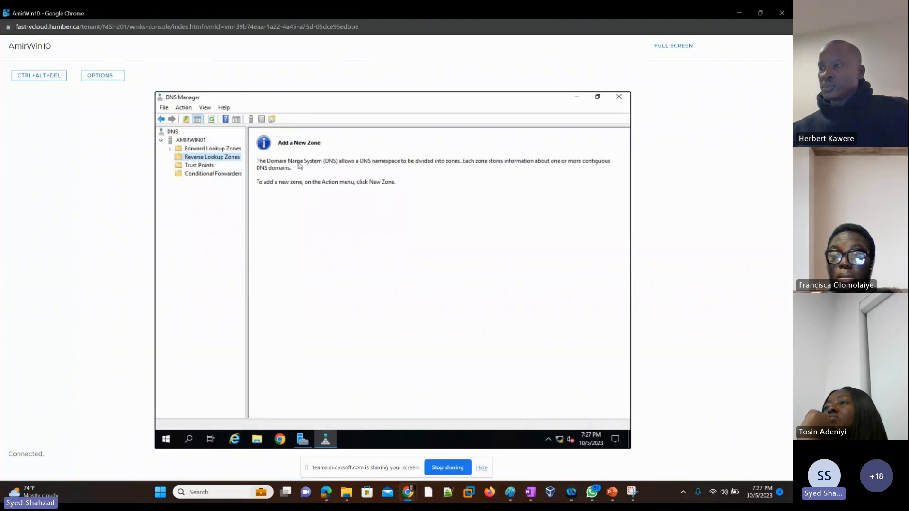
click(199, 149)
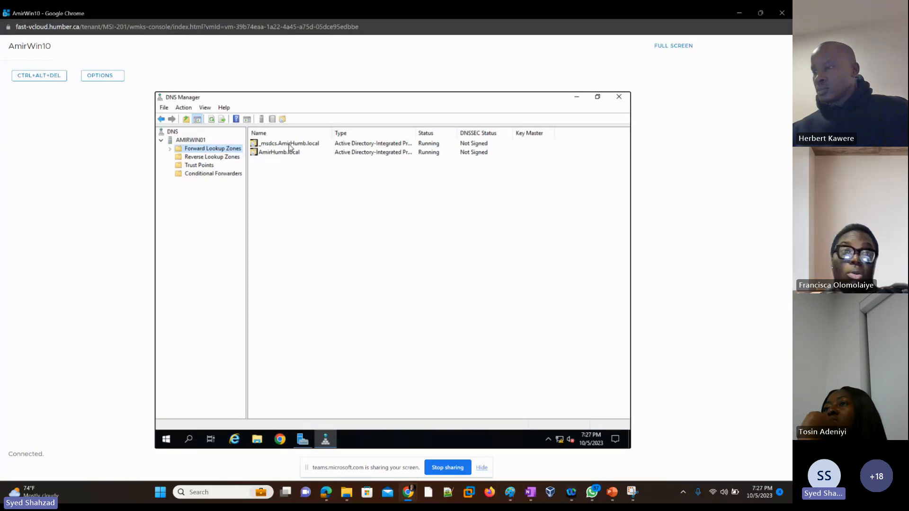
click(169, 149)
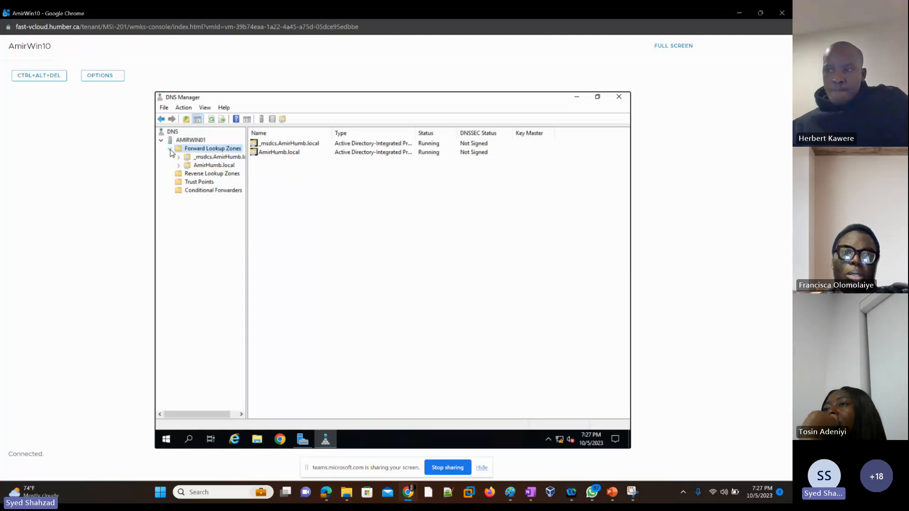
click(210, 166)
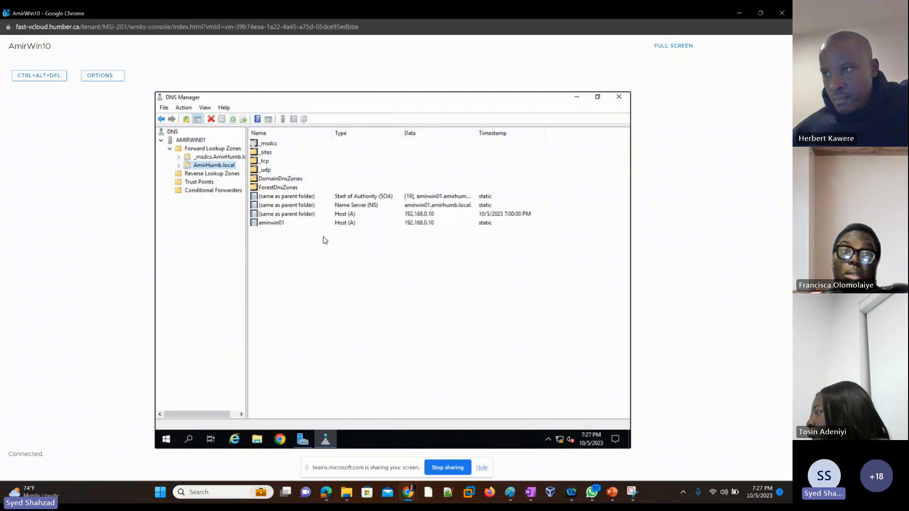
Inspect the aminwin01 host record and its shortcut menu, then select the Reverse Lookup Zones folder
click(278, 224)
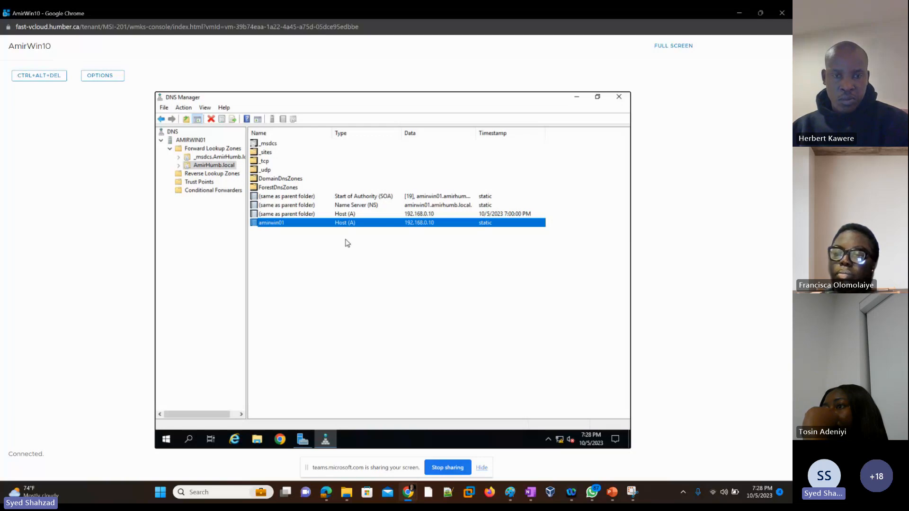
right_click(291, 255)
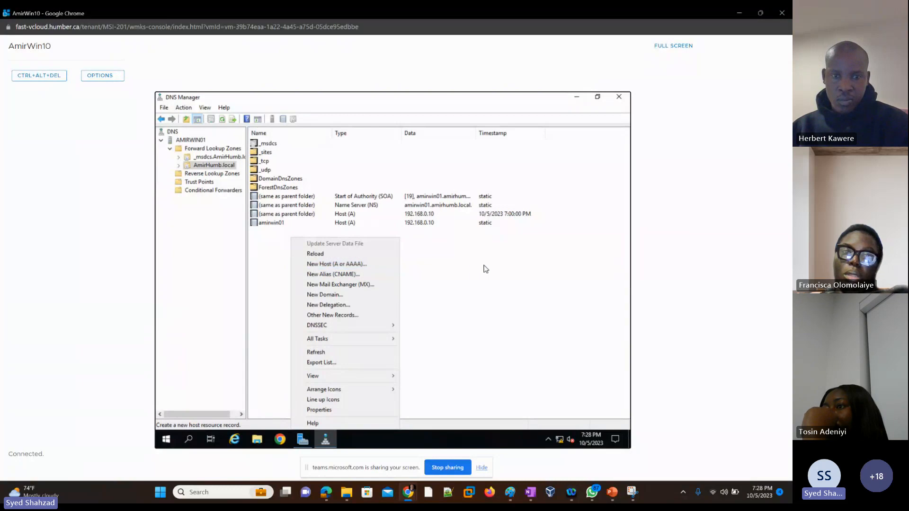
click(469, 266)
click(267, 226)
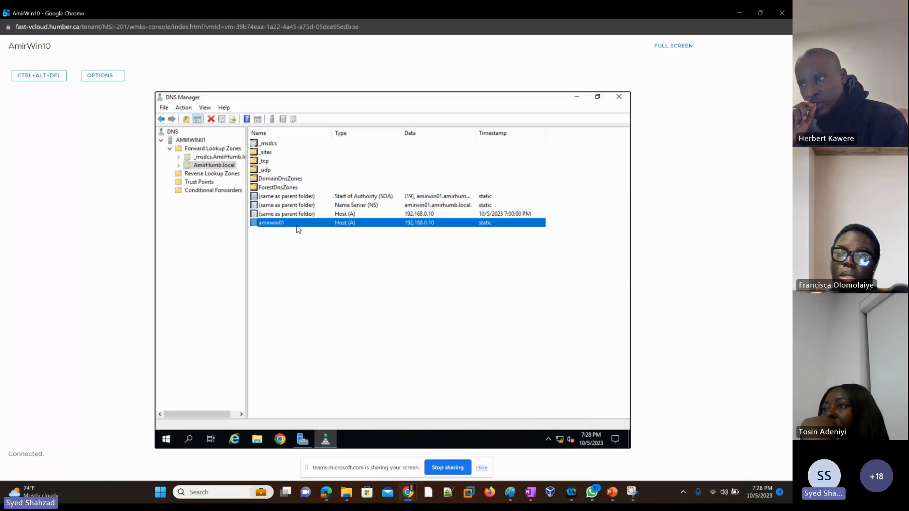
click(211, 174)
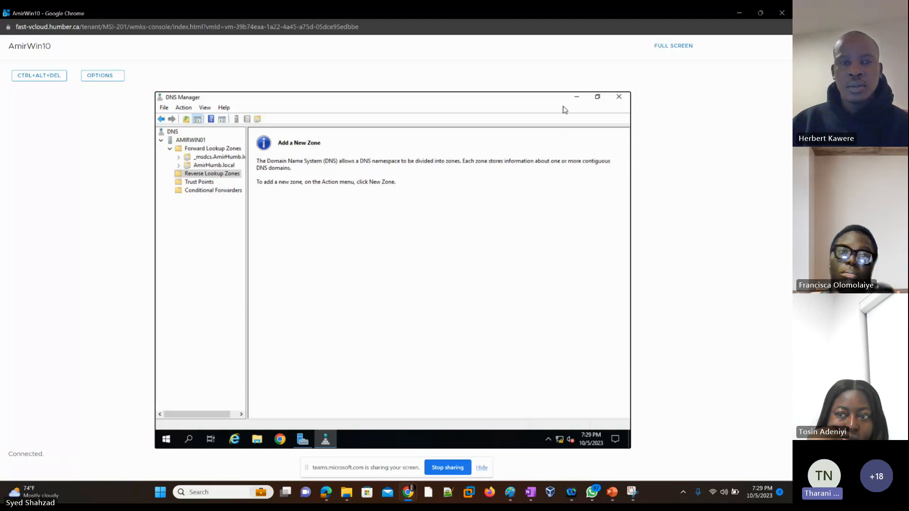
click(577, 97)
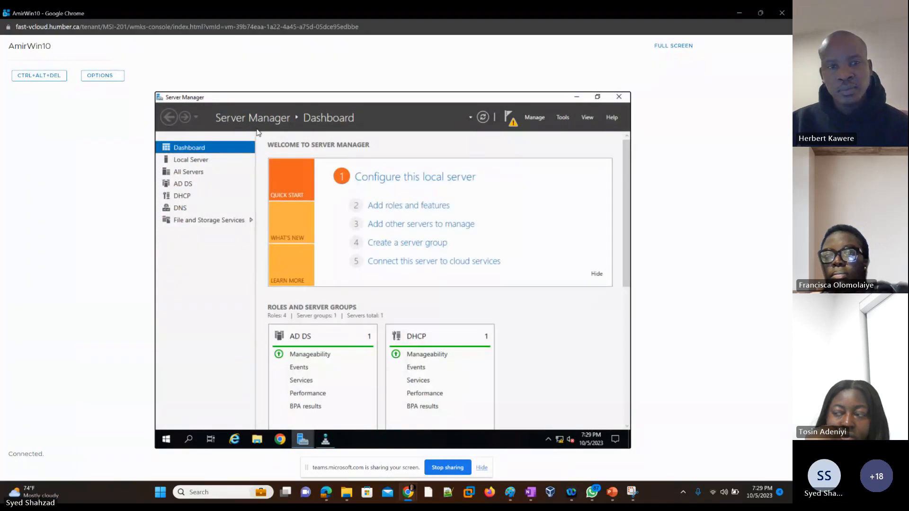
click(562, 118)
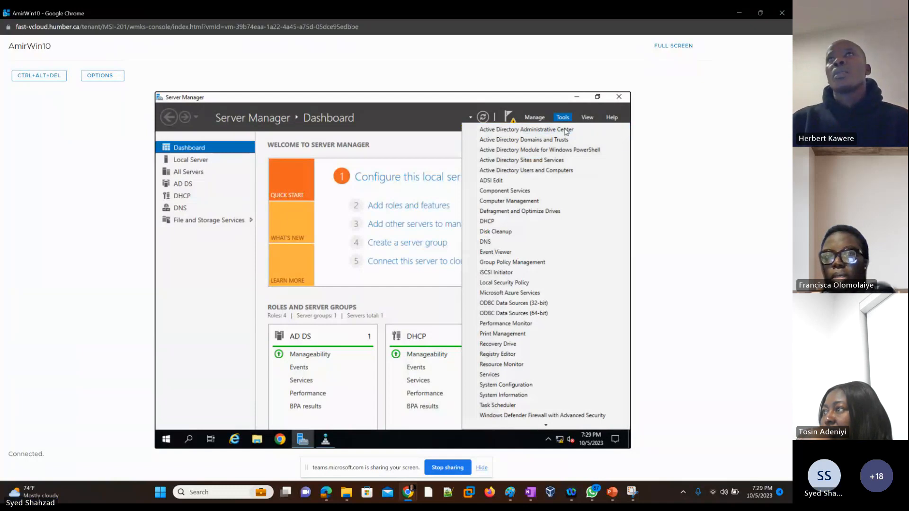
click(489, 243)
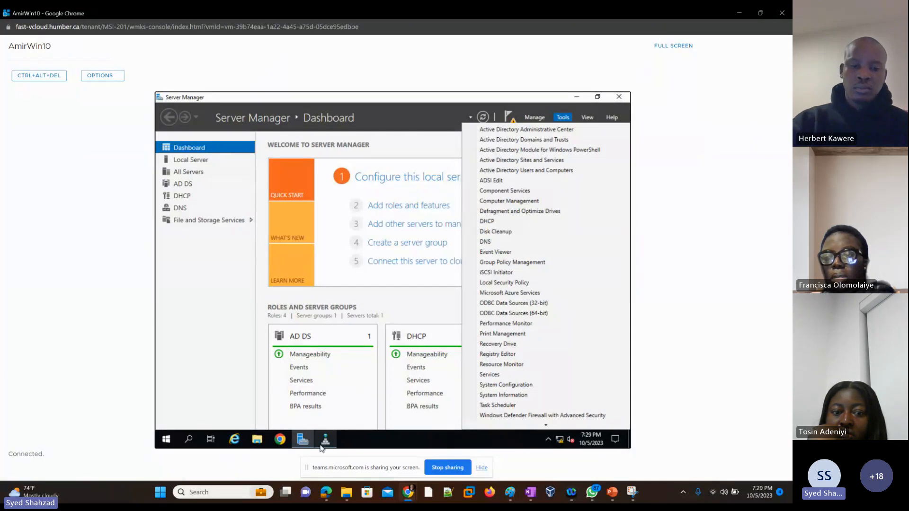
click(325, 444)
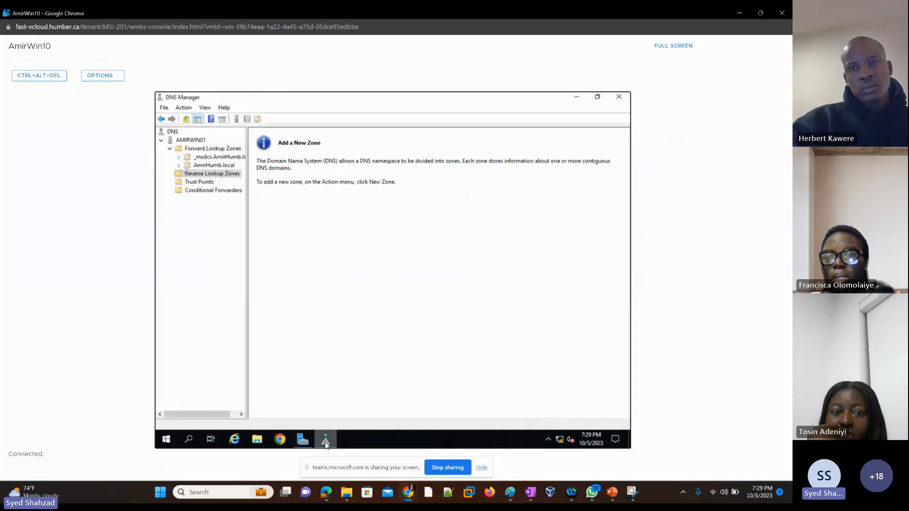
Browse the DNS tree, switching between the AmirHumb.local forward zone and the Reverse Lookup Zones folder
click(170, 149)
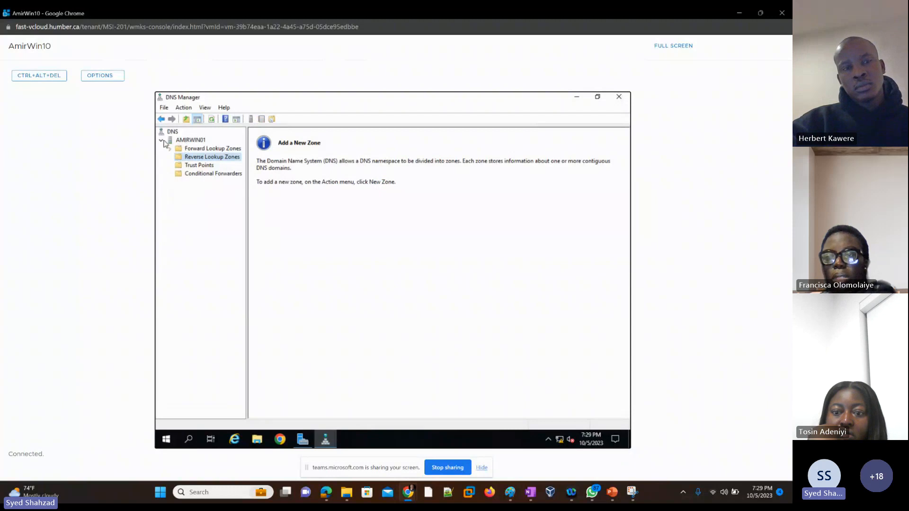
click(168, 140)
click(162, 141)
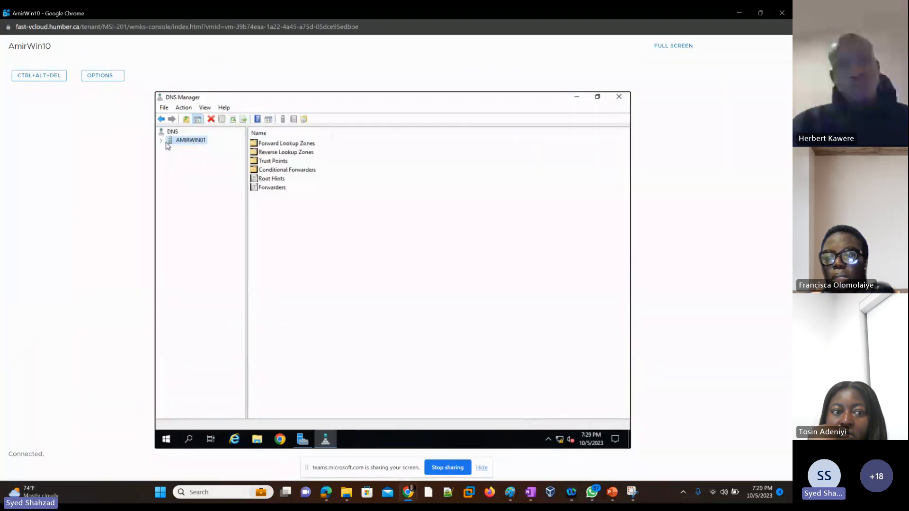
click(161, 143)
click(170, 149)
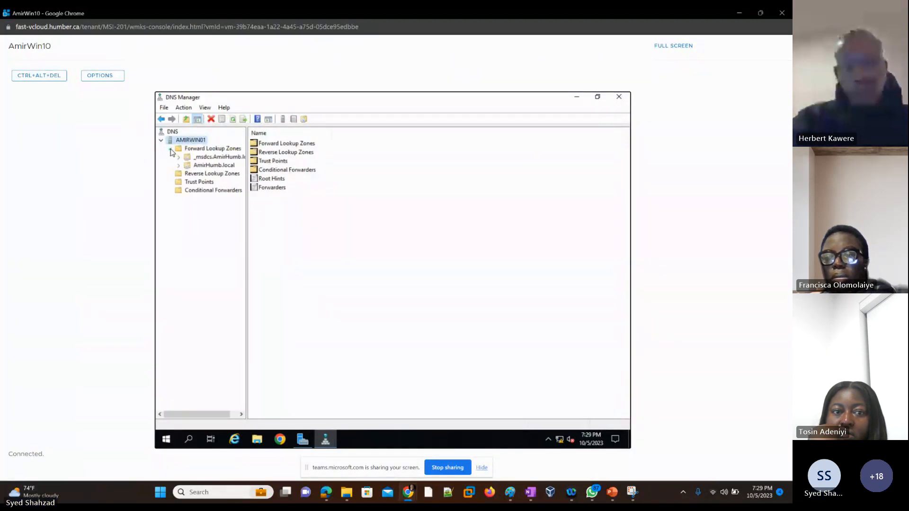
click(211, 166)
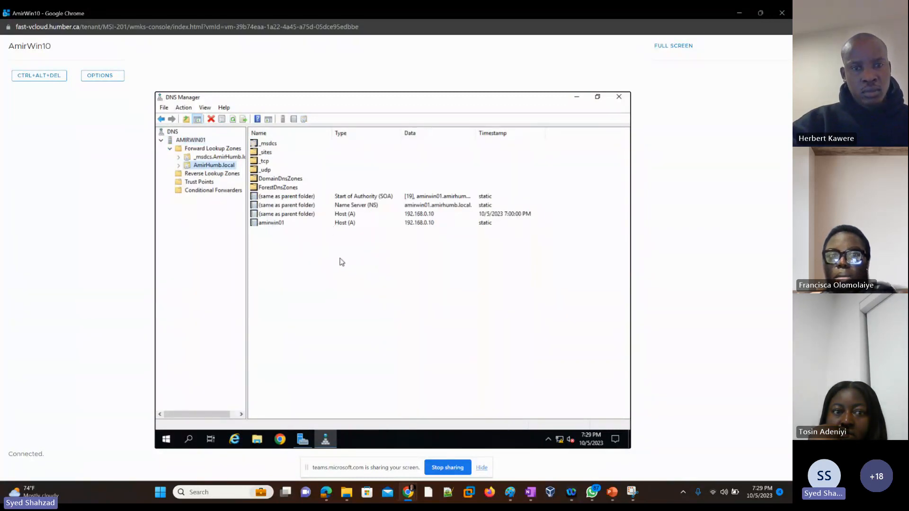
click(203, 174)
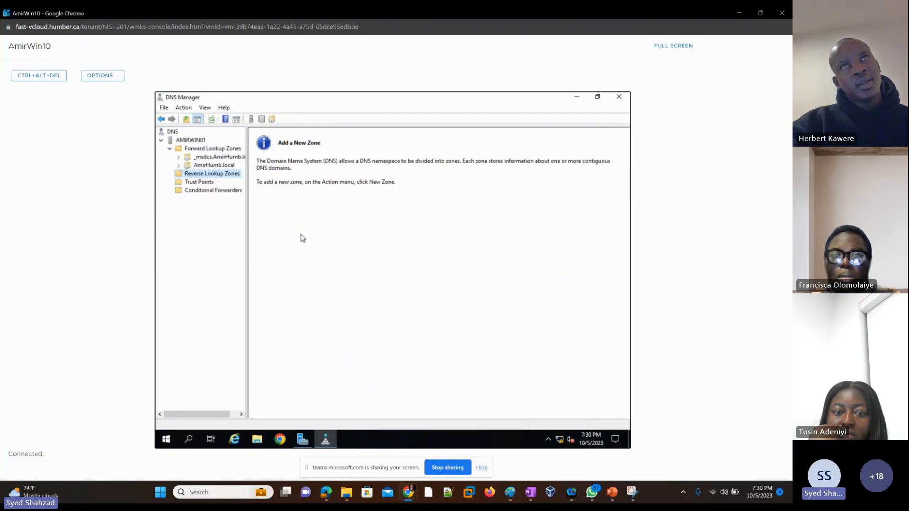
click(220, 166)
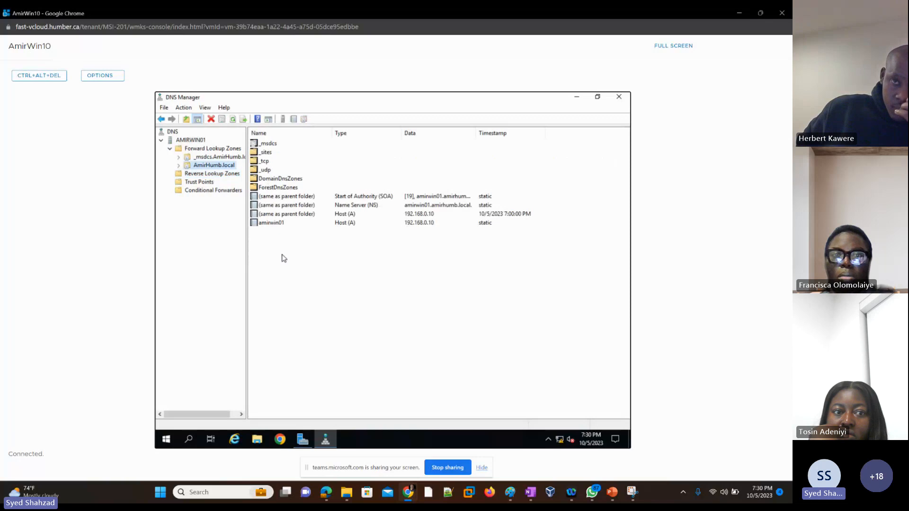
click(201, 175)
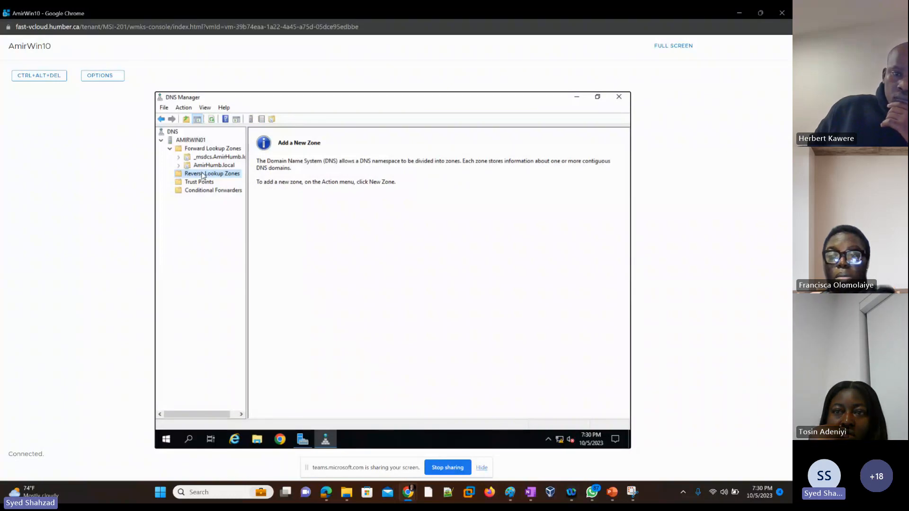
click(205, 166)
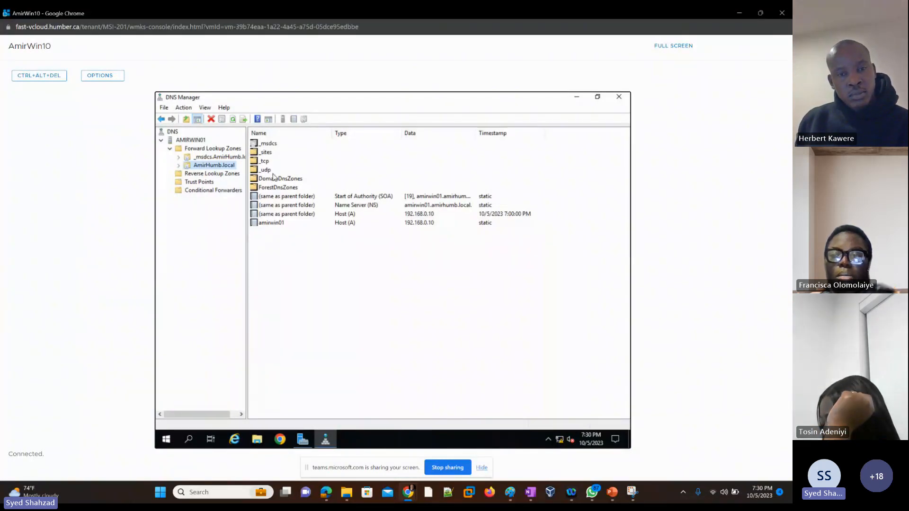
click(207, 174)
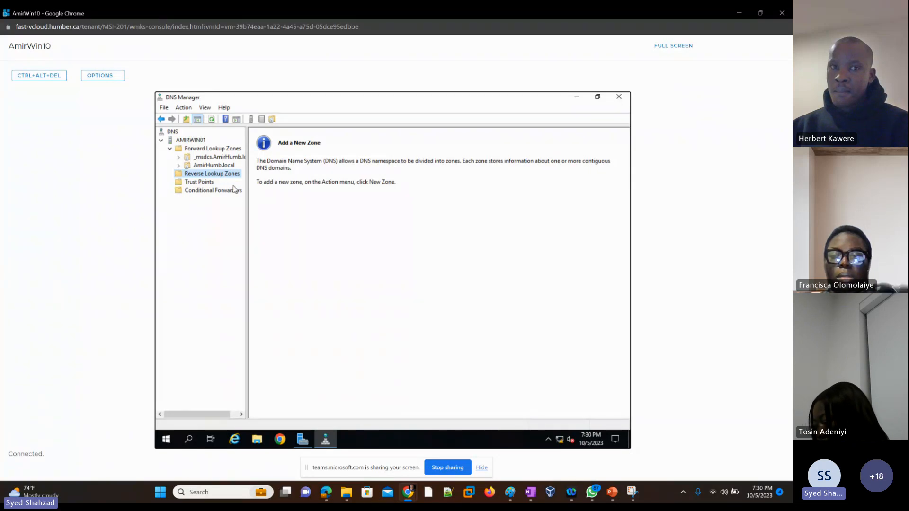
click(189, 440)
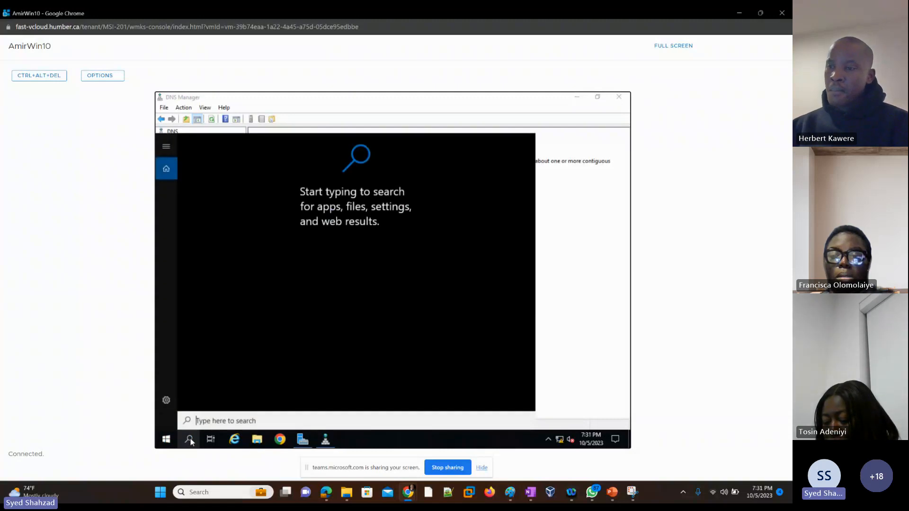
text(dmd)
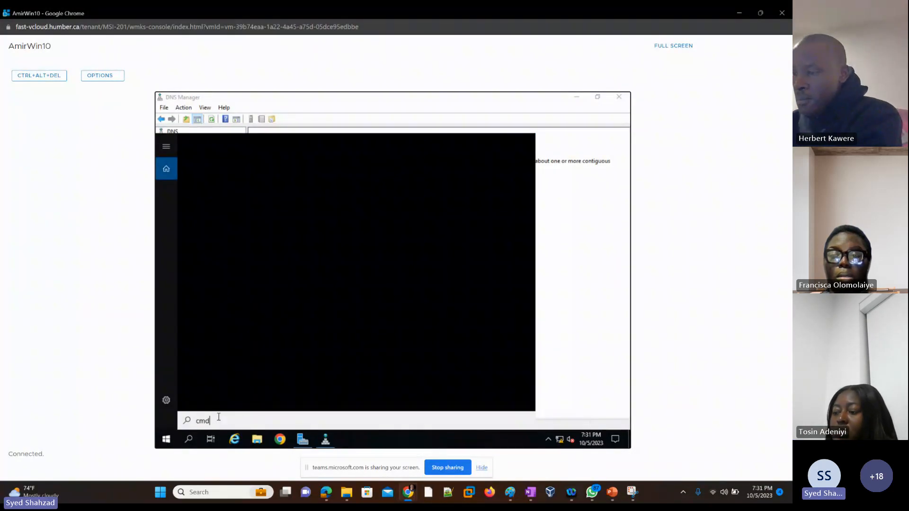
click(606, 245)
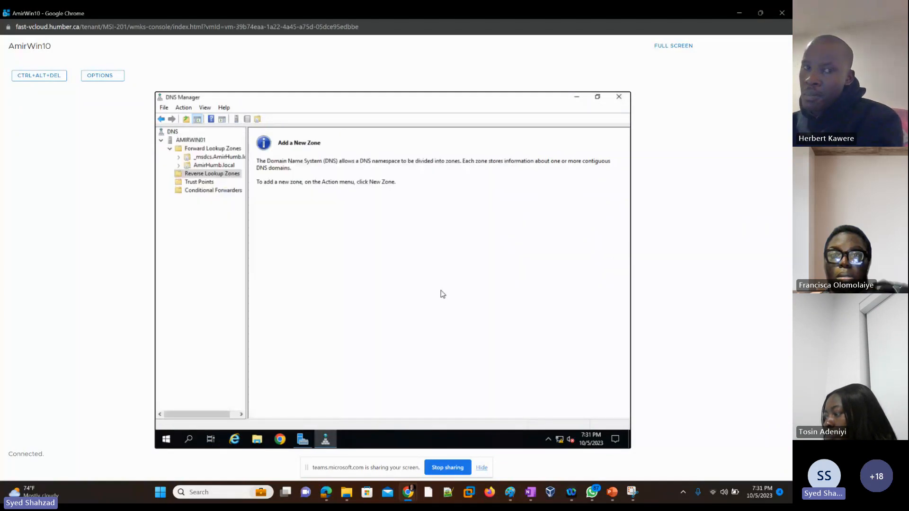
Open a Command Prompt window on the server through the Run dialog
click(188, 445)
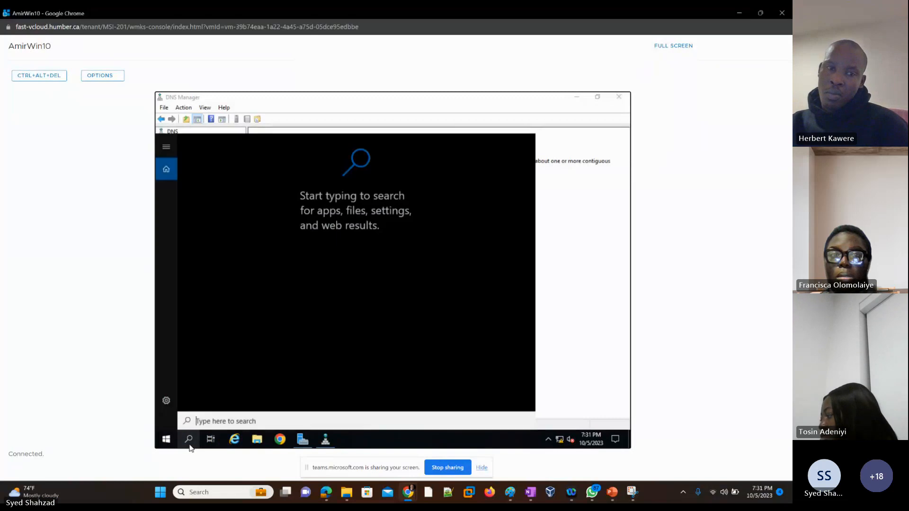
text(cmd)
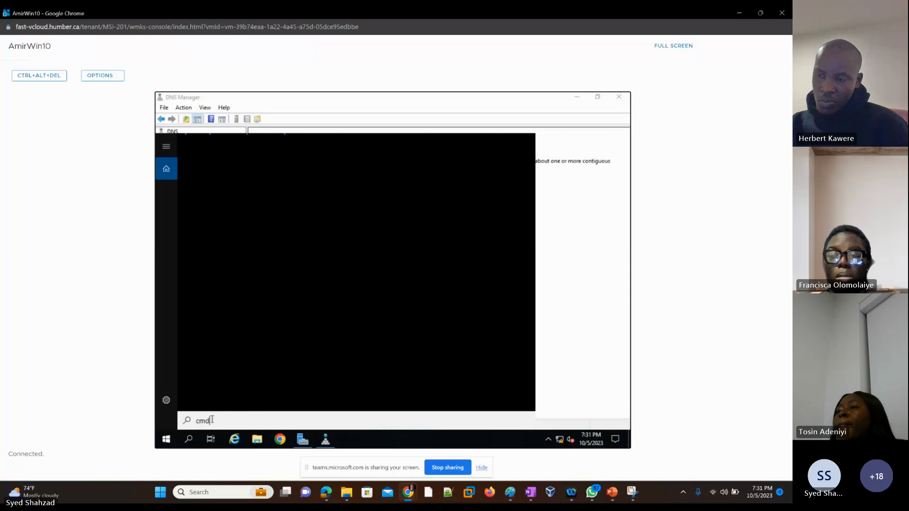
click(168, 439)
click(168, 439)
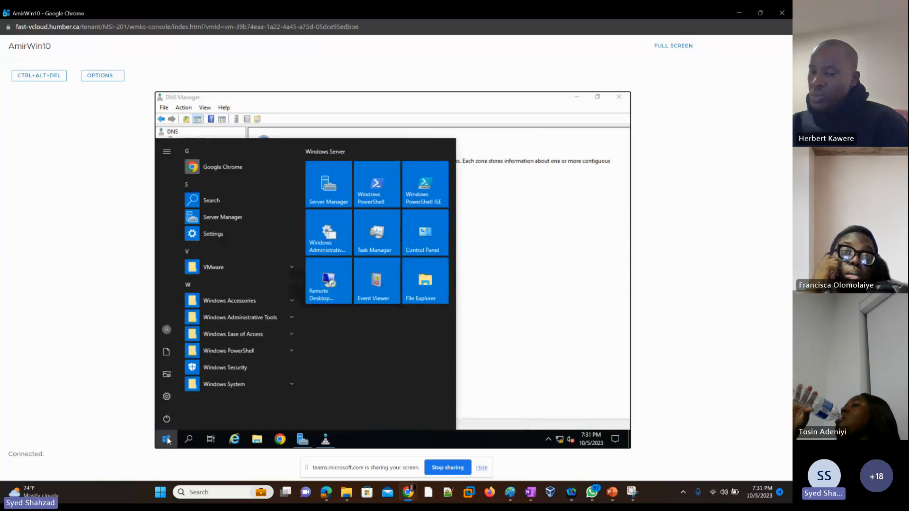
right_click(169, 439)
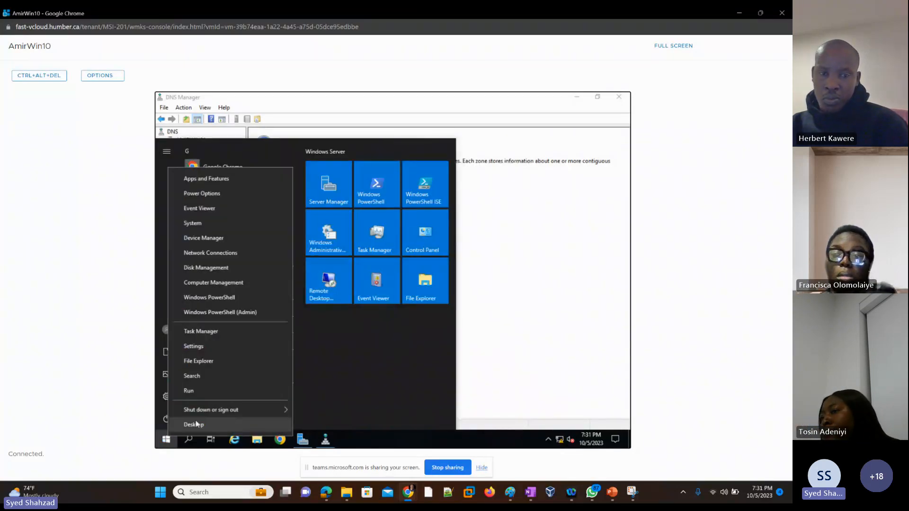
click(206, 392)
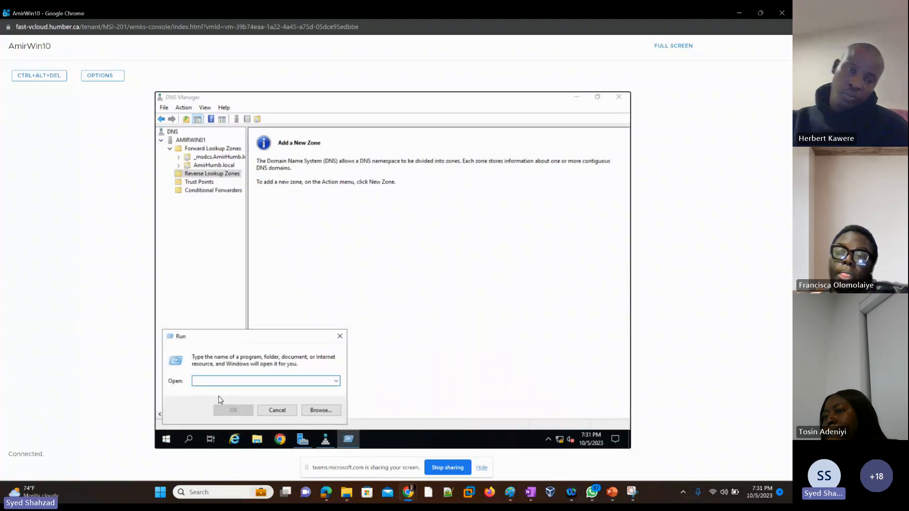
key(Return)
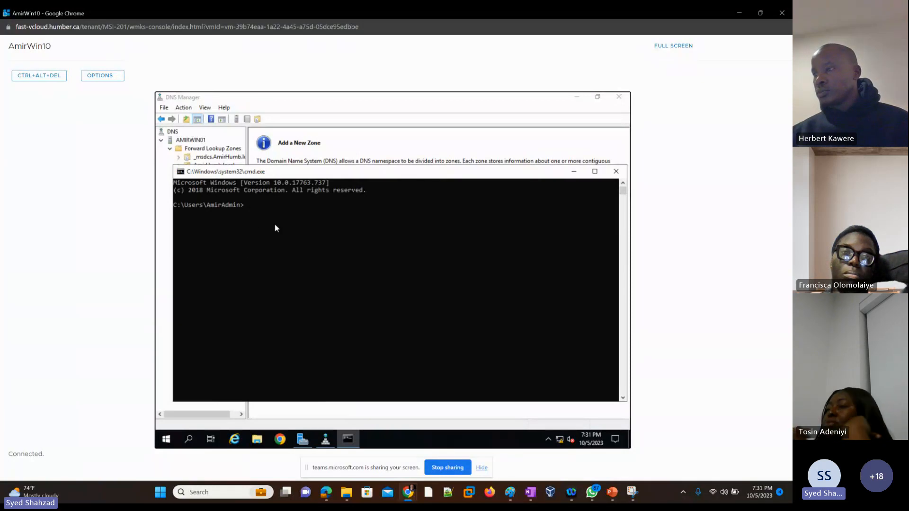
Start an interactive nslookup session in the Command Prompt
text(n)
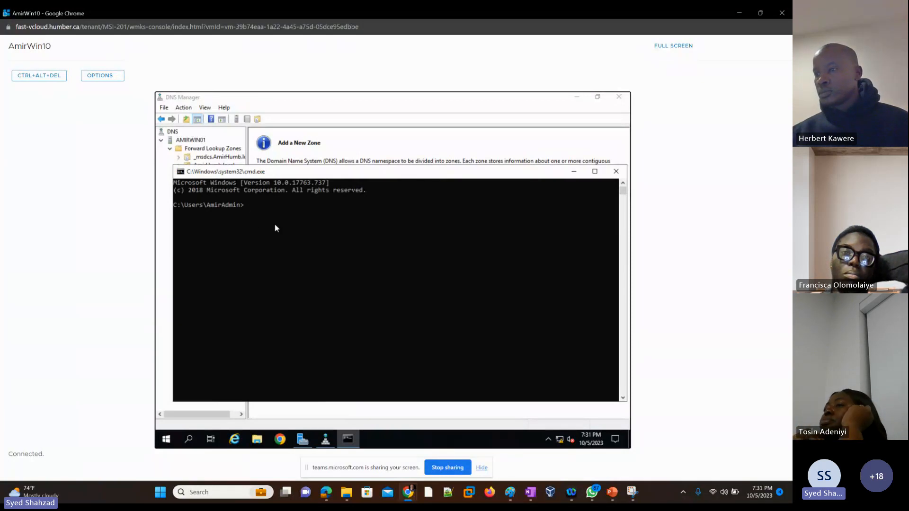
text(s)
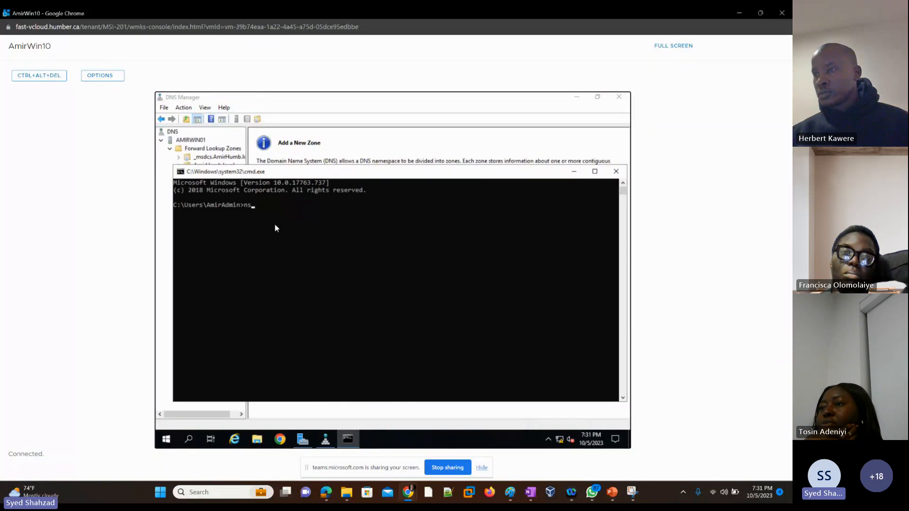
text(lookup)
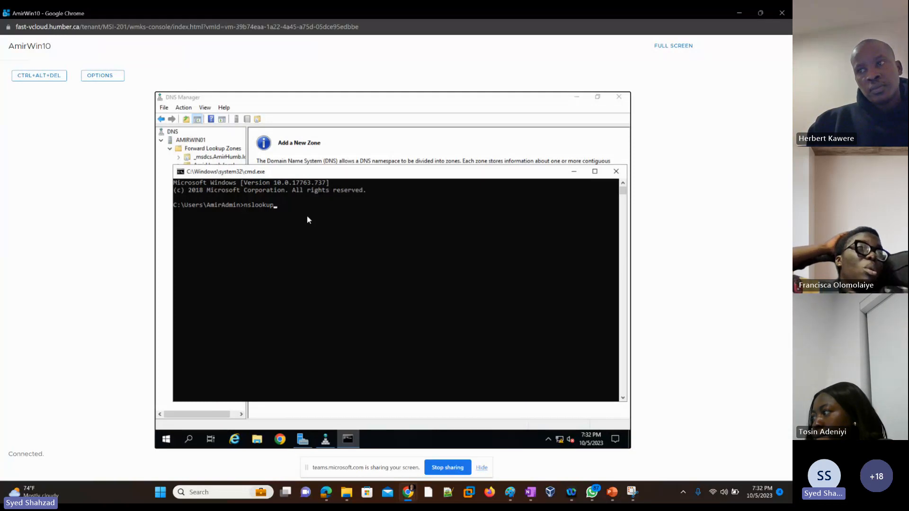
key(Return)
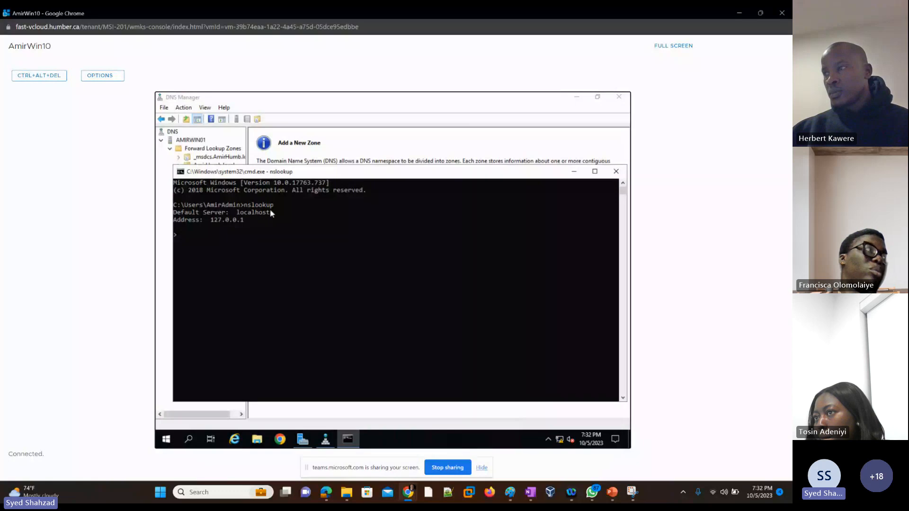
Check the server's full computer name in System Properties from the Local Server page, then close the dialog
click(302, 439)
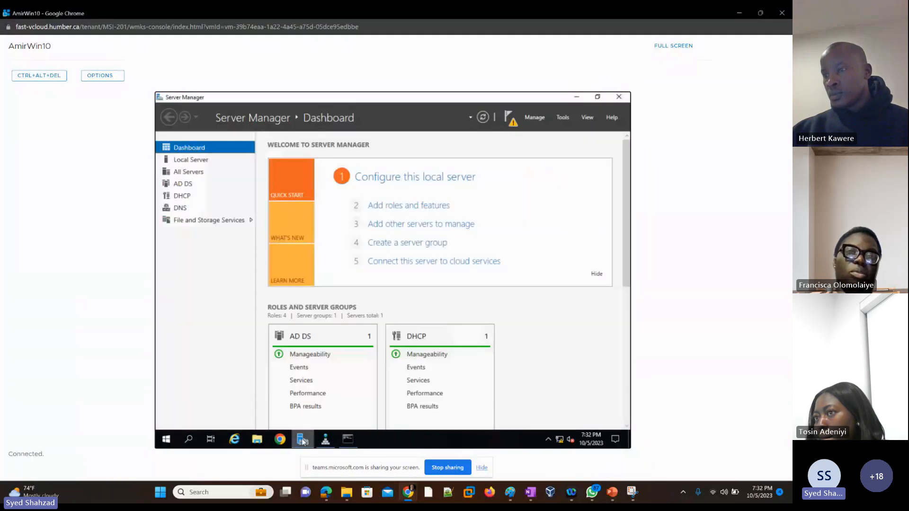
click(190, 161)
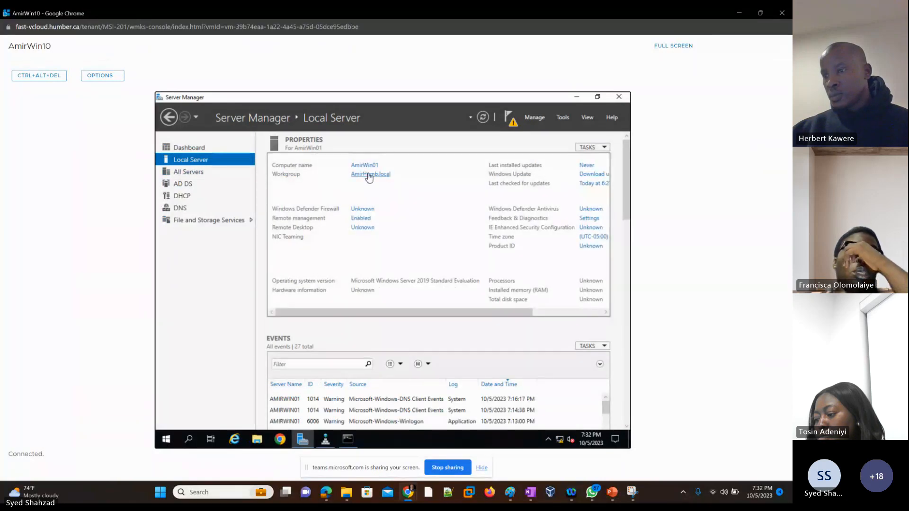
click(372, 175)
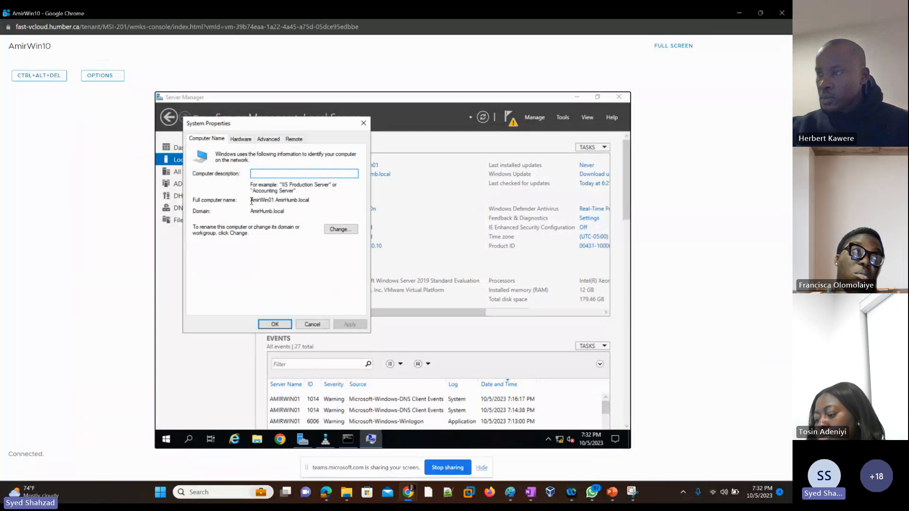
drag(251, 201, 319, 201)
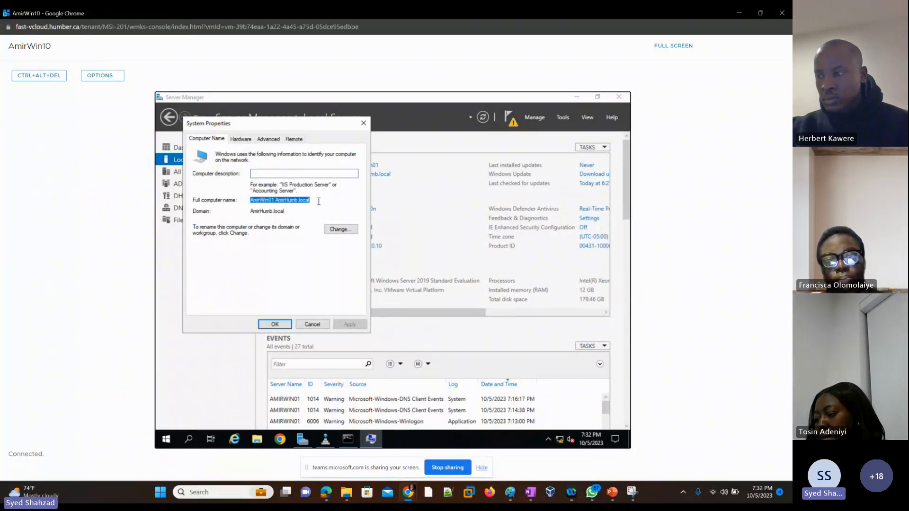
drag(251, 201, 318, 202)
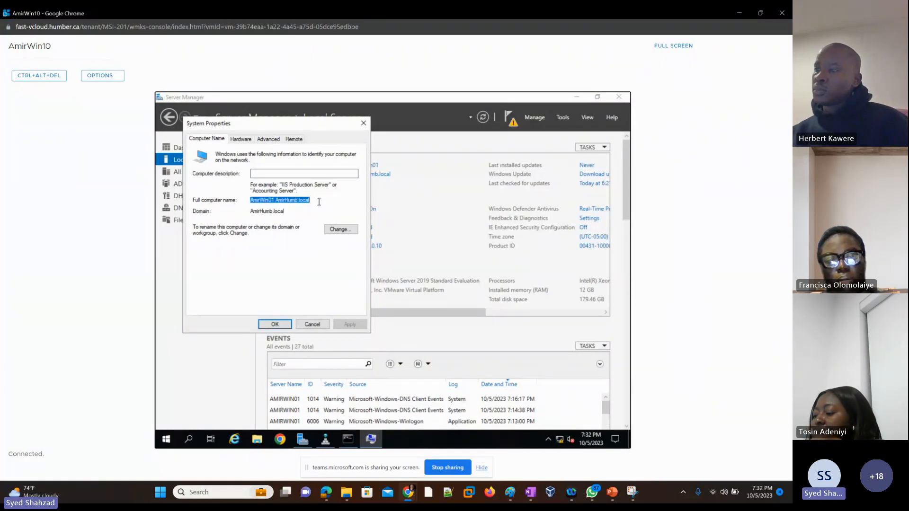
click(363, 123)
Return to the Command Prompt and exit the nslookup session
click(577, 97)
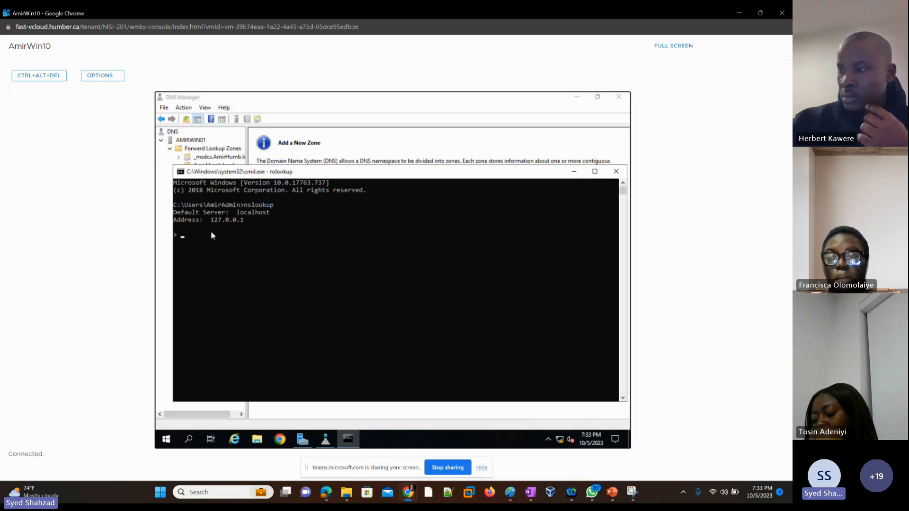
click(186, 242)
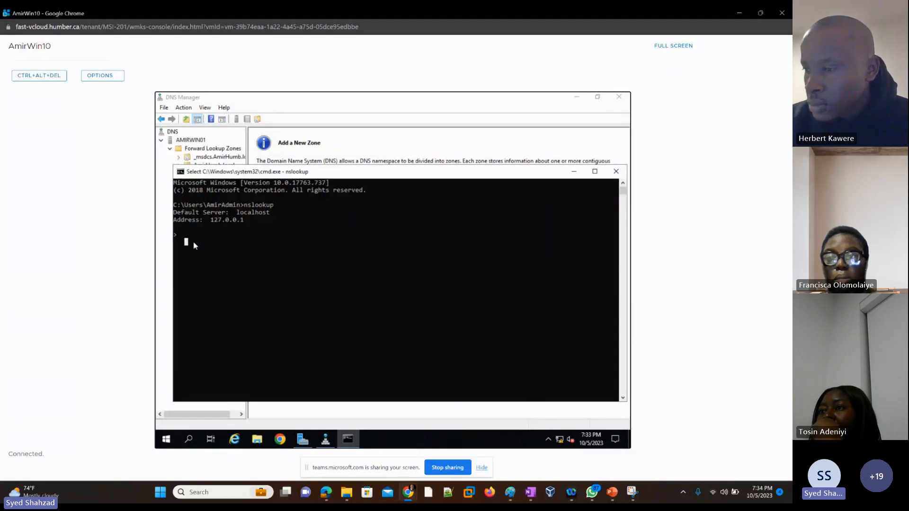
right_click(194, 242)
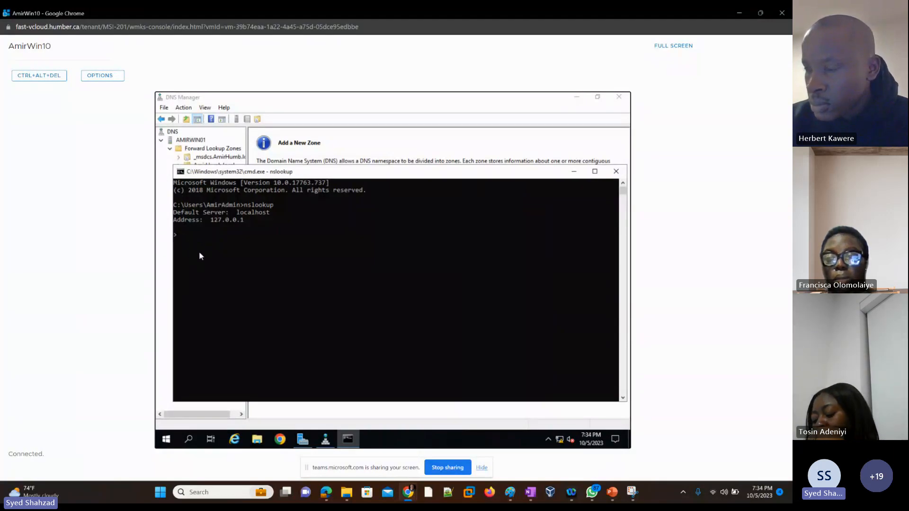
key(ctrl+c)
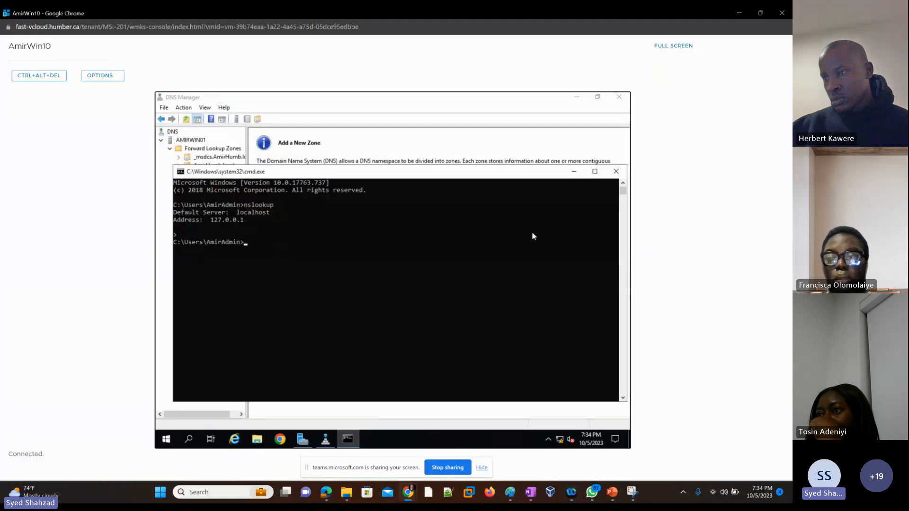
click(573, 174)
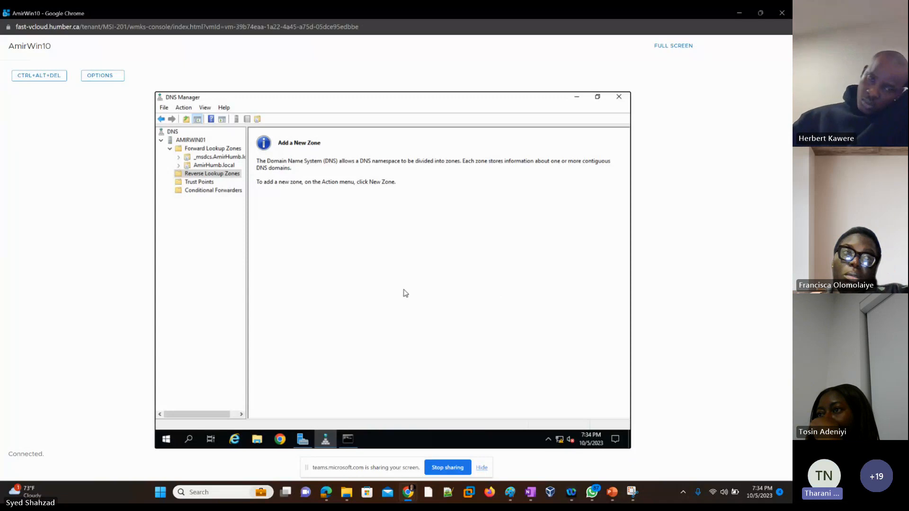
click(188, 441)
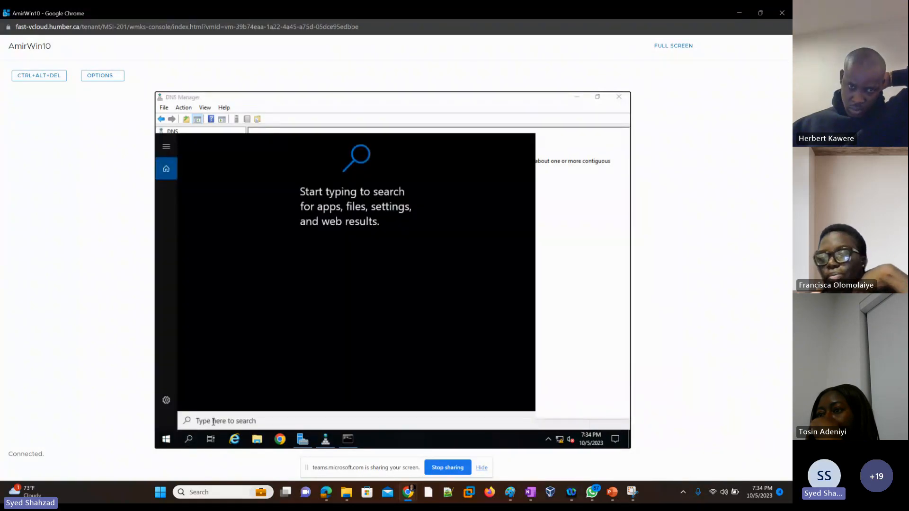
text(cmd)
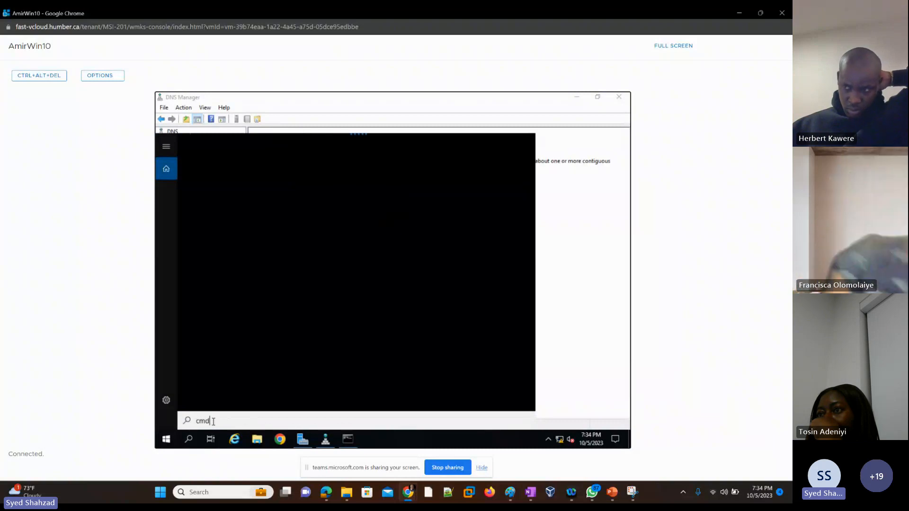
right_click(166, 441)
click(201, 394)
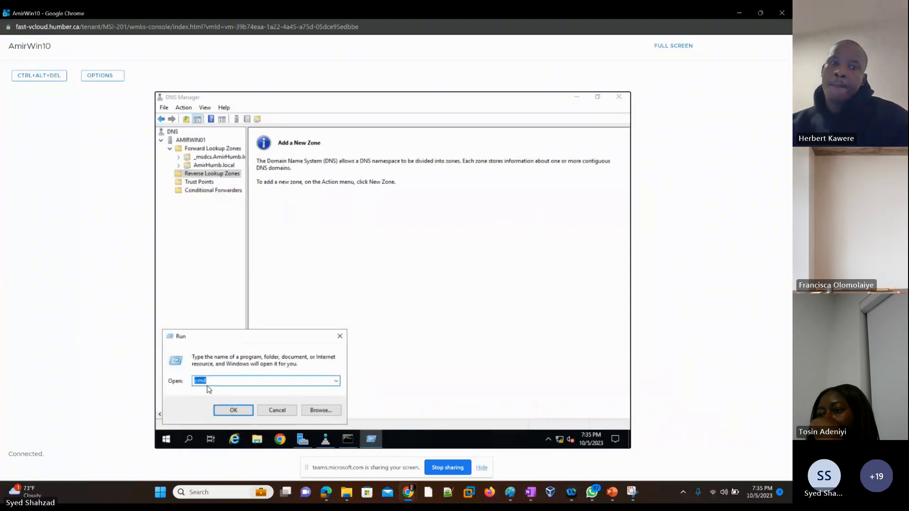
right_click(166, 441)
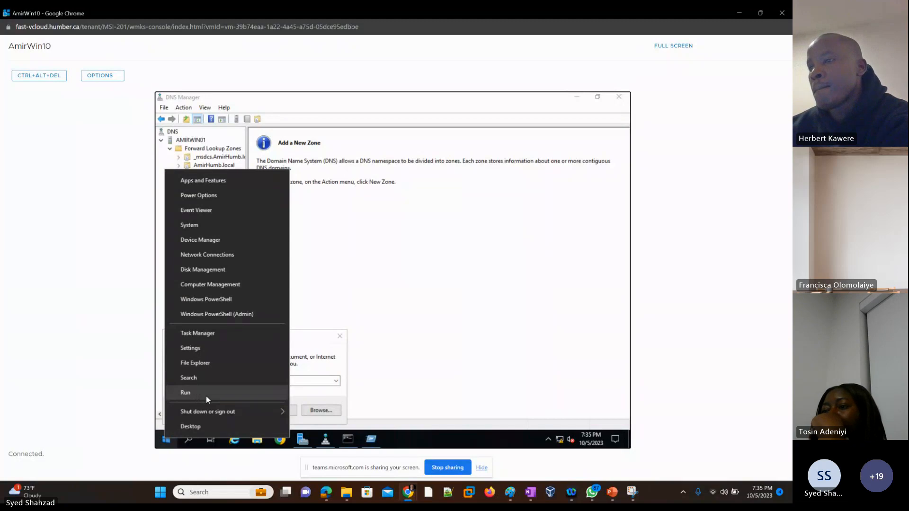
click(305, 354)
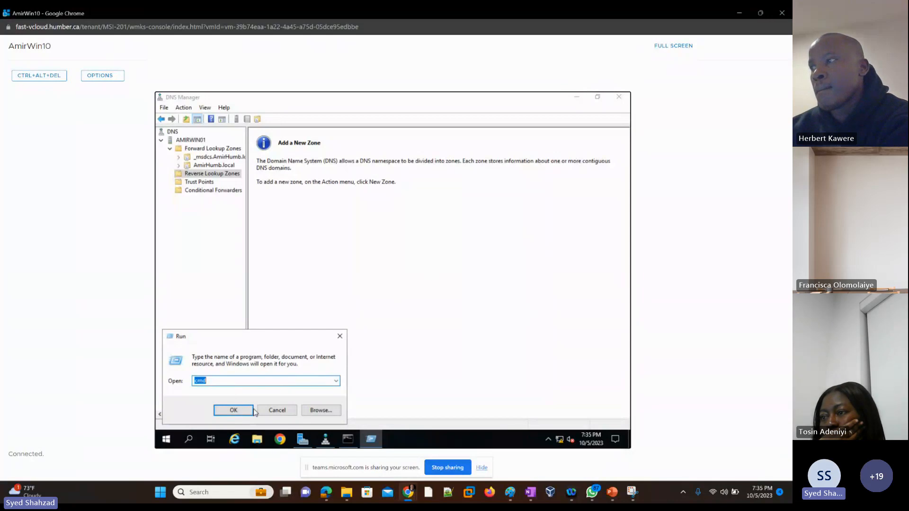
click(279, 411)
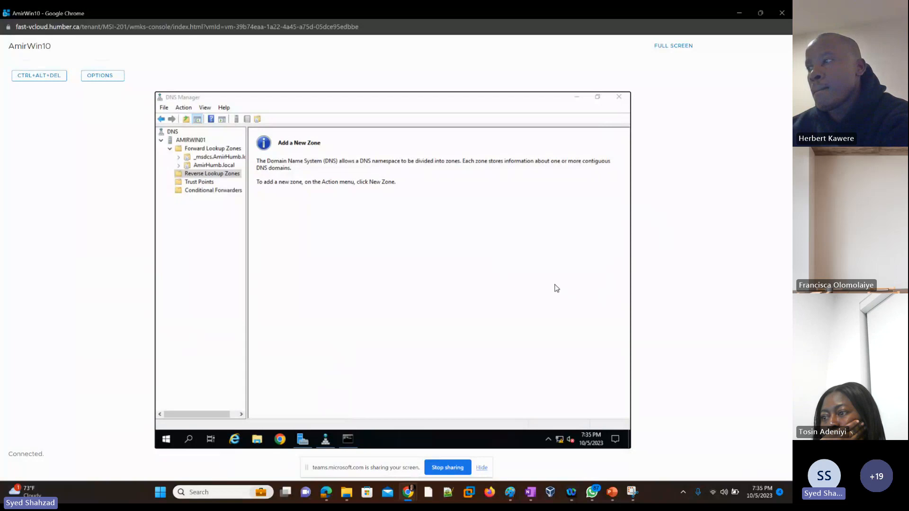
click(348, 439)
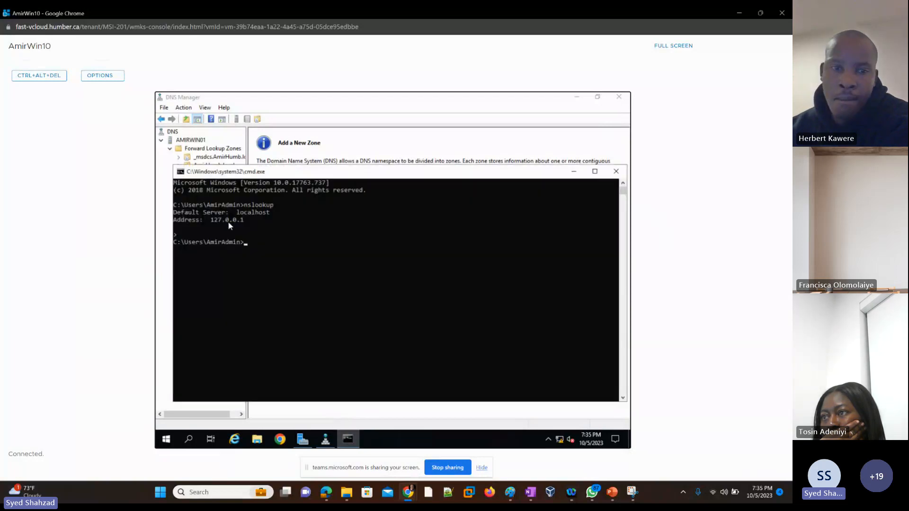
click(574, 171)
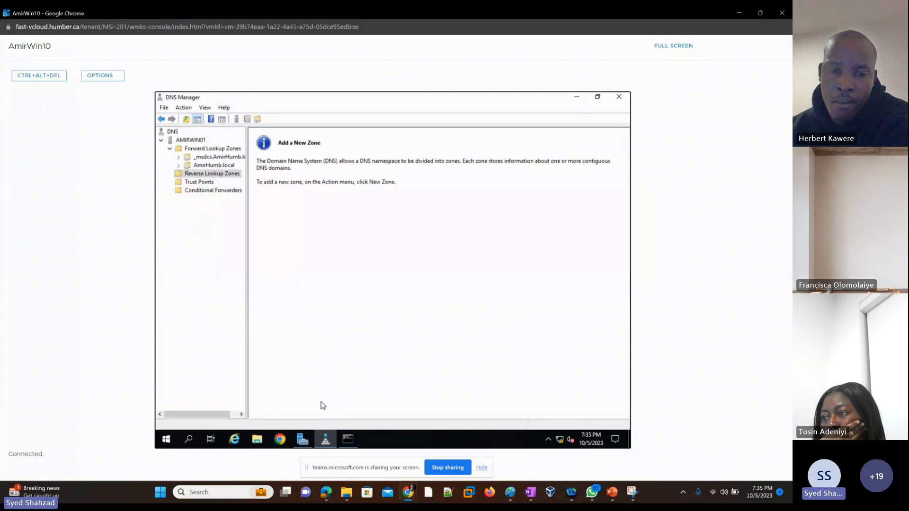
Set the Ethernet0 adapter's IPv4 preferred DNS server to 192.168.0.10 and close the network dialogs
click(301, 440)
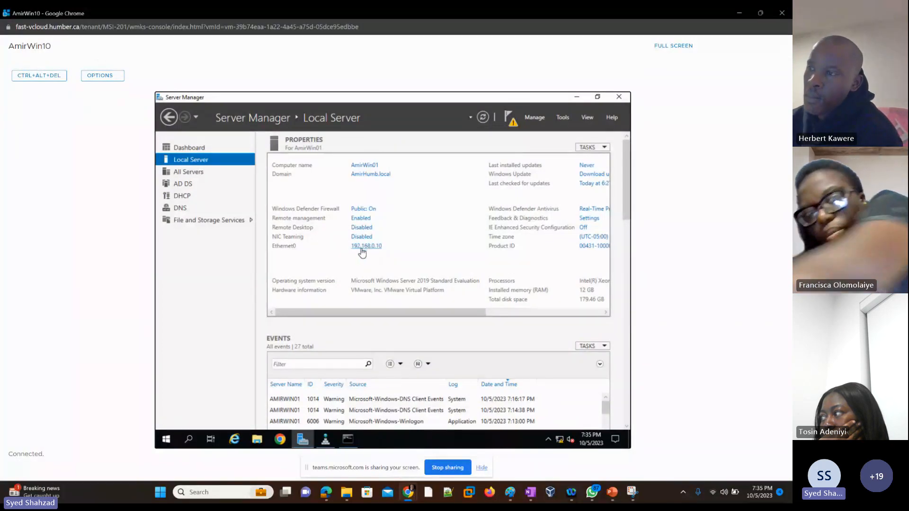
click(367, 247)
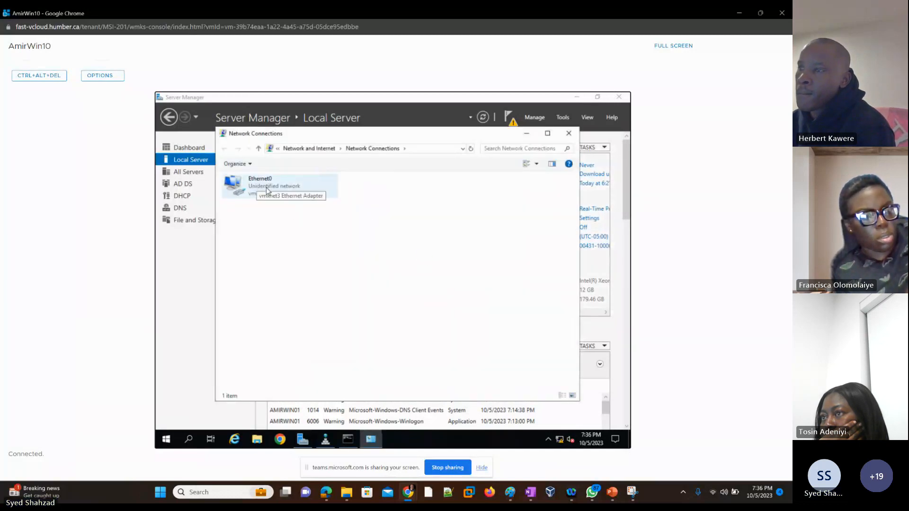
double_click(268, 190)
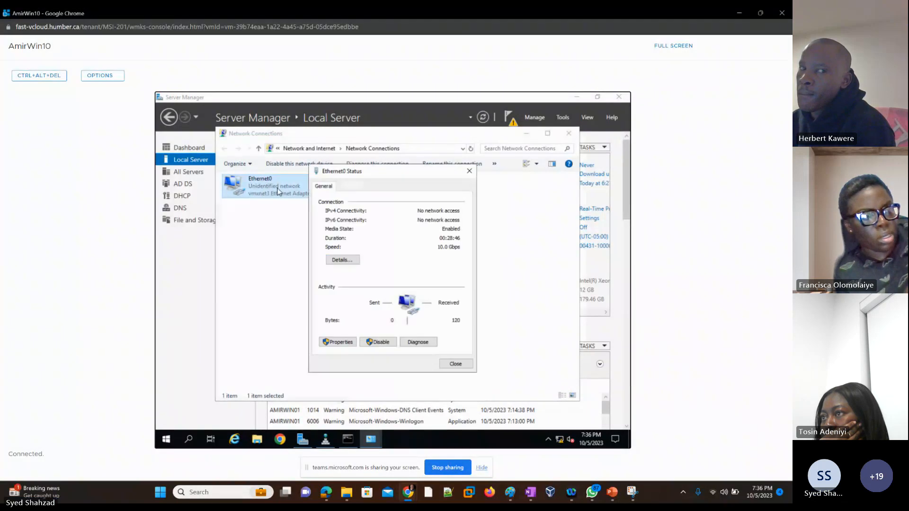
click(333, 343)
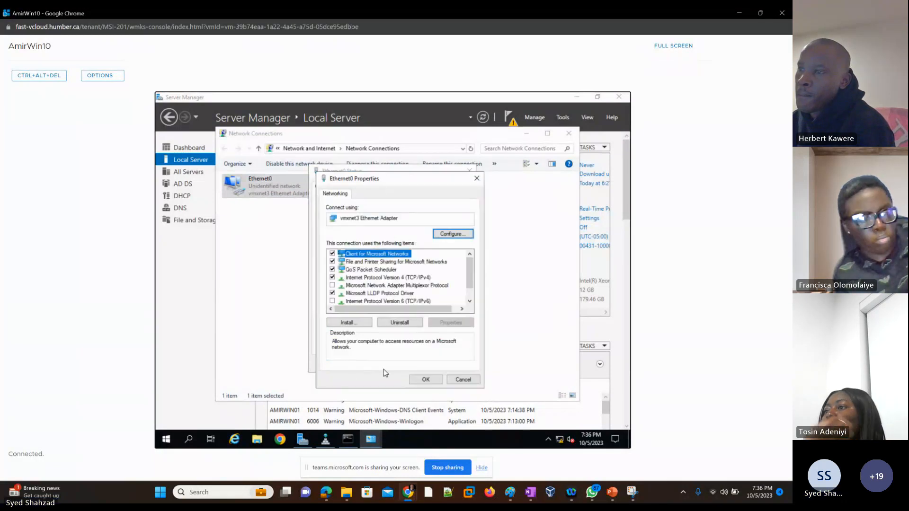
double_click(401, 278)
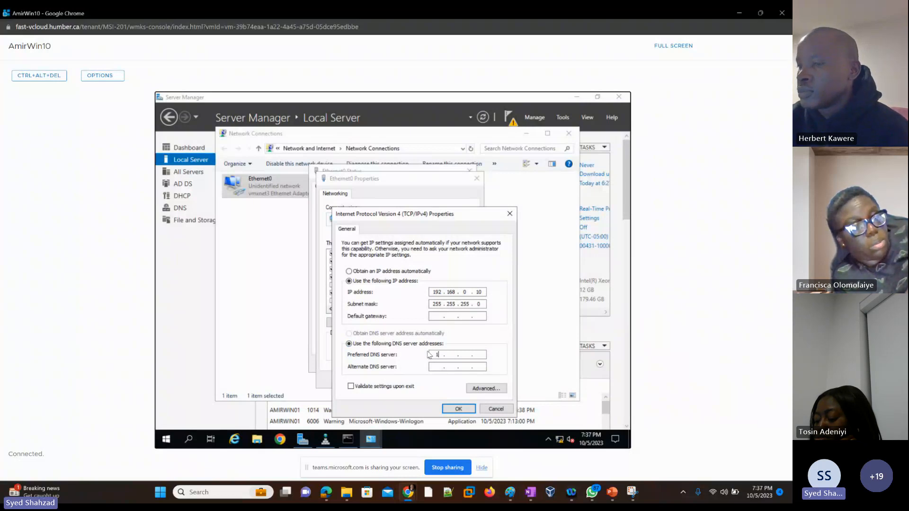
text(192 . )
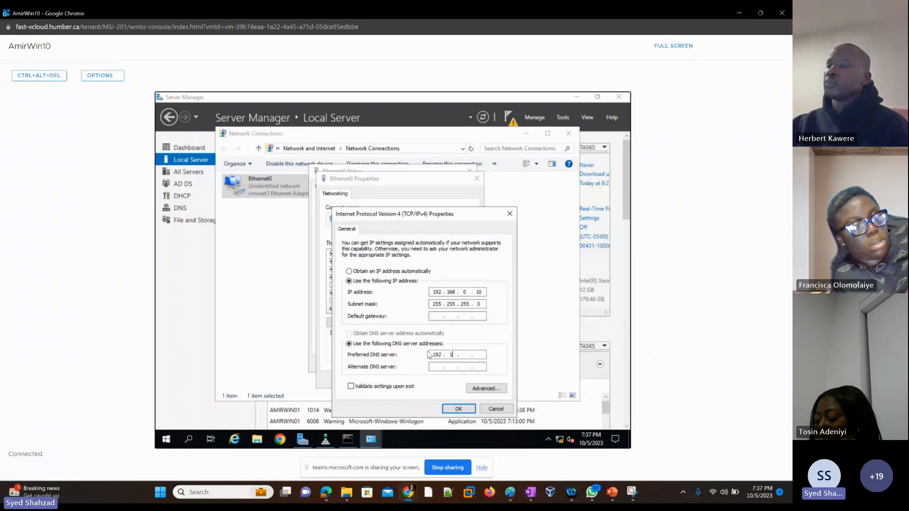
text(68 . 0 . )
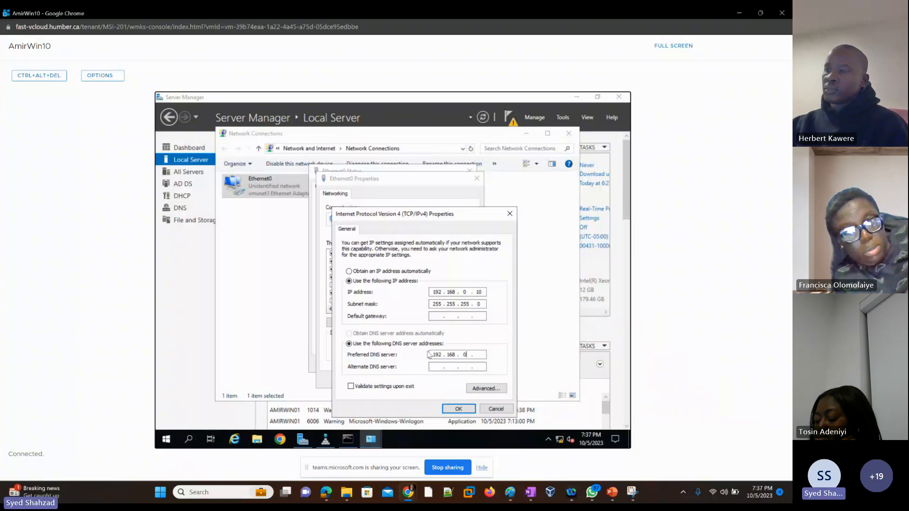
text(10)
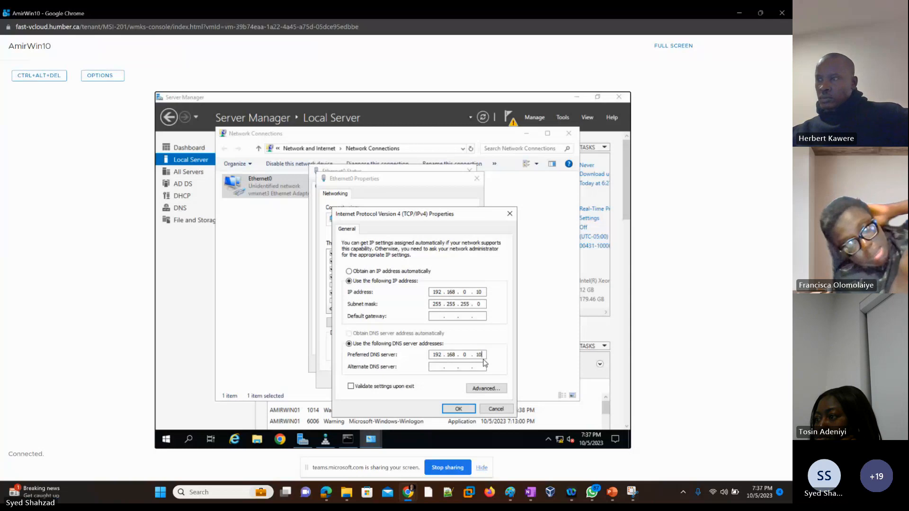
click(458, 411)
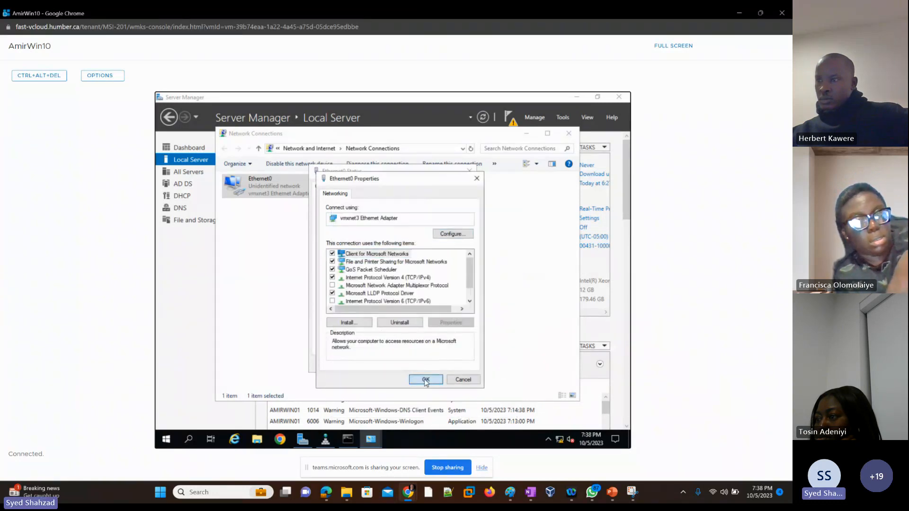
click(425, 380)
click(455, 364)
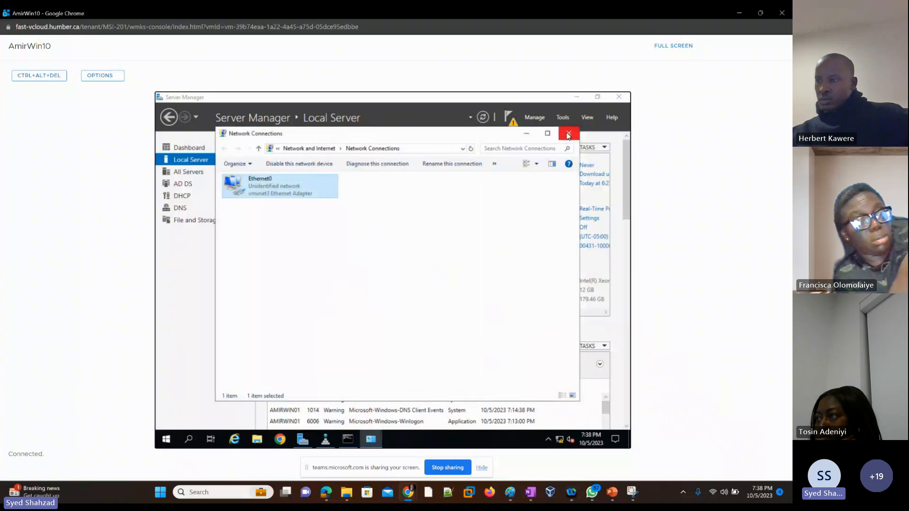
click(569, 135)
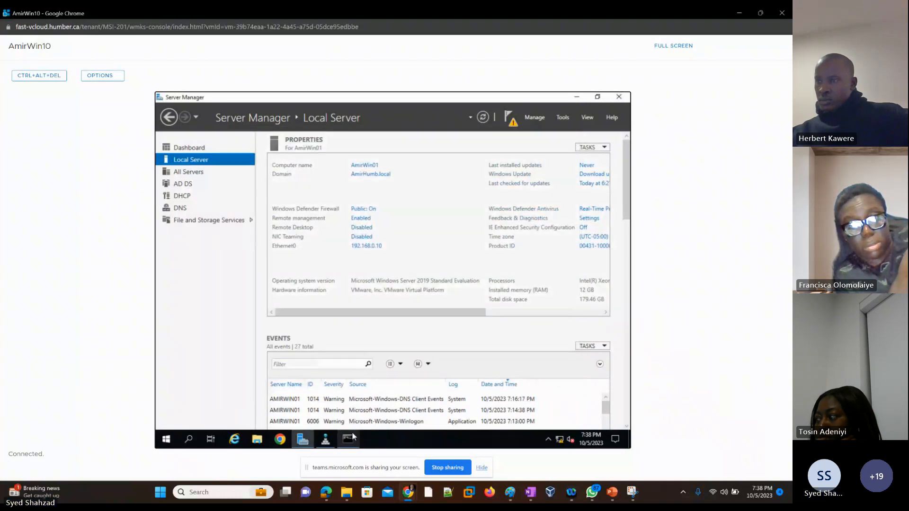
Rerun nslookup in the Command Prompt to check the default DNS server, then exit it and minimize the window
mouse_move(349, 444)
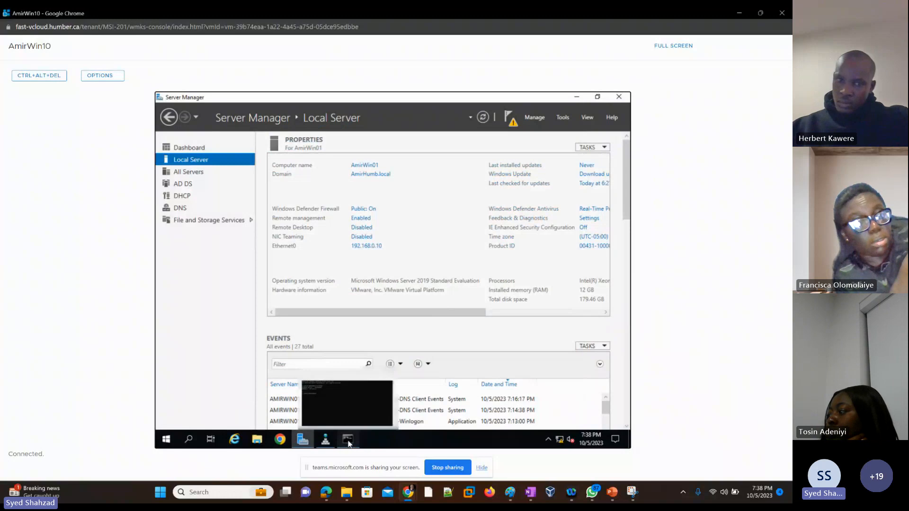
click(348, 408)
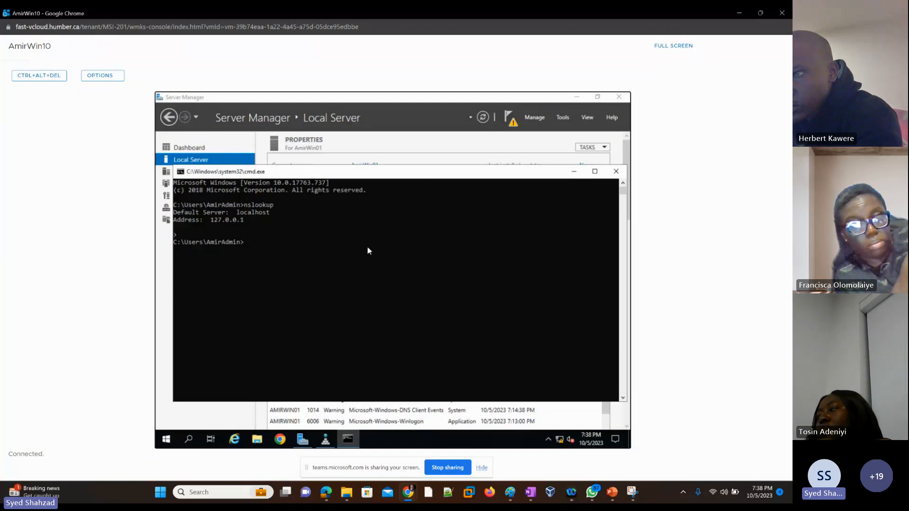
key(Up)
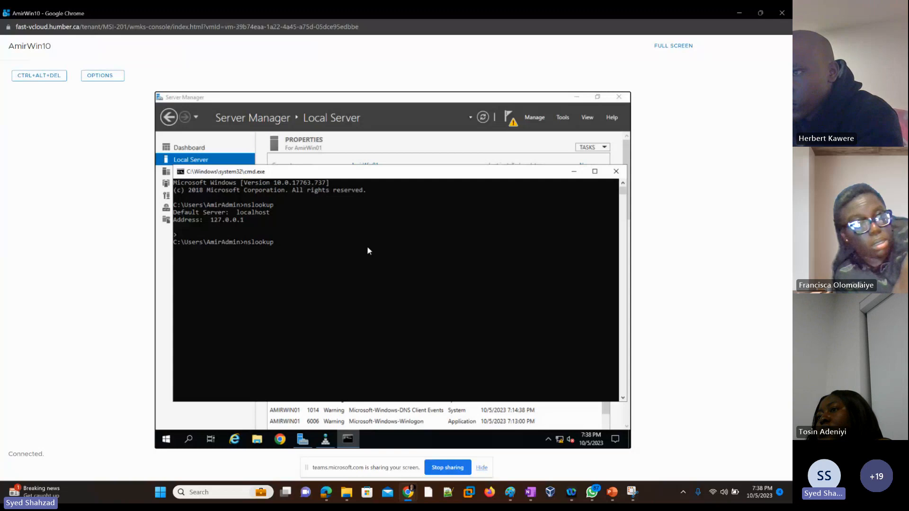
key(Return)
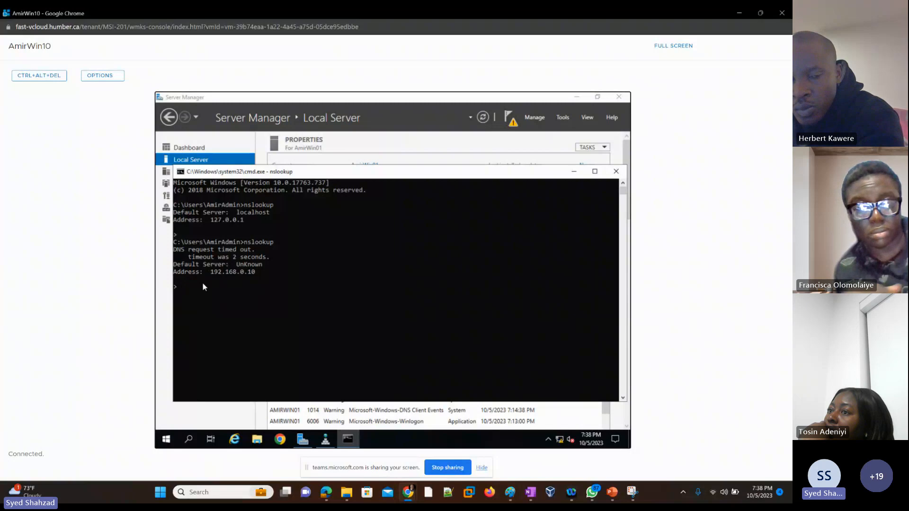
key(ctrl+c)
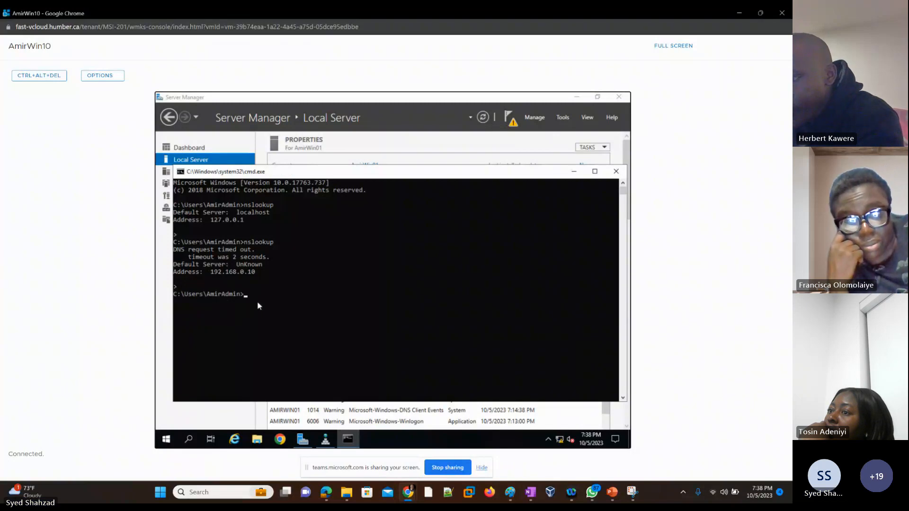
click(574, 171)
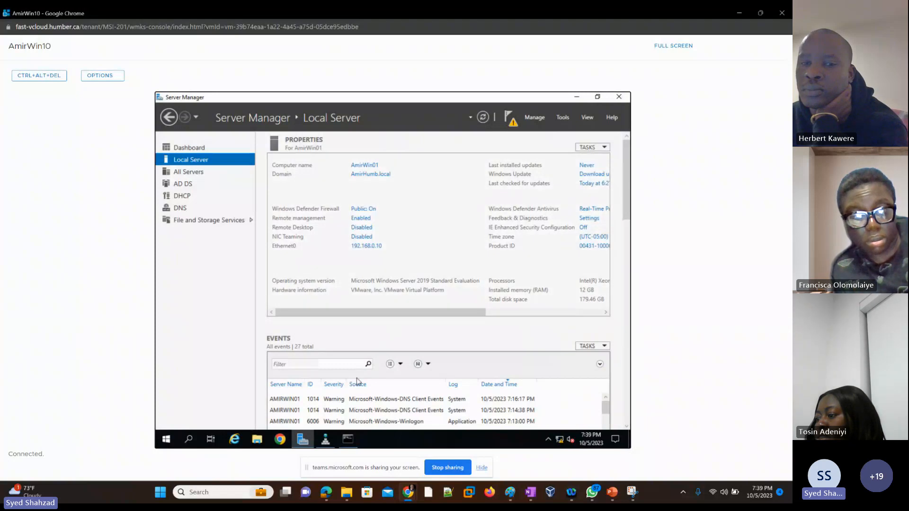
Start the New Zone wizard on Reverse Lookup Zones in DNS Manager and continue past the welcome page
click(326, 441)
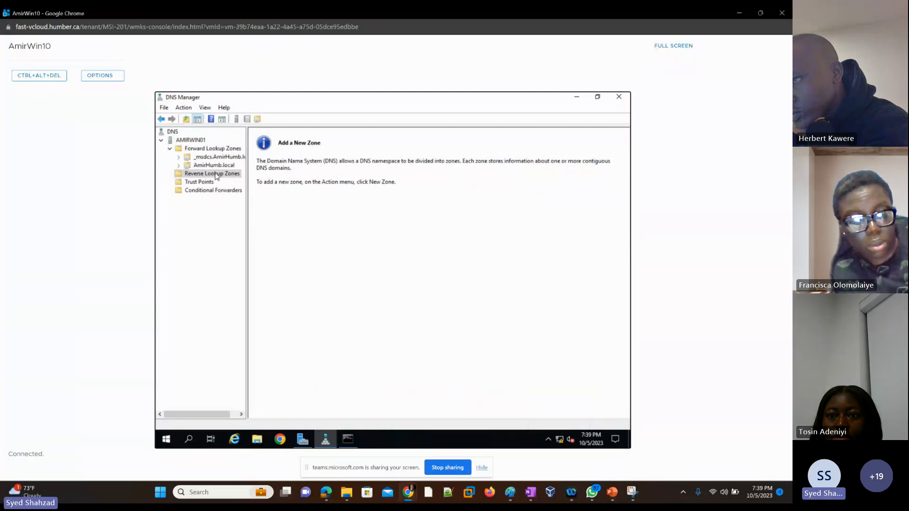
right_click(214, 175)
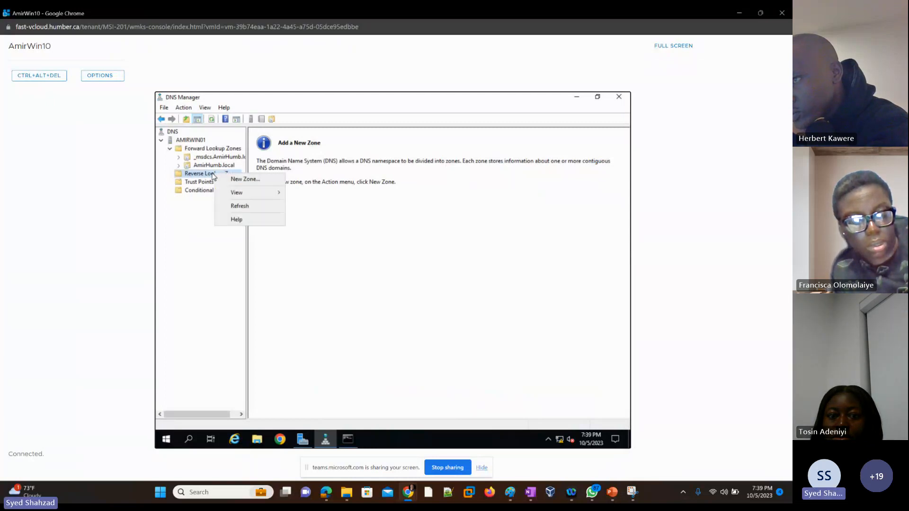
click(243, 180)
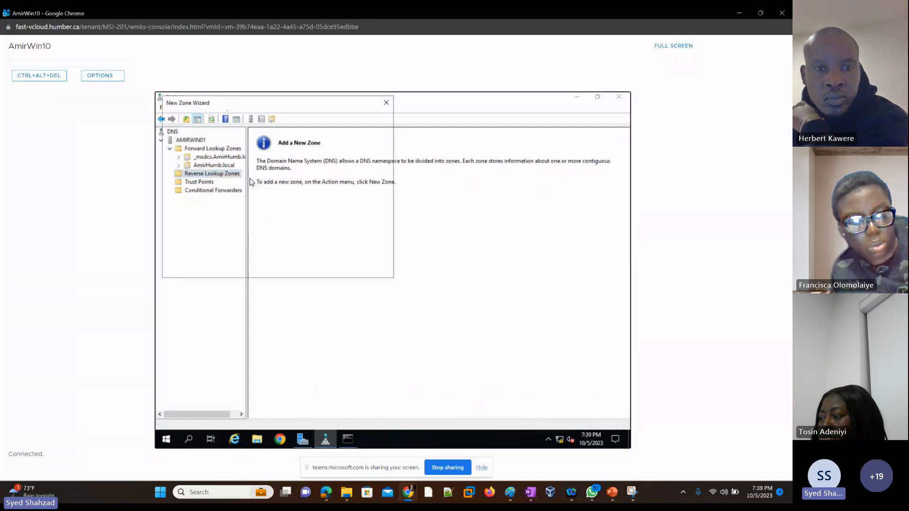
drag(266, 106, 368, 118)
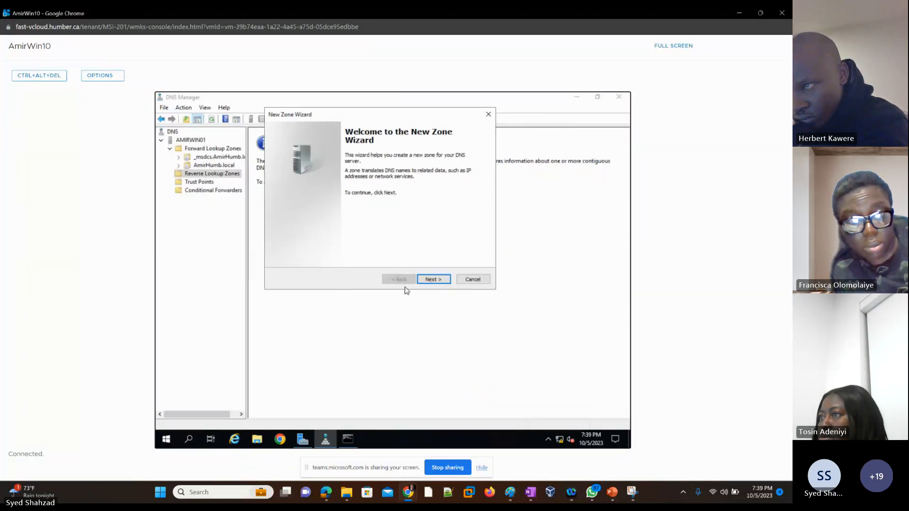
click(432, 280)
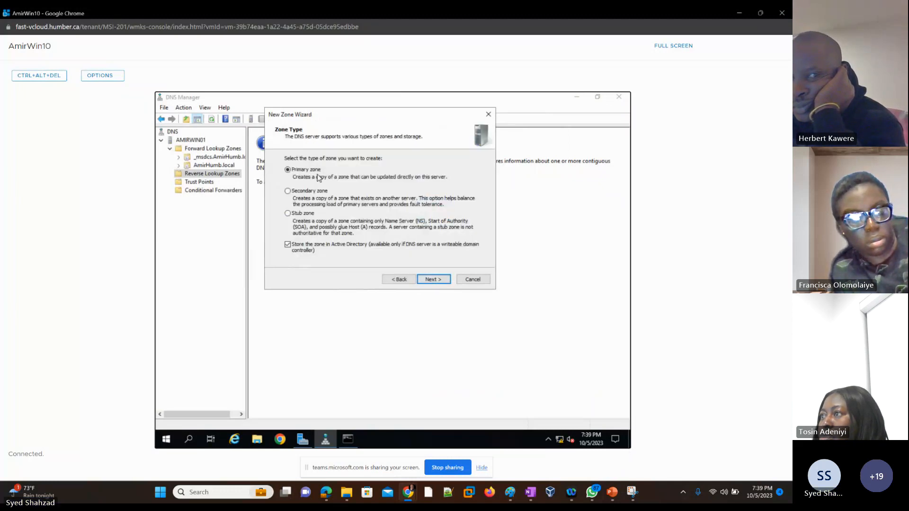
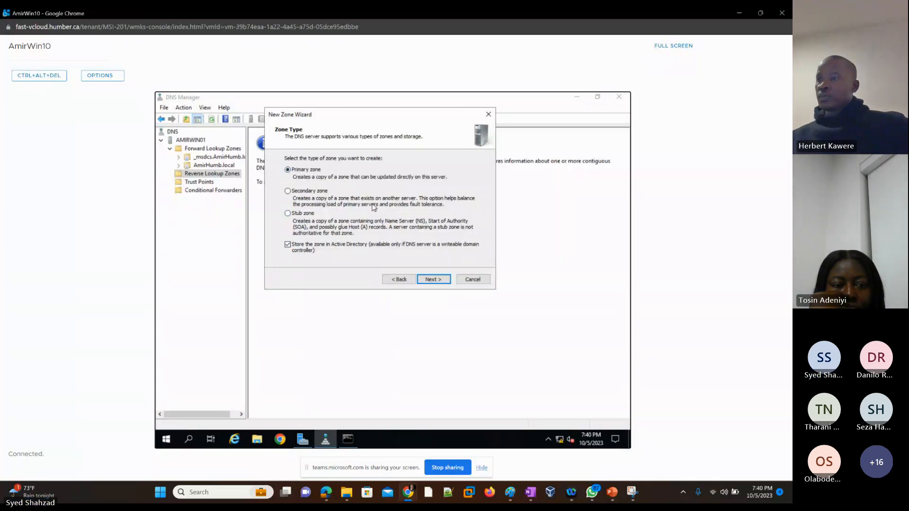
Continue the New Zone wizard keeping a primary, Active Directory-stored zone, domain-wide replication and an IPv4 reverse lookup zone
click(433, 281)
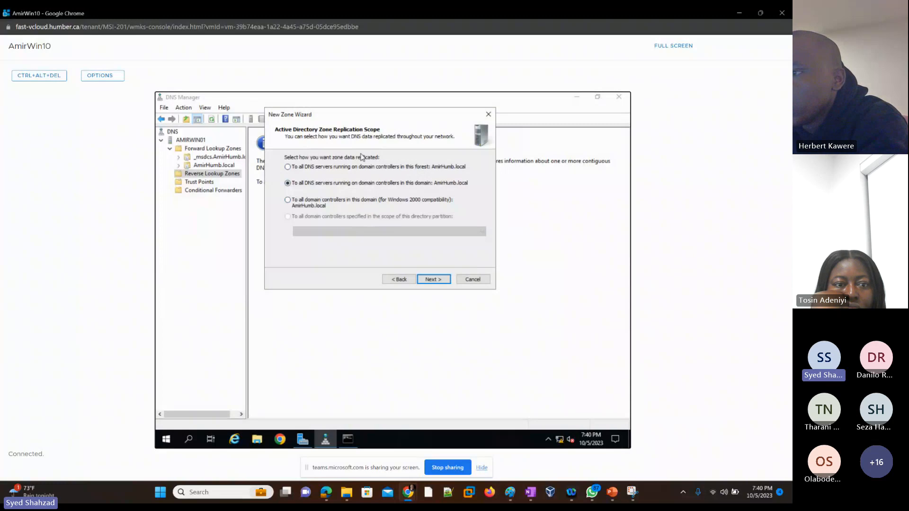
click(436, 281)
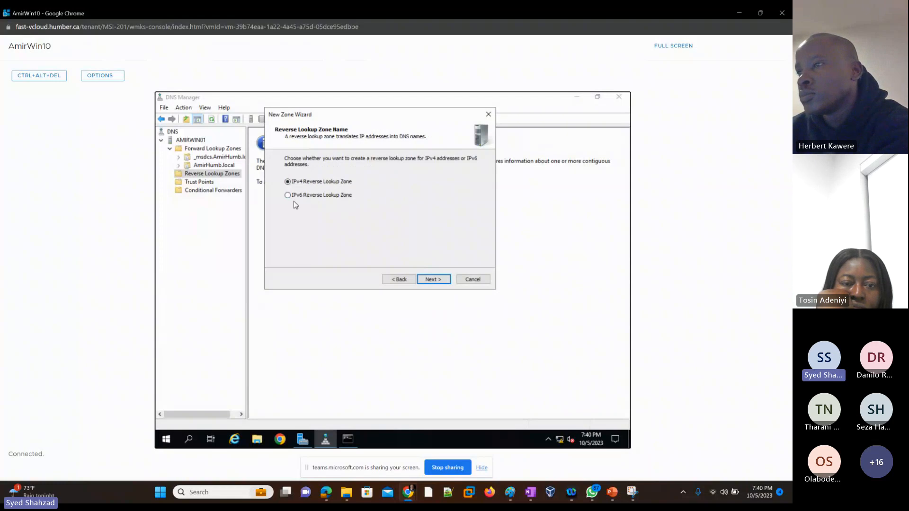
click(432, 280)
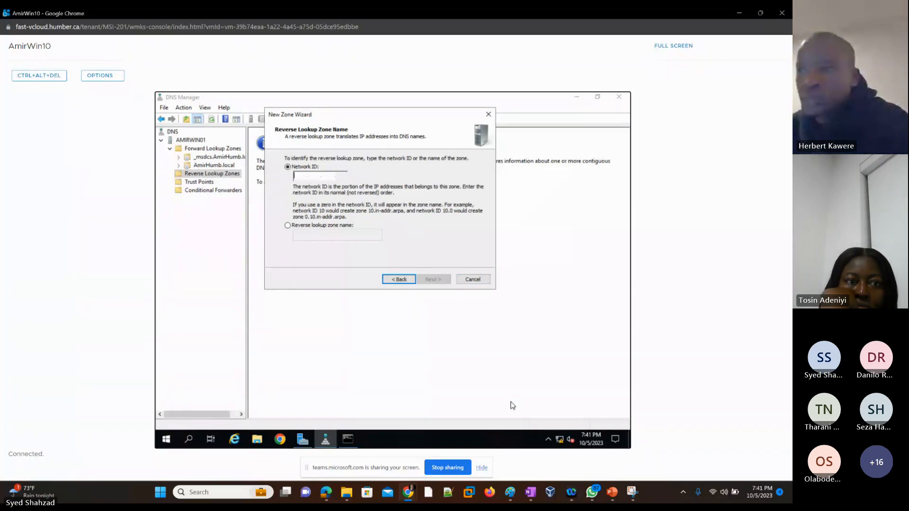
Check the class IP address list on slide 3 of the lab presentation, then return to the VM console
click(613, 494)
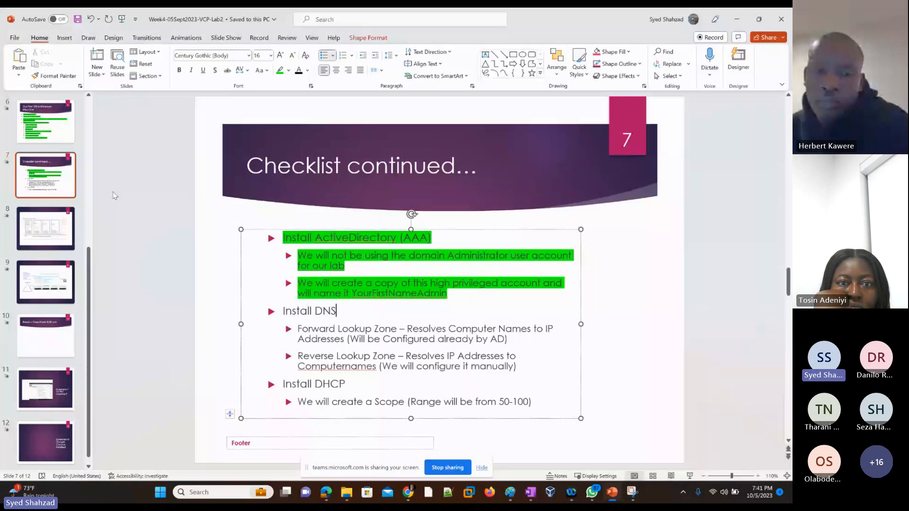
click(56, 193)
scroll(55, 193, up, 3)
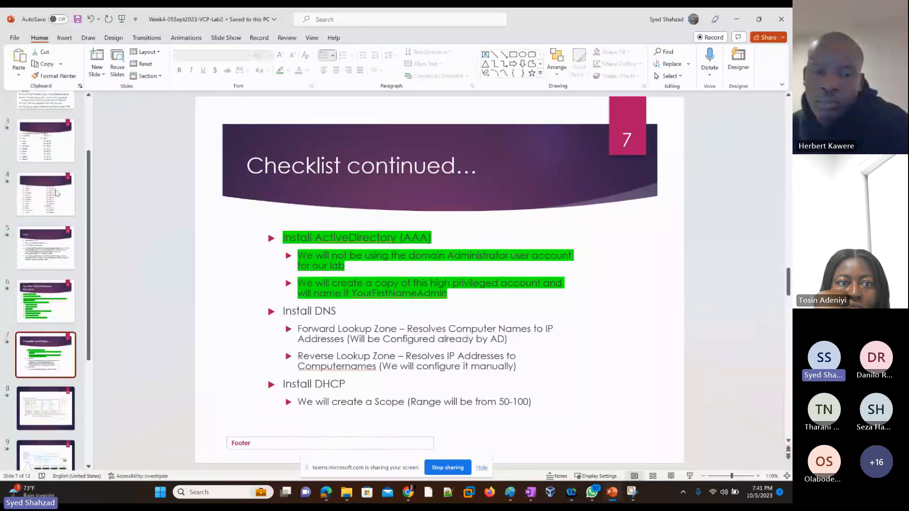
click(53, 151)
drag(420, 281, 472, 282)
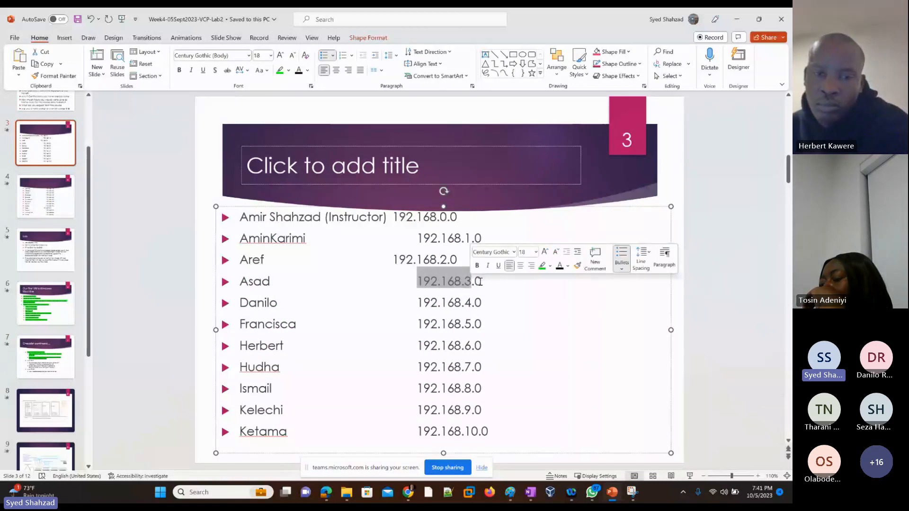
drag(475, 281, 484, 281)
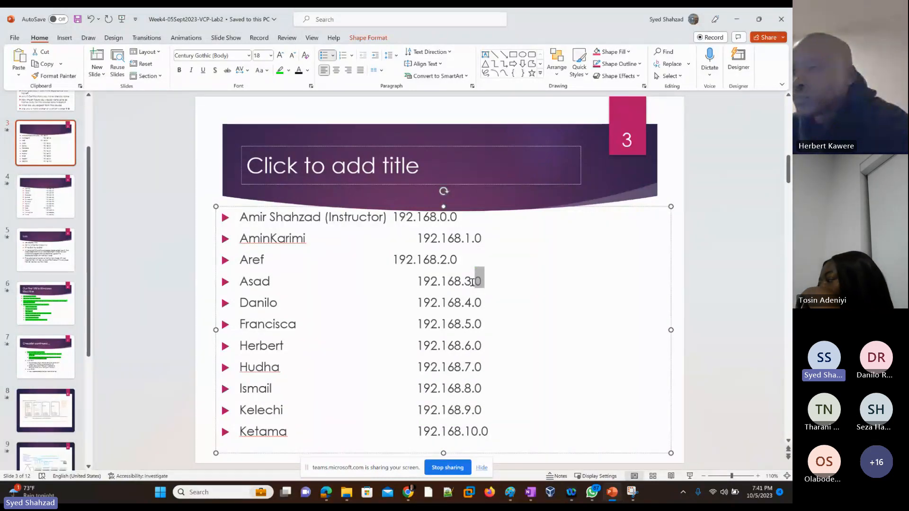
click(472, 282)
drag(472, 282, 411, 281)
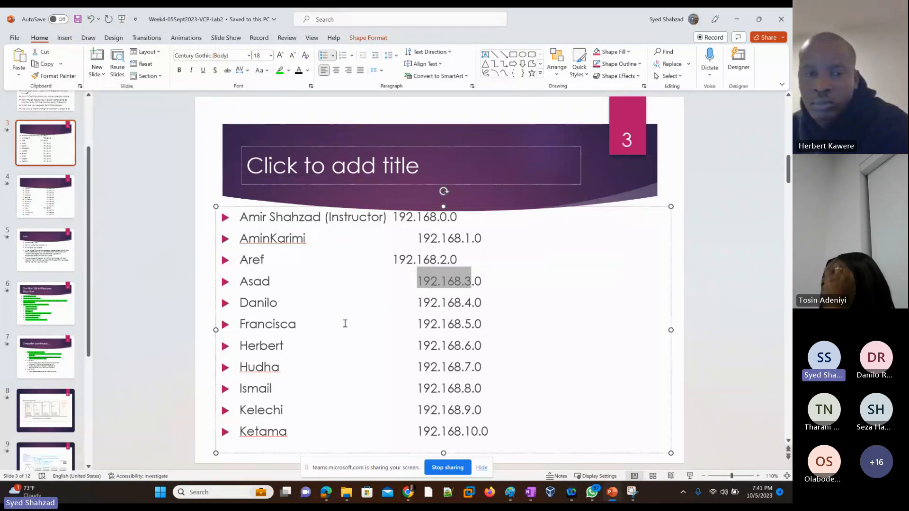
key(alt+Tab)
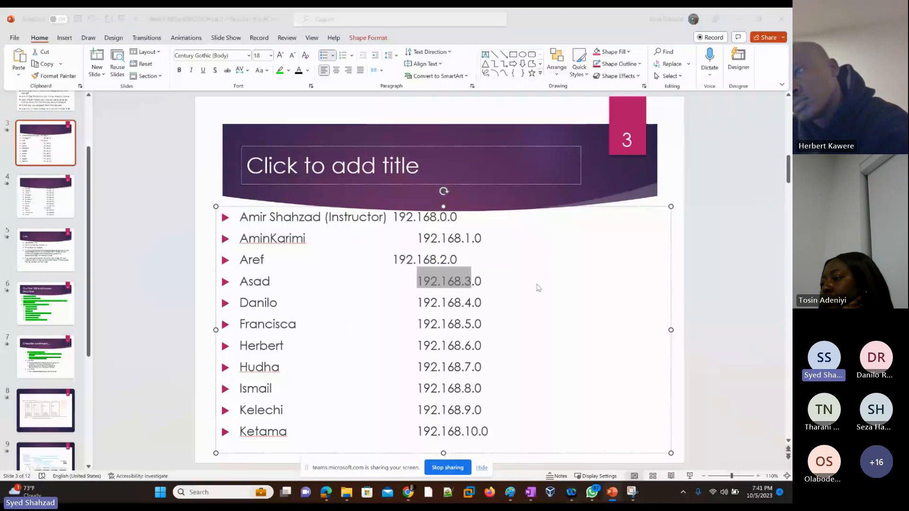
key(alt+Tab)
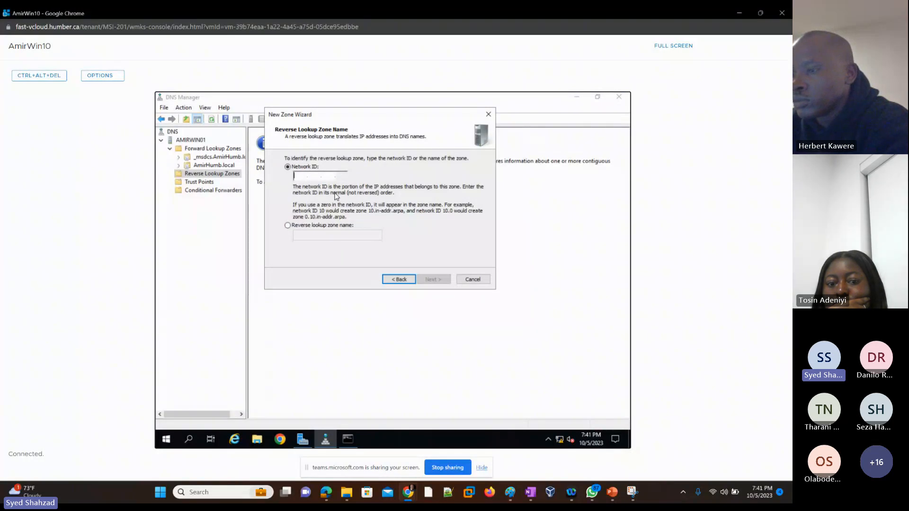
Enter network ID 192.168.0, keep secure-only dynamic updates, and finish creating the reverse lookup zone
text(192.168.)
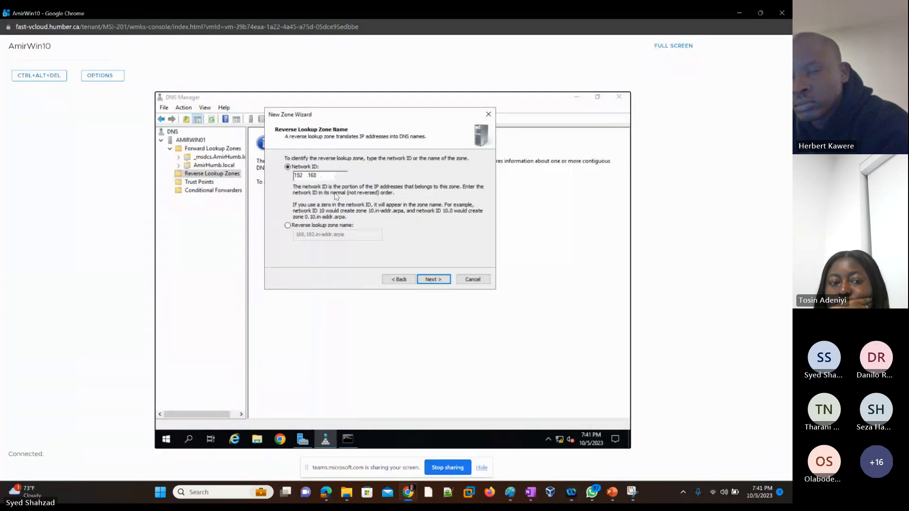
text(0.)
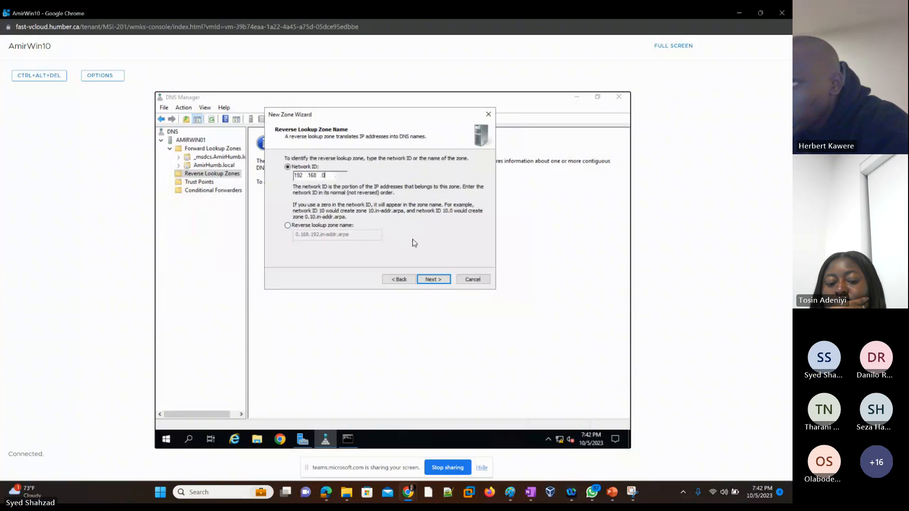
click(433, 280)
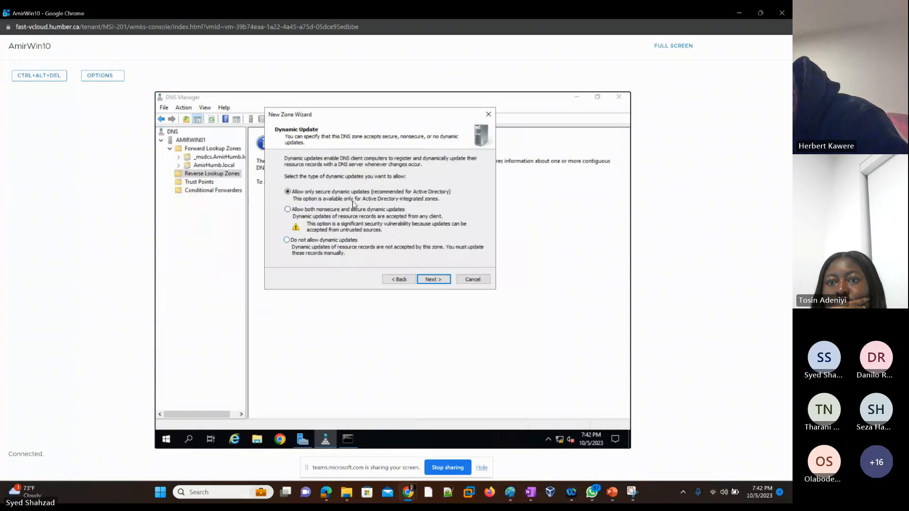
click(434, 281)
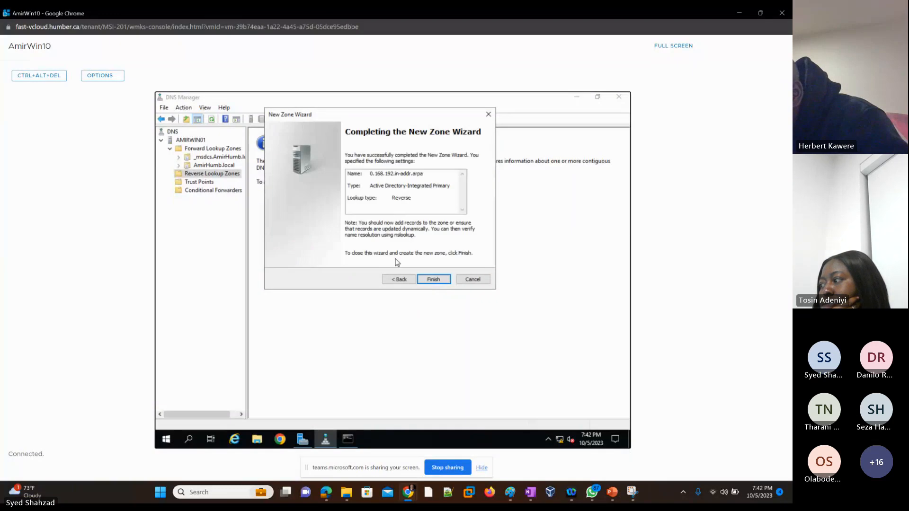
click(438, 280)
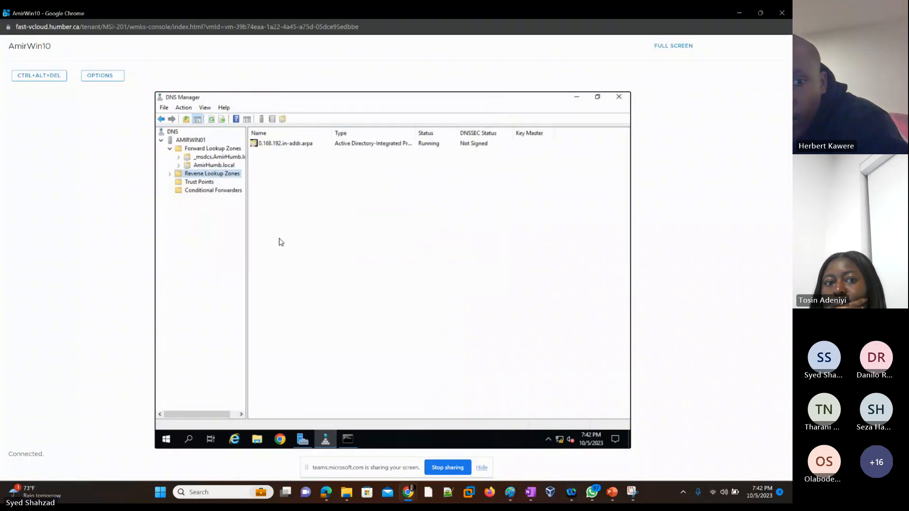
Browse the new reverse lookup zone and the AmirHumb.local forward lookup zone, refreshing the server view
click(170, 174)
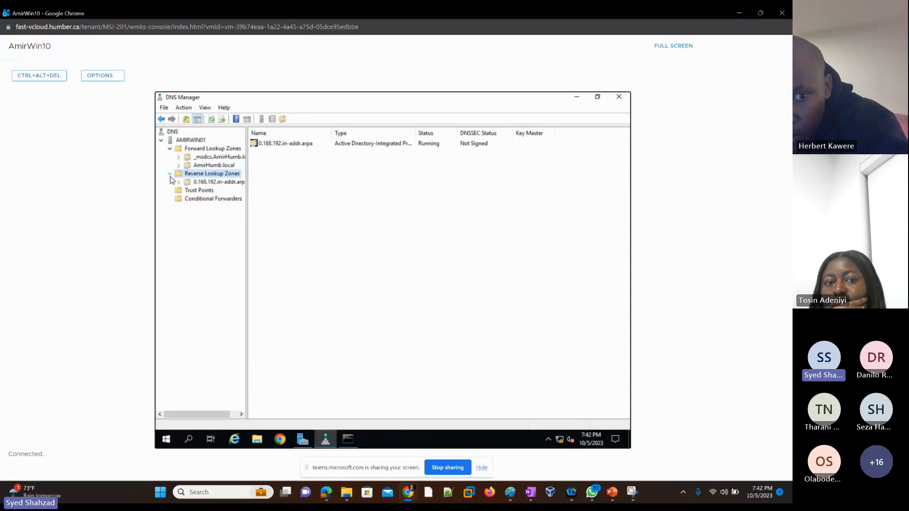
click(211, 184)
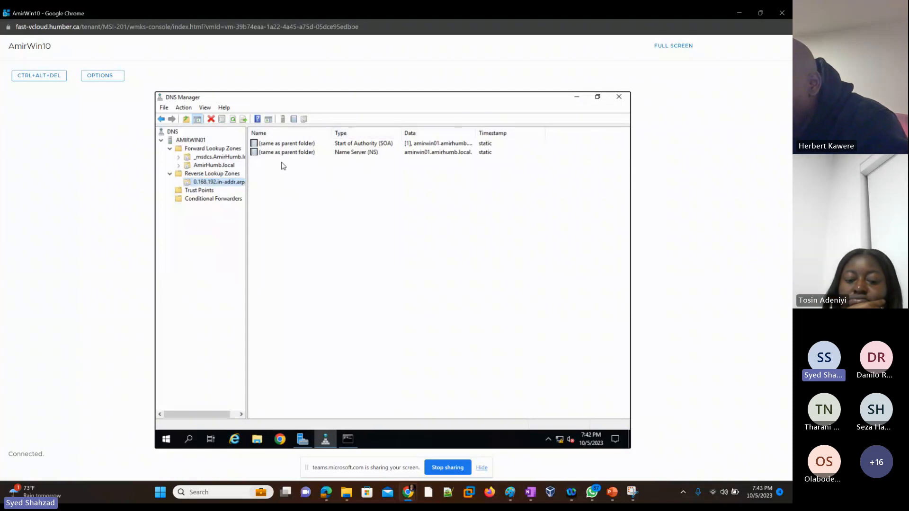
click(188, 141)
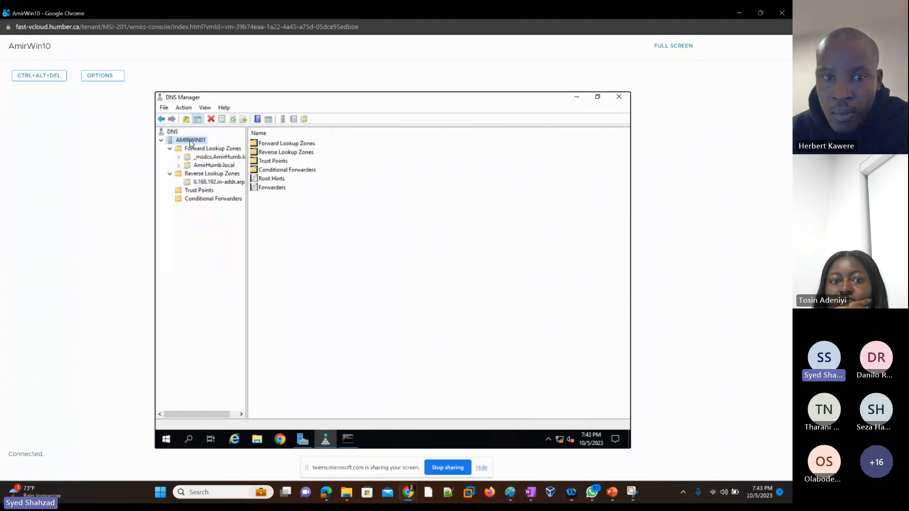
click(232, 121)
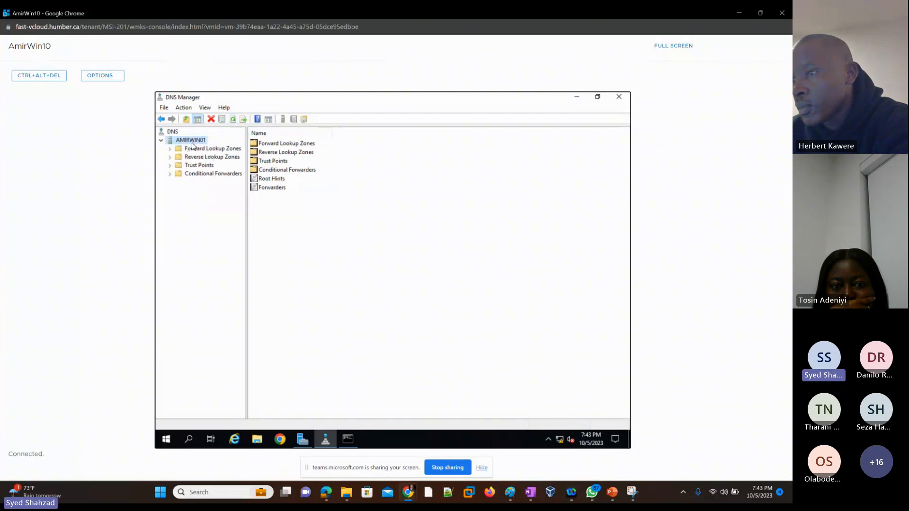
click(170, 157)
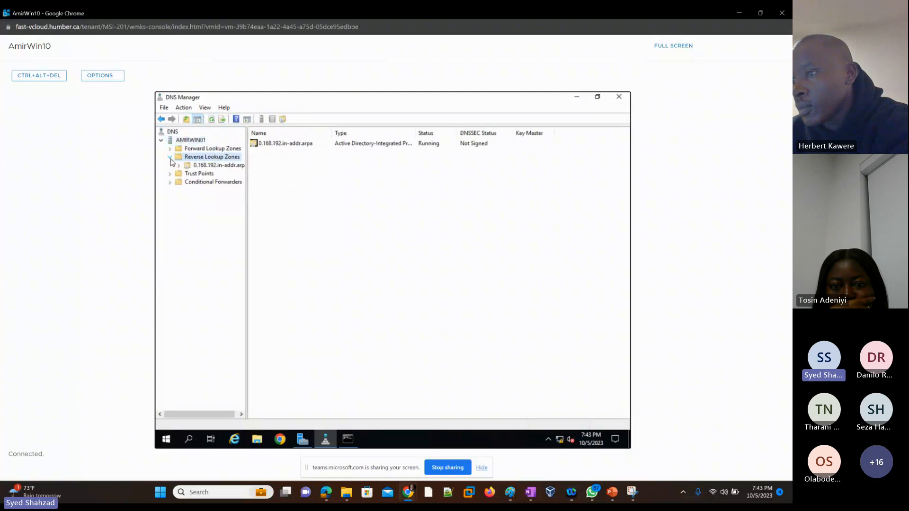
click(218, 166)
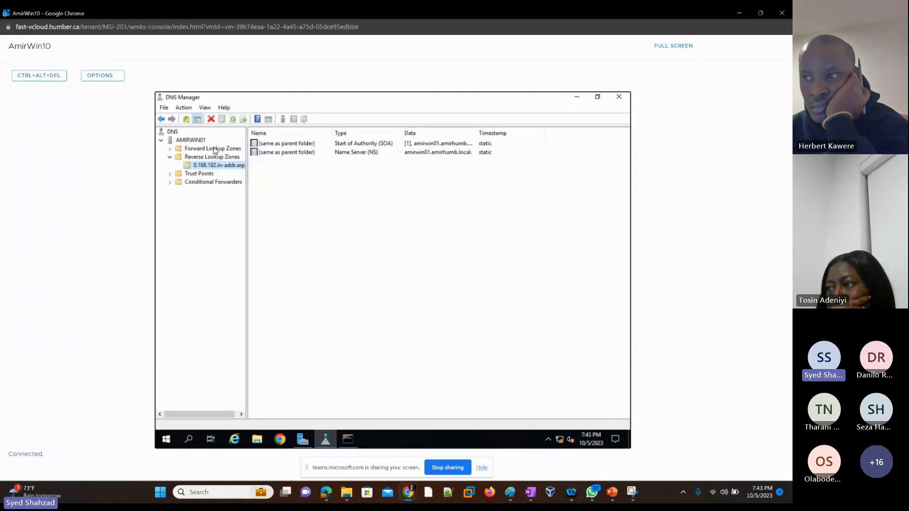
click(171, 149)
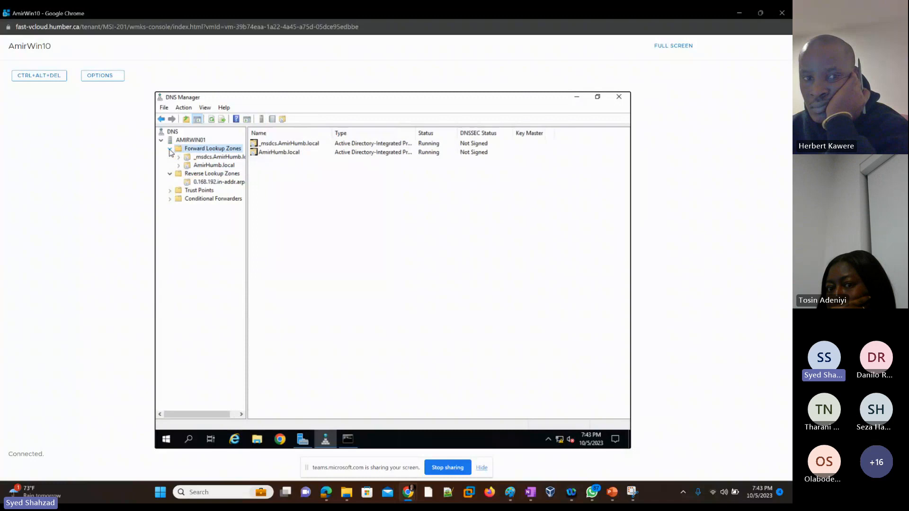
click(219, 166)
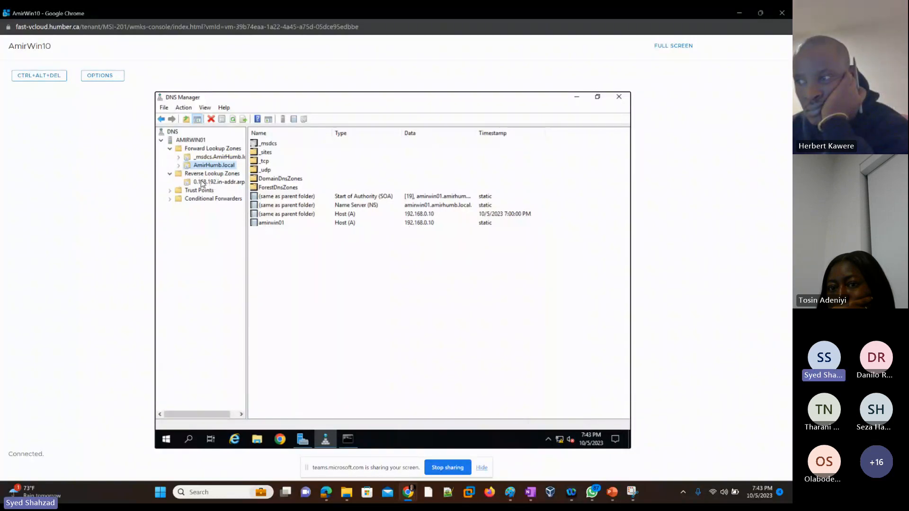
Enable updating the associated pointer (PTR) record in the server's host (A) record properties and apply
click(277, 227)
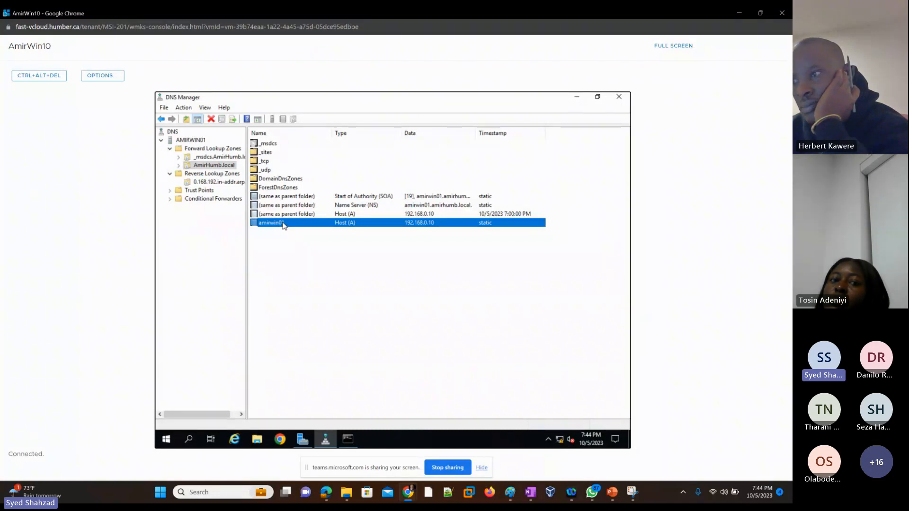
double_click(284, 223)
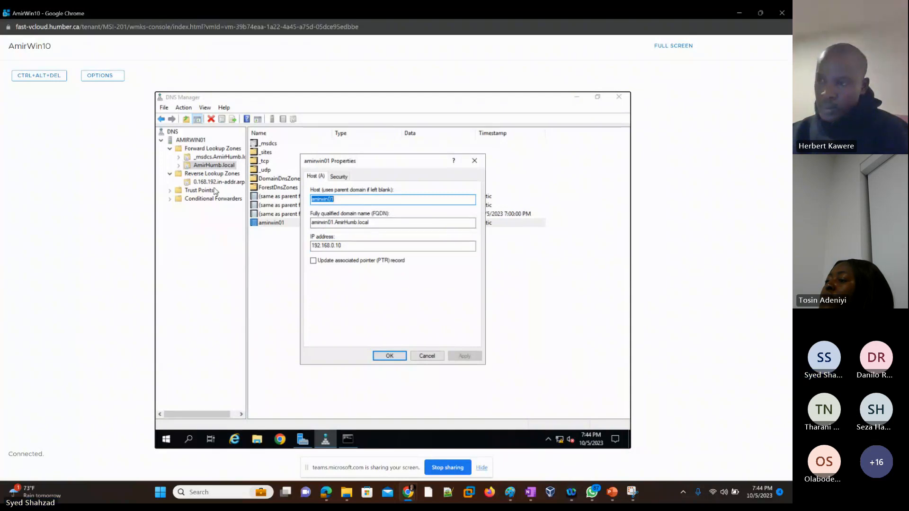
click(314, 261)
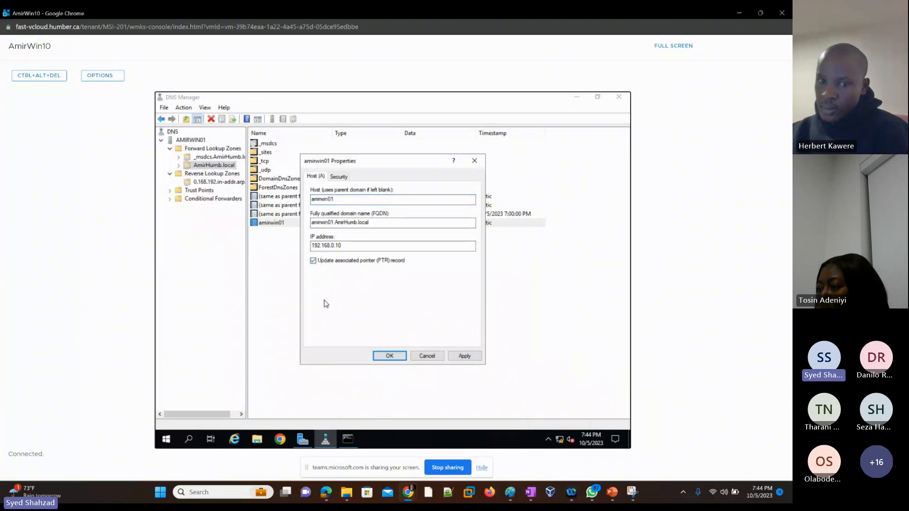
click(463, 357)
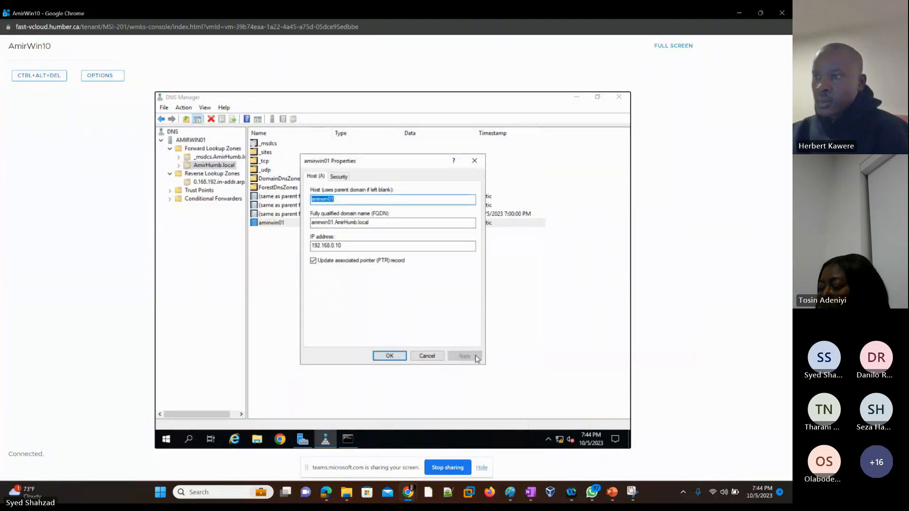
click(388, 356)
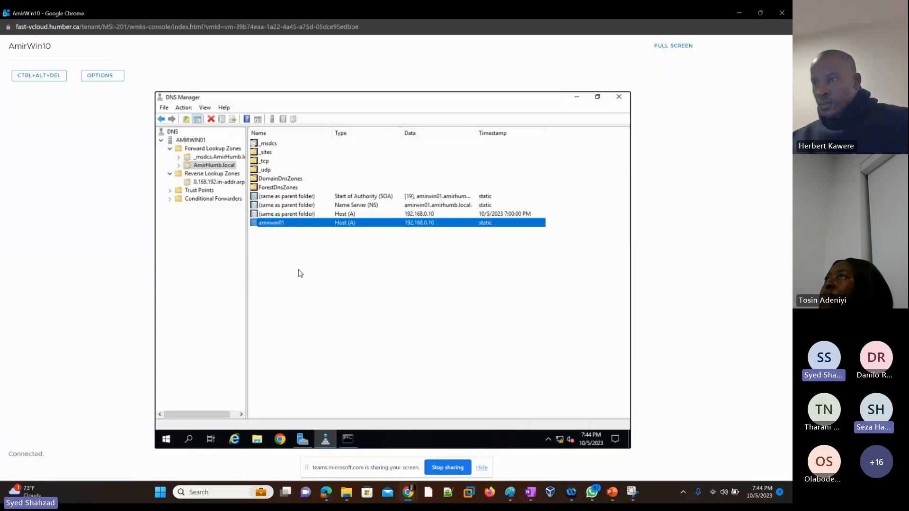
Reopen the host record's properties, then refresh the reverse lookup zone and select its pointer record
double_click(283, 223)
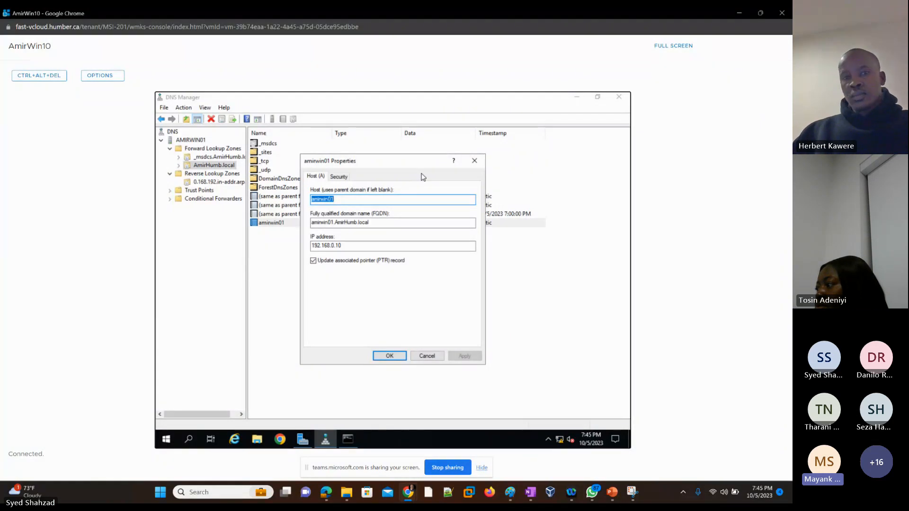
click(389, 355)
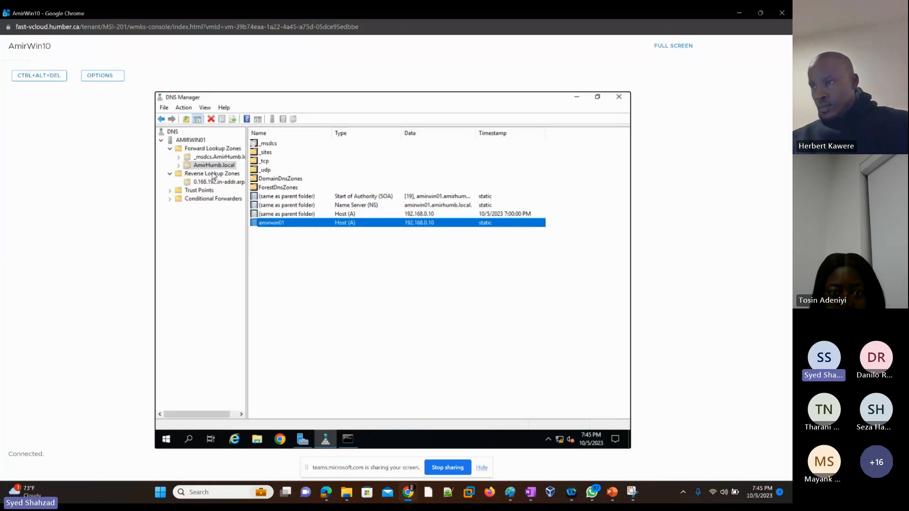
click(202, 183)
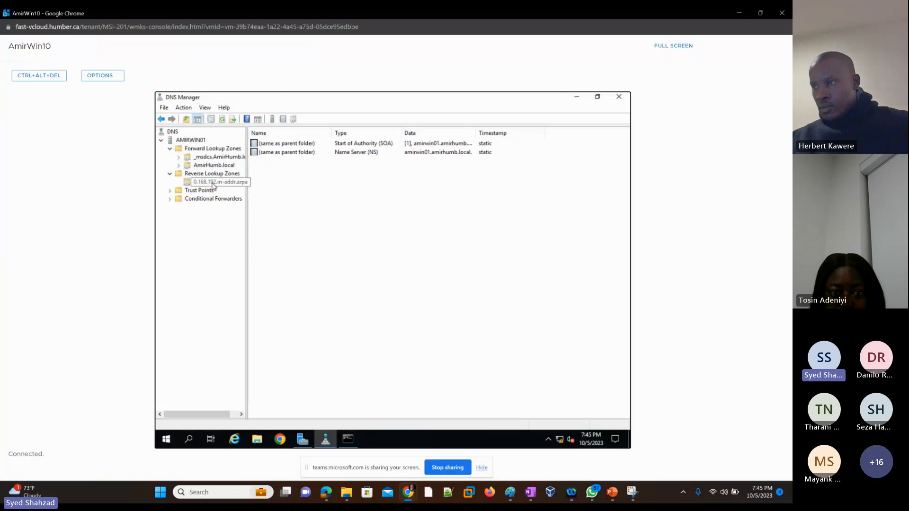
click(222, 120)
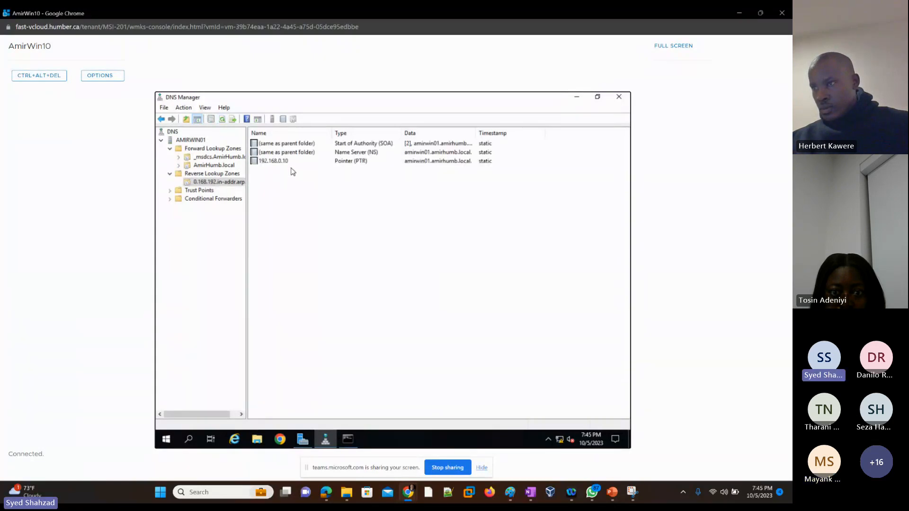
click(275, 164)
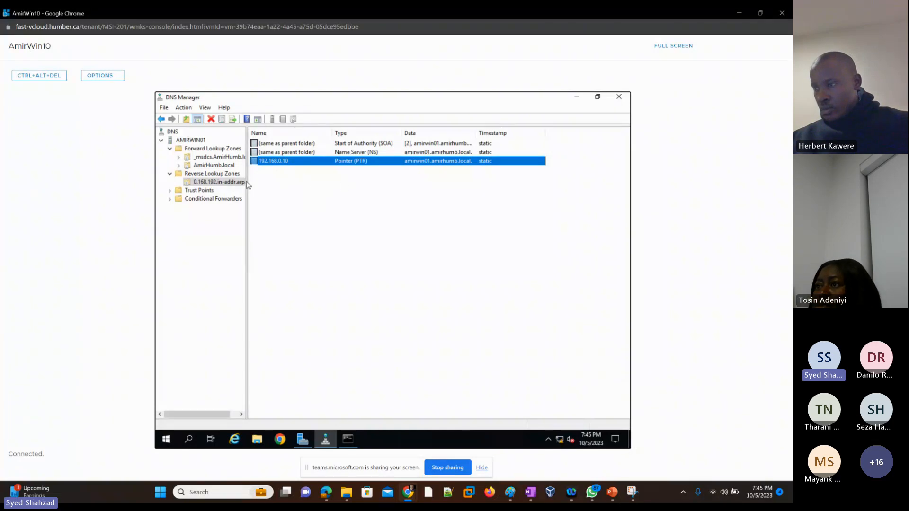
Minimize the VM console and switch to the VMware Cloud Director virtual machines page
click(739, 14)
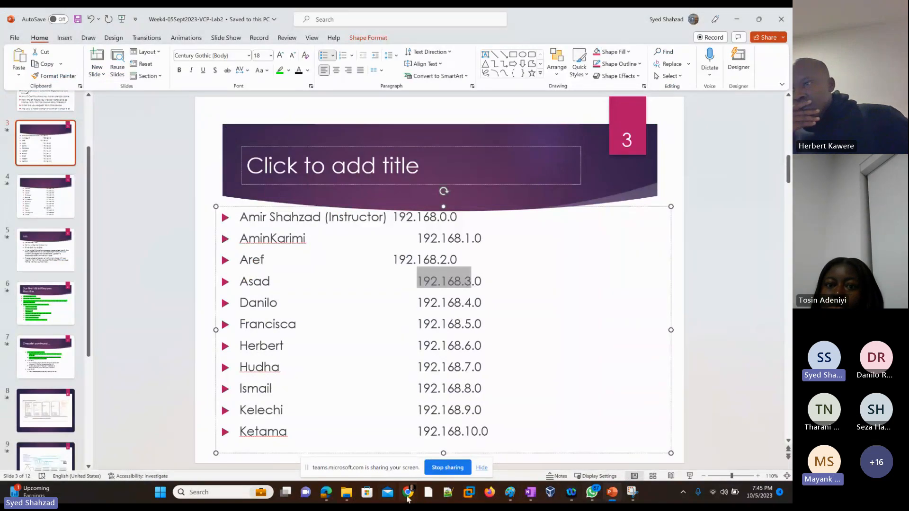
click(407, 498)
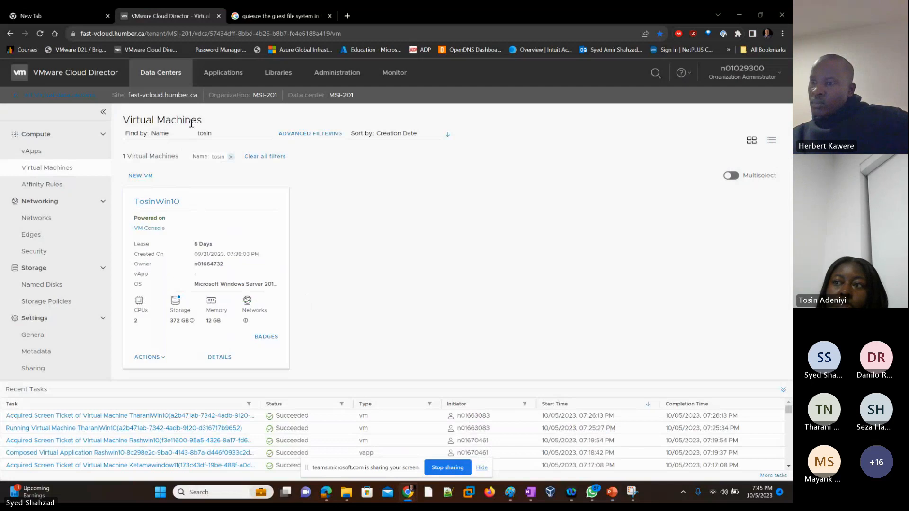
Filter the virtual machines by a student's name, open that VM's console, and maximize the console window
drag(219, 134, 188, 136)
text(ma)
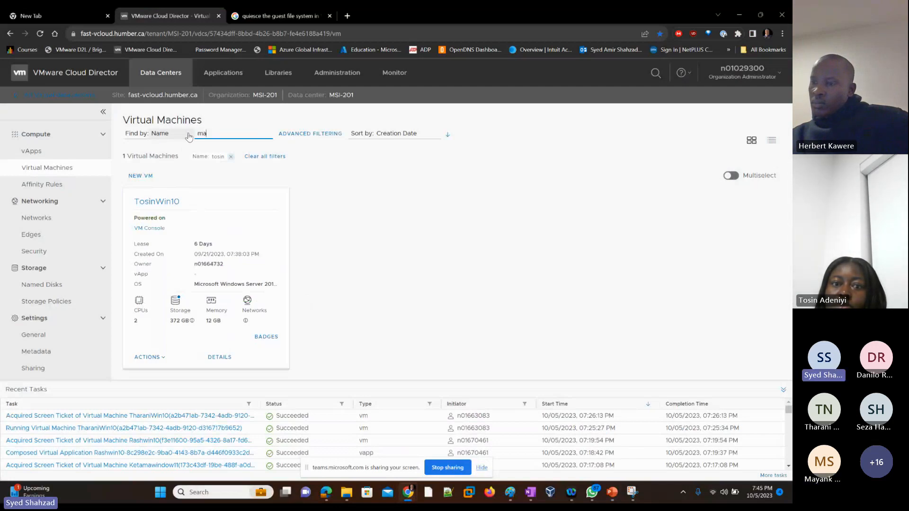
text(yank)
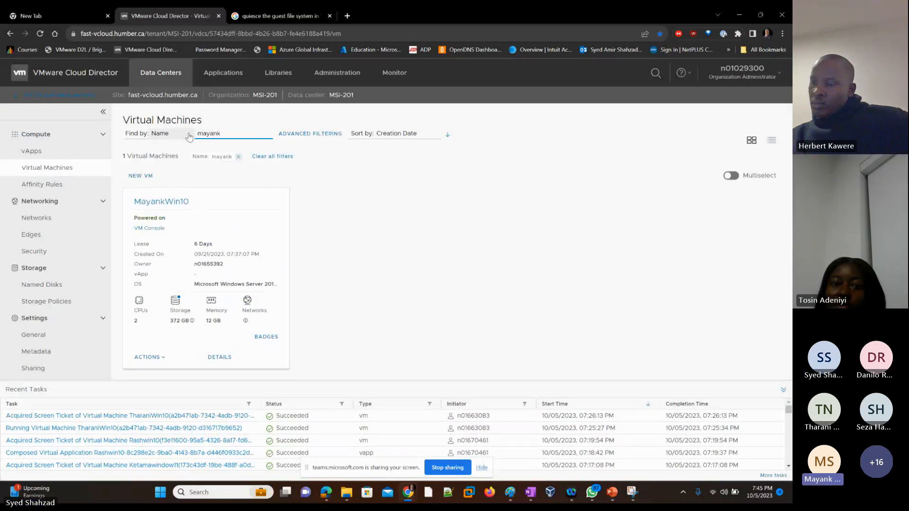
click(156, 229)
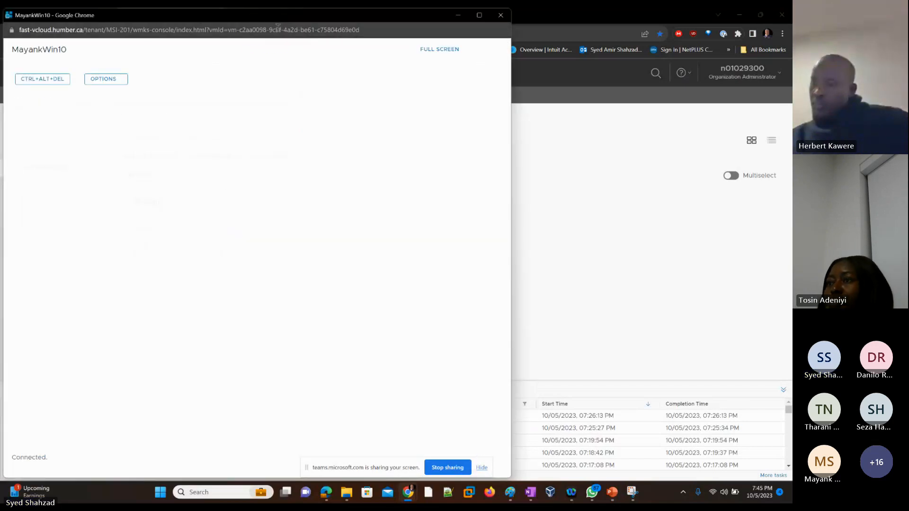
click(478, 15)
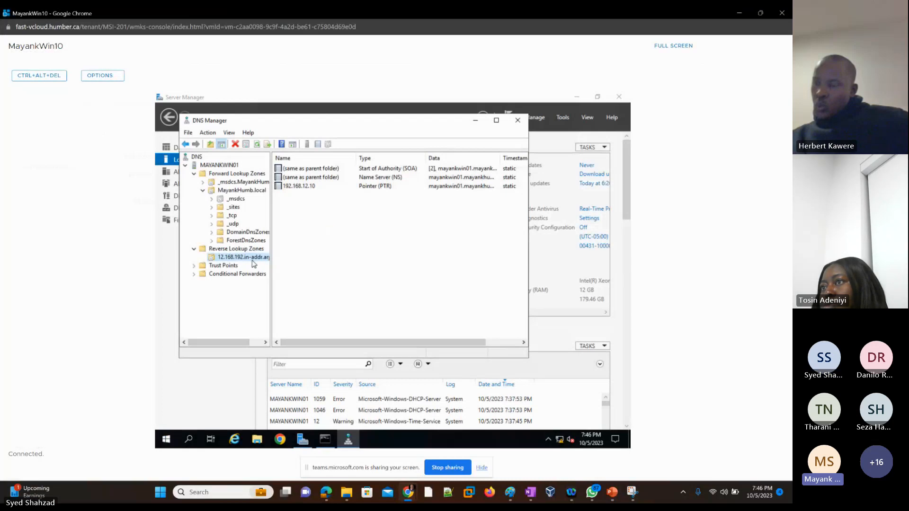
Select the reverse zone's pointer record, then clear the command prompt and rerun nslookup on the student VM
click(376, 187)
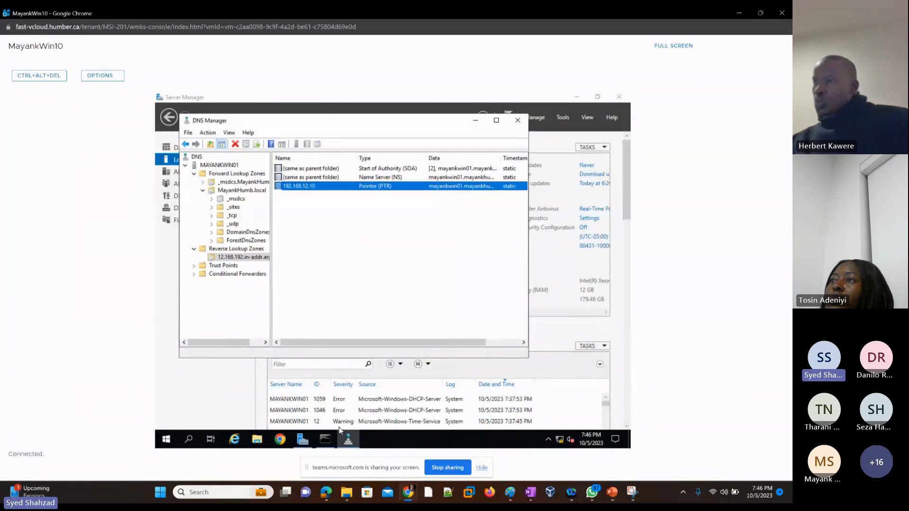
click(325, 439)
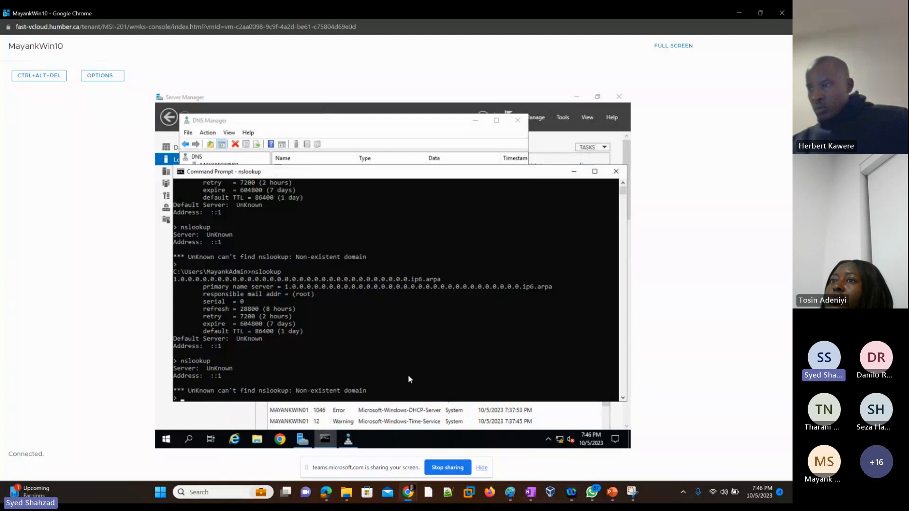
key(ctrl+c)
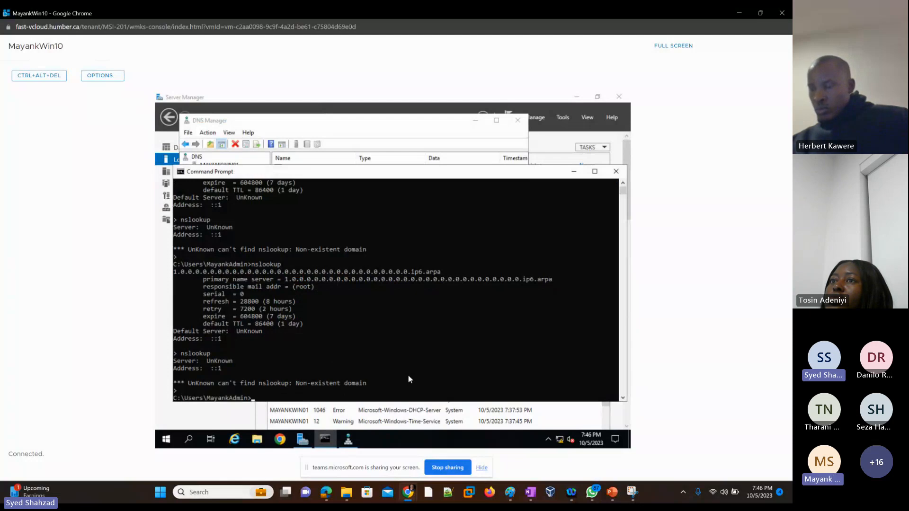
key(Return)
key(Return)
key(Return)
key(Return)
key(Return)
text(nslookup)
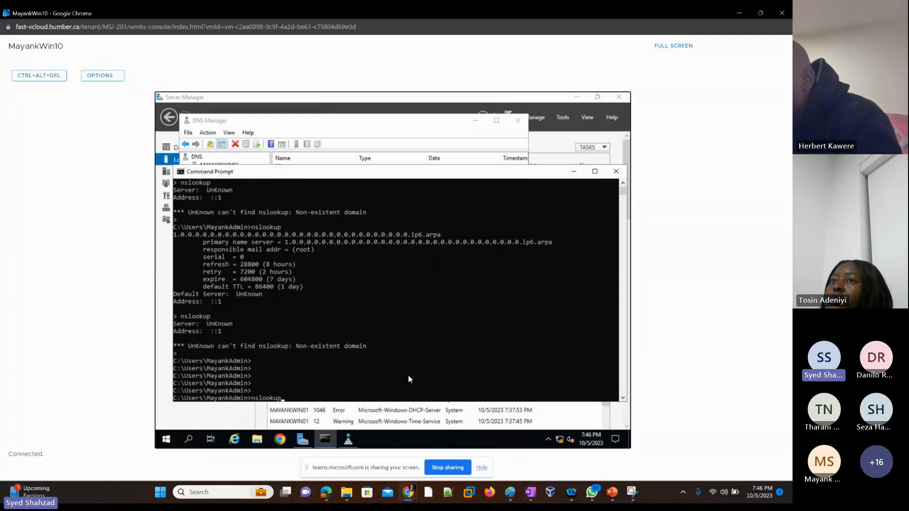
key(Return)
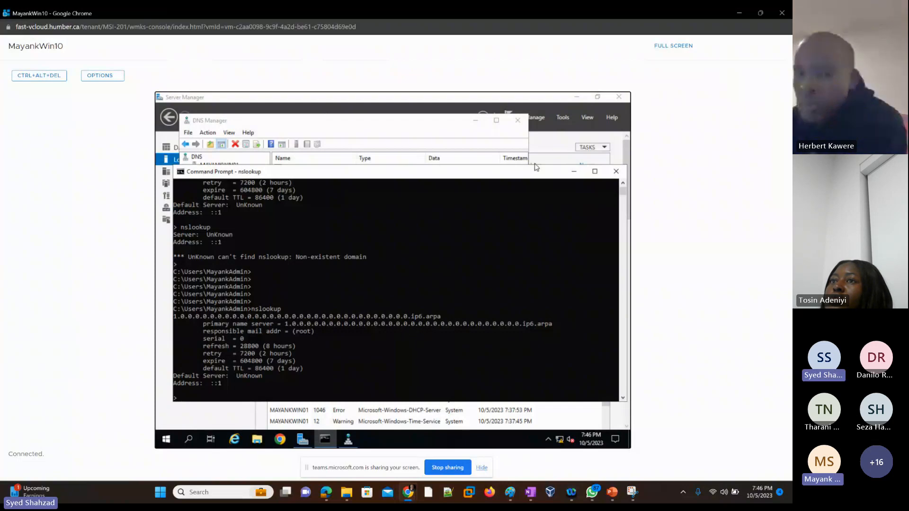
Disable Internet Protocol Version 6 on the Ethernet0 adapter, review the IPv4 settings, and close the dialogs
click(537, 145)
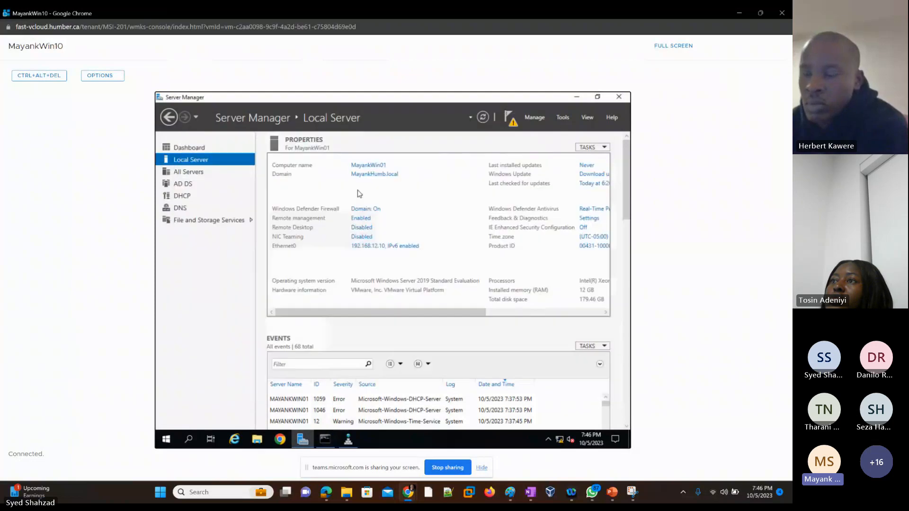
click(387, 252)
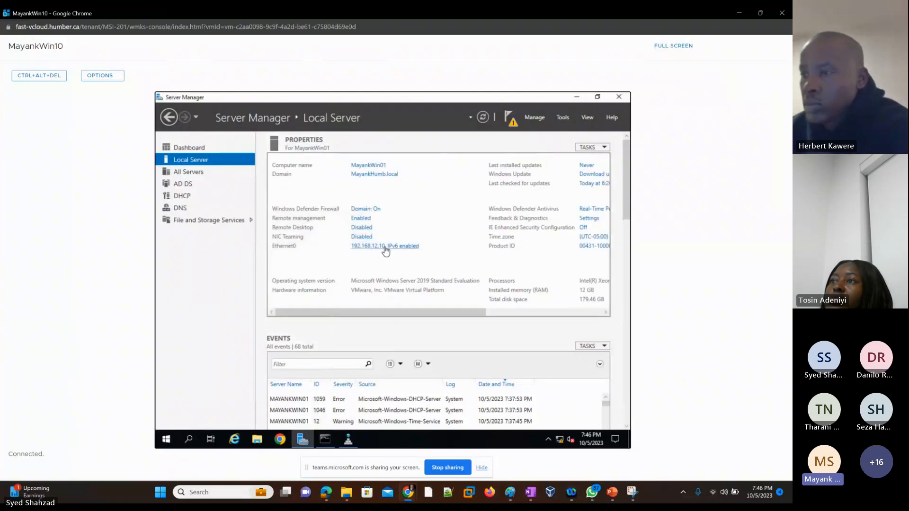
double_click(259, 188)
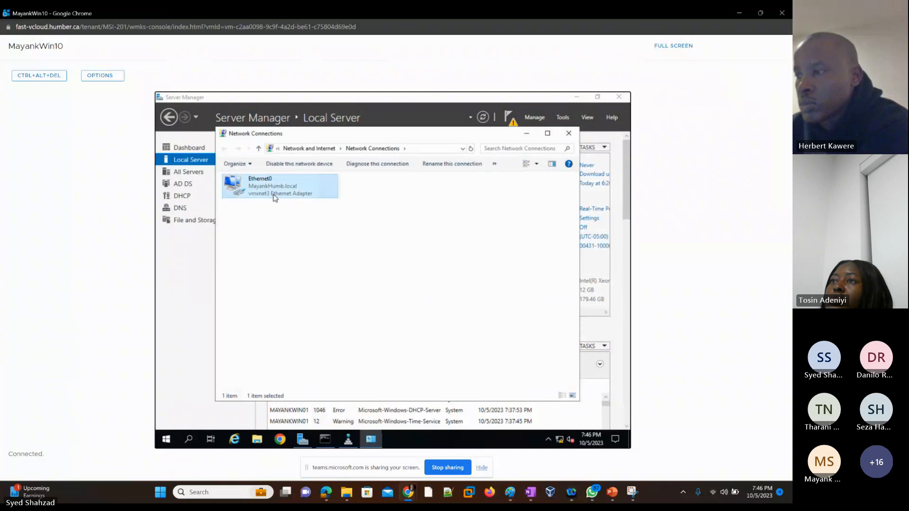
click(338, 344)
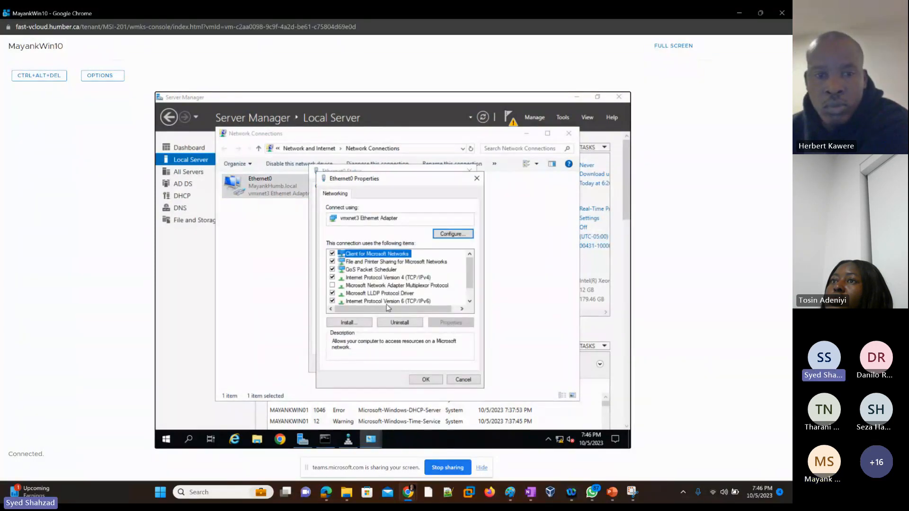
click(331, 302)
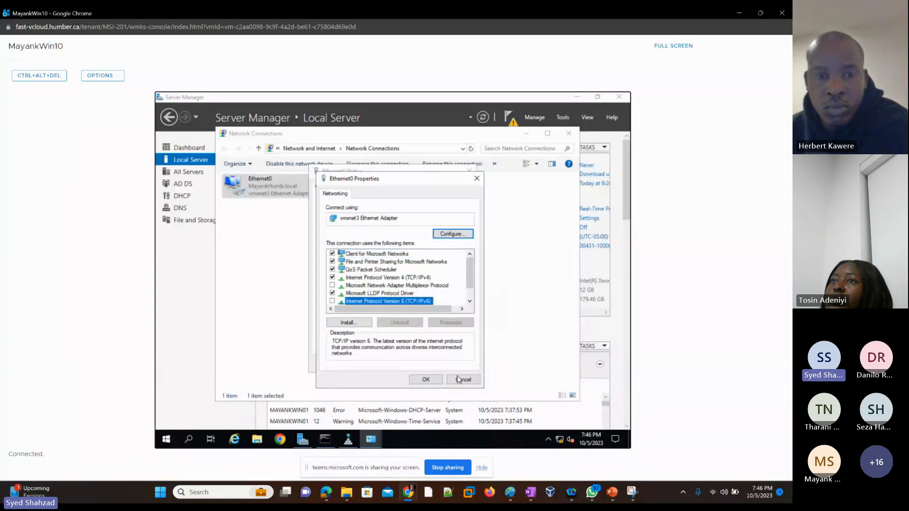
double_click(400, 279)
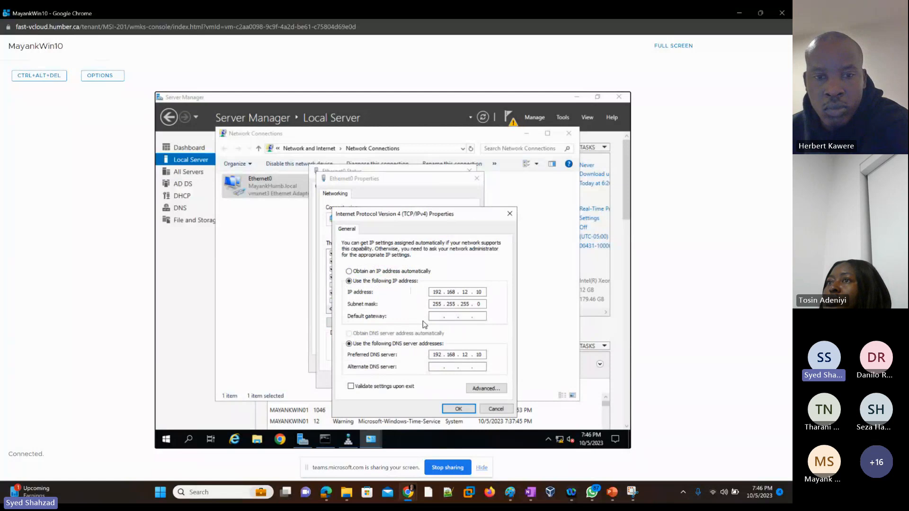
click(456, 409)
click(428, 381)
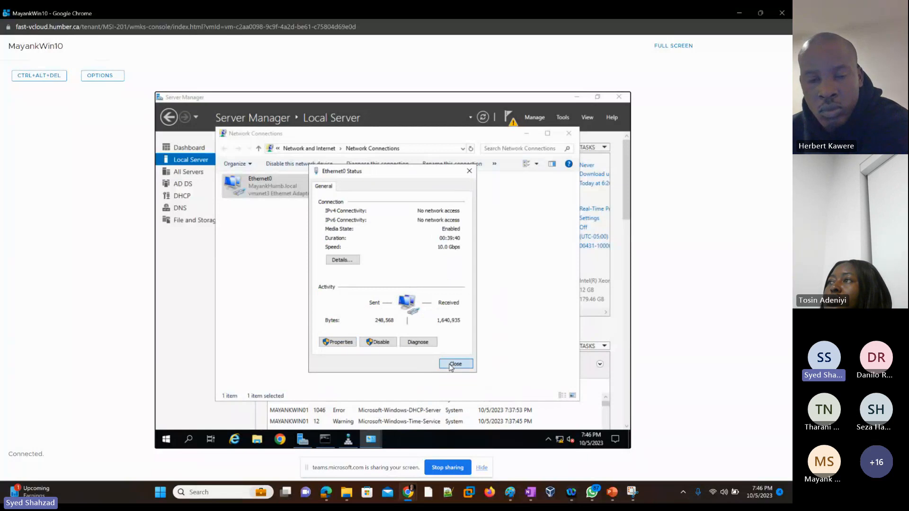
click(453, 364)
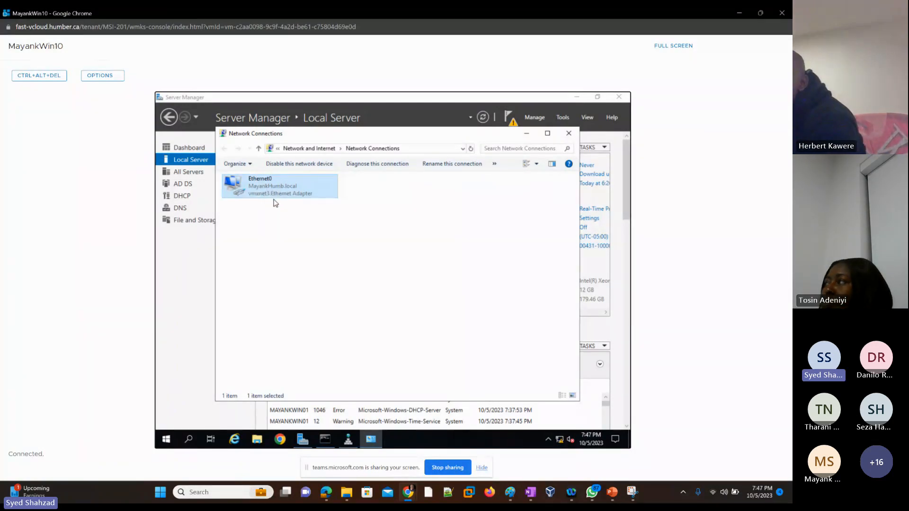
Return to the command prompt, cancel the running session, and rerun nslookup to check the default server
click(348, 439)
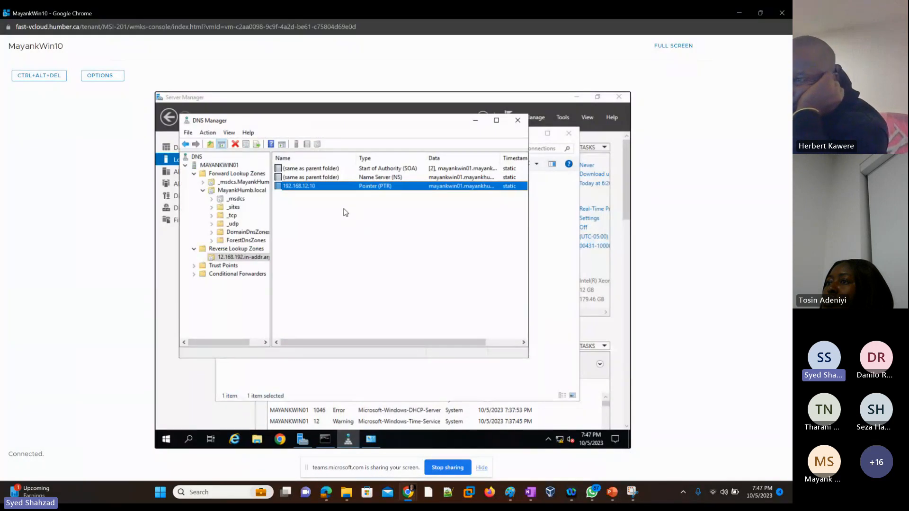
click(326, 441)
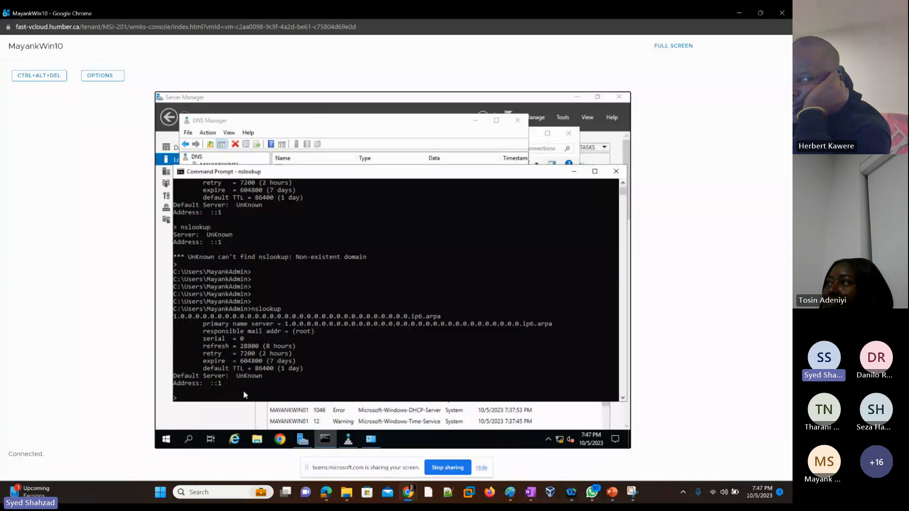
key(ctrl+c)
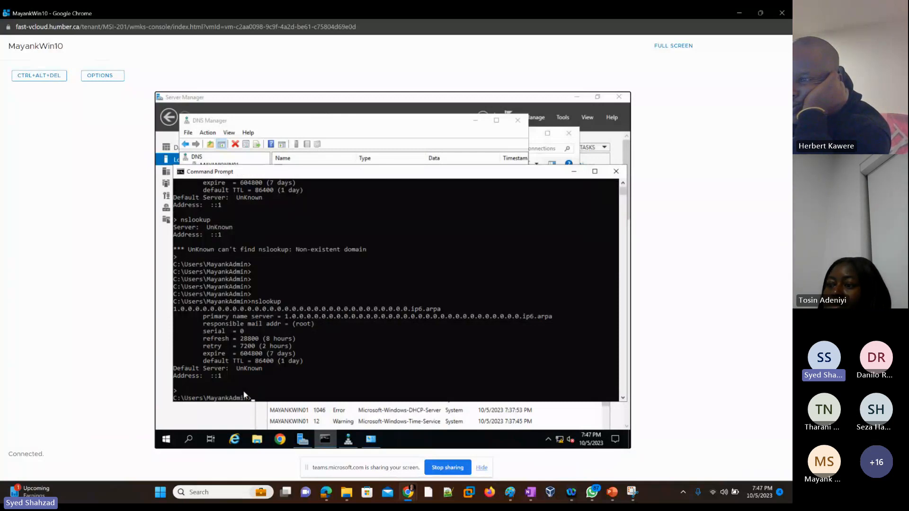
text(nslookup)
key(Return)
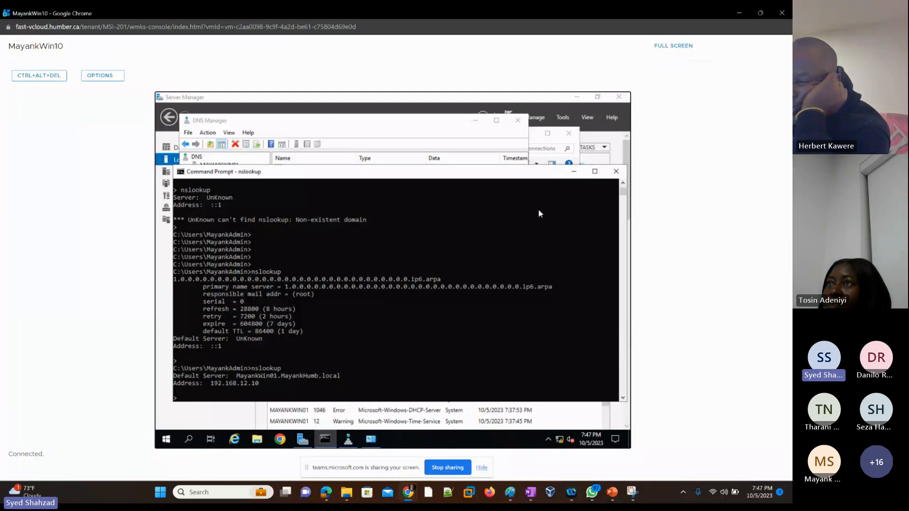
Switch back to the AmirWin10 console and refresh the AMIRWIN01 DNS server view
click(783, 12)
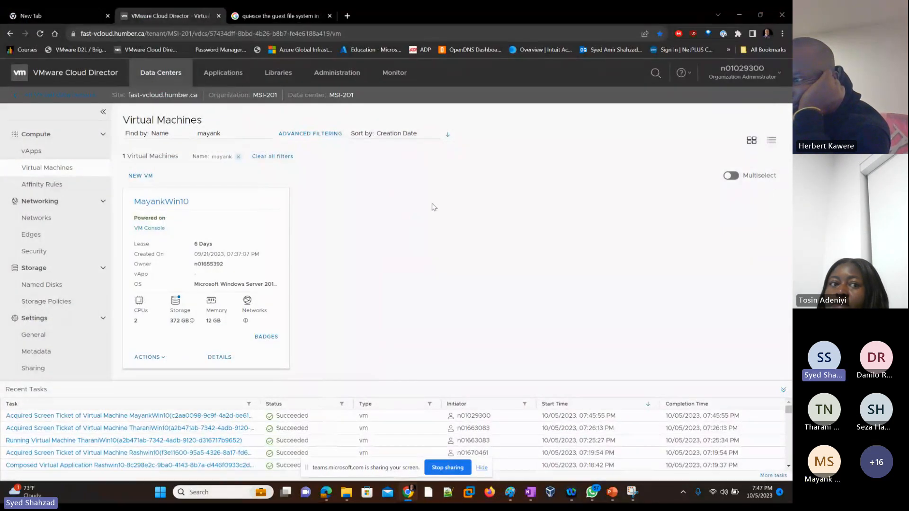
key(alt+Tab)
key(alt+Tab)
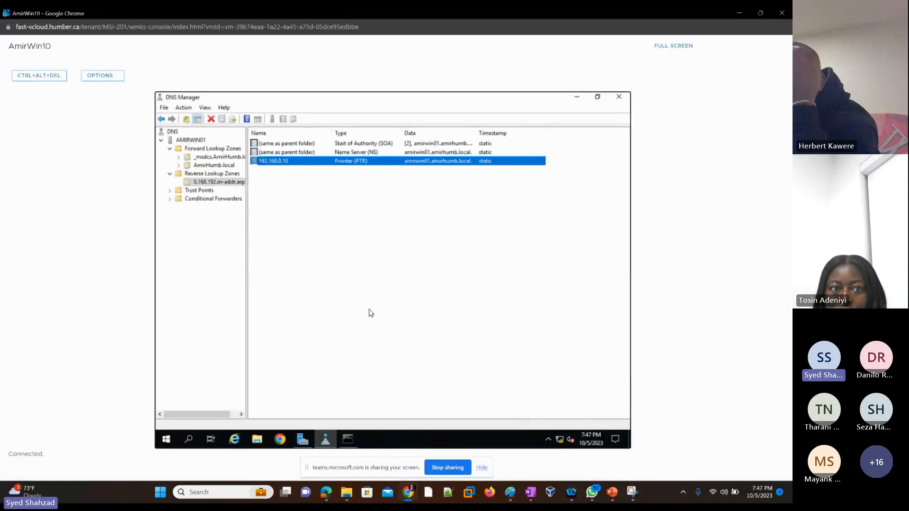
click(194, 141)
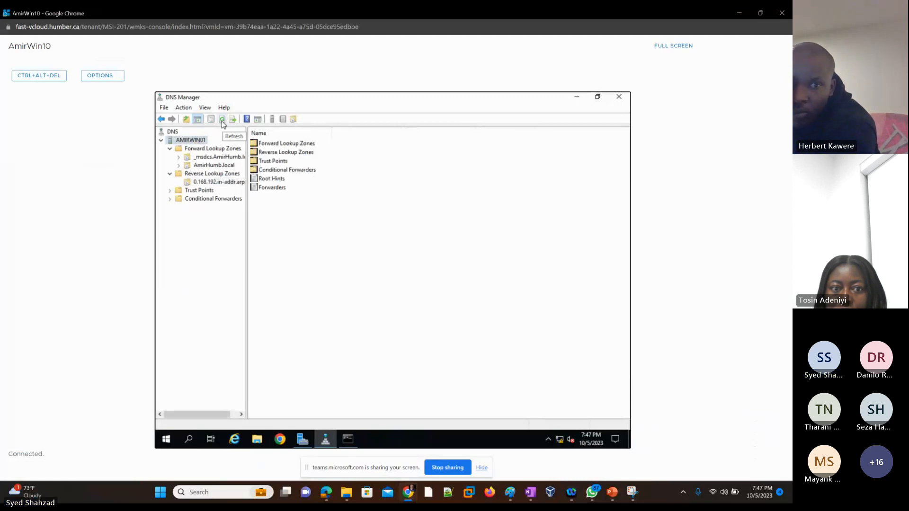
click(222, 119)
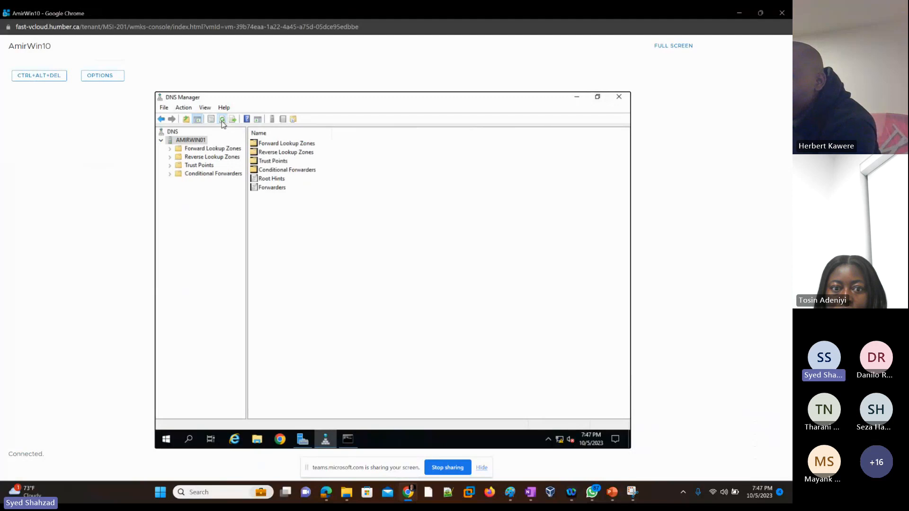
Open the command prompt on AmirWin01, rerun nslookup, and select the default server output
click(351, 440)
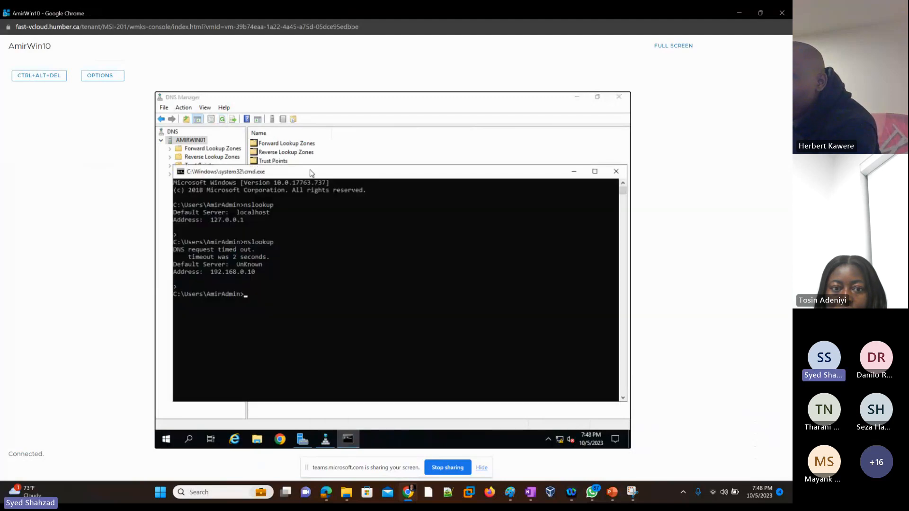
drag(313, 174, 310, 183)
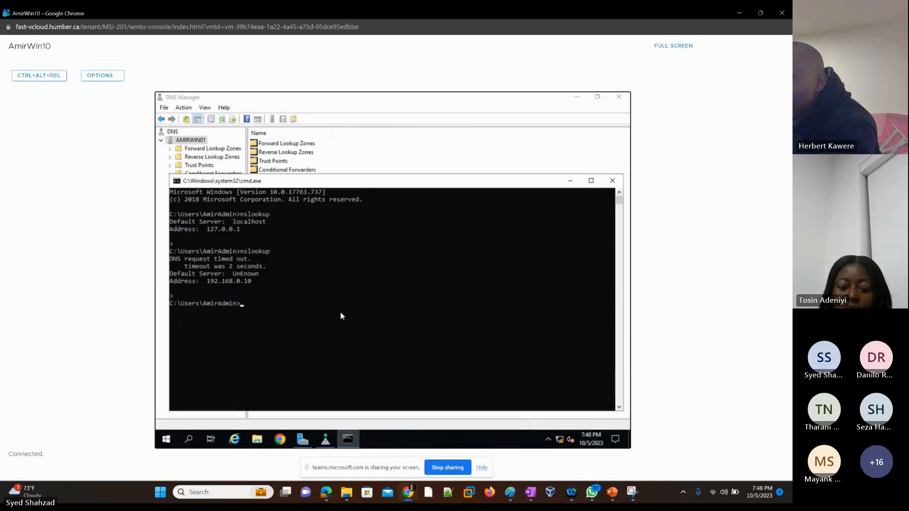
key(Up)
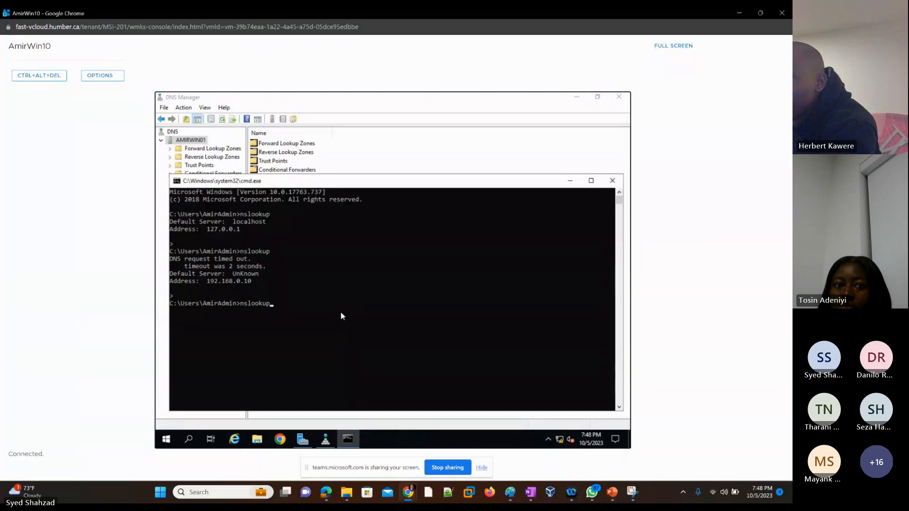
key(Return)
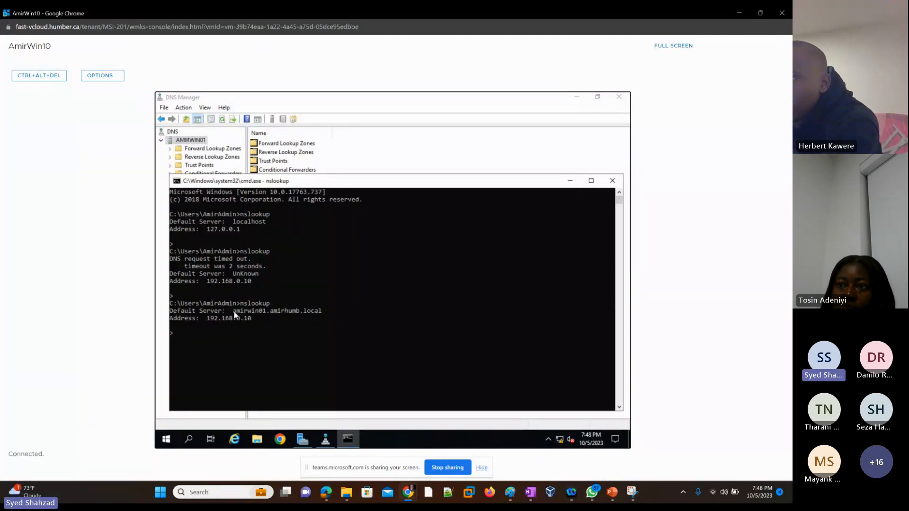
drag(233, 311, 321, 311)
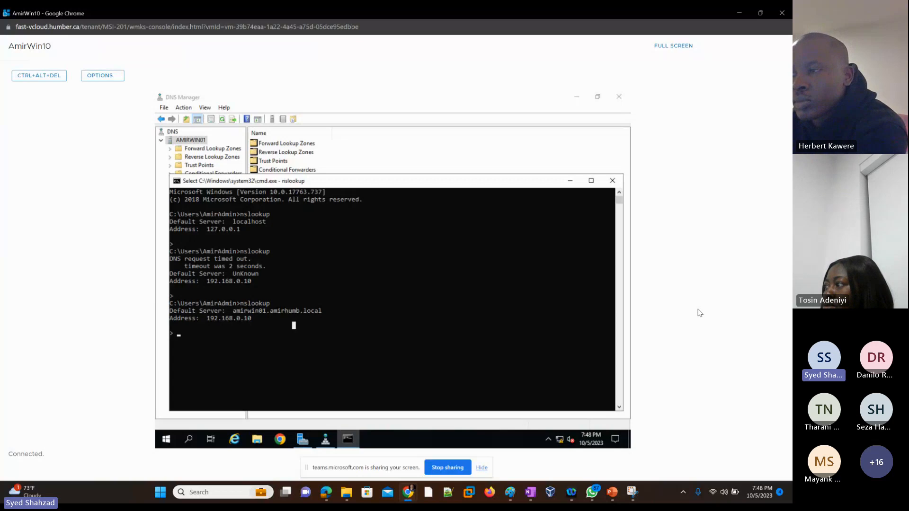
Capture a screenshot of the console showing the nslookup result and dismiss the notification
key(super+shift+s)
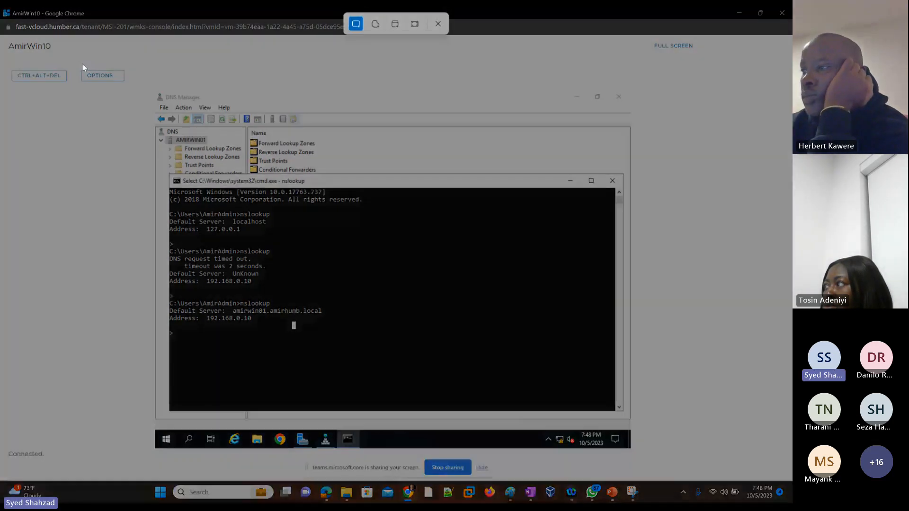
drag(1, 8, 629, 445)
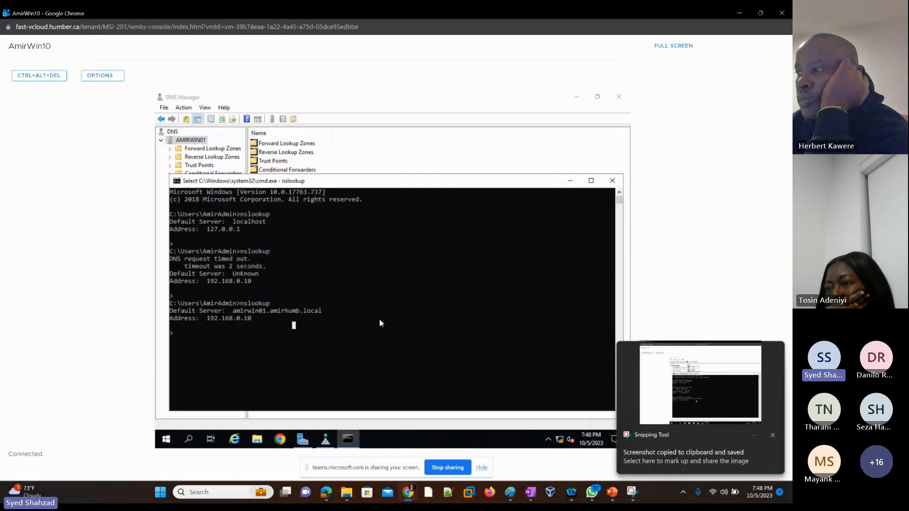
click(772, 435)
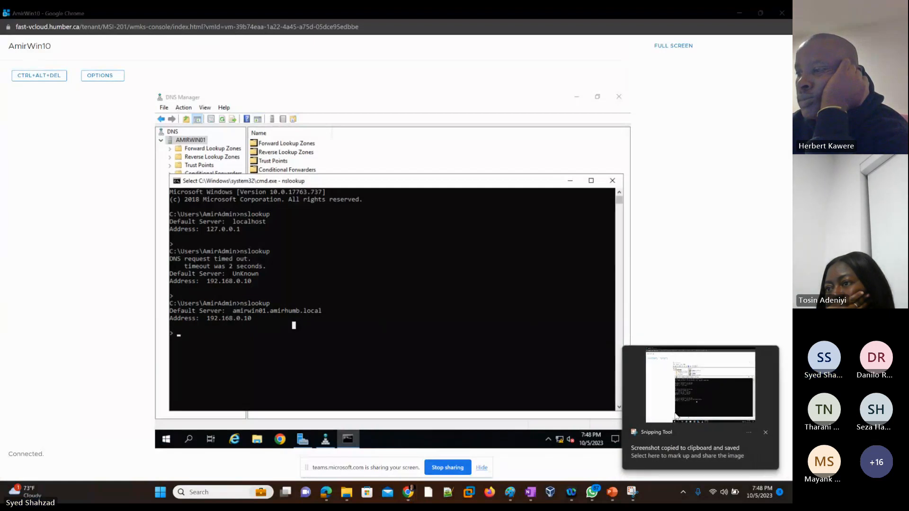
Switch to the PowerPoint lab slides and scroll through the slide thumbnails
click(612, 492)
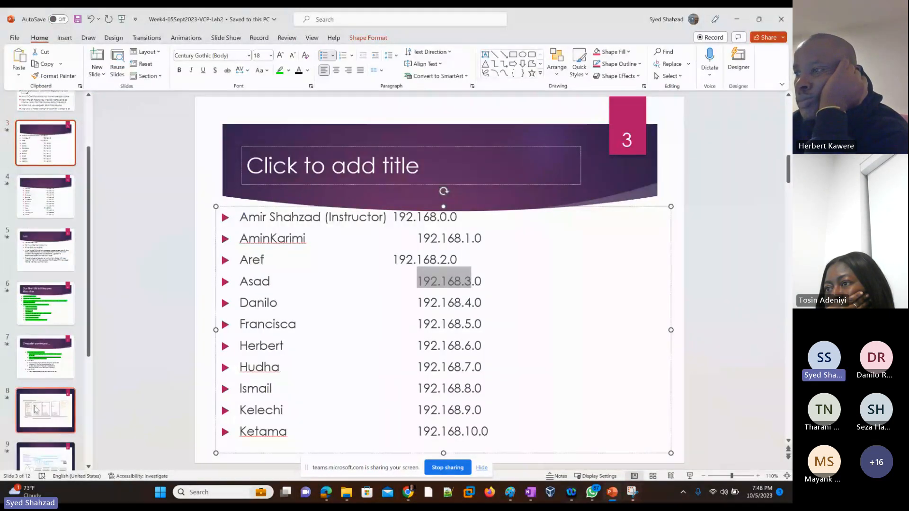
scroll(43, 412, down, 3)
scroll(39, 426, down, 1)
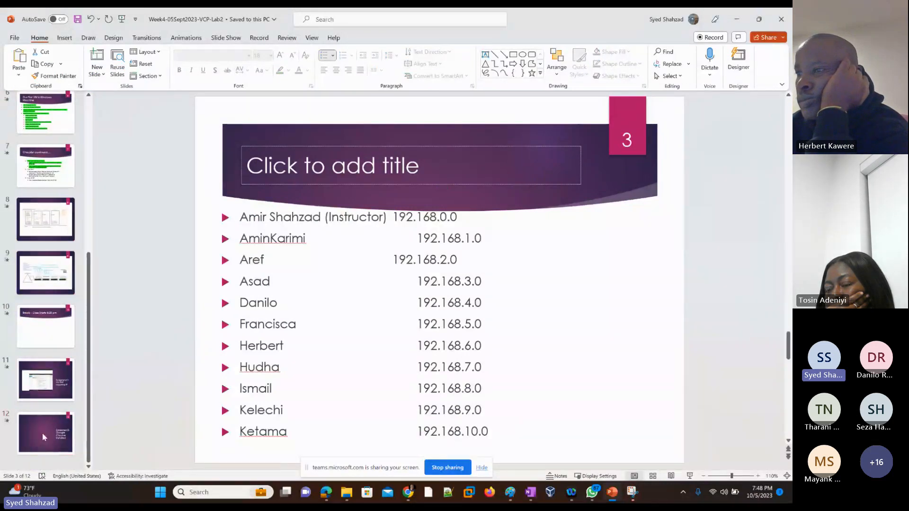
On slide 12, paste the nslookup console screenshot as a picture and apply the first Designer layout suggestion
click(42, 433)
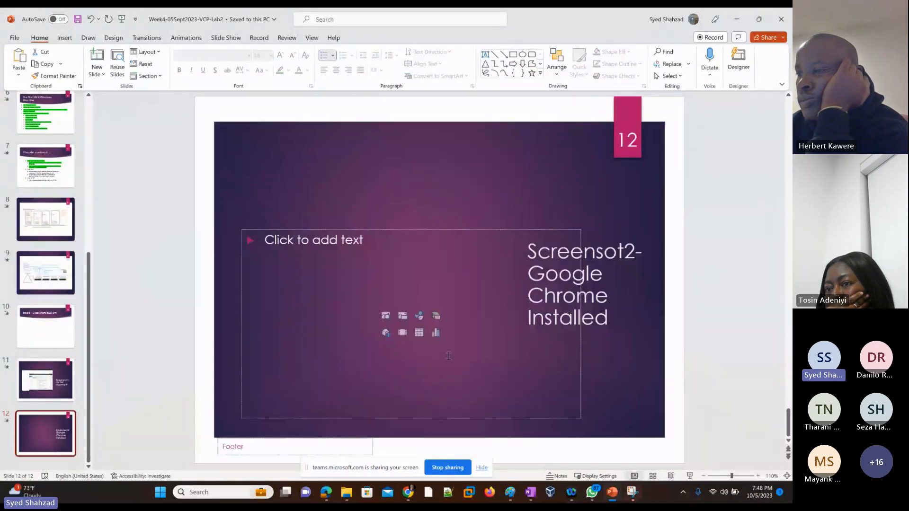
right_click(235, 182)
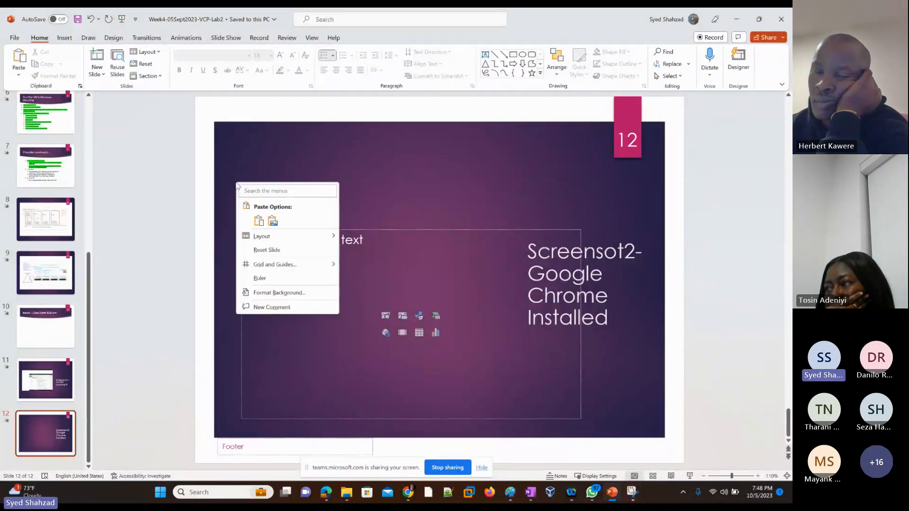
click(273, 221)
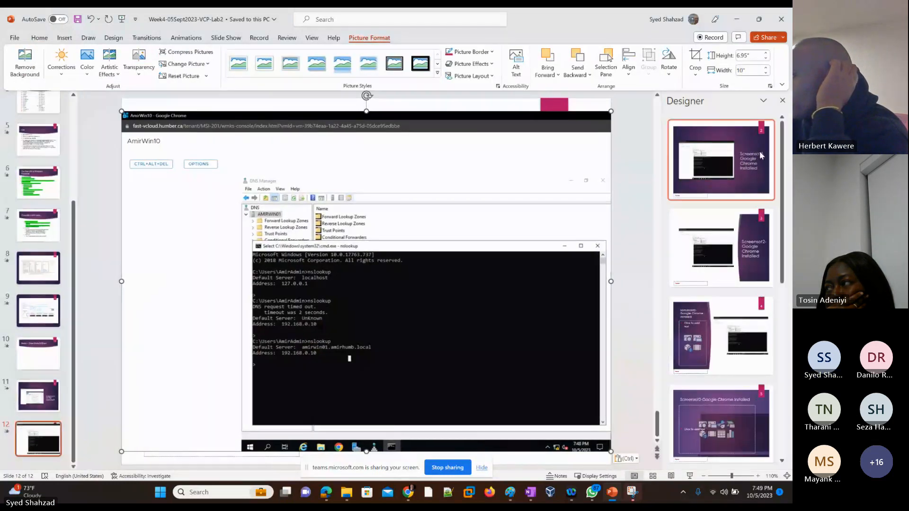
click(760, 157)
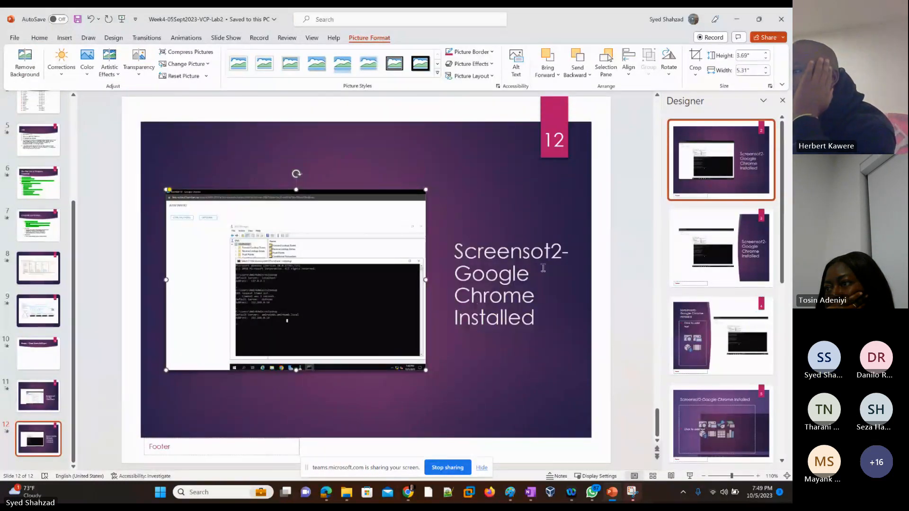
Replace the slide caption's 'Google Chrome Installed' wording so it reads 'Screensot2-DNS Works'
click(479, 279)
drag(456, 249, 470, 277)
click(534, 320)
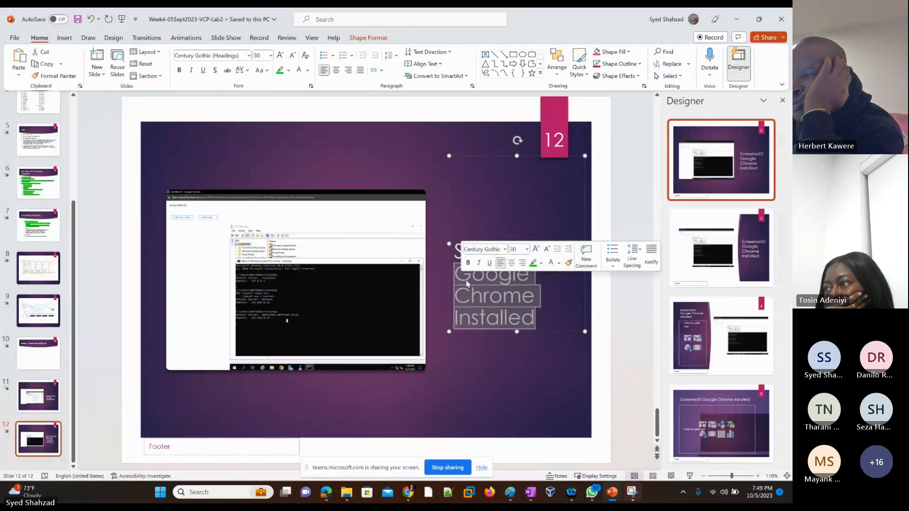
text(DN)
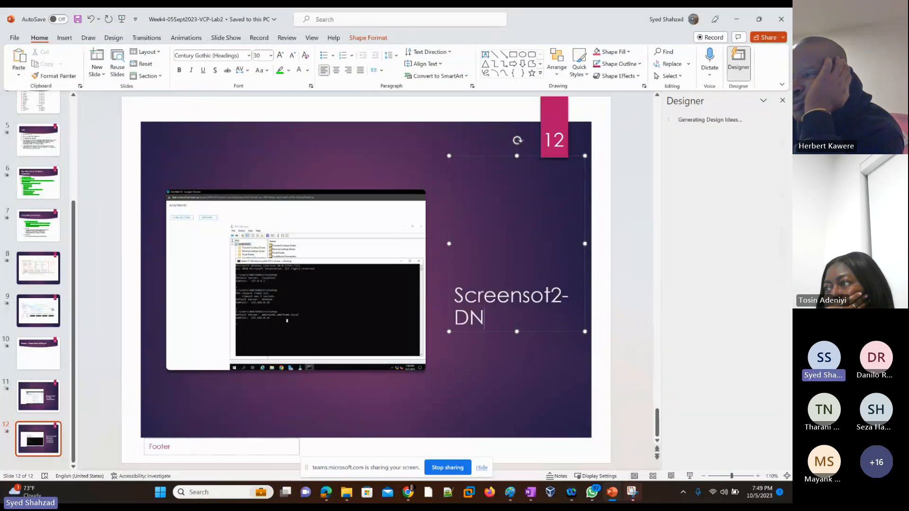
text(S Works)
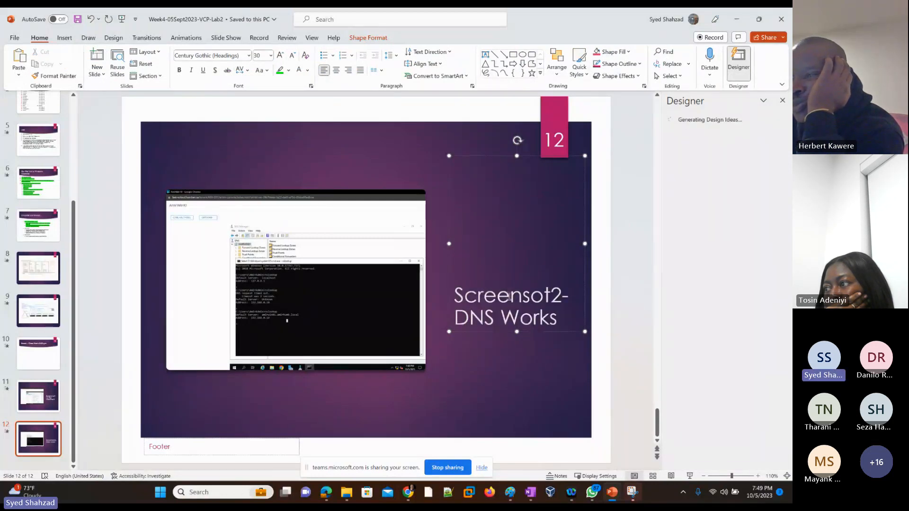
click(504, 372)
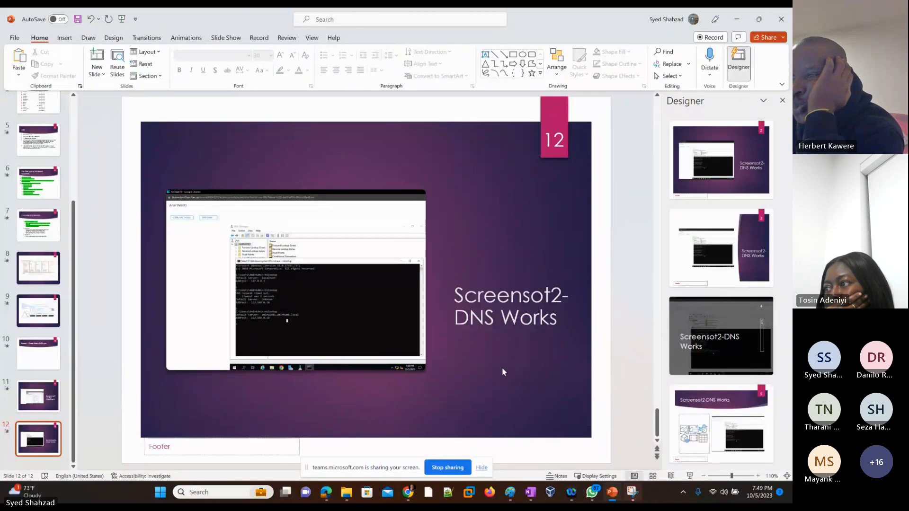
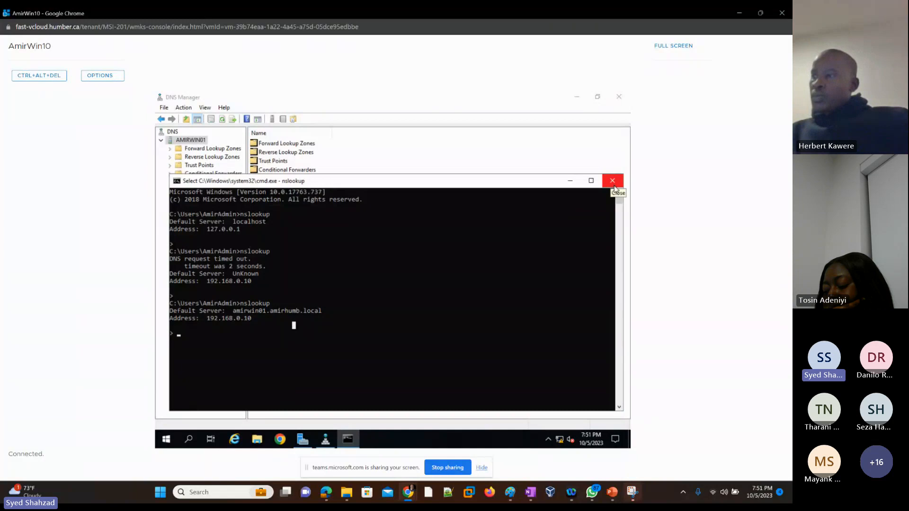
Close the command prompt window and the DNS Manager console
click(613, 182)
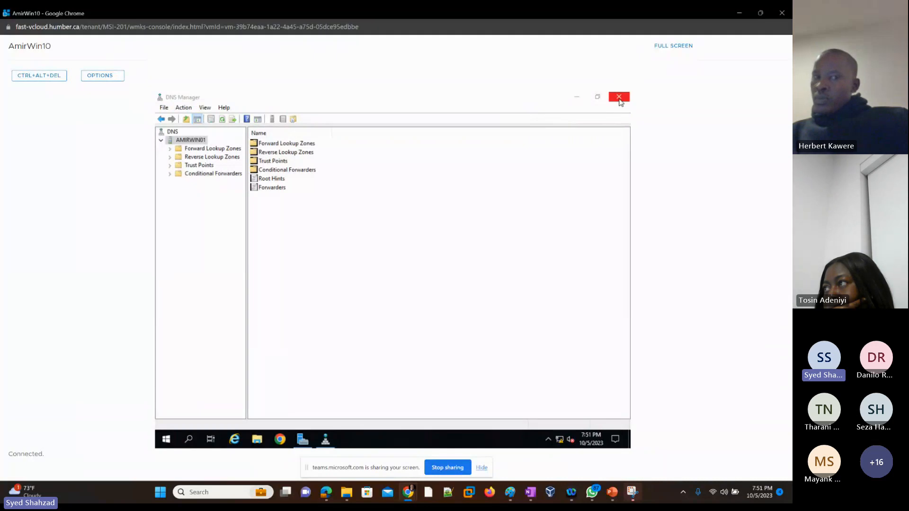
click(619, 100)
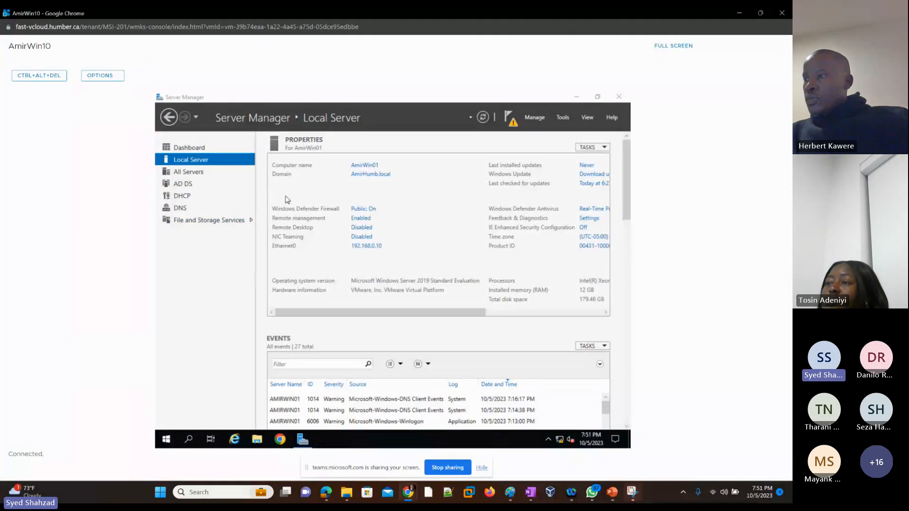
Complete the DHCP post-deployment configuration, authorizing the DHCP server with the current user's credentials, and close the wizard
click(513, 126)
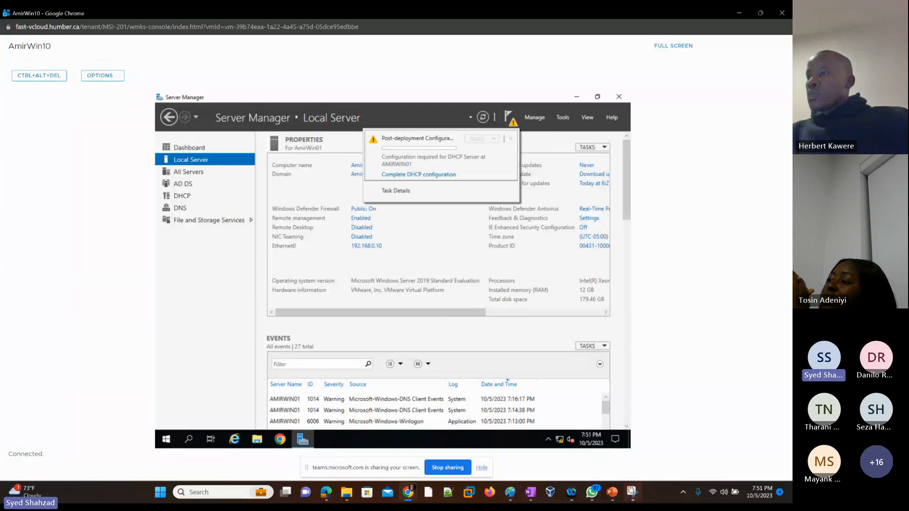
key(alt+Tab)
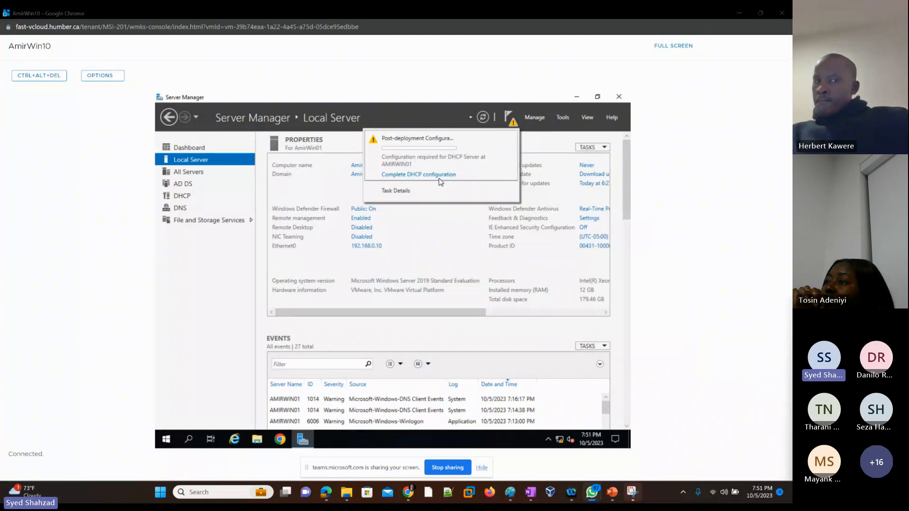
click(415, 176)
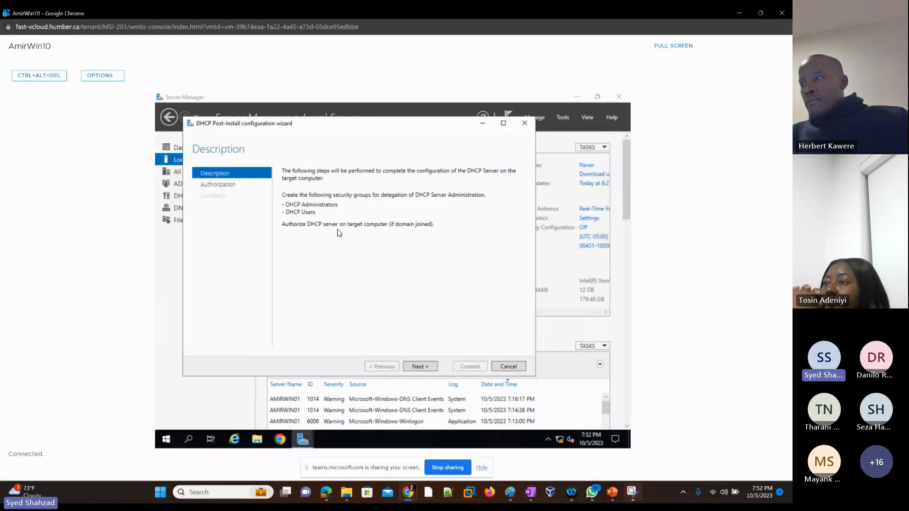
click(424, 370)
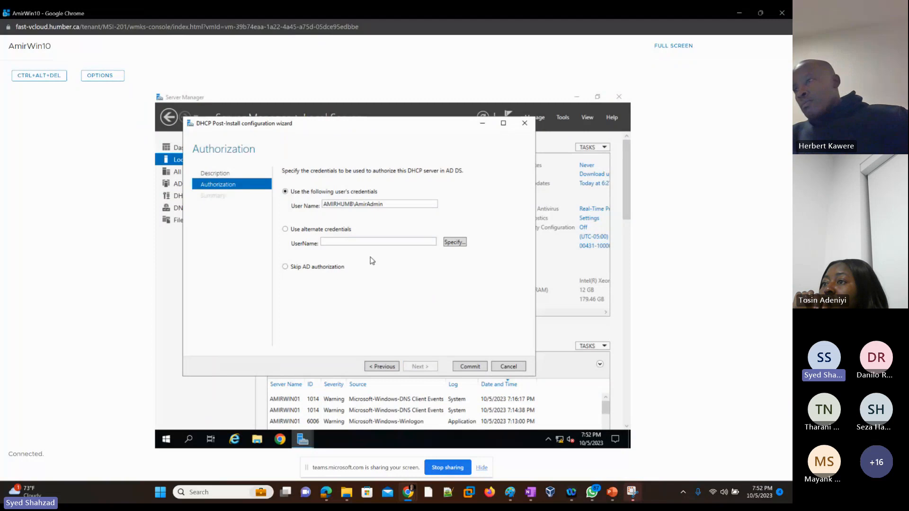
click(470, 367)
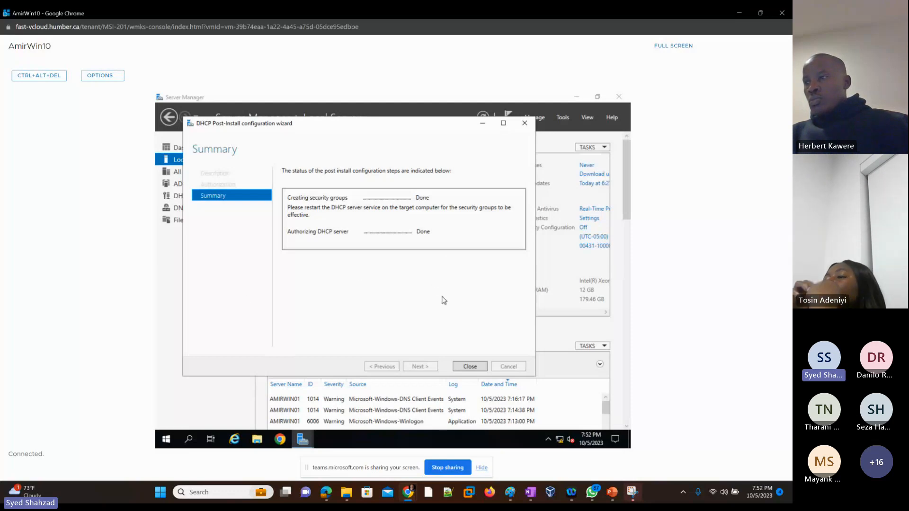
click(468, 367)
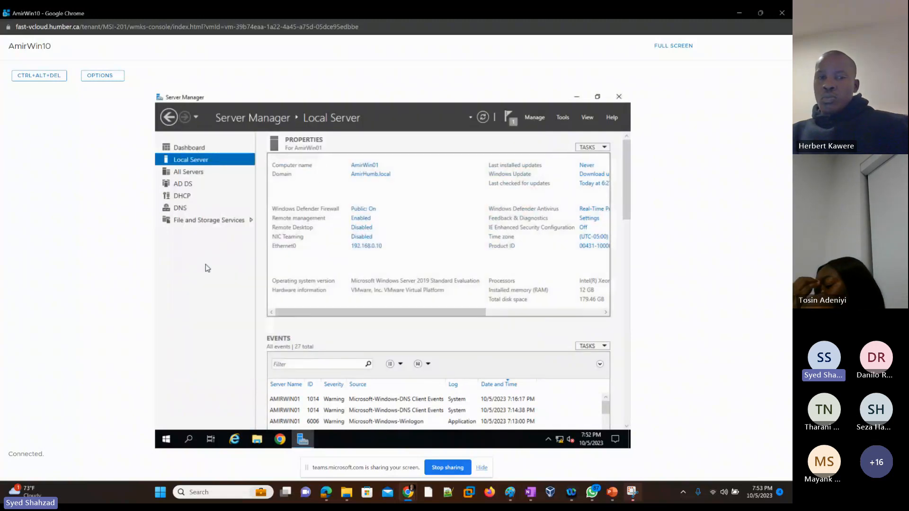
Open the DHCP console from Server Manager, maximize it, and expand the server's IPv4 node
click(561, 118)
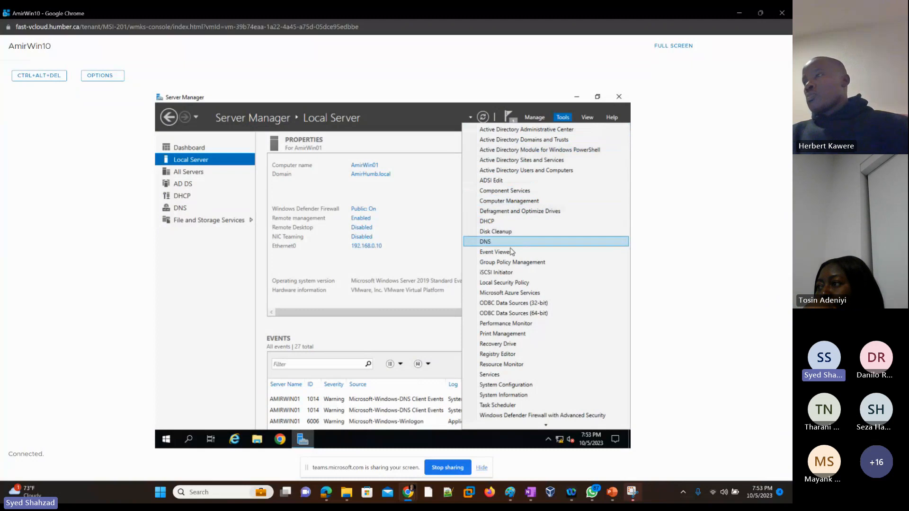
click(498, 223)
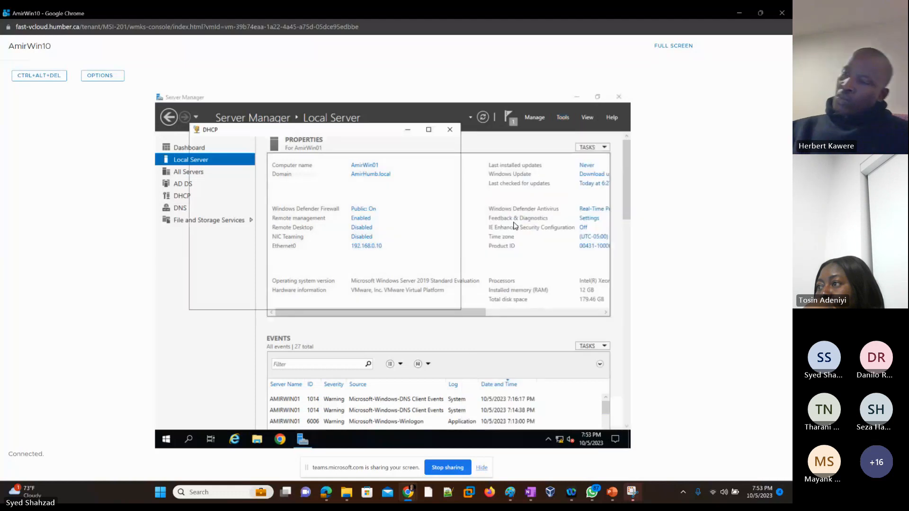
click(429, 131)
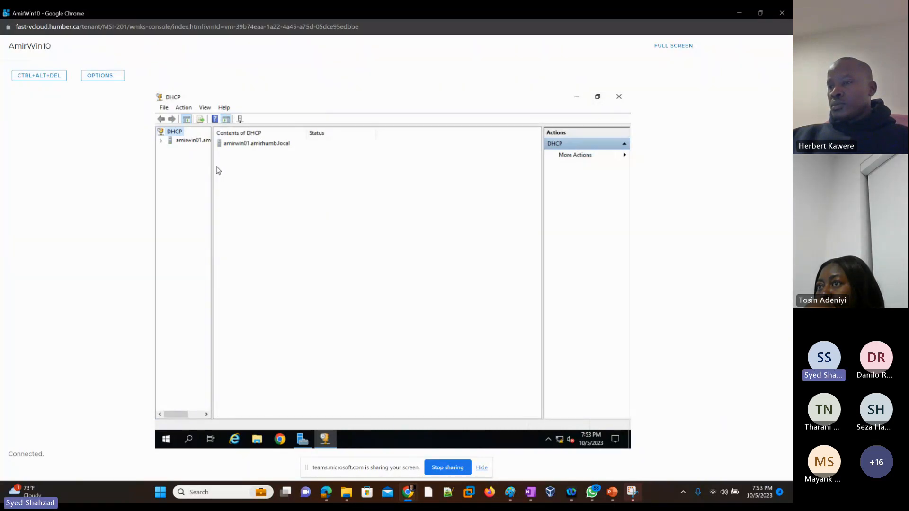
drag(212, 167, 251, 166)
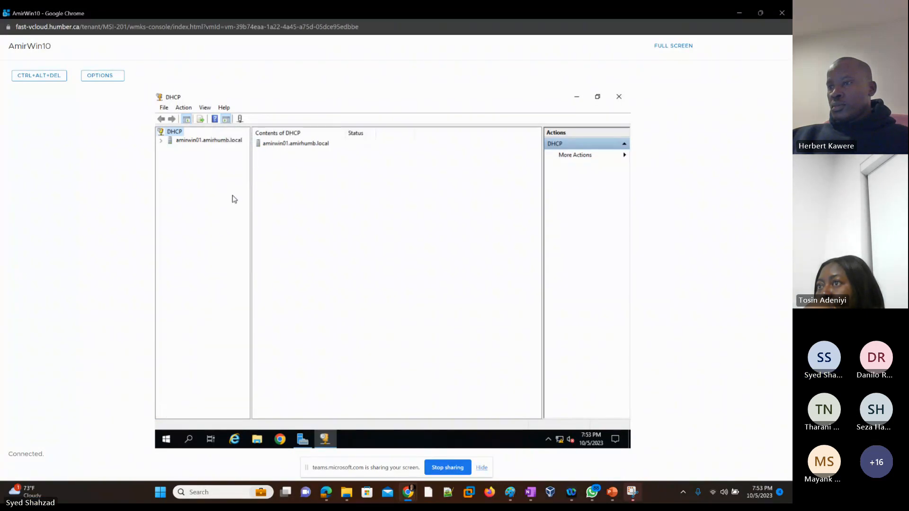
click(162, 141)
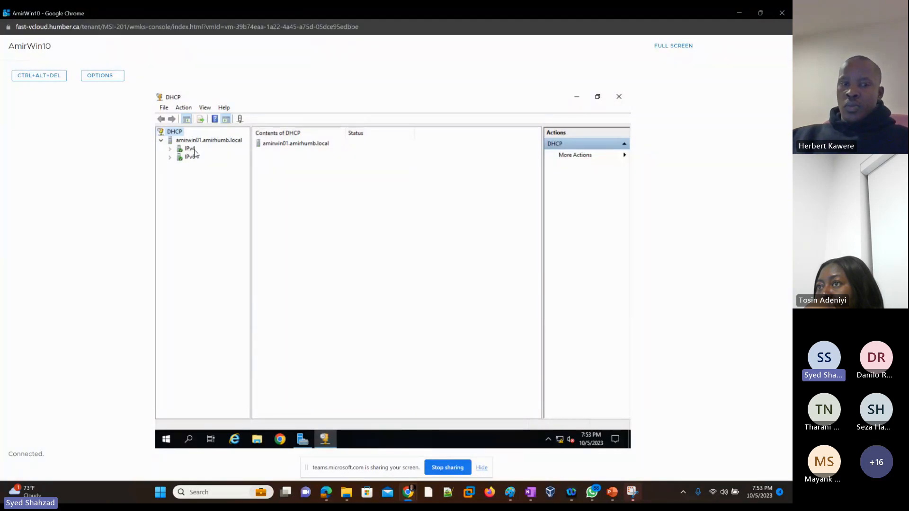
click(170, 150)
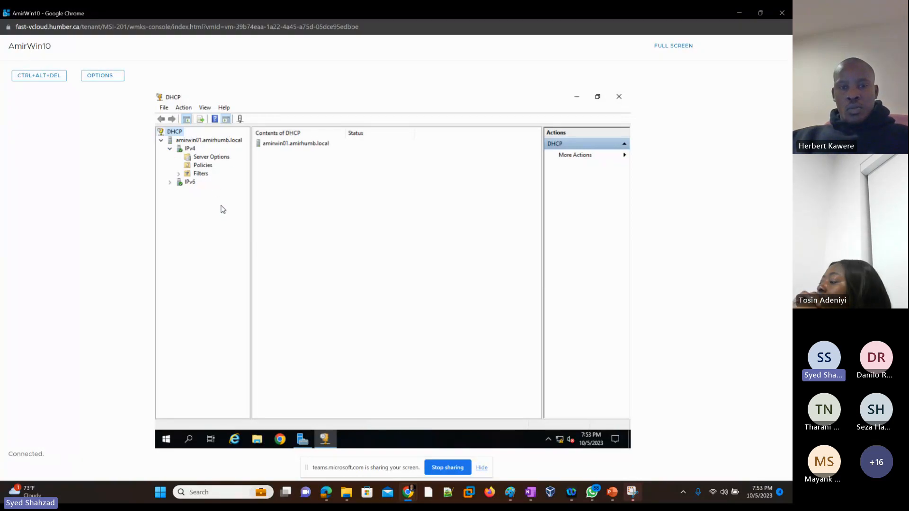
Start a New Scope wizard on IPv4 and name the scope AmirScope1
right_click(190, 150)
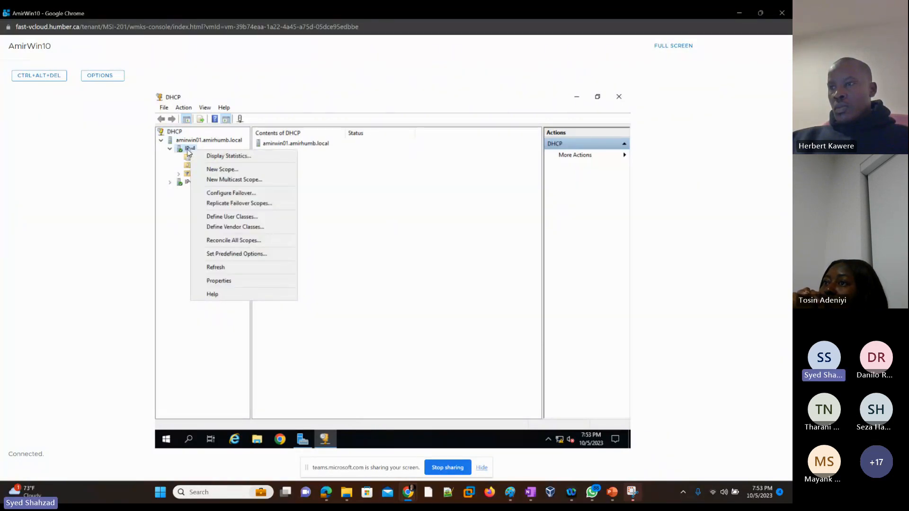
click(235, 173)
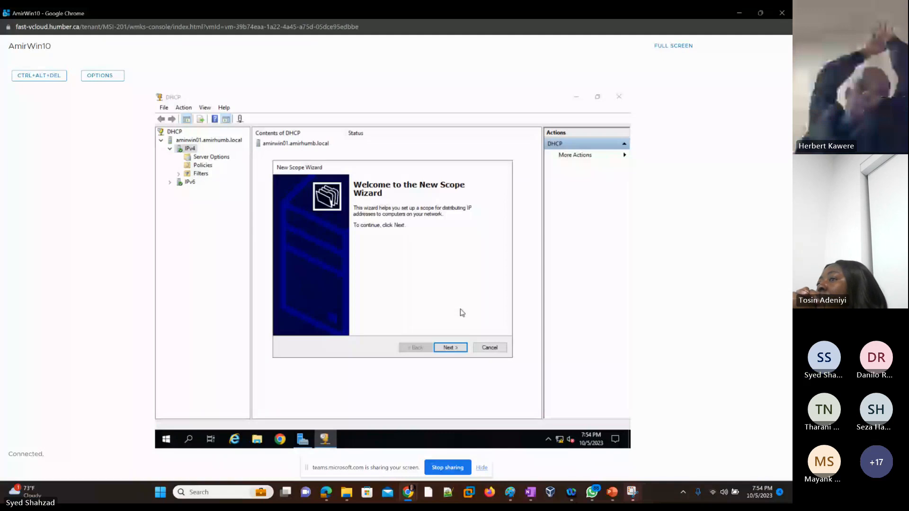
click(444, 350)
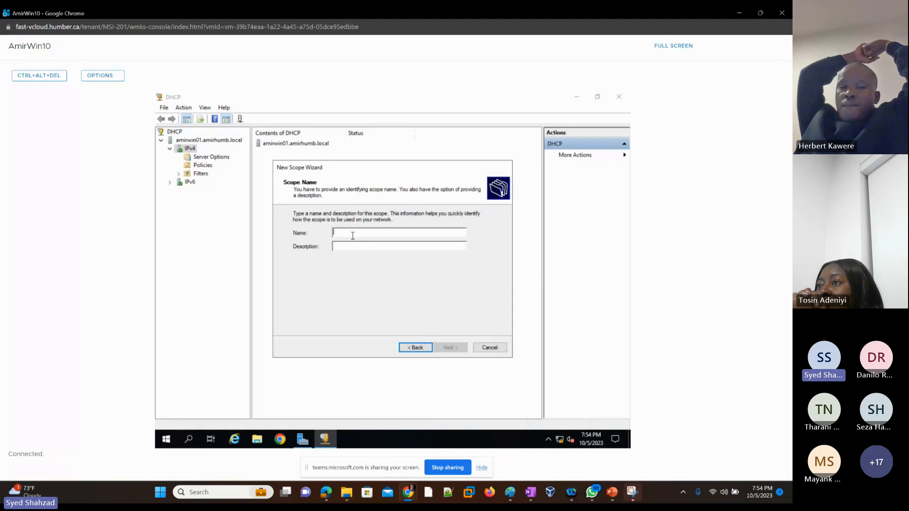
click(353, 235)
text(Amir)
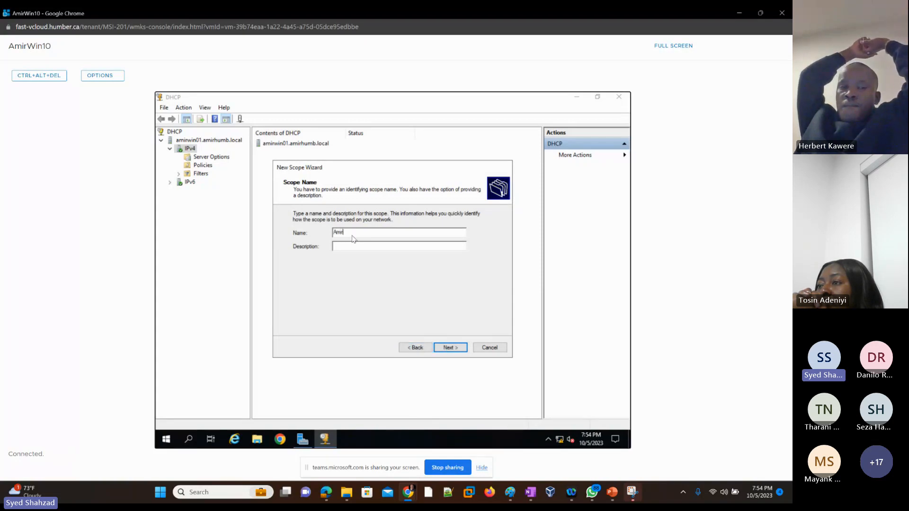
text(Scope1)
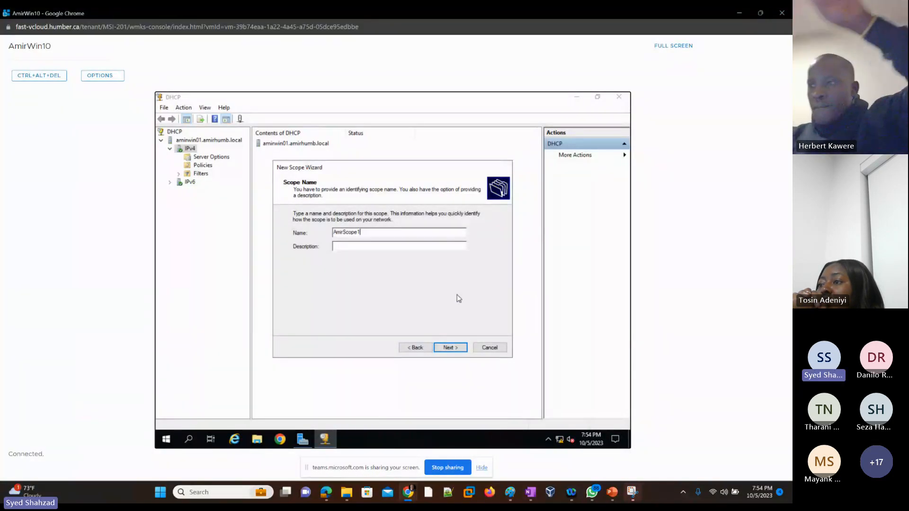
click(452, 349)
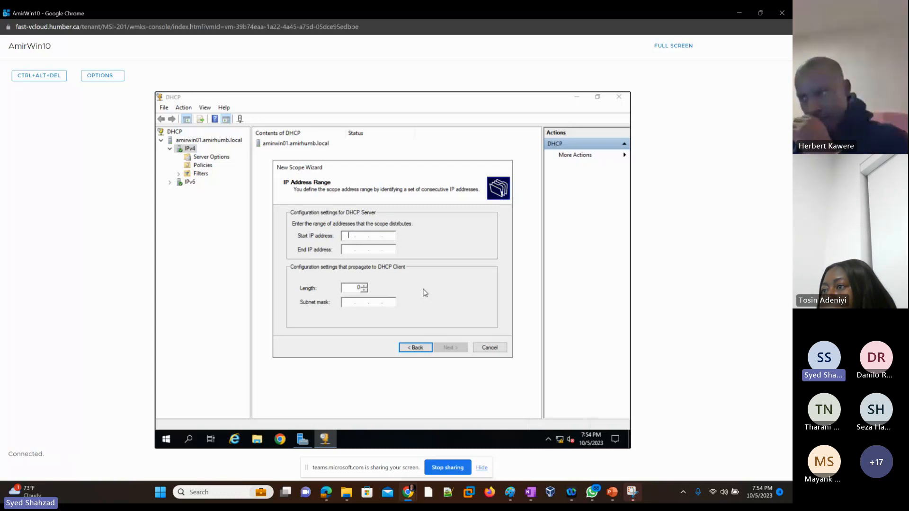
Set the scope range from 192.168.0.50 to 192.168.0.100 with length 24 and subnet mask 255.255.255.0
text(192.168.0.)
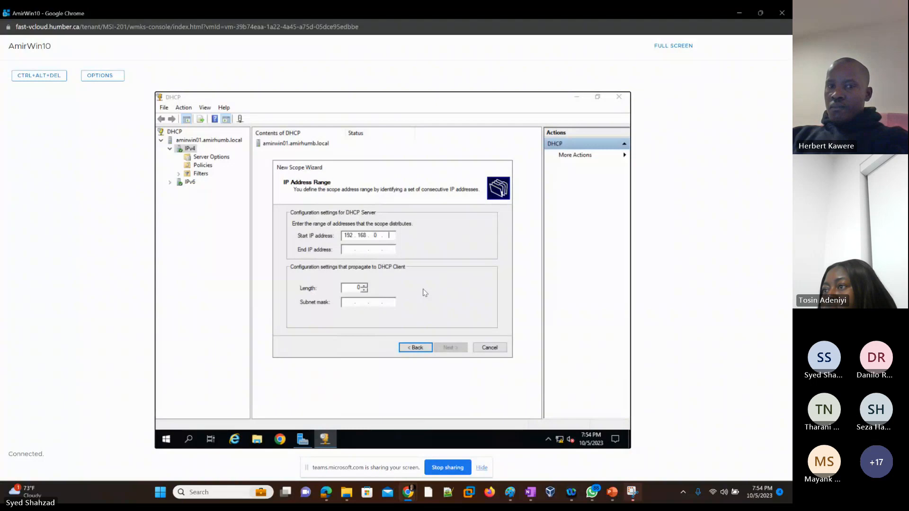
text(0)
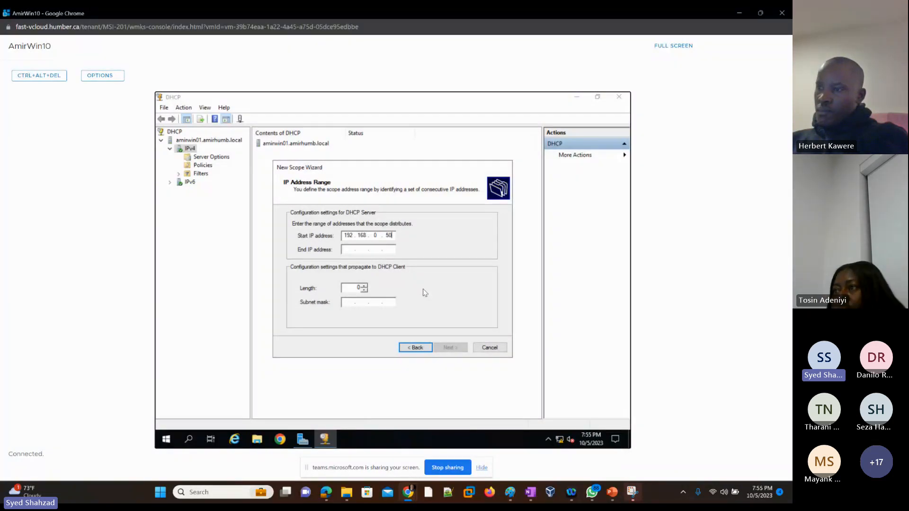
key(Tab)
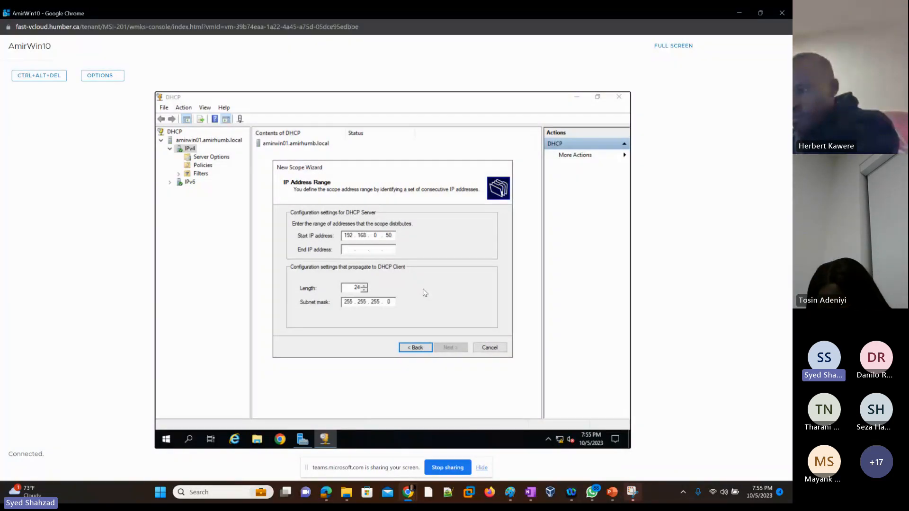
text(1921)
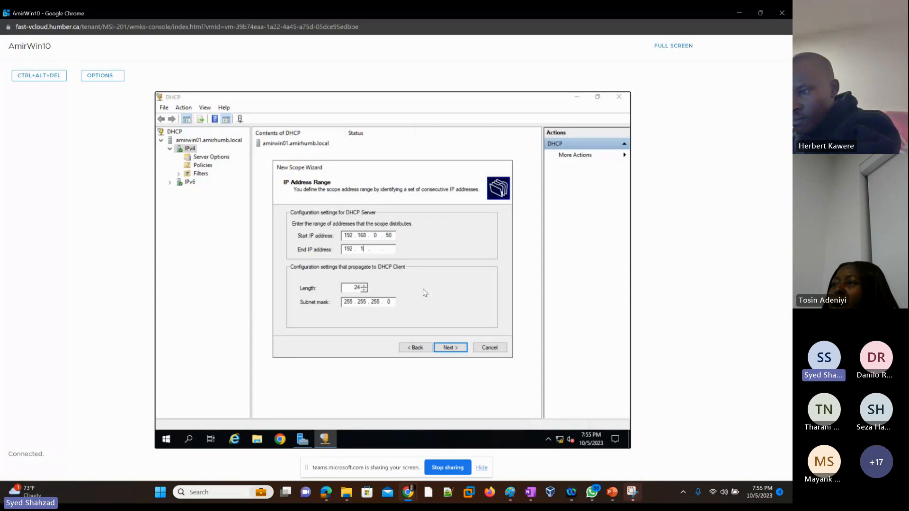
text(68)
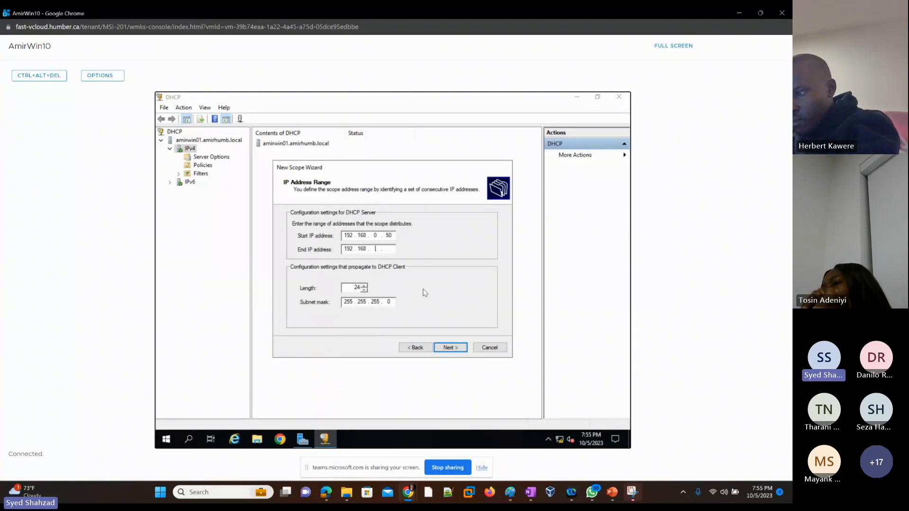
text(0)
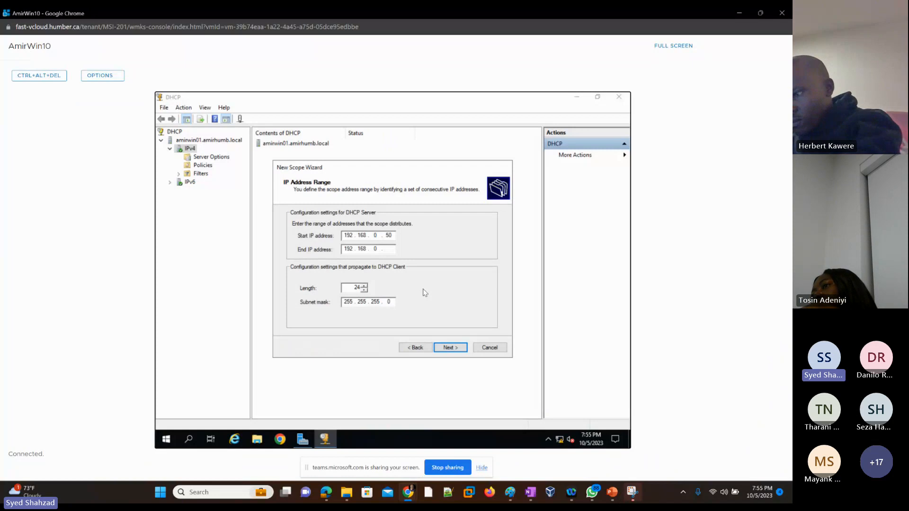
text(100)
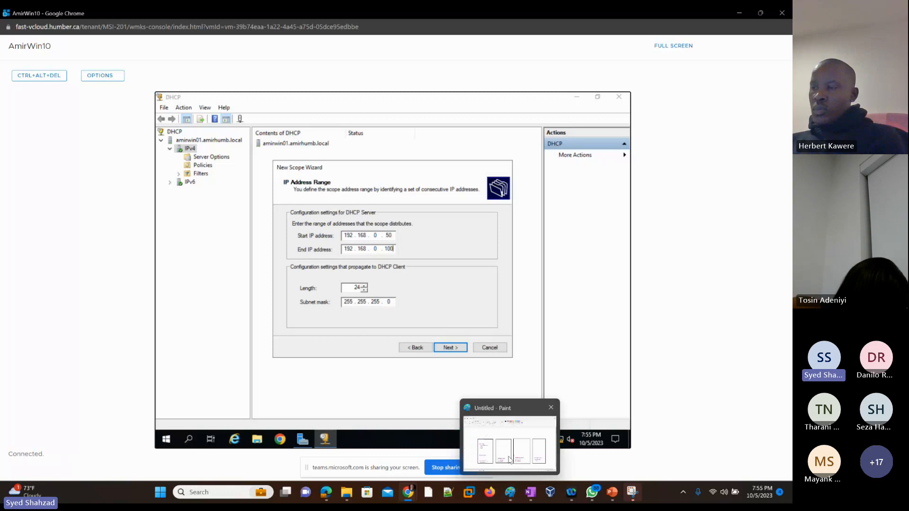
Switch to the Paint network diagram and add a tick beside the DHCP item in the Windows box
click(510, 493)
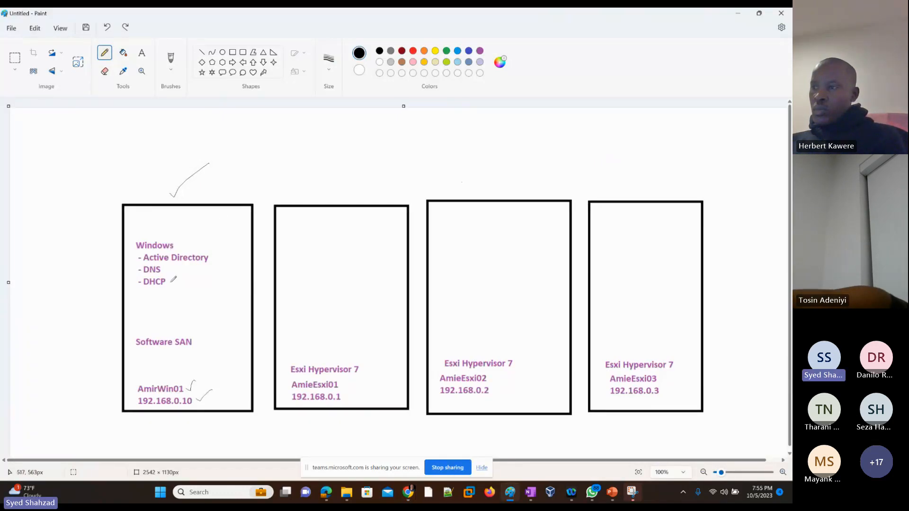
drag(169, 282, 184, 280)
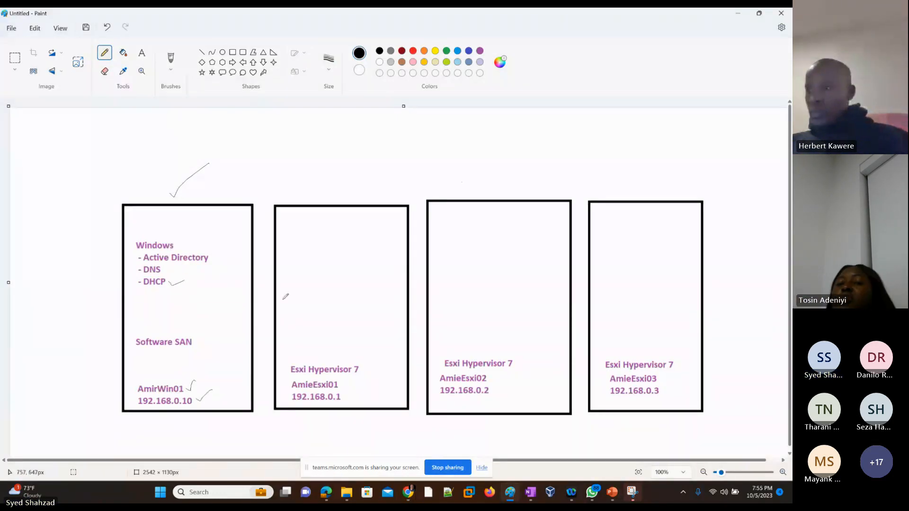
Draw a small light blue rectangle inside the AmieEsxi02 hypervisor box
click(458, 51)
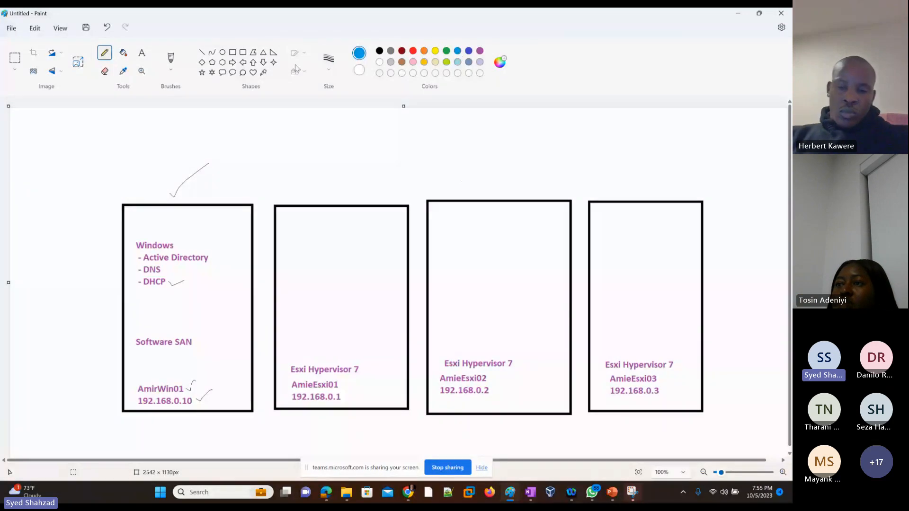
click(232, 52)
drag(466, 243, 504, 298)
click(324, 126)
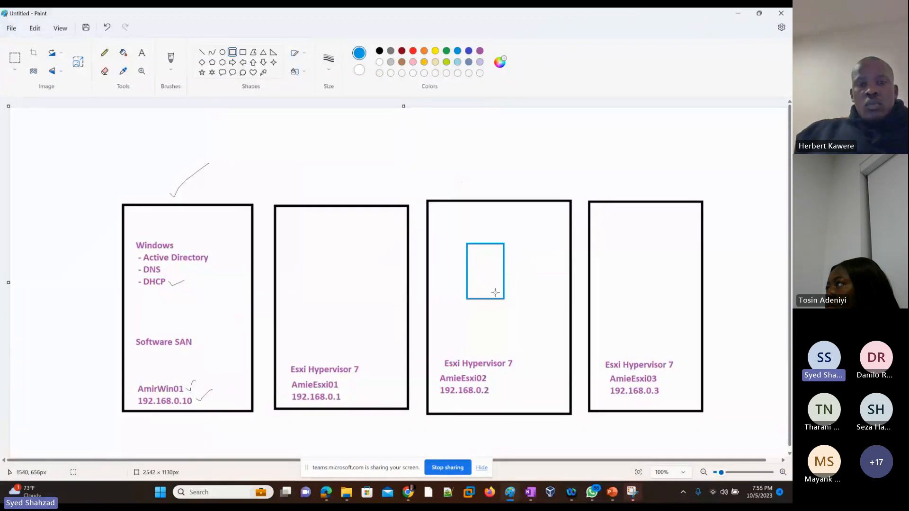
click(106, 54)
click(110, 56)
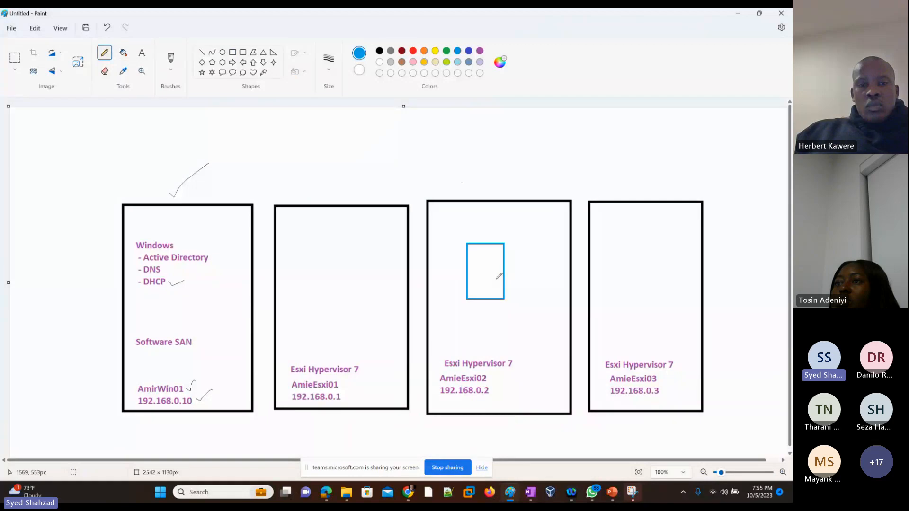
mouse_move(496, 274)
mouse_down()
mouse_move(503, 158)
mouse_move(445, 153)
mouse_move(304, 168)
mouse_move(240, 211)
mouse_move(176, 280)
mouse_up()
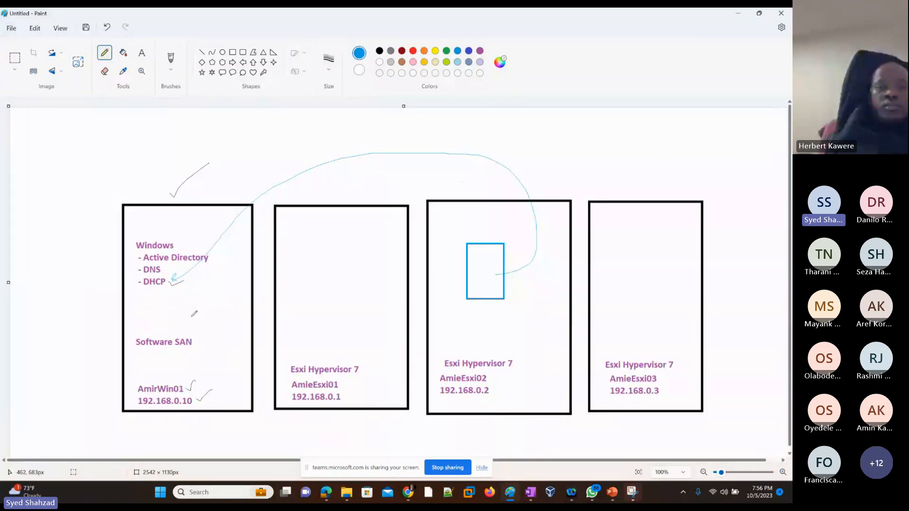
key(ctrl+z)
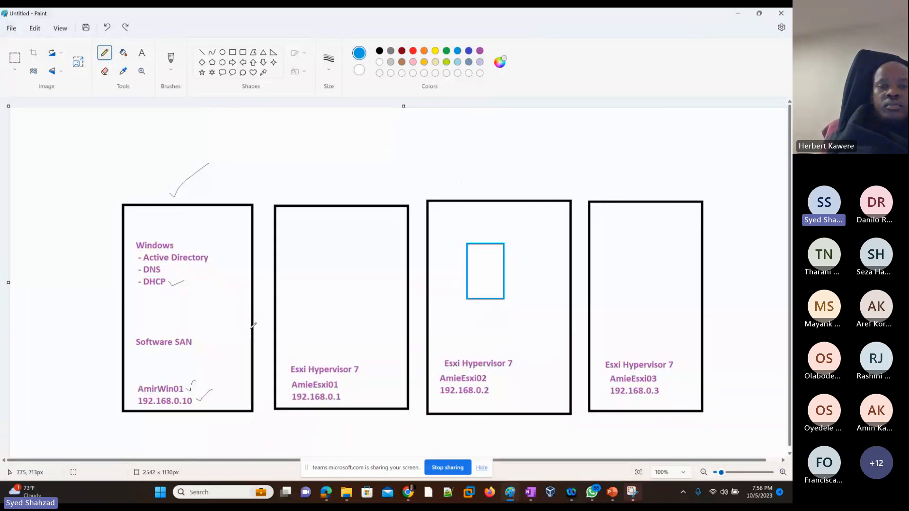
Return to the DHCP New Scope wizard in the virtual machine console
key(alt+Tab)
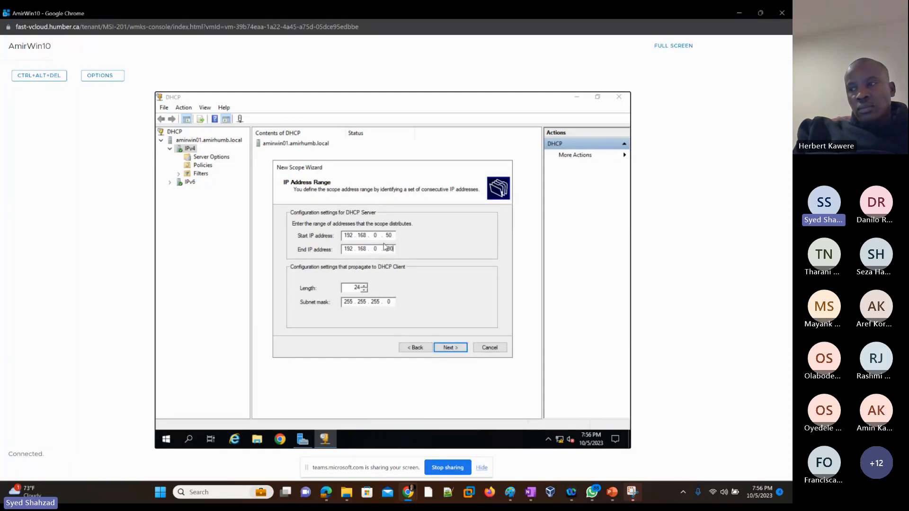
Step back and forth between the New Scope Wizard's IP address range, scope name and exclusions pages to review them
click(450, 349)
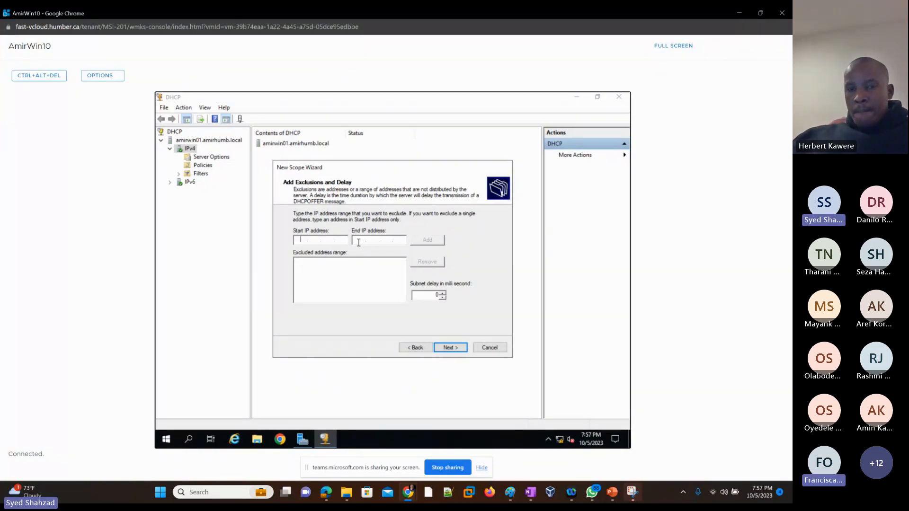
click(416, 350)
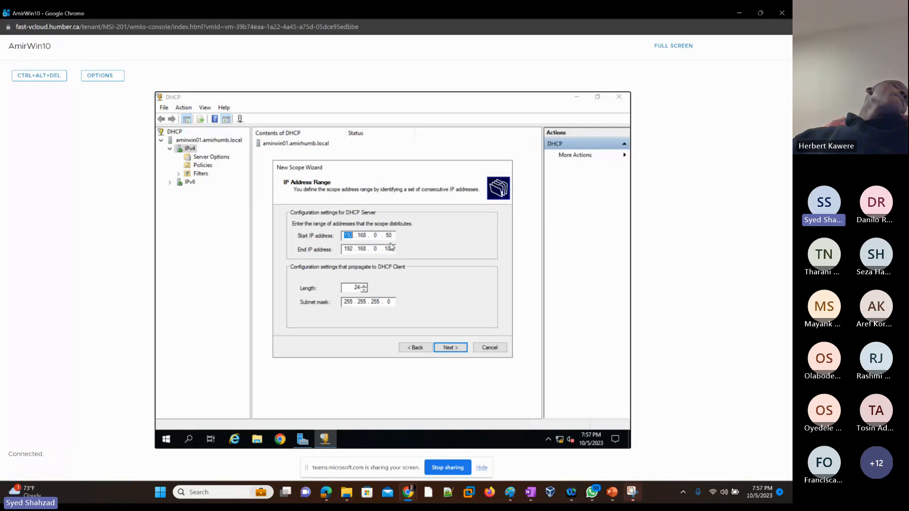
click(449, 348)
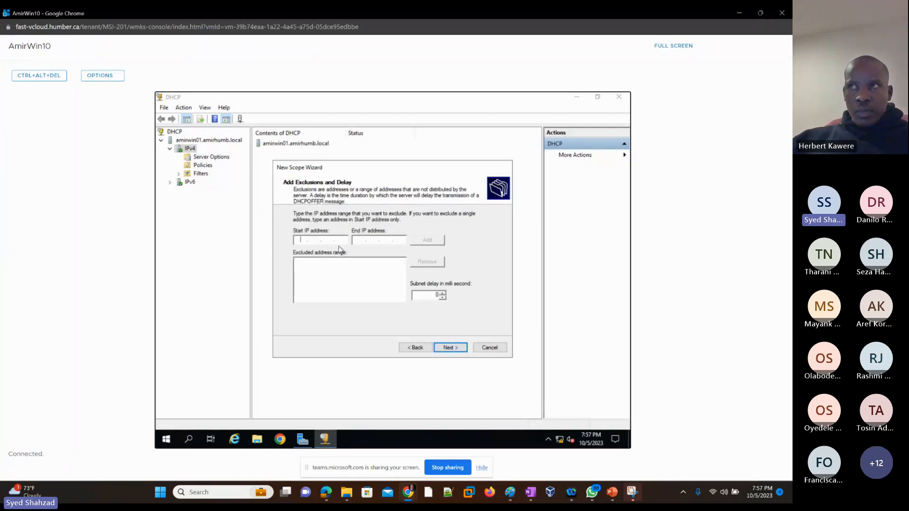
click(416, 348)
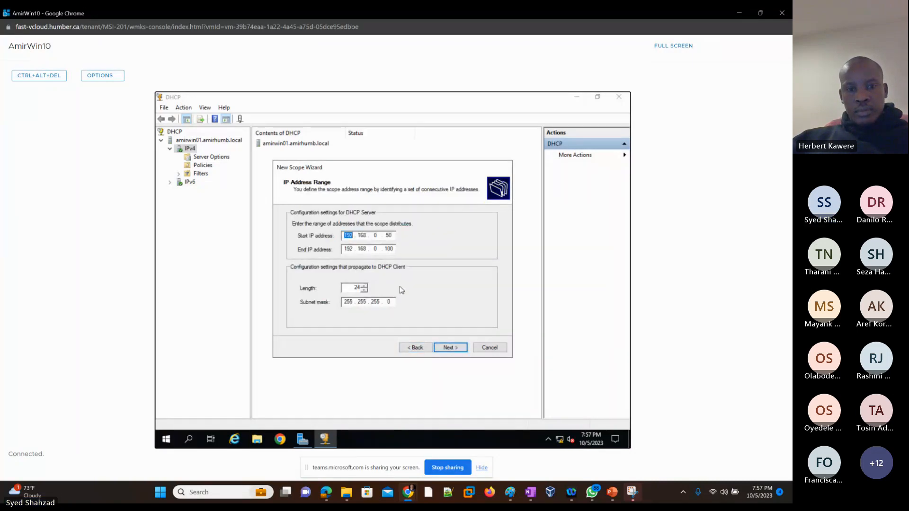
click(410, 349)
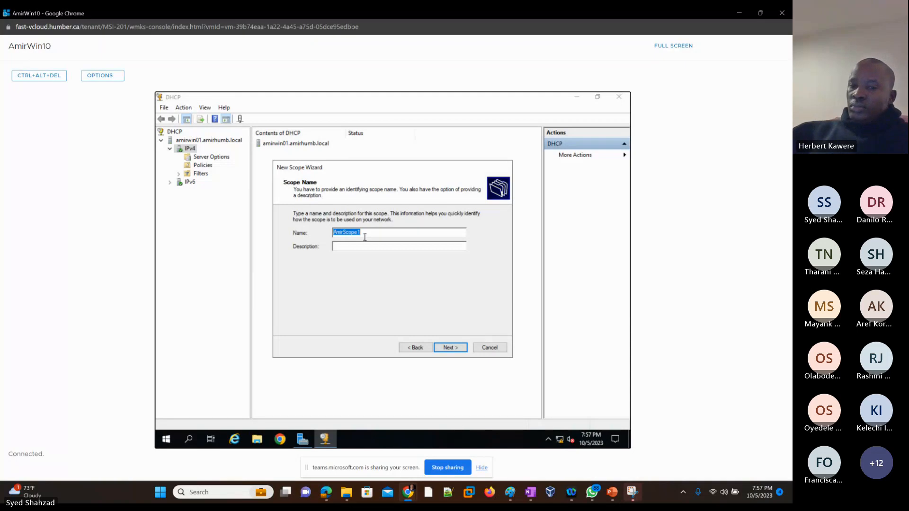
click(449, 347)
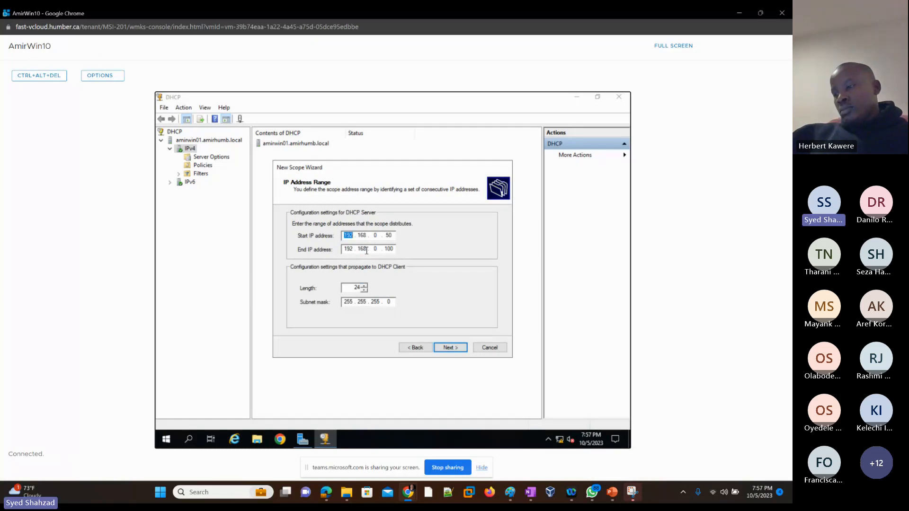
click(450, 349)
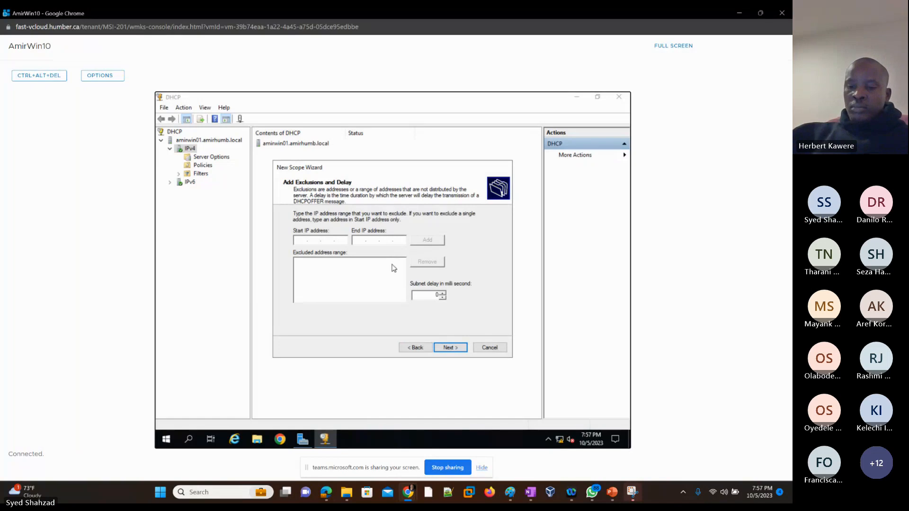
click(345, 241)
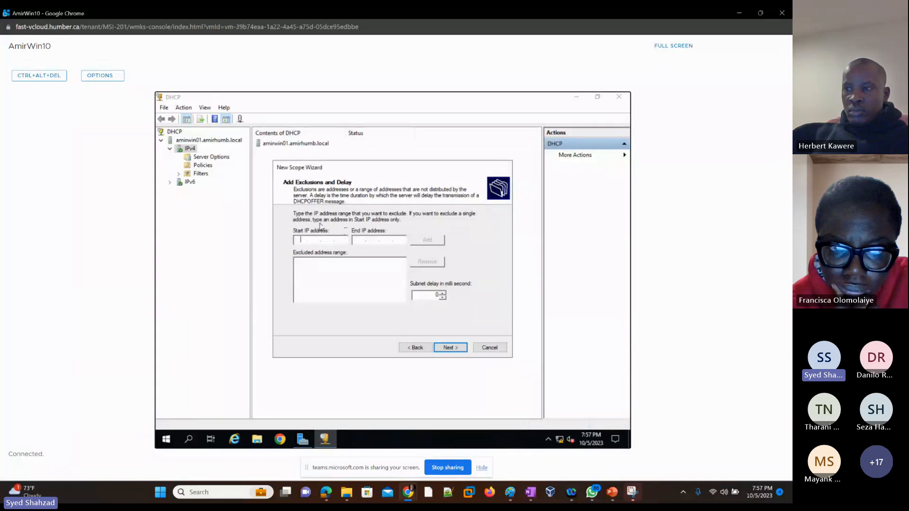
click(410, 347)
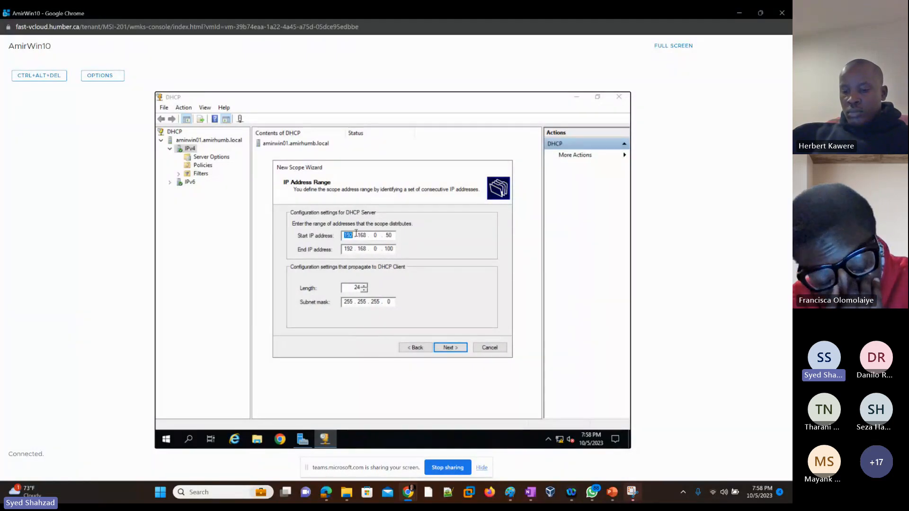
click(449, 347)
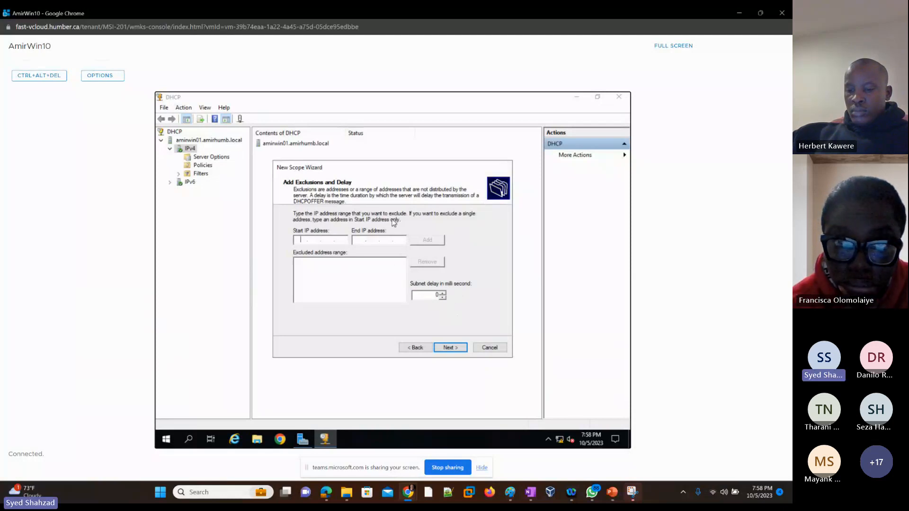
click(408, 349)
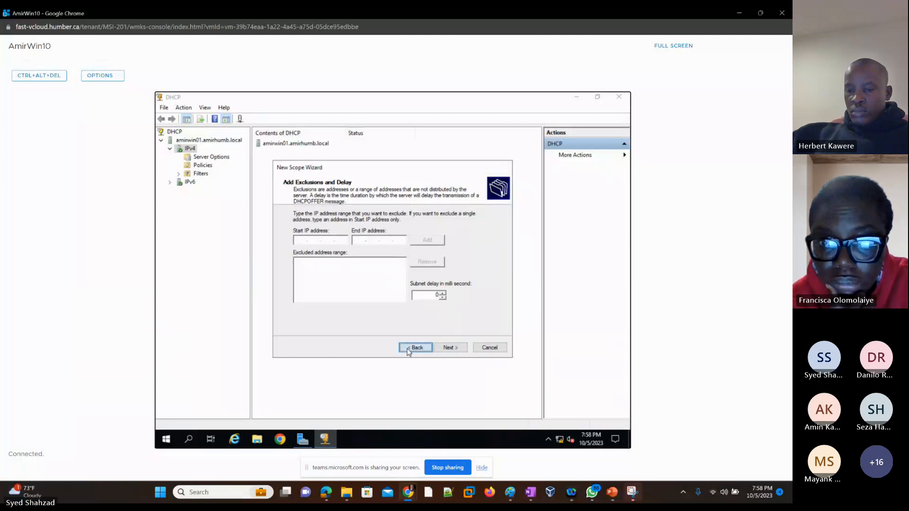
click(450, 349)
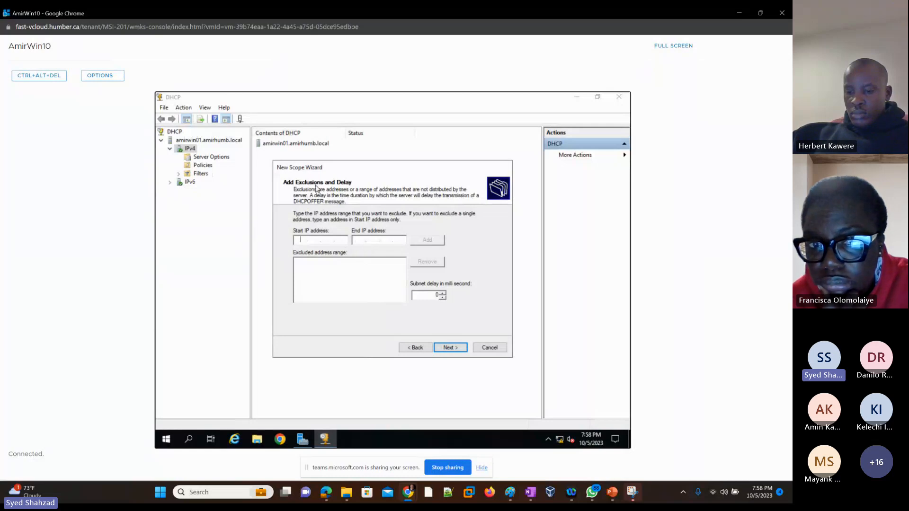
click(412, 347)
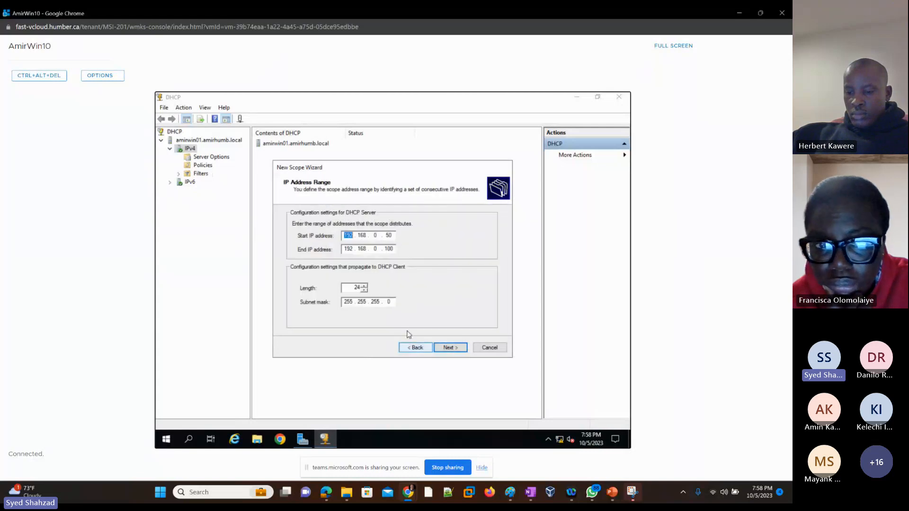
click(446, 350)
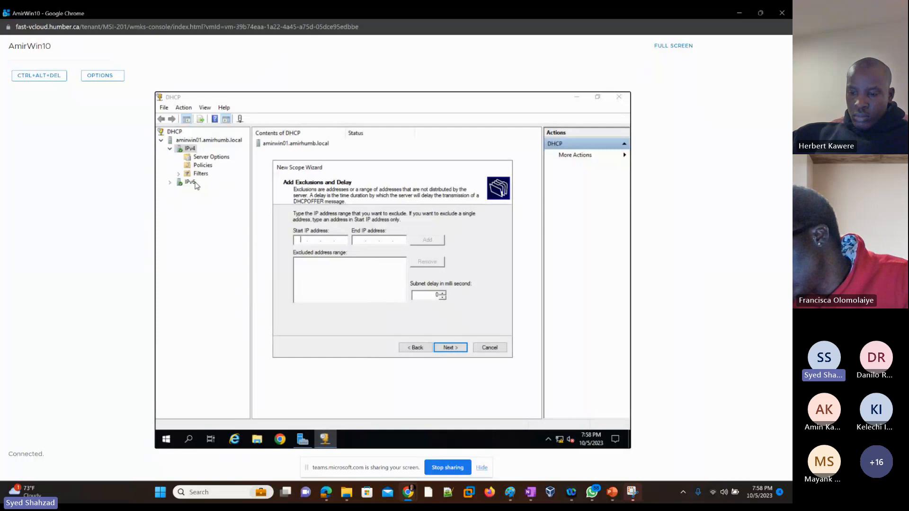
Continue past the exclusions and lease duration pages with defaults and choose to configure the DHCP options now
click(449, 347)
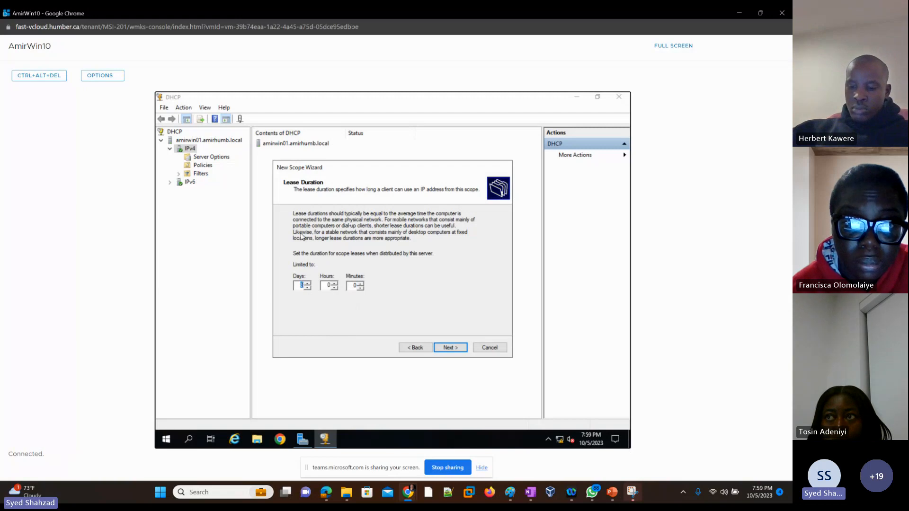
click(449, 348)
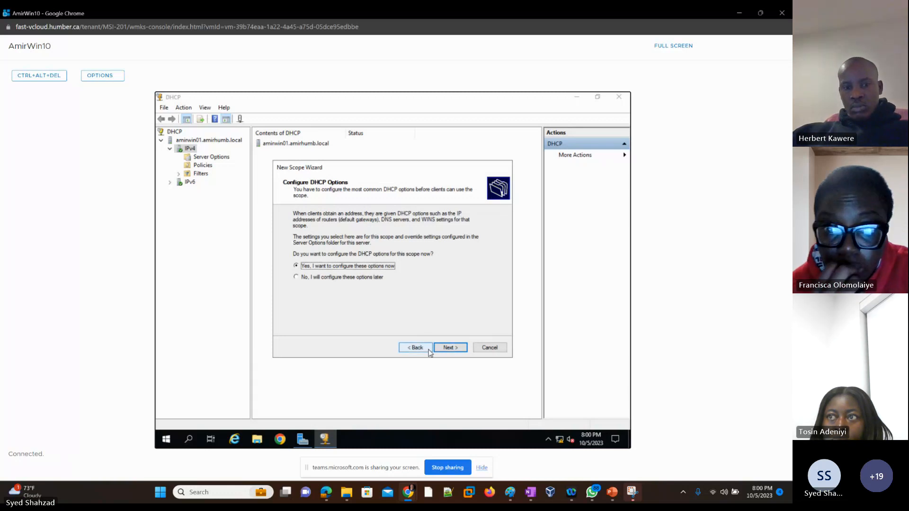
click(450, 347)
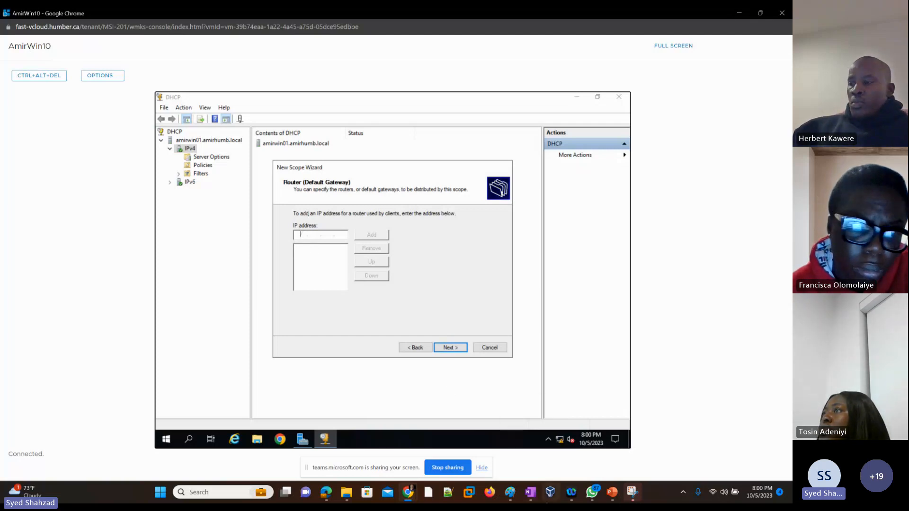
mouse_move(513, 499)
click(494, 438)
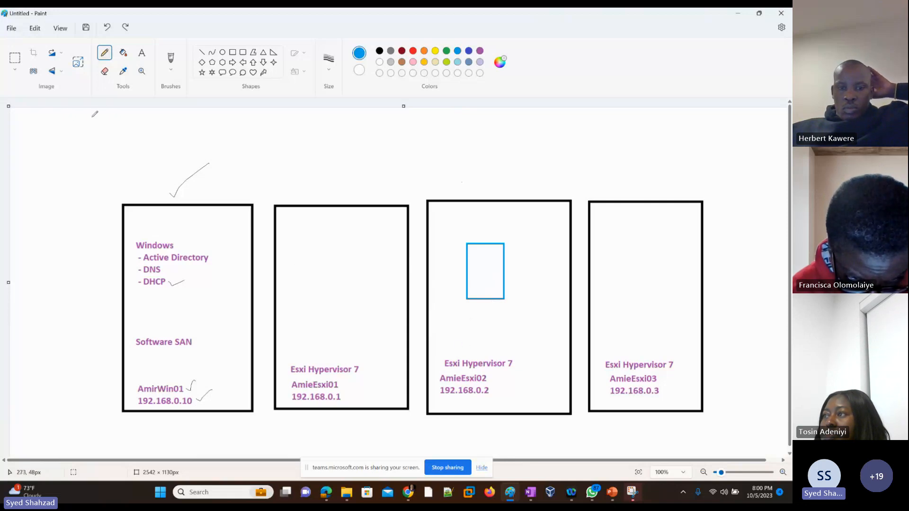
mouse_move(92, 117)
mouse_down()
mouse_move(136, 174)
mouse_move(141, 155)
mouse_up()
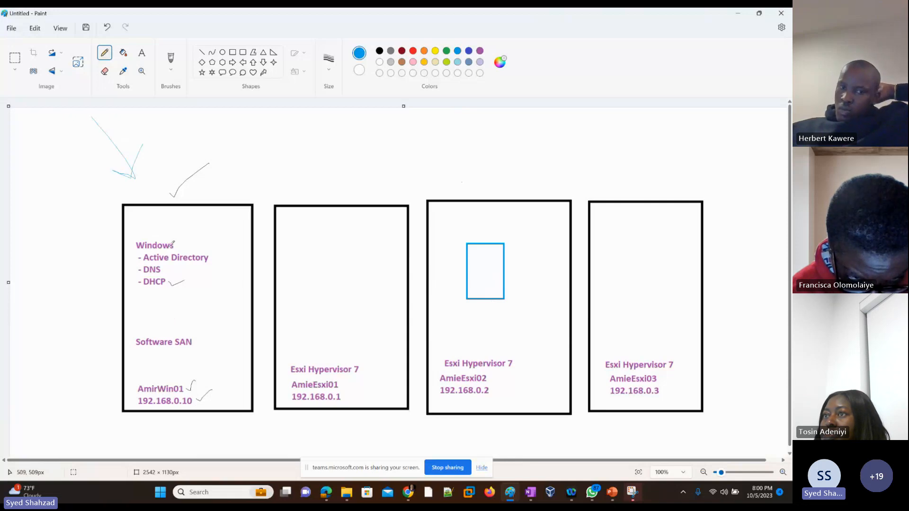
key(ctrl+z)
key(ctrl+z)
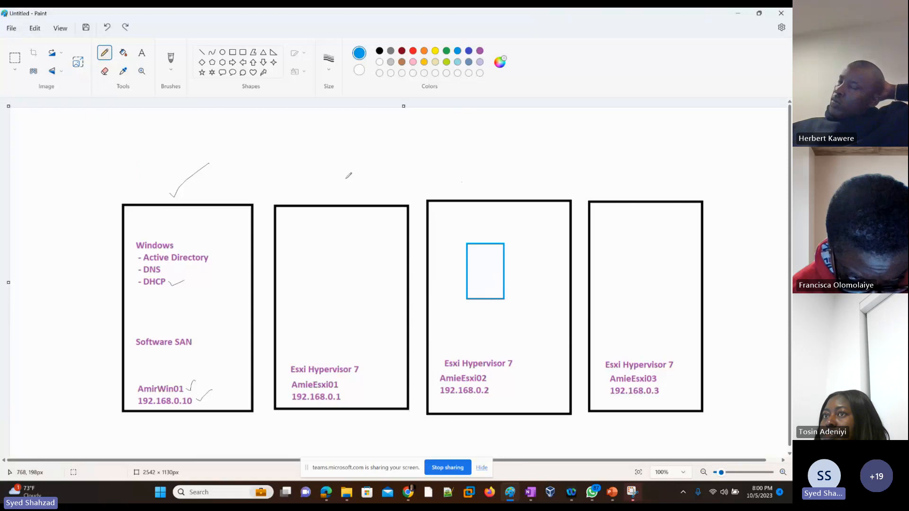
key(alt+Tab)
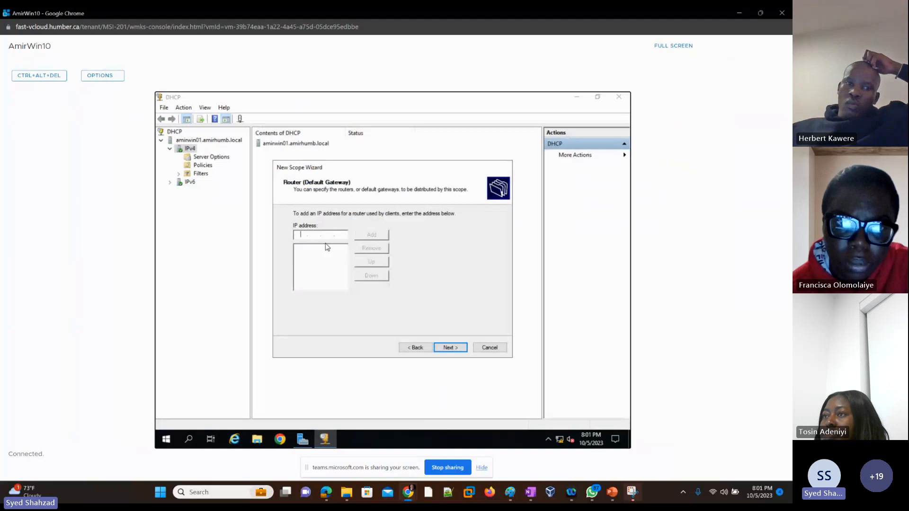
Add 192.168.0.10 as the scope's router (default gateway) address and continue
text(192.)
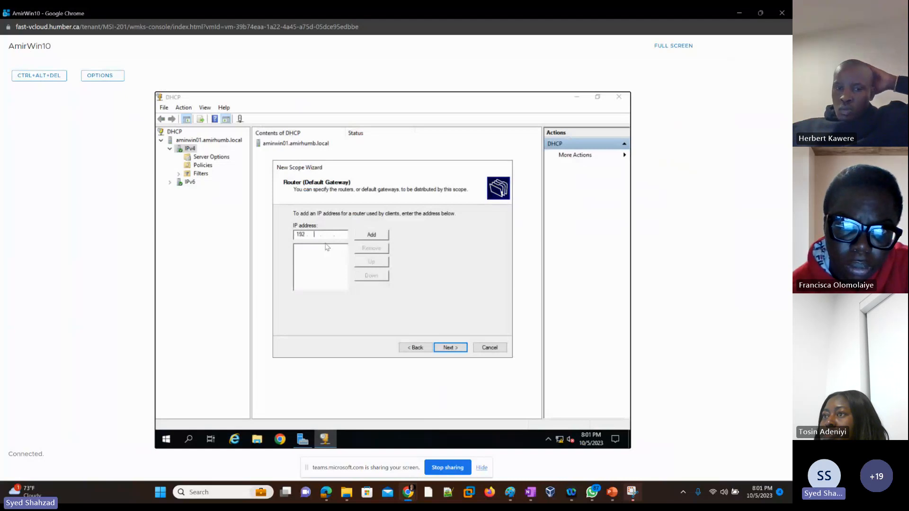
text(168.)
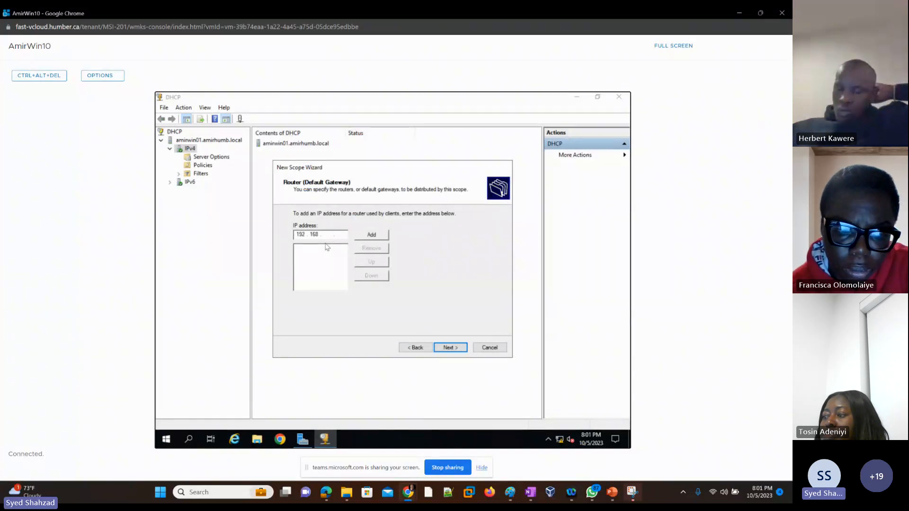
text(0 .)
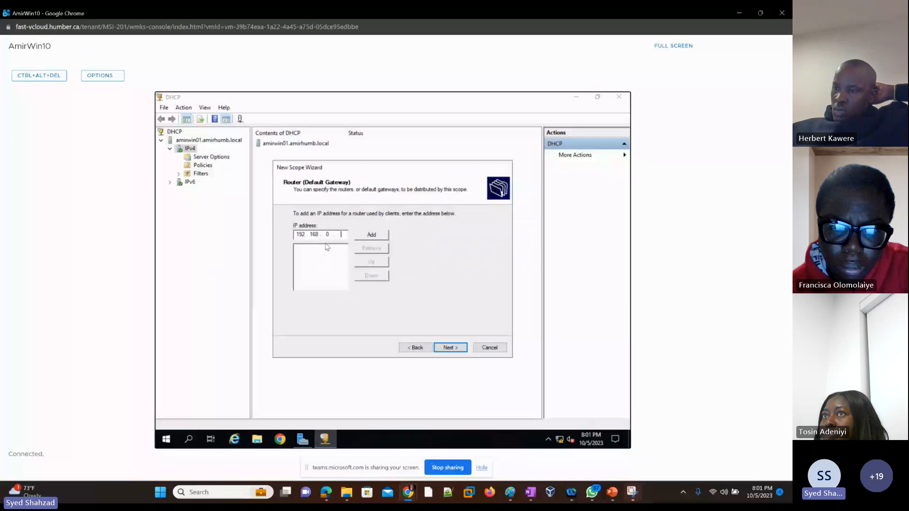
text(10)
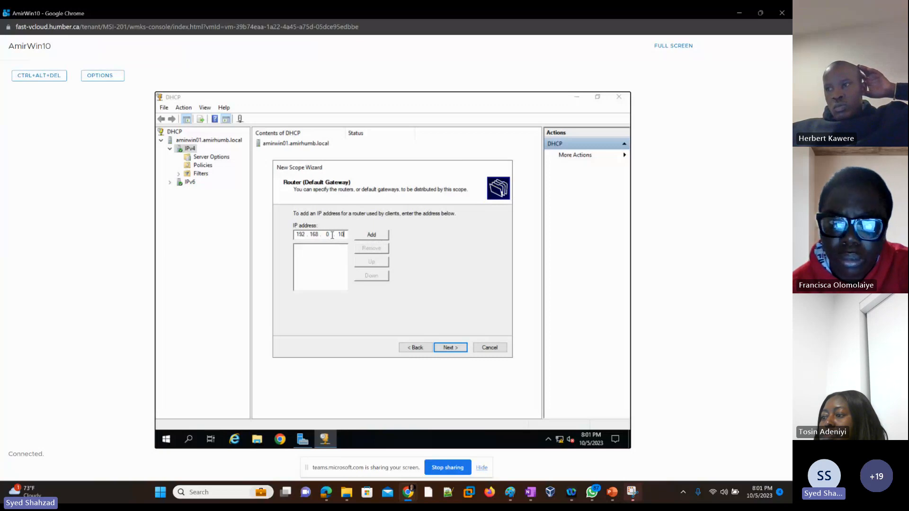
click(371, 235)
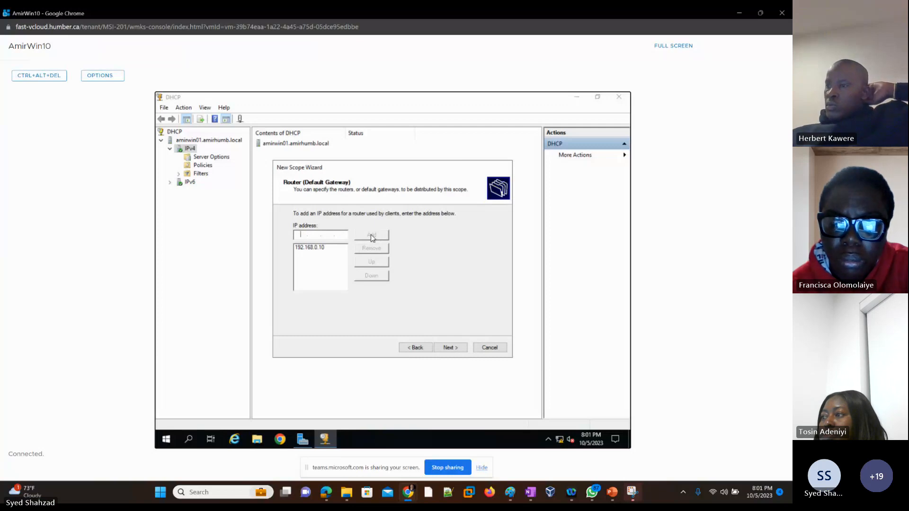
click(456, 350)
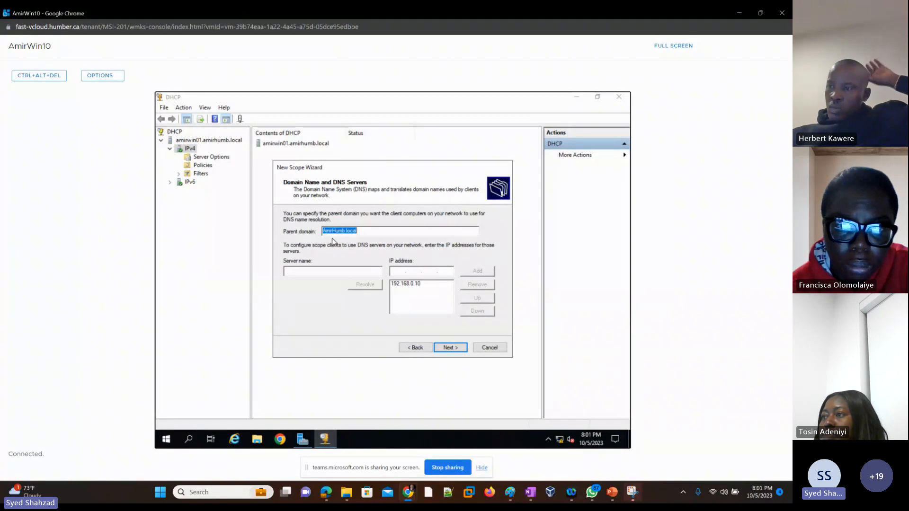
Keep the AmirHumb.local domain and 192.168.0.10 DNS server, skip WINS, activate the scope now and finish the wizard
click(405, 286)
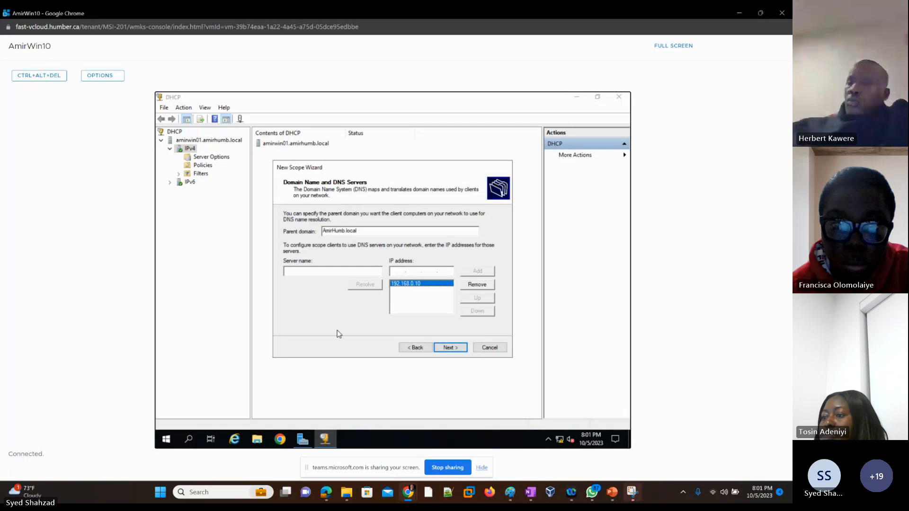
click(454, 350)
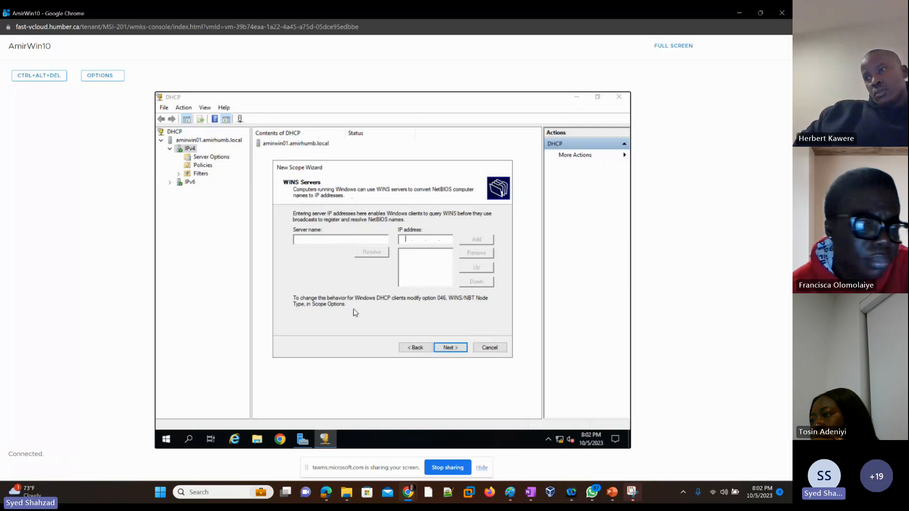
click(448, 348)
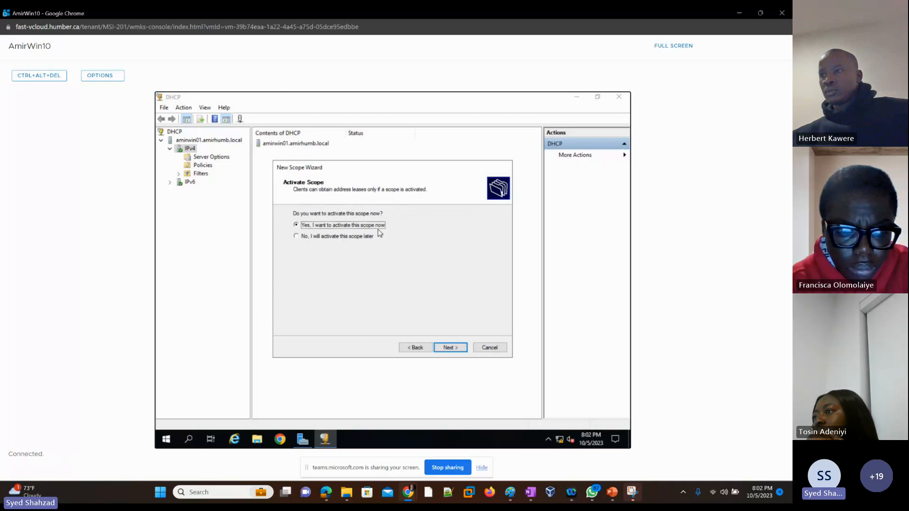
click(453, 349)
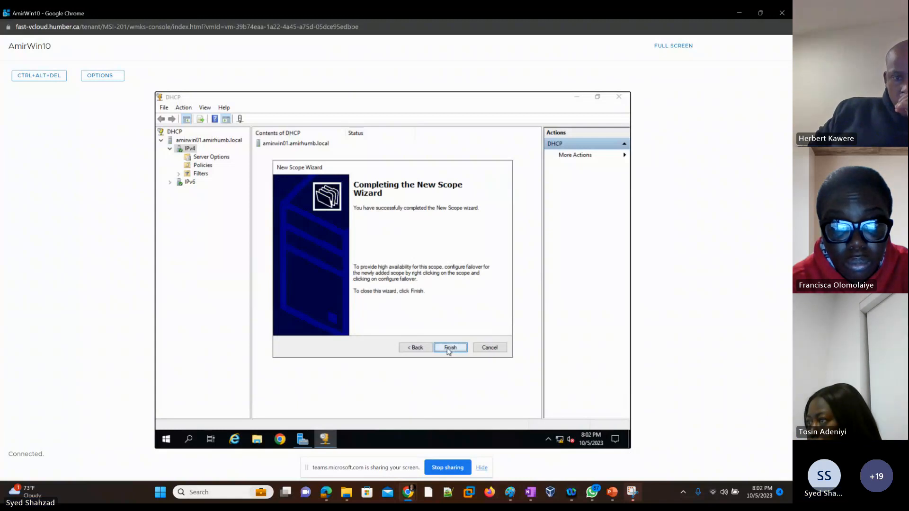
click(450, 349)
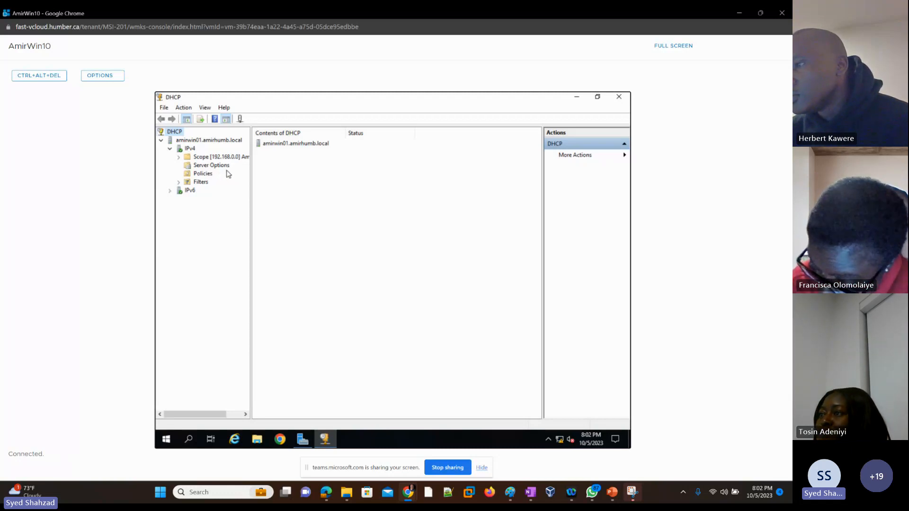
Expand the new 192.168.0.0 scope and inspect its address pool
click(216, 160)
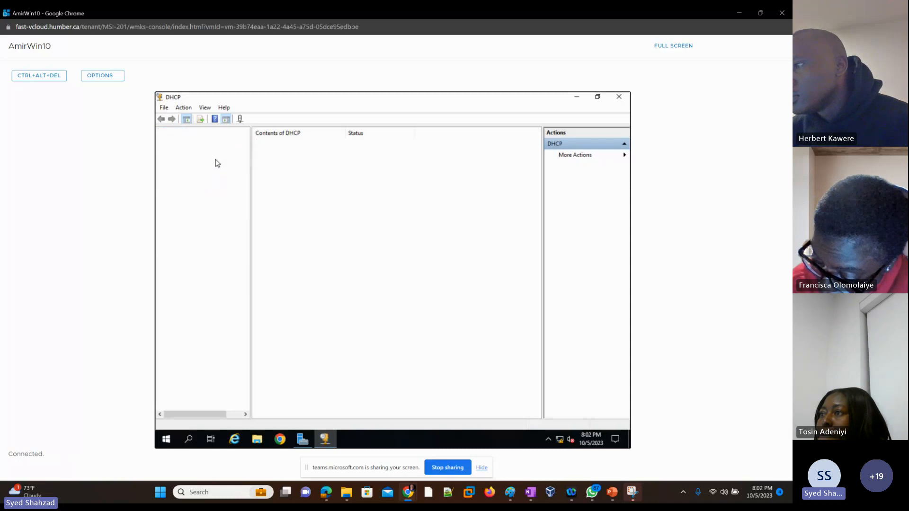
click(218, 166)
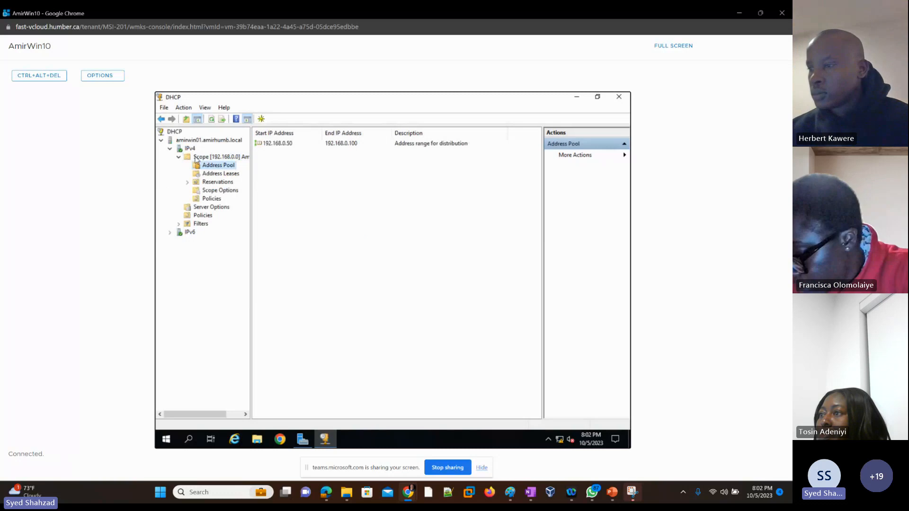
click(179, 156)
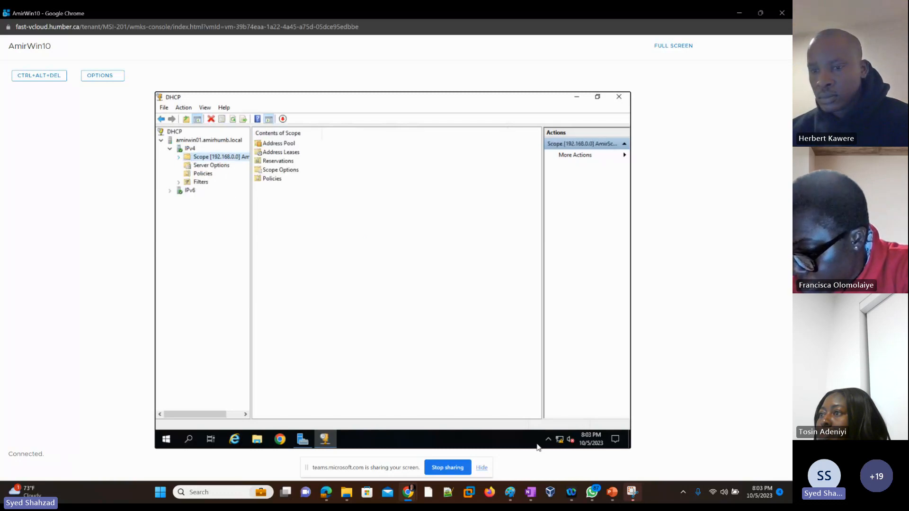
In the lab slides, highlight the Install DHCP checklist lines on slide 7 in green and open slide 10
click(612, 492)
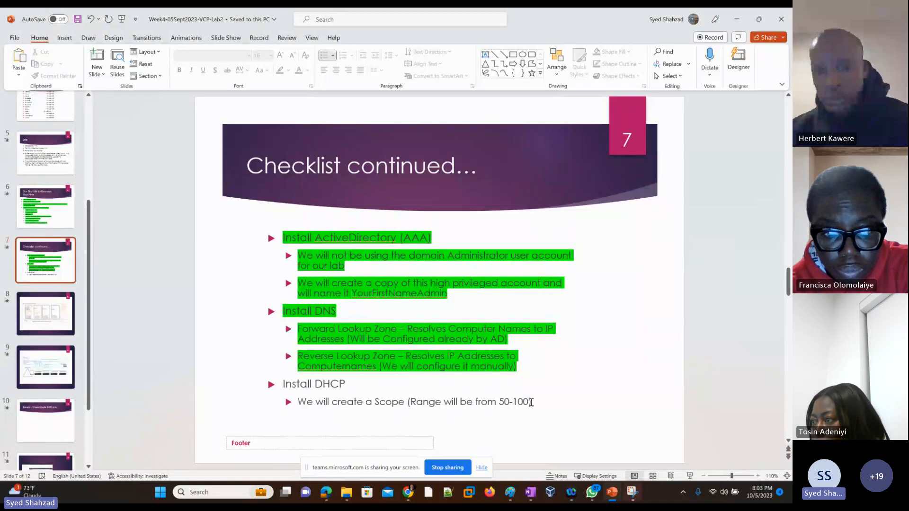
drag(531, 402, 290, 387)
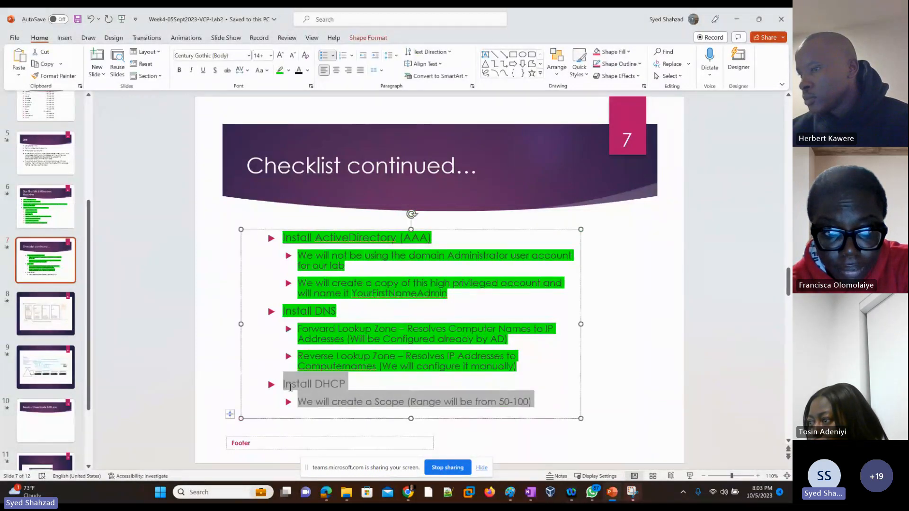
click(361, 371)
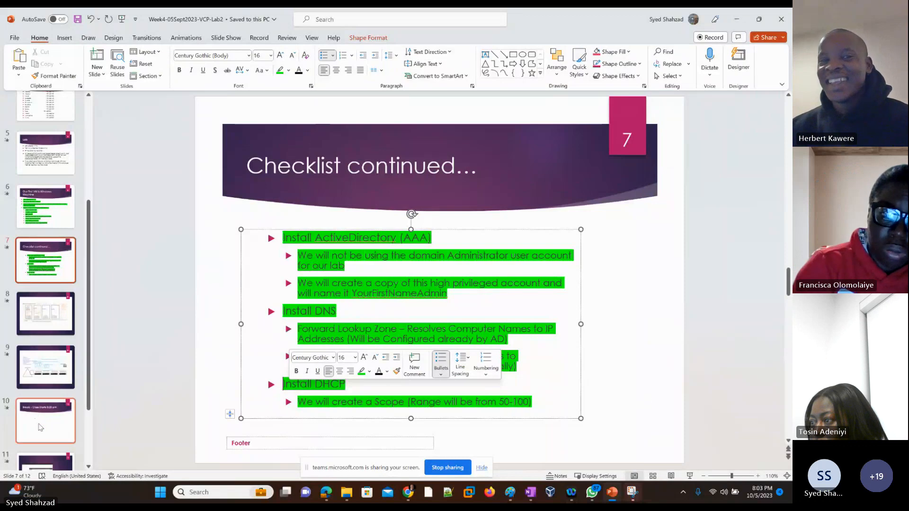
click(61, 406)
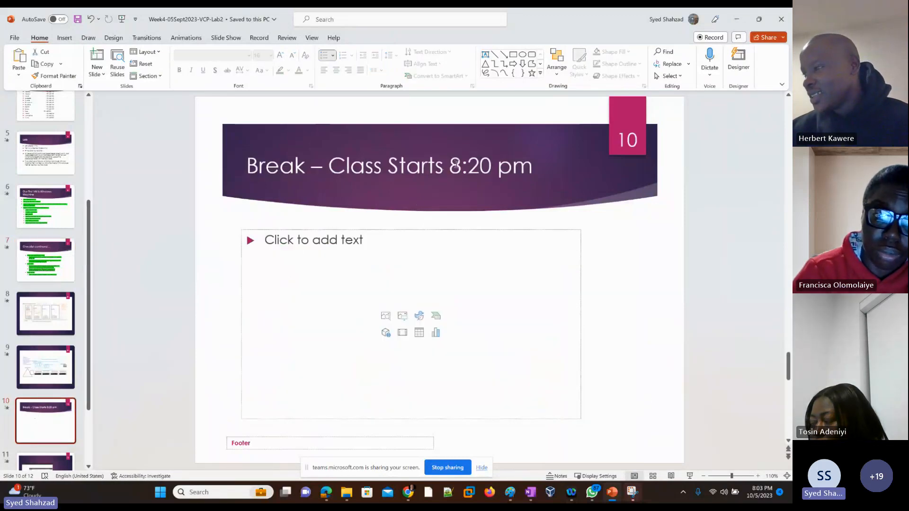
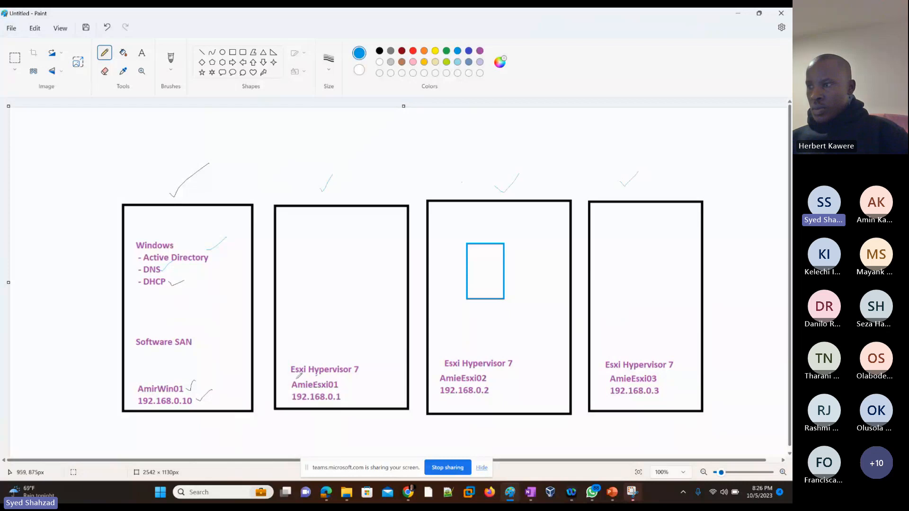
In the lab diagram, underline the second box's Esxi Hypervisor 7 label and tick the box with a check mark
drag(291, 379, 360, 374)
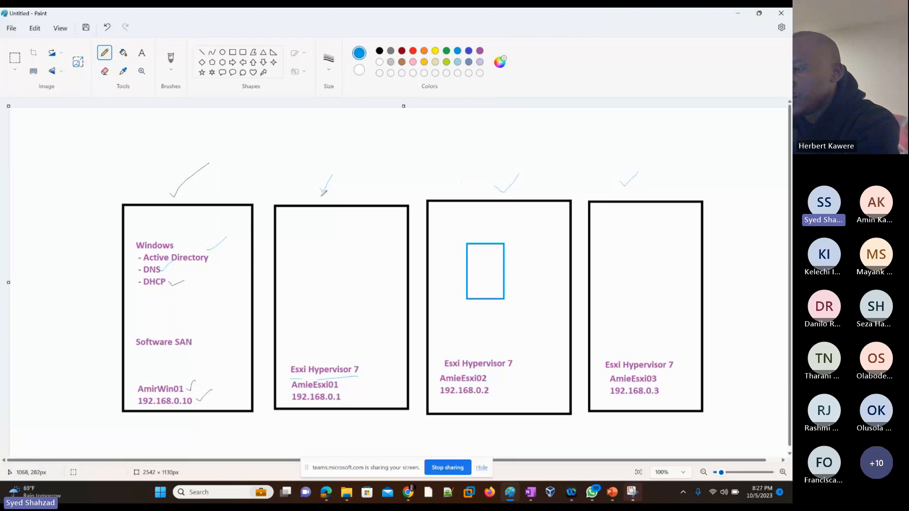
drag(318, 188, 337, 172)
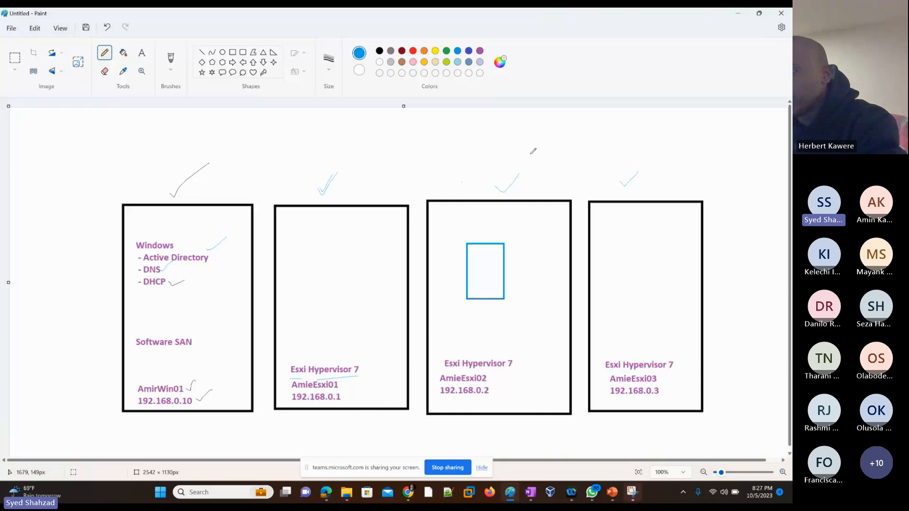
Switch to the VMware Cloud Director browser window
key(super+shift+s)
key(alt+Tab)
key(alt+Tab)
key(alt+Tab)
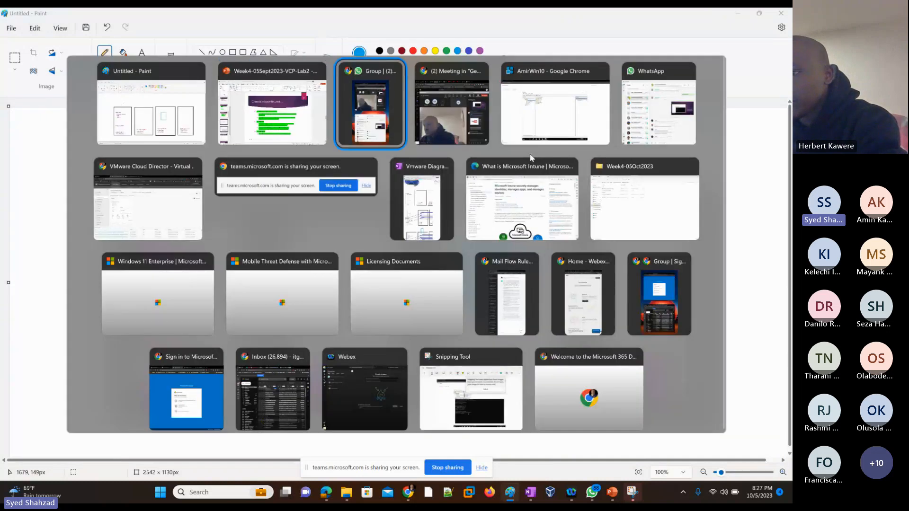
key(alt+Tab)
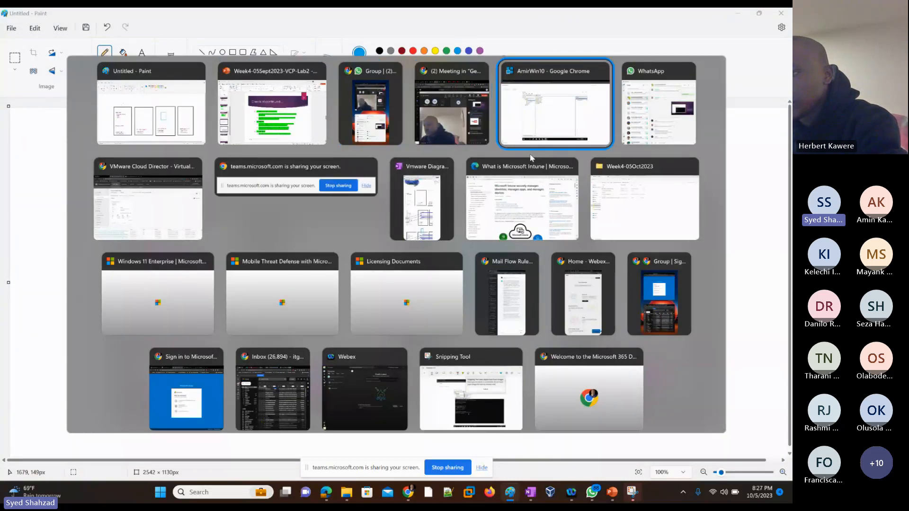
key(alt+Tab)
key(alt+Tab)
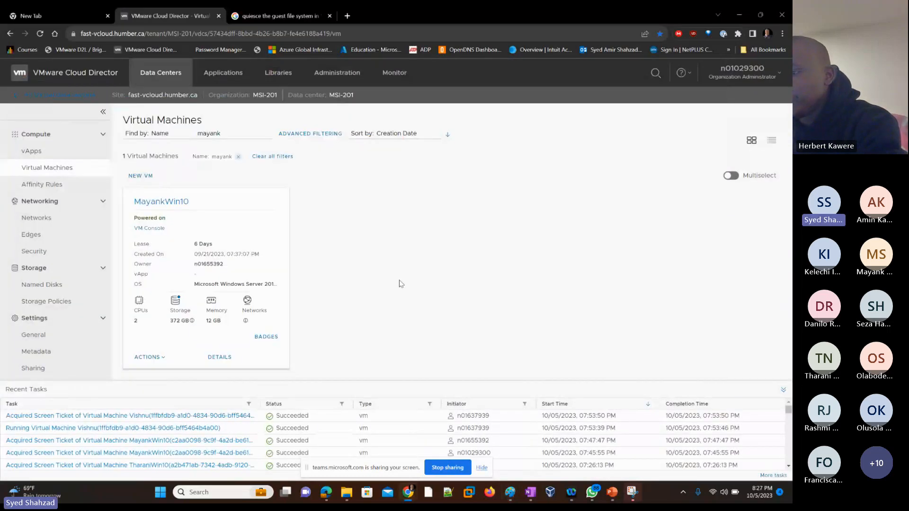
Filter the virtual machines list by the name amir
double_click(208, 133)
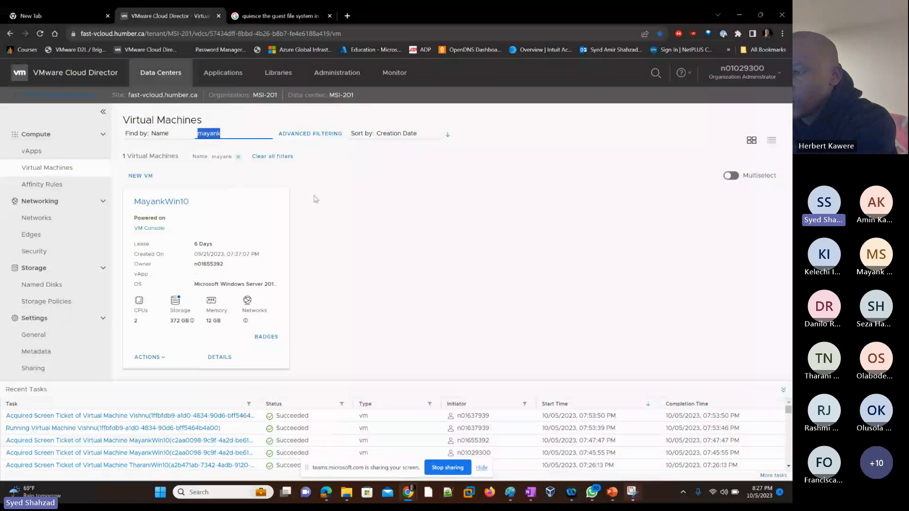
text(amir)
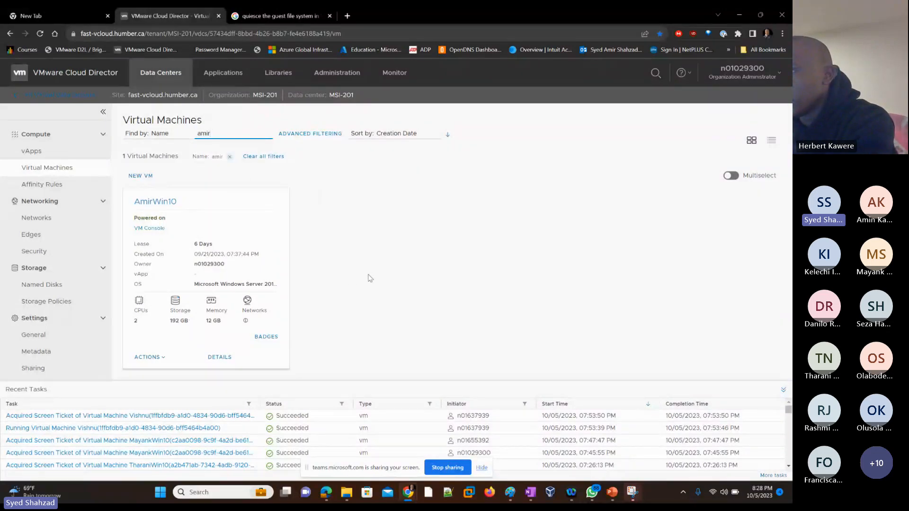
click(353, 289)
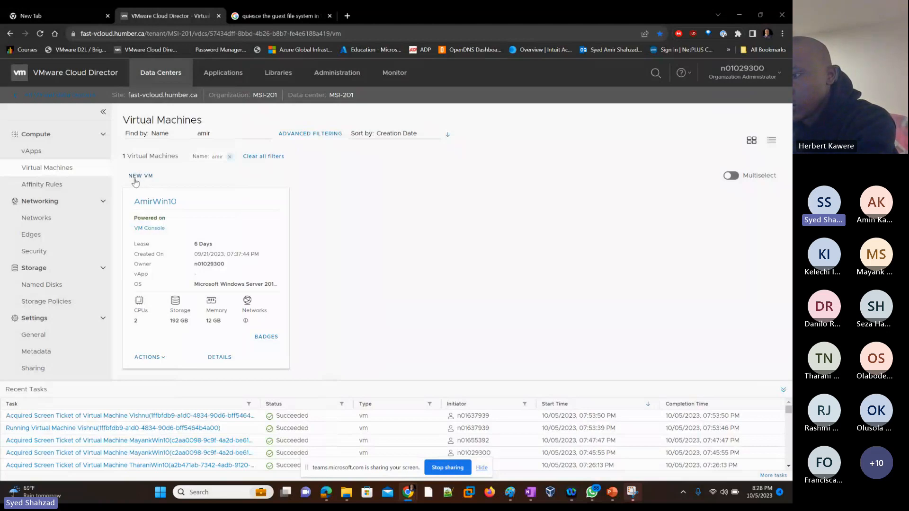
Start creating a new VM and name it AmirEsxi01
click(135, 180)
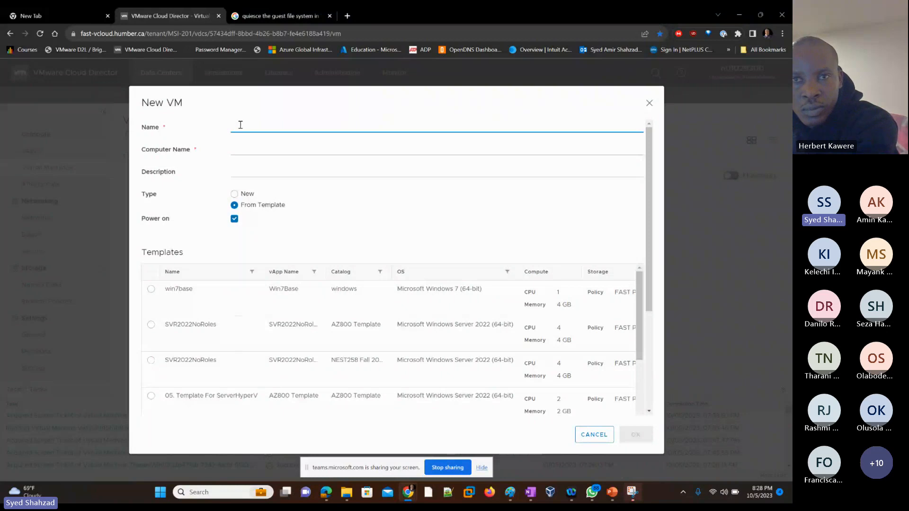
text(Amir)
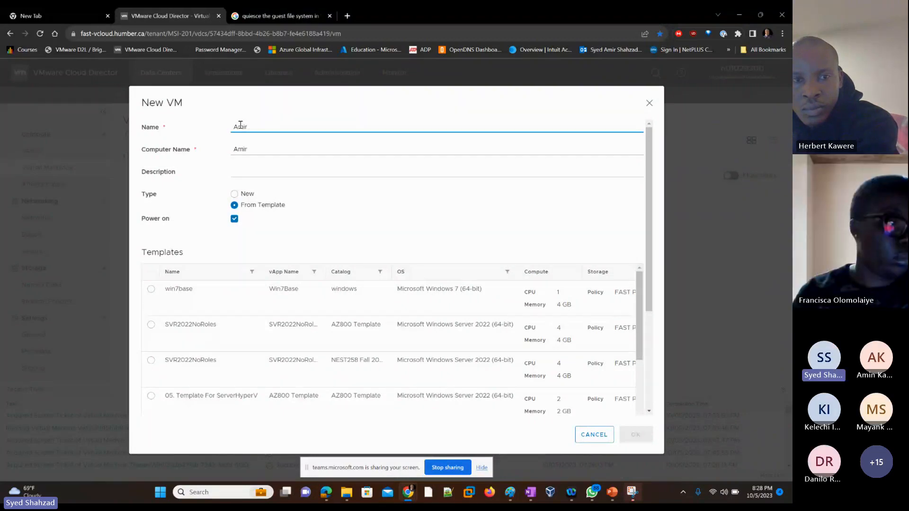
text(Es)
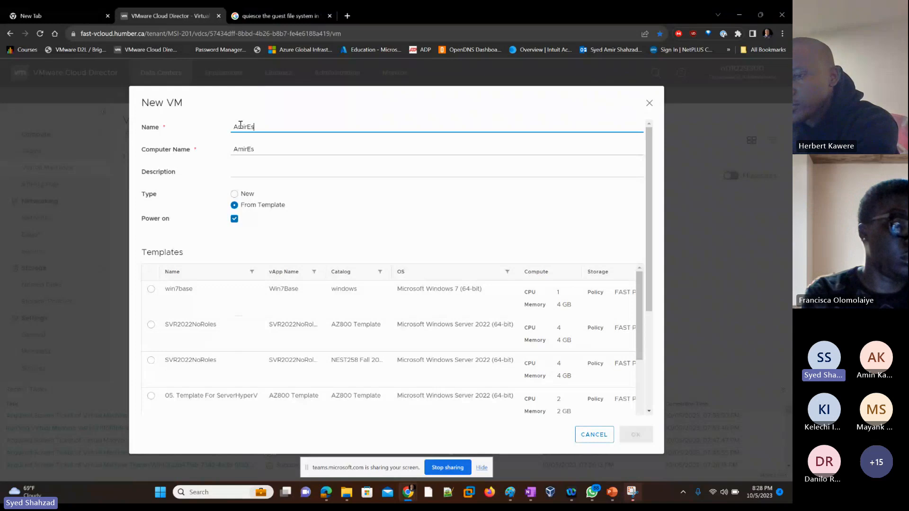
text(xi01)
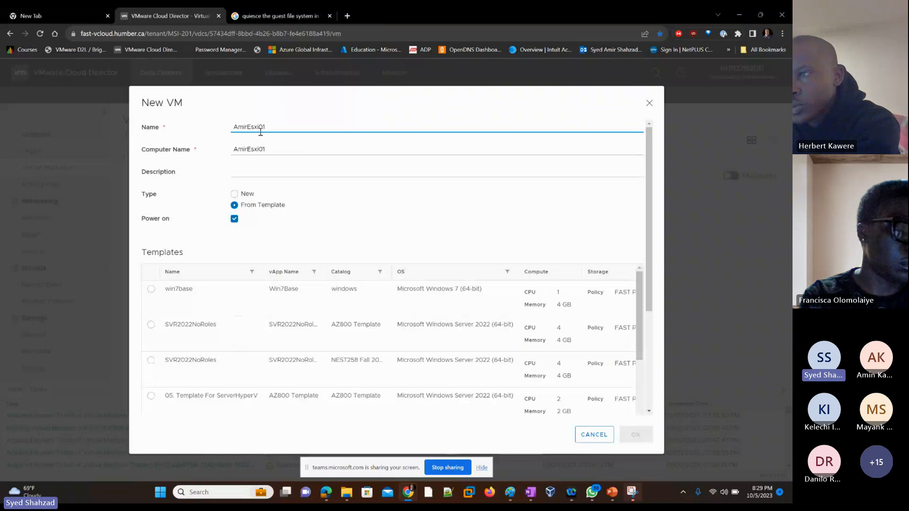
Set the new VM's type to New instead of From Template
drag(268, 124, 232, 128)
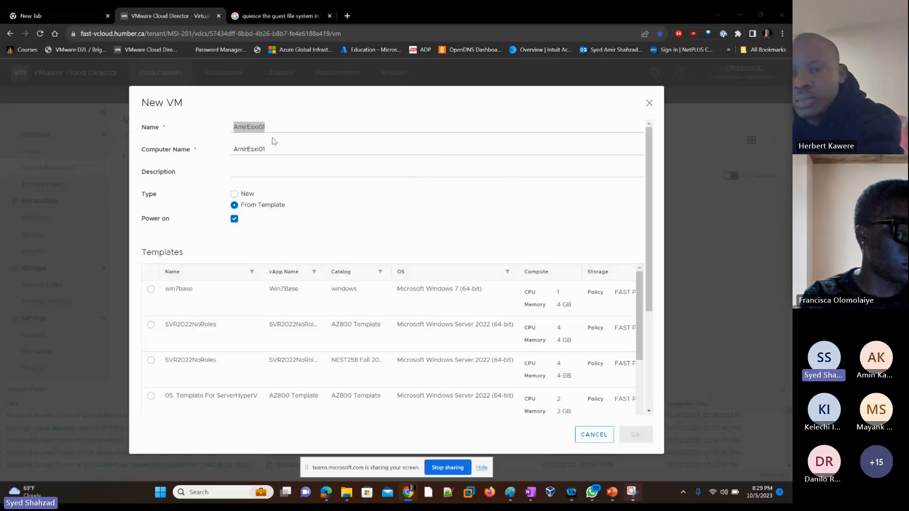
click(267, 173)
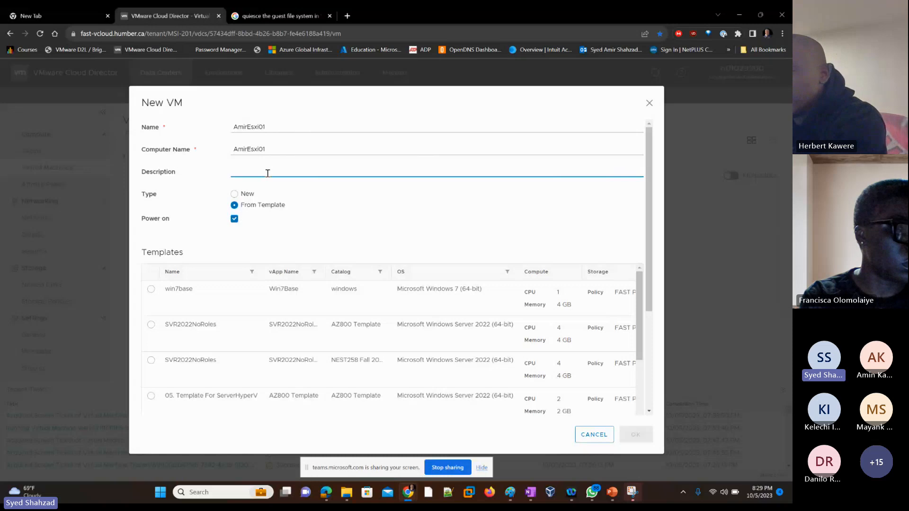
click(235, 195)
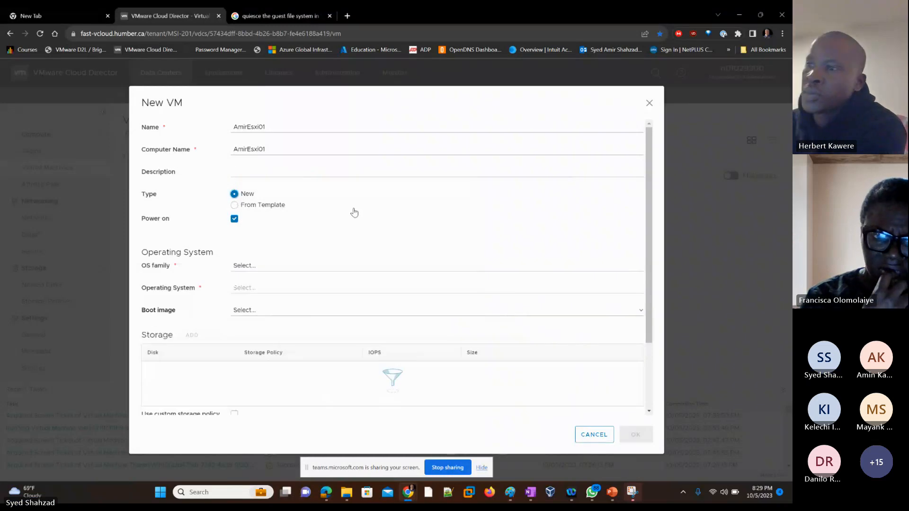
Choose Other as the VM's OS family
scroll(355, 212, down, 1)
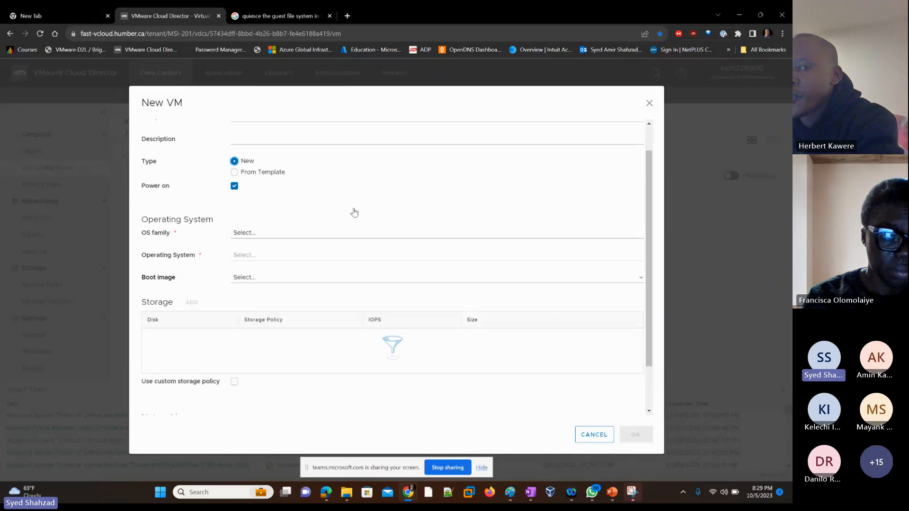
scroll(354, 213, down, 1)
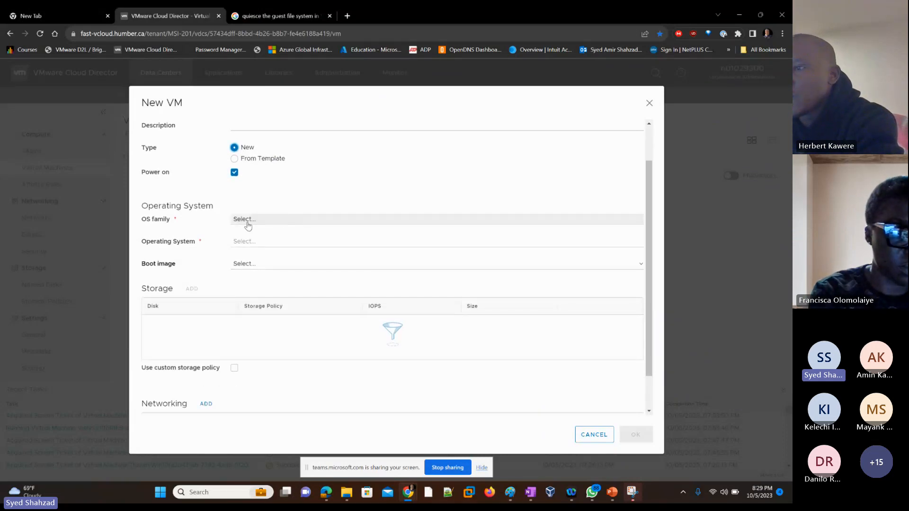
click(279, 223)
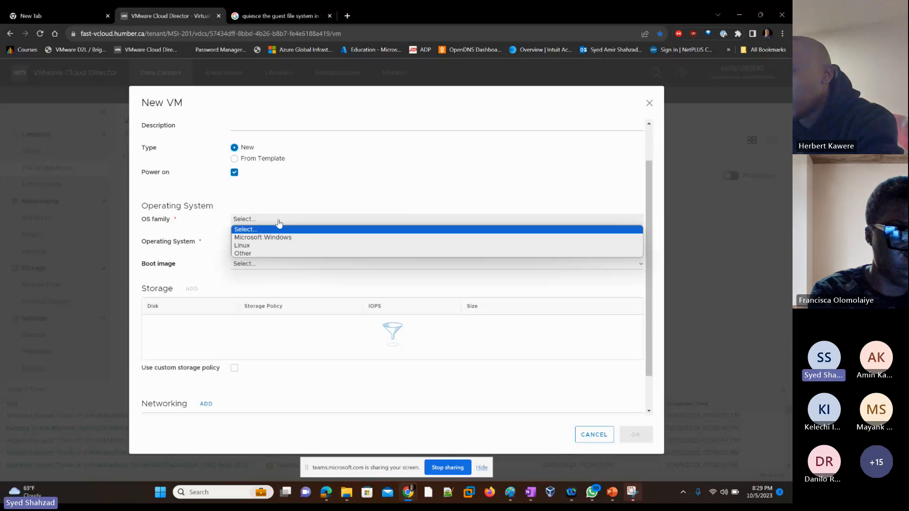
click(270, 255)
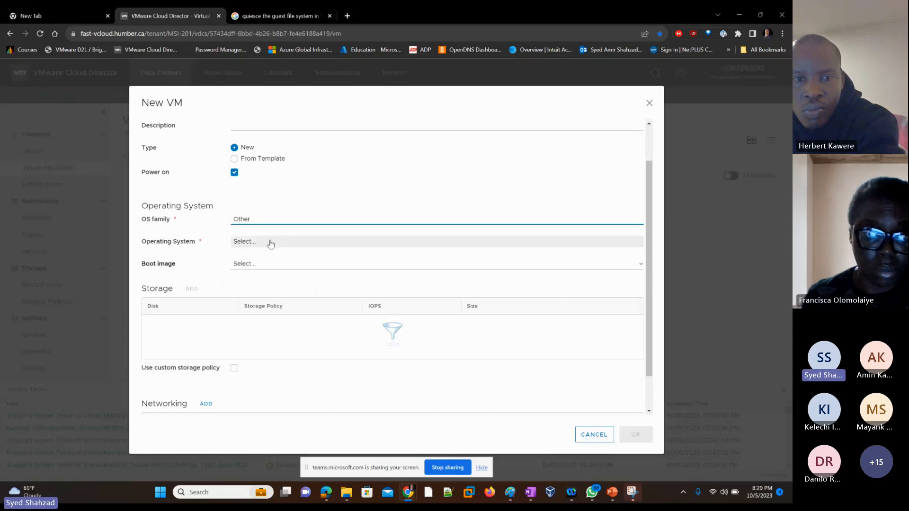
Set the VM's operating system to VMware ESXi 6.x
click(273, 243)
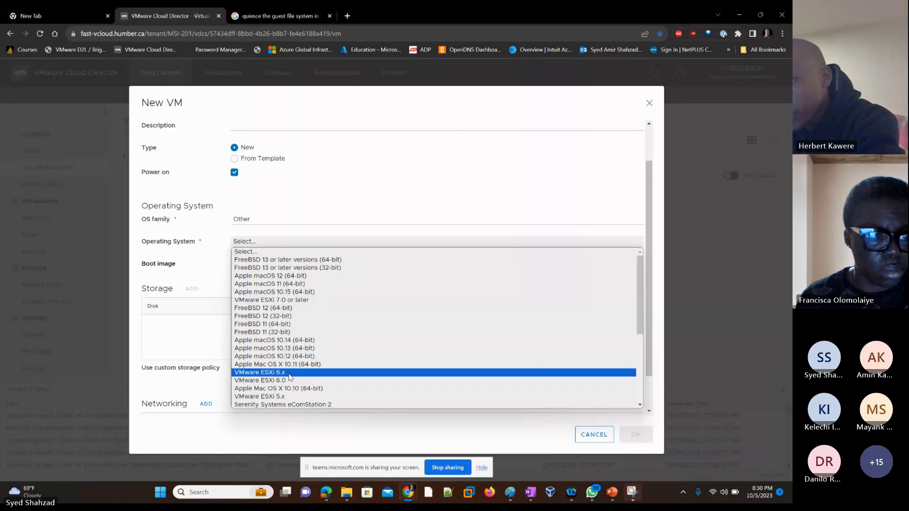
click(290, 376)
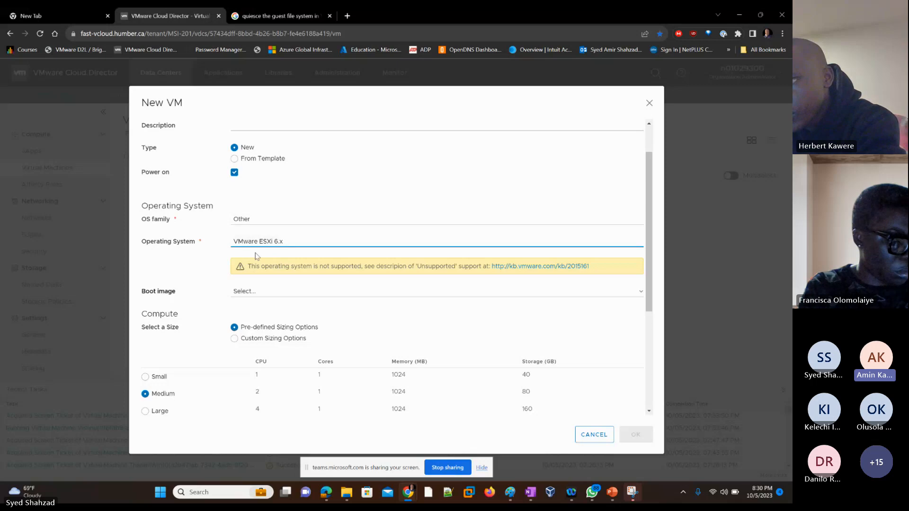
Change the VM's operating system to VMware ESXi 7.0 or later
click(264, 243)
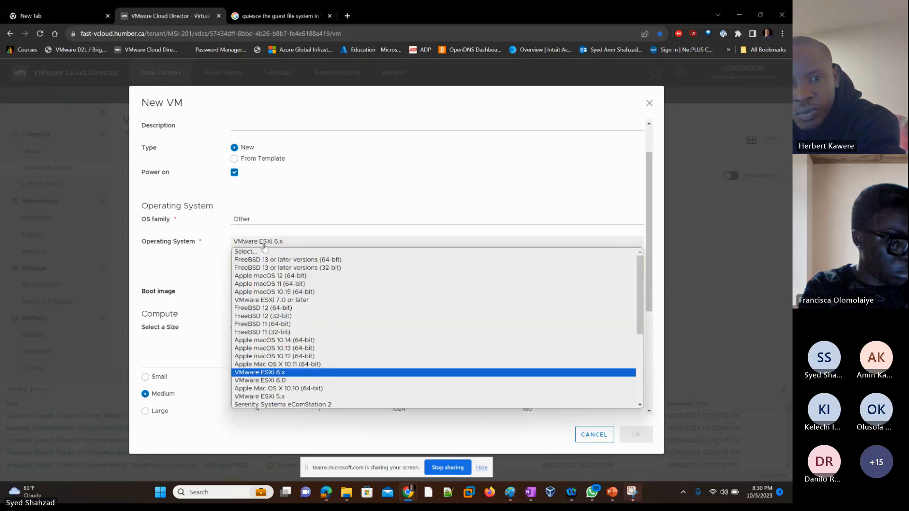
scroll(279, 383, down, 3)
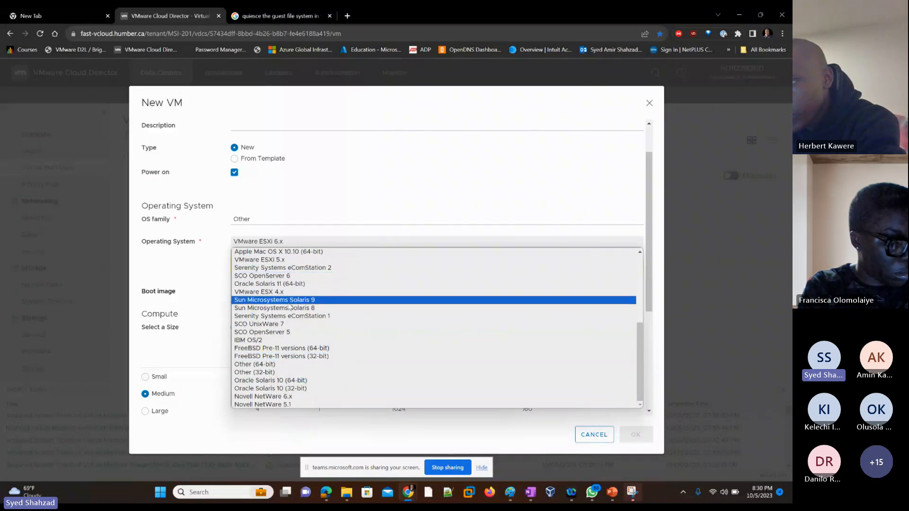
scroll(297, 277, up, 4)
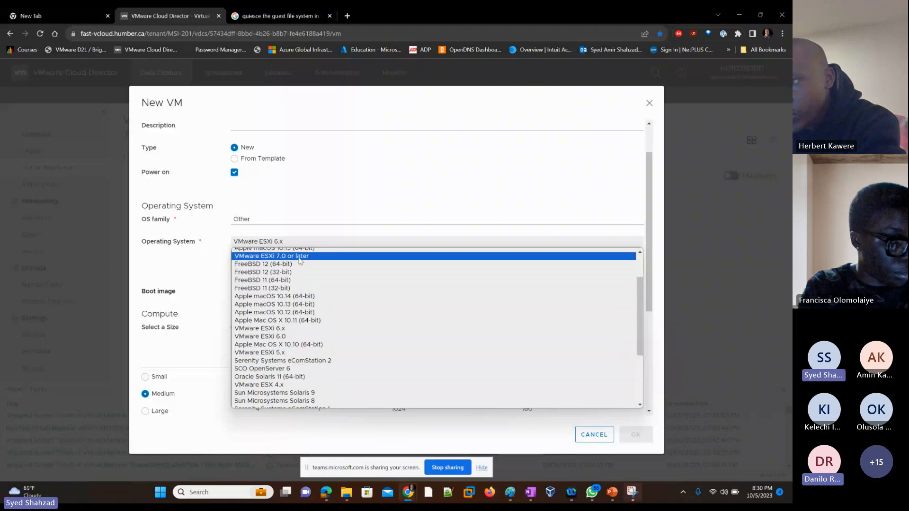
scroll(305, 280, up, 2)
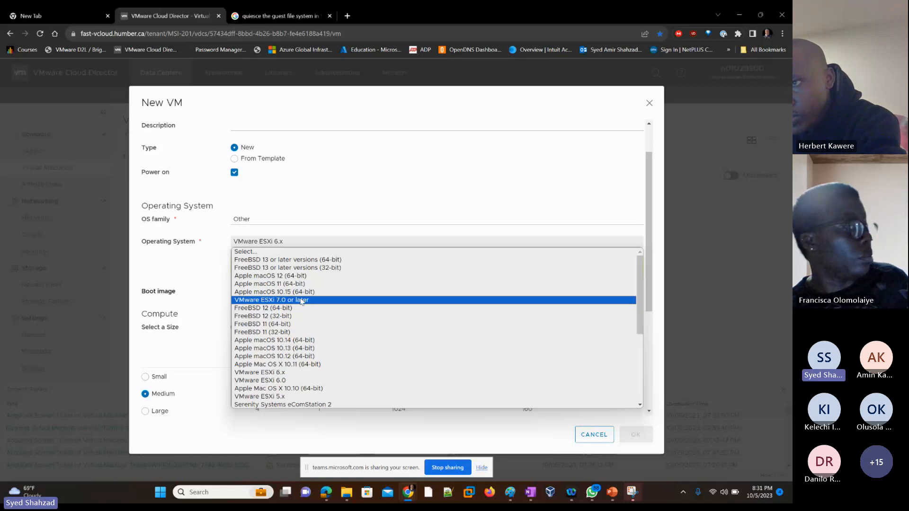
click(301, 301)
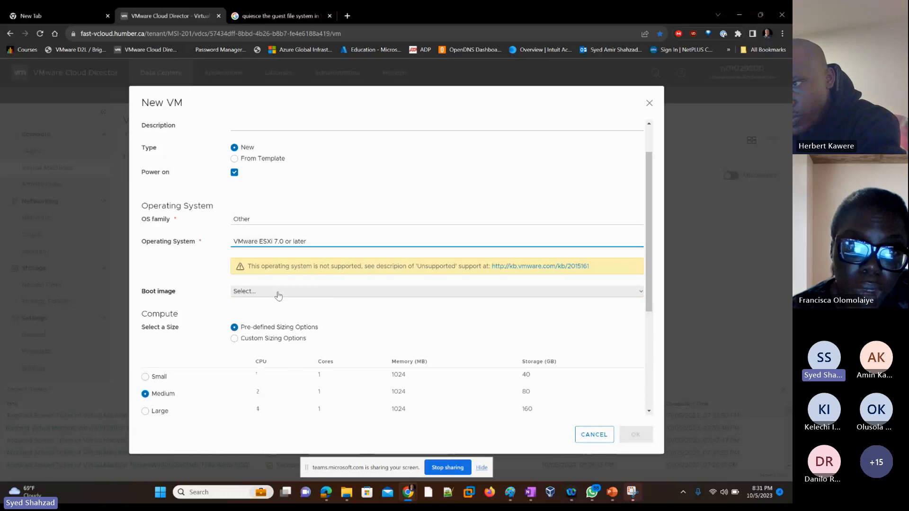
click(292, 242)
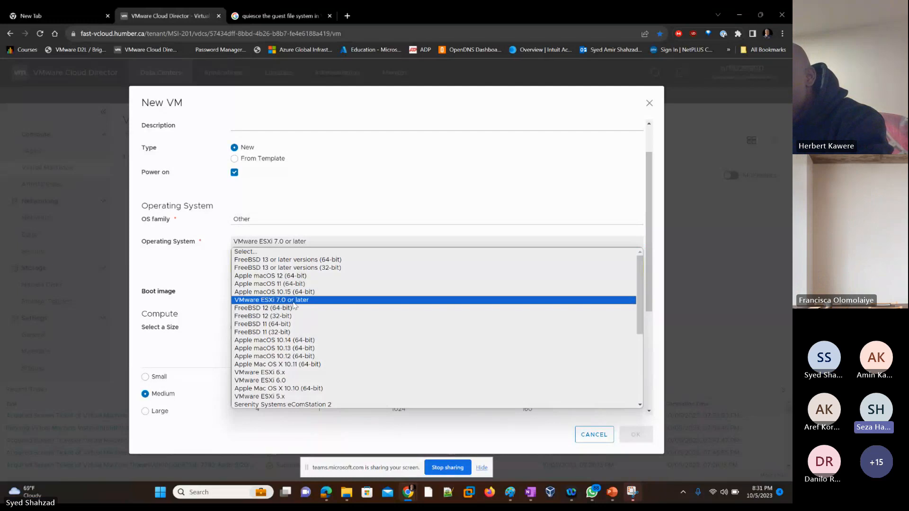
click(293, 301)
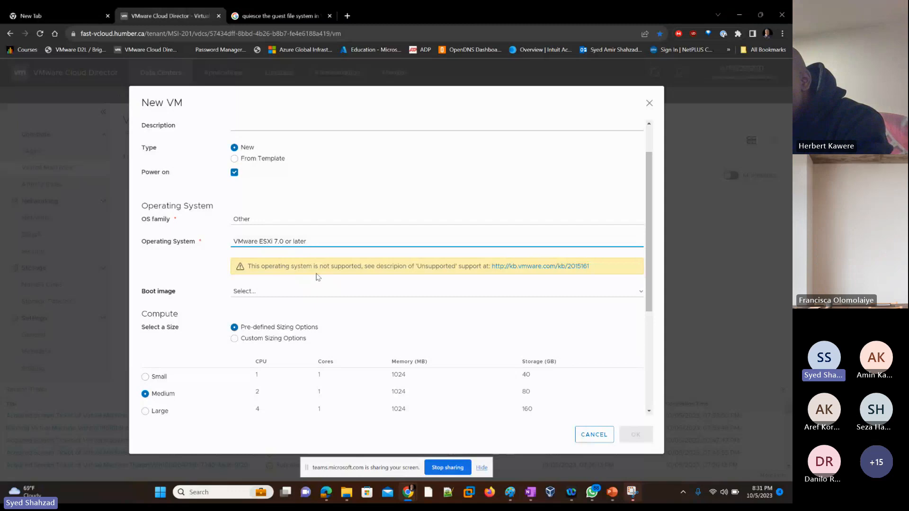
key(XF86AudioLowerVolume)
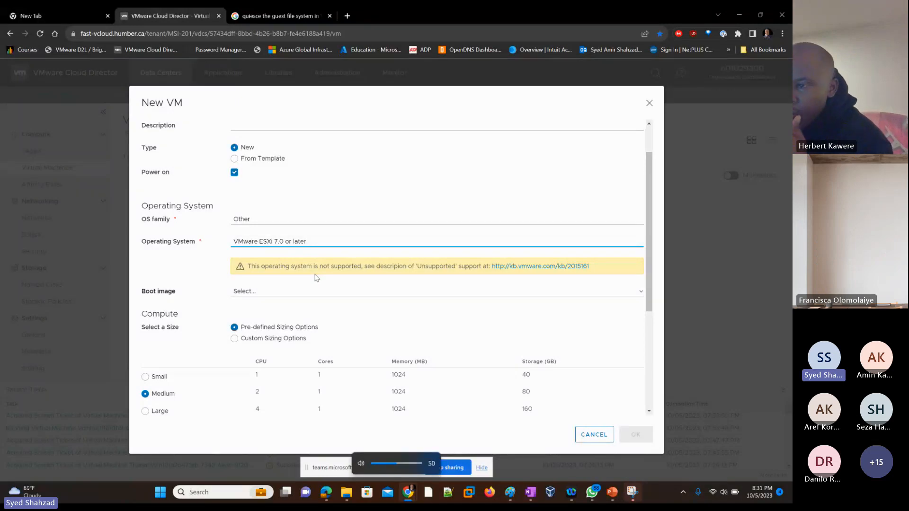
key(XF86AudioRaiseVolume)
key(XF86AudioRaiseVolume)
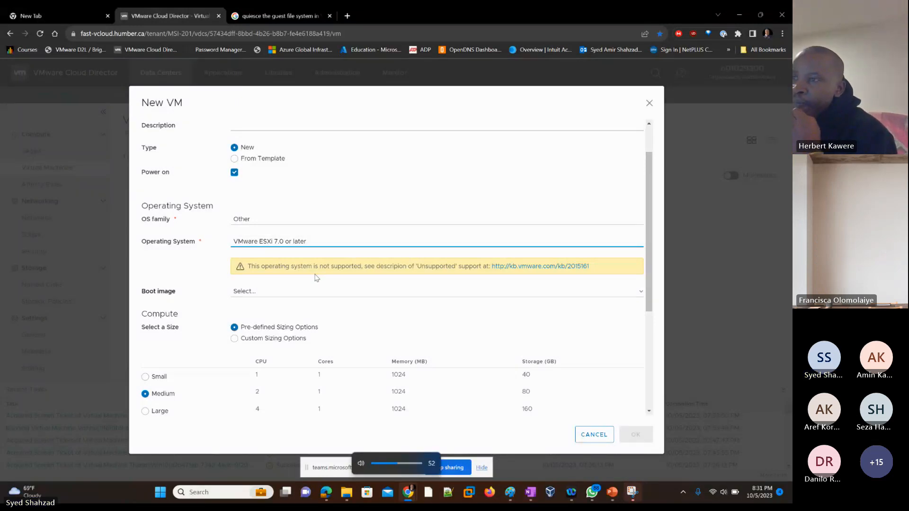
Select VMware-VCSA-all-7.0.1-17004997.iso as the VM's boot image
click(283, 295)
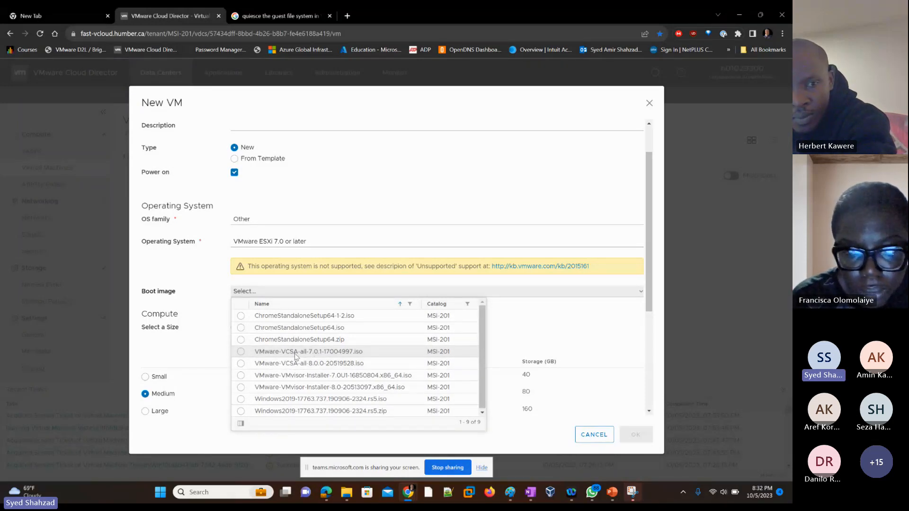
click(241, 351)
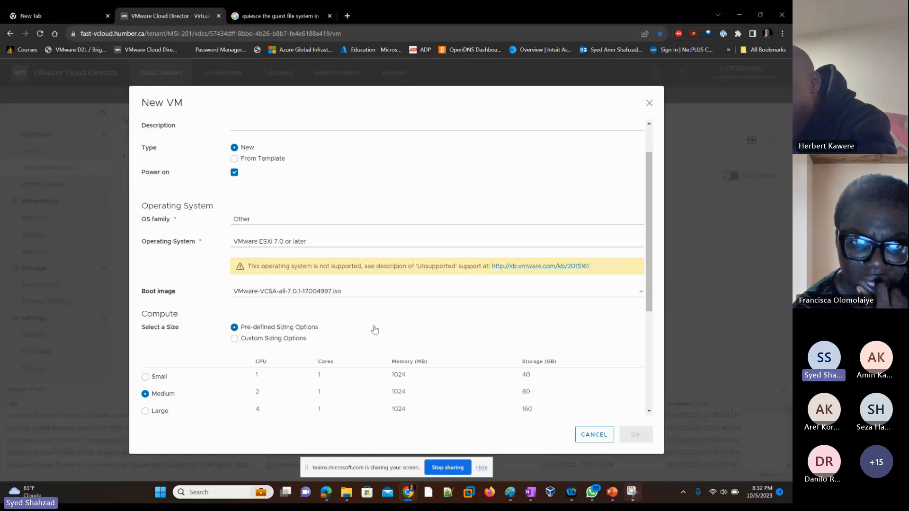
Switch the VM's compute size to Custom Sizing Options
scroll(375, 328, down, 1)
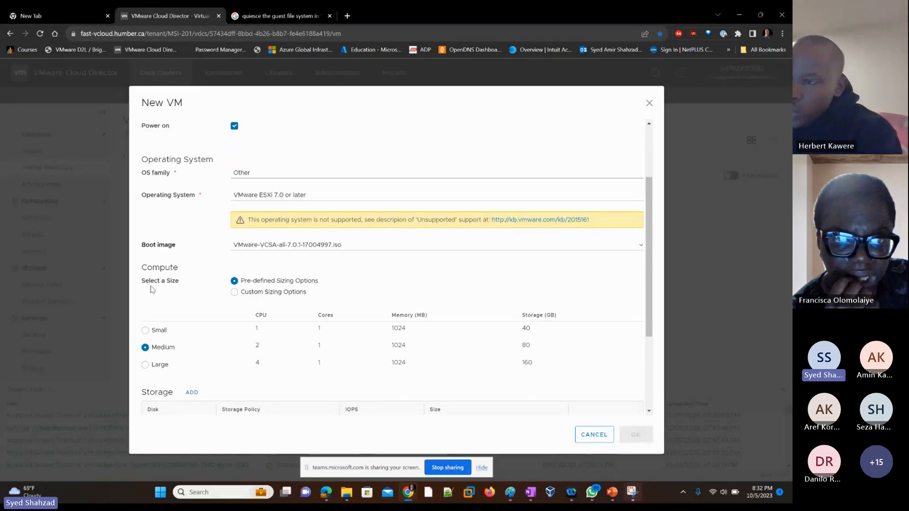
click(265, 293)
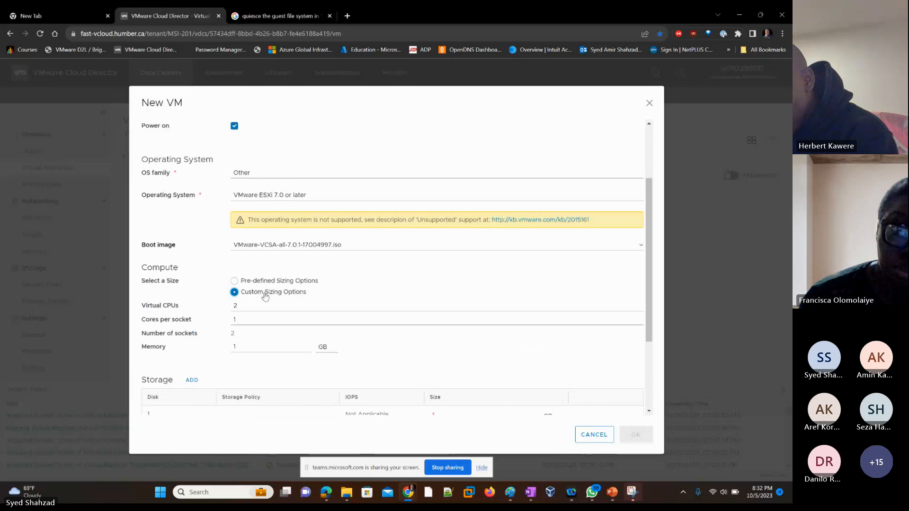
key(XF86MonBrightnessDown)
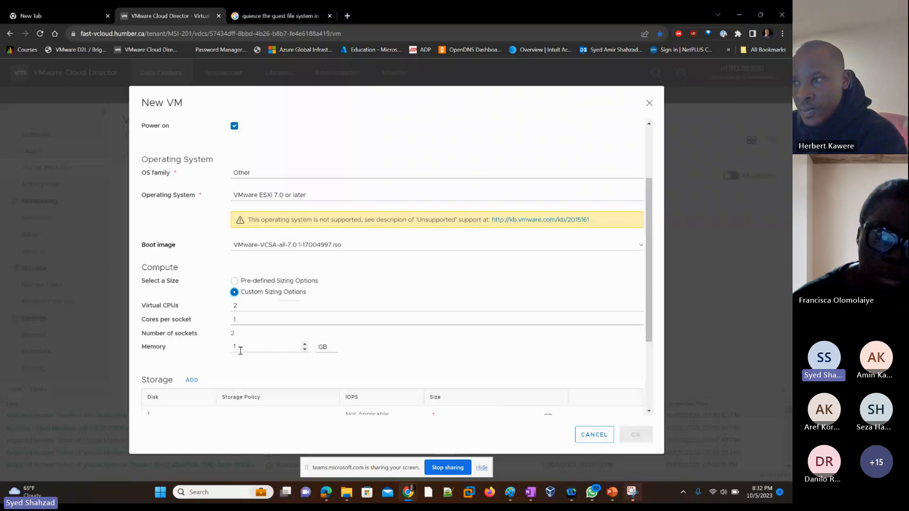
Set the VM's memory to 4 GB
drag(242, 348, 229, 349)
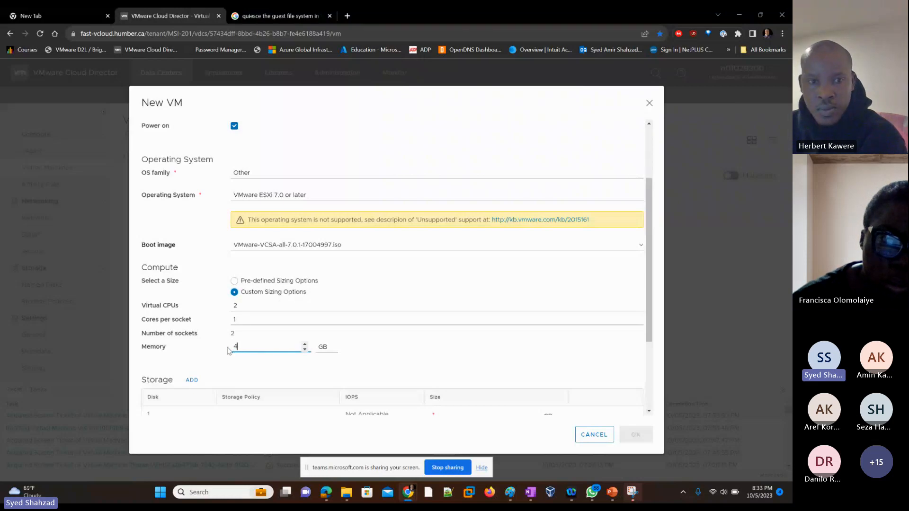
text(4)
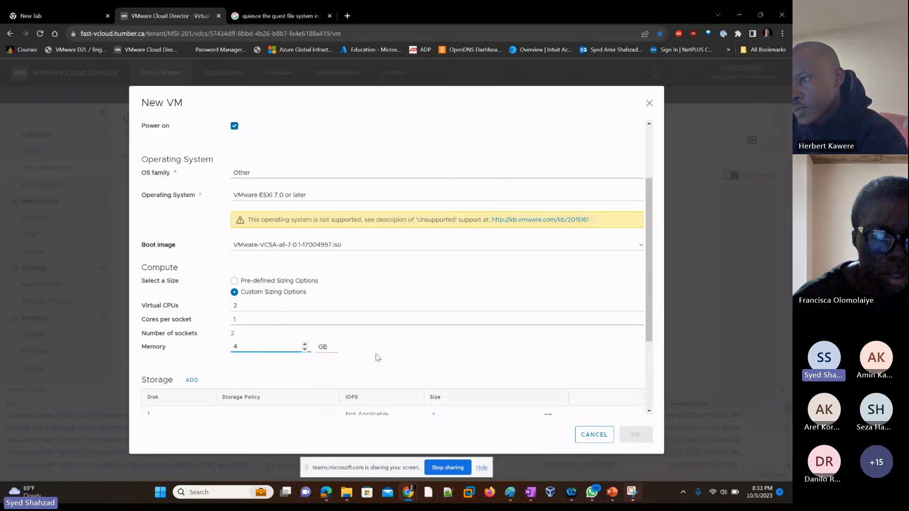
click(392, 355)
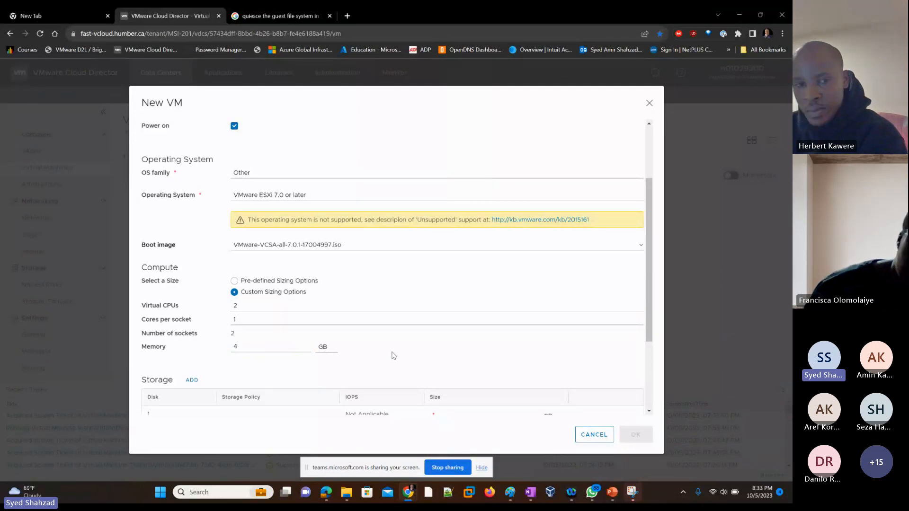
Set the first storage disk's size to 80 GB
scroll(392, 355, down, 1)
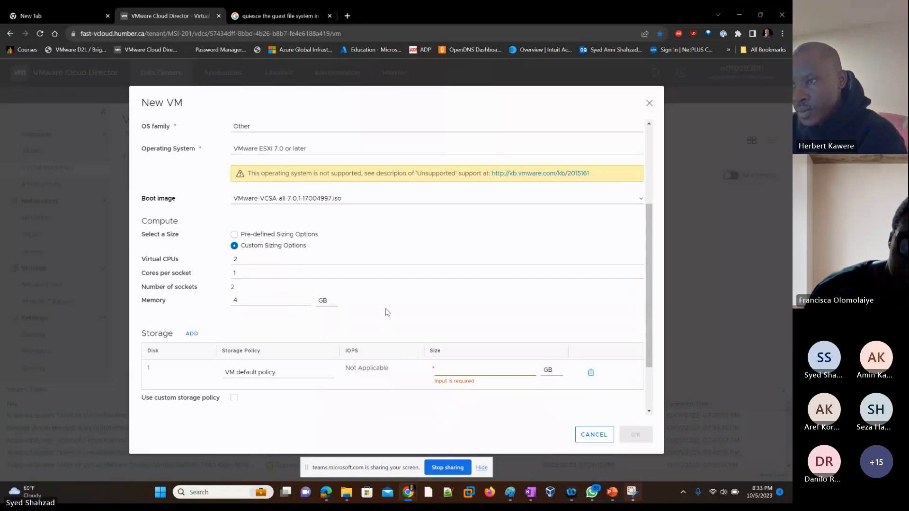
scroll(387, 314, down, 1)
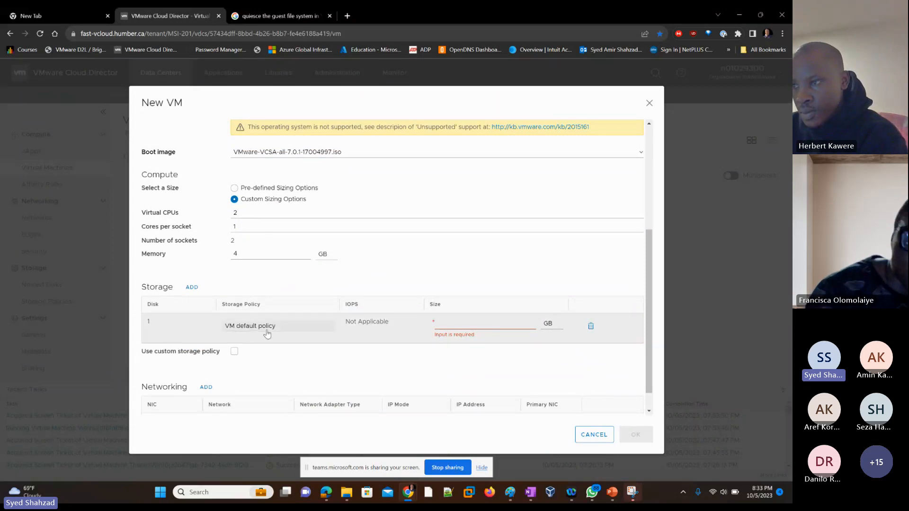
click(462, 321)
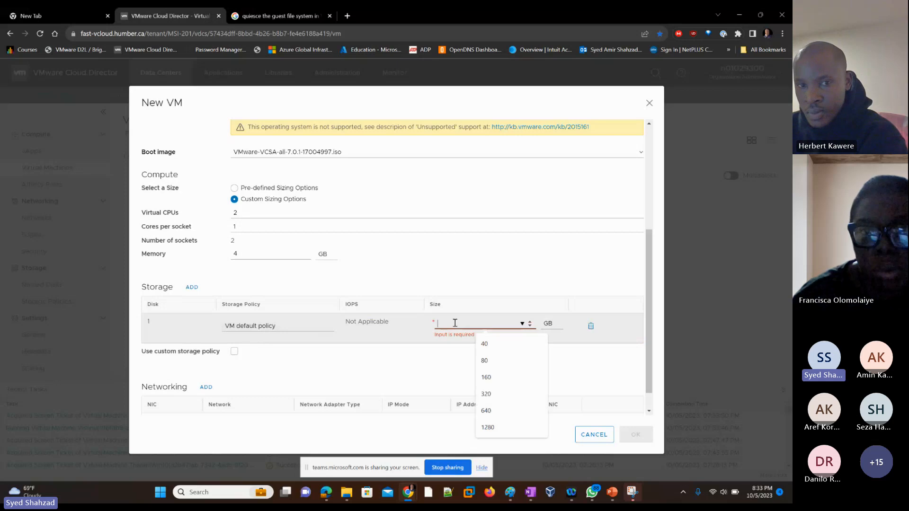
click(485, 361)
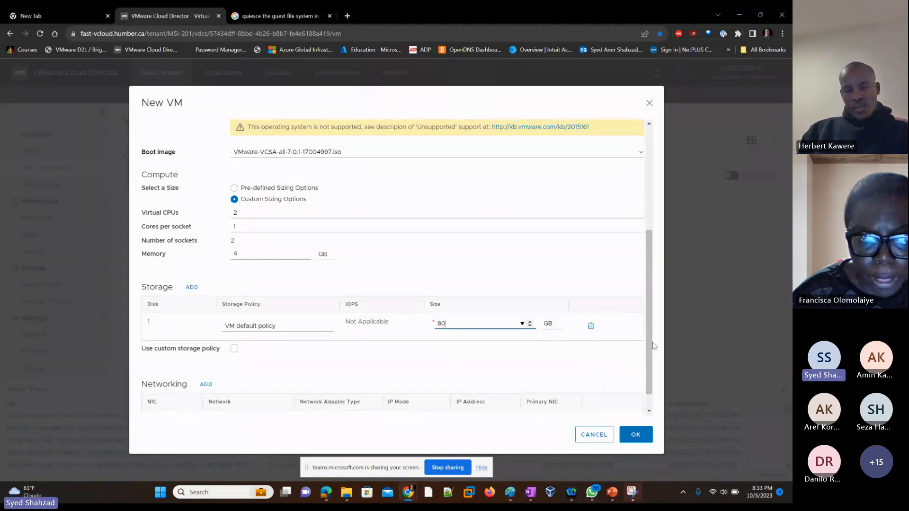
Connect the VM's first NIC to the MSI-201-Internet1 network
scroll(649, 356, down, 1)
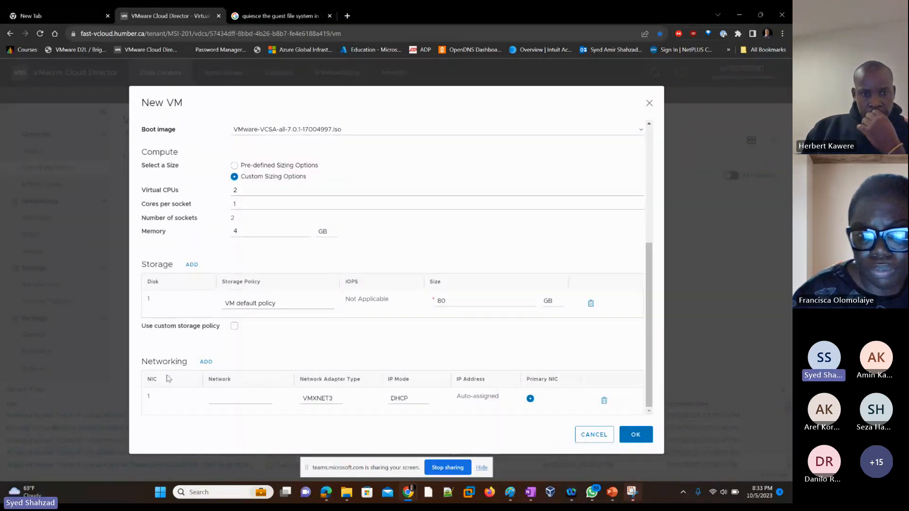
click(229, 401)
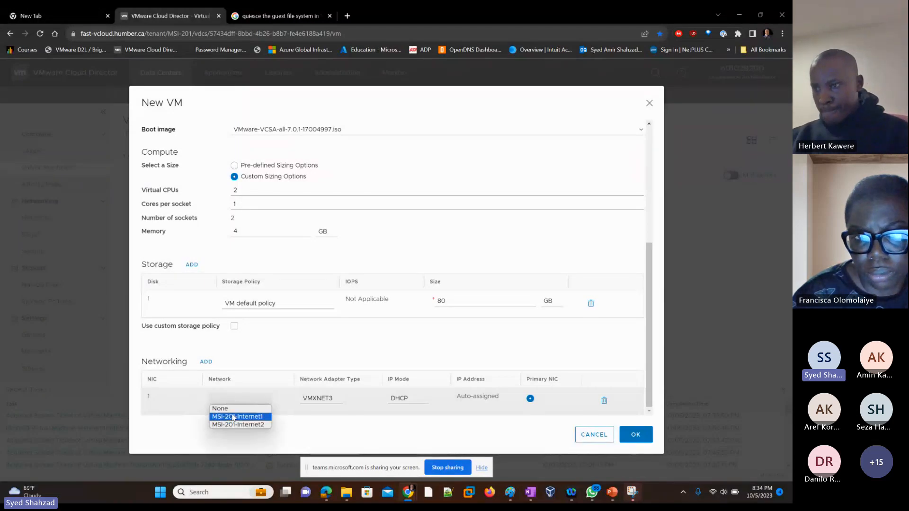
click(234, 417)
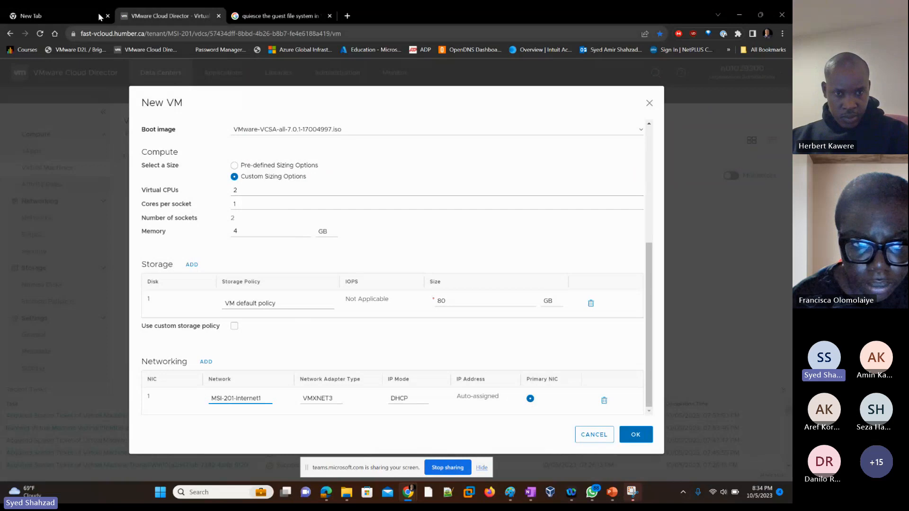
In a duplicated tab, review the NIC settings of the existing AmirWin10 VM, then return to the new VM dialog
right_click(161, 18)
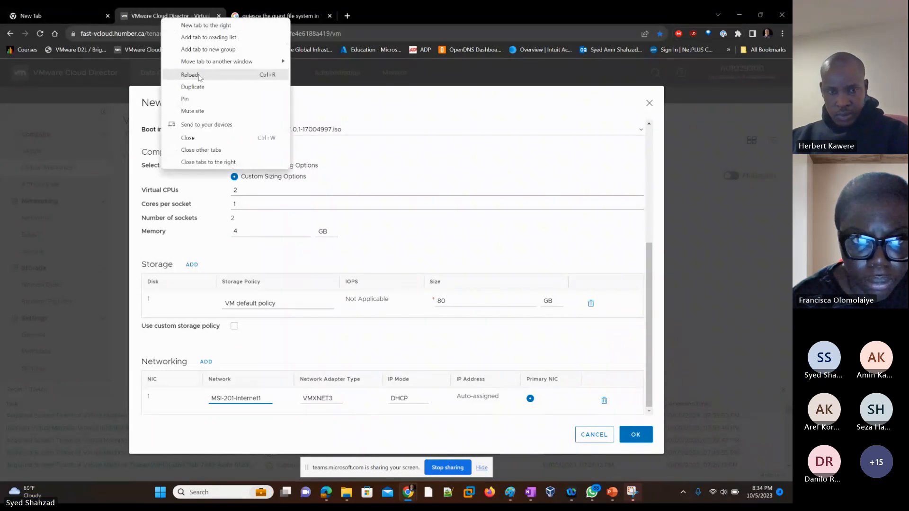
click(192, 86)
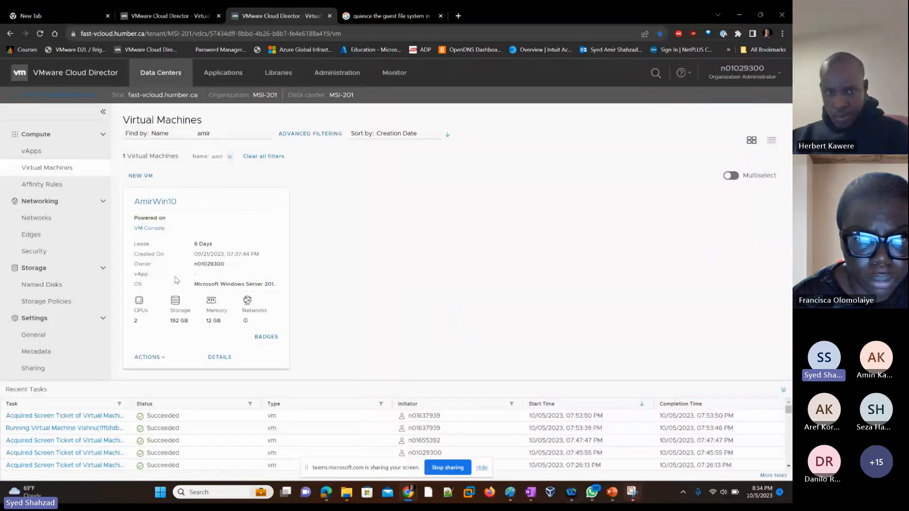
click(156, 358)
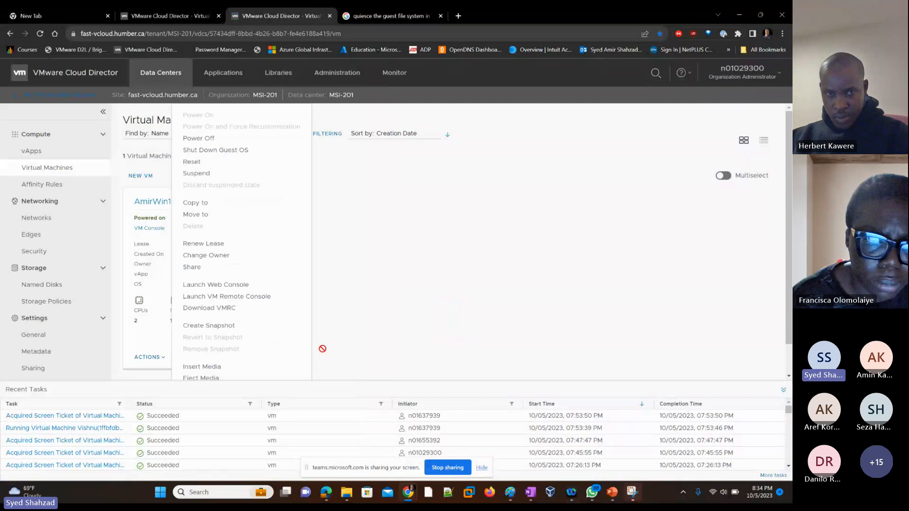
click(368, 339)
click(224, 358)
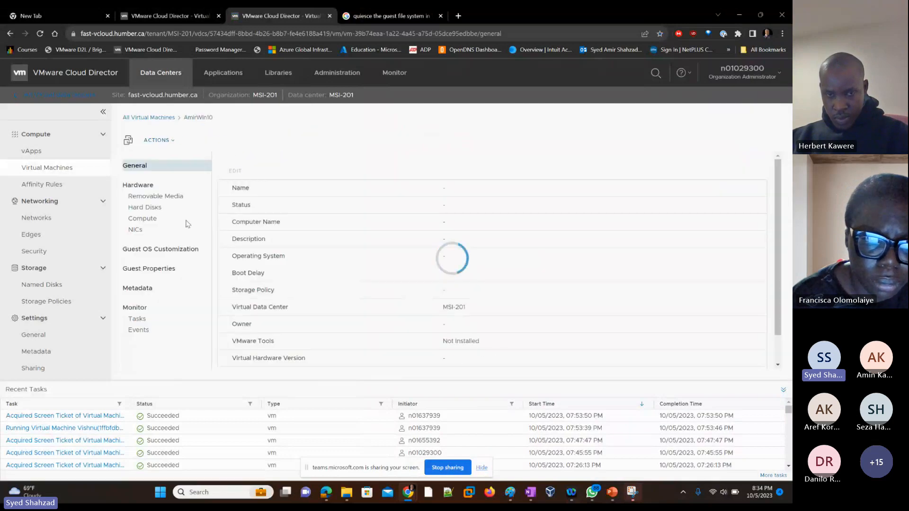
click(135, 230)
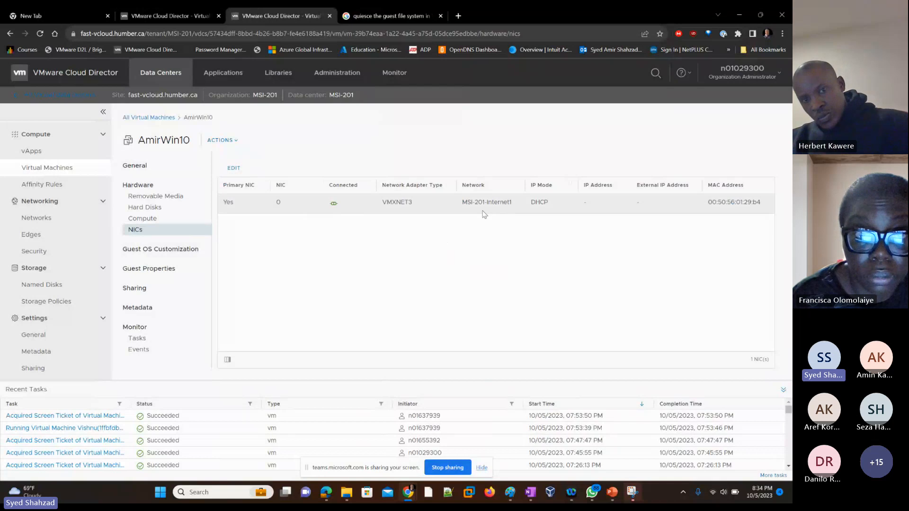
click(170, 15)
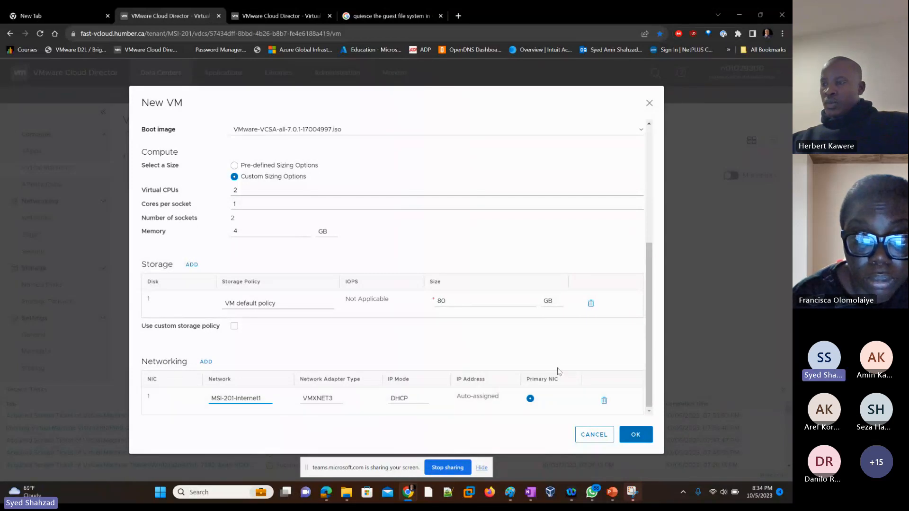
Confirm the New VM dialog to create the ESXi virtual machine
drag(648, 348, 663, 372)
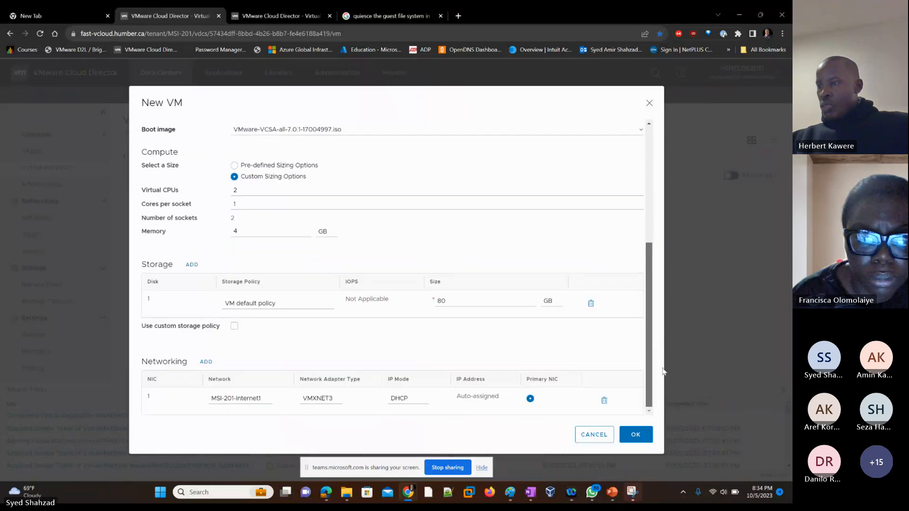
click(635, 439)
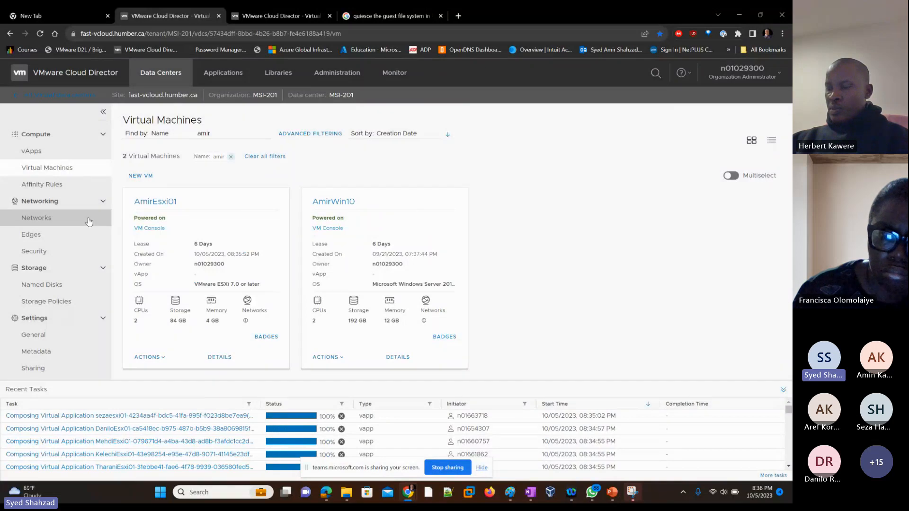
Open the AmirEsxi01 web console and watch its boot output
click(150, 230)
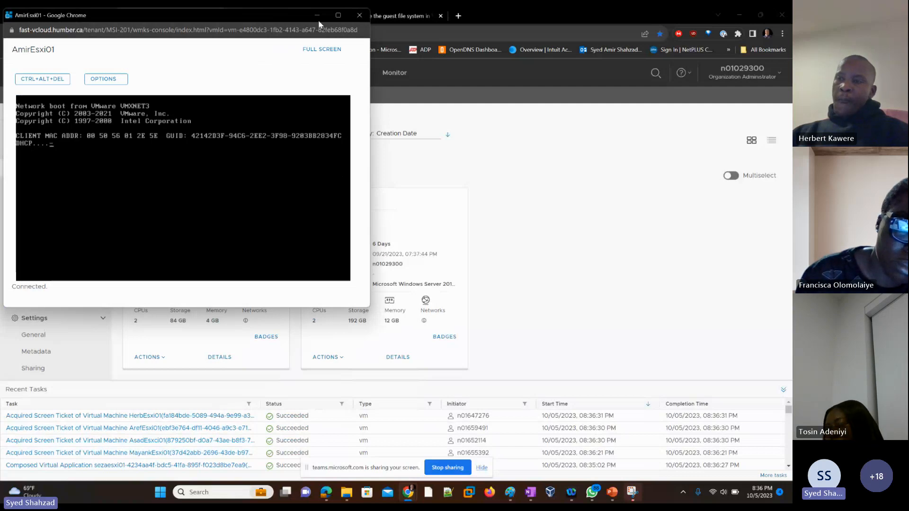
drag(244, 14, 439, 50)
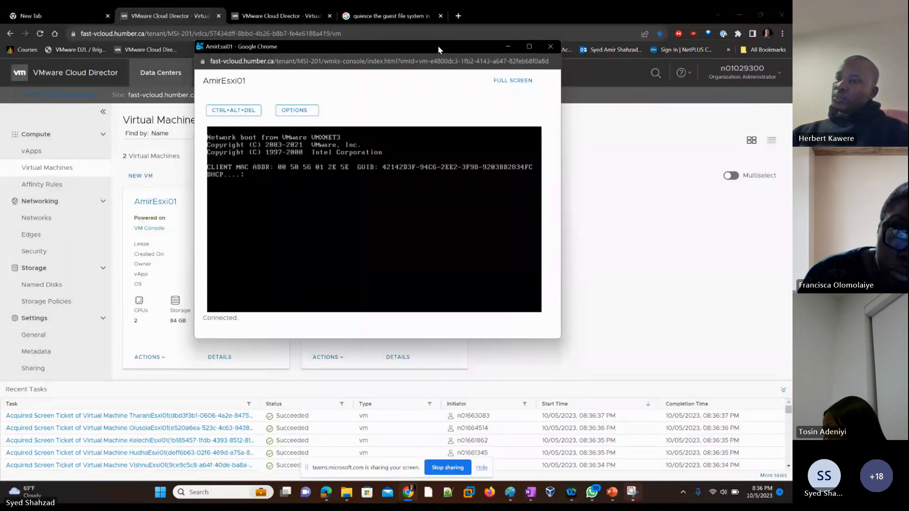
click(527, 45)
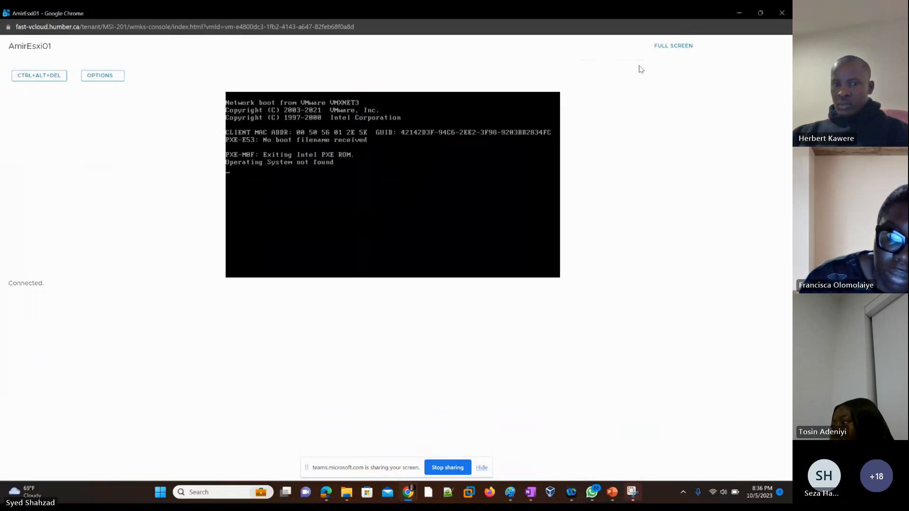
click(777, 14)
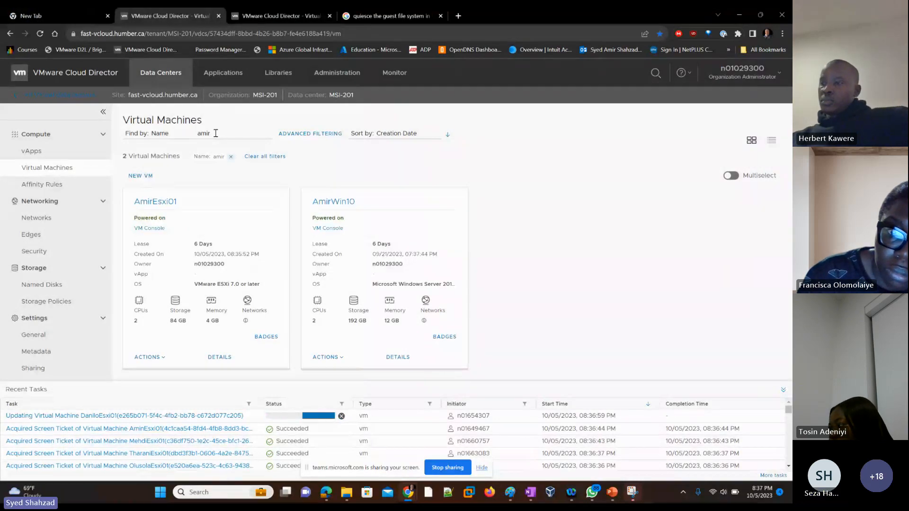
drag(215, 133, 185, 136)
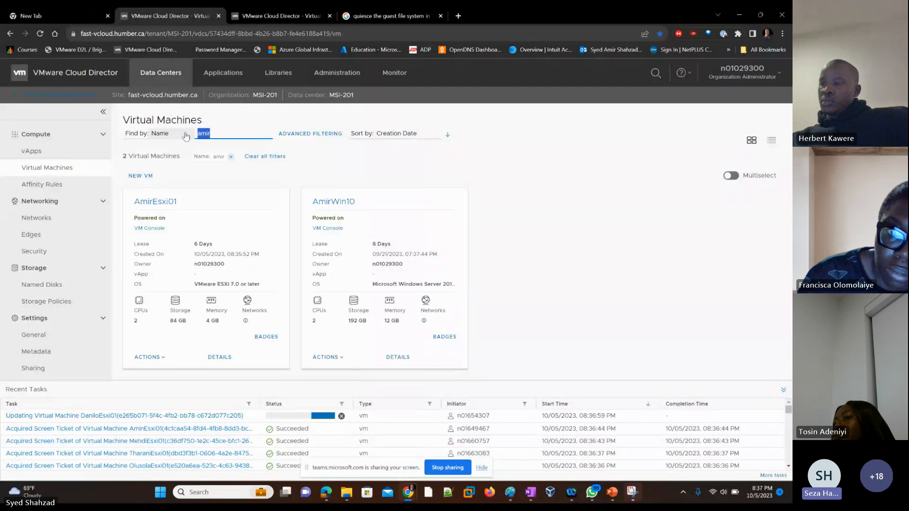
click(258, 133)
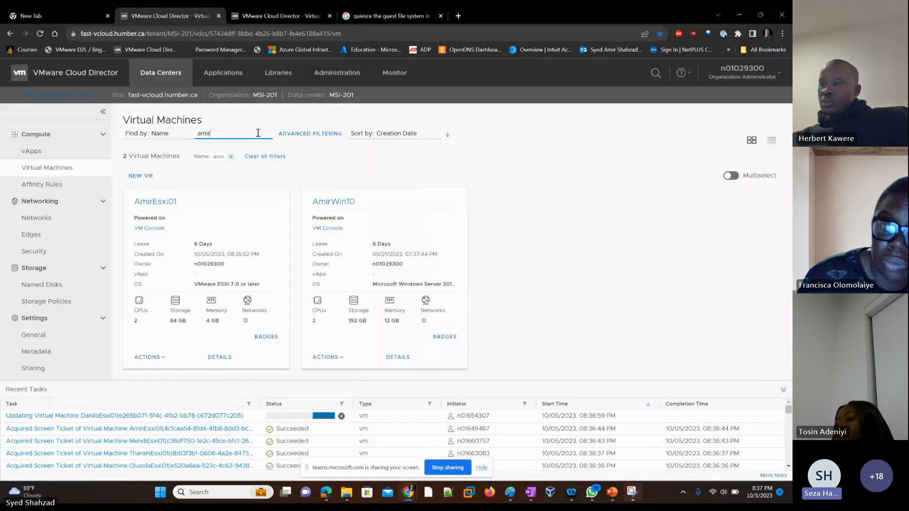
click(543, 252)
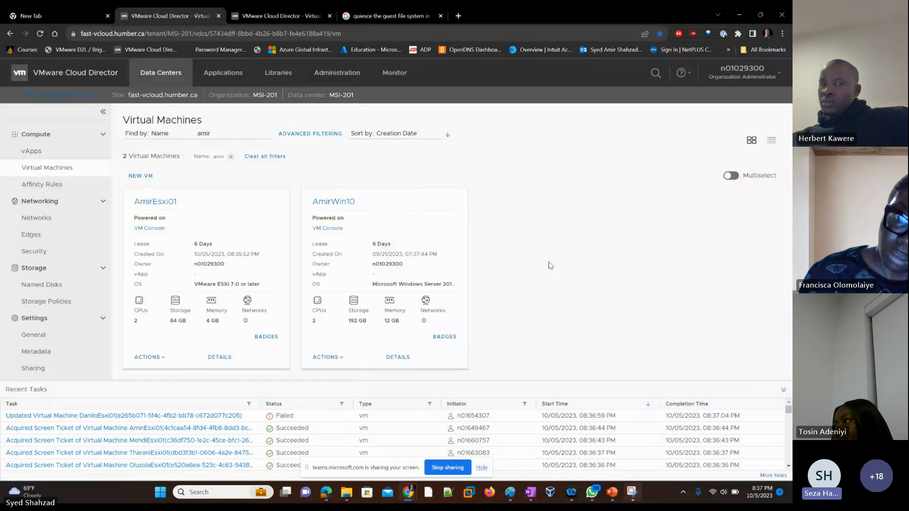
Reopen the AmirEsxi01 console and review the VM's details page
click(150, 229)
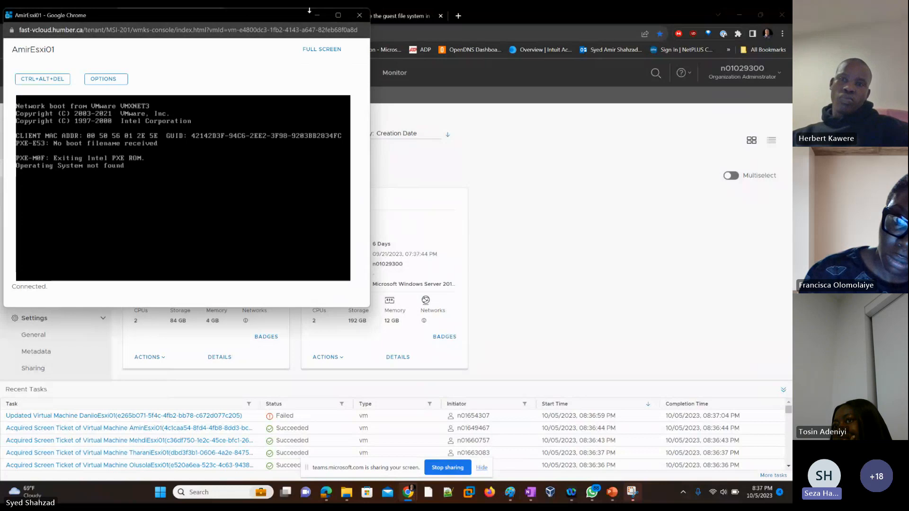
drag(152, 22, 397, 78)
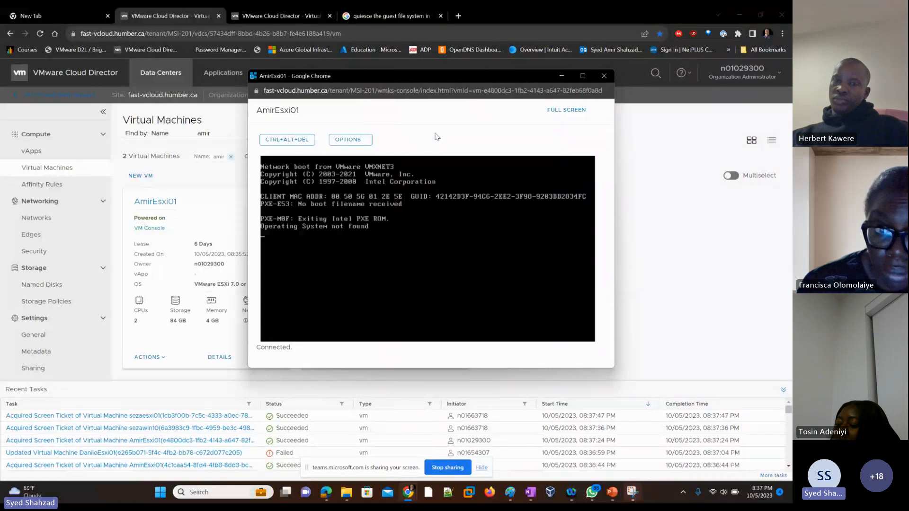
drag(527, 75, 460, 81)
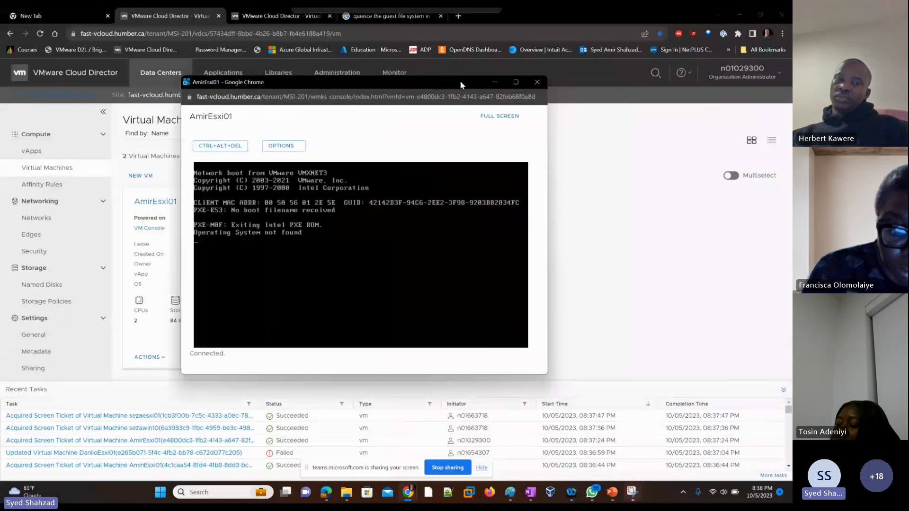
click(538, 82)
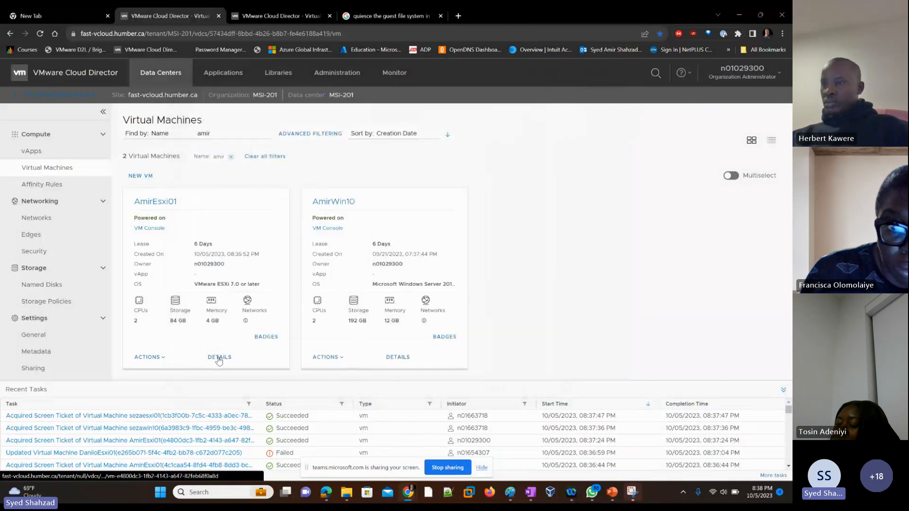
click(219, 359)
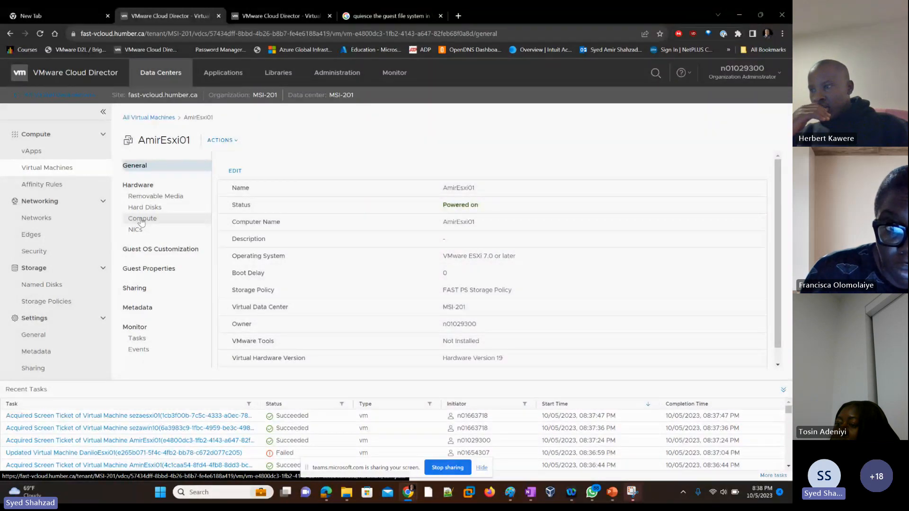
click(148, 117)
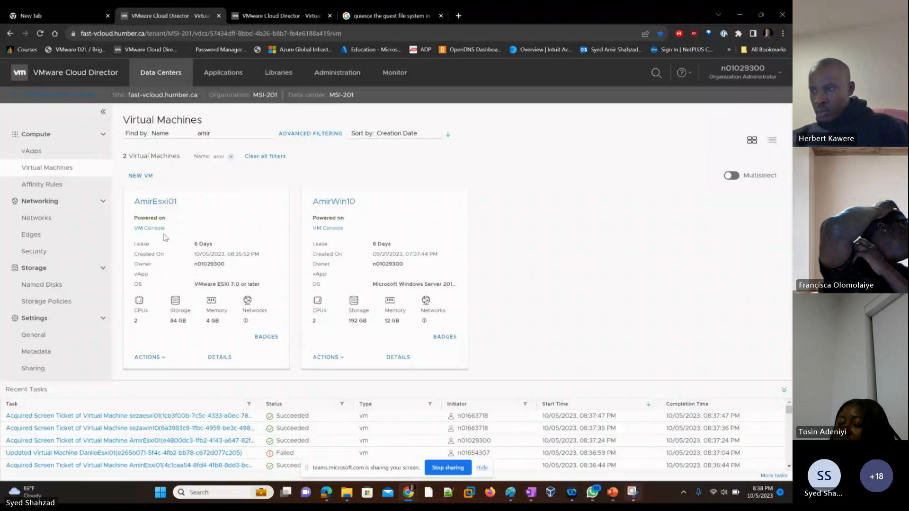
click(142, 229)
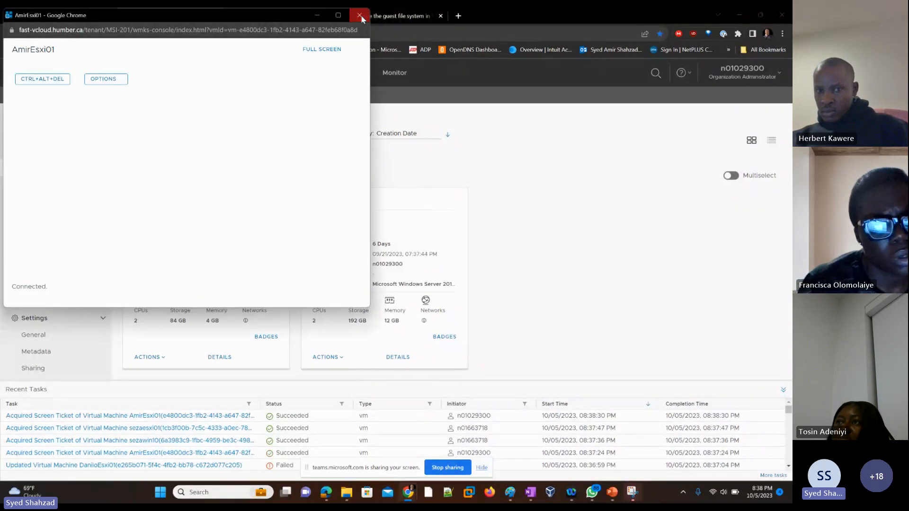
click(360, 16)
Power off the AmirEsxi01 VM
click(161, 358)
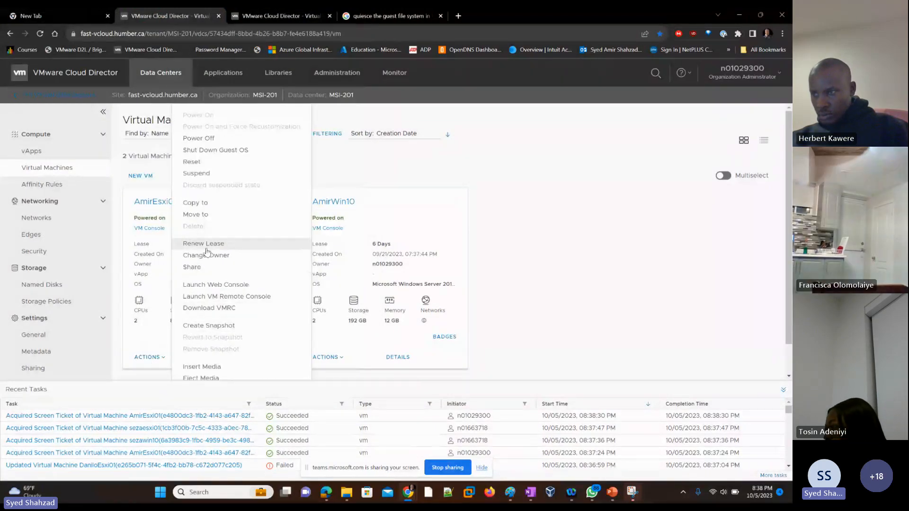
click(208, 139)
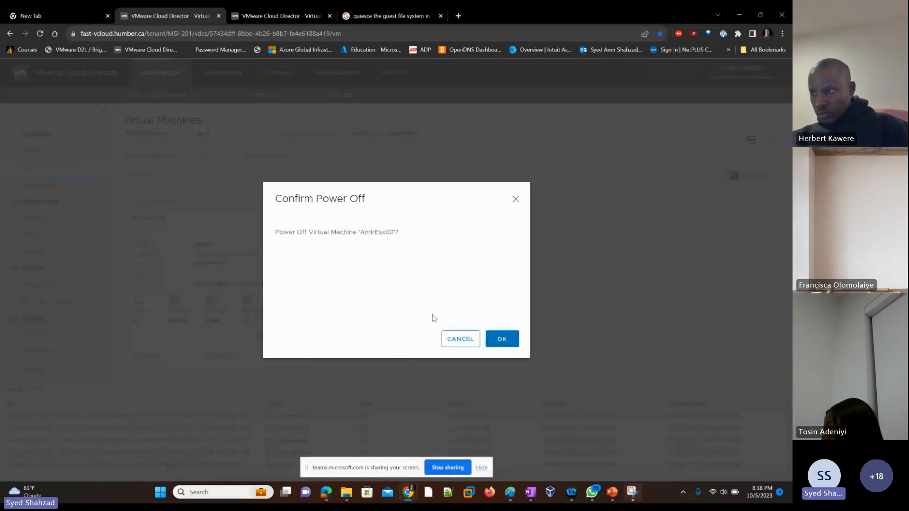
click(503, 346)
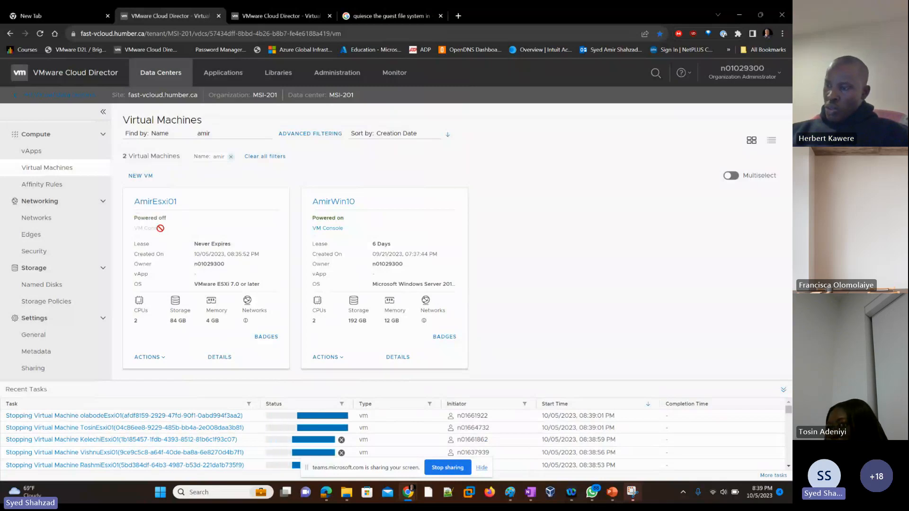
Power on the AmirEsxi01 VM and open its web console
click(163, 358)
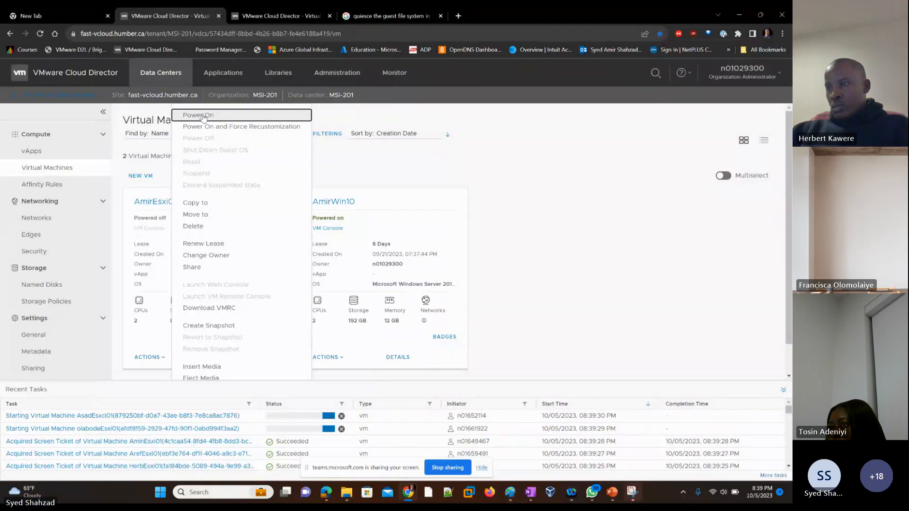
click(204, 118)
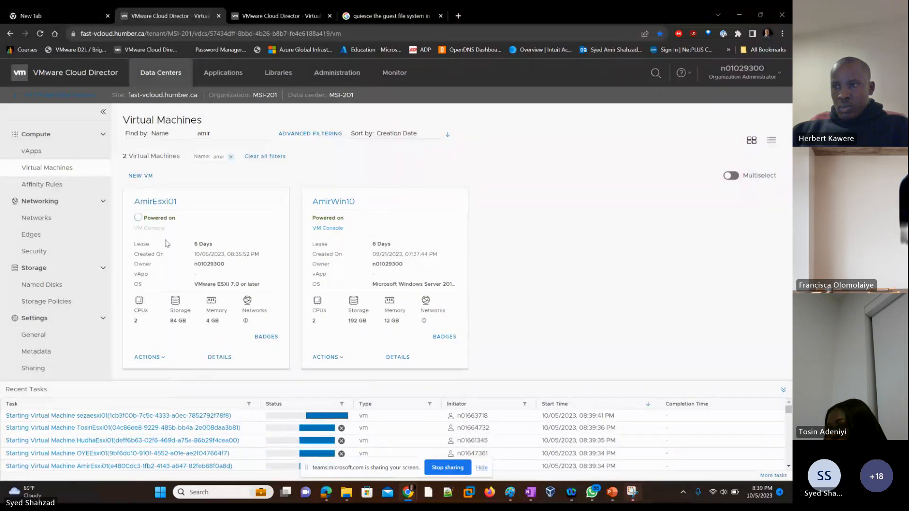
click(149, 228)
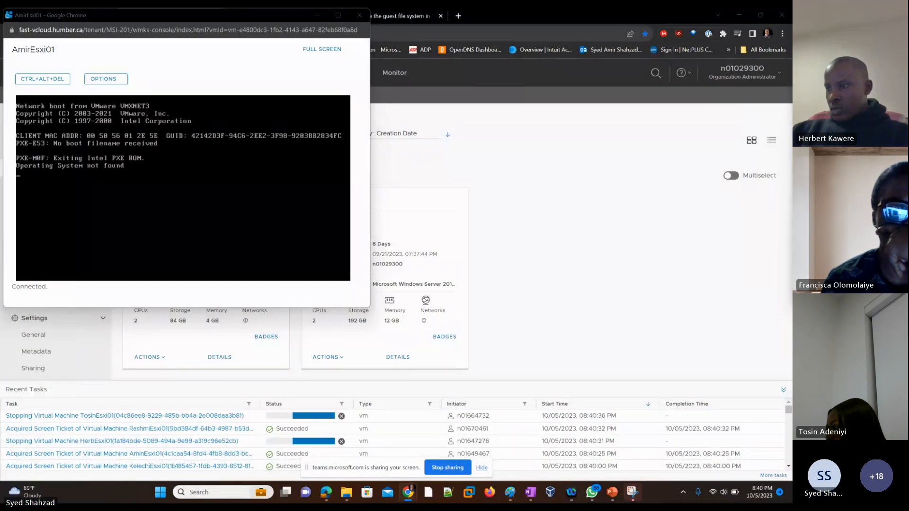
Review the earlier class recording of the New VM dialog's boot image and compute settings
drag(792, 113, 383, 81)
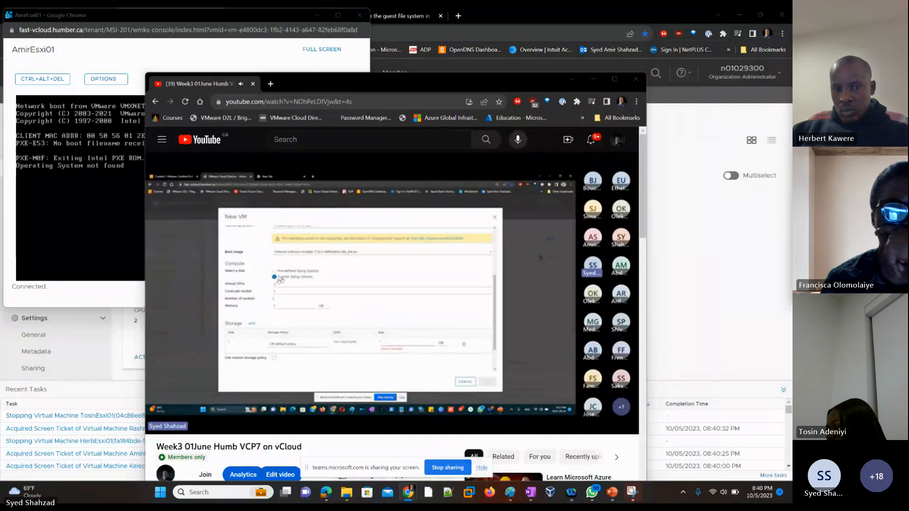
mouse_move(370, 320)
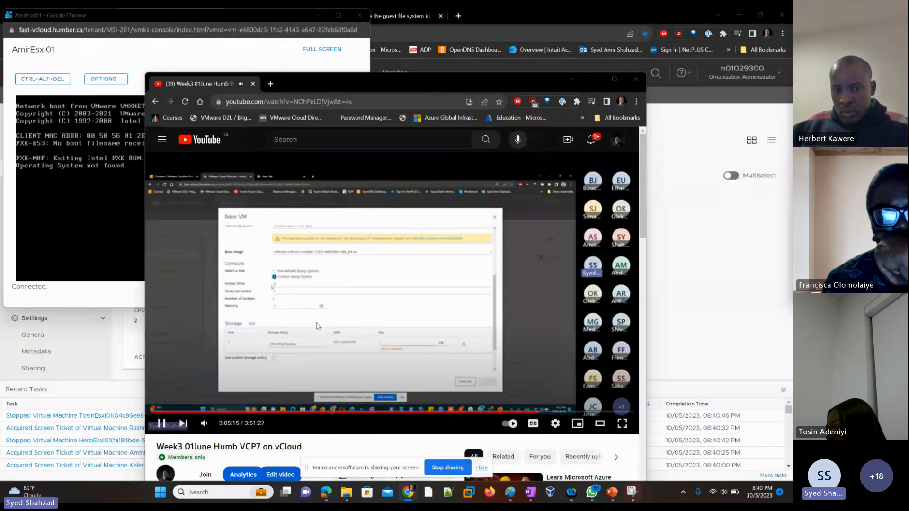
click(613, 81)
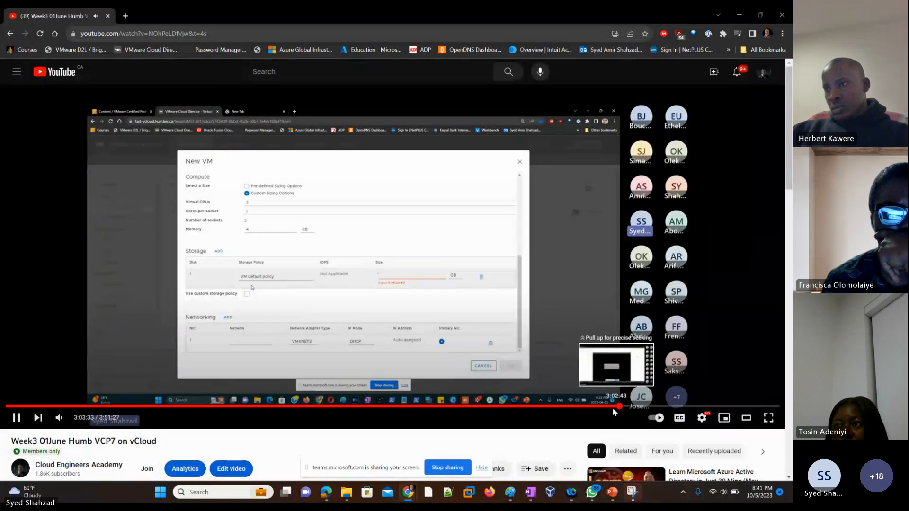
click(614, 407)
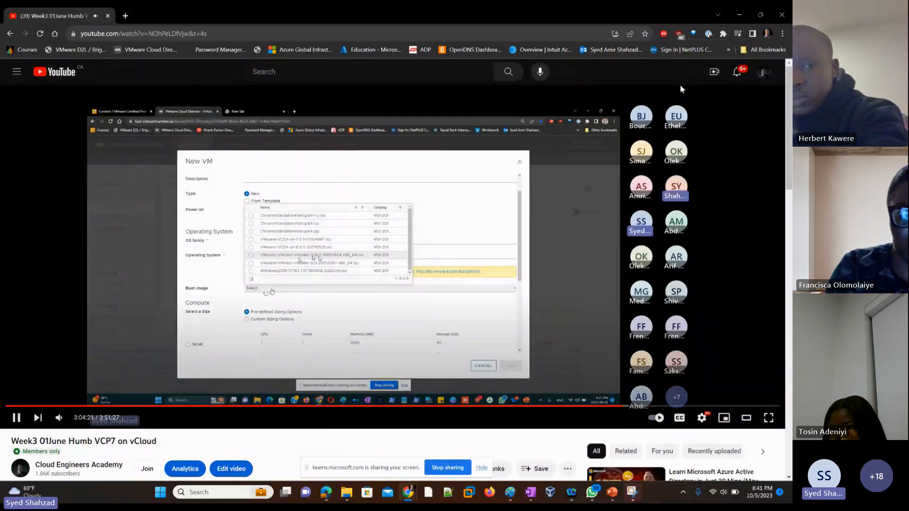
click(782, 15)
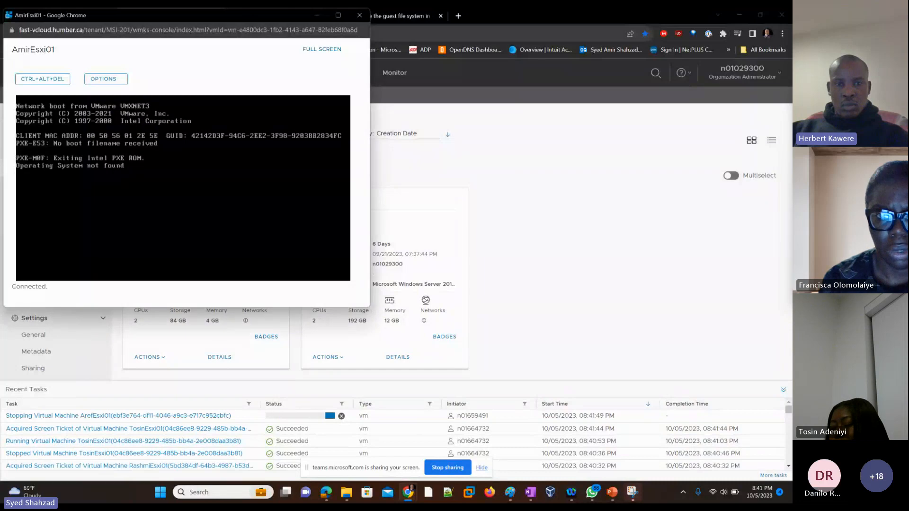
Annotate the lab diagram with VCSA arrows to the three ESXi hosts and a vmvisor label
drag(246, 17, 470, 112)
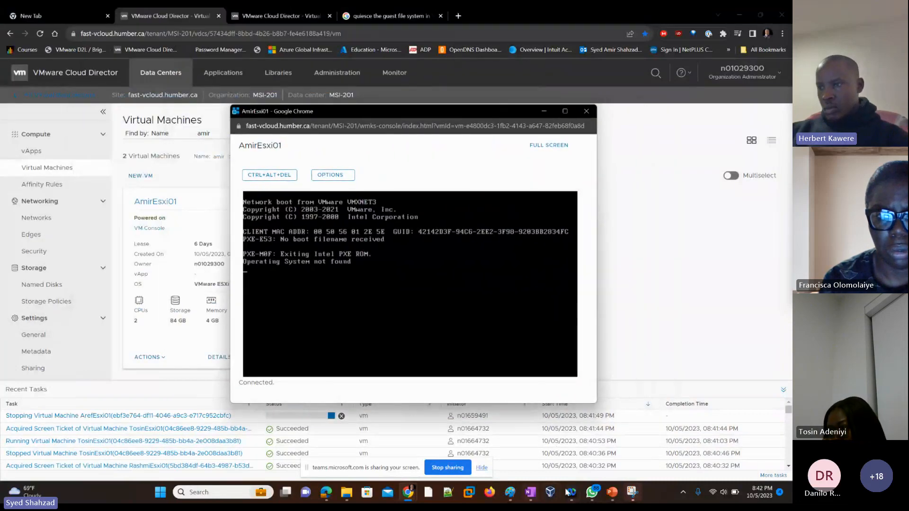
click(613, 494)
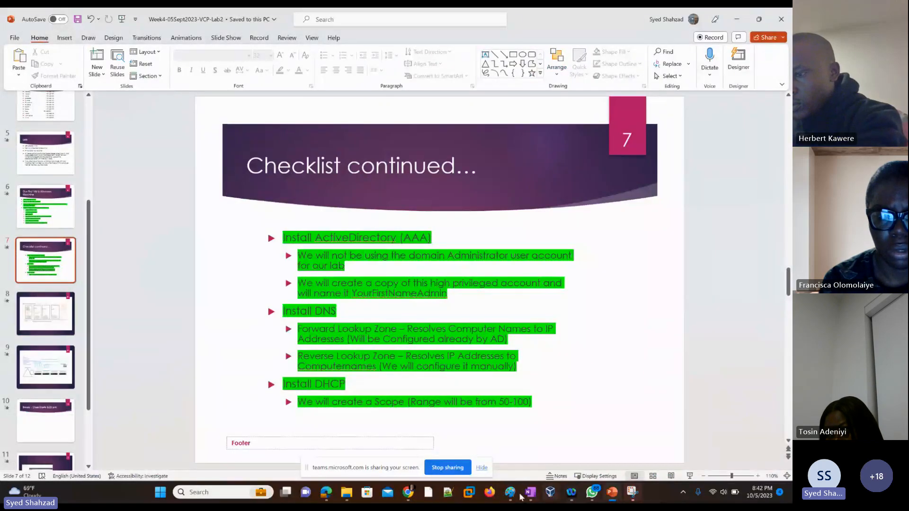
click(513, 495)
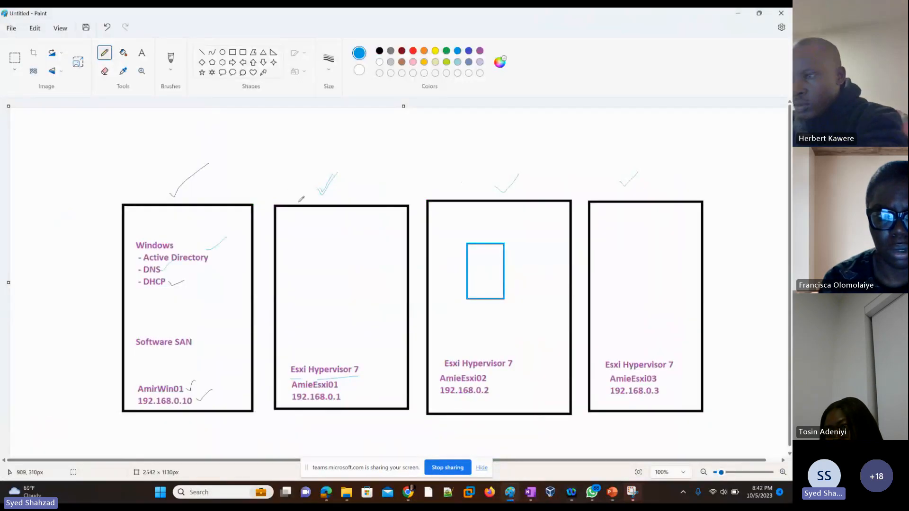
mouse_move(228, 177)
mouse_down()
mouse_move(250, 164)
mouse_move(260, 174)
mouse_up()
drag(281, 141, 282, 152)
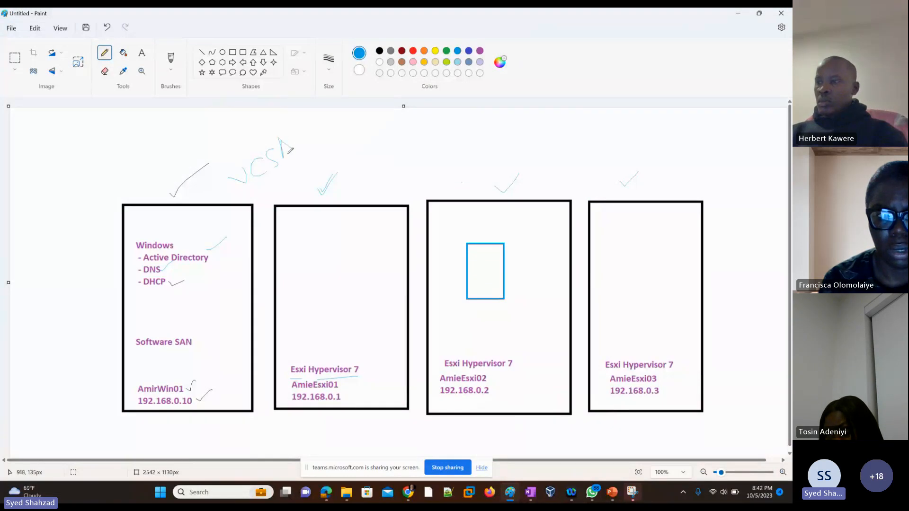
drag(246, 201, 295, 159)
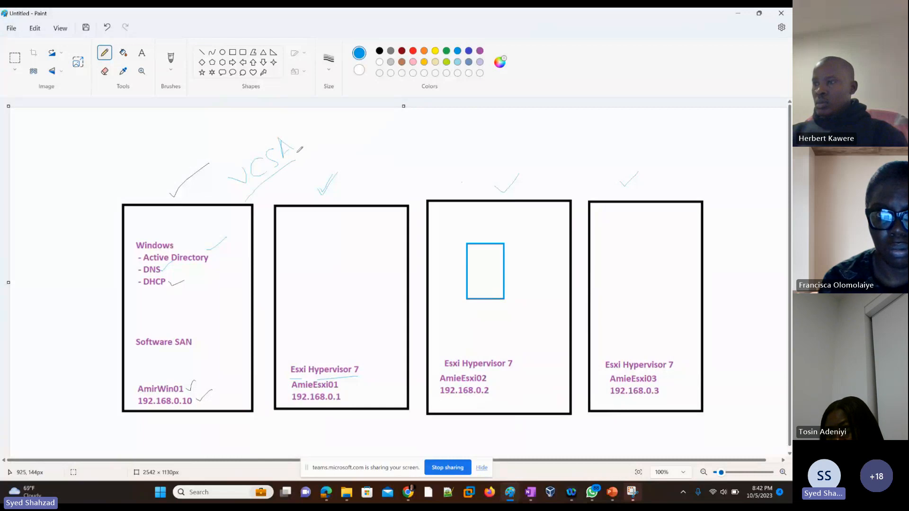
drag(379, 129, 559, 144)
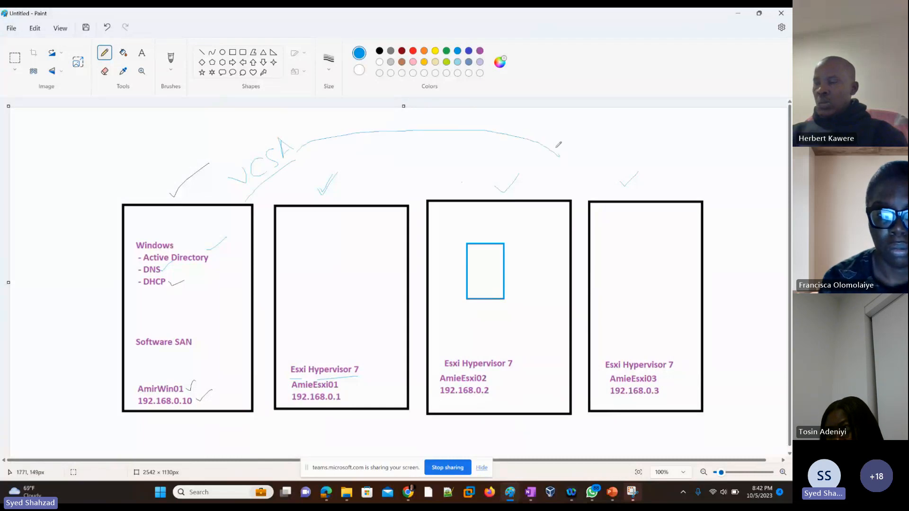
drag(358, 187, 365, 187)
drag(470, 138, 501, 184)
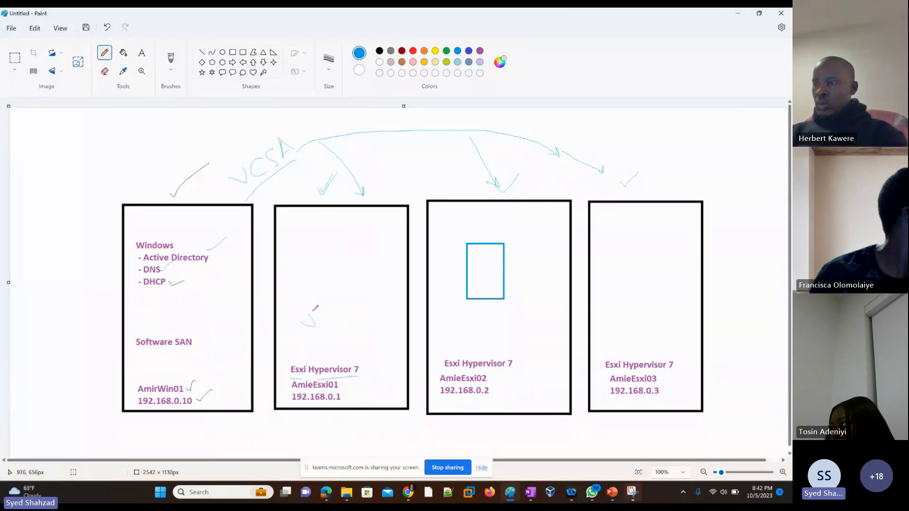
drag(303, 325, 378, 258)
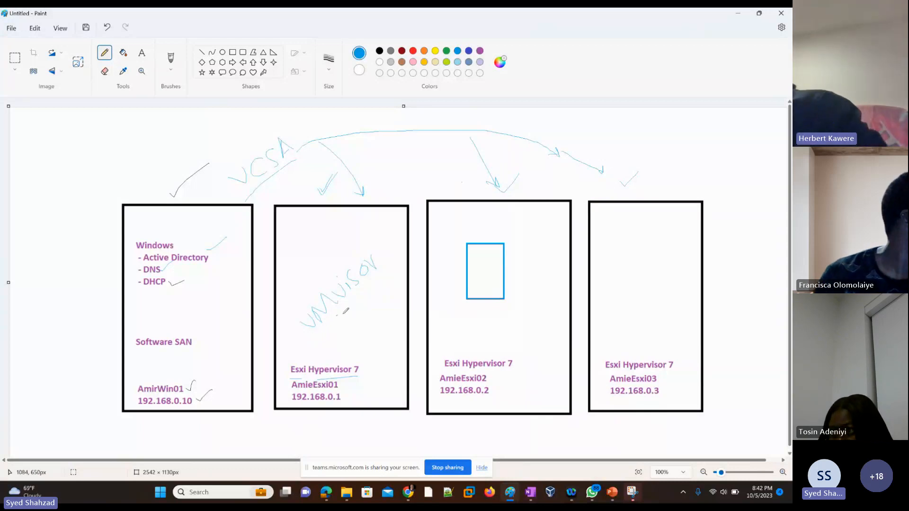
drag(309, 236, 309, 276)
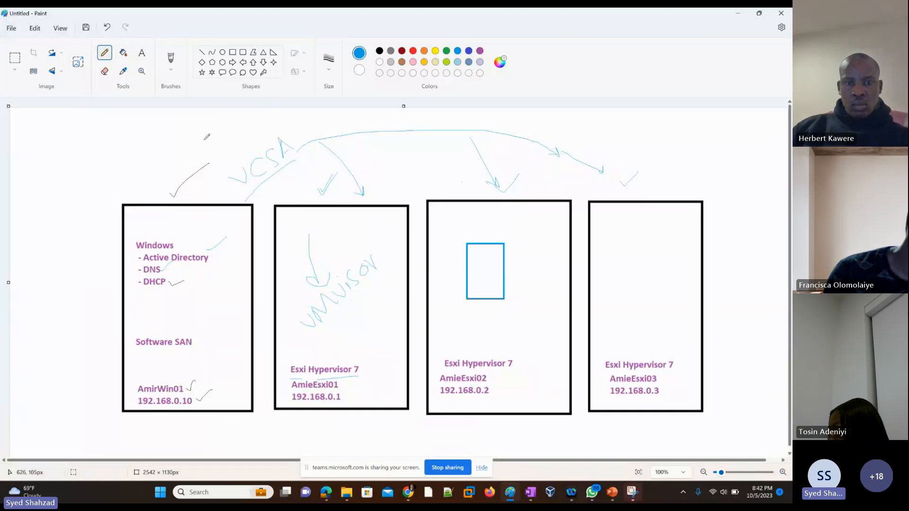
drag(234, 153, 237, 158)
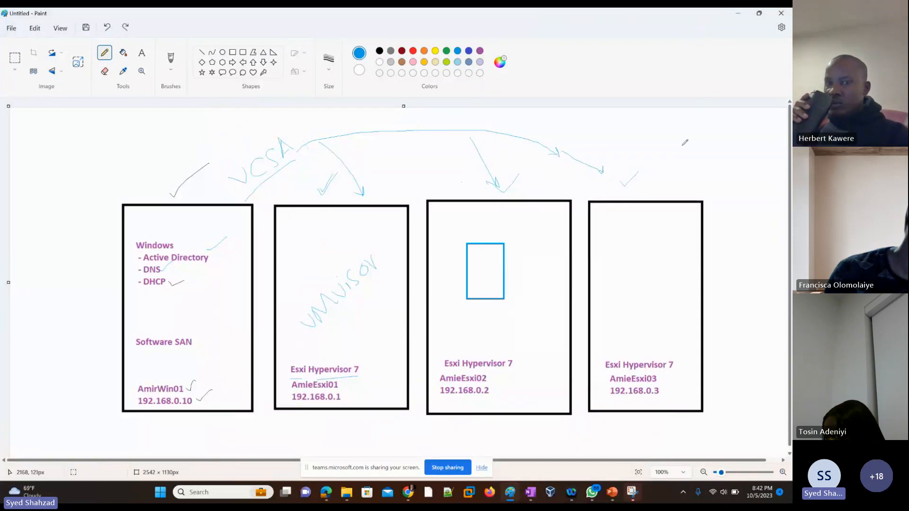
Undo all the new annotations on the lab diagram
key(ctrl+z)
key(ctrl+z)
key(ctrl+z)
key(ctrl+z)
key(ctrl+z)
key(ctrl+z)
key(ctrl+z)
key(ctrl+z)
key(ctrl+z)
key(ctrl+z)
key(ctrl+z)
key(ctrl+z)
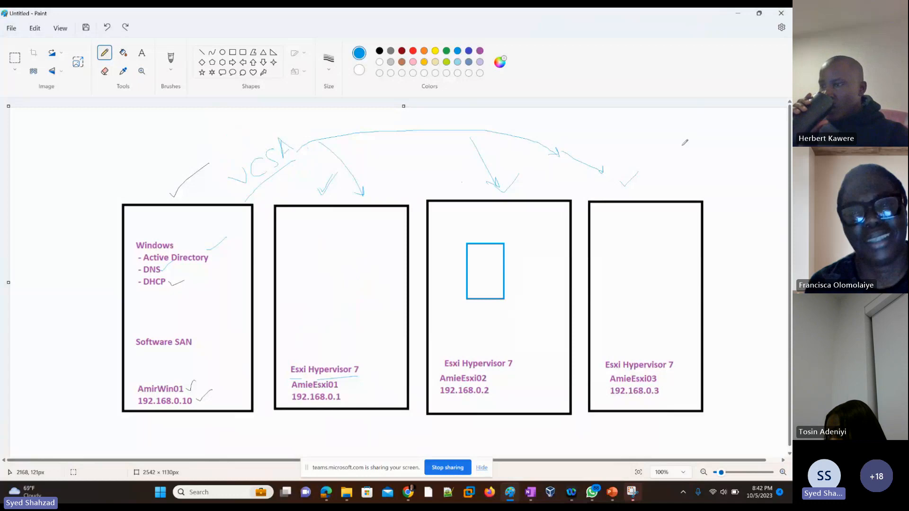
key(ctrl+z)
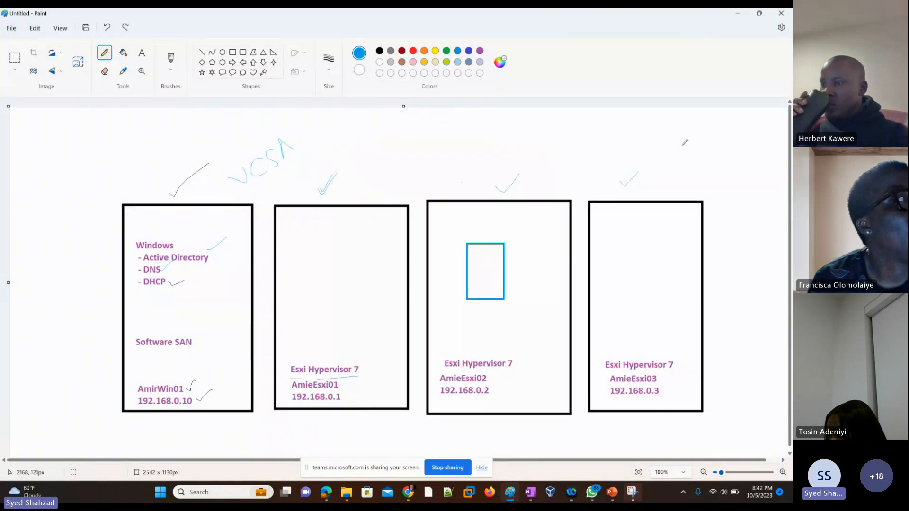
key(ctrl+z)
key(ctrl+z)
key(ctrl+z)
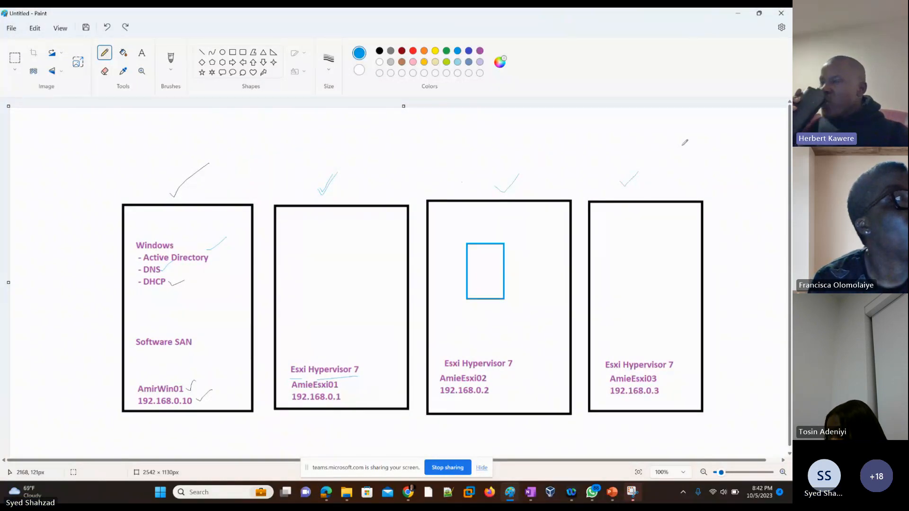
Close the AmirEsxi01 web console window
key(alt+Tab)
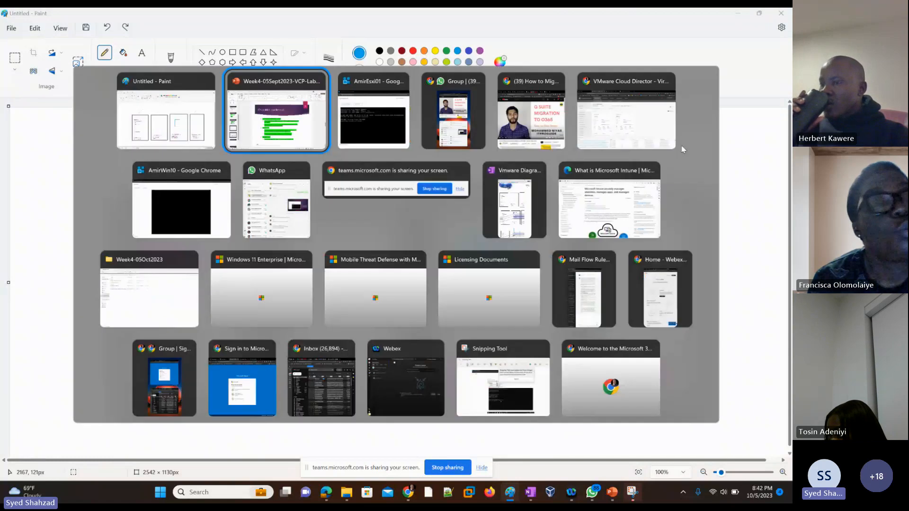
key(alt+Tab)
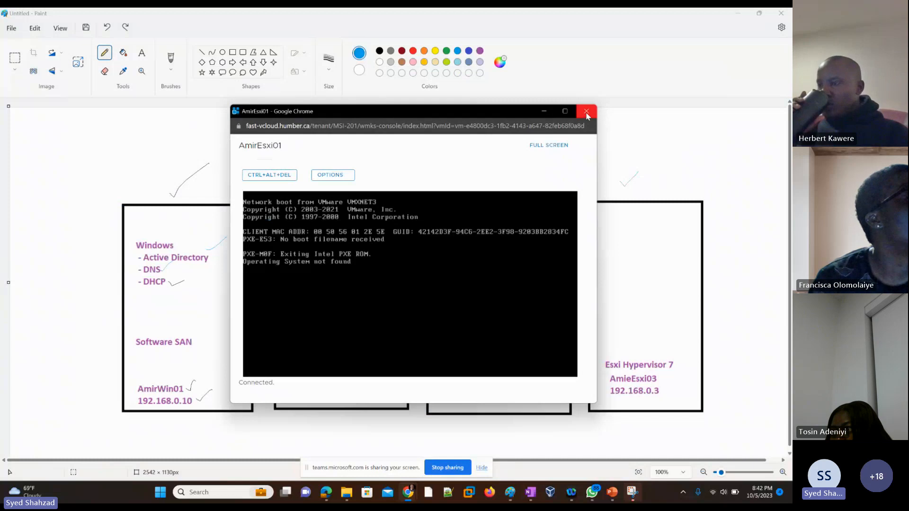
click(586, 113)
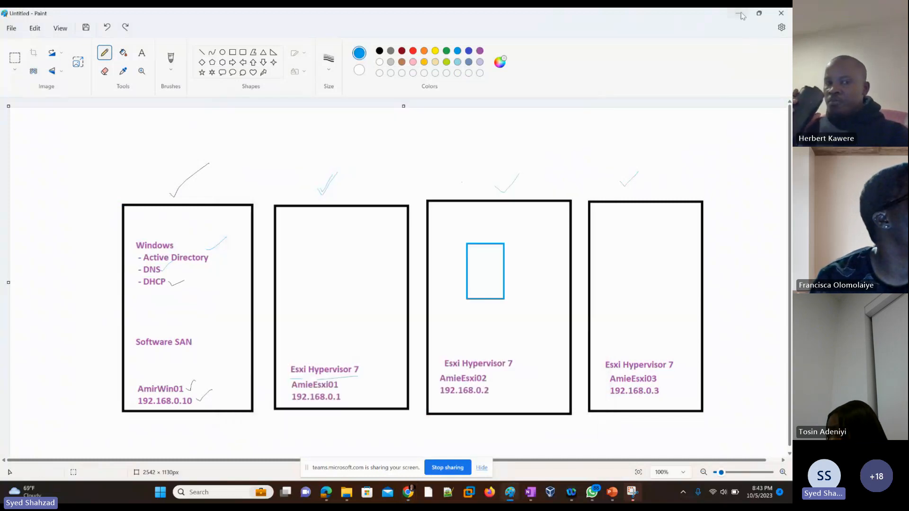
Power off the AmirEsxi01 virtual machine again
click(737, 14)
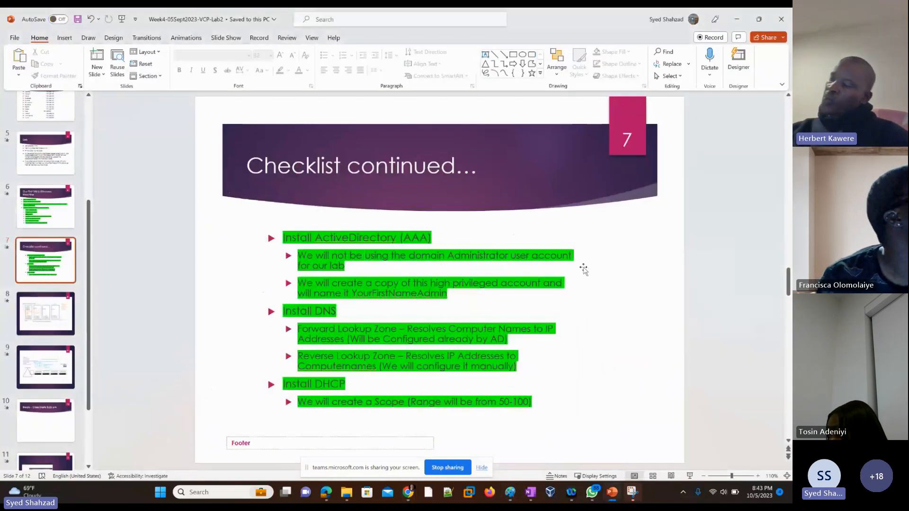
key(alt+Tab)
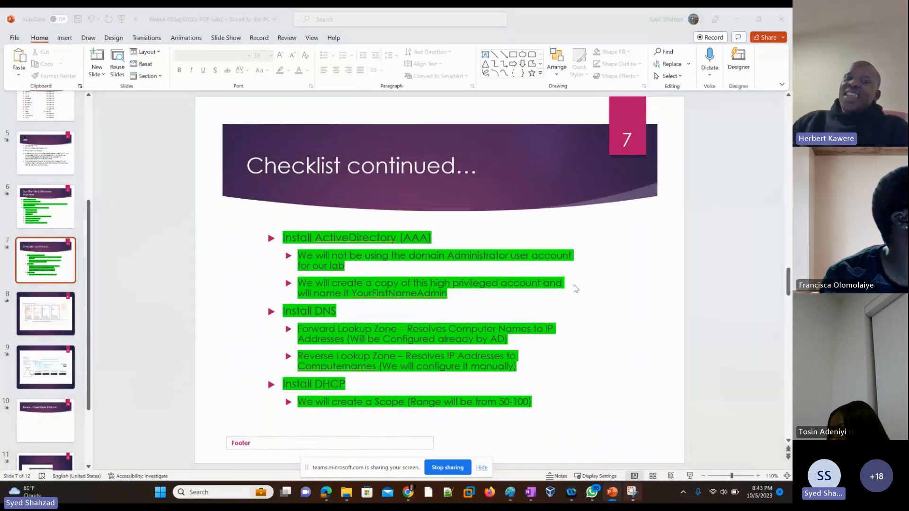
key(Tab)
key(Tab)
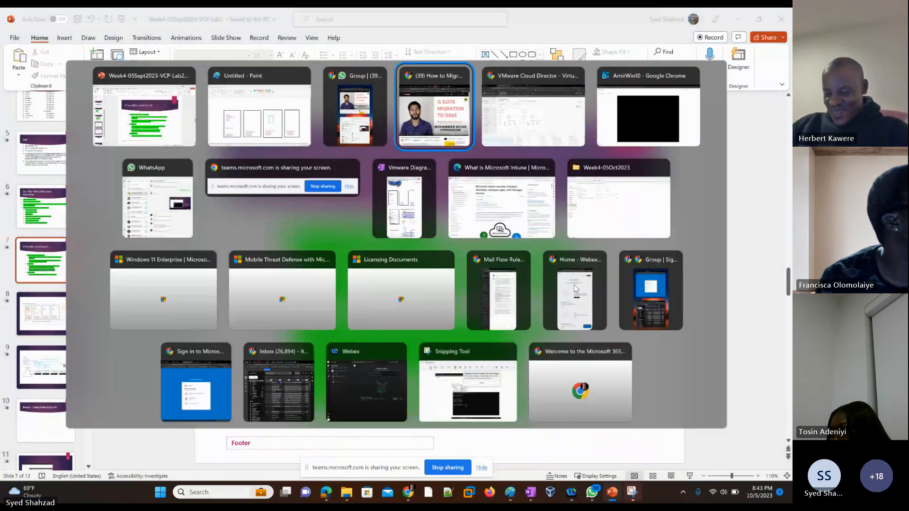
key(Tab)
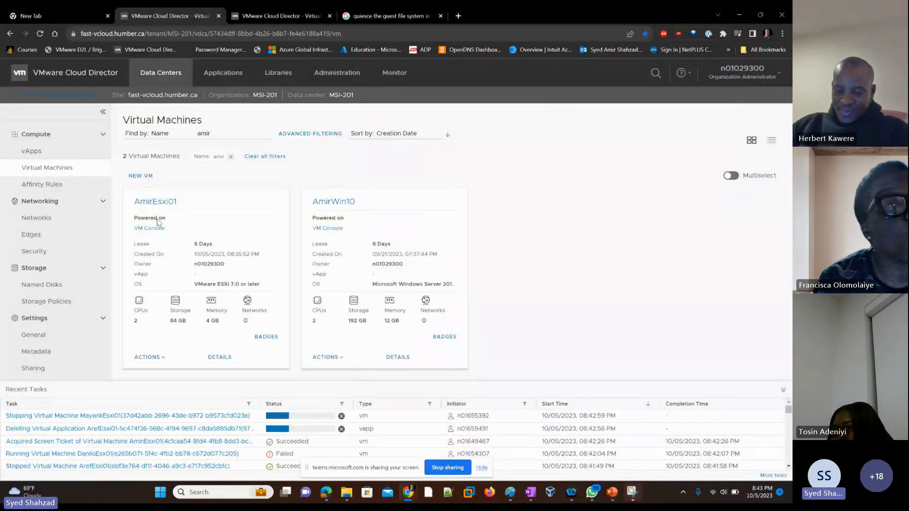
click(161, 358)
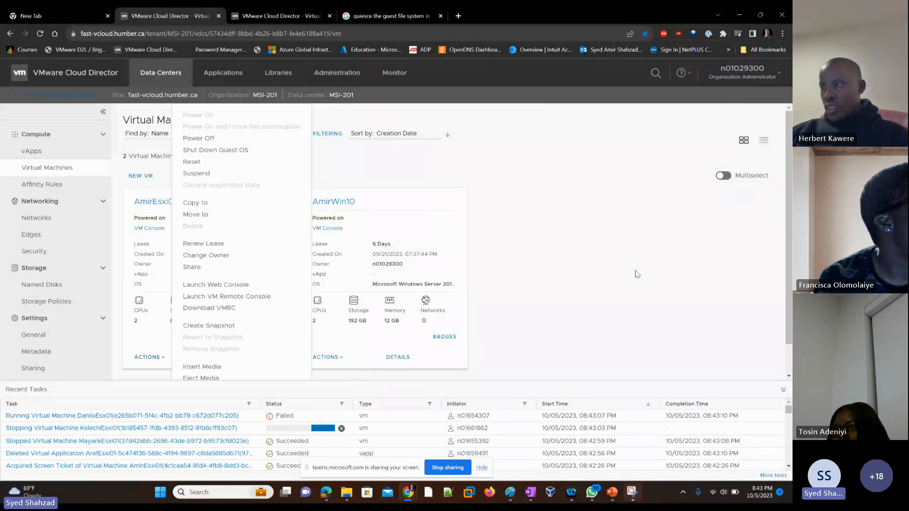
click(512, 299)
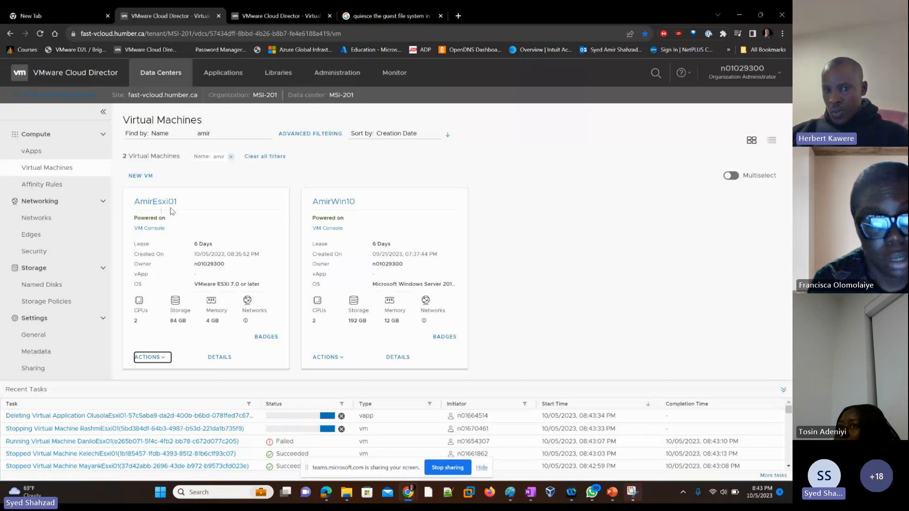
click(163, 360)
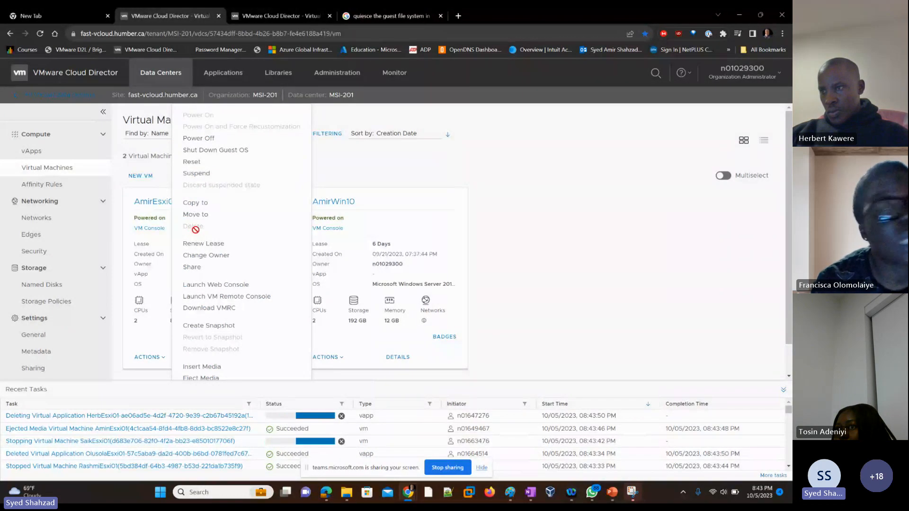
click(198, 139)
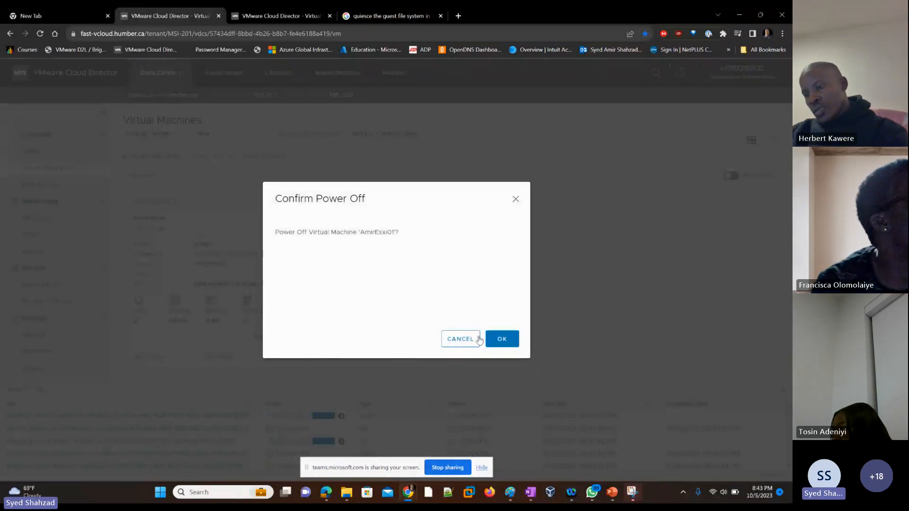
click(496, 344)
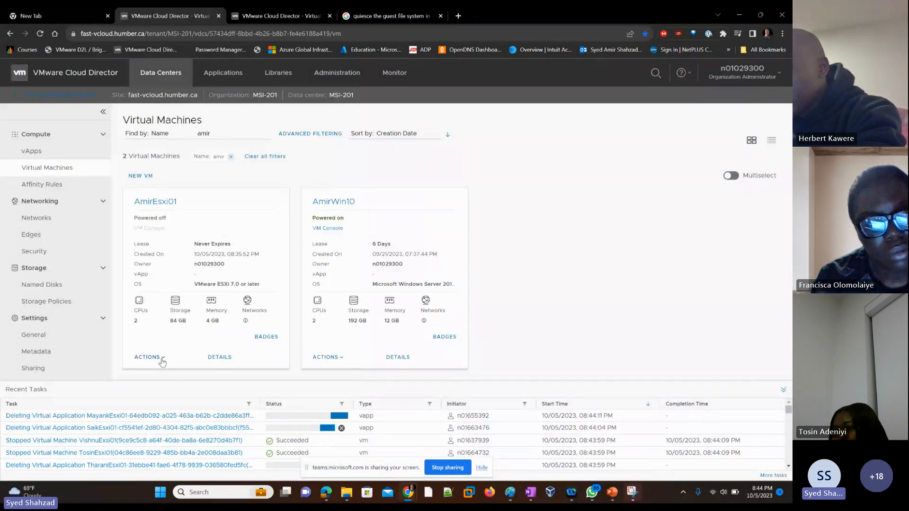
Delete the AmirEsxi01 virtual machine
click(163, 360)
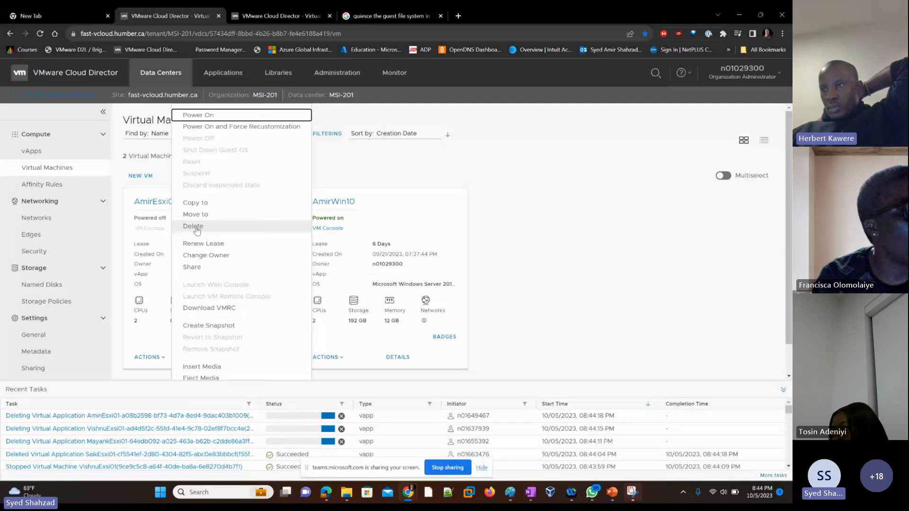
click(199, 229)
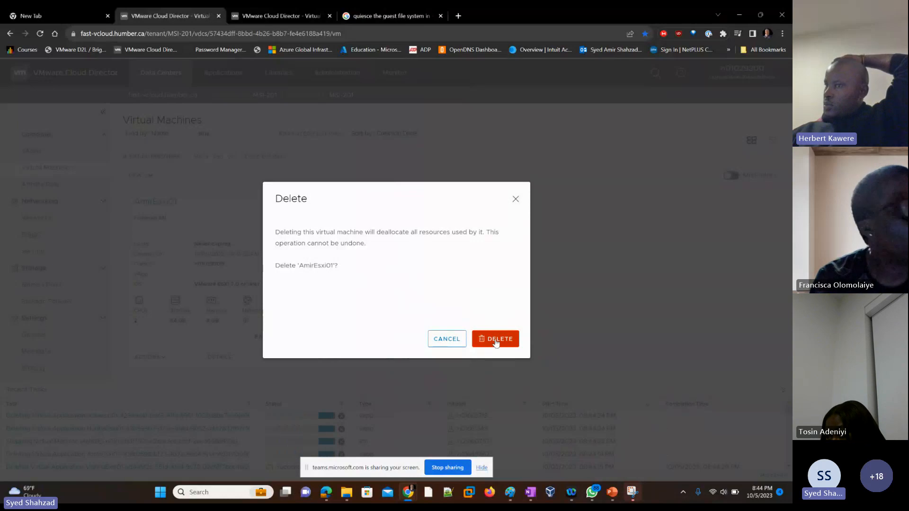
click(497, 340)
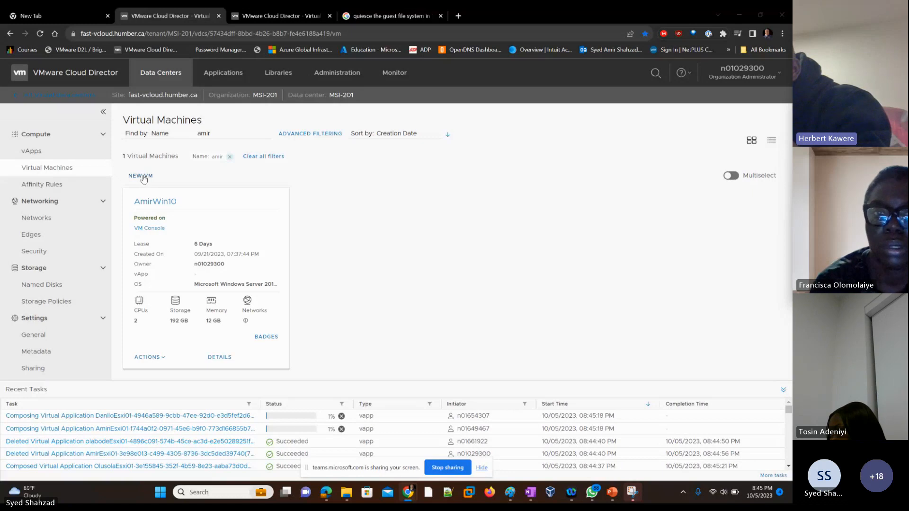
Start a new VM named AmirEsxi01 with computer name AmirEsxi01, created as a New VM rather than from a template
click(142, 176)
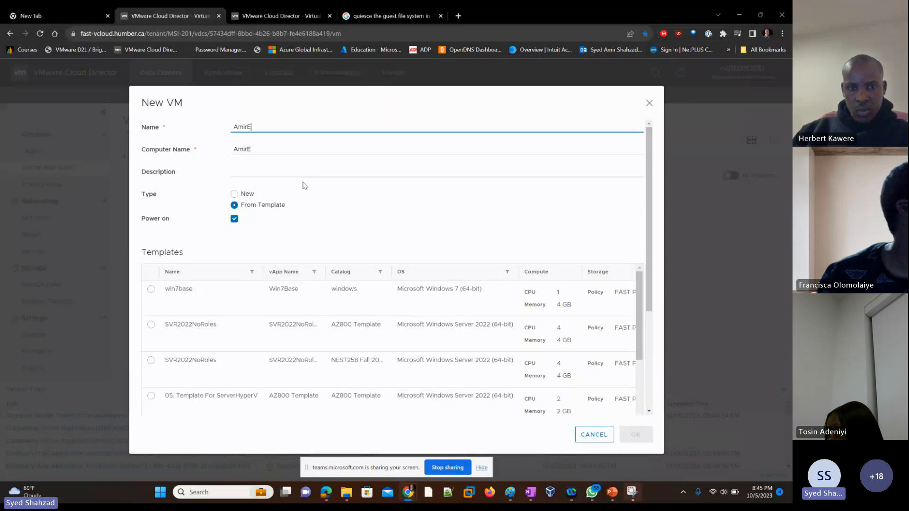
text(Esxi)
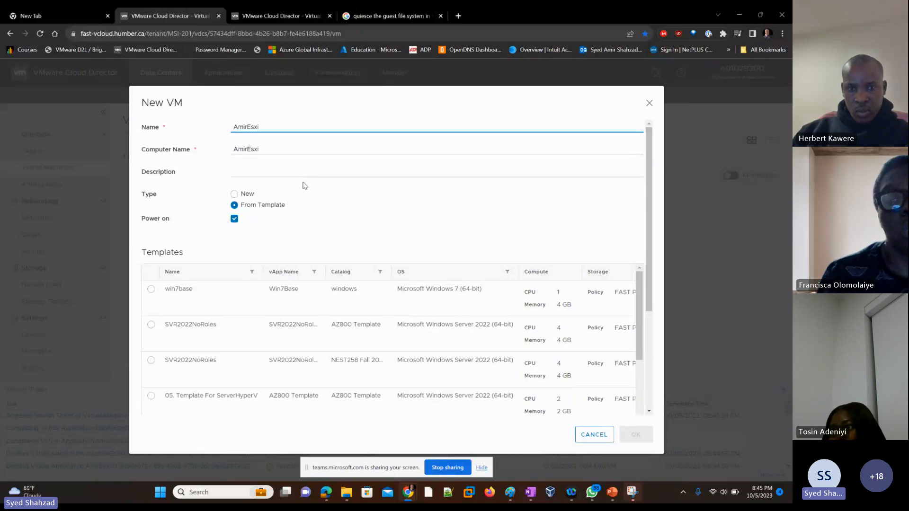
text(01)
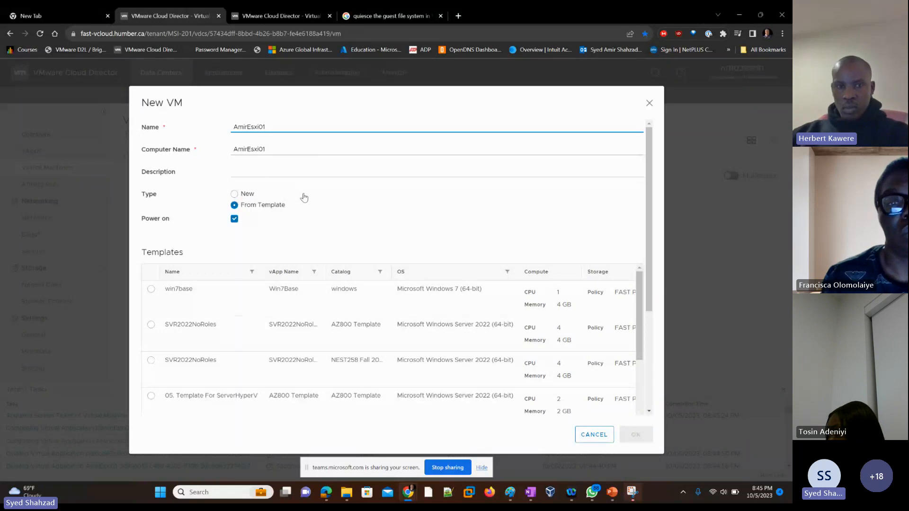
click(233, 198)
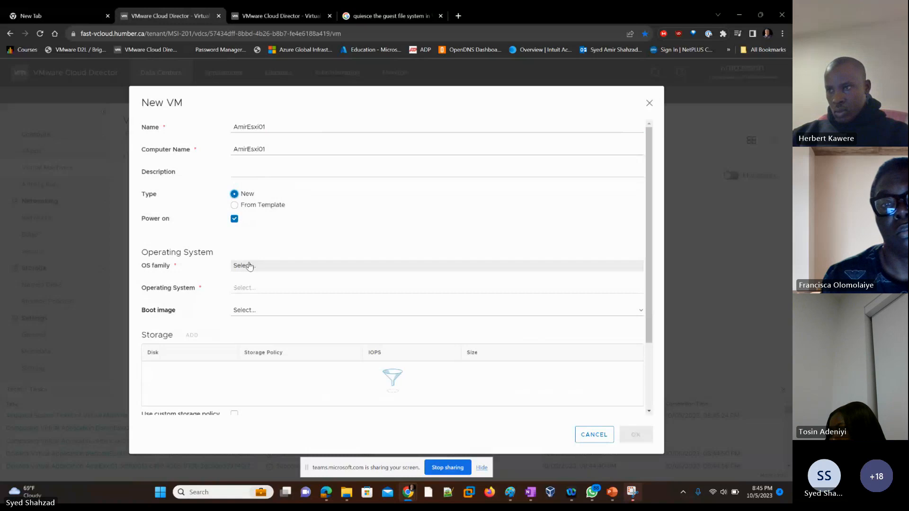
Set the new VM's OS family to Other and its operating system to VMware ESXi 7.0 or later
click(247, 266)
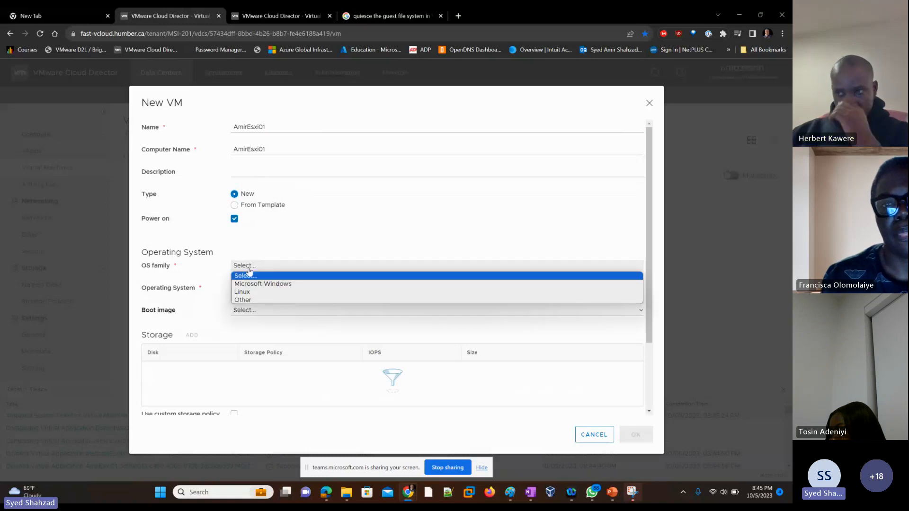
click(253, 300)
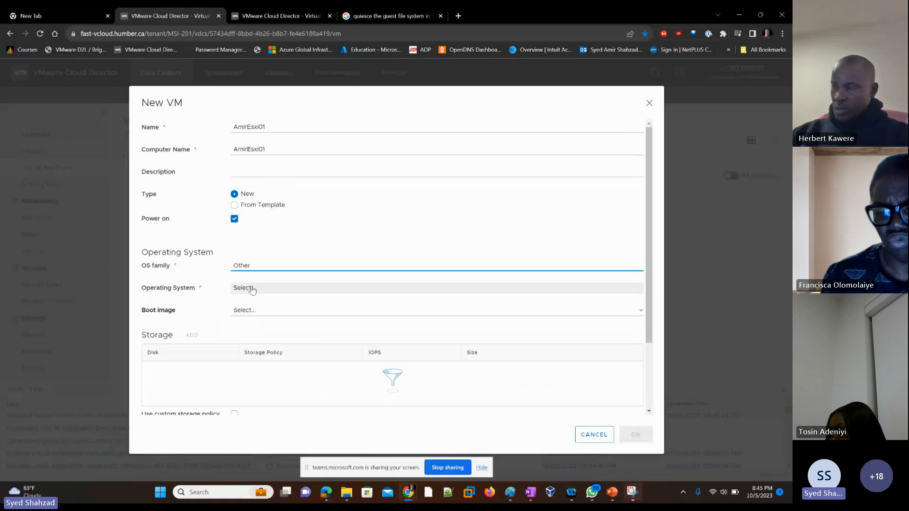
click(252, 288)
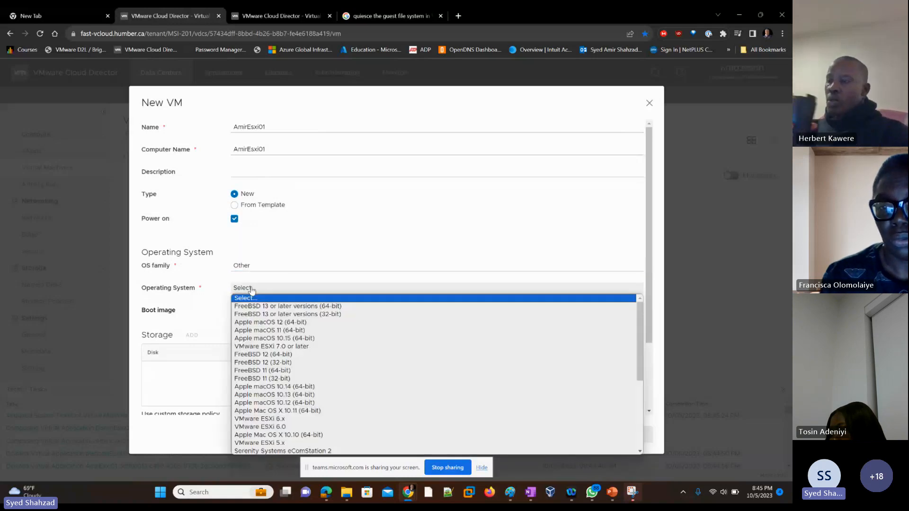
scroll(322, 379, down, 3)
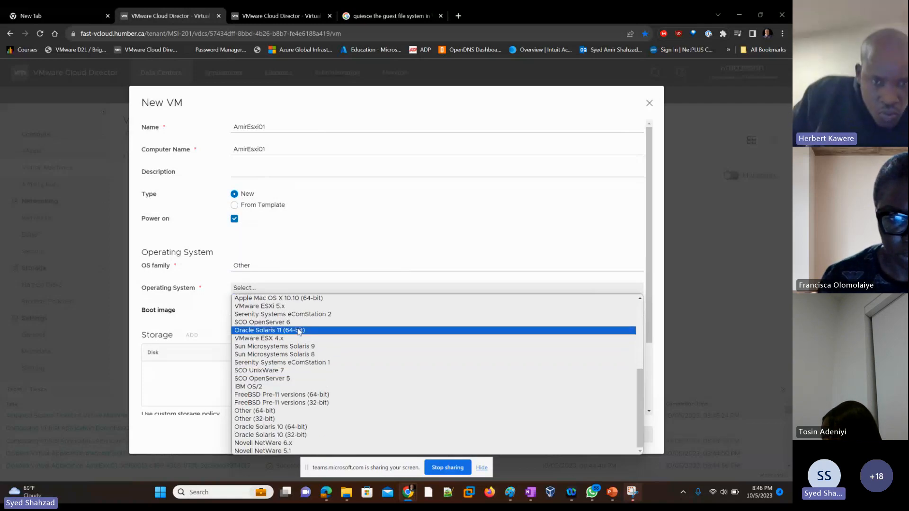
scroll(299, 331, up, 2)
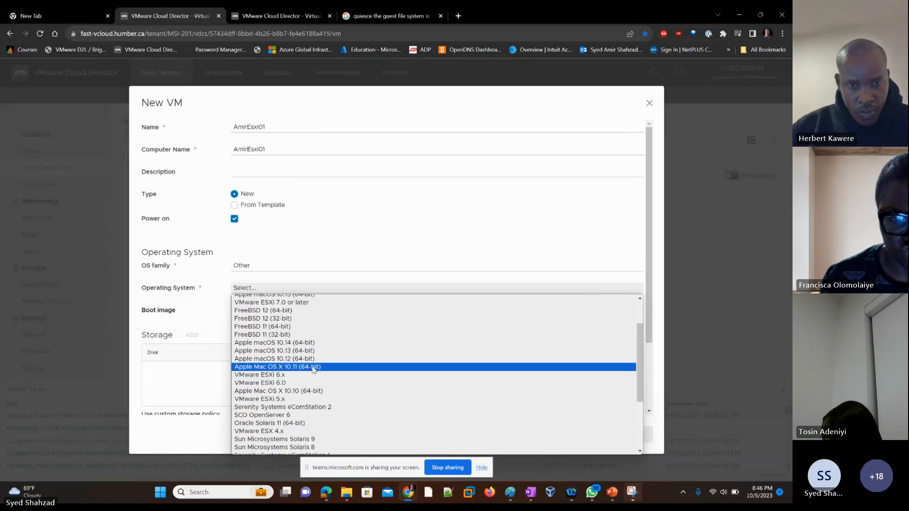
scroll(313, 369, down, 2)
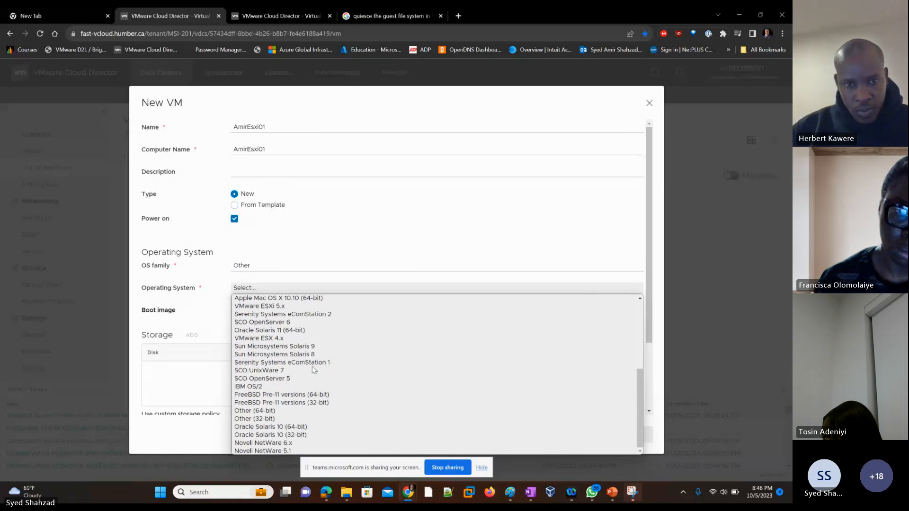
scroll(313, 370, up, 3)
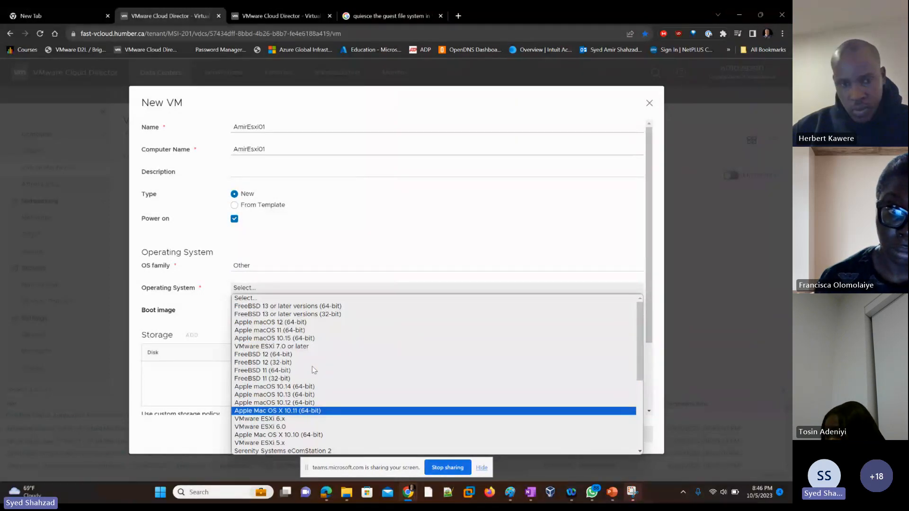
click(299, 346)
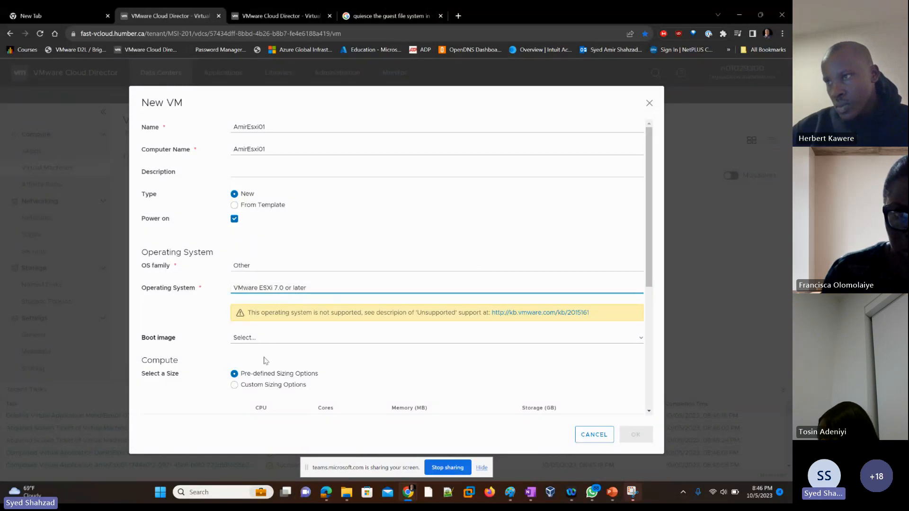
Choose VMware-VMvisor-Installer-7.0U1-16850804.x86_64.iso as the VM's boot image
click(256, 340)
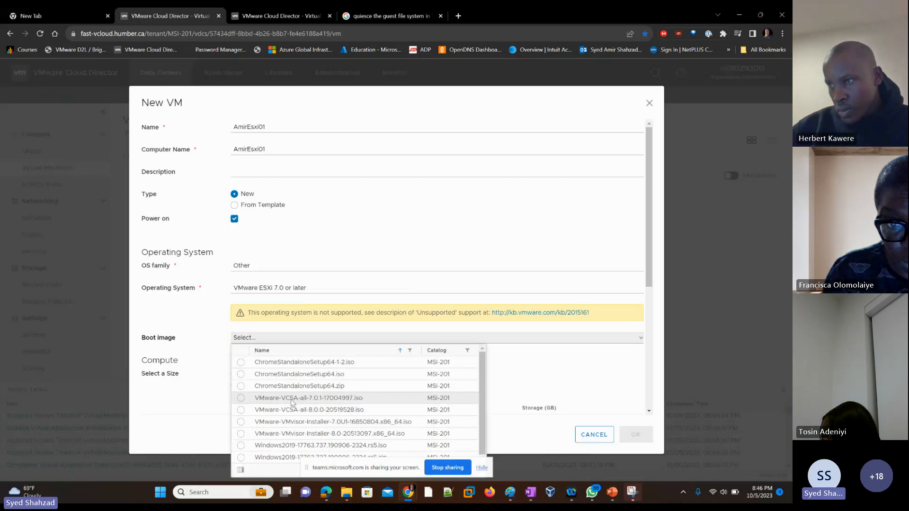
click(335, 421)
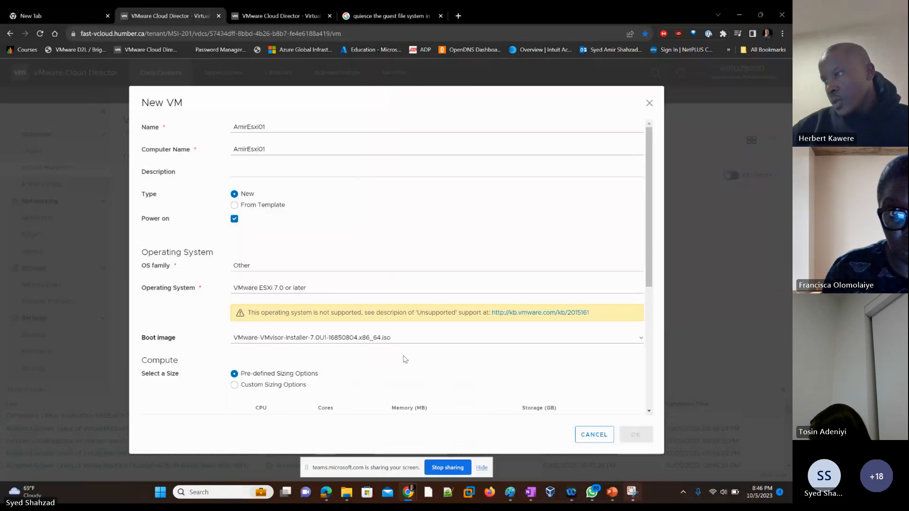
Switch the compute size to custom sizing options and set memory to 4 GB
scroll(405, 360, down, 2)
scroll(404, 360, down, 1)
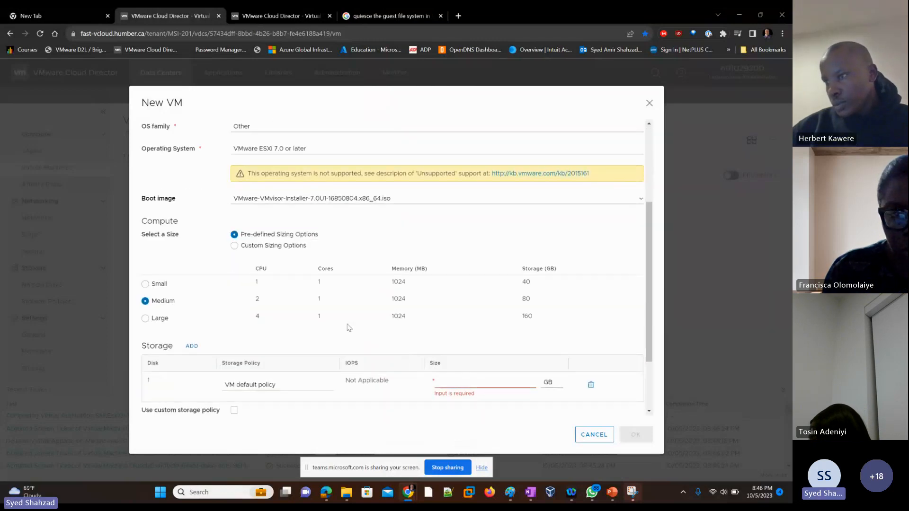
click(257, 247)
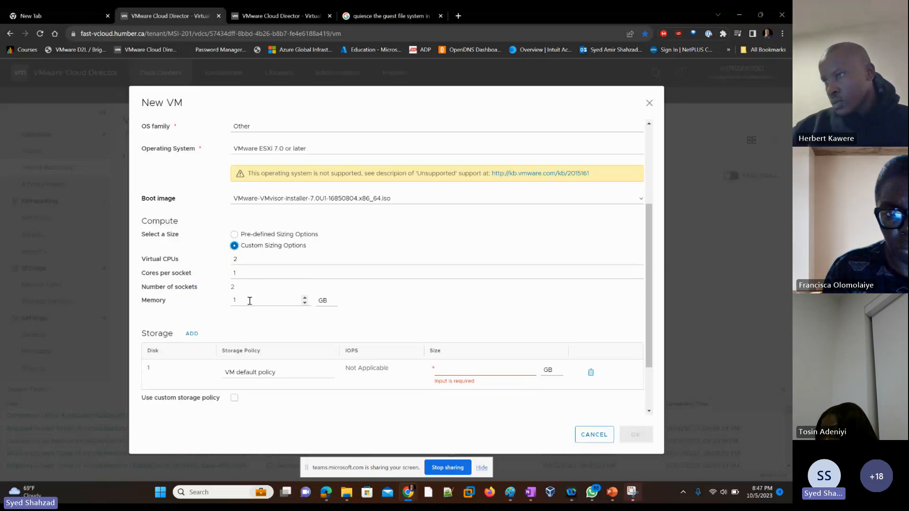
drag(243, 302, 232, 305)
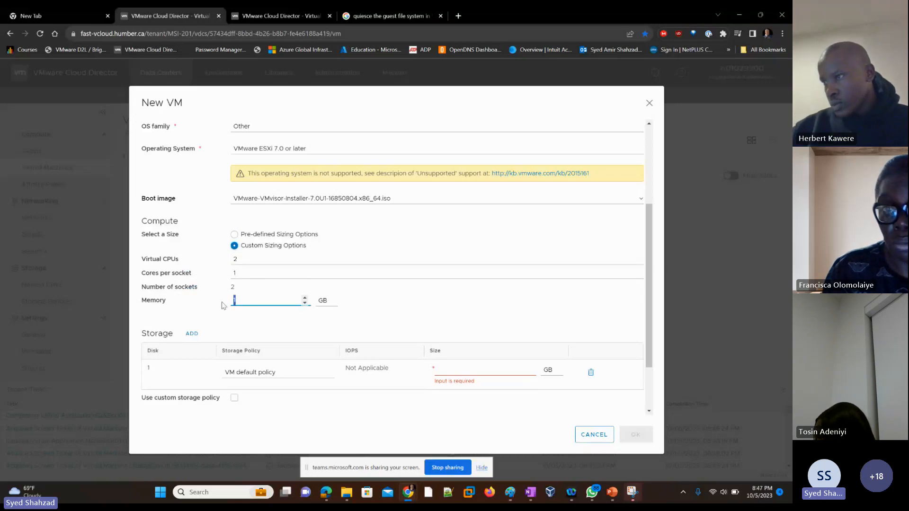
text(4)
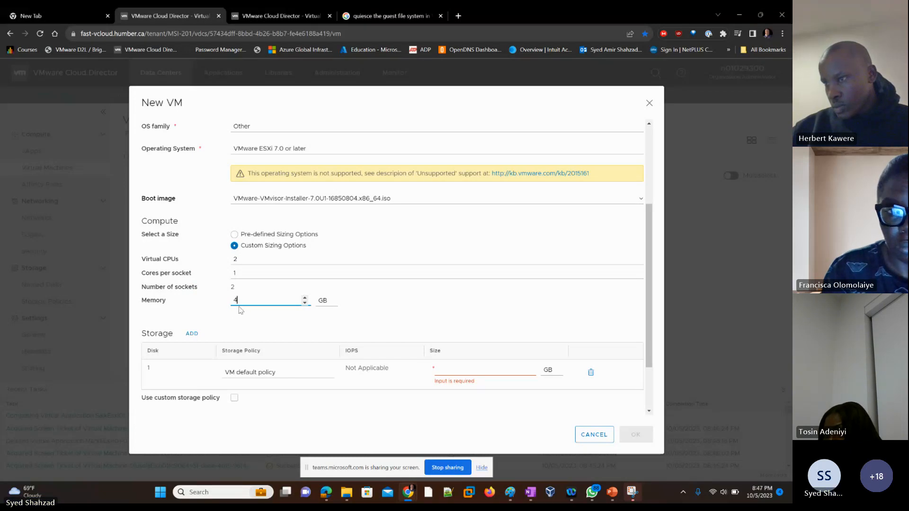
click(383, 308)
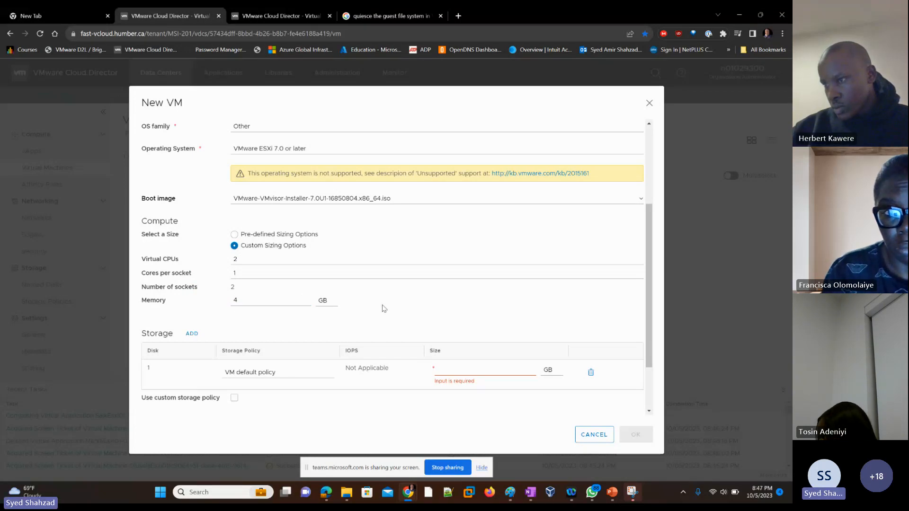
Set the first disk's size to 80 GB
scroll(382, 308, down, 1)
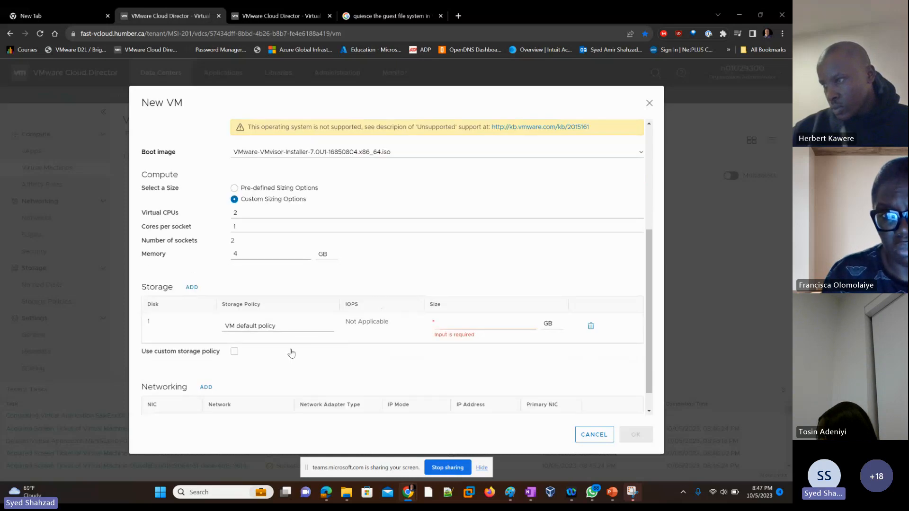
click(447, 325)
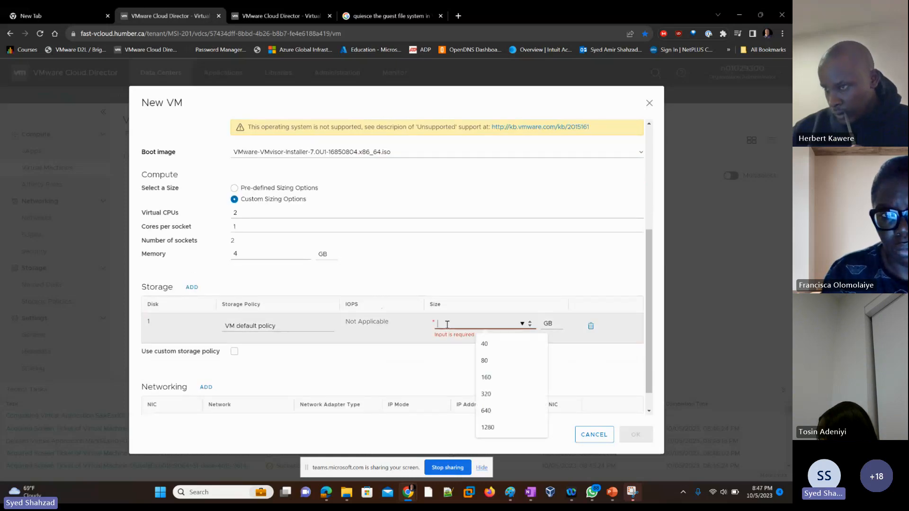
click(487, 361)
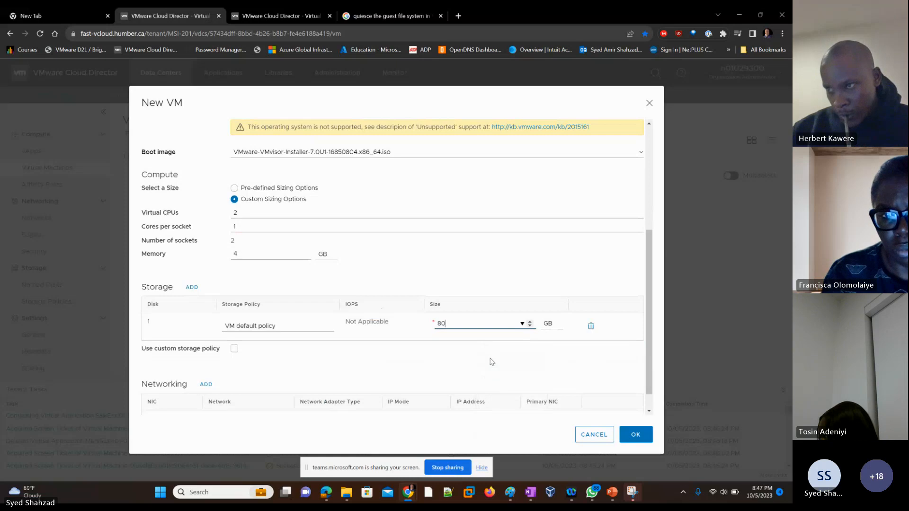
click(447, 355)
click(447, 355)
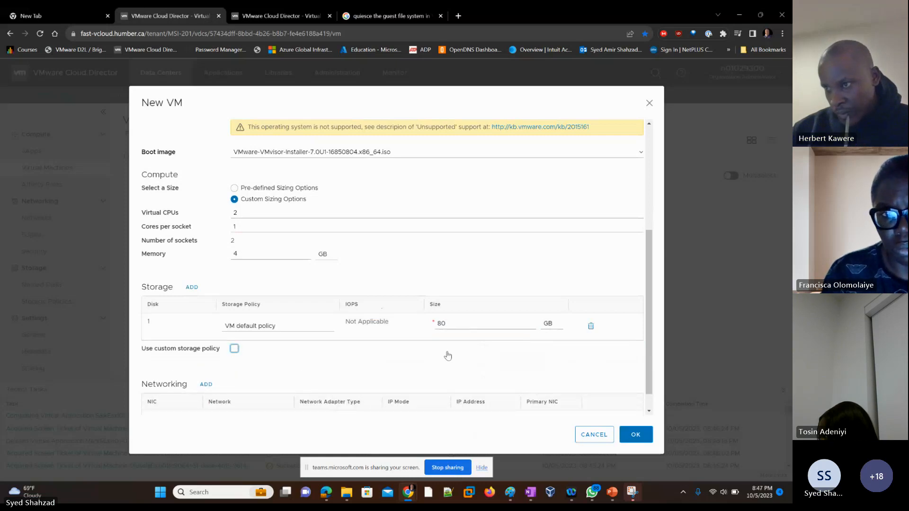
Connect the VM's NIC to the MSI-201-Internet1 network and create the VM
scroll(347, 358, down, 1)
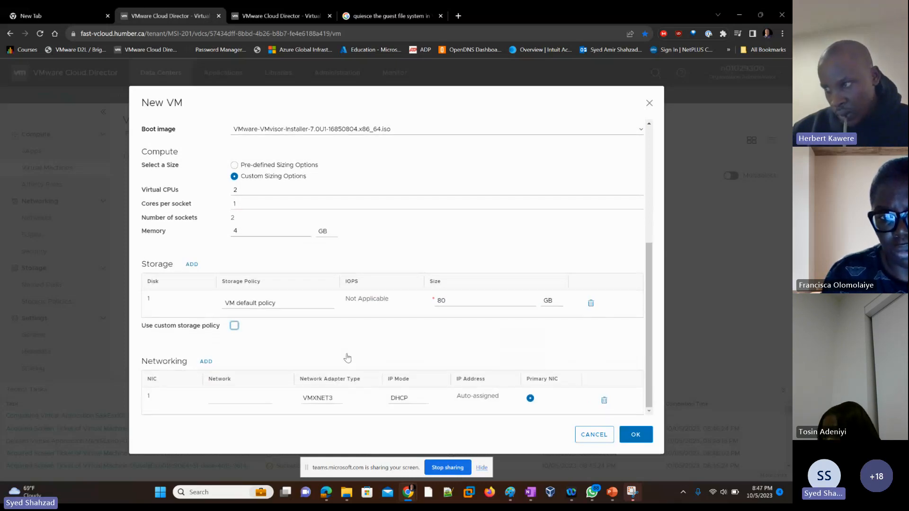
click(221, 405)
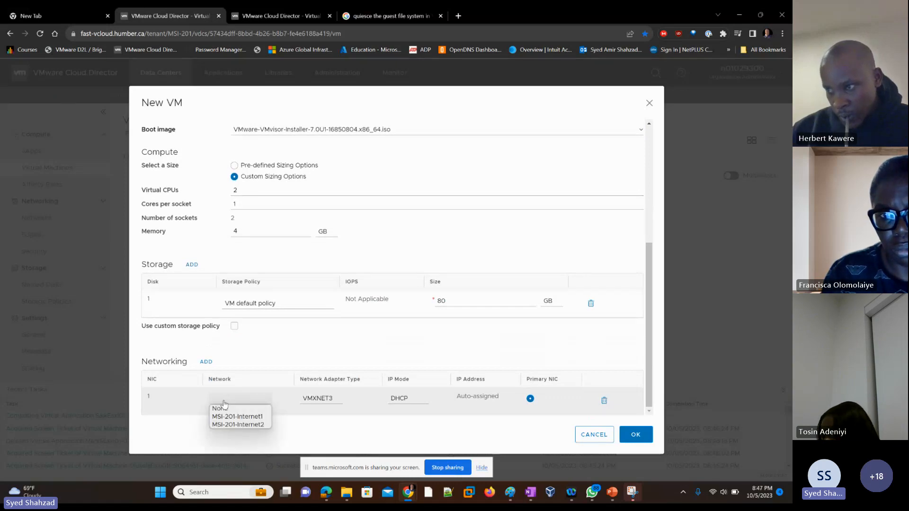
click(246, 420)
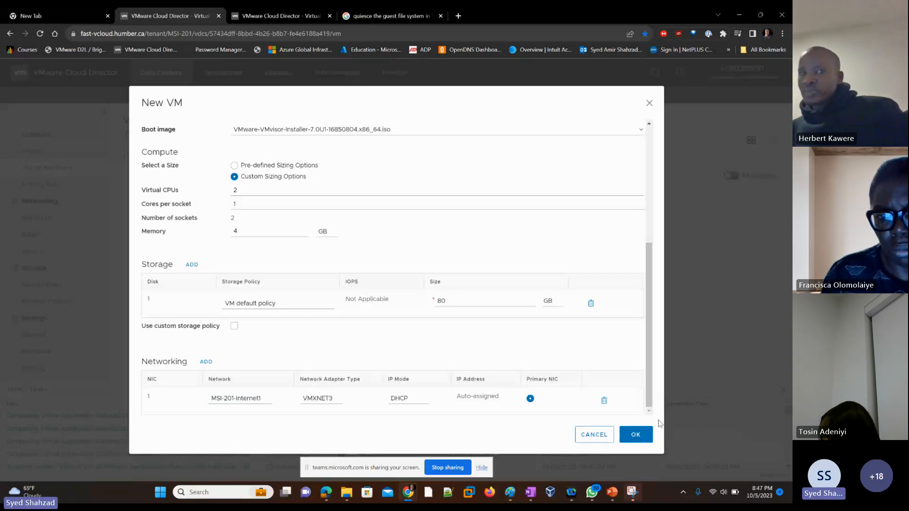
click(637, 443)
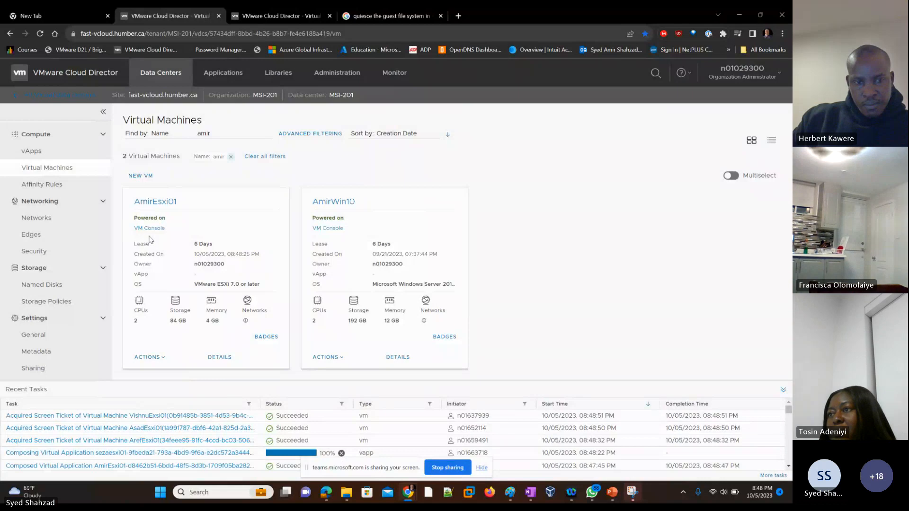
Open the AmirEsxi01 web console and reposition its window
click(142, 228)
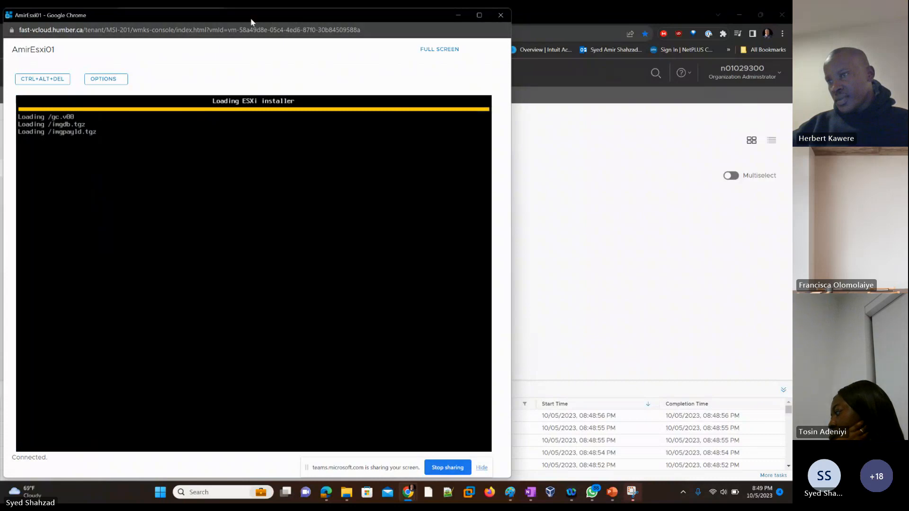
drag(238, 14, 371, 24)
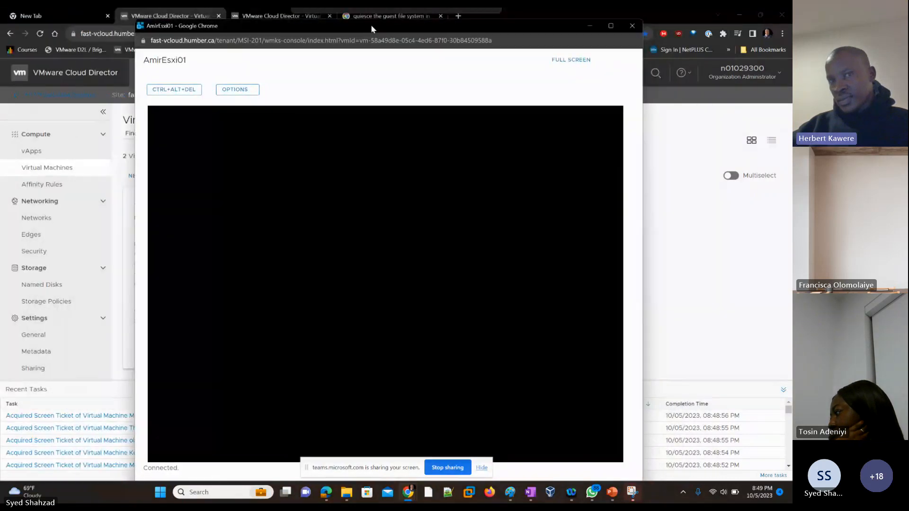
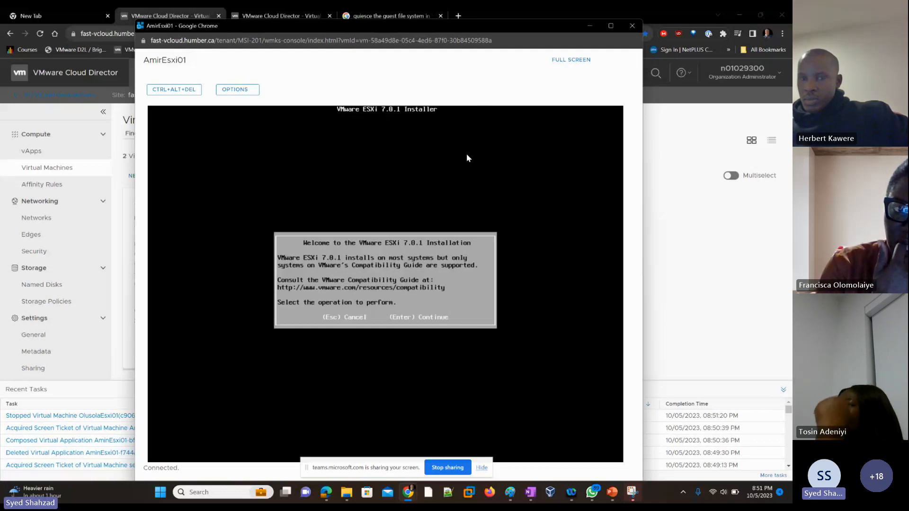
Proceed through the ESXi installer: accept the EULA, choose the local virtual disk and the US Default keyboard layout
key(Return)
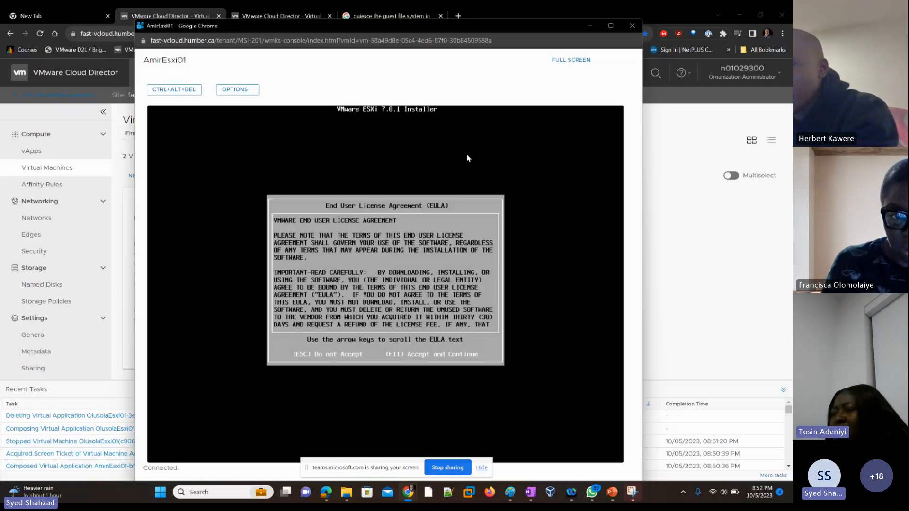
key(F11)
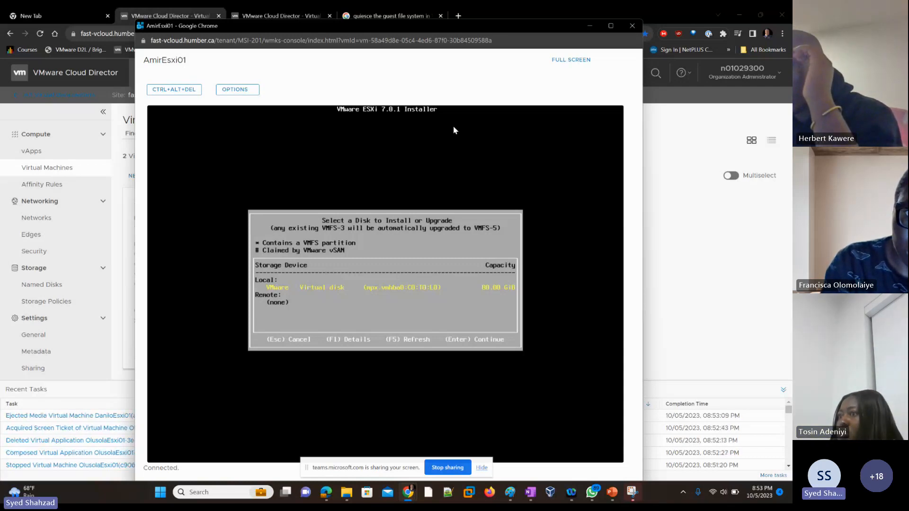
key(Return)
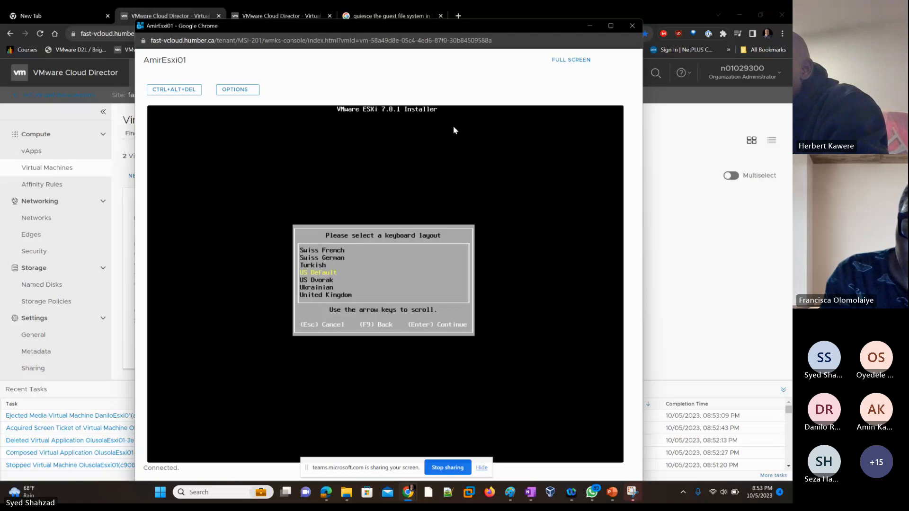
key(Return)
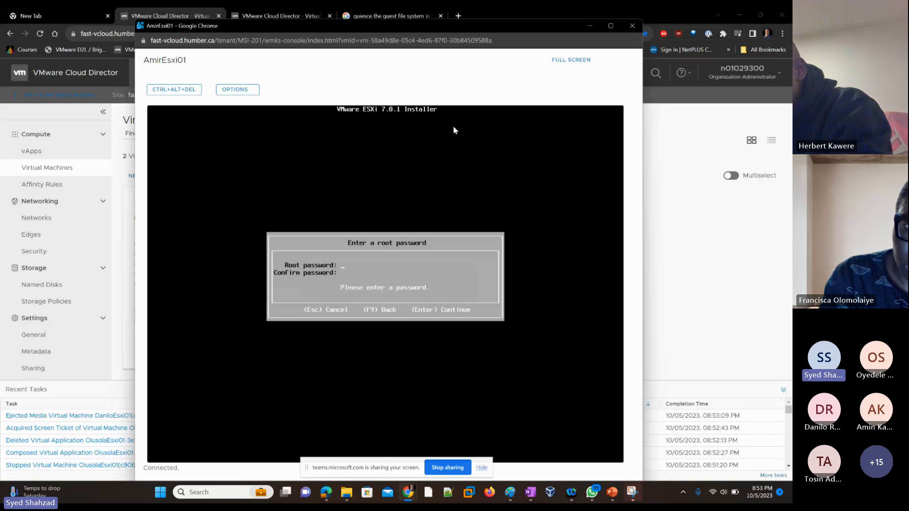
Enter and confirm the root password in the ESXi installer and continue
text(********)
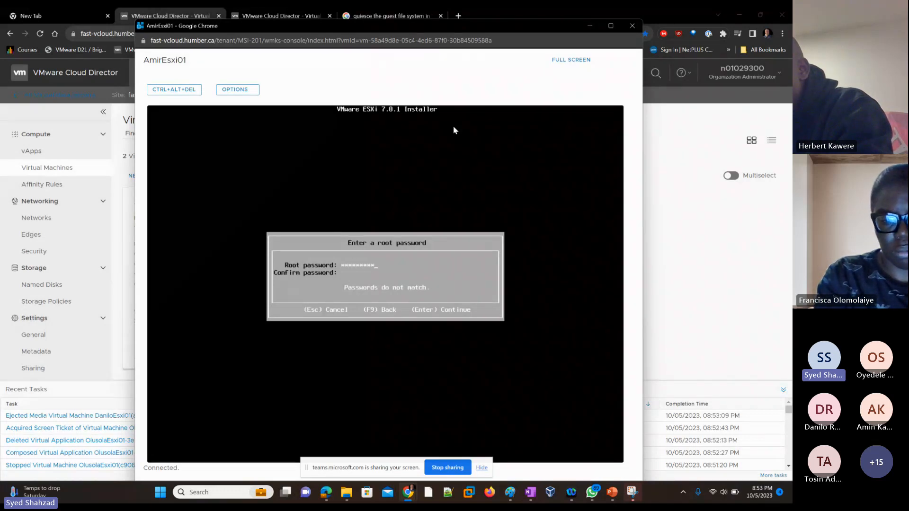
text(****)
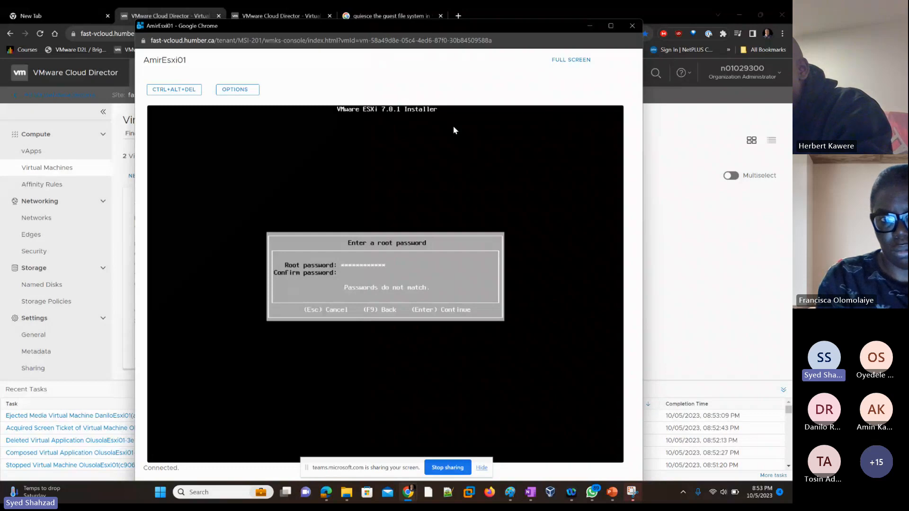
key(Tab)
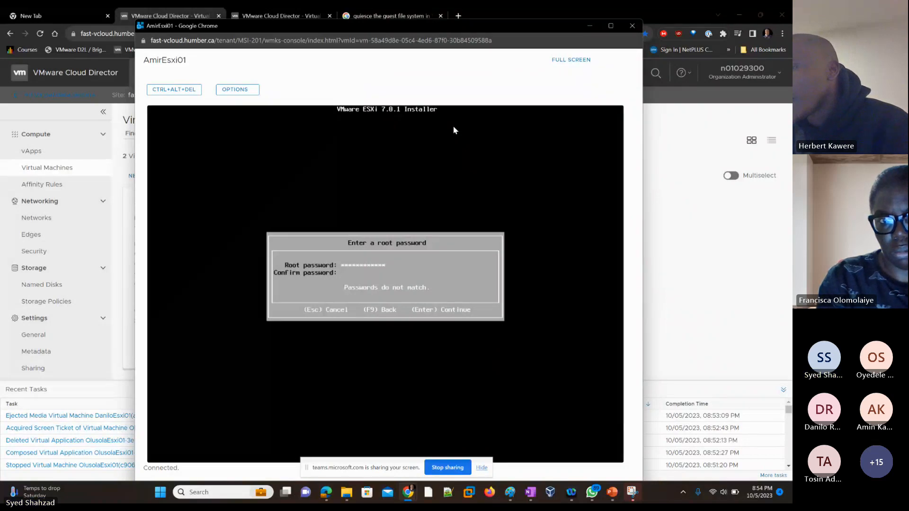
text(*)
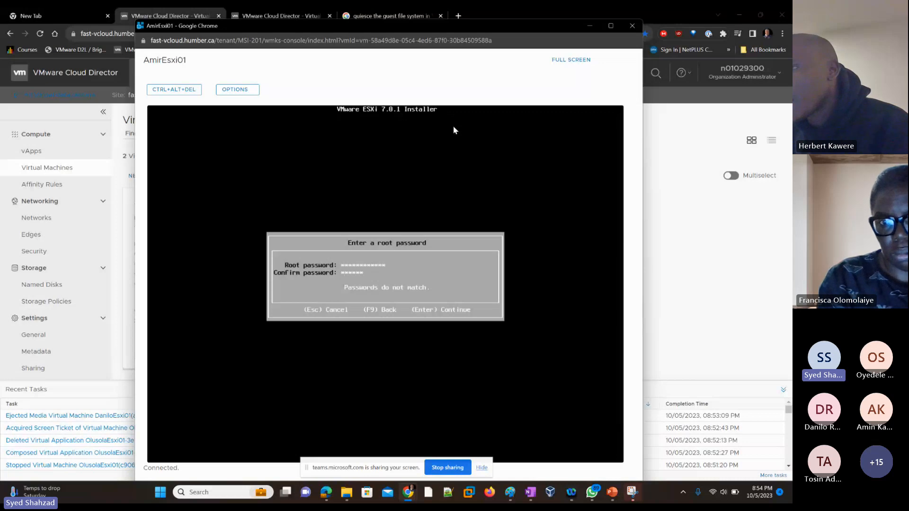
text(*********)
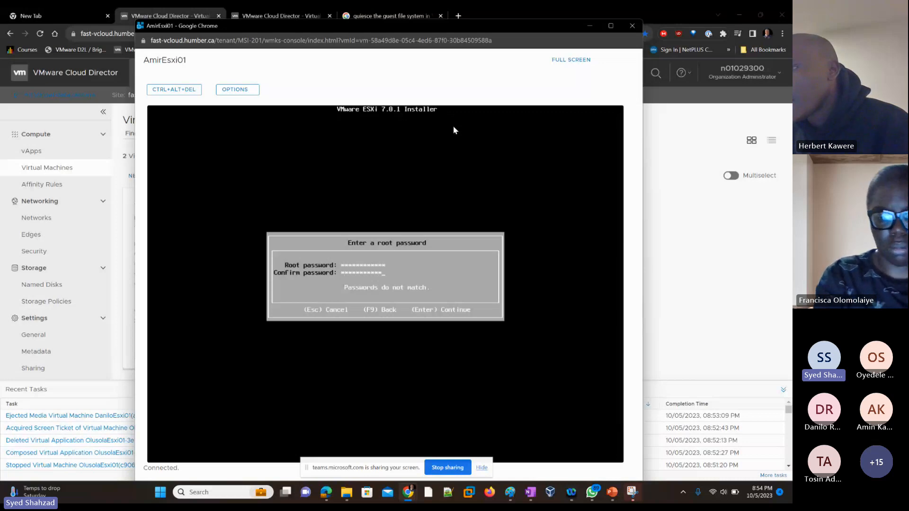
text(*)
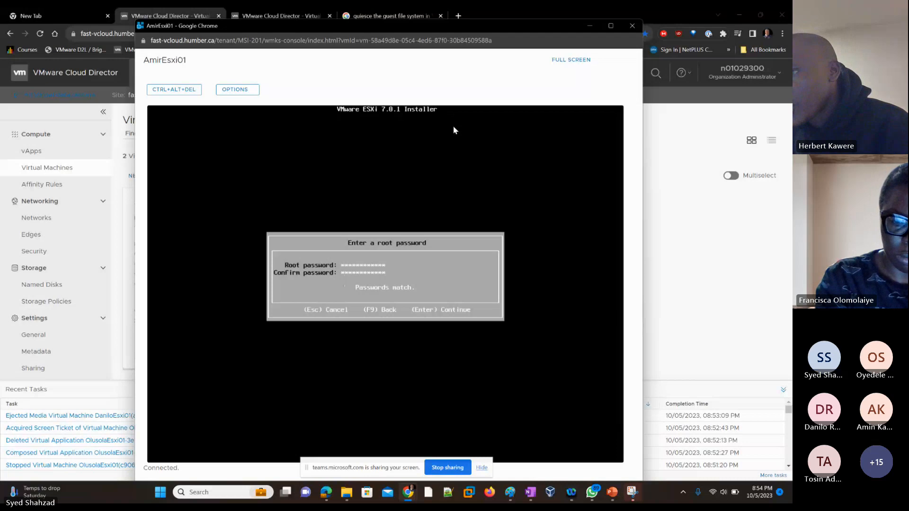
key(Return)
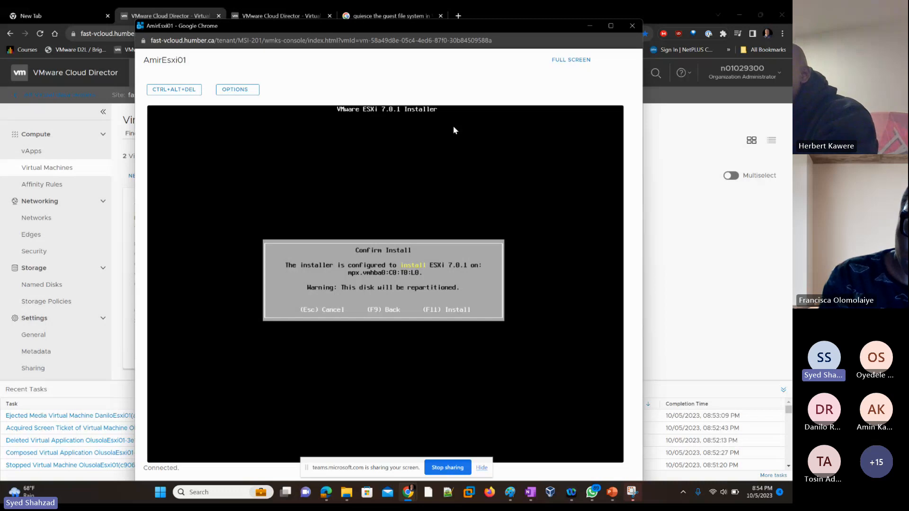
Confirm the ESXi 7.0.1 installation on the disk and reboot the server
key(F11)
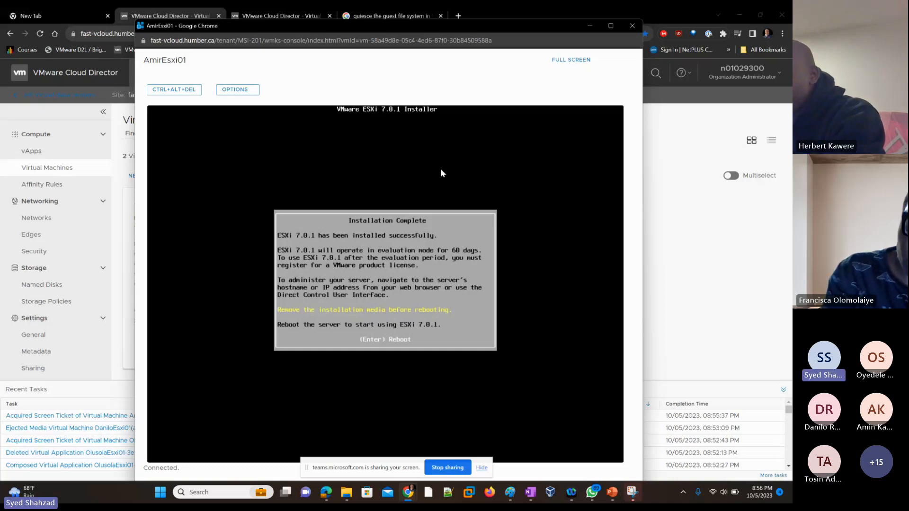
key(Return)
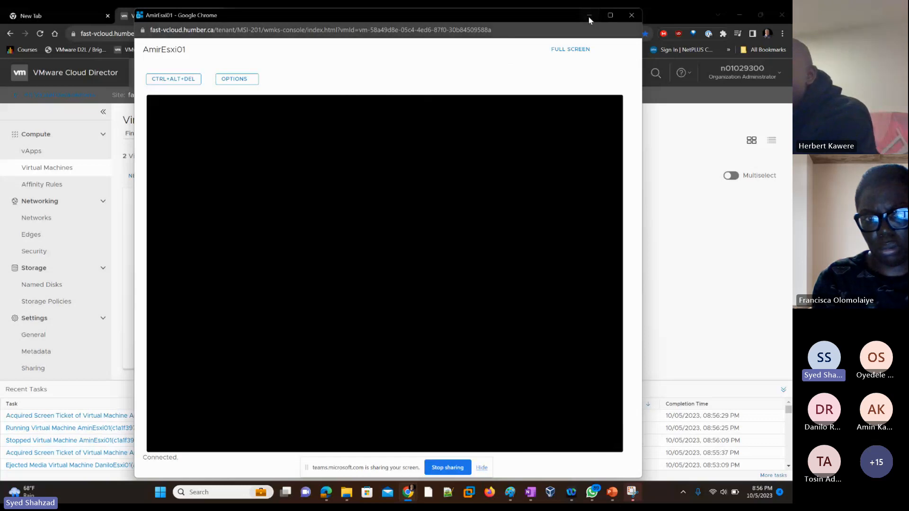
Close the console and start a new VM named AmirEsxi02 with type New instead of From Template
click(632, 16)
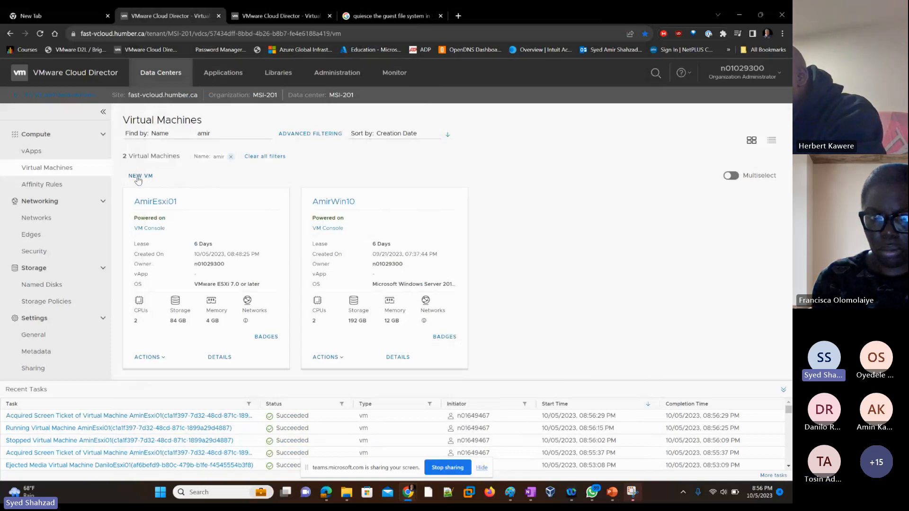
click(137, 178)
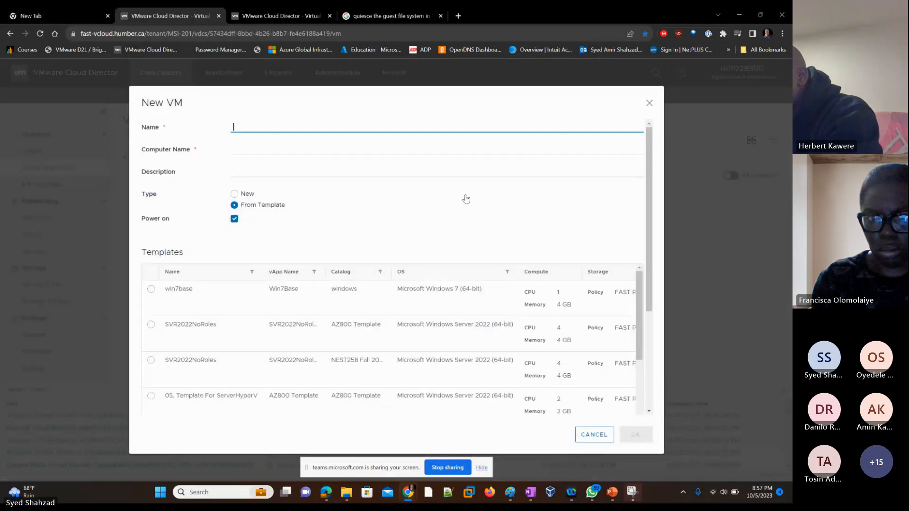
text(Amir)
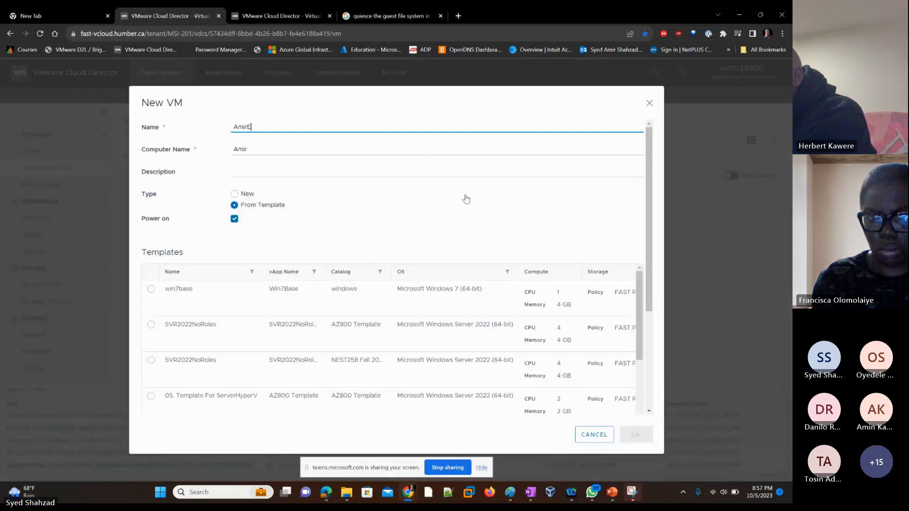
text(Esx)
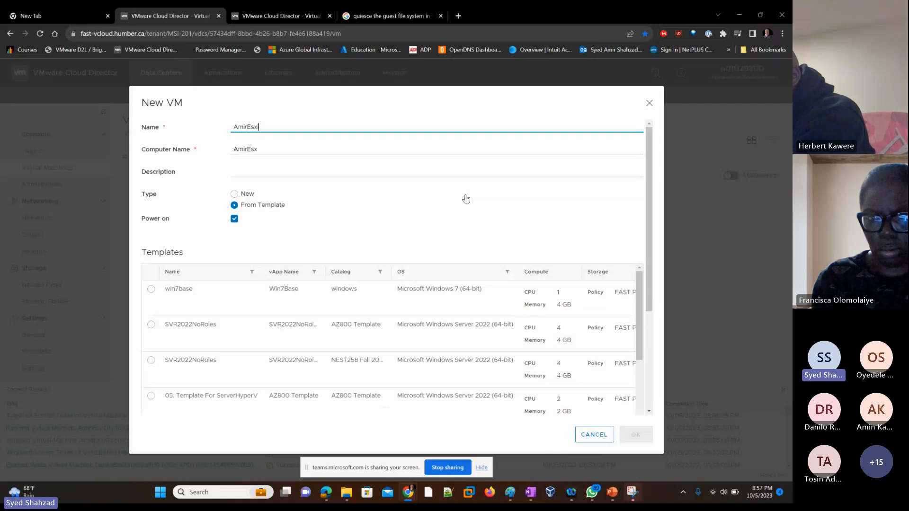
text(i02)
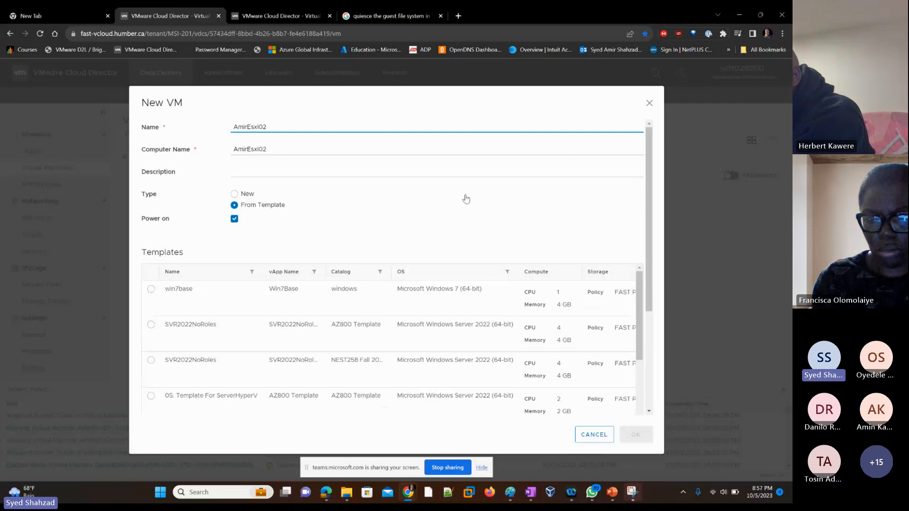
click(235, 194)
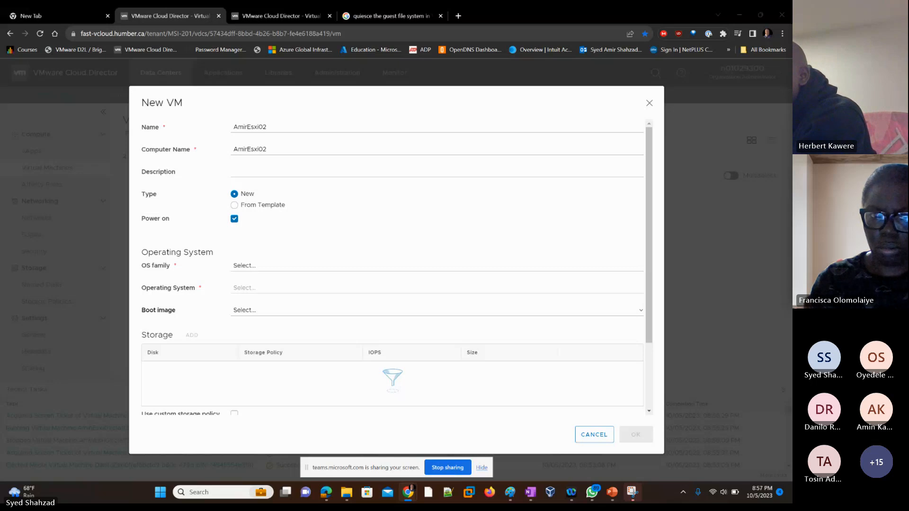
Set the OS family to Other and the operating system to VMware ESXi 7.0 or later
click(252, 269)
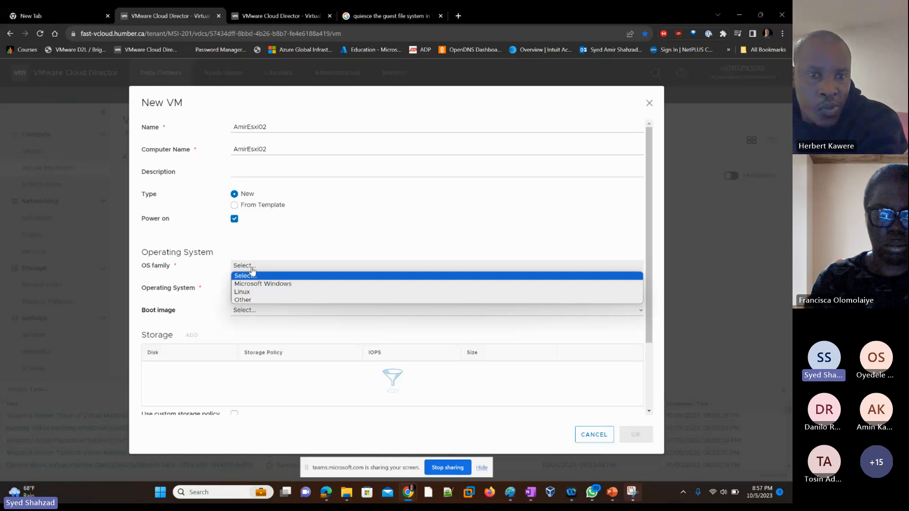
click(244, 301)
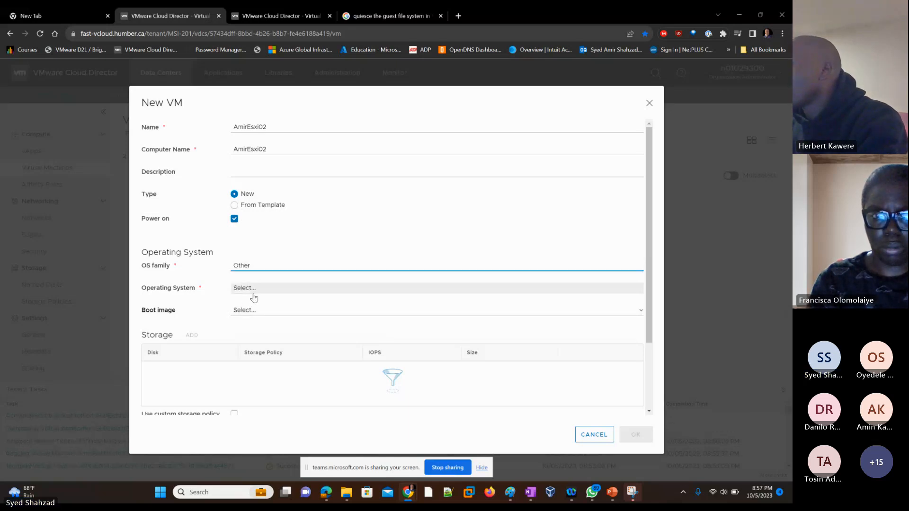
click(254, 290)
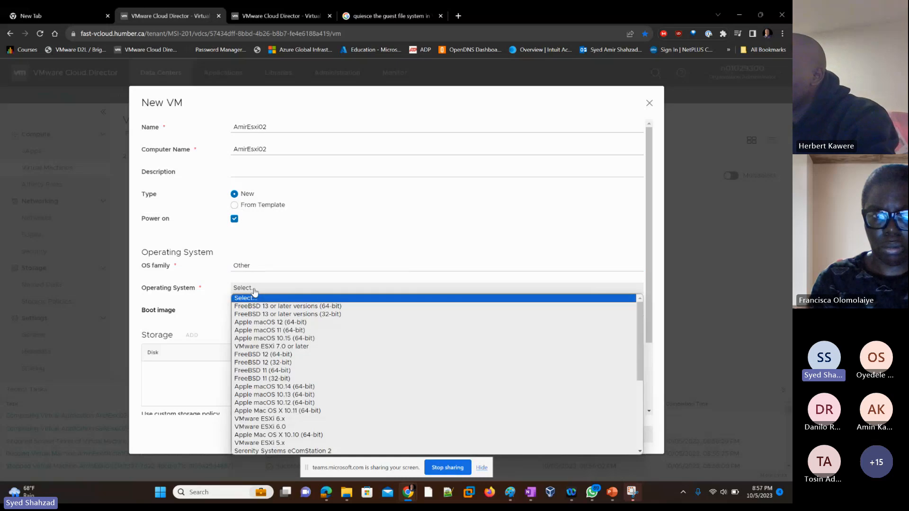
click(298, 347)
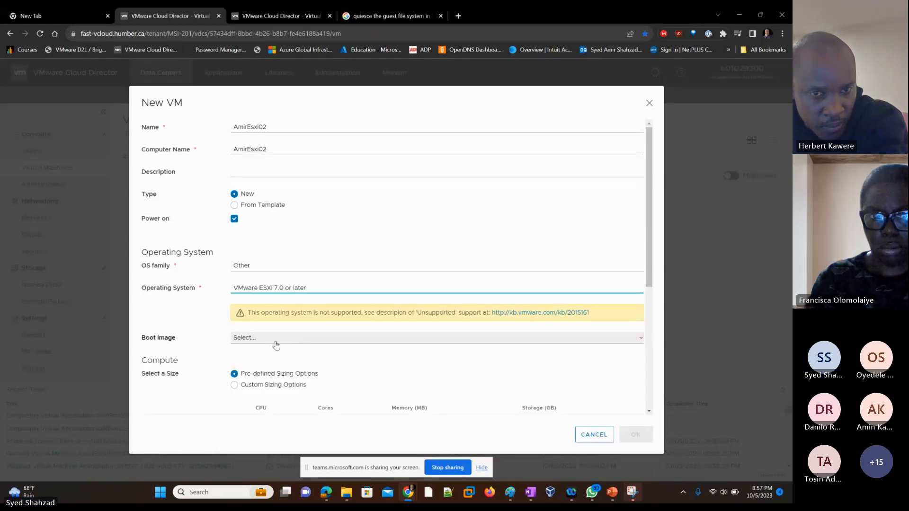
Choose VMware-VMvisor-Installer-7.0U1-16850804.x86_64.iso as the boot image
click(276, 339)
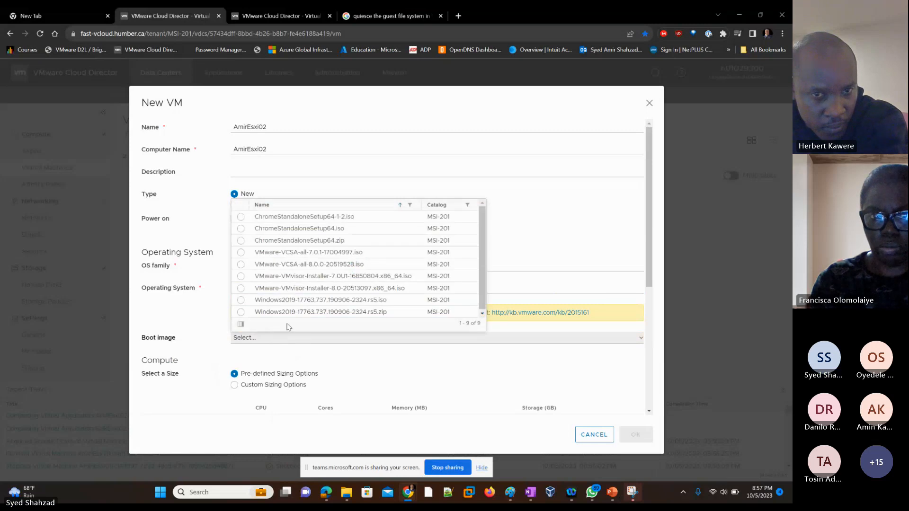
click(339, 277)
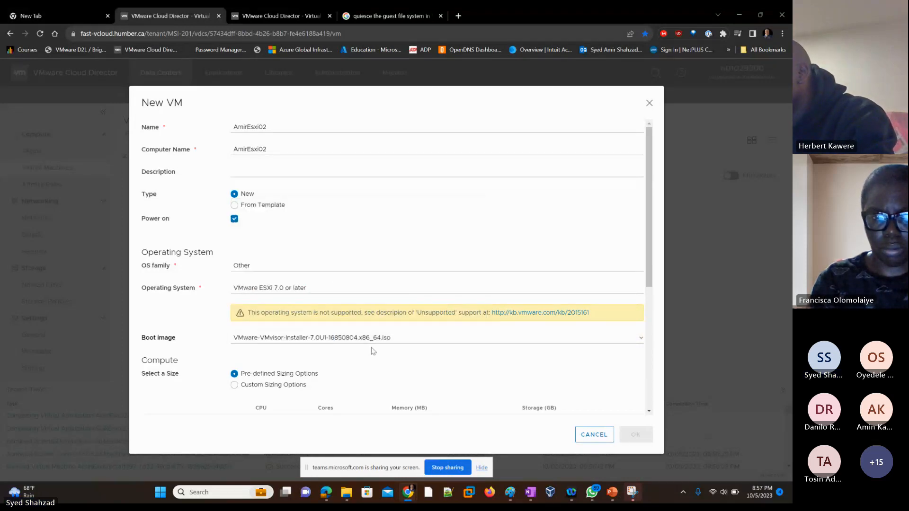
Switch the compute size to custom sizing options and set memory to 4 GB
scroll(427, 359, down, 1)
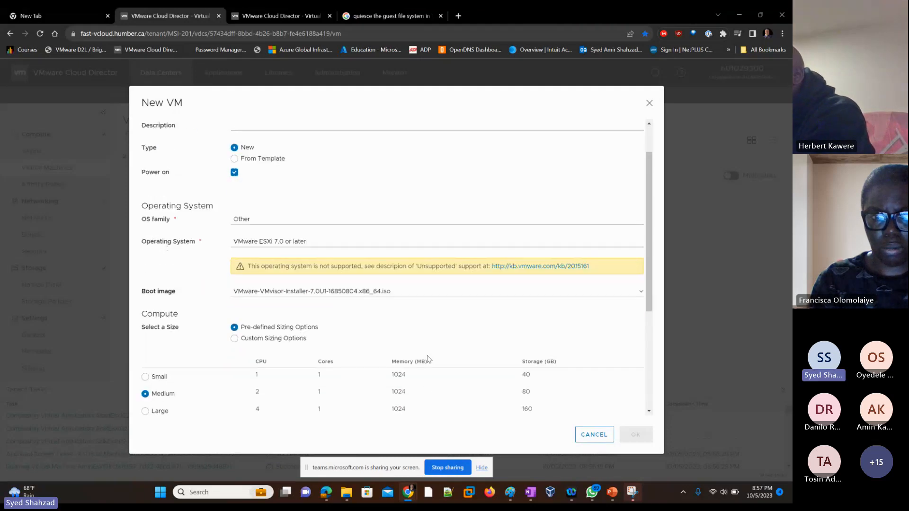
scroll(427, 359, down, 1)
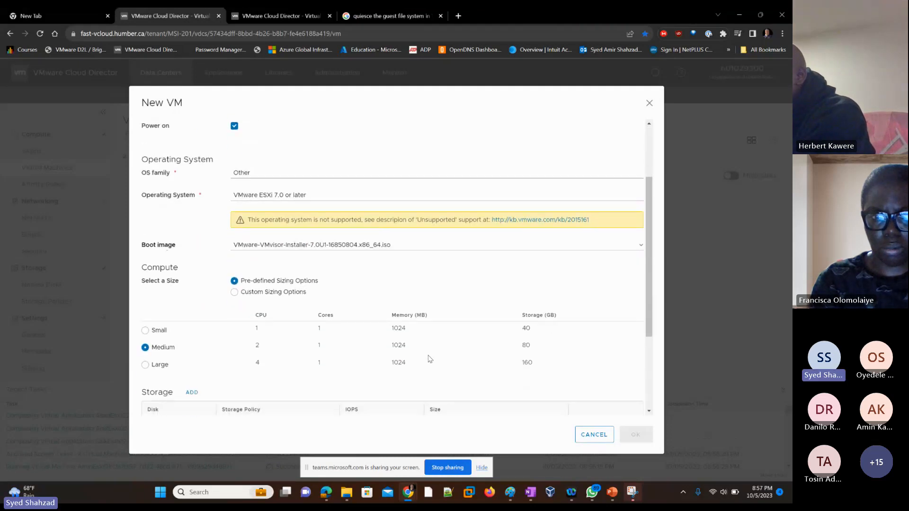
click(267, 293)
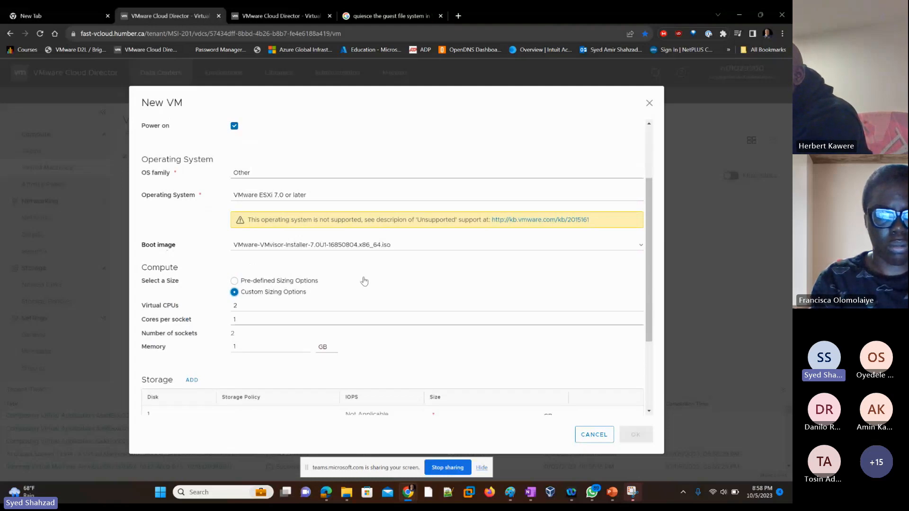
scroll(364, 282, down, 1)
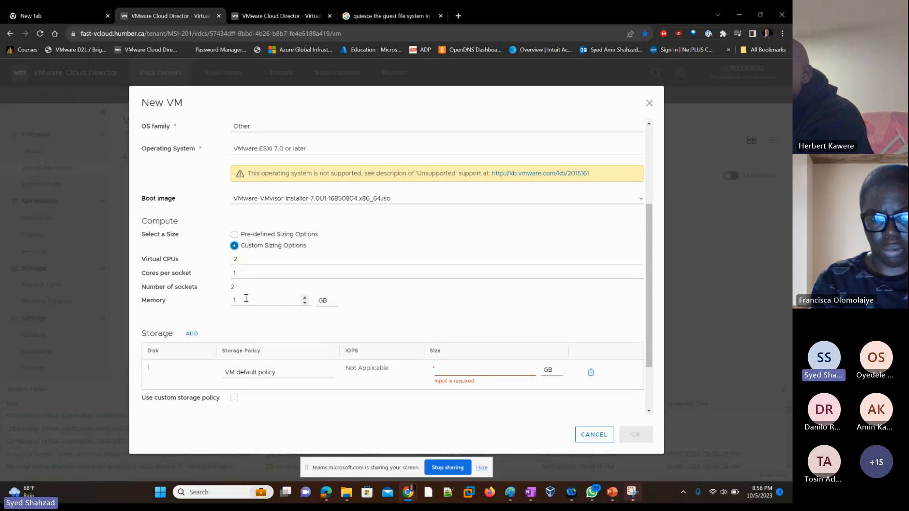
drag(244, 300, 221, 303)
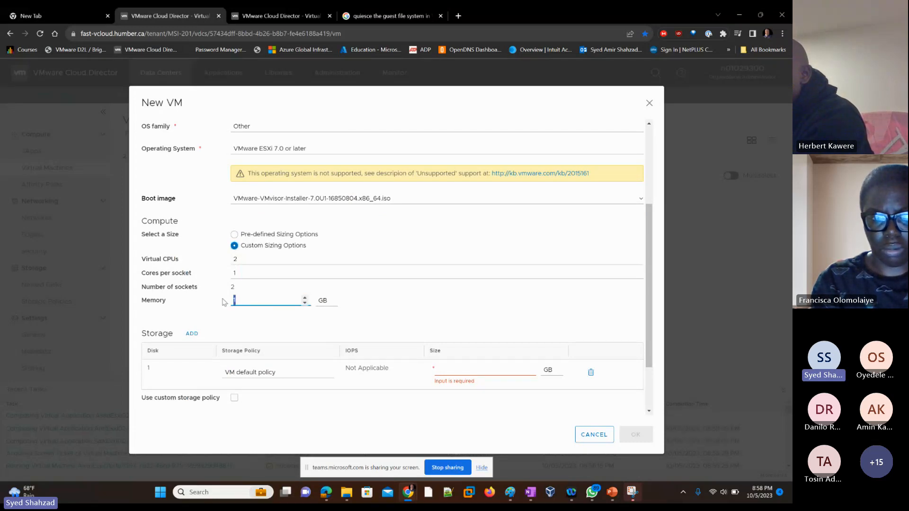
text(4)
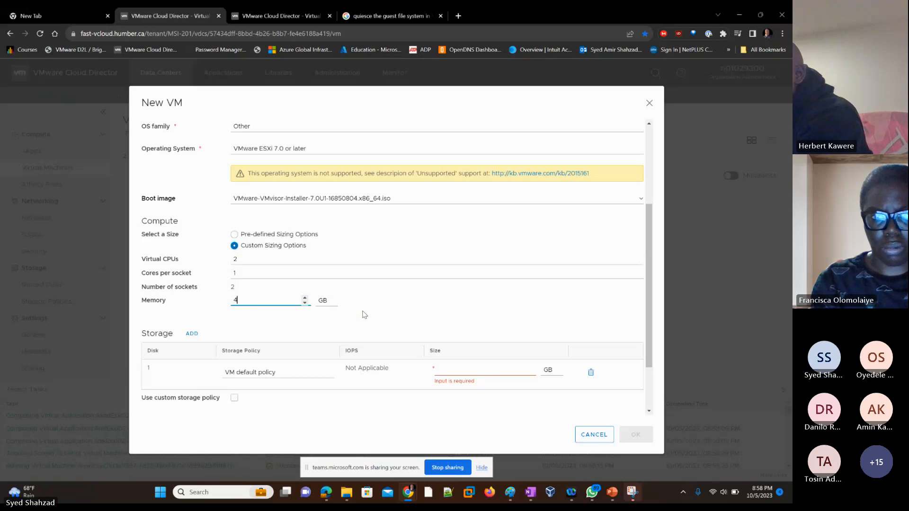
click(388, 309)
Set the first disk's size to 80 GB
scroll(389, 310, down, 1)
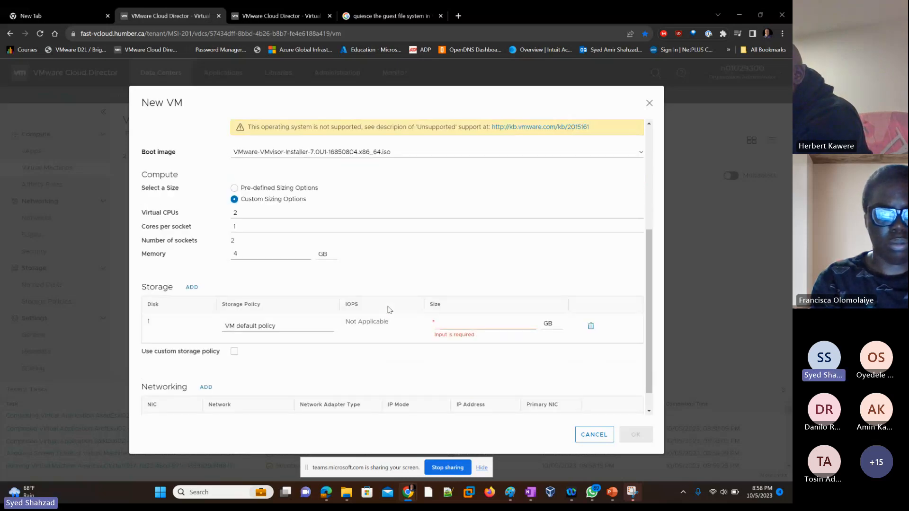
click(450, 321)
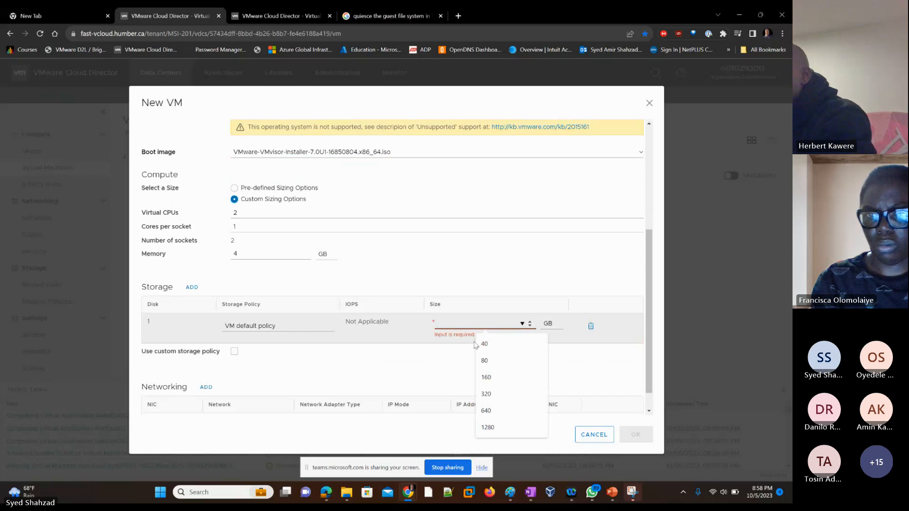
click(494, 366)
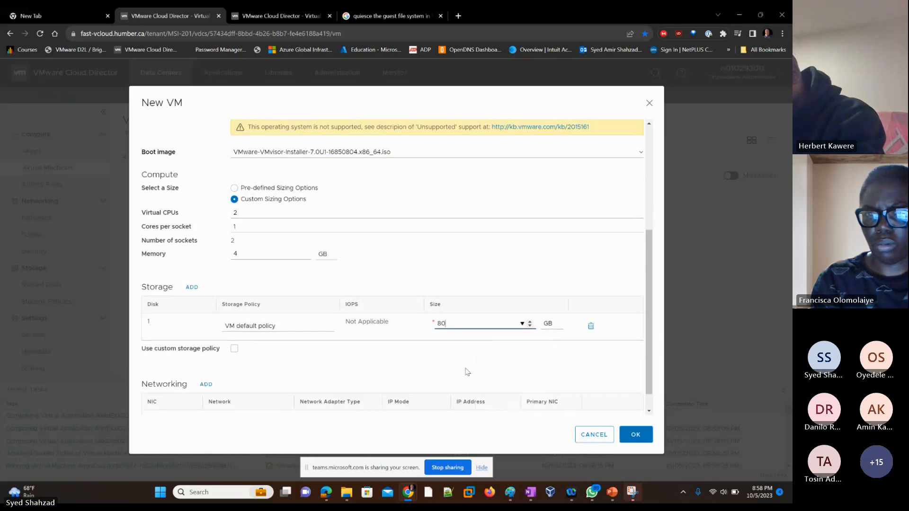
click(343, 370)
scroll(344, 371, down, 1)
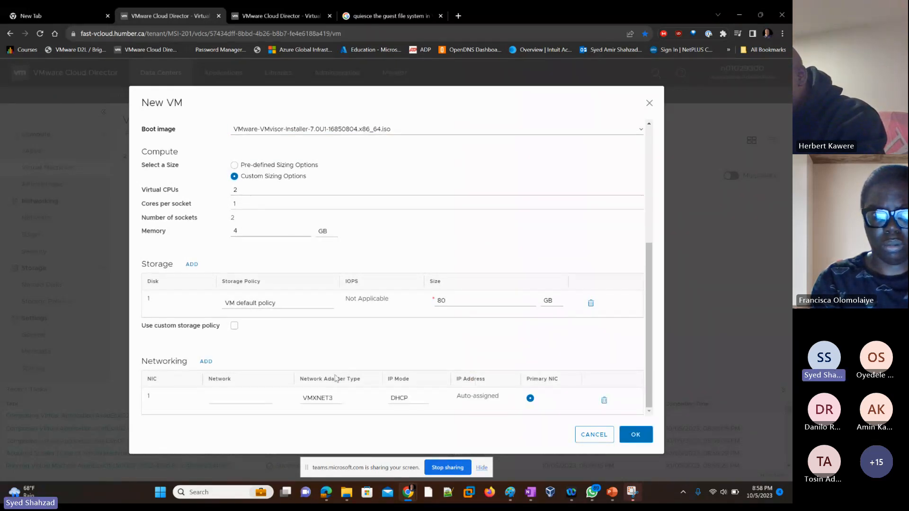
Connect the first NIC to the MSI-201-Internet1 network and create the VM
click(245, 406)
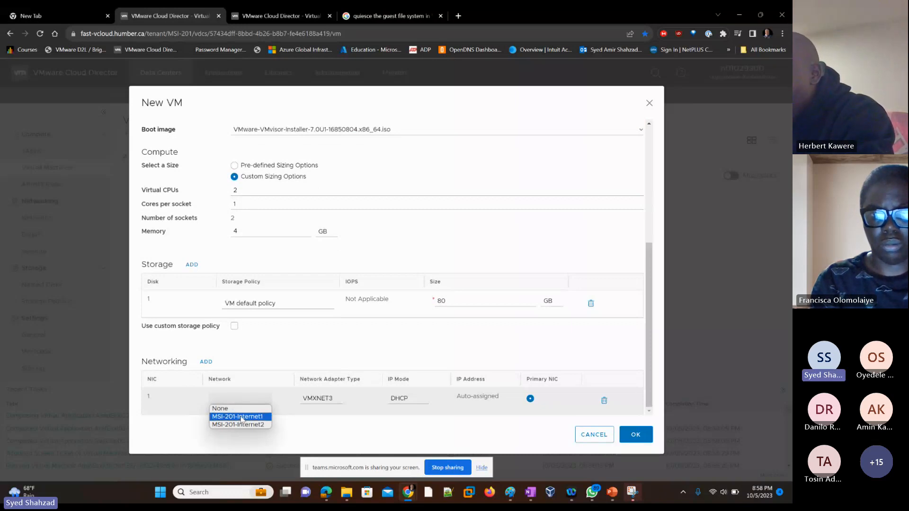
click(241, 417)
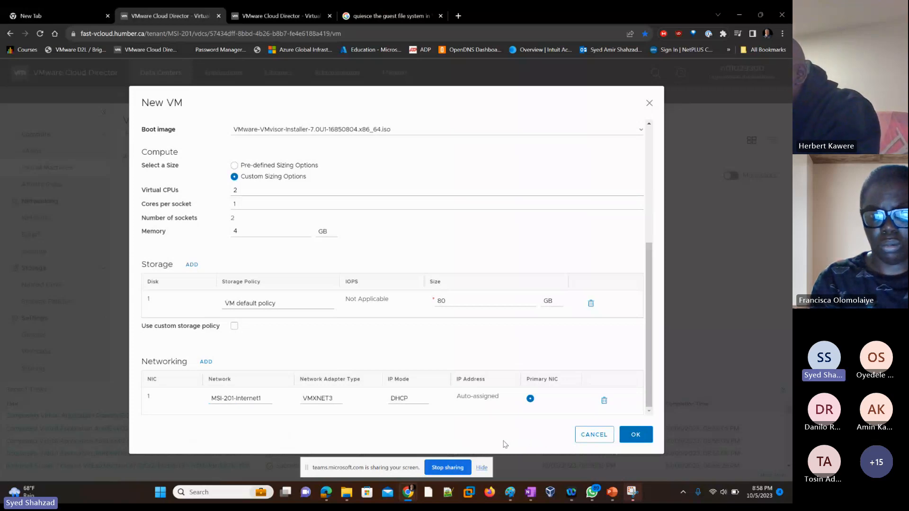
click(635, 436)
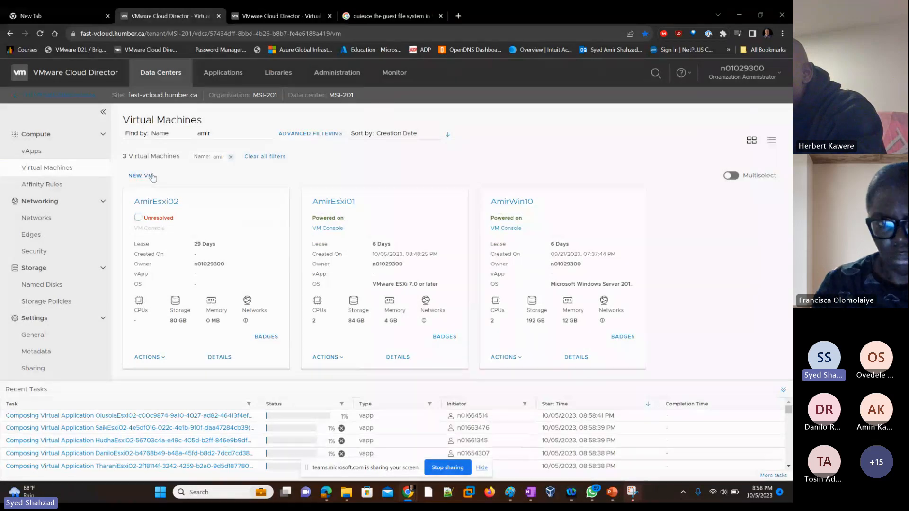
Start another new VM named AmirEsxi03 and set its type to New
click(135, 176)
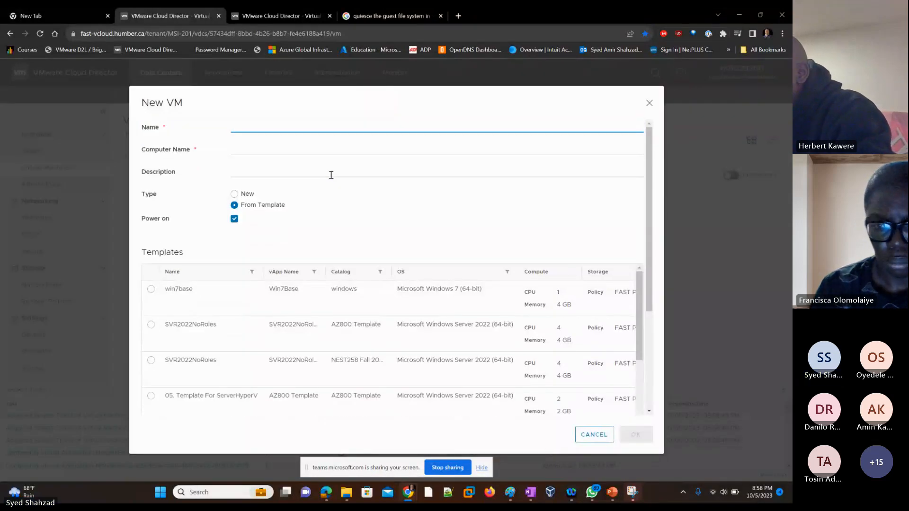
text(Ami)
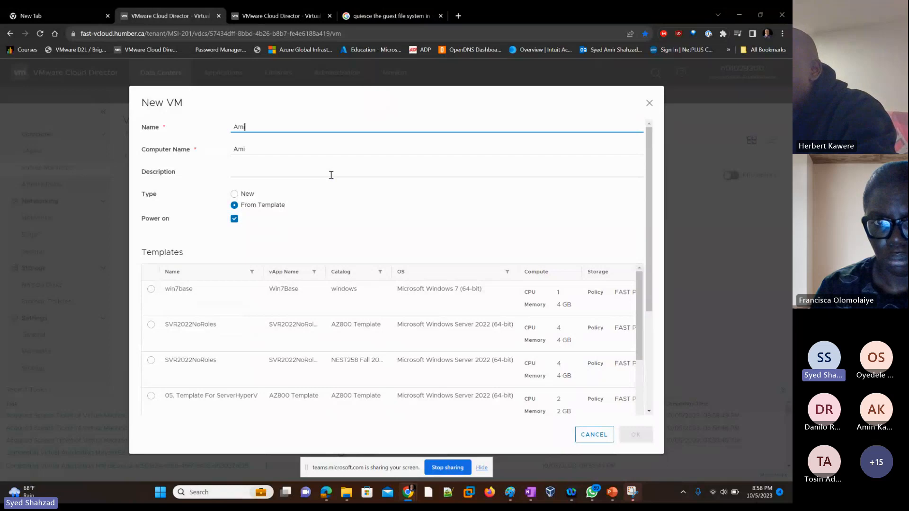
text(rEsxi03)
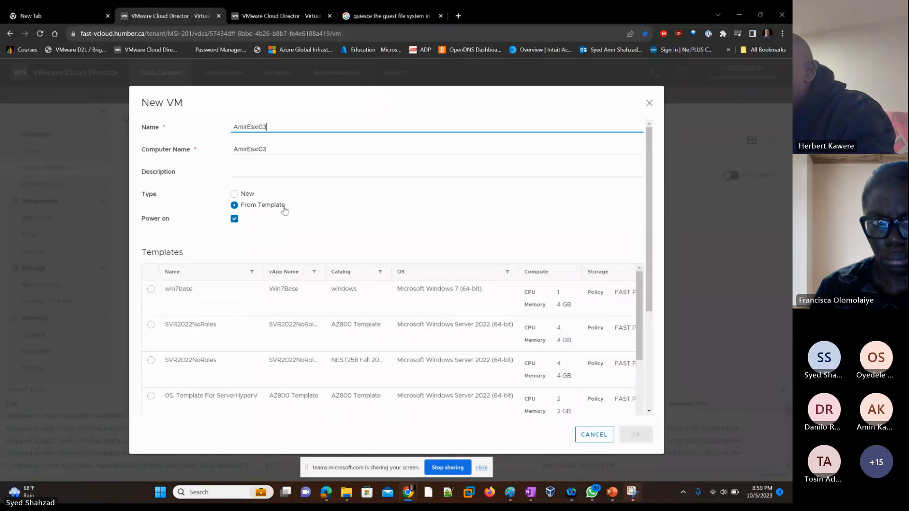
click(245, 197)
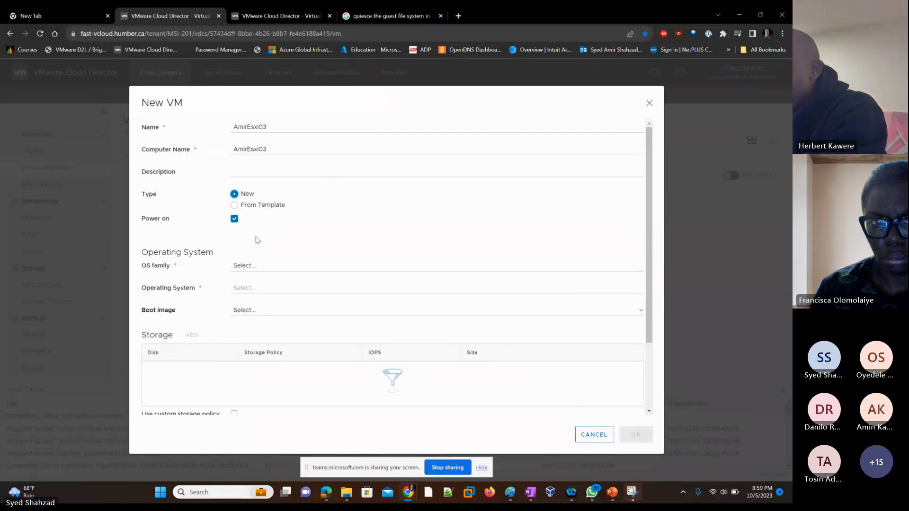
Set the OS family to Other and the operating system to VMware ESXi 7.0 or later
click(257, 271)
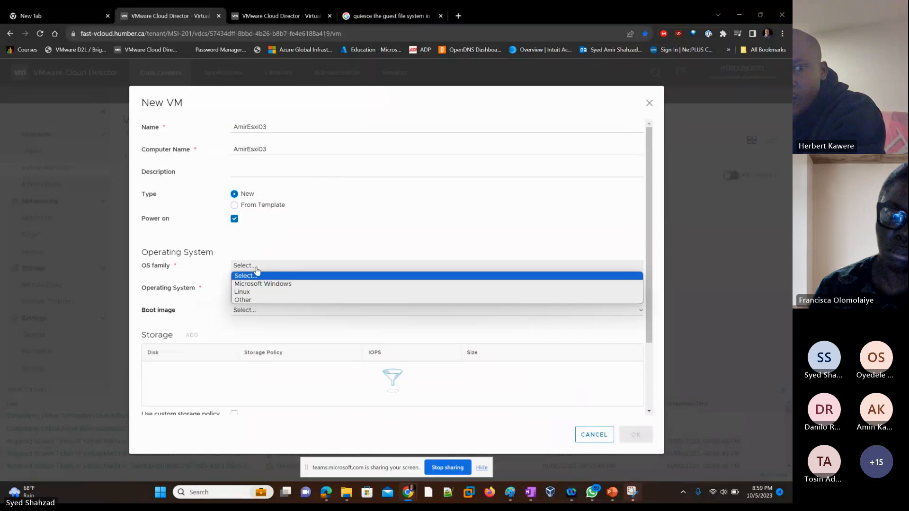
click(253, 300)
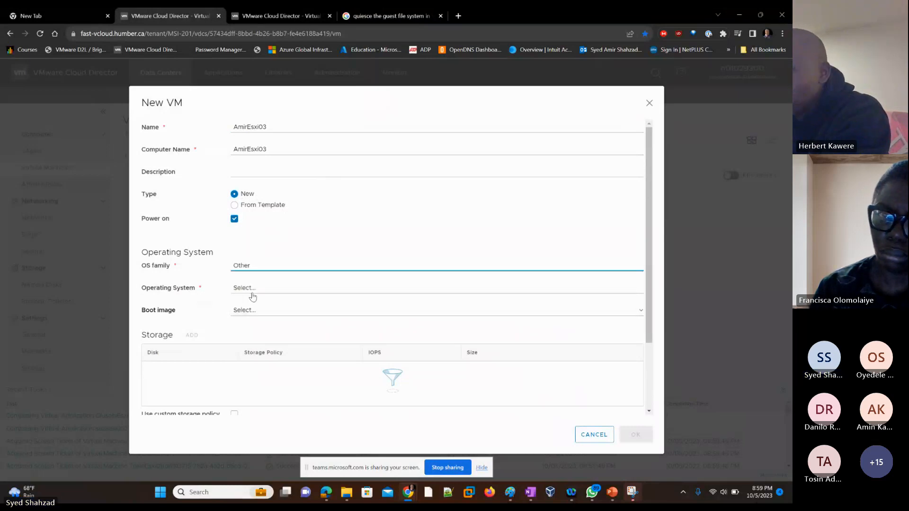
click(253, 288)
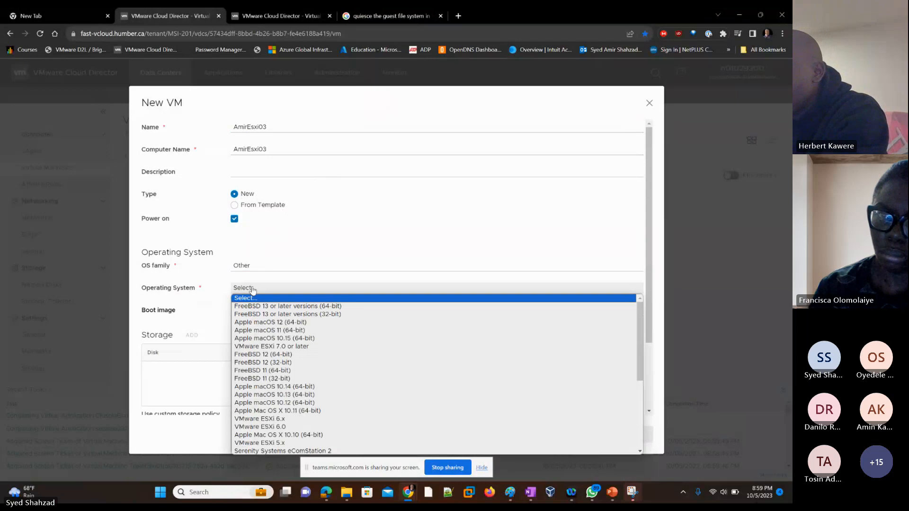
click(275, 347)
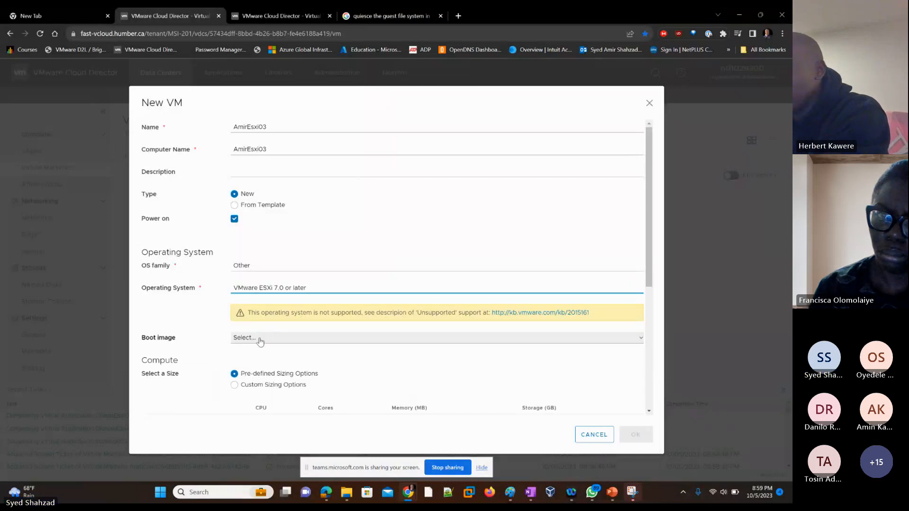
Choose VMware-VMvisor-Installer-7.0U1-16850804.x86_64.iso as the boot image
click(260, 339)
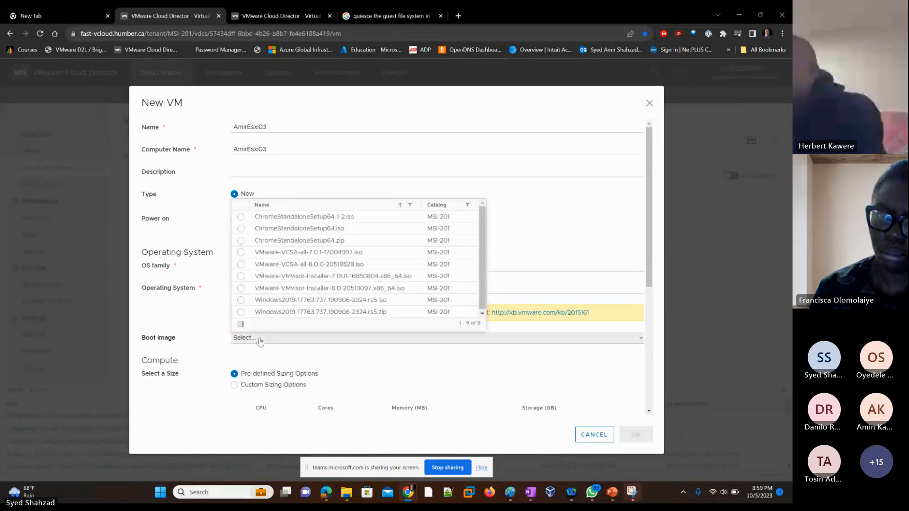
click(338, 278)
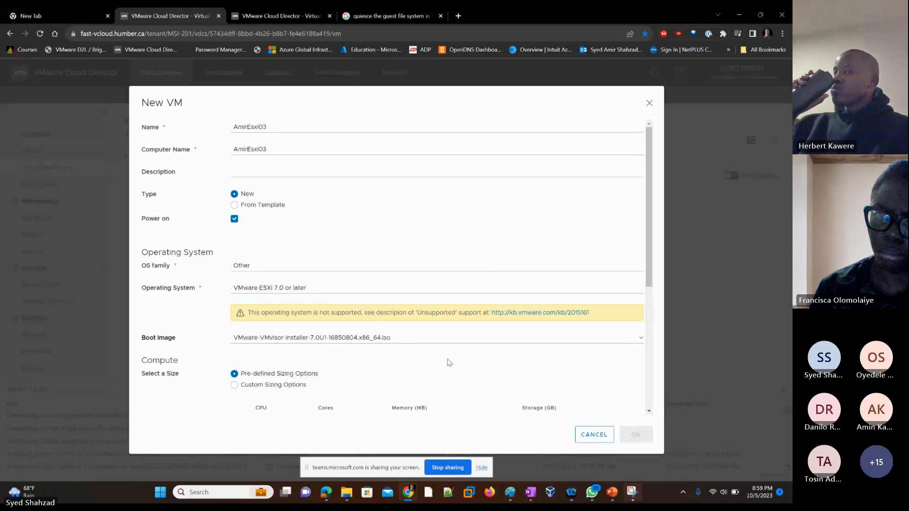
Switch the compute size to custom sizing options and set memory to 4 GB
scroll(449, 362, down, 2)
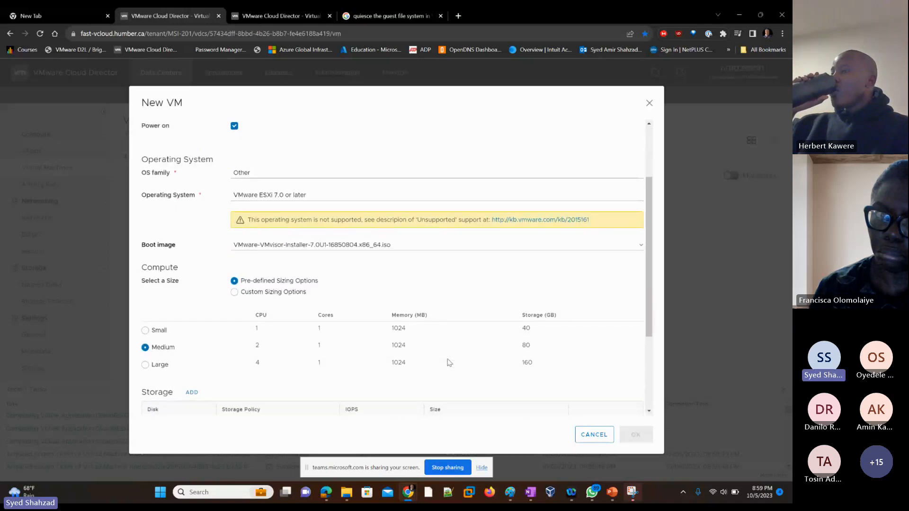
scroll(449, 363, down, 1)
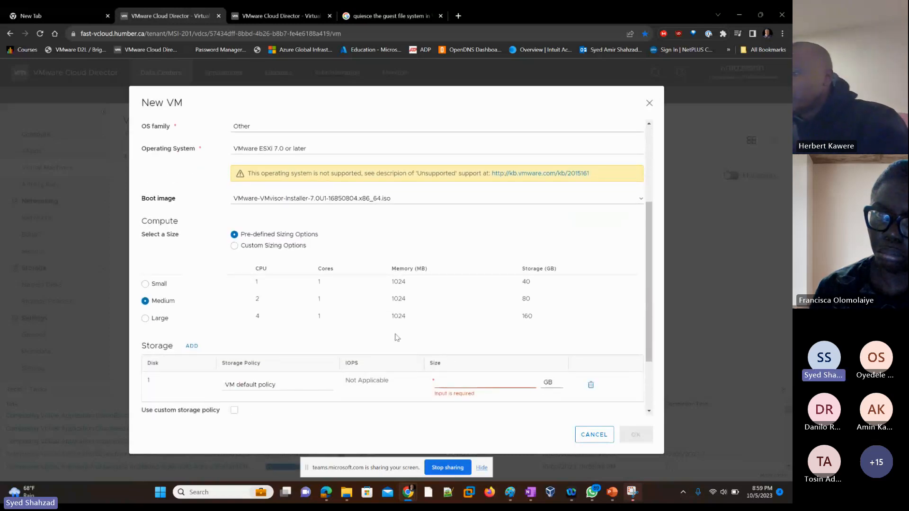
click(253, 249)
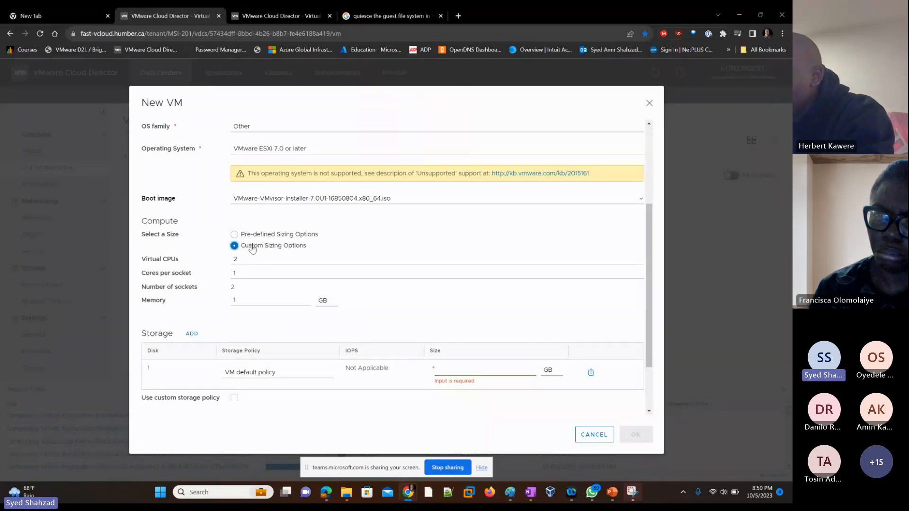
double_click(235, 301)
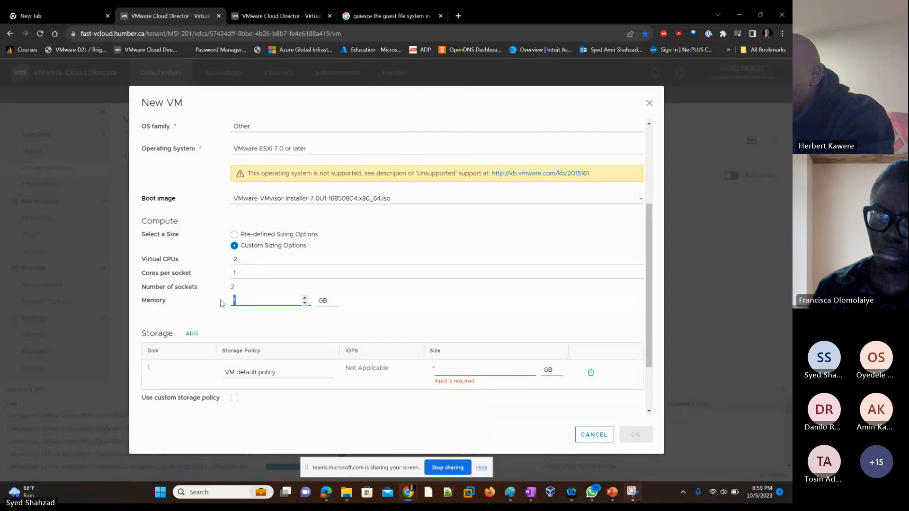
text(4)
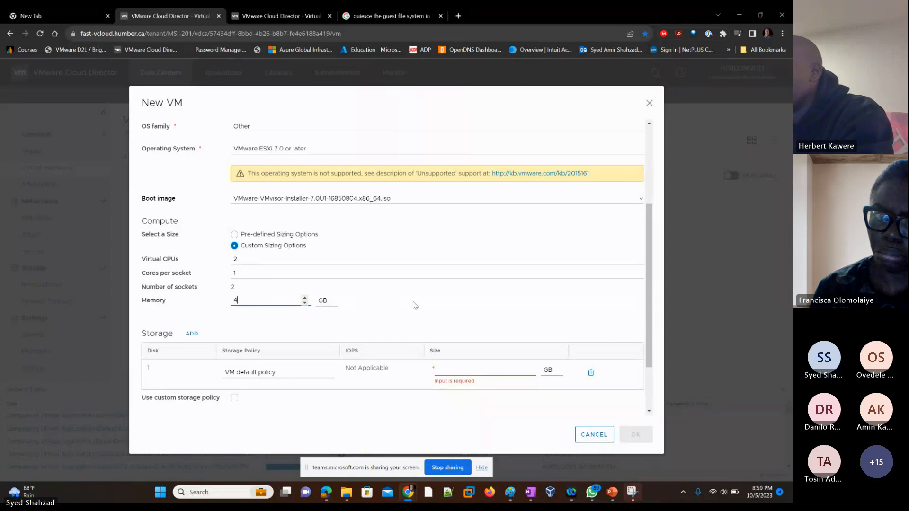
Set the first disk's size to 80 GB
scroll(399, 300, down, 1)
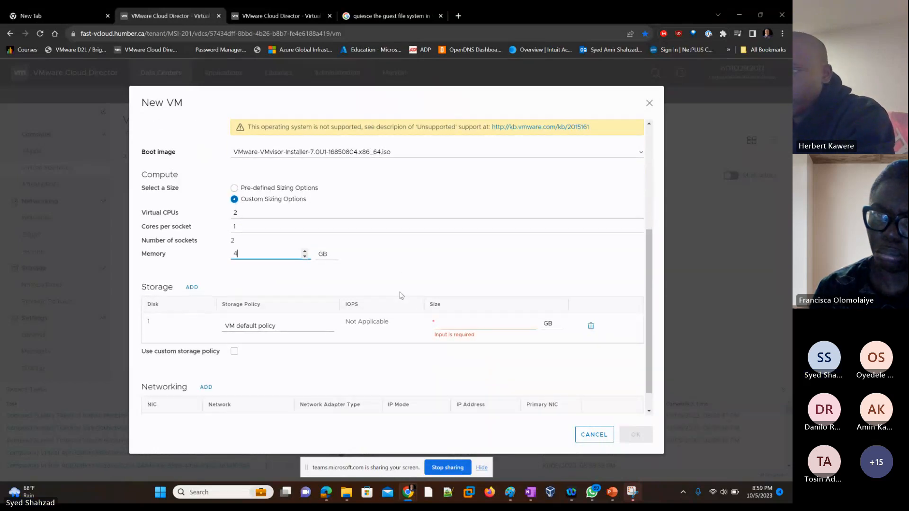
click(460, 323)
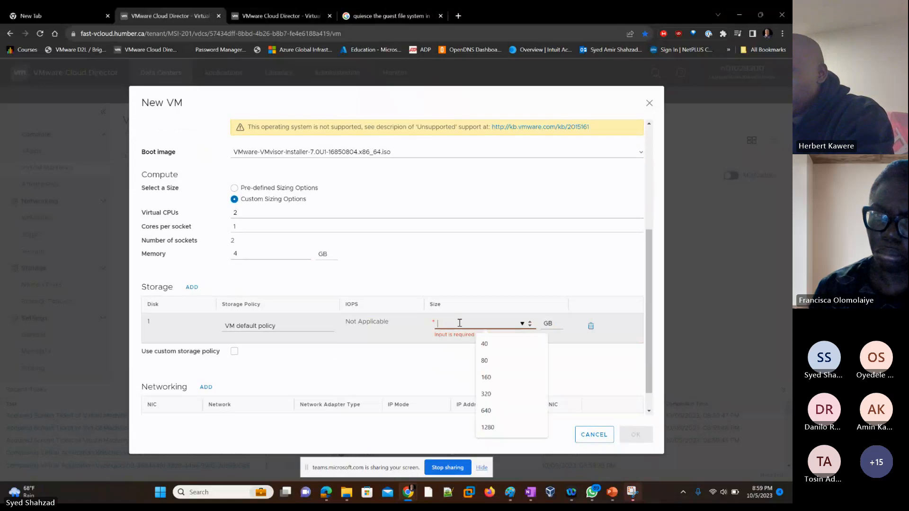
click(492, 362)
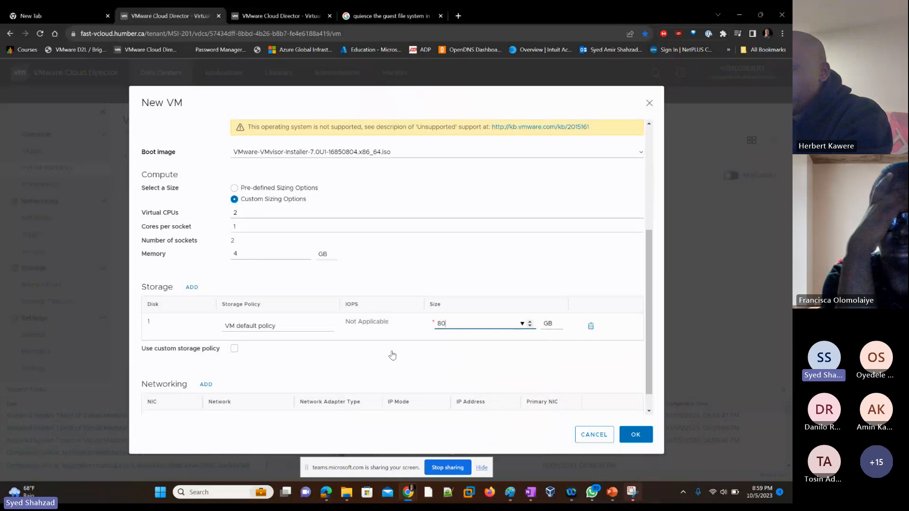
Connect the first NIC to the MSI-201-Internet1 network and create the AmirEsxi03 VM
scroll(392, 355, down, 1)
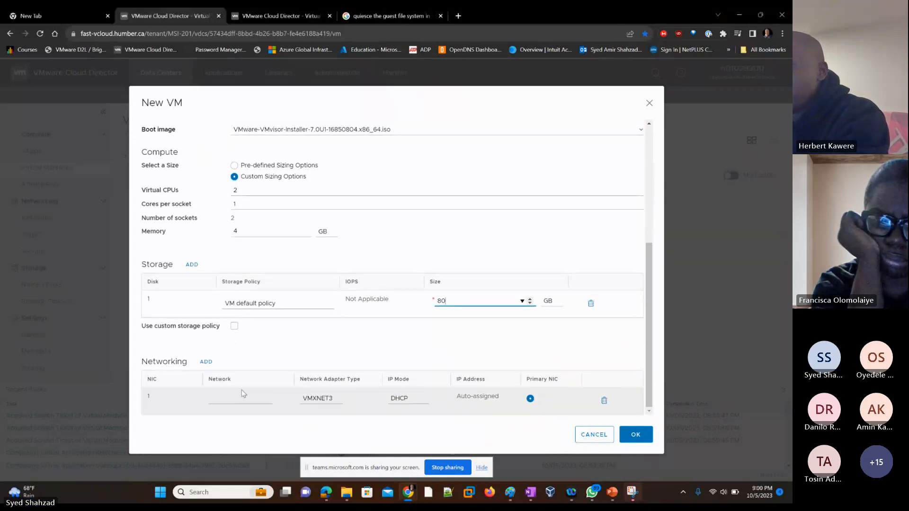
click(237, 399)
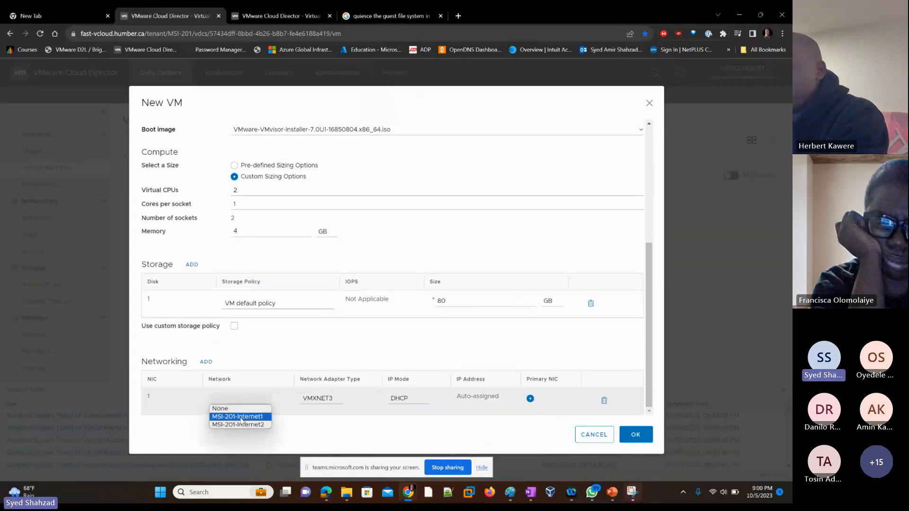
click(241, 417)
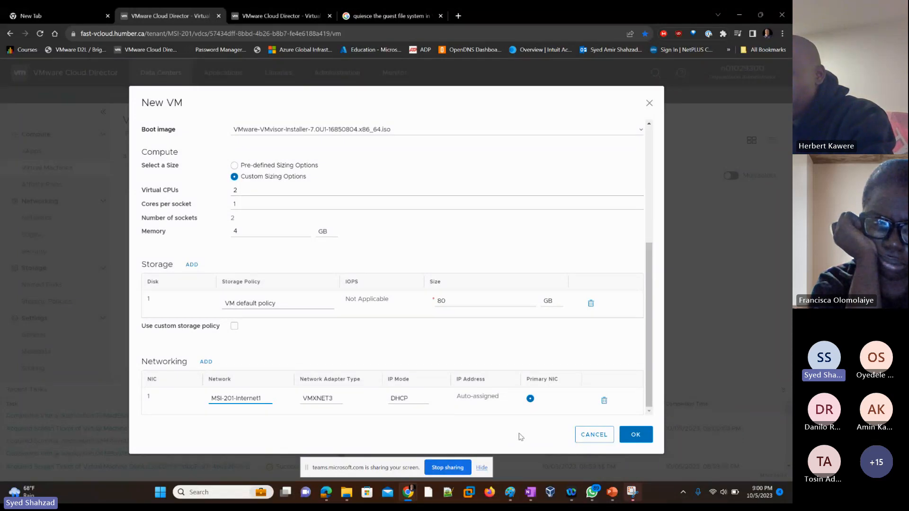
click(633, 436)
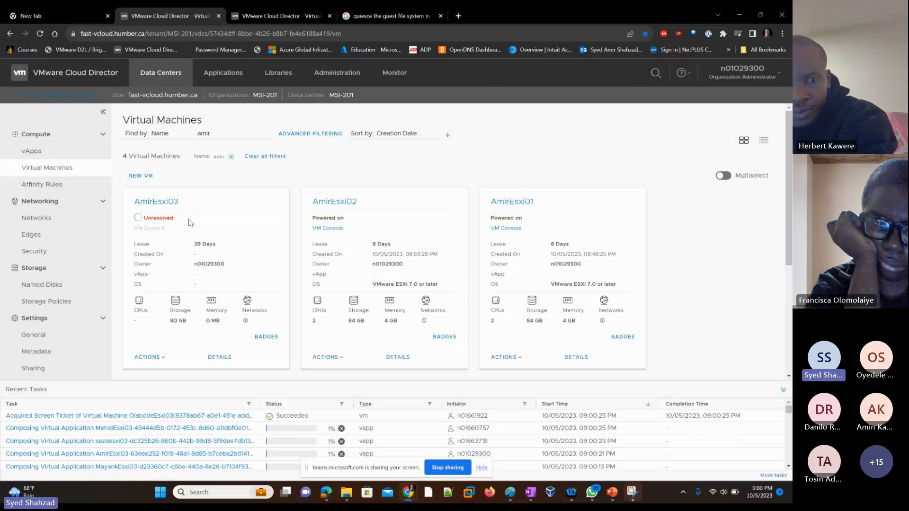
Open the VM console of AmirEsxi02 and reposition its window
click(330, 229)
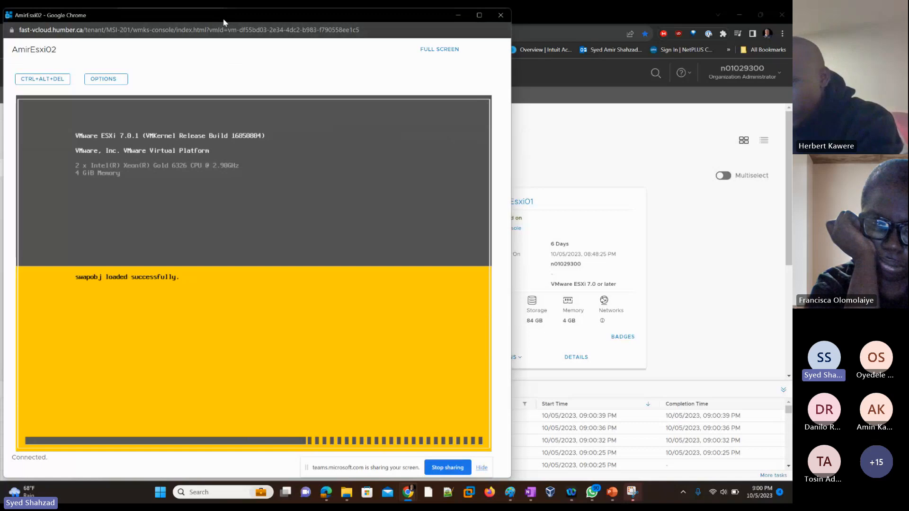
drag(224, 23, 527, 22)
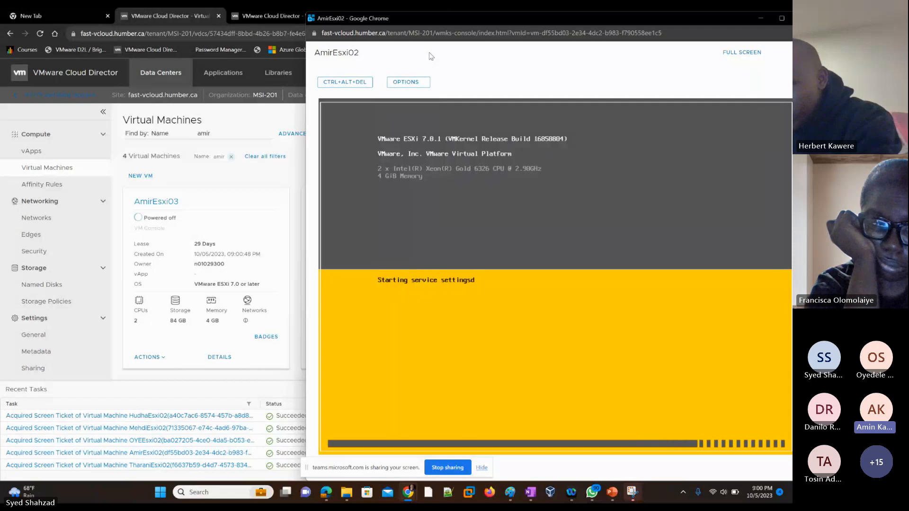
drag(465, 17, 265, 20)
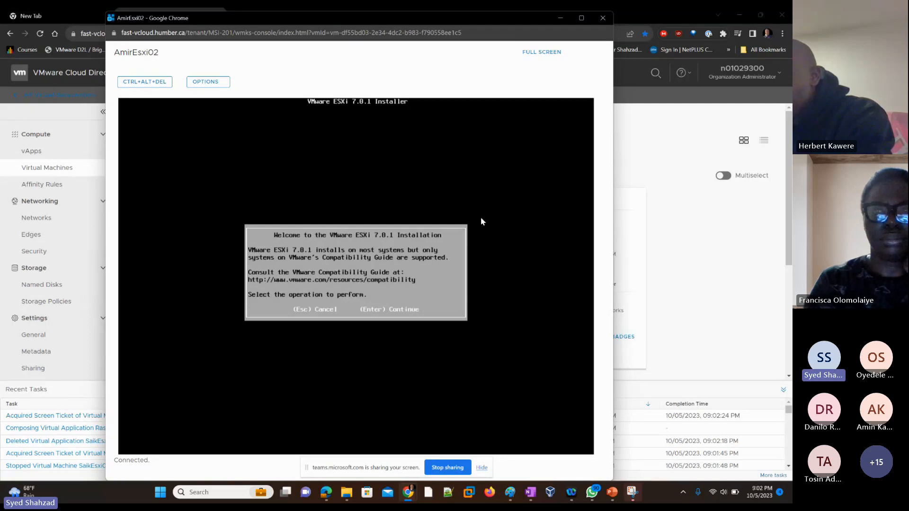
Continue past the ESXi 7.0.1 installer welcome screen and accept the EULA
click(496, 161)
key(Return)
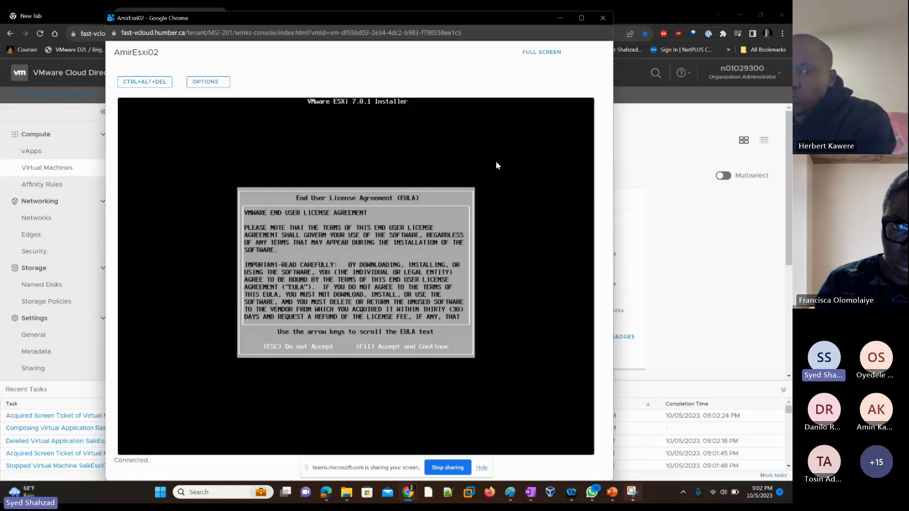
key(F11)
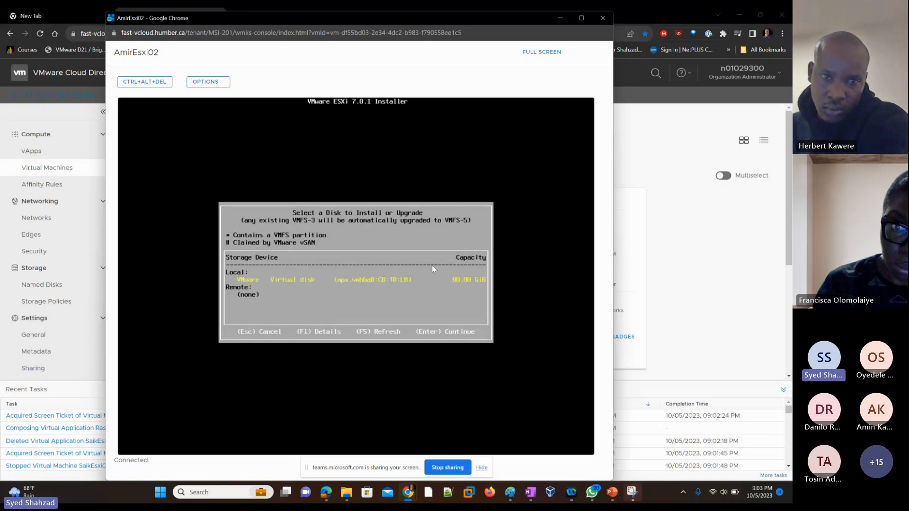
Select the local VMware virtual disk for installation and keep the US Default keyboard layout
key(Return)
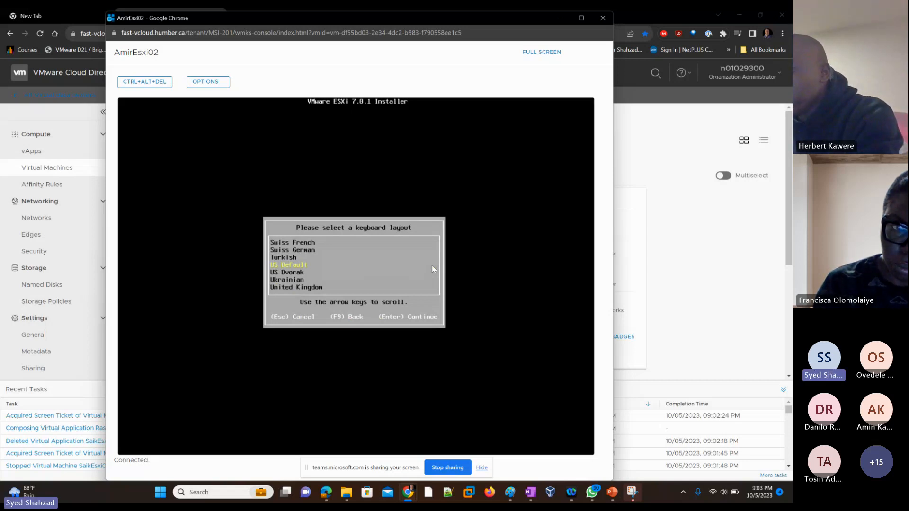
key(Return)
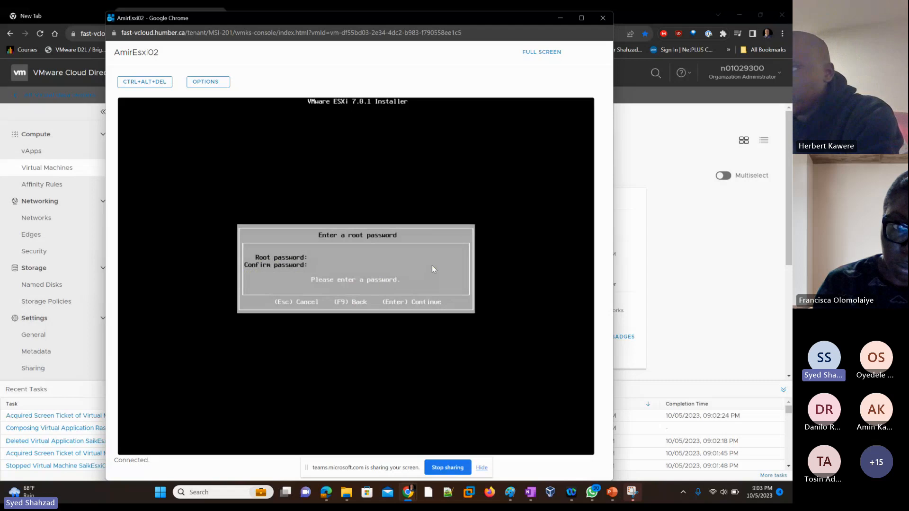
Enter and confirm the root password on AmirEsxi02, then start the ESXi 7.0.1 installation
text(**)
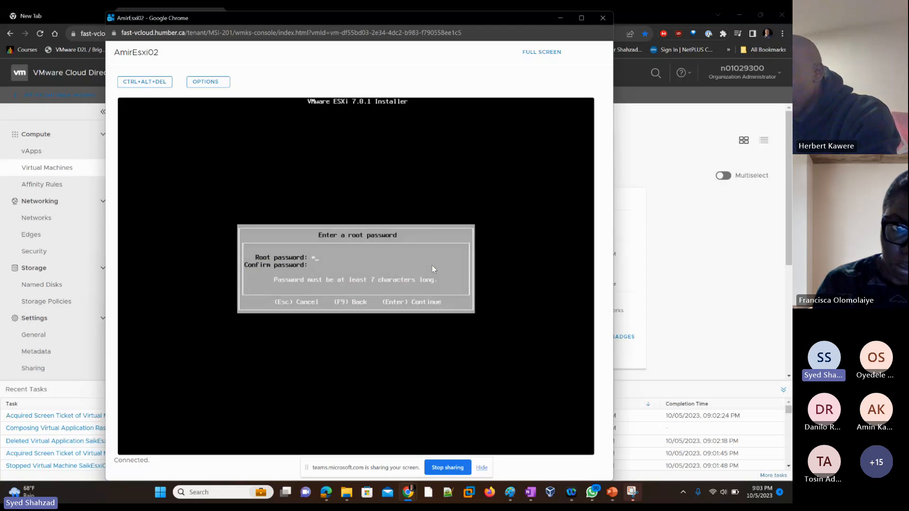
text(****)
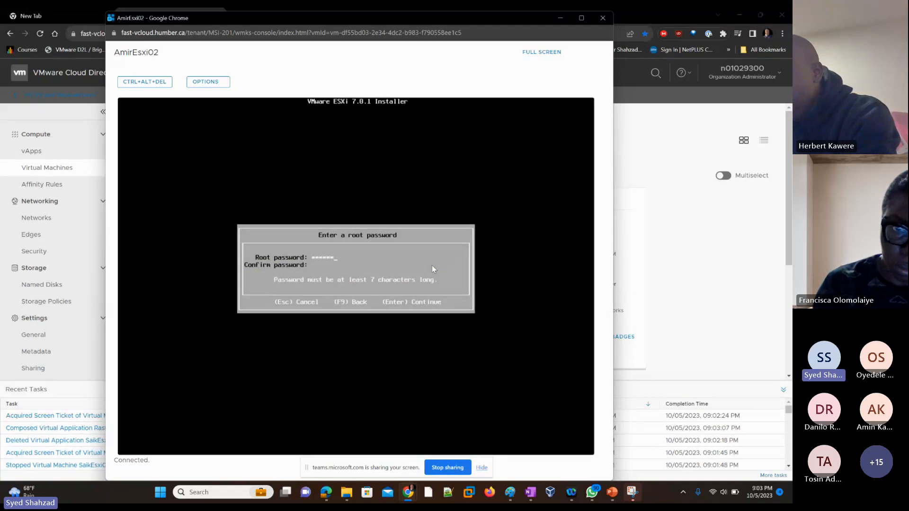
text(*)
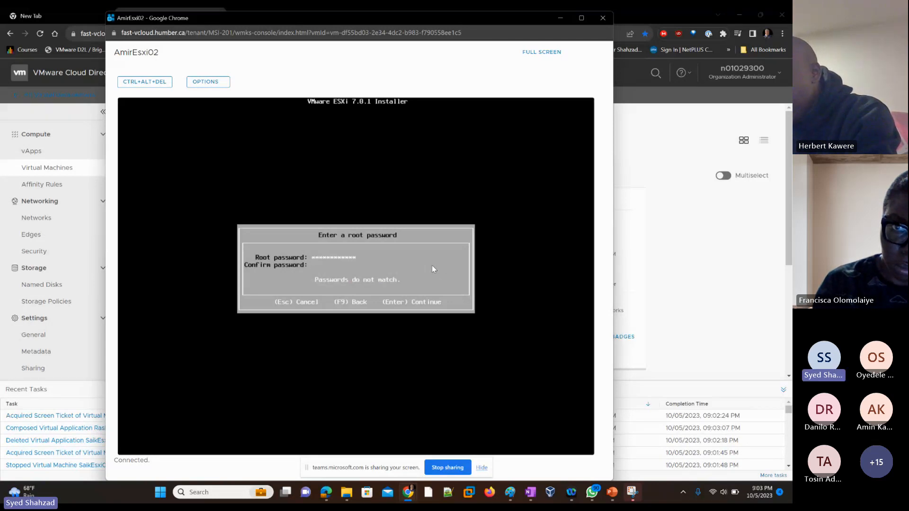
text(*)
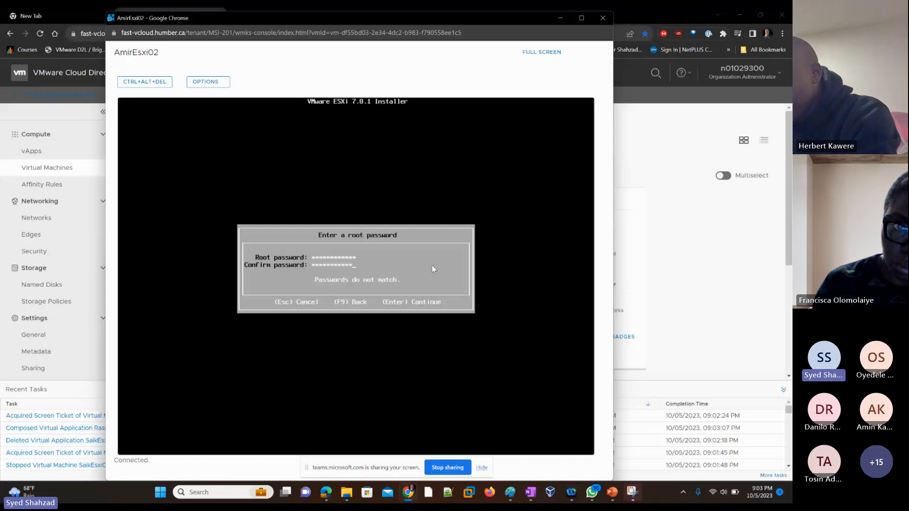
text(*)
key(Return)
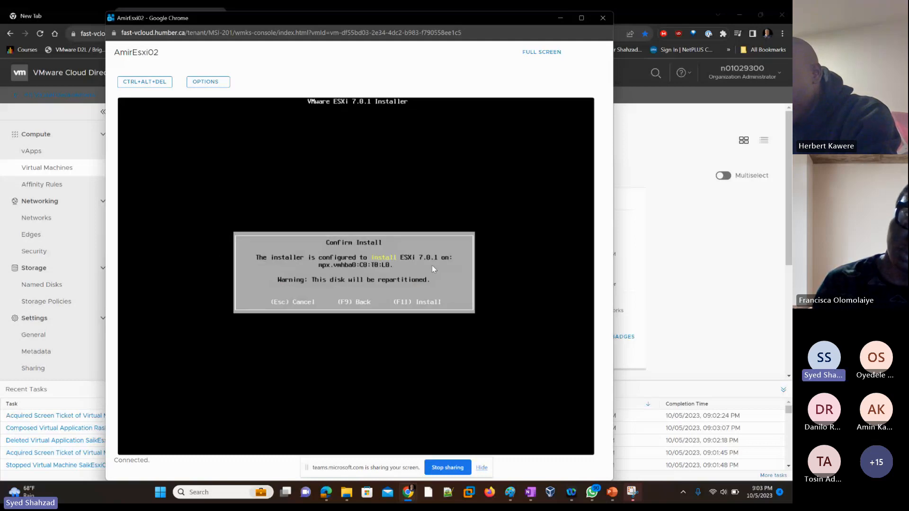
key(F11)
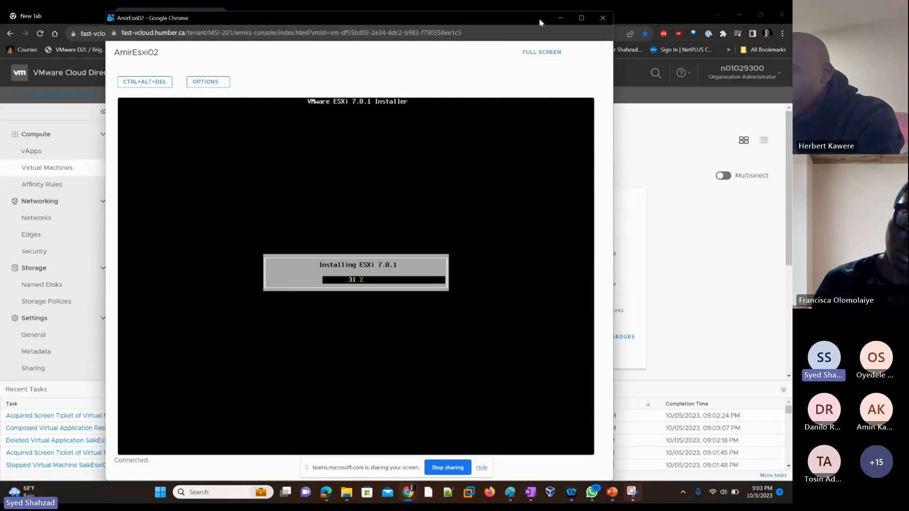
Open the AmirEsxi03 VM console, continue past the installer welcome screen and accept the EULA
click(558, 19)
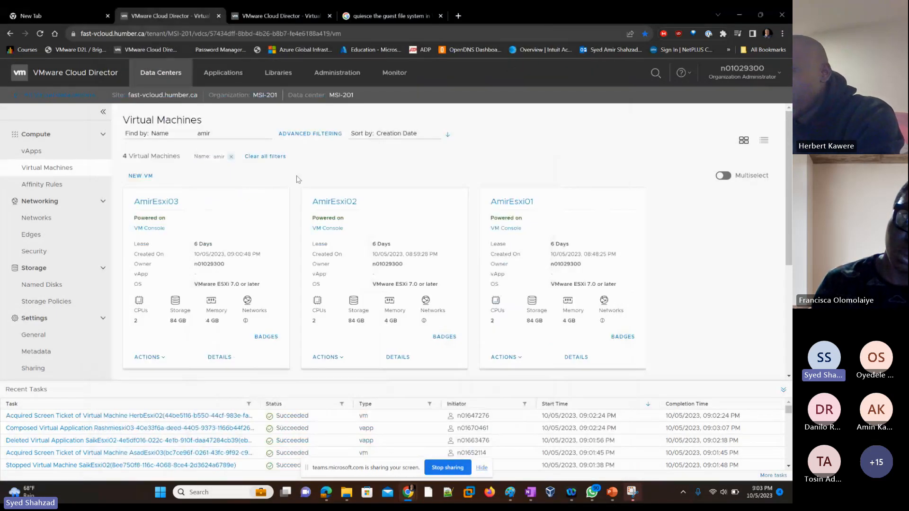
click(153, 229)
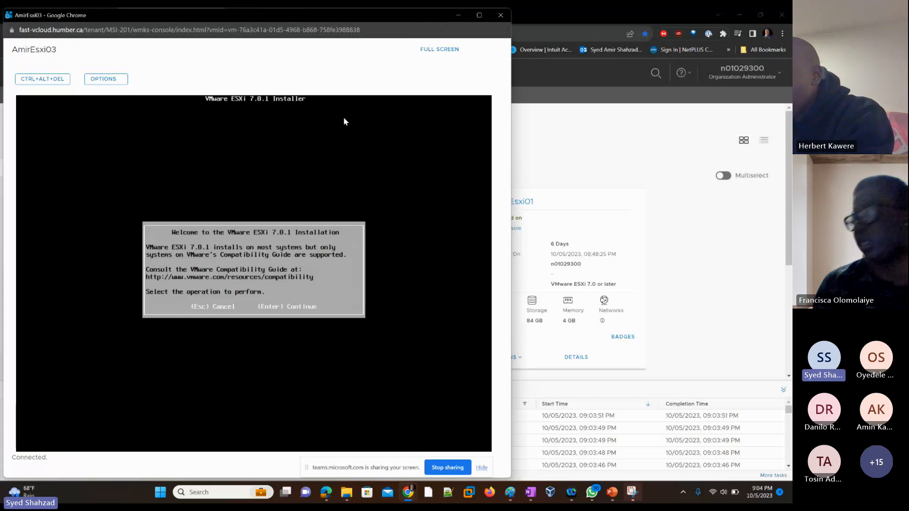
key(Return)
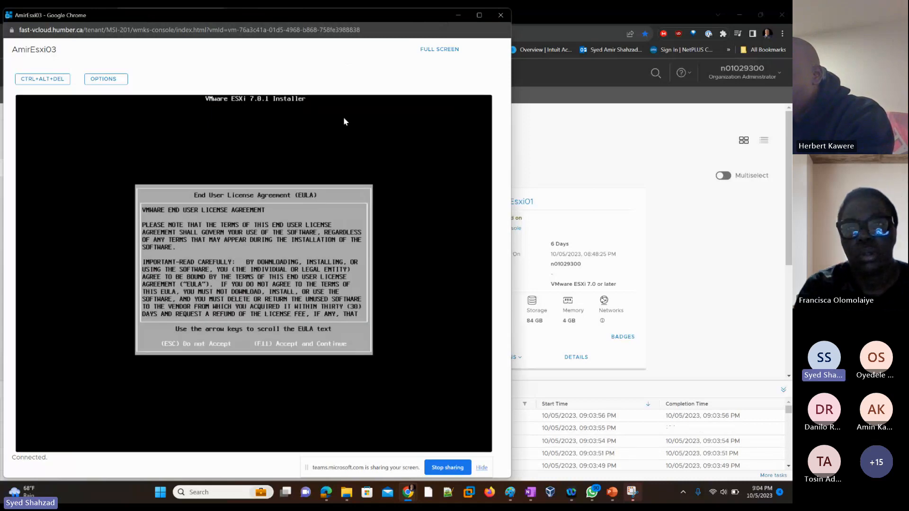
key(F11)
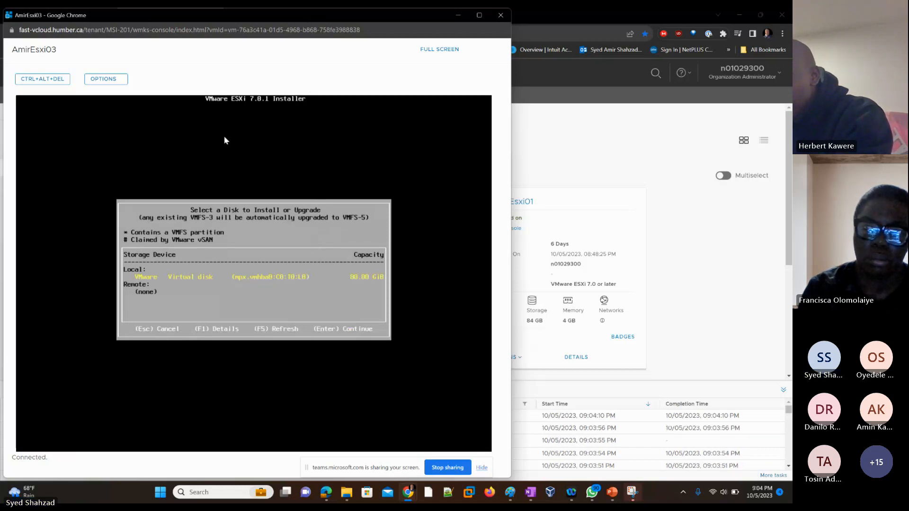
Select the local VMware virtual disk for installation and keep the US Default keyboard layout
key(Return)
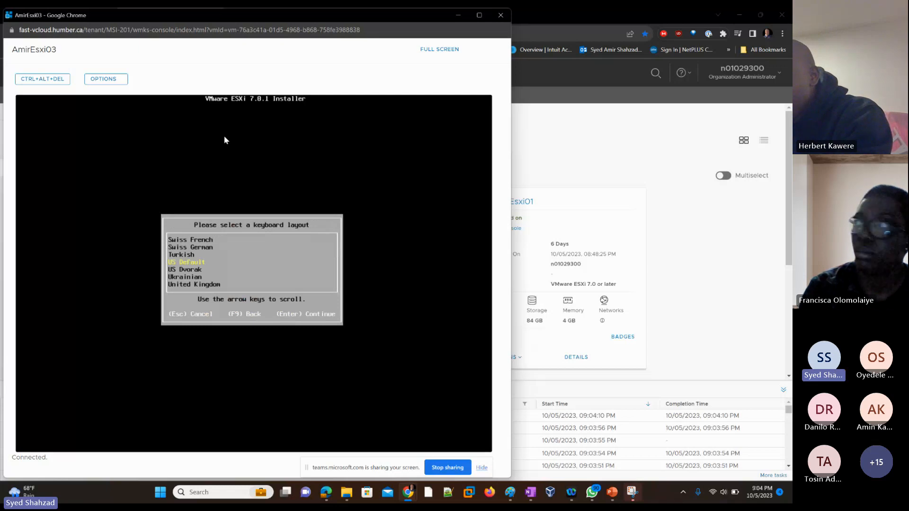
key(Return)
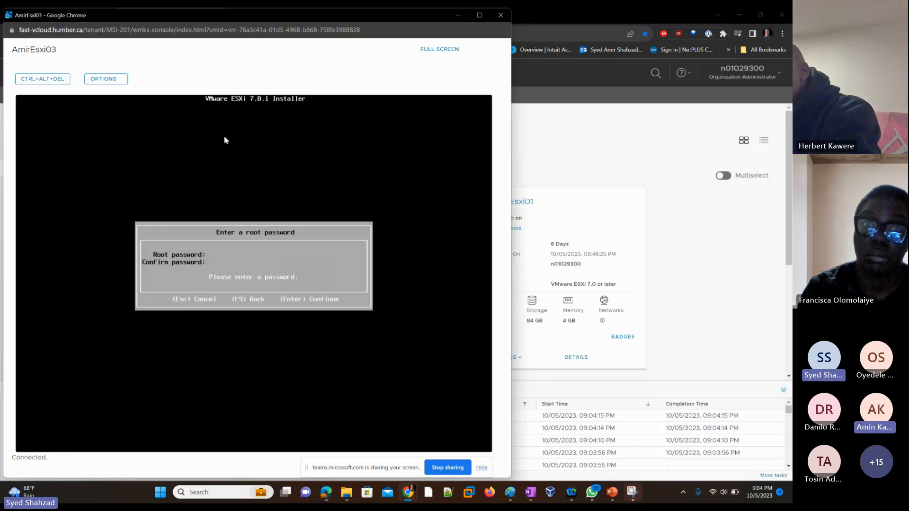
Enter and confirm the root password on AmirEsxi03, then start the ESXi installation
text(Passw0r)
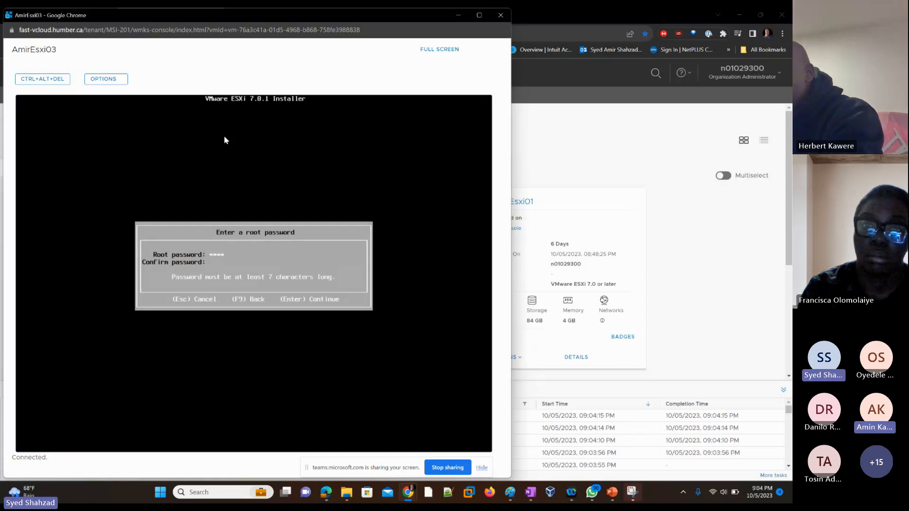
text(*****)
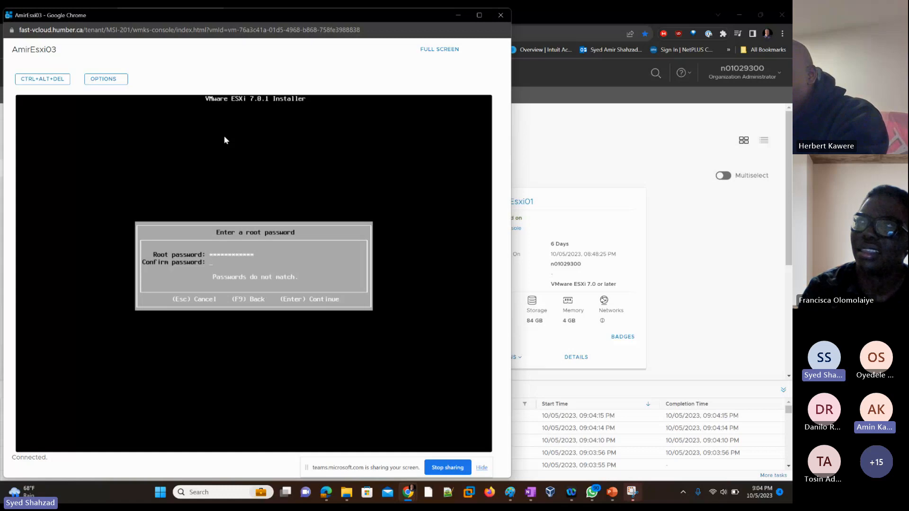
text(*****)
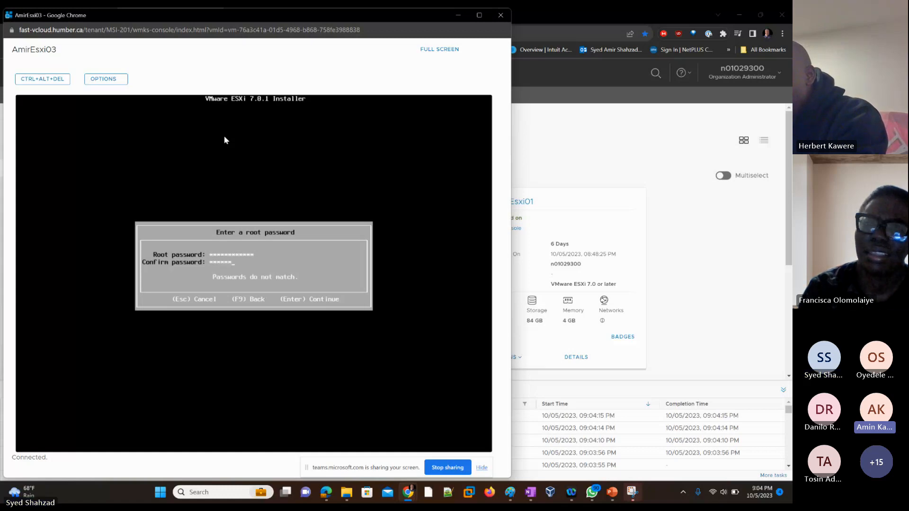
text(*****)
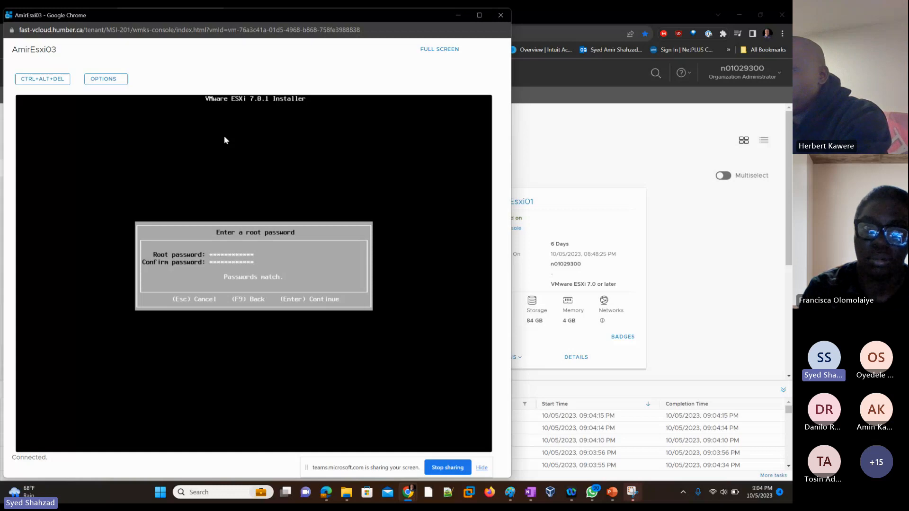
key(Return)
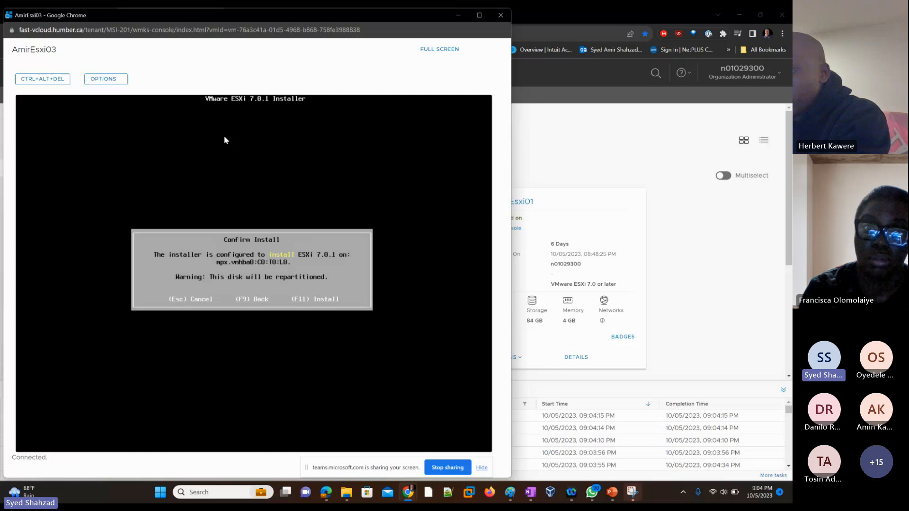
key(F11)
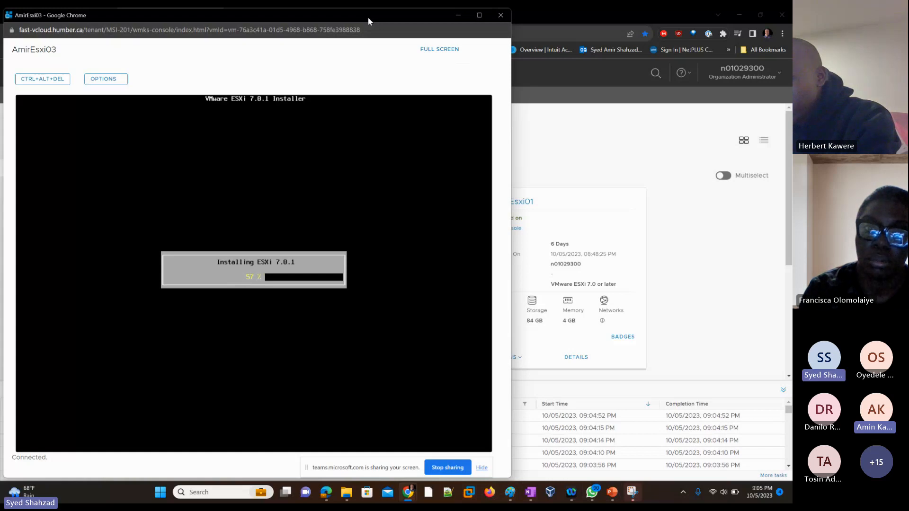
Switch to the AmirEsxi02 console and reboot the server after the completed installation
key(alt+Tab)
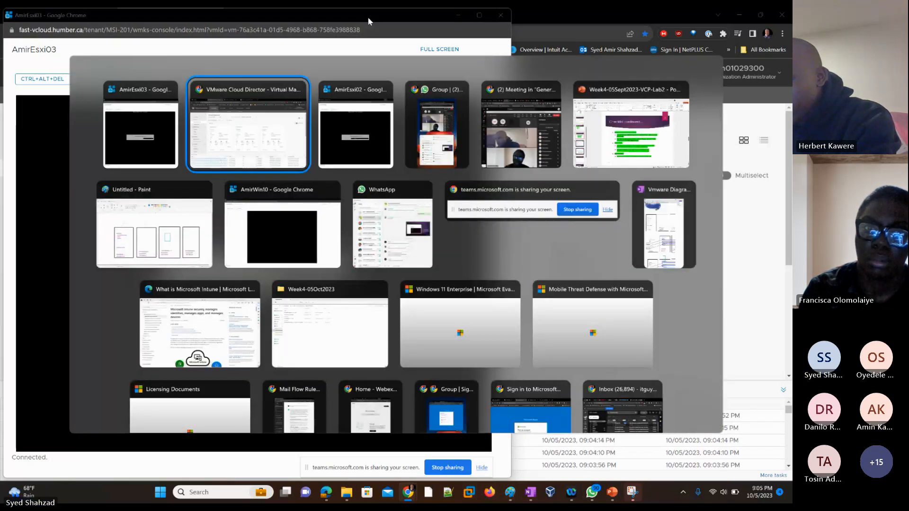
key(alt+Tab)
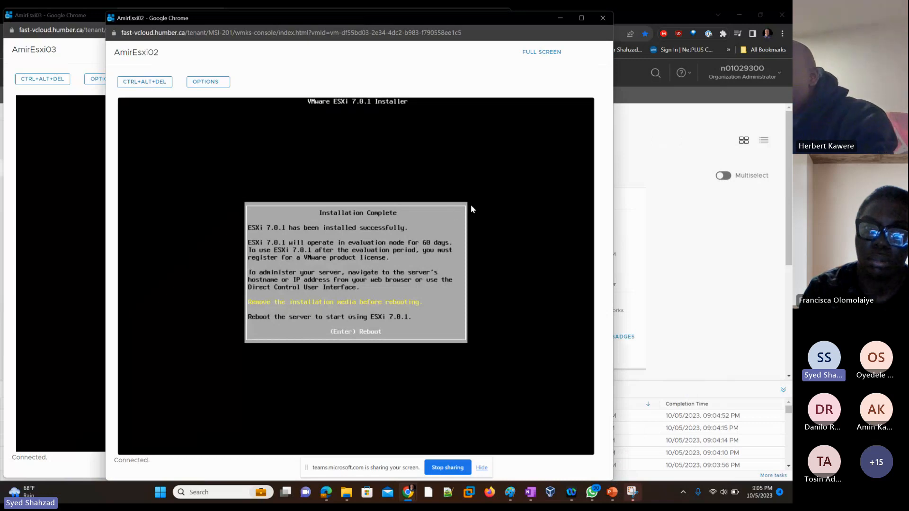
key(Return)
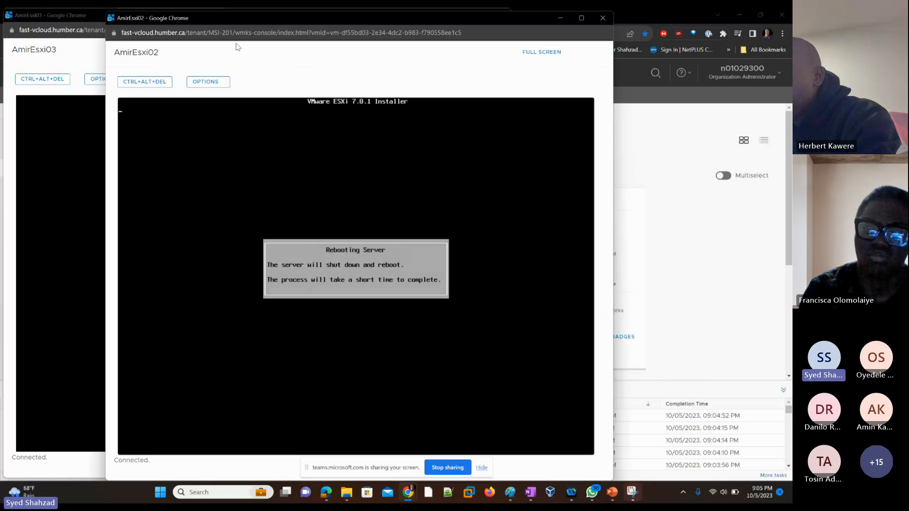
Reboot AmirEsxi03 after its completed installation and close its console window
click(66, 50)
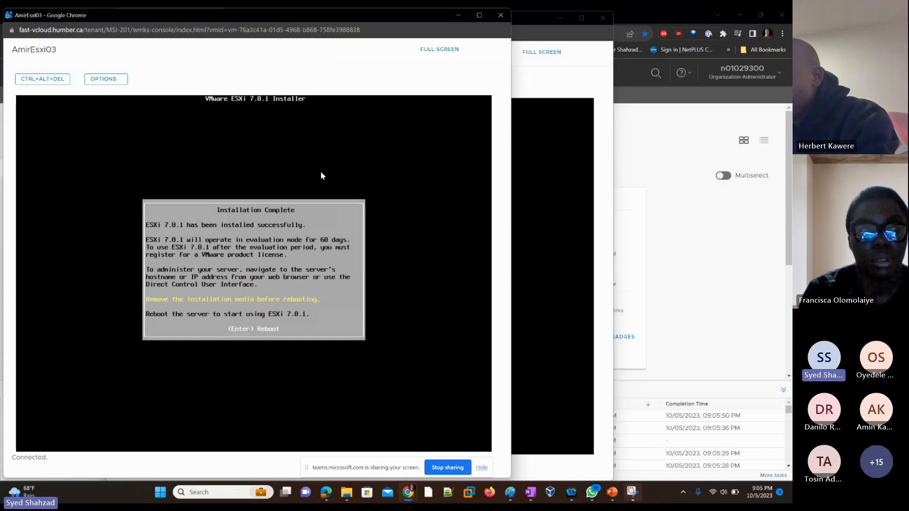
key(Return)
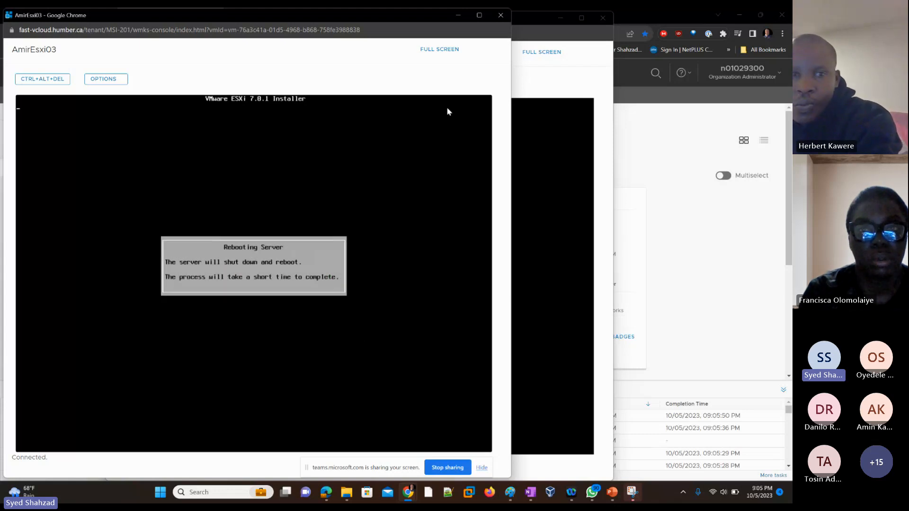
click(499, 16)
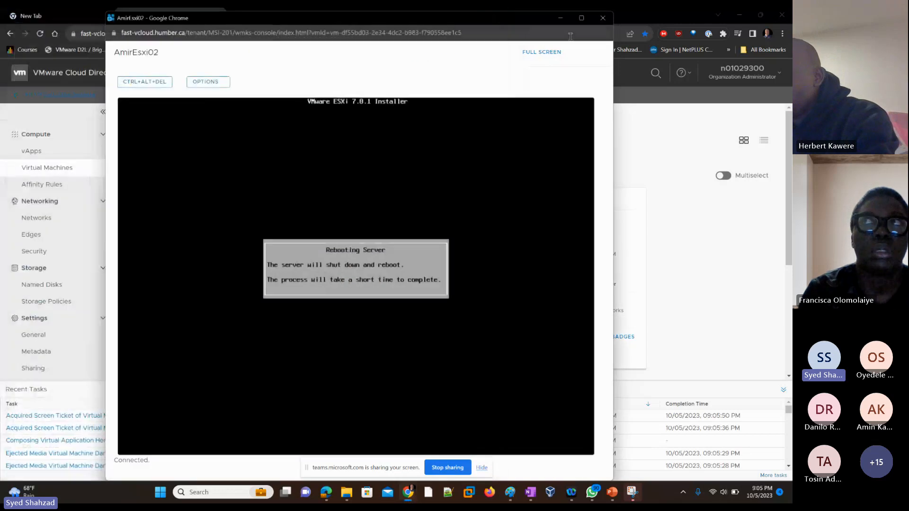
Close the AmirEsxi02 console and open the AmirEsxi01 VM console maximized
click(603, 19)
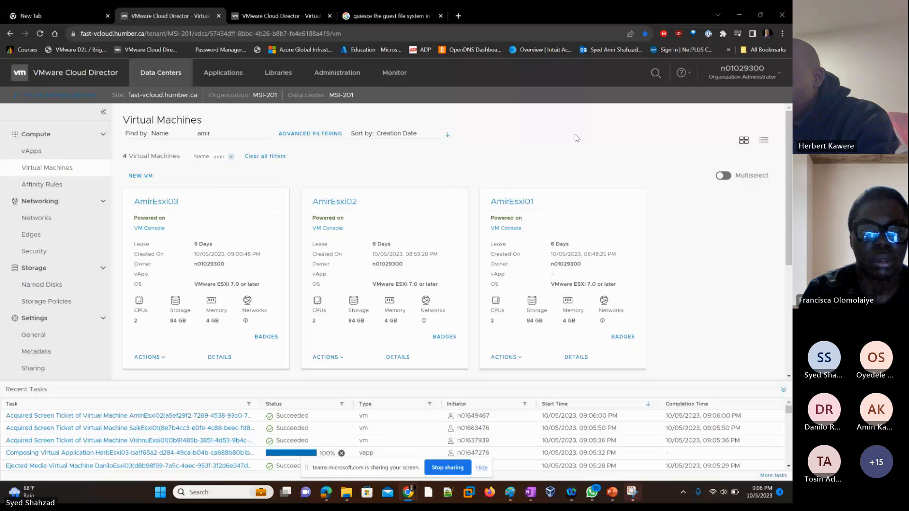
click(508, 230)
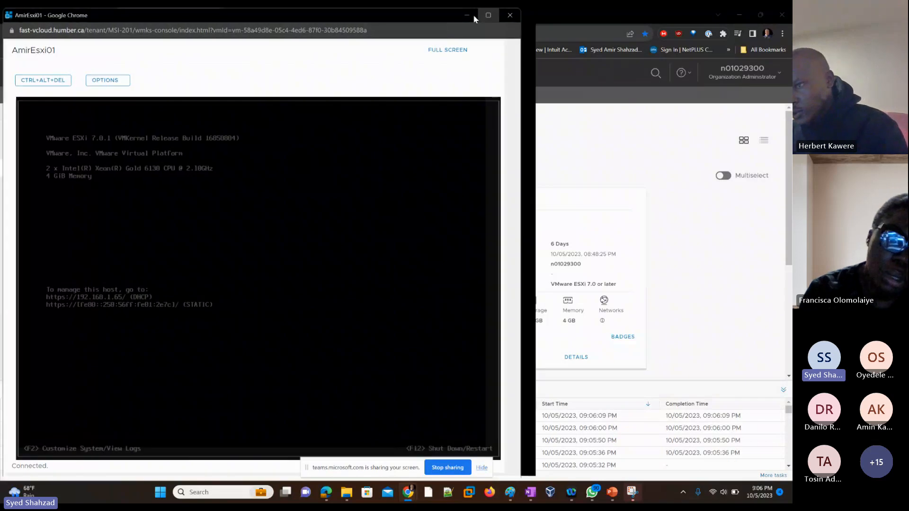
click(474, 16)
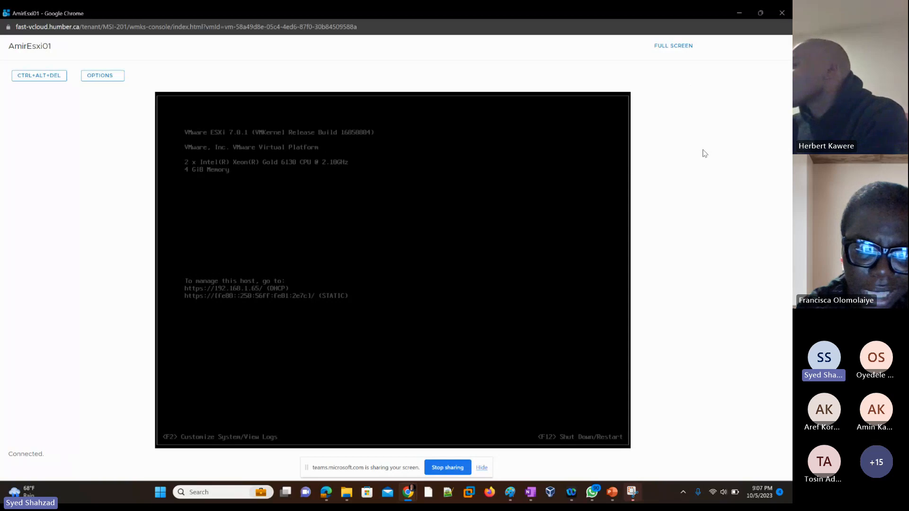
In Paint, draw arrows pointing to the AmieEsxi01, AmieEsxi02 and AmieEsxi03 labels on the lab diagram
click(511, 496)
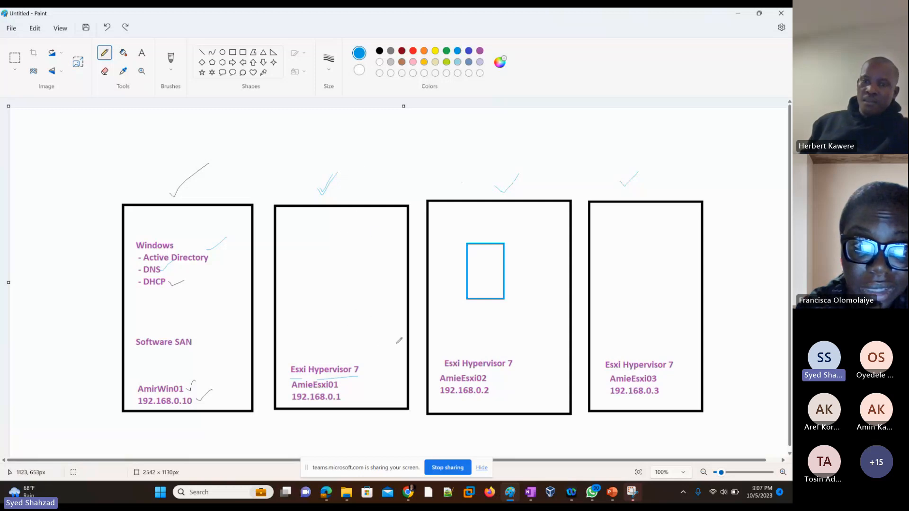
mouse_move(392, 337)
mouse_down()
mouse_move(344, 391)
mouse_move(350, 384)
mouse_up()
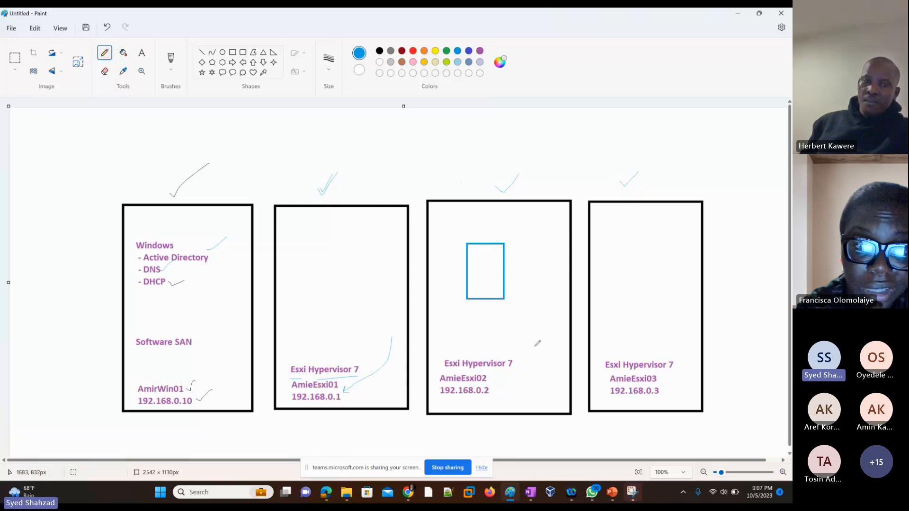
mouse_move(539, 333)
mouse_down()
mouse_move(535, 367)
mouse_move(500, 387)
mouse_up()
drag(683, 327, 665, 390)
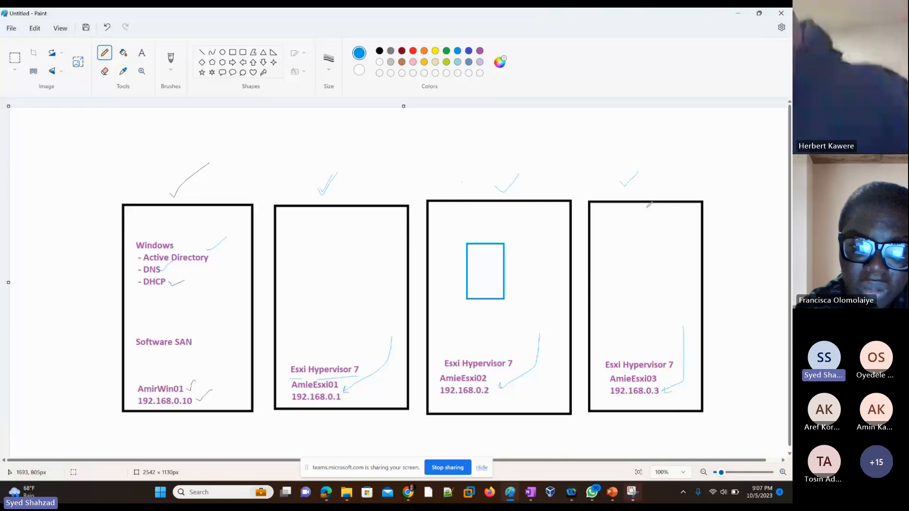
click(738, 14)
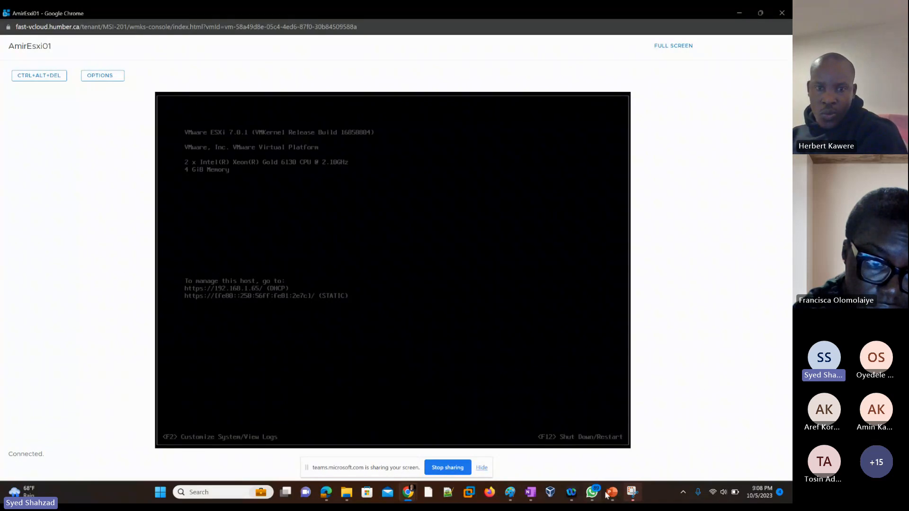
Switch to the PowerPoint deck and insert a new slide after slide 7
mouse_move(611, 495)
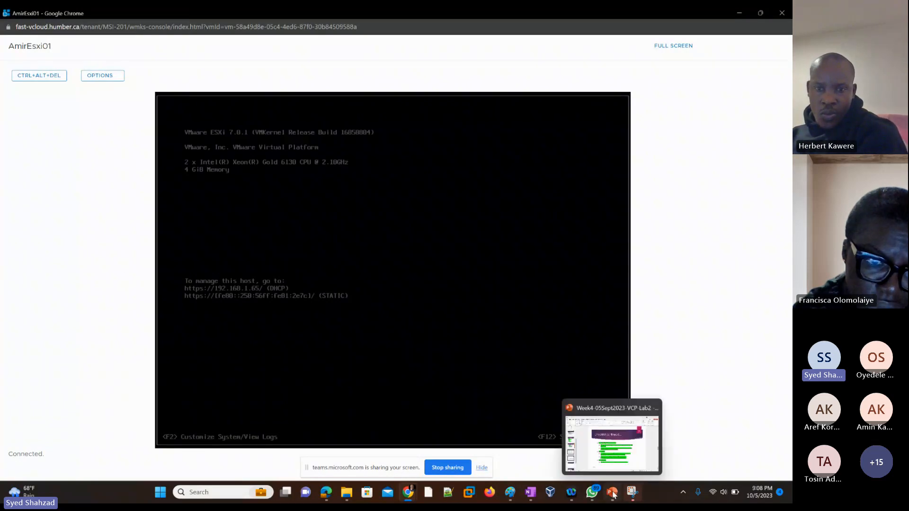
click(610, 458)
click(44, 287)
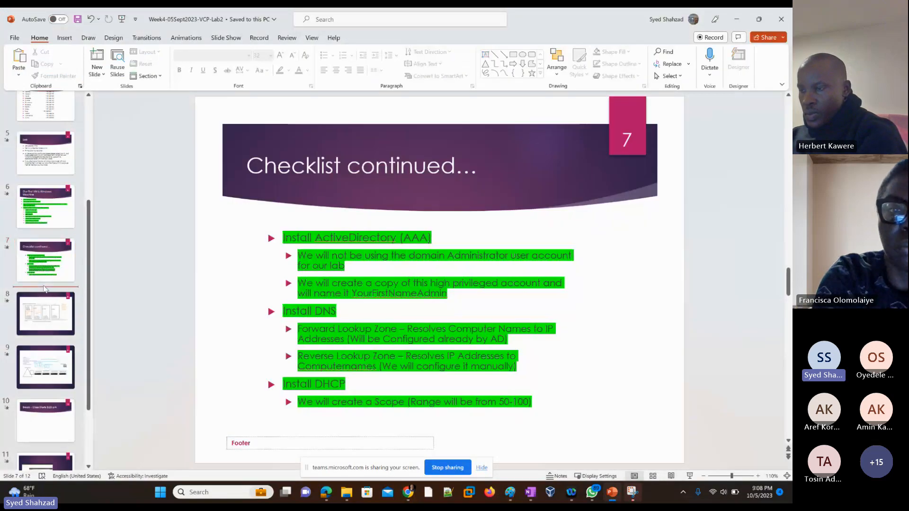
right_click(43, 287)
click(69, 322)
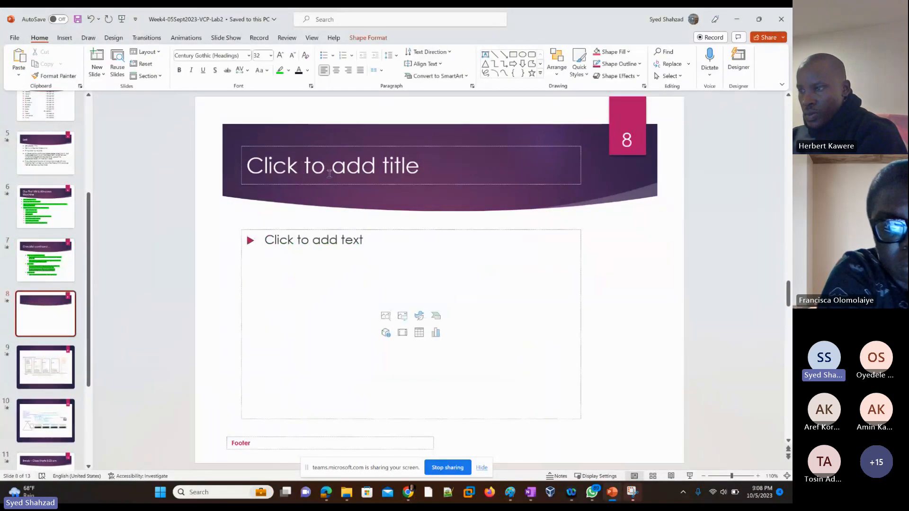
Title the new slide "Configure Hypervisors"
click(329, 174)
text(Configur)
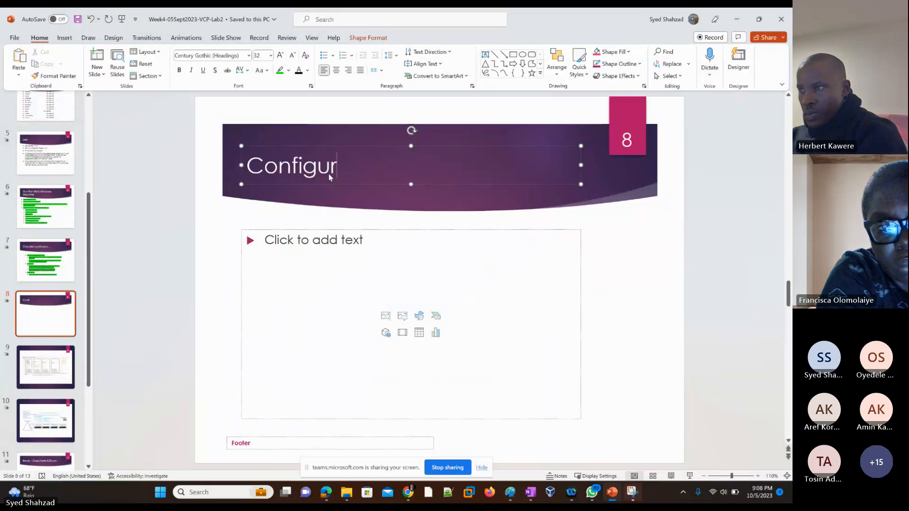
text(e Hypervsi)
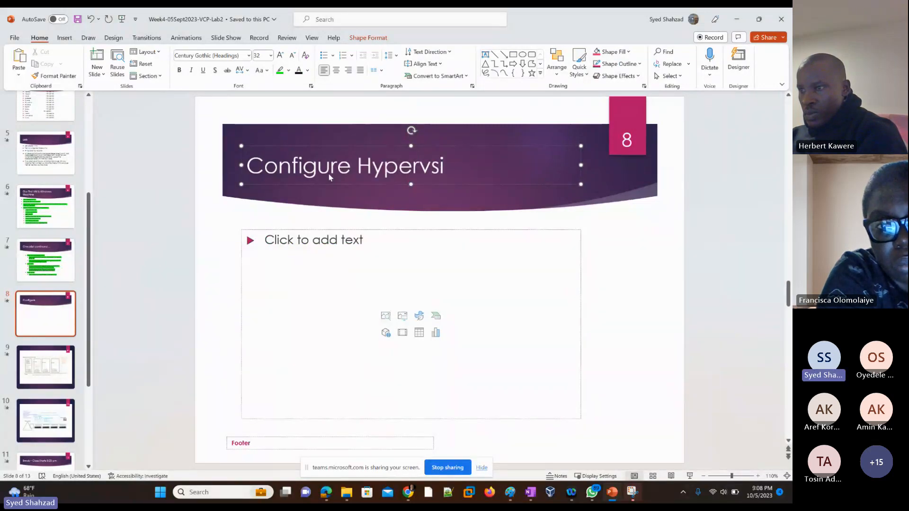
text(ors)
key(BackSpace)
key(BackSpace)
key(BackSpace)
key(BackSpace)
key(BackSpace)
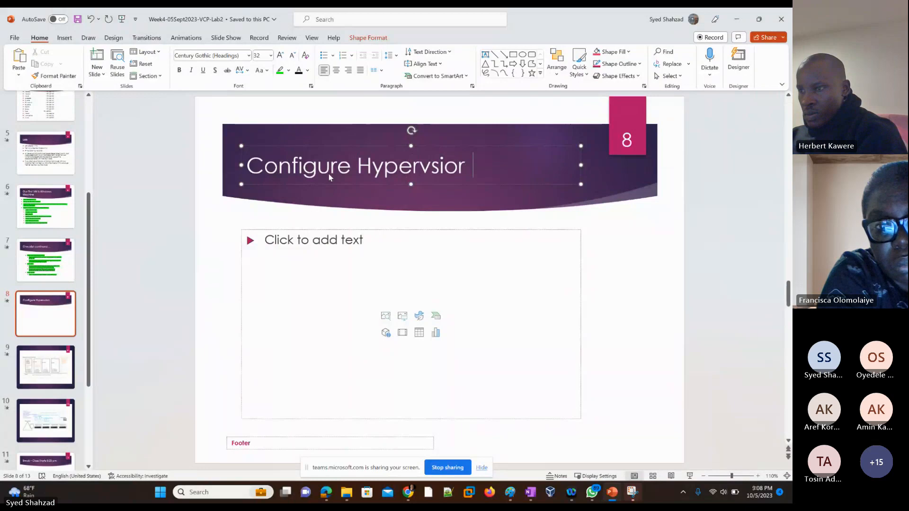
text(isors)
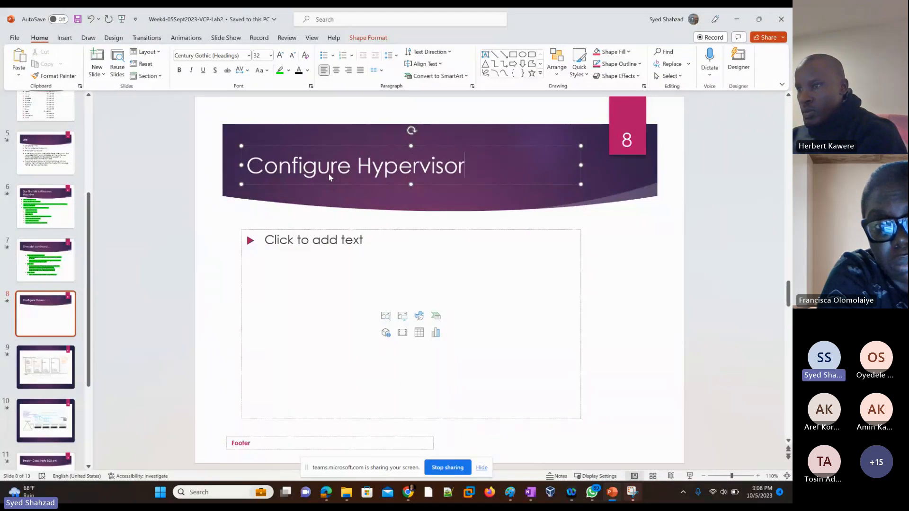
Add a first bullet reading "Login" in the slide's body
click(339, 244)
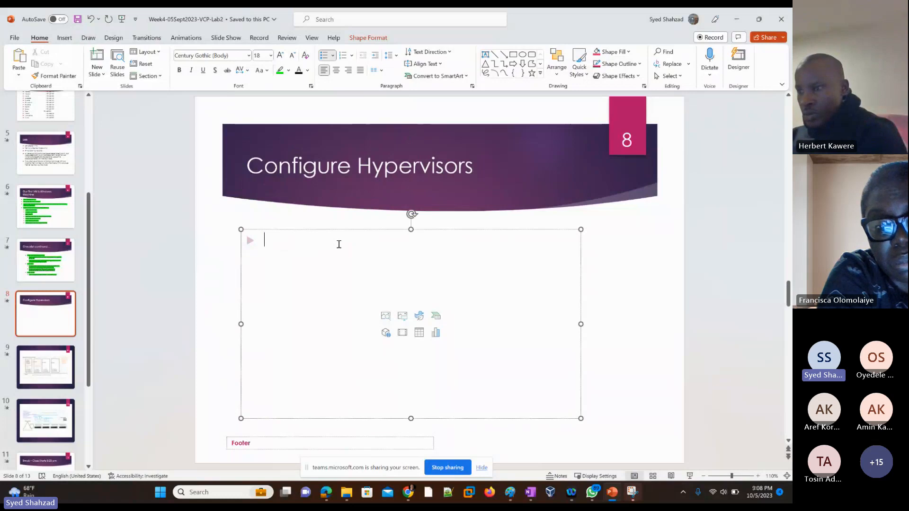
text(Login)
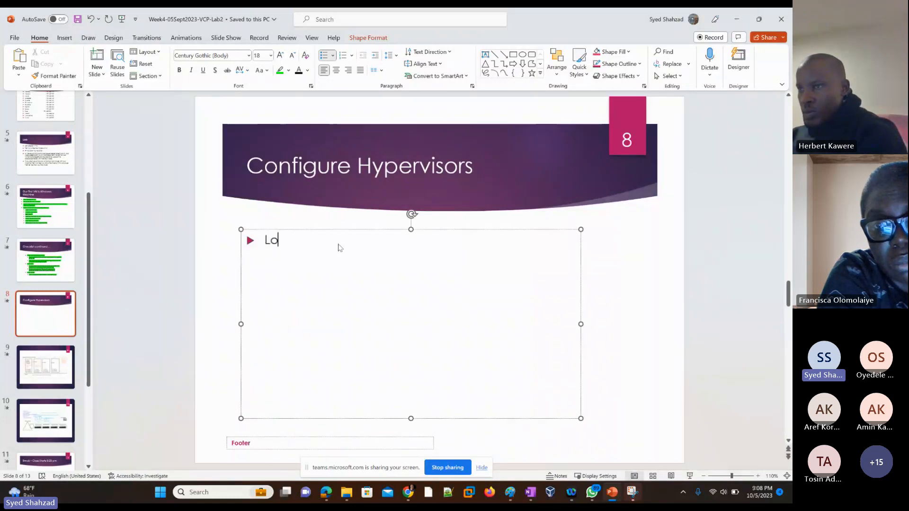
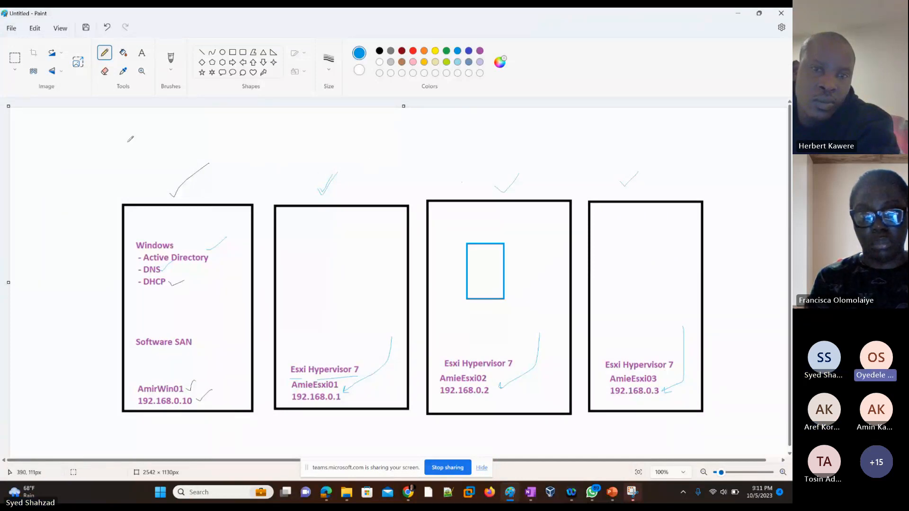
Handwrite three 'A' marks and the note 'DNS' in the canvas's upper-left margin
mouse_move(25, 157)
mouse_down()
mouse_move(45, 145)
mouse_move(34, 143)
mouse_move(29, 198)
mouse_move(46, 184)
mouse_move(30, 189)
mouse_up()
mouse_move(20, 240)
mouse_down()
mouse_move(22, 214)
mouse_move(44, 228)
mouse_up()
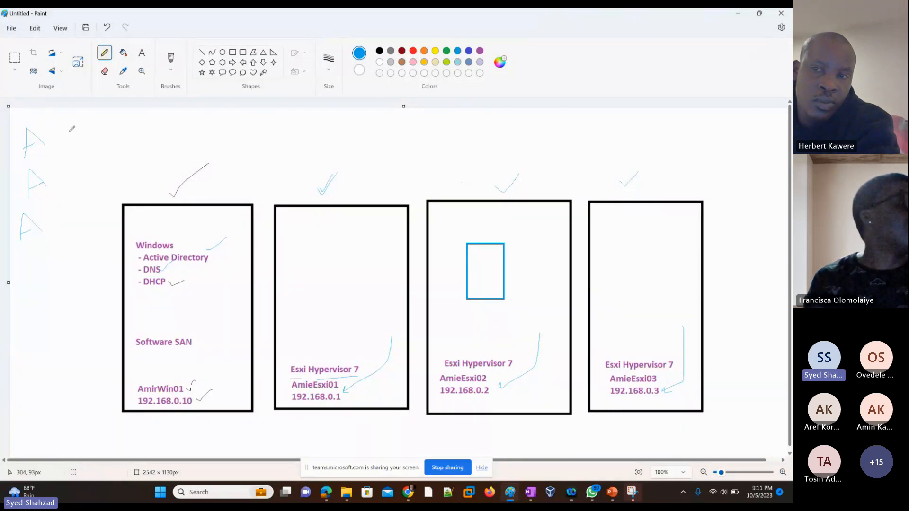
mouse_move(74, 139)
mouse_down()
mouse_move(60, 127)
mouse_move(97, 127)
mouse_up()
Draw tick marks above the three ESXi hypervisor boxes on the lab diagram
mouse_move(308, 182)
mouse_down()
mouse_move(320, 190)
mouse_move(337, 156)
mouse_up()
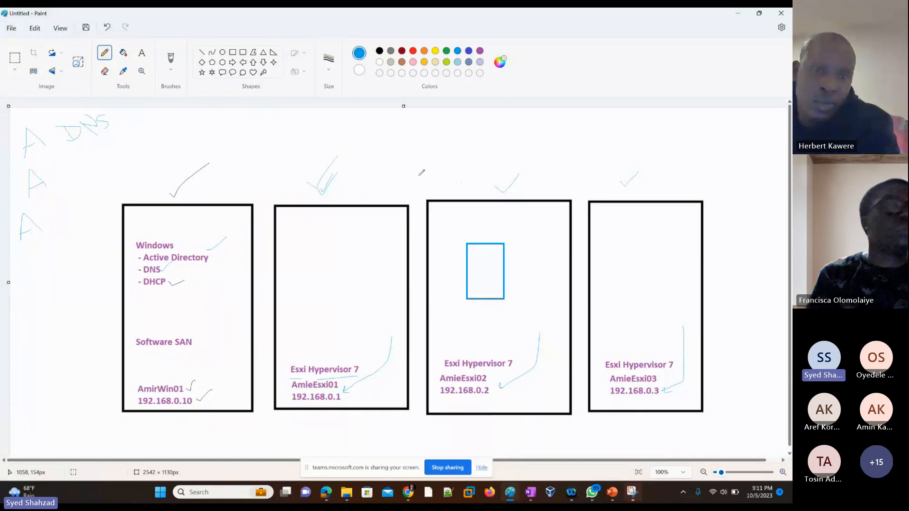
drag(481, 182, 518, 159)
drag(621, 173, 647, 163)
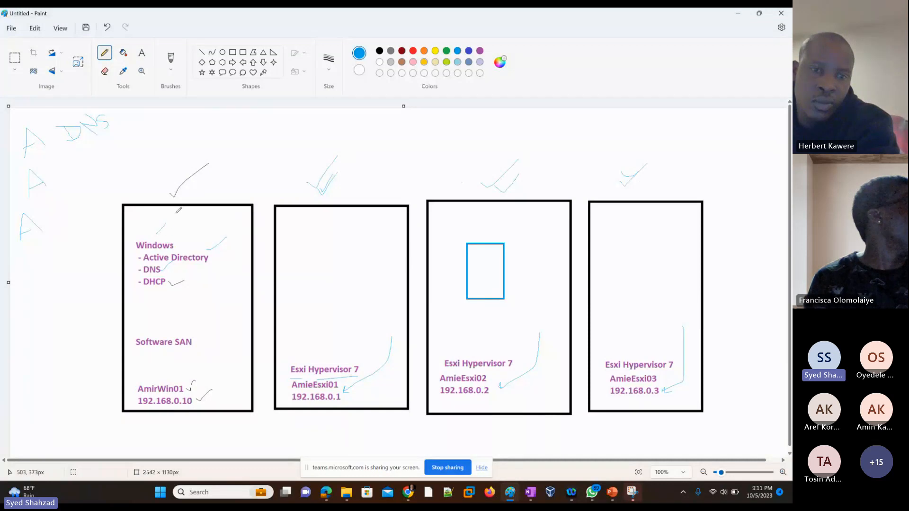
Draw curved arrows from the Windows box to each of the three ESXi hypervisor boxes
drag(177, 213, 209, 191)
drag(278, 176, 334, 210)
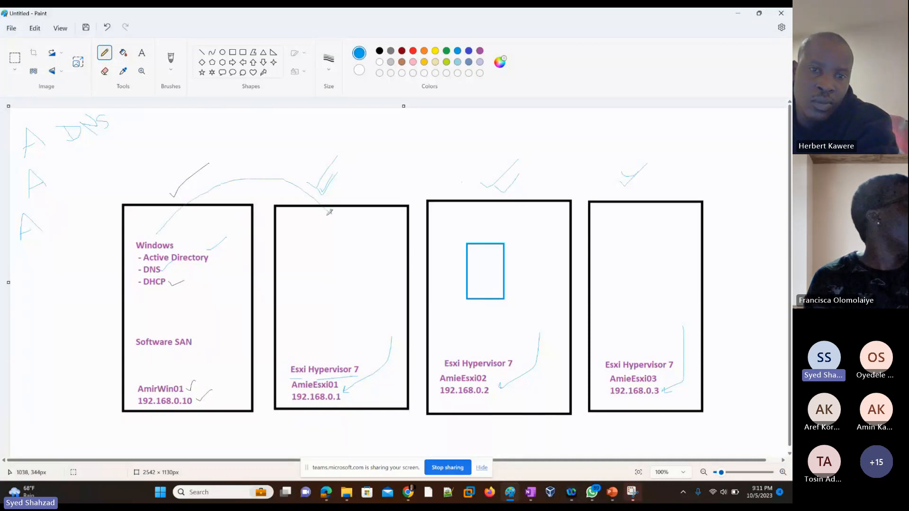
mouse_move(183, 204)
mouse_down()
mouse_move(384, 142)
mouse_move(509, 168)
mouse_up()
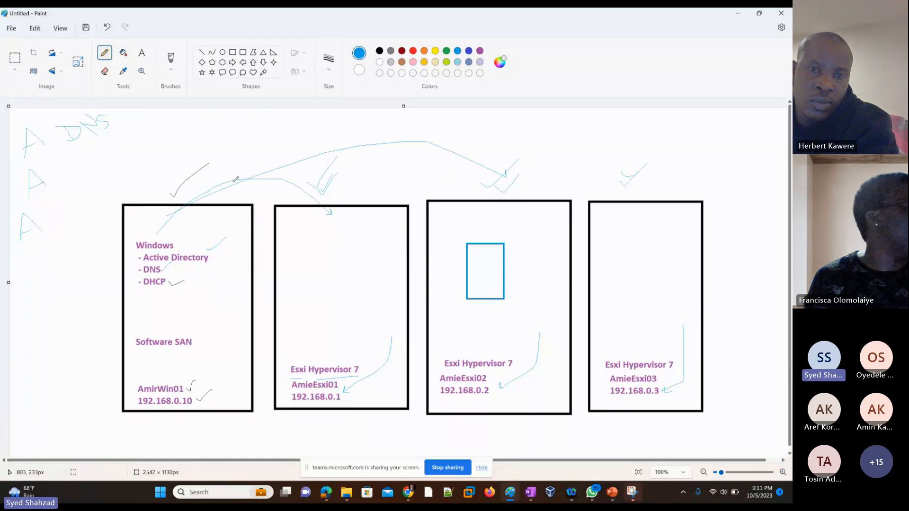
mouse_move(235, 179)
mouse_down()
mouse_move(473, 141)
mouse_move(624, 176)
mouse_up()
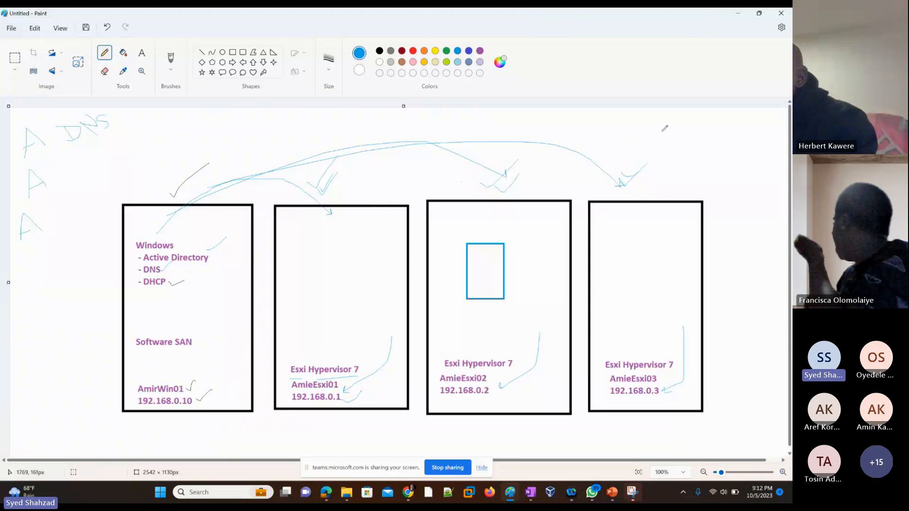
Handwrite location notes 'TOV', 'NY' and 'Tokyo' with sizes beside them in the diagram's right margin
mouse_move(608, 143)
mouse_down()
mouse_move(628, 124)
mouse_move(619, 150)
mouse_move(637, 139)
mouse_up()
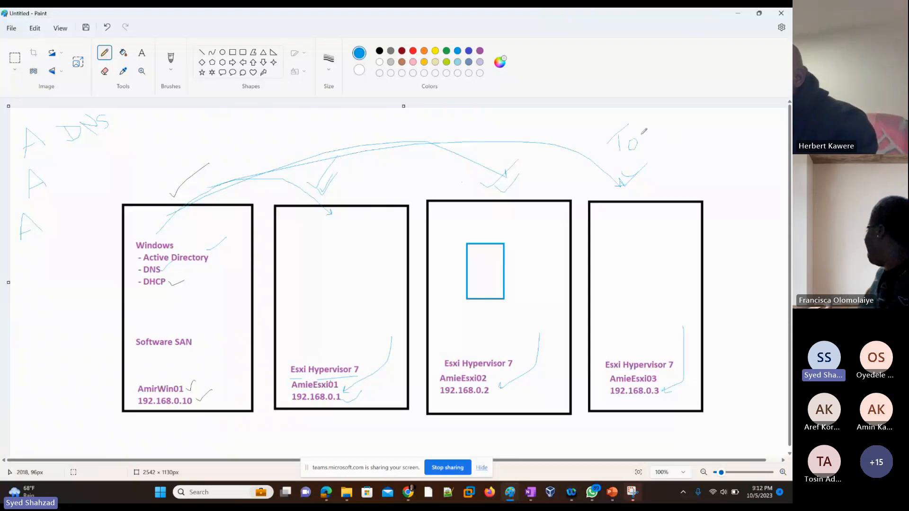
drag(687, 166, 733, 182)
drag(720, 163, 733, 183)
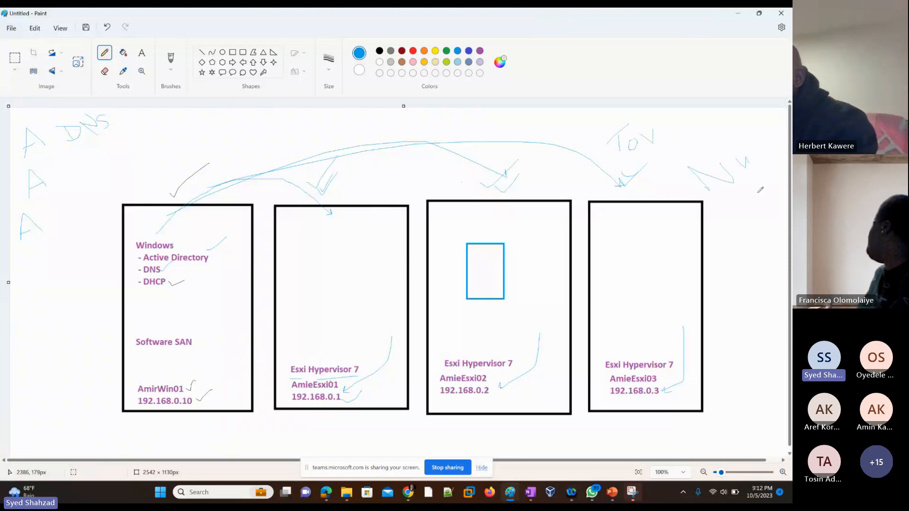
drag(723, 246, 734, 242)
drag(726, 245, 731, 263)
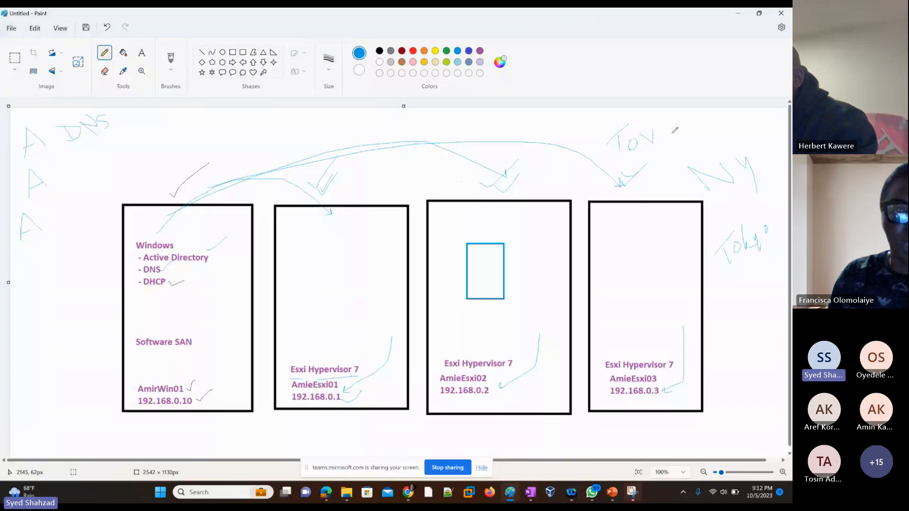
mouse_move(678, 125)
mouse_down()
mouse_move(672, 140)
mouse_move(711, 124)
mouse_up()
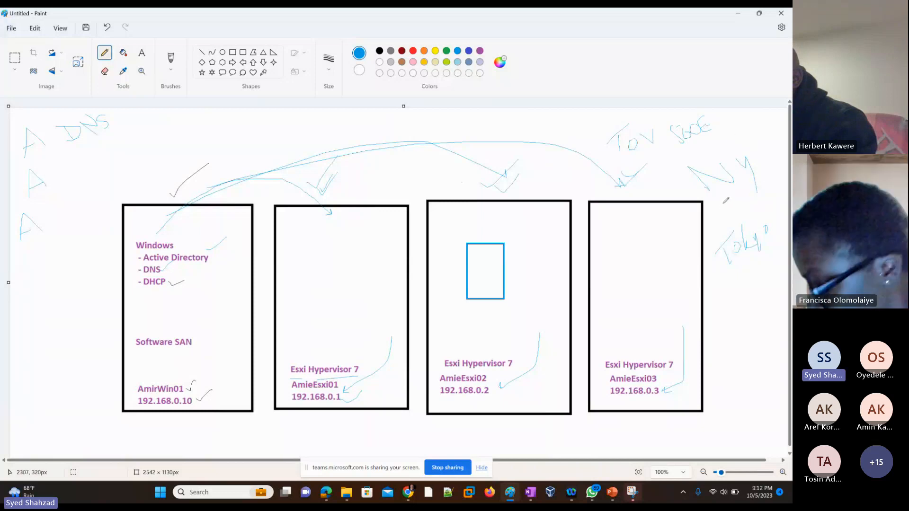
drag(727, 201, 724, 214)
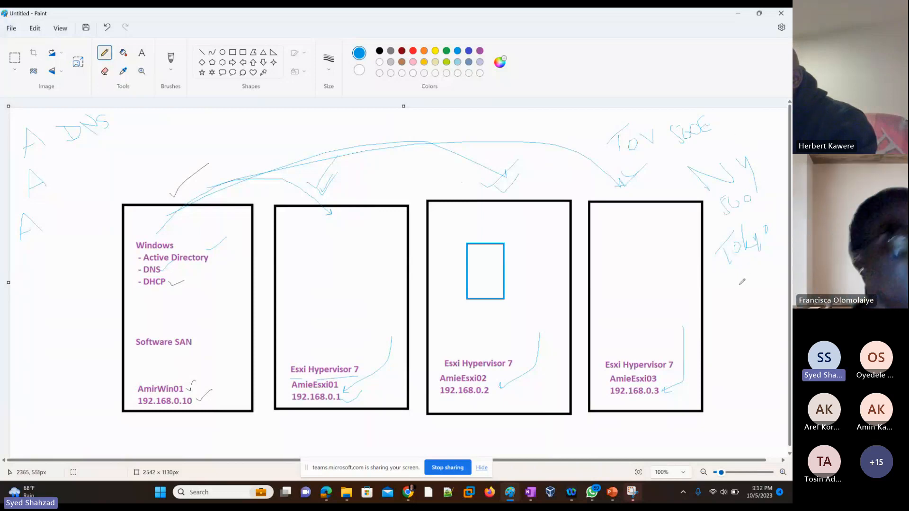
mouse_move(741, 280)
mouse_down()
mouse_move(733, 295)
mouse_move(760, 282)
mouse_up()
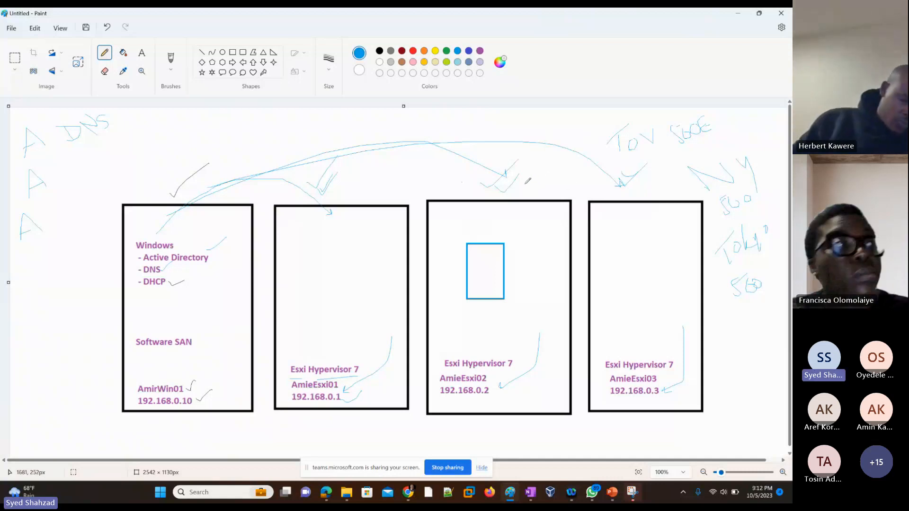
Handwrite 'ESXi' beside the third box's tick and 'TEST' labels inside the AmieEsxi03 box
mouse_move(530, 173)
mouse_down()
mouse_move(536, 191)
mouse_move(543, 176)
mouse_up()
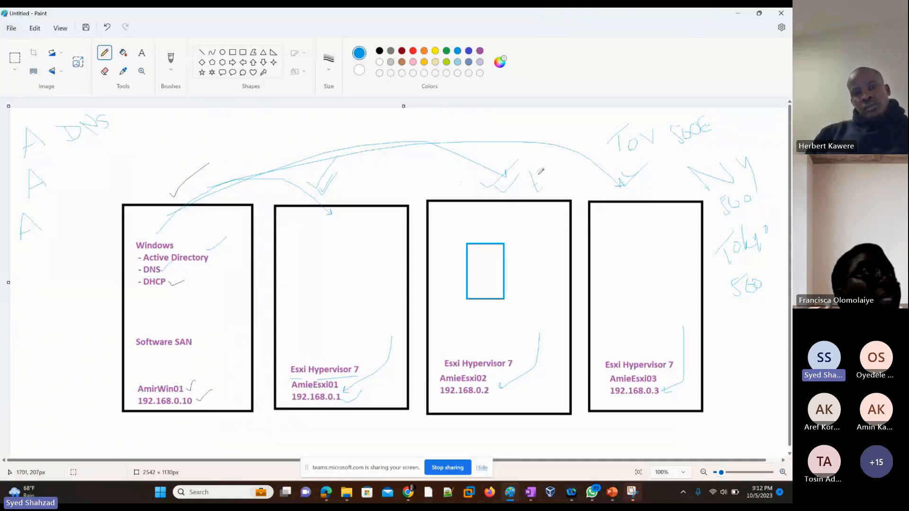
mouse_move(539, 175)
mouse_down()
mouse_move(537, 189)
mouse_move(546, 173)
mouse_move(547, 184)
mouse_move(557, 179)
mouse_up()
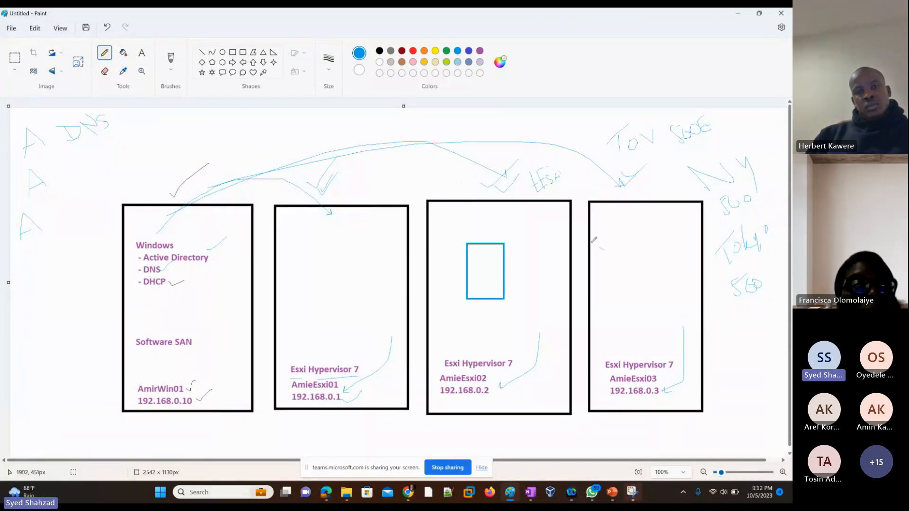
mouse_move(591, 243)
mouse_down()
mouse_move(609, 244)
mouse_move(607, 230)
mouse_move(610, 243)
mouse_up()
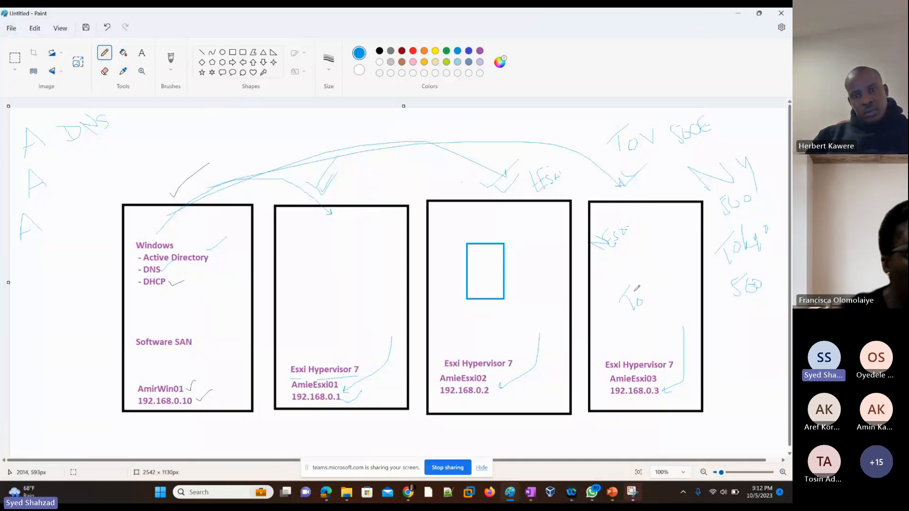
mouse_move(635, 292)
mouse_down()
mouse_move(639, 307)
mouse_move(649, 304)
mouse_up()
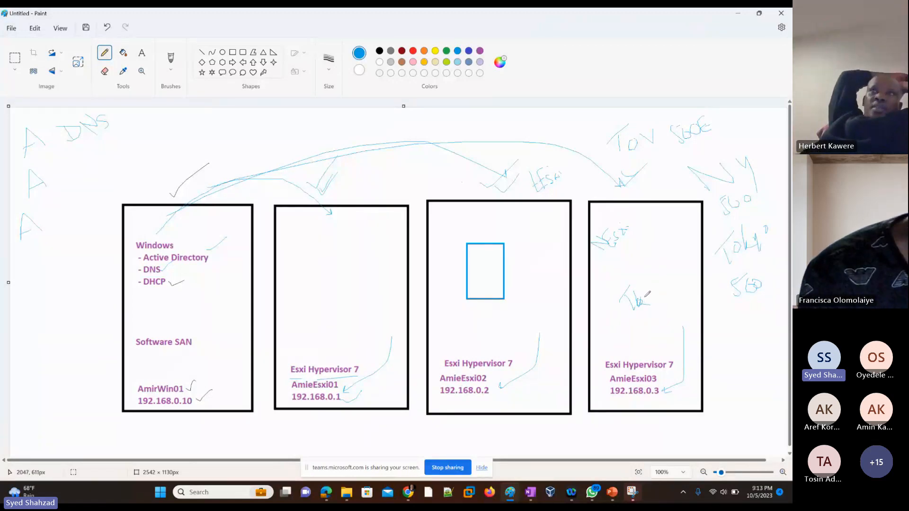
mouse_move(646, 278)
mouse_down()
mouse_move(652, 294)
mouse_move(672, 283)
mouse_up()
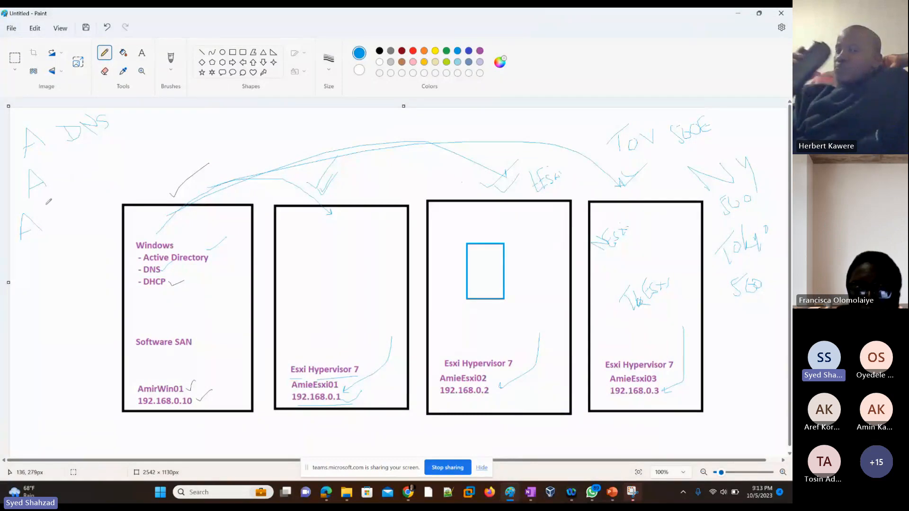
Draw short lines beside the 'A' marks and an arrow pointing from the Windows box toward them
drag(27, 259, 53, 251)
drag(35, 205, 51, 204)
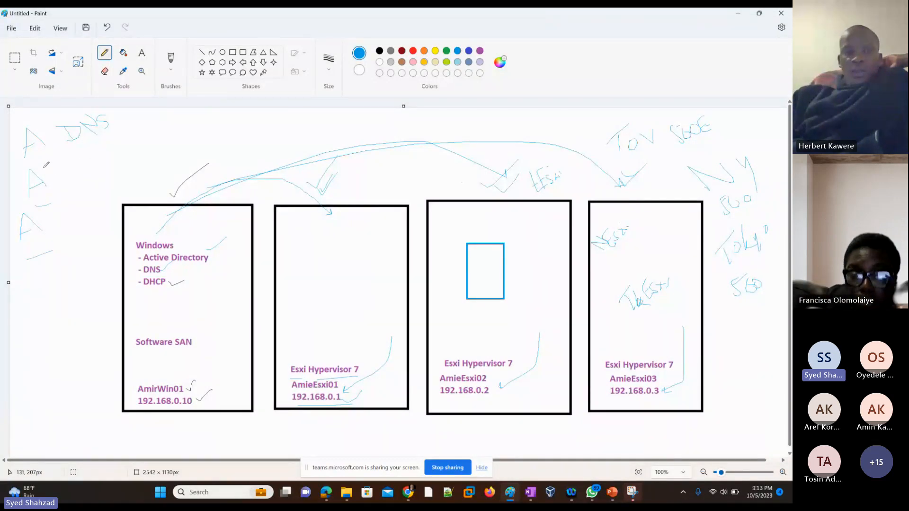
drag(42, 165, 54, 159)
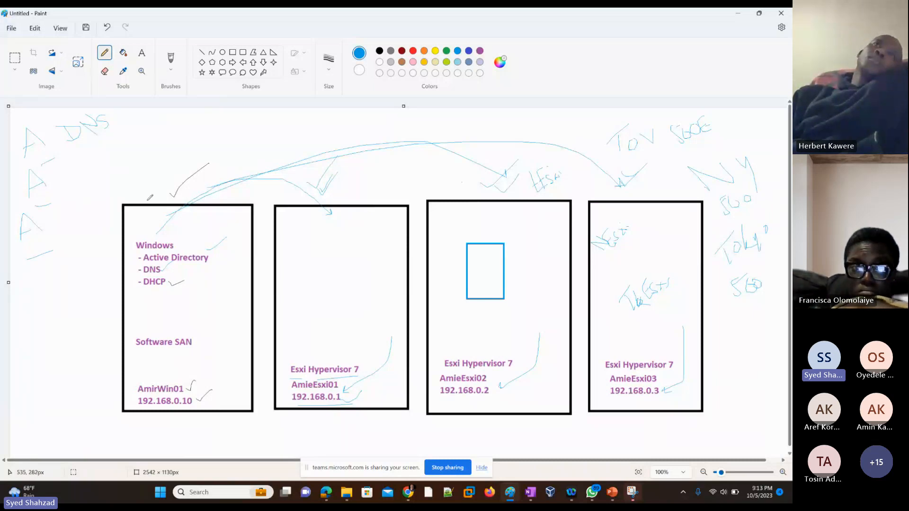
mouse_move(152, 156)
mouse_down()
mouse_move(79, 177)
mouse_move(93, 182)
mouse_up()
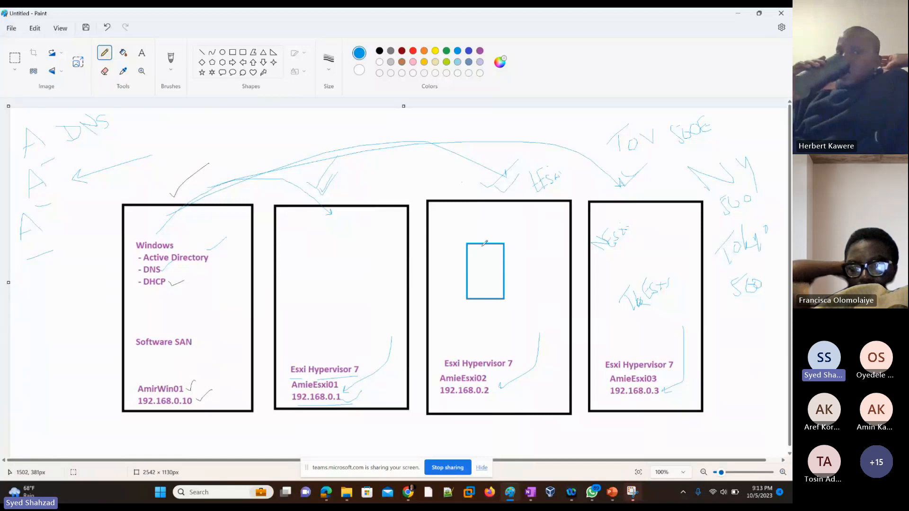
Switch to the PowerPoint deck to review the Configure Hypervisors slide's instructions
click(737, 15)
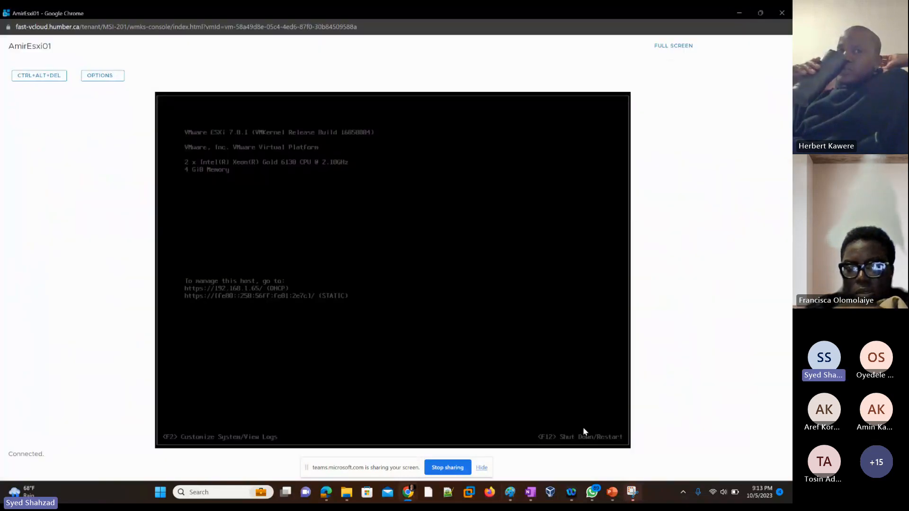
mouse_move(612, 493)
click(613, 462)
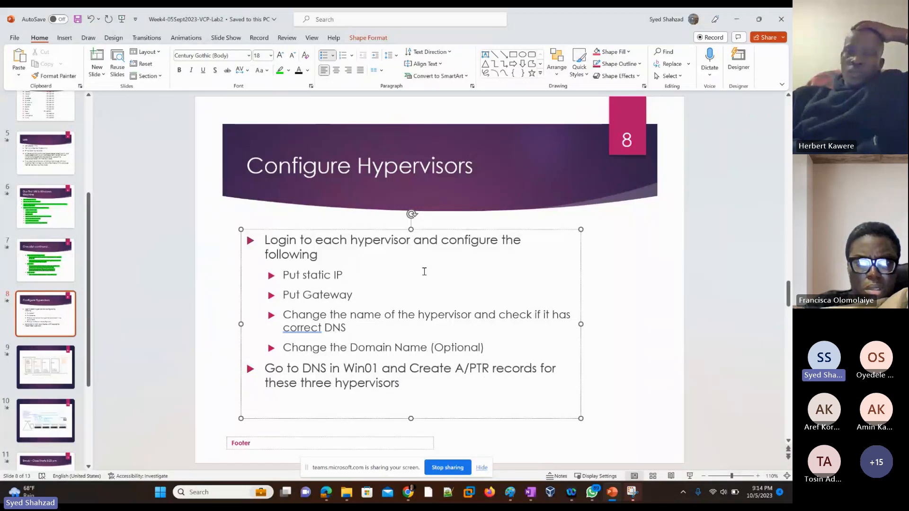
Return to the AmirEsxi01 console and log in to System Customization as root with the account password
key(alt)
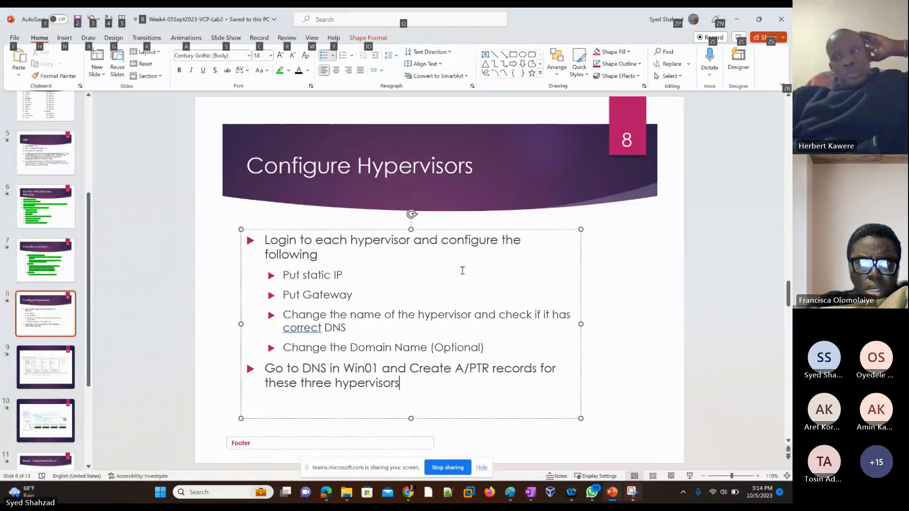
key(alt+Tab)
key(alt+Tab)
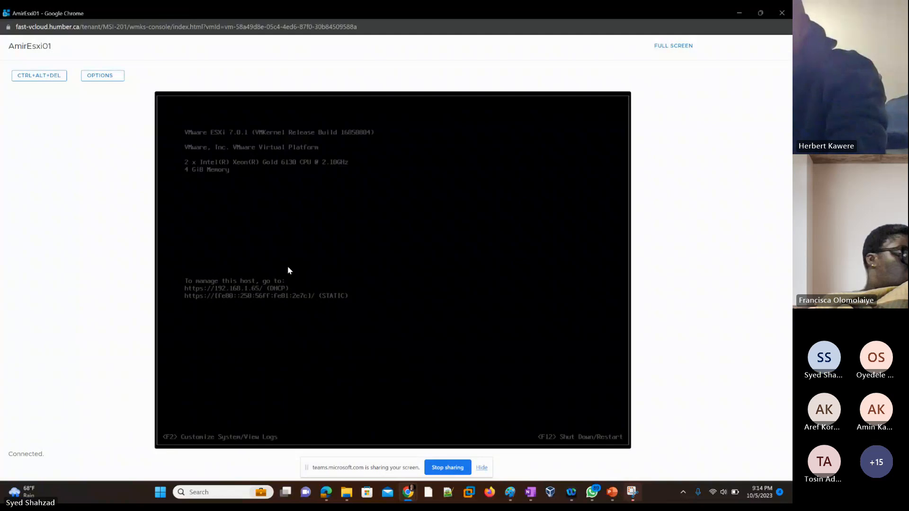
key(F2)
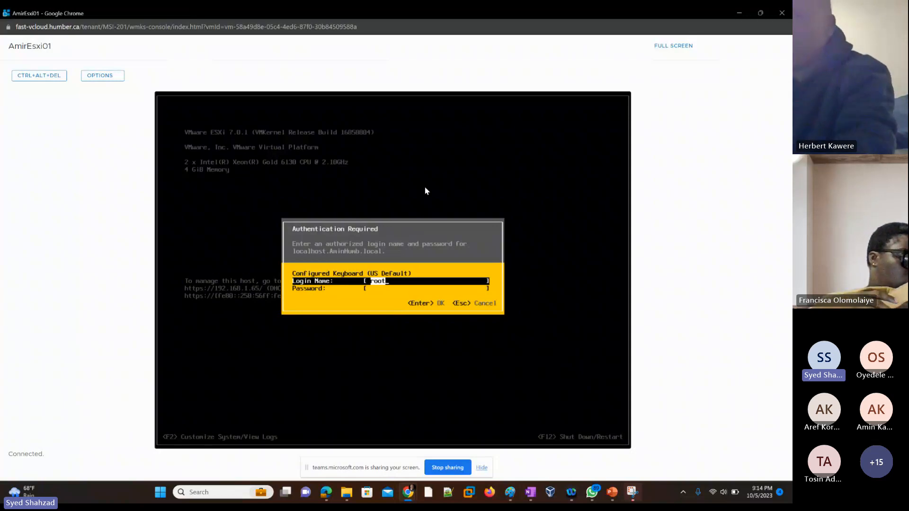
key(Tab)
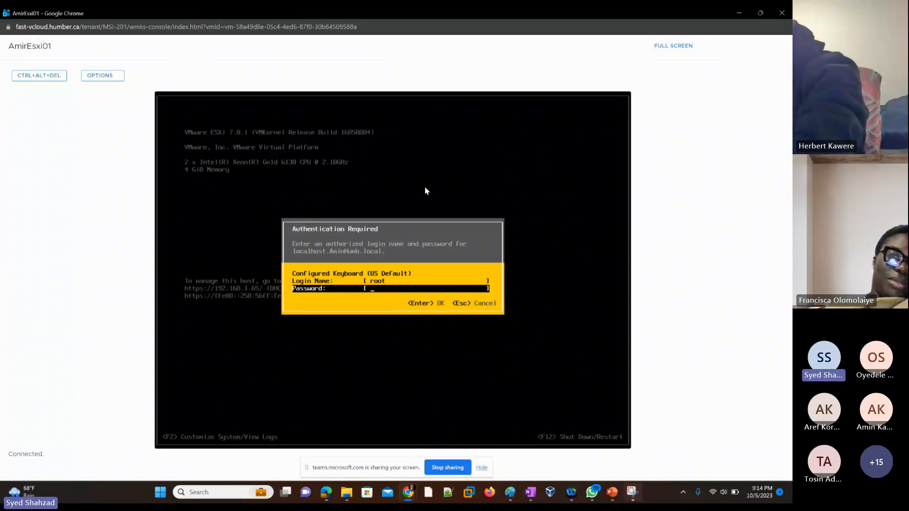
text(***)
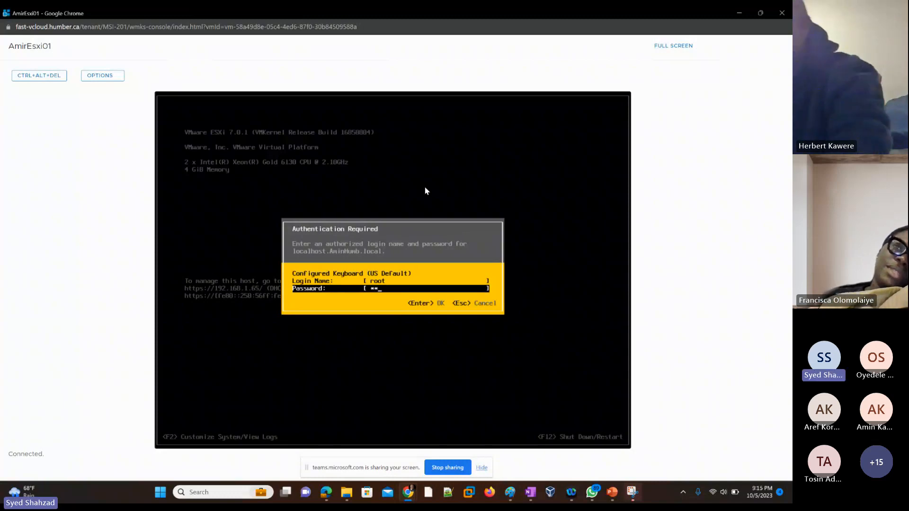
text(*****)
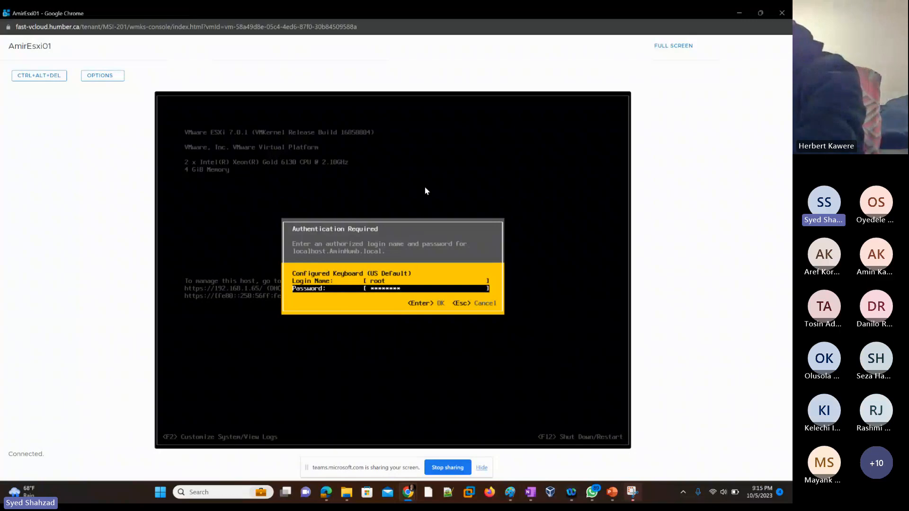
text(****)
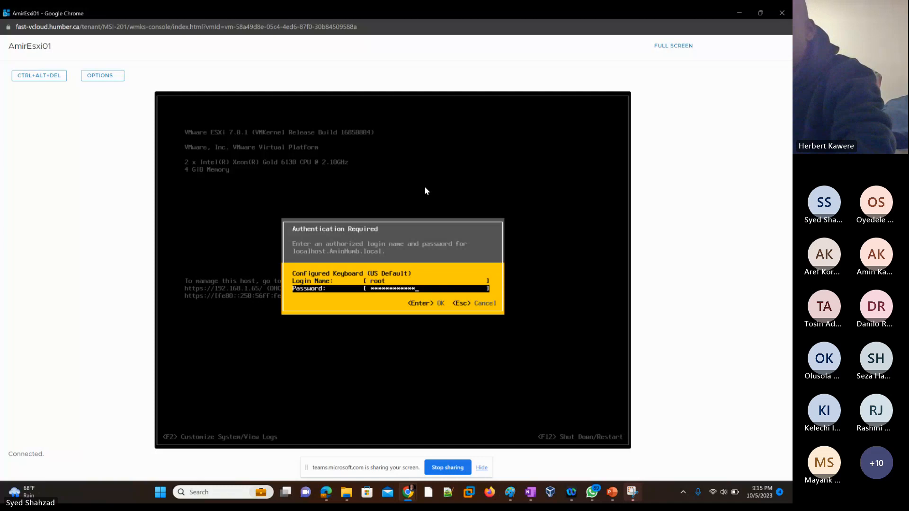
key(Return)
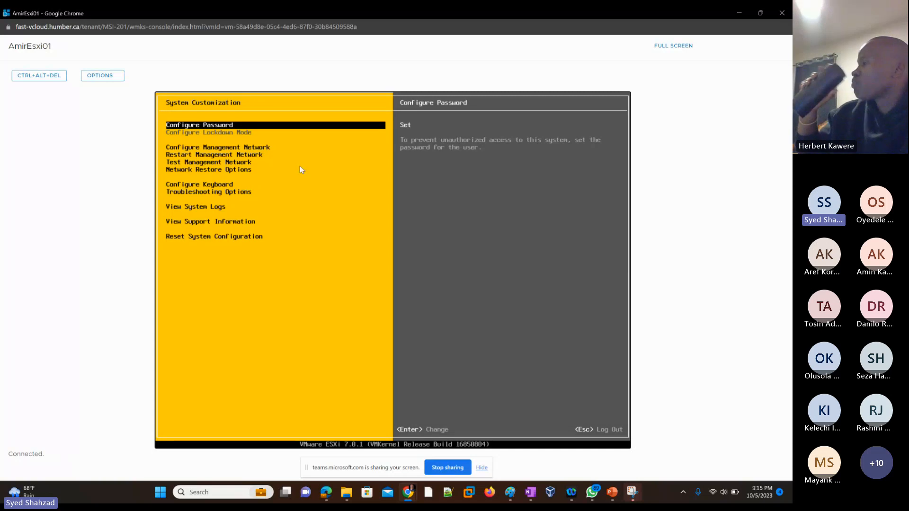
Select Configure Management Network to view its settings, then log out of System Customization
key(Down)
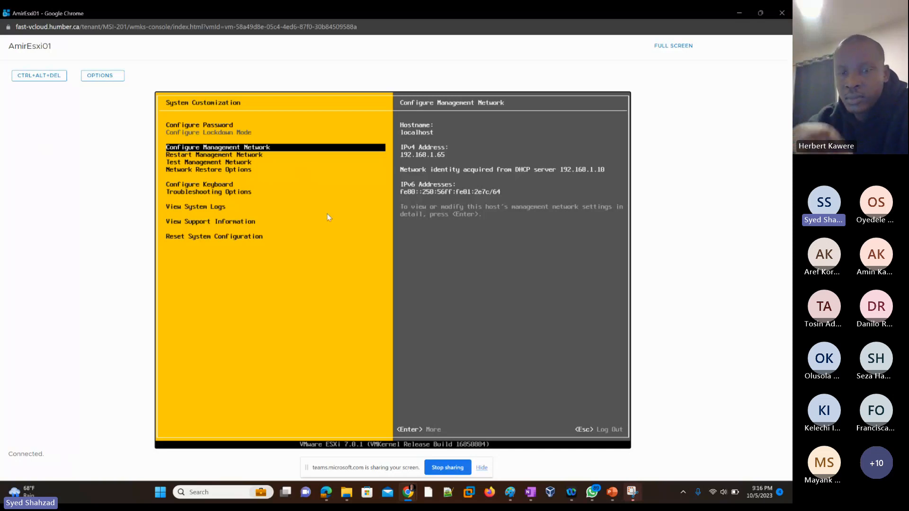
key(Escape)
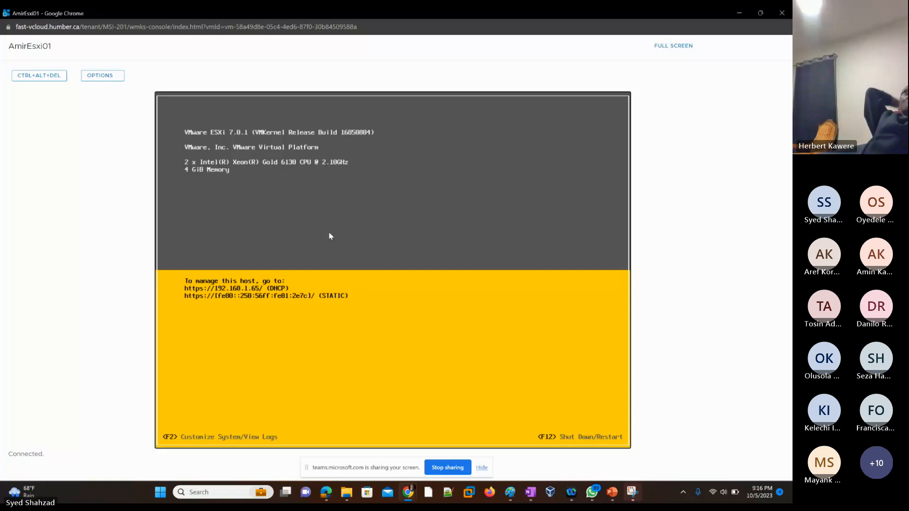
Log in to System Customization on the AmirEsxi01 console as root with the account password
key(F2)
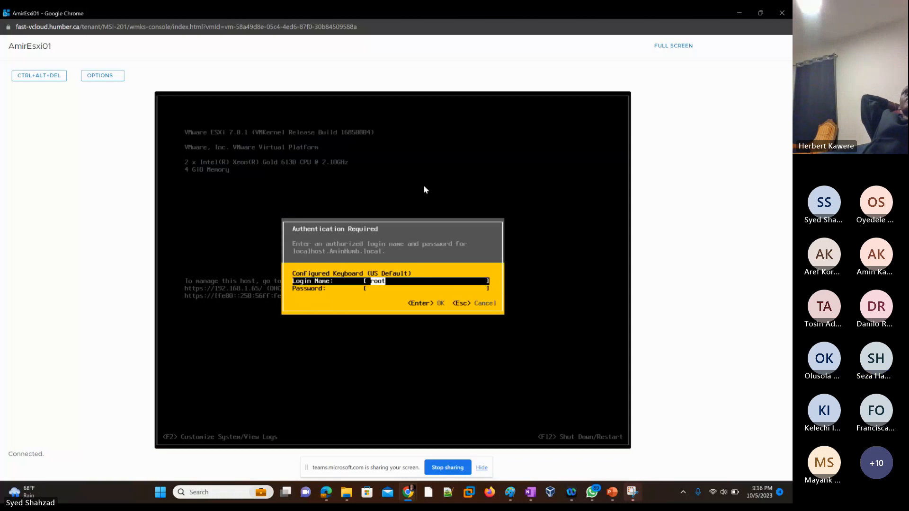
key(Tab)
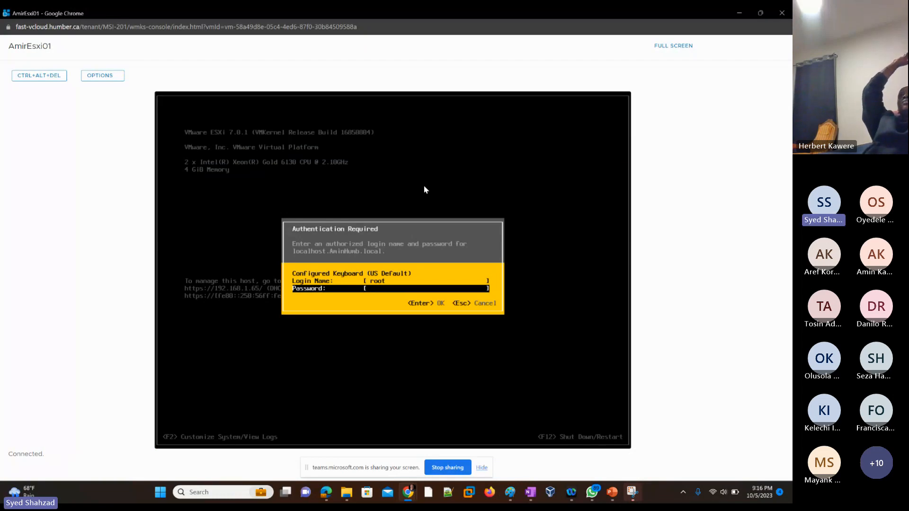
text(**)
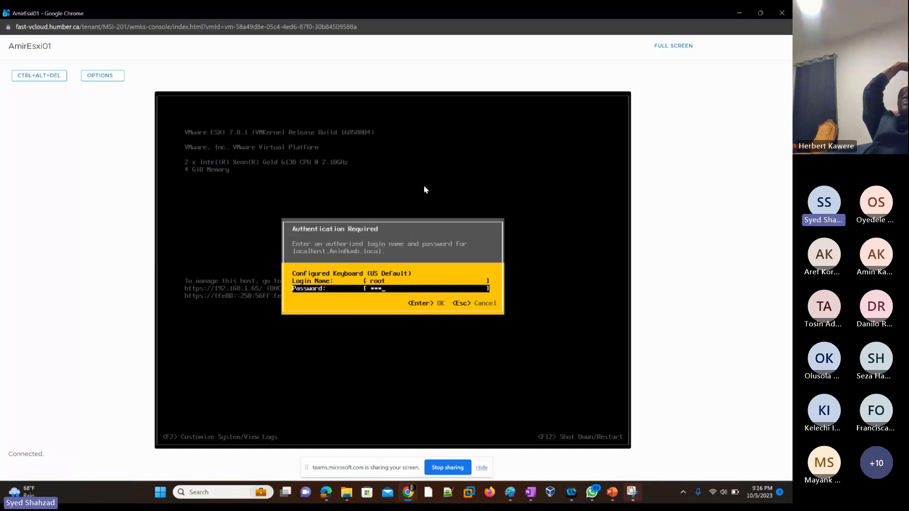
text(**********)
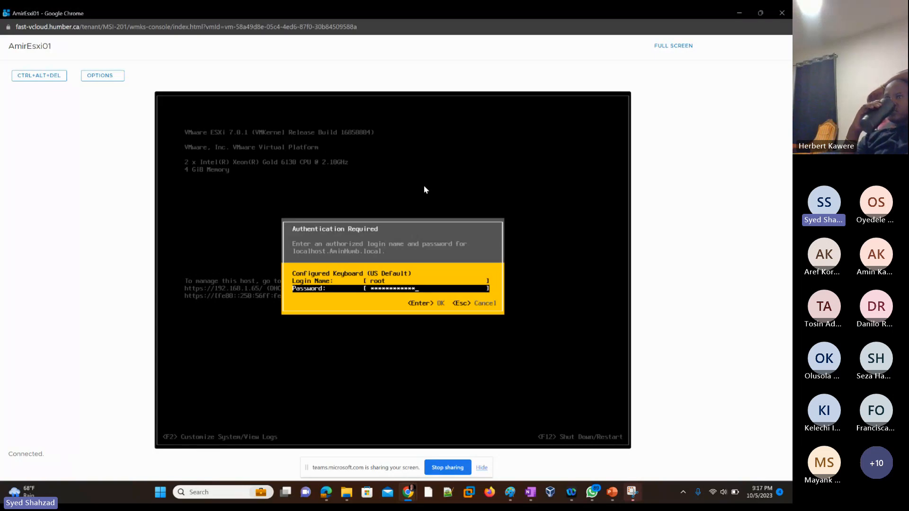
key(Return)
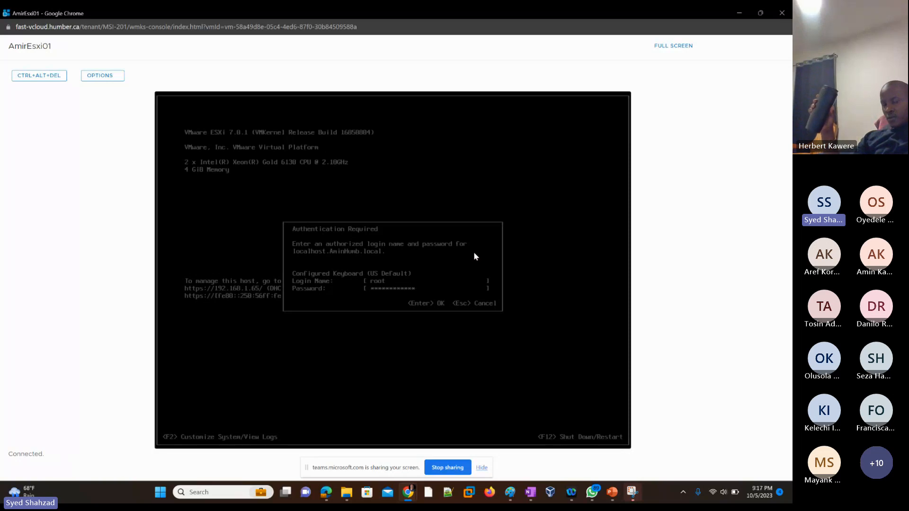
key(Return)
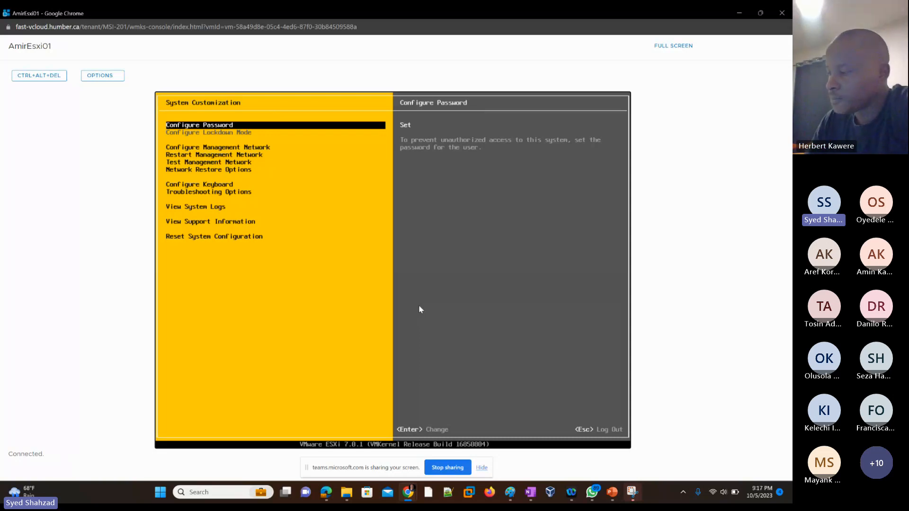
Browse through each System Customization menu item to review its description, ending on Configure Management Network
key(Down)
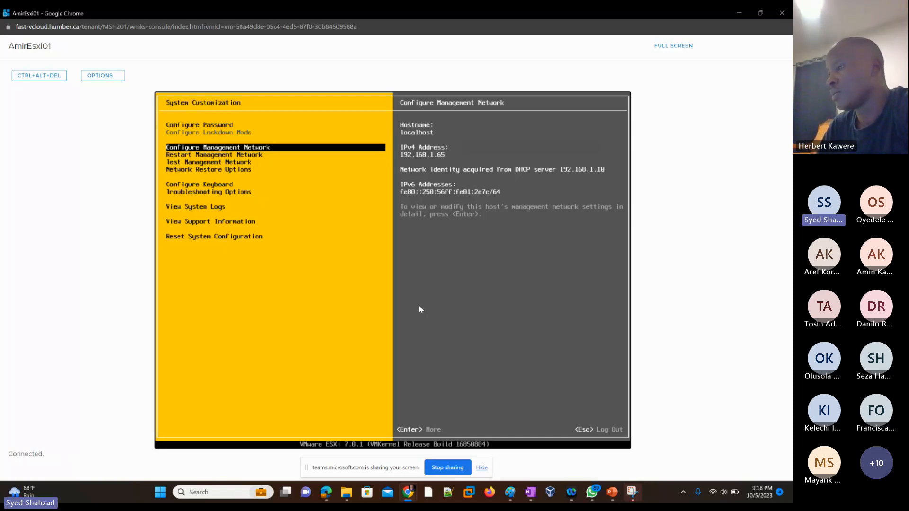
key(Down)
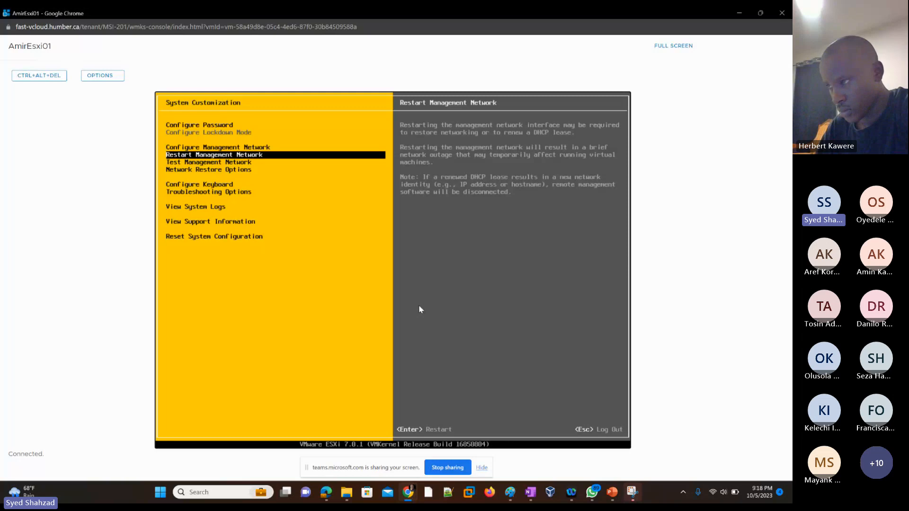
key(Down)
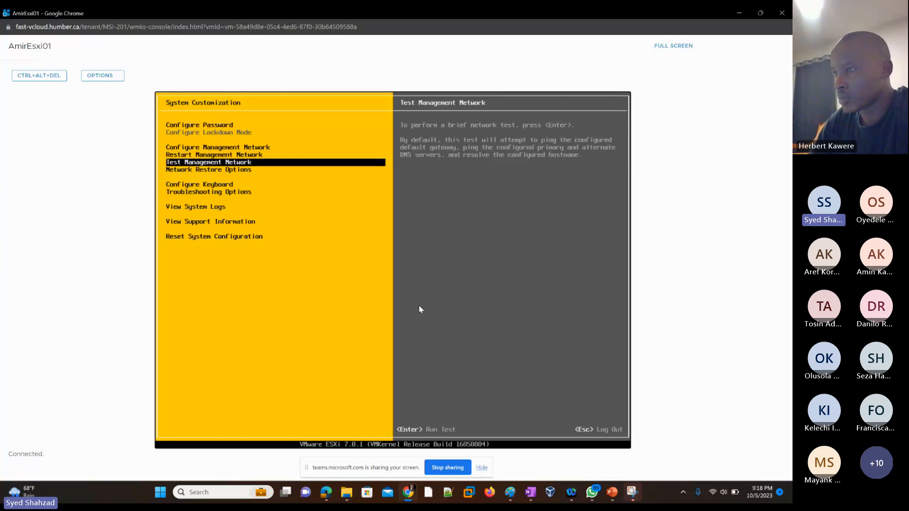
key(Up)
key(Down)
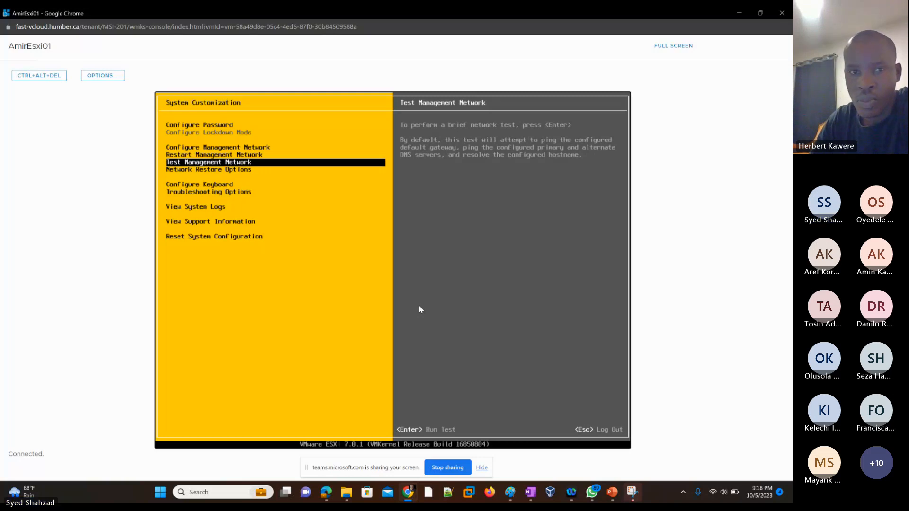
key(Down)
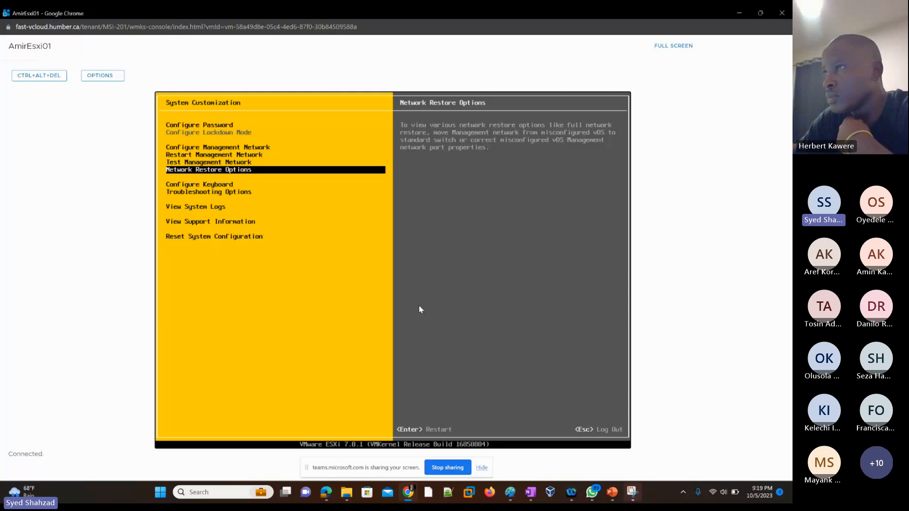
key(Down)
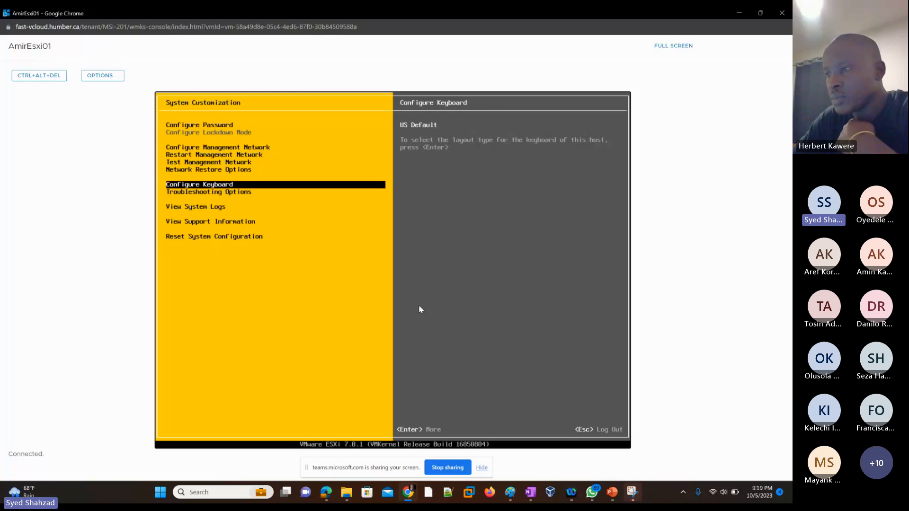
key(Down)
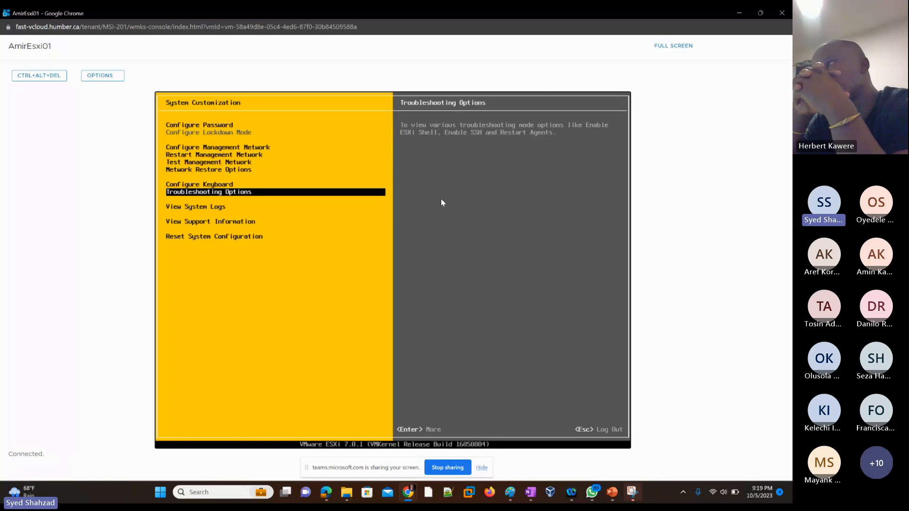
key(Down)
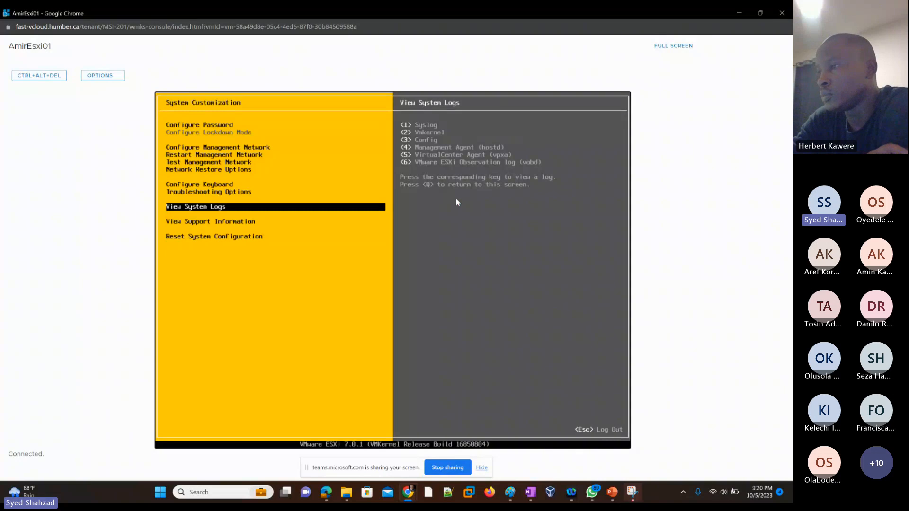
key(Down)
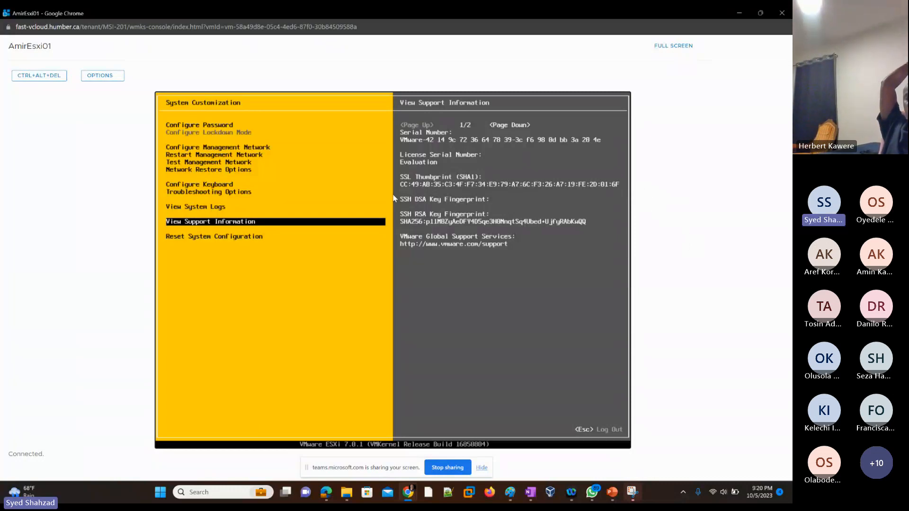
key(Down)
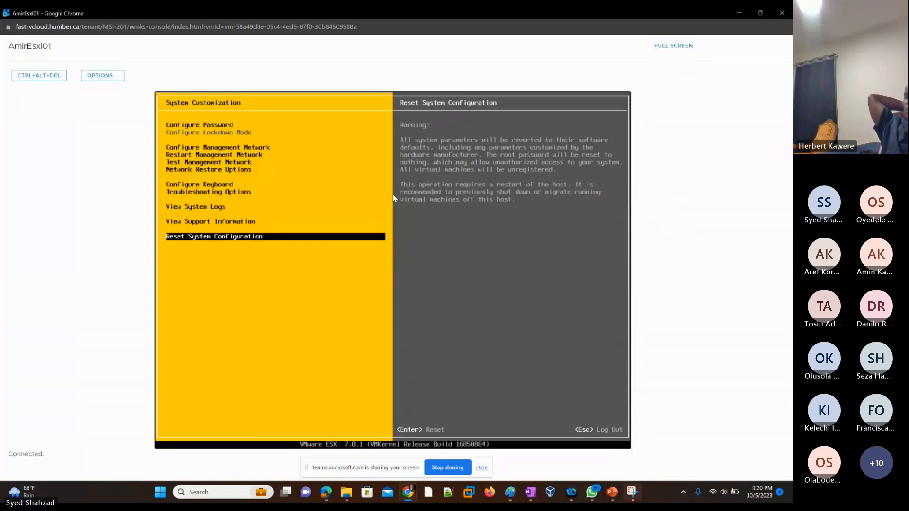
key(Up)
key(Up)
key(Up)
key(Up)
key(Up)
key(Up)
key(Up)
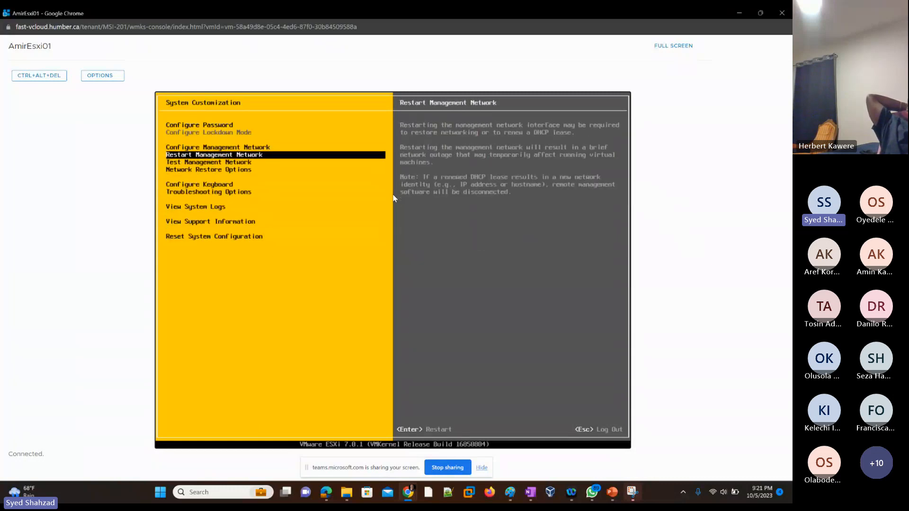
key(Up)
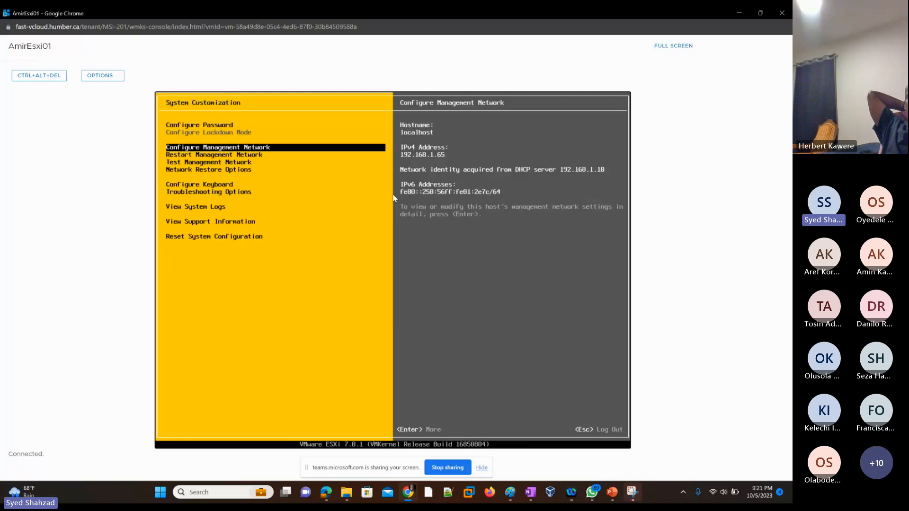
Open the management network's IPv4 Configuration and choose to set a static IPv4 address and network configuration
key(Return)
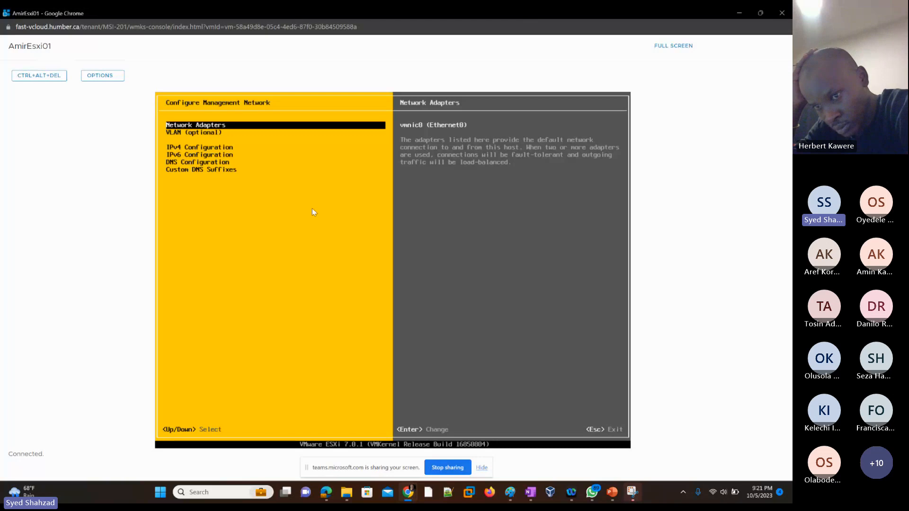
key(Down)
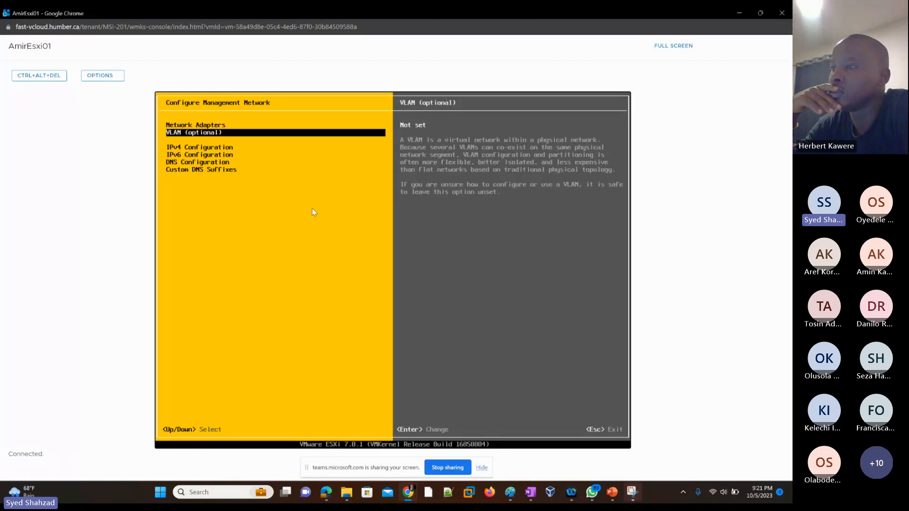
key(Down)
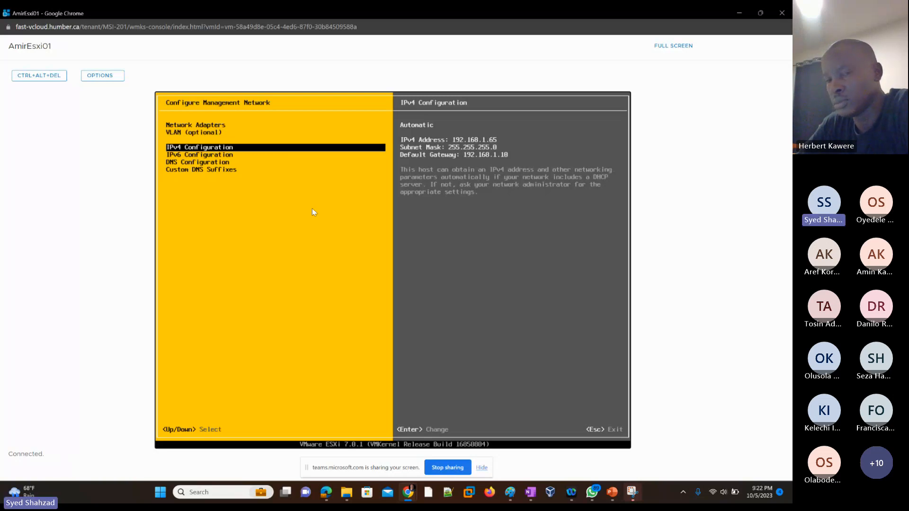
key(Return)
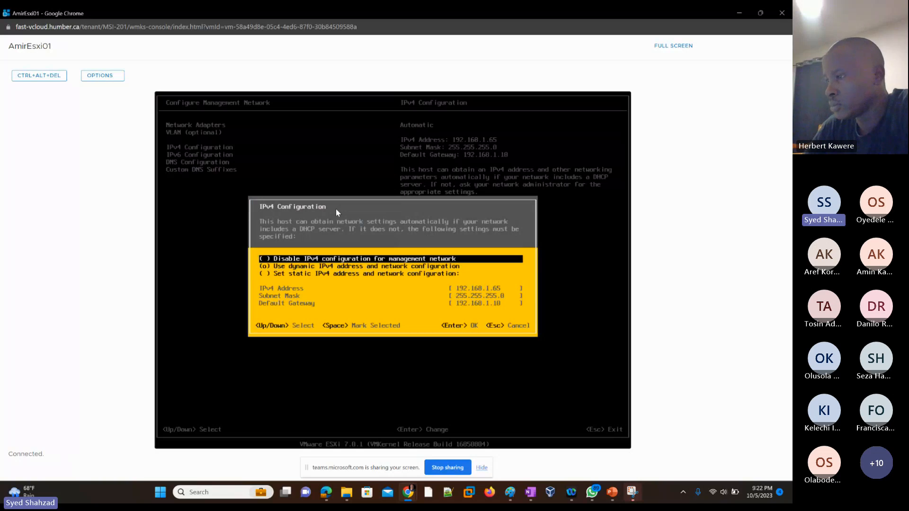
key(Down)
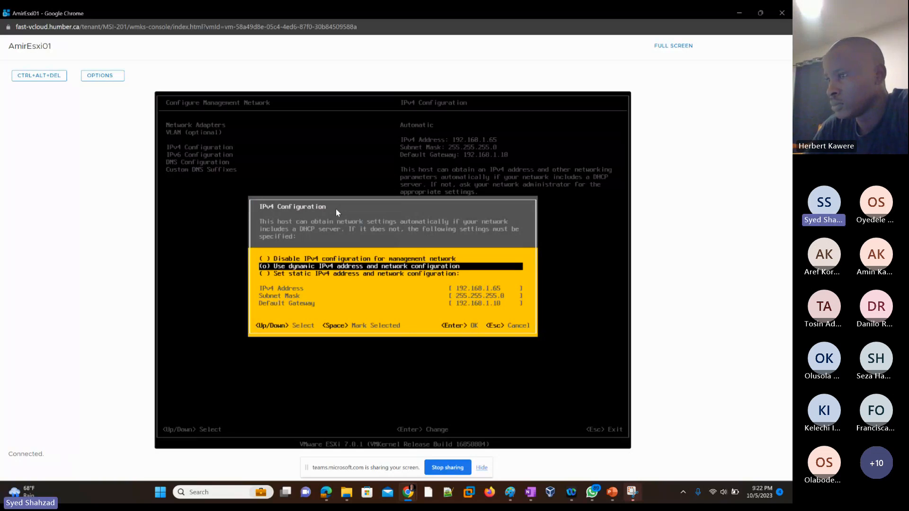
key(Down)
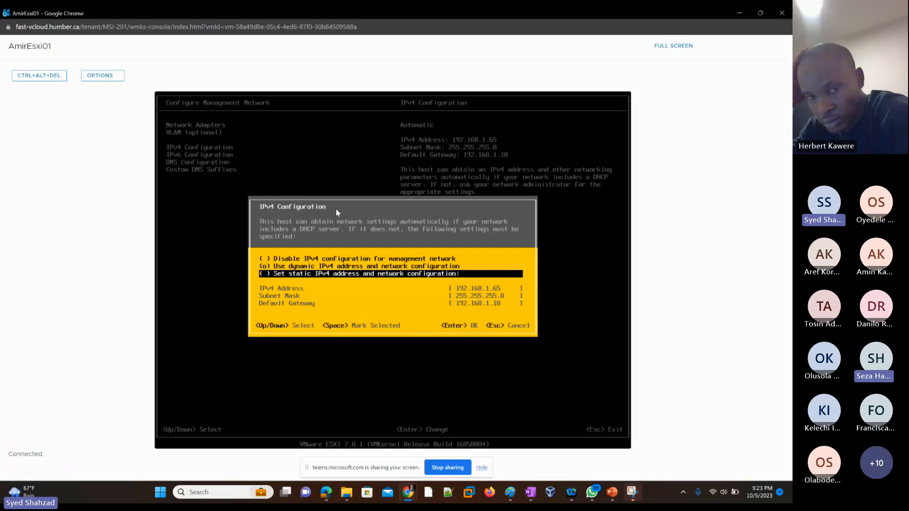
key(Up)
key(Up)
key(Down)
key(Down)
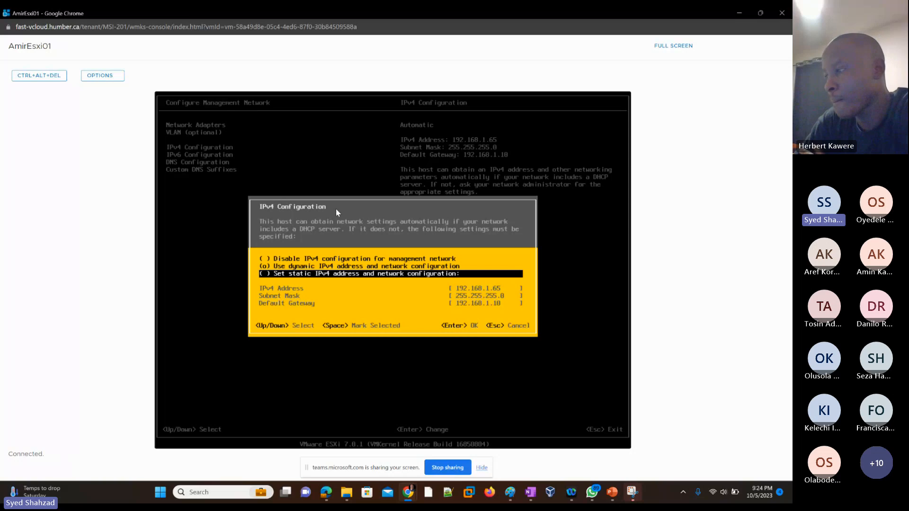
key(space)
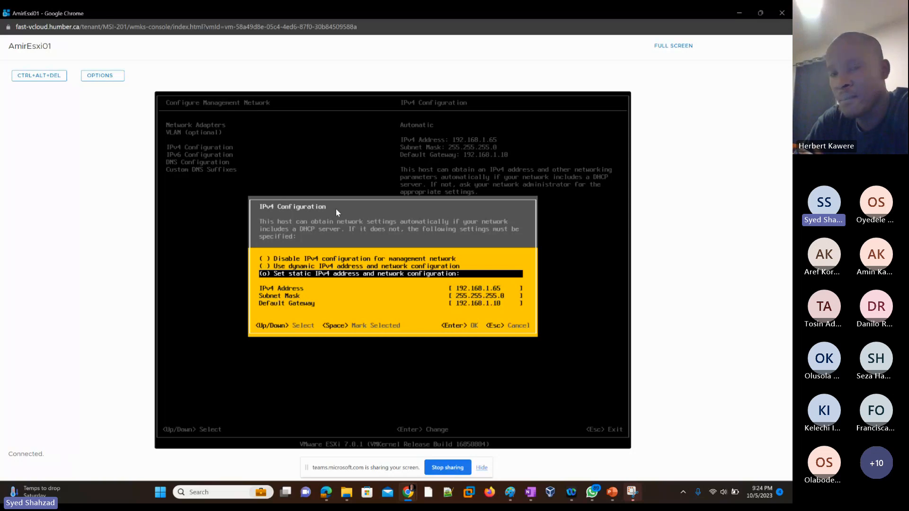
Set the static IPv4 address to 192.168.0.1
key(Down)
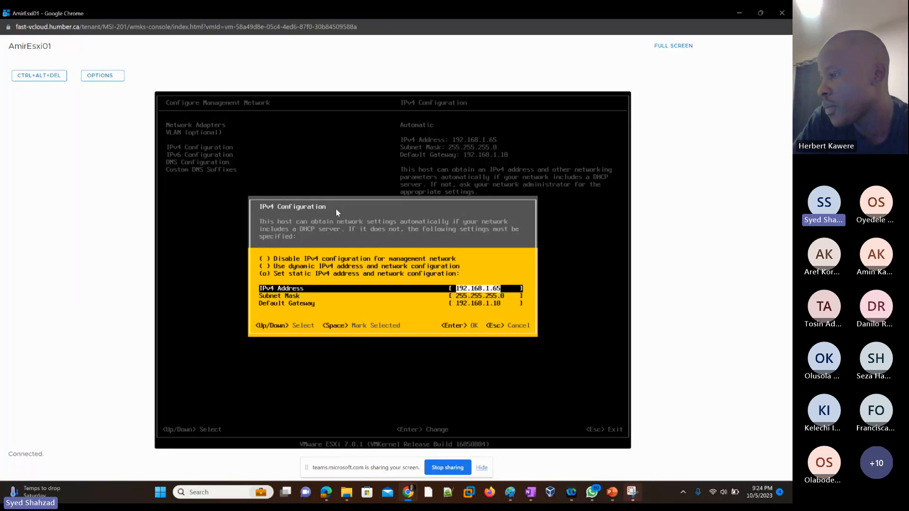
key(Right)
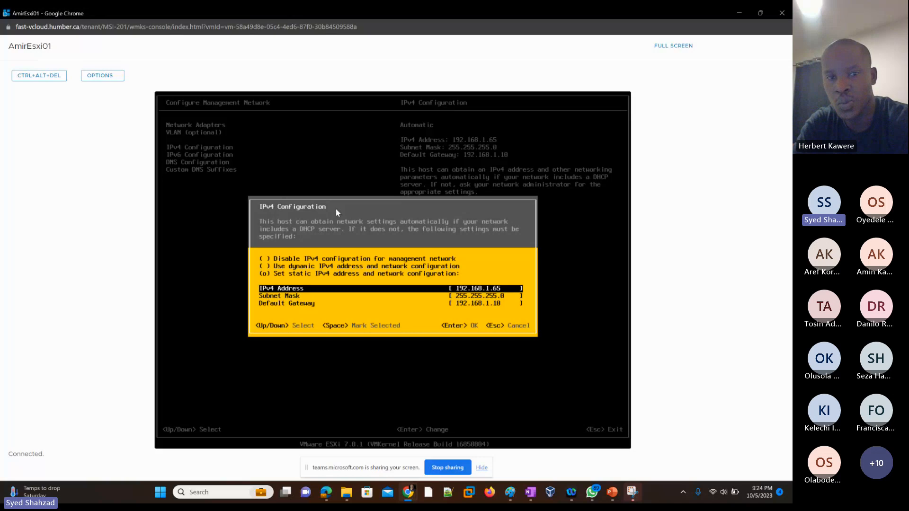
key(BackSpace)
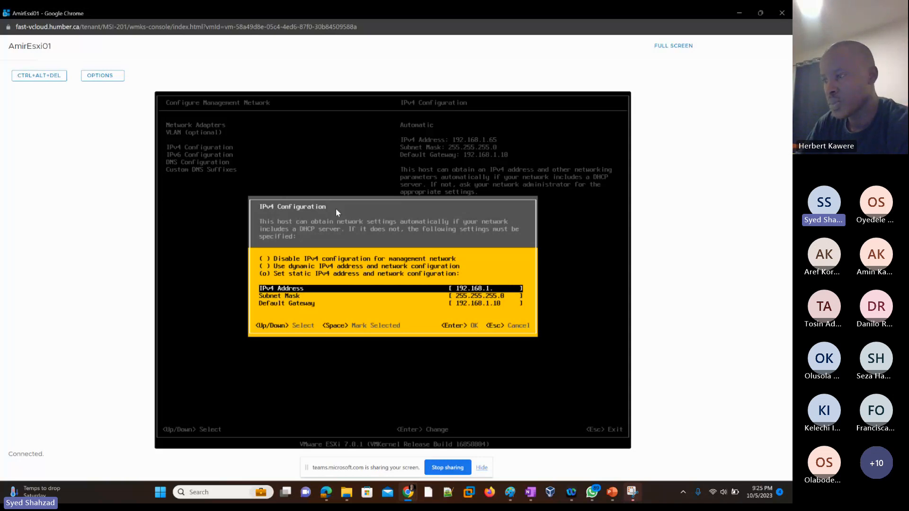
key(BackSpace)
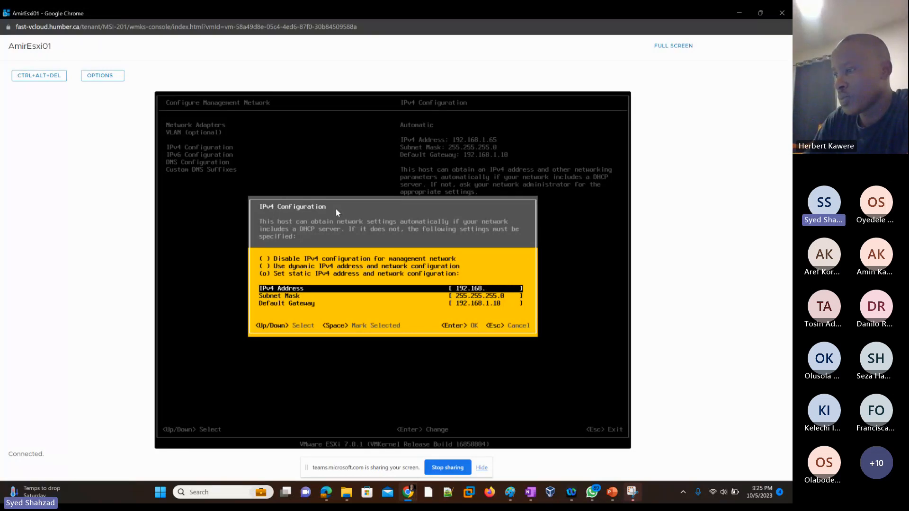
text(0)
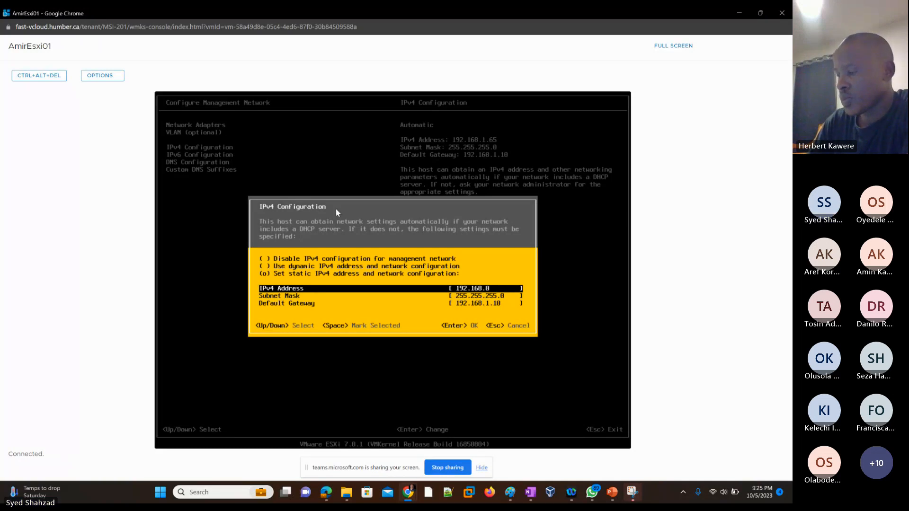
text(.1)
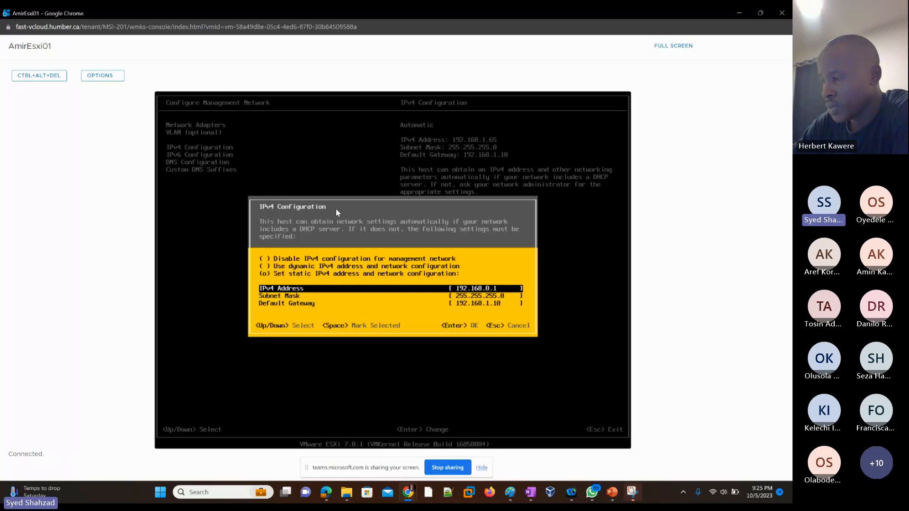
Set the default gateway to 192.168.0.10 and apply the IPv4 configuration on AmirEsxi01
key(Down)
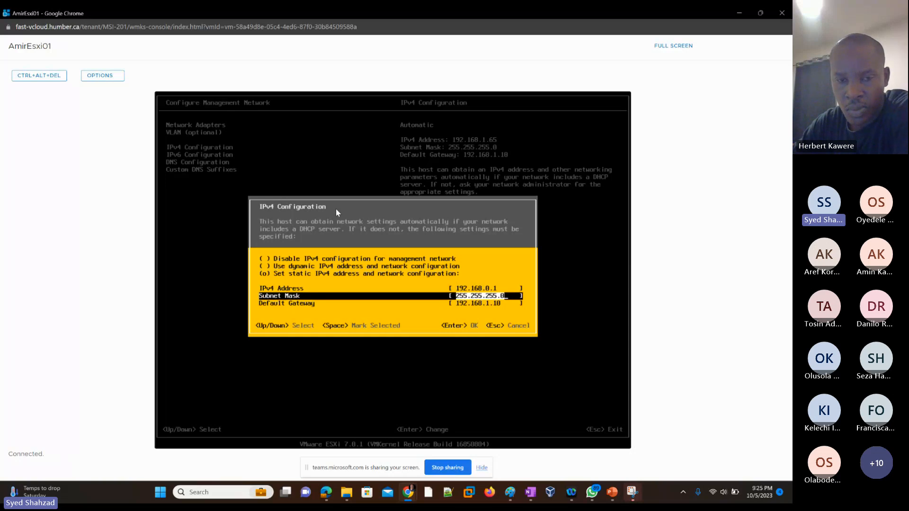
key(Down)
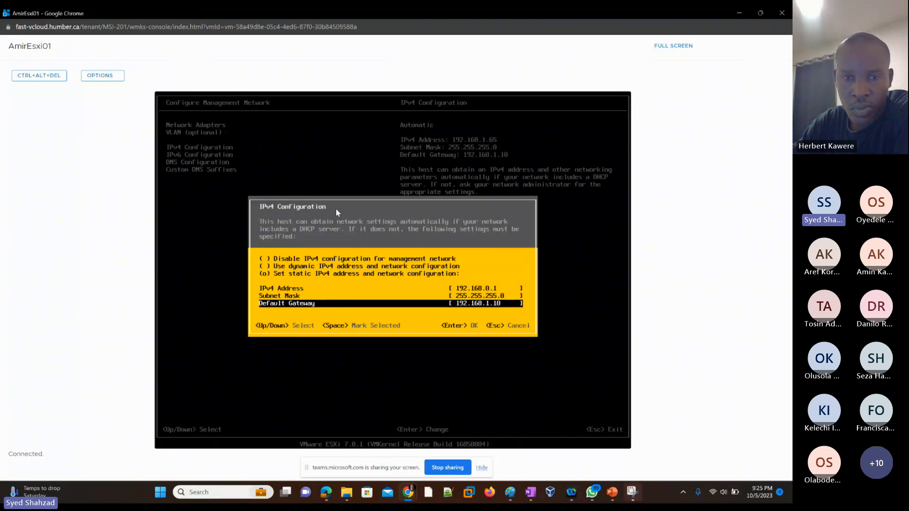
key(Left)
key(Left)
key(Left)
key(BackSpace)
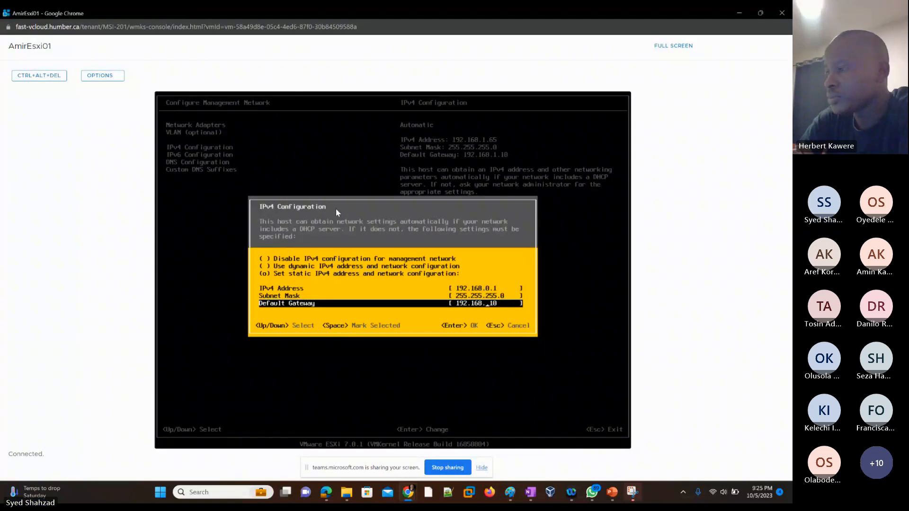
text(0)
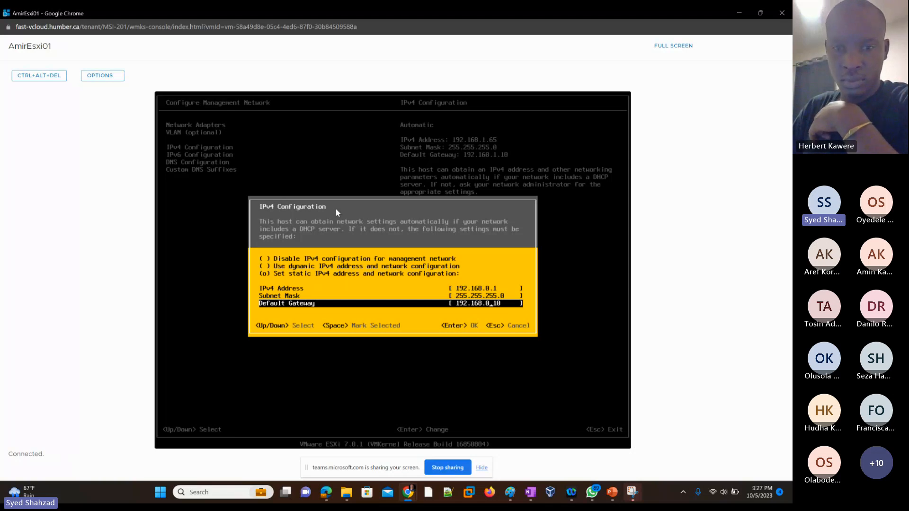
key(Return)
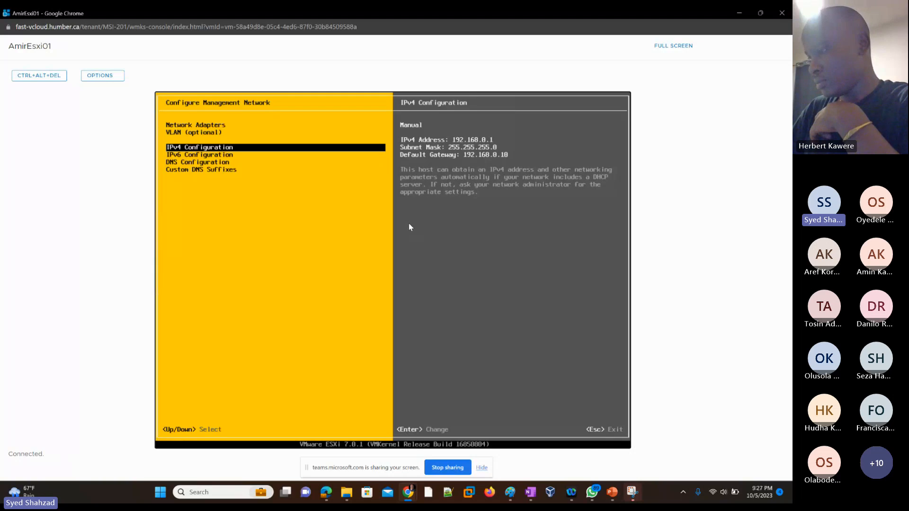
Return to Cloud Director, filter the virtual machines by name "hud" and open HudhaEsxi01's VM console
click(739, 14)
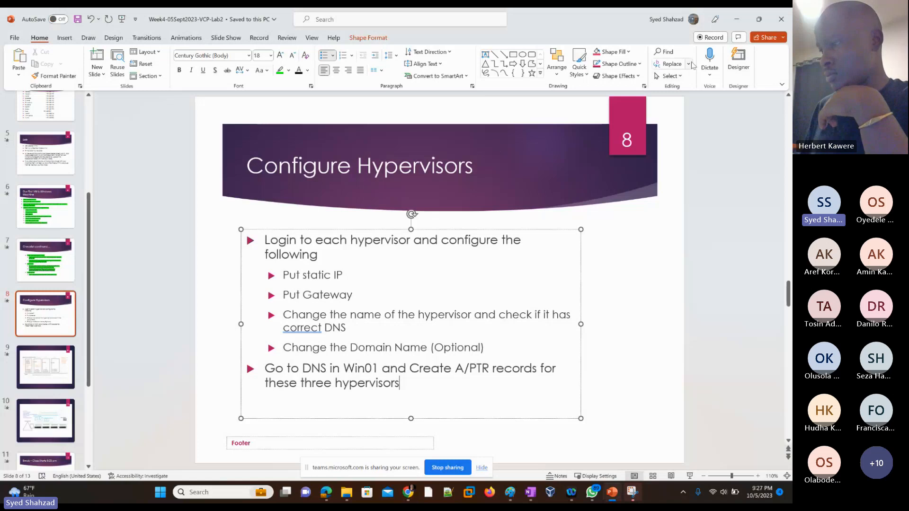
key(alt+Tab)
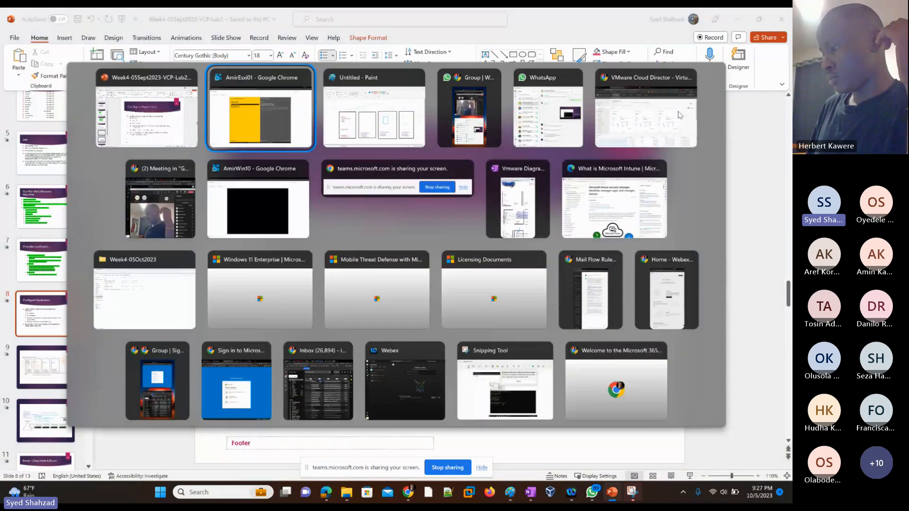
key(alt+Tab)
key(alt+Tab)
key(alt+Tab)
key(alt+Tab)
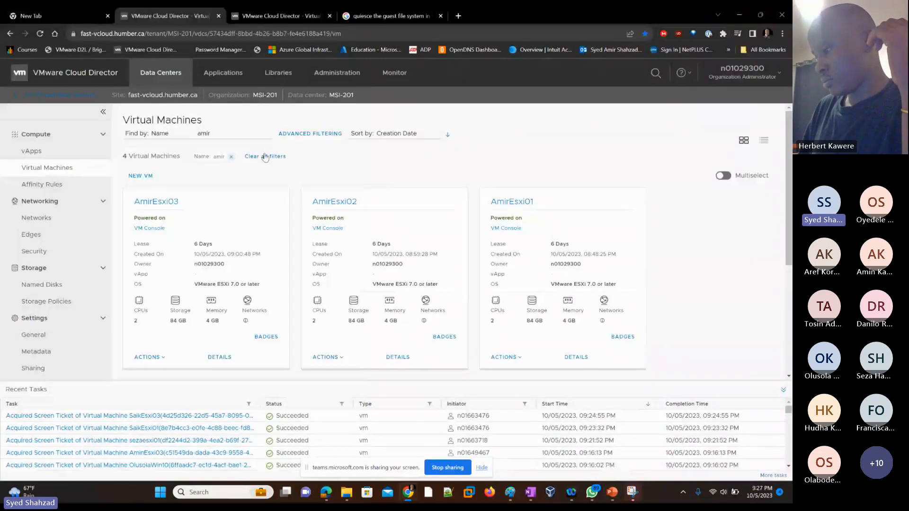
drag(216, 134, 197, 134)
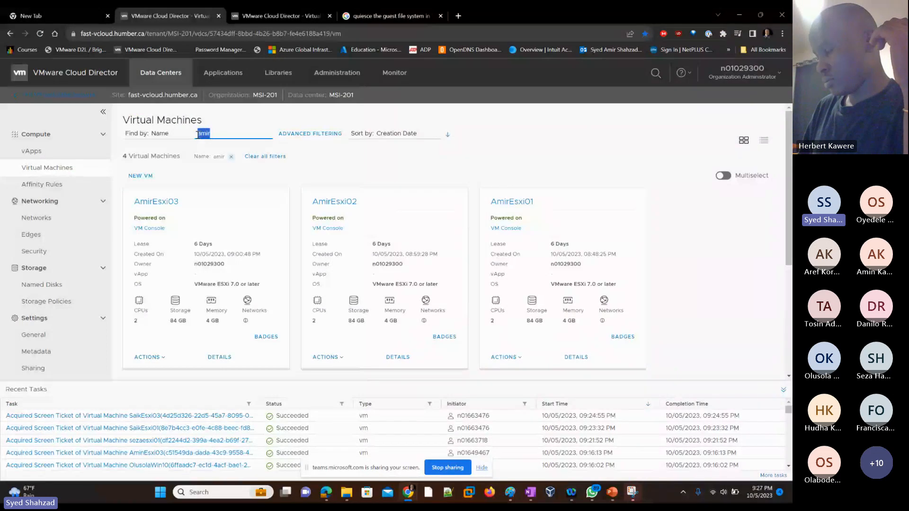
text(tud)
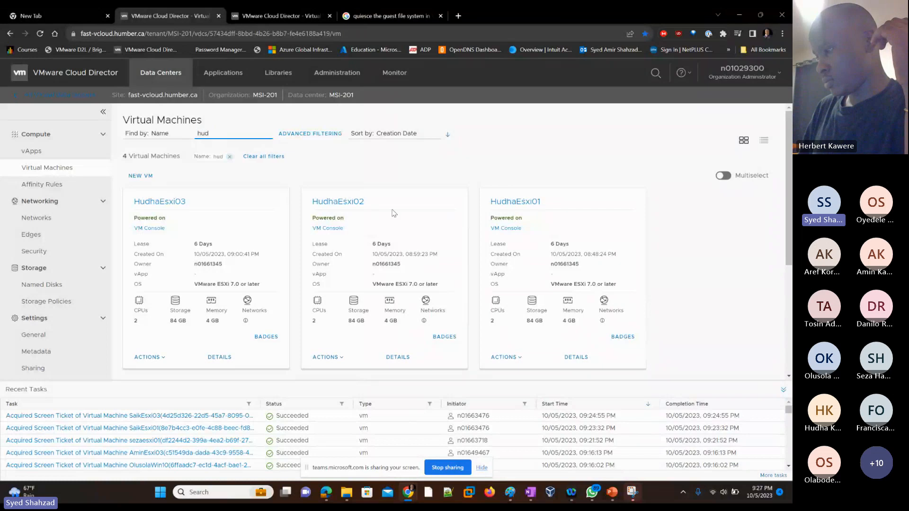
click(506, 230)
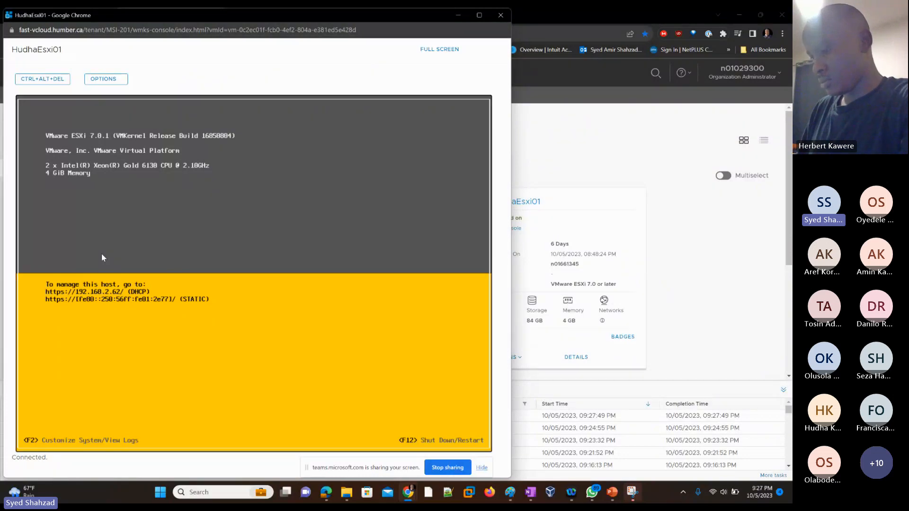
Log in to System Customization on the HudhaEsxi01 console as root with the account password
key(F2)
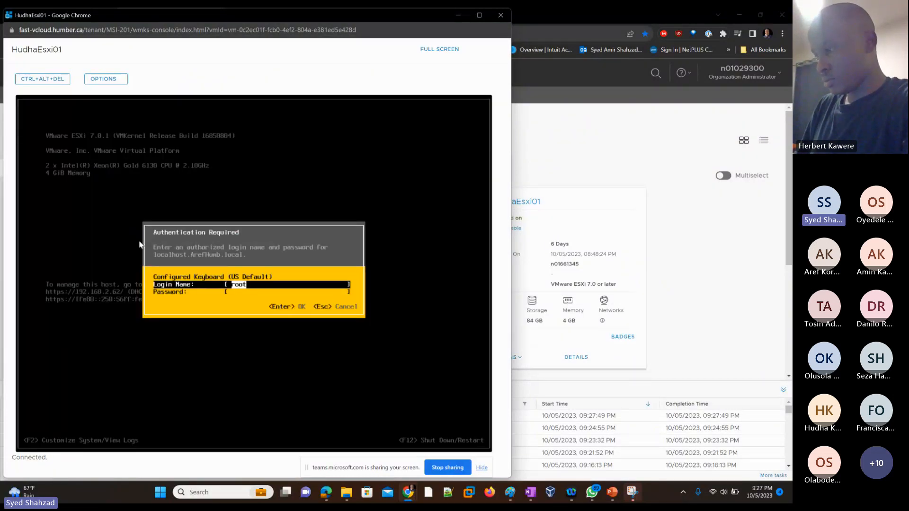
key(Tab)
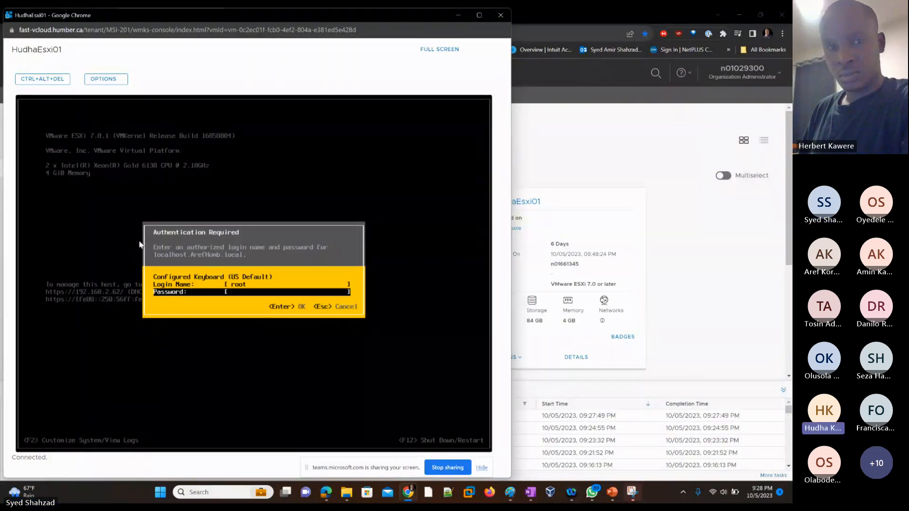
text(**********)
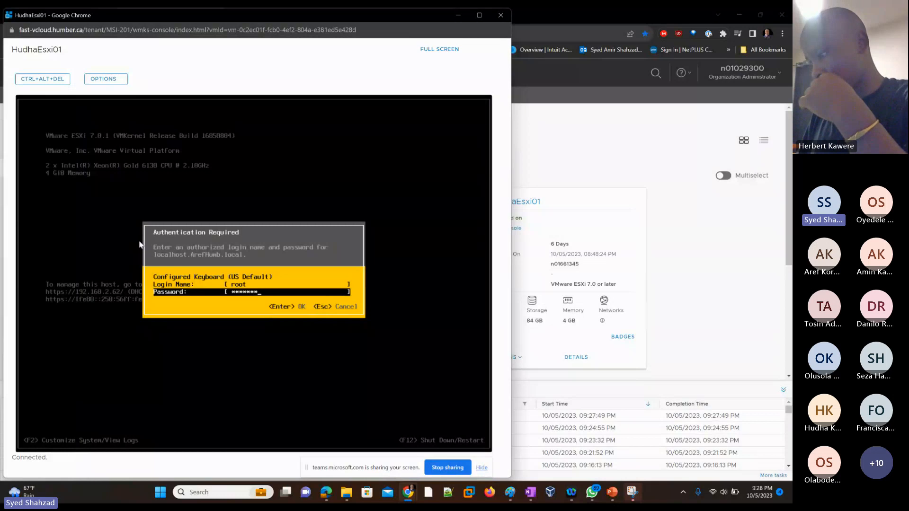
text(**)
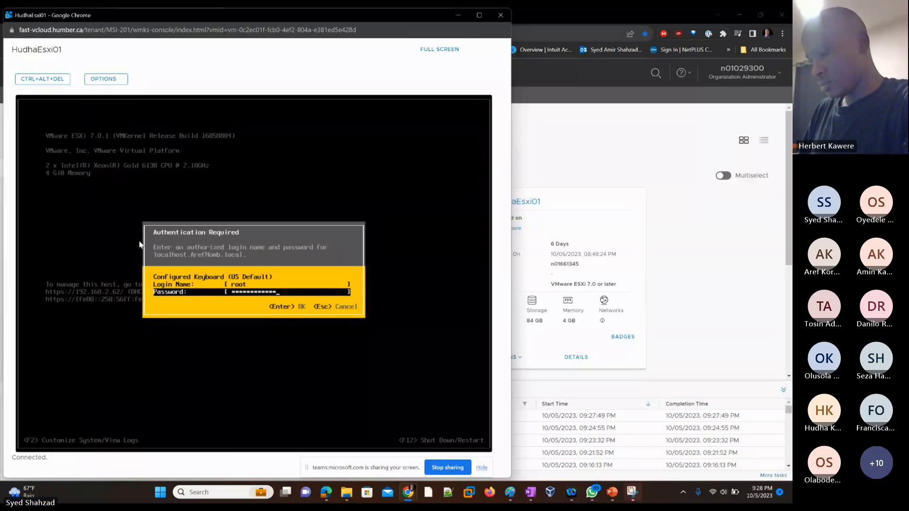
key(Return)
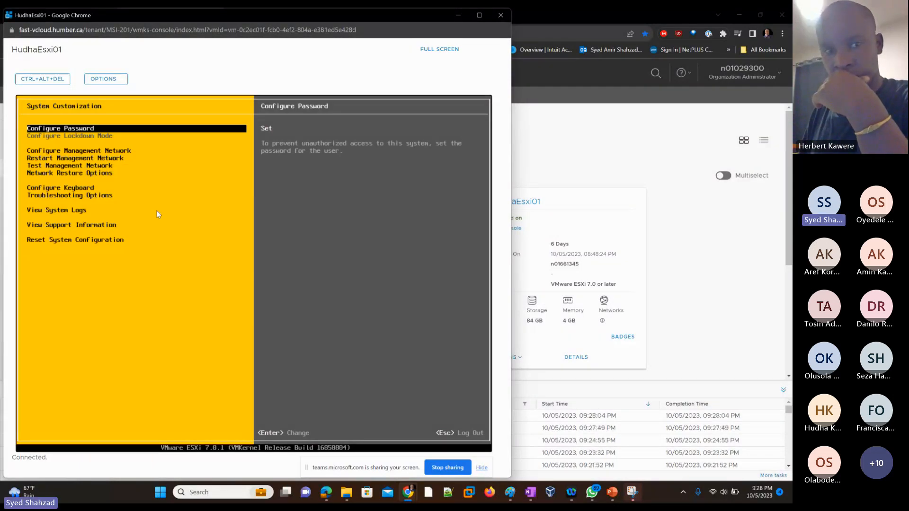
Open HudhaEsxi01's management network IPv4 Configuration and choose to set a static IPv4 address and network configuration
key(Down)
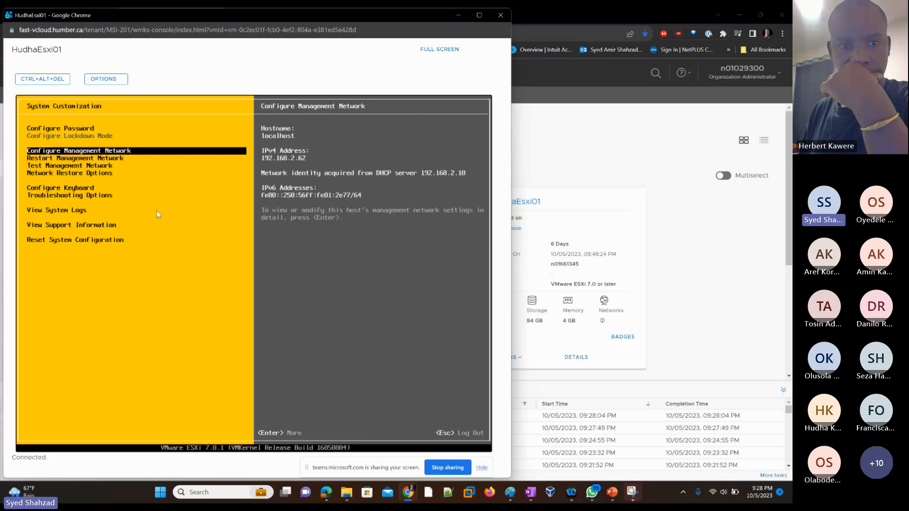
key(Return)
key(Down)
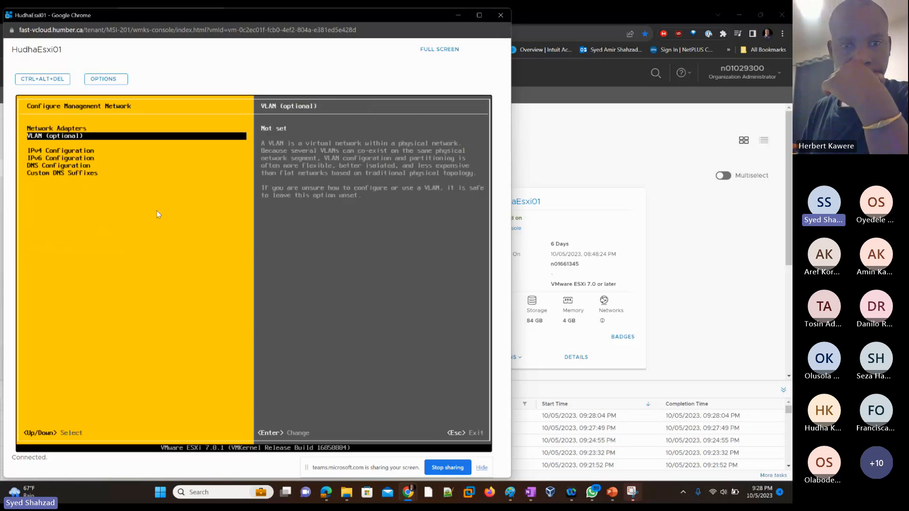
key(Down)
key(Down)
key(Up)
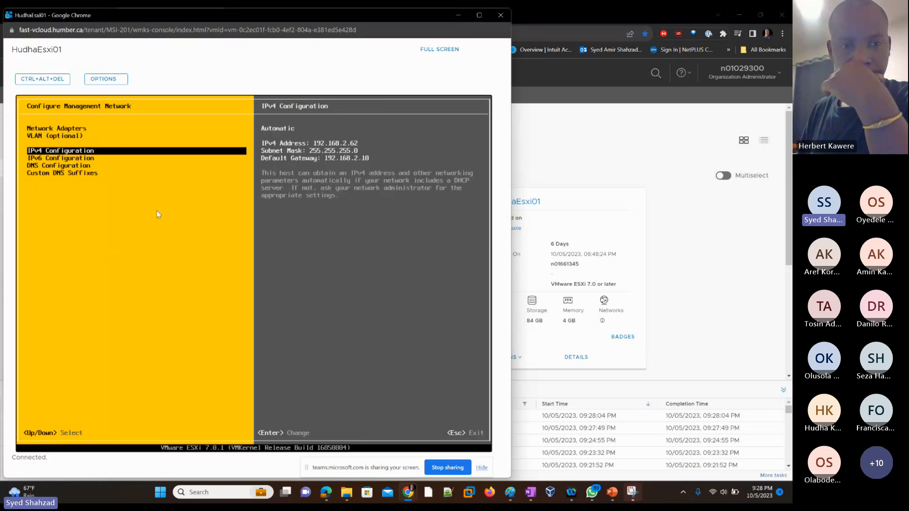
key(Return)
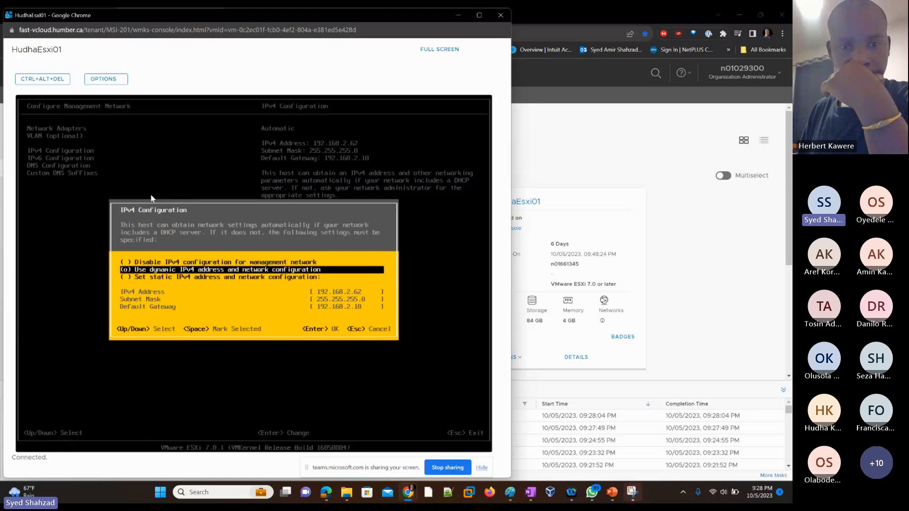
key(Down)
key(space)
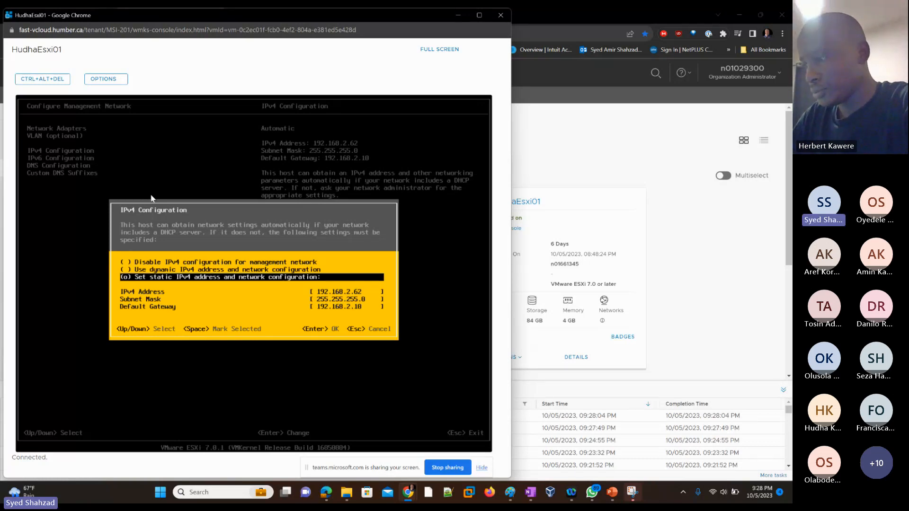
Set HudhaEsxi01's static IPv4 address to 192.168.7.1
key(Down)
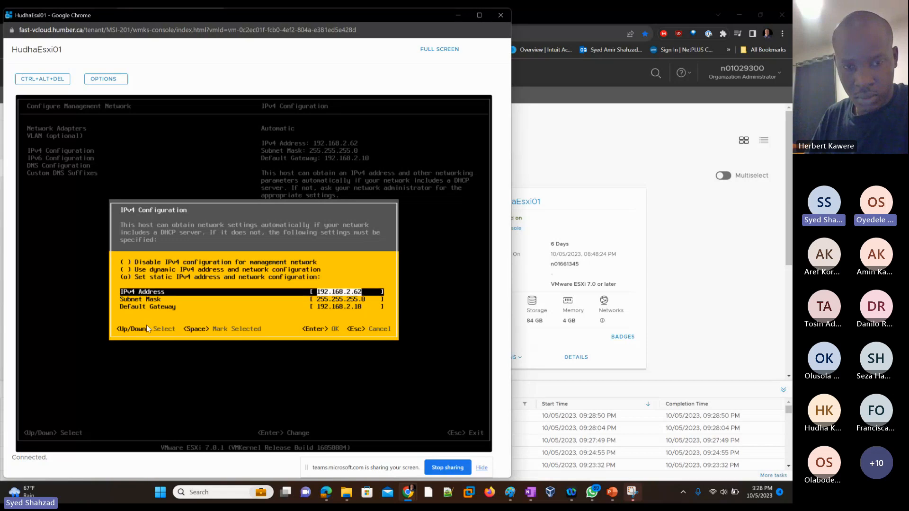
key(BackSpace)
key(BackSpace)
key(BackSpace)
key(BackSpace)
text(7.)
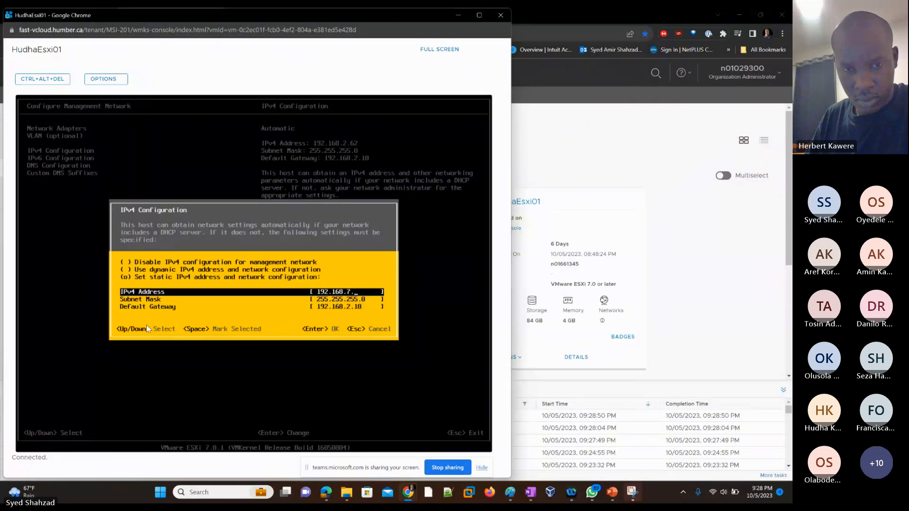
text(1)
Set the default gateway to 192.168.7.10 and apply the IPv4 configuration
key(Down)
key(Down)
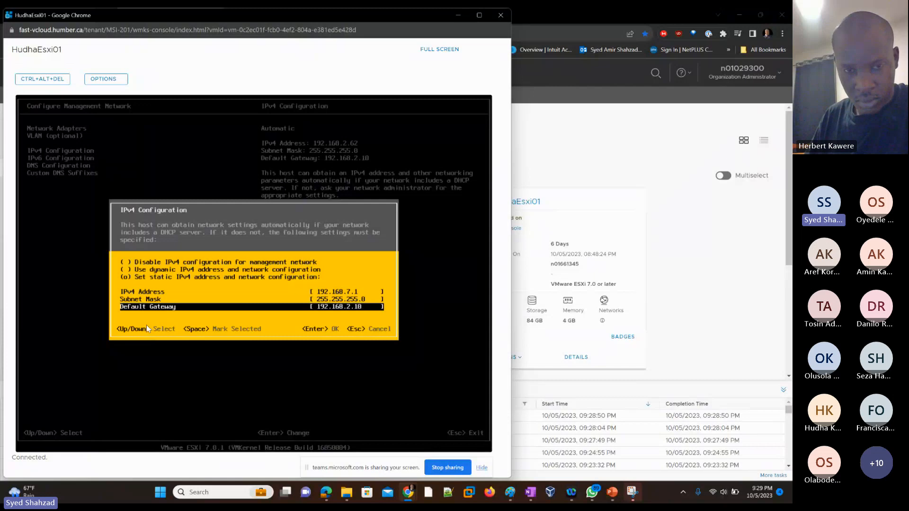
key(BackSpace)
key(BackSpace)
text(7)
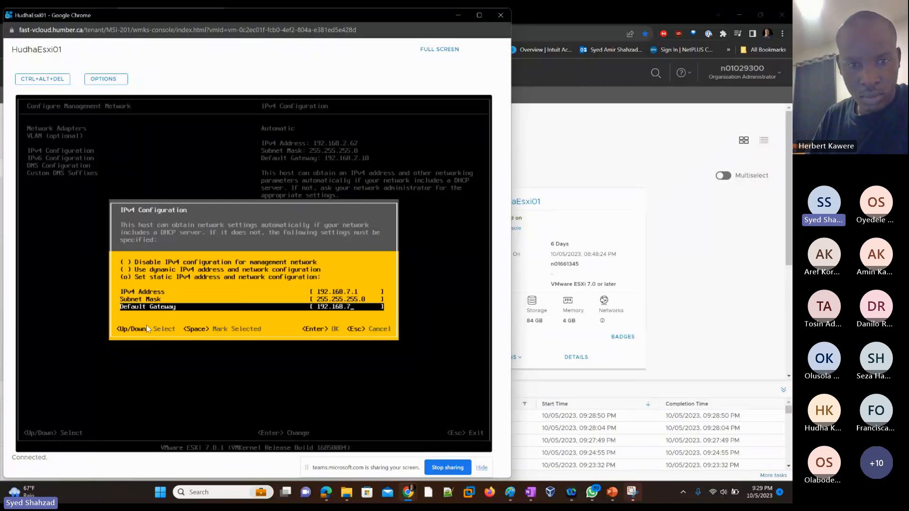
text(.10)
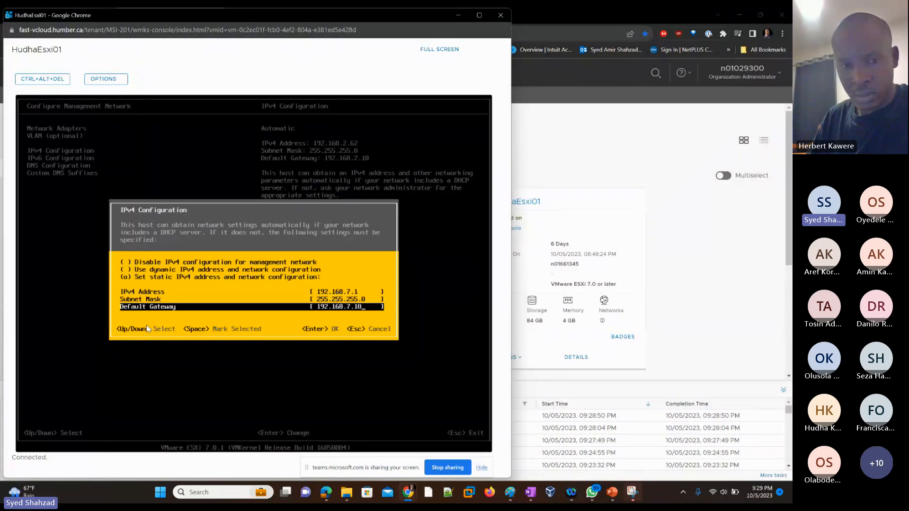
key(Return)
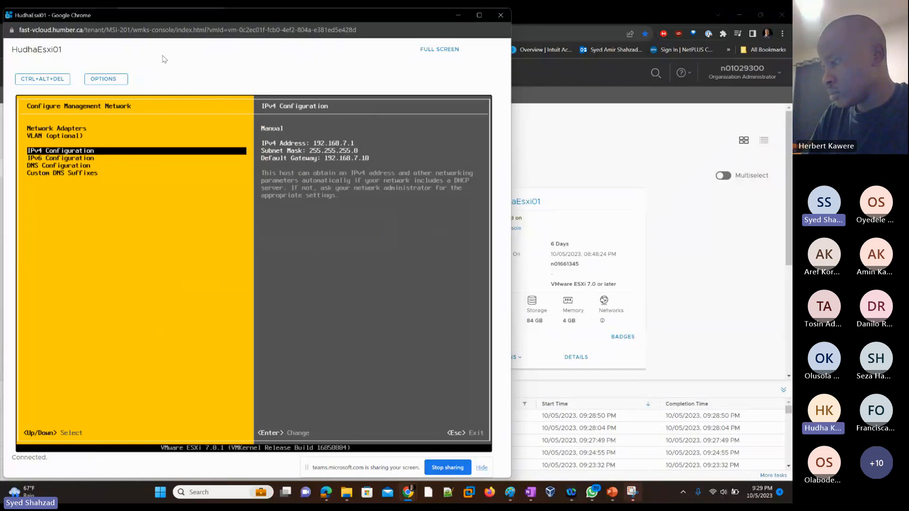
Close the console, filter the virtual machines by name "oye" and open OYEEsxi01's VM console, retrying the connection
click(501, 15)
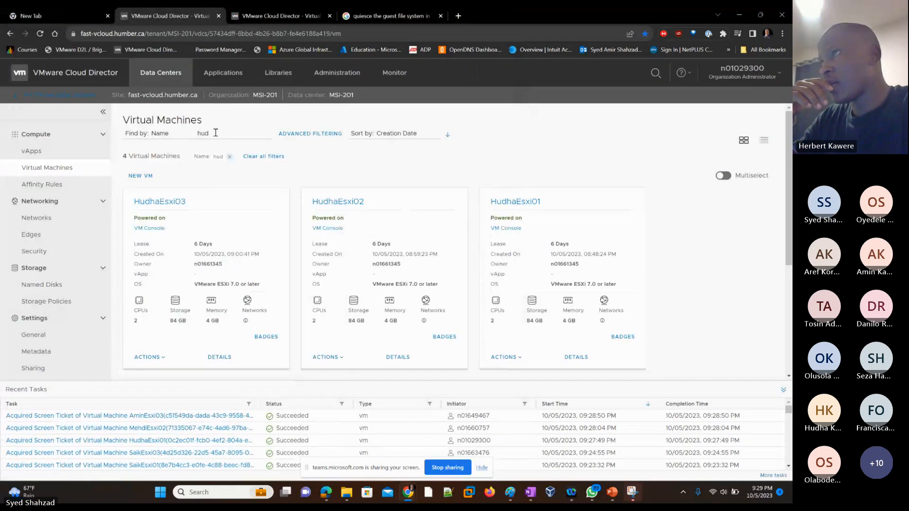
drag(213, 133, 157, 135)
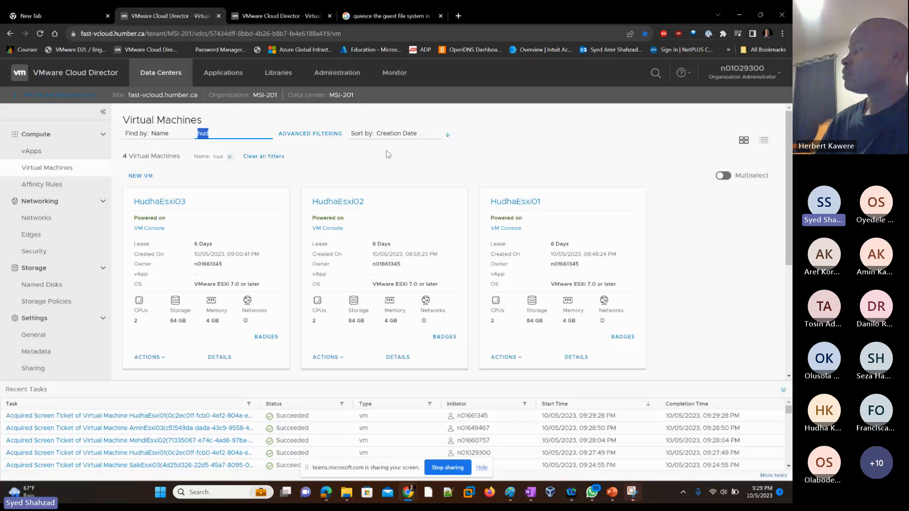
text(oye)
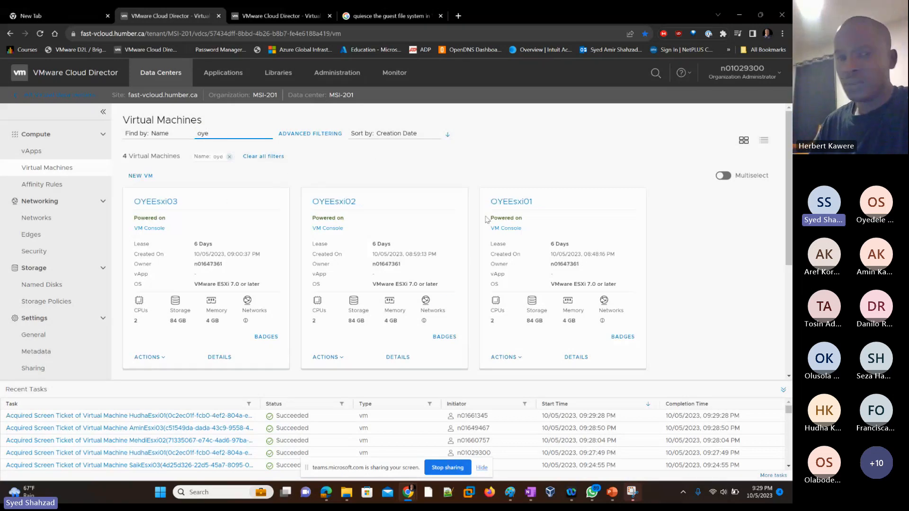
click(507, 228)
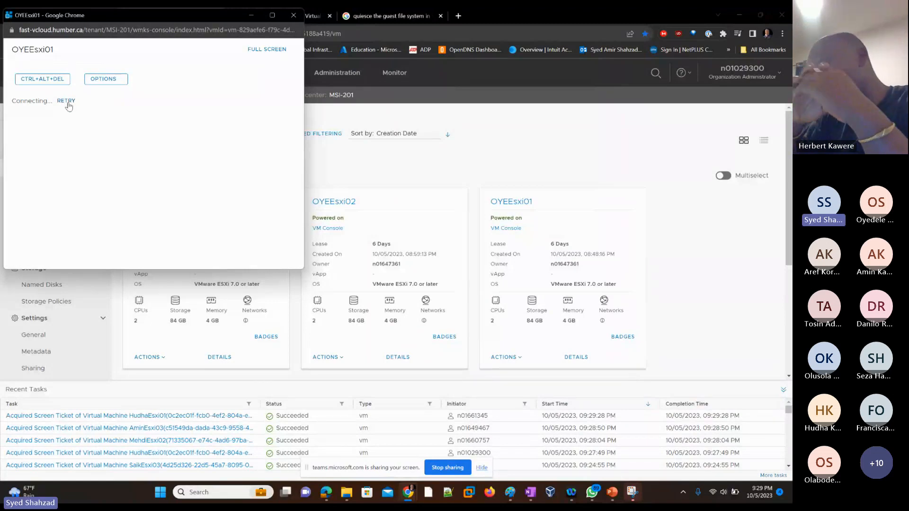
click(66, 101)
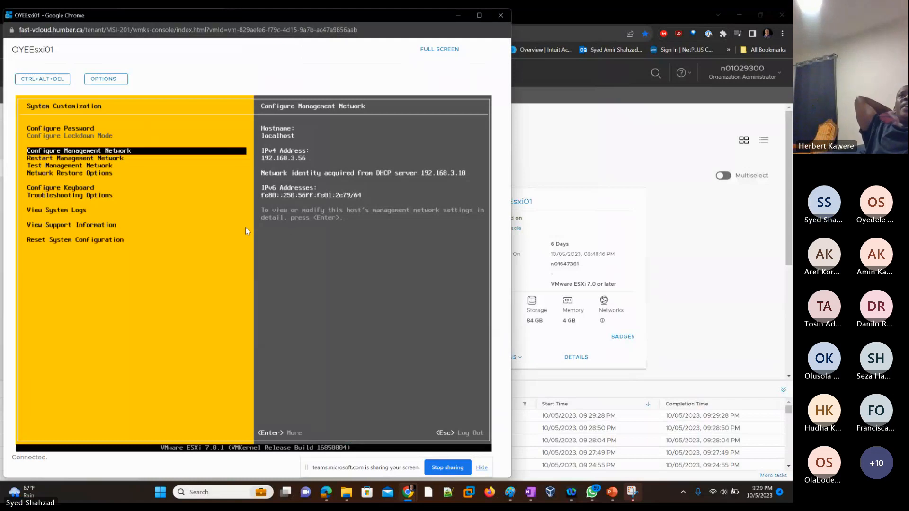
Open OYEEsxi01's management network IPv4 Configuration and choose to set a static IPv4 address and network configuration
key(Return)
key(Down)
key(Down)
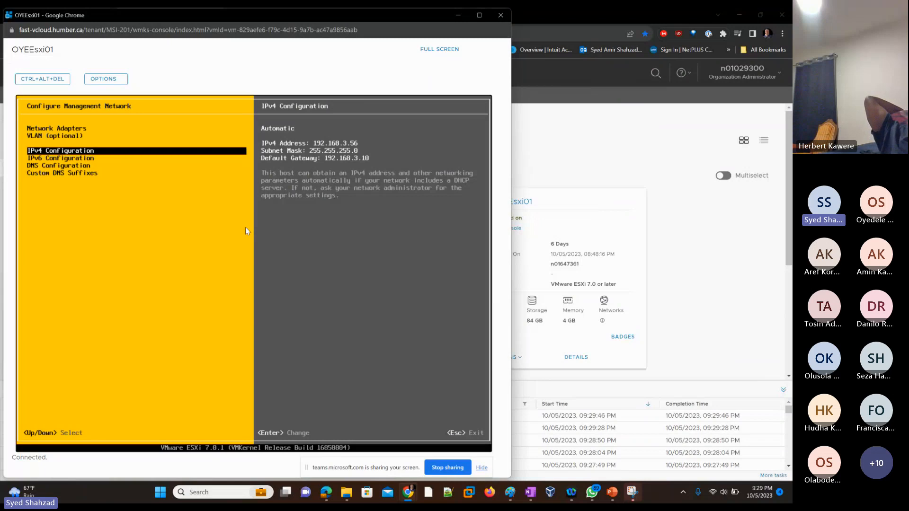
key(Return)
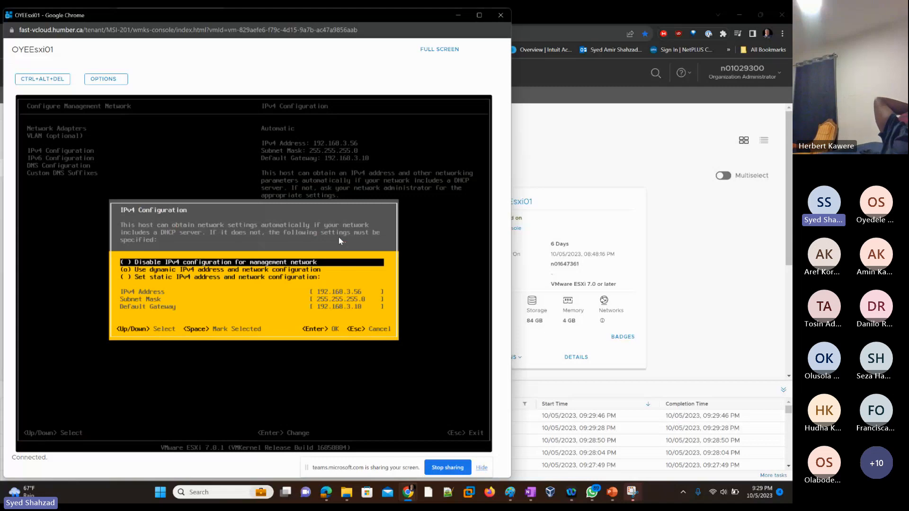
key(Down)
key(Down)
key(space)
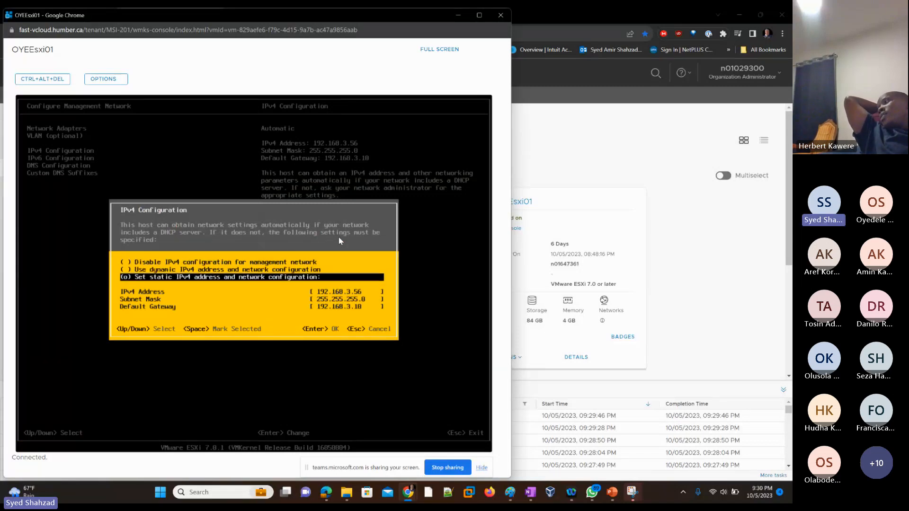
Set OYEEsxi01's static IPv4 address to 192.168.17.1
key(Down)
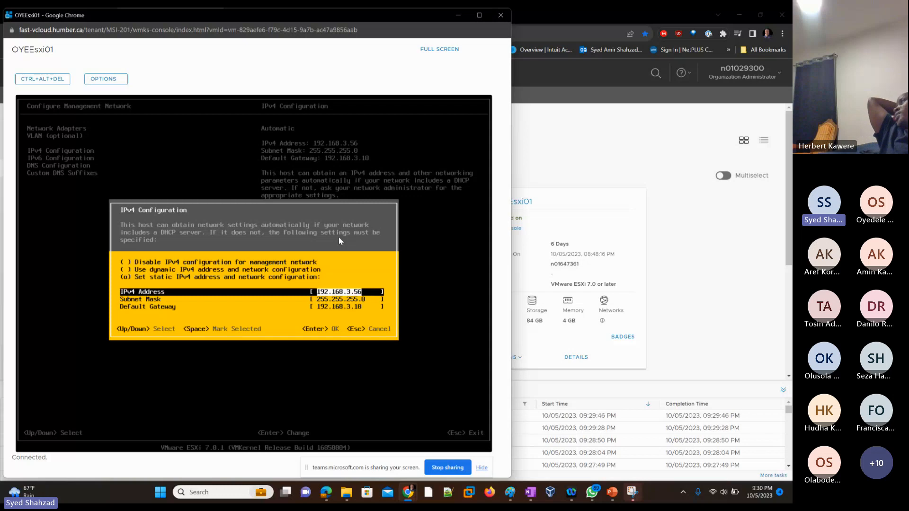
key(Right)
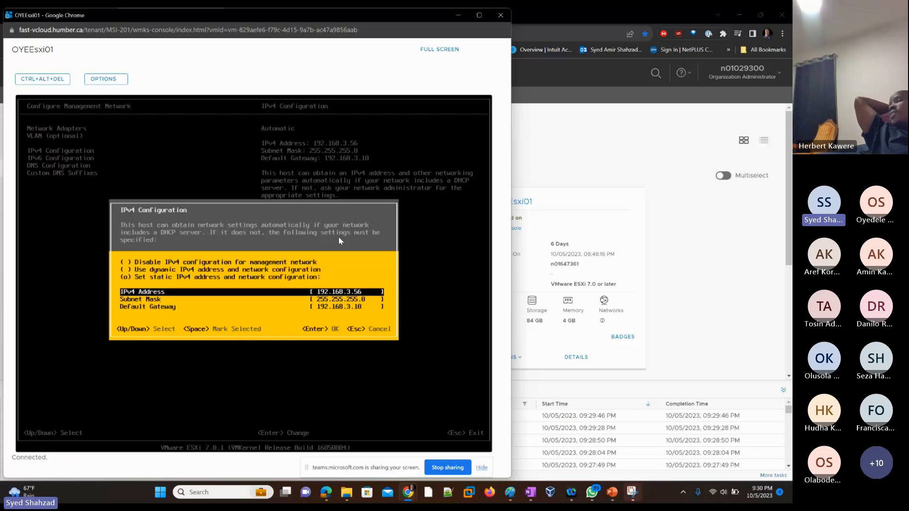
key(BackSpace)
key(BackSpace)
key(BackSpace)
key(BackSpace)
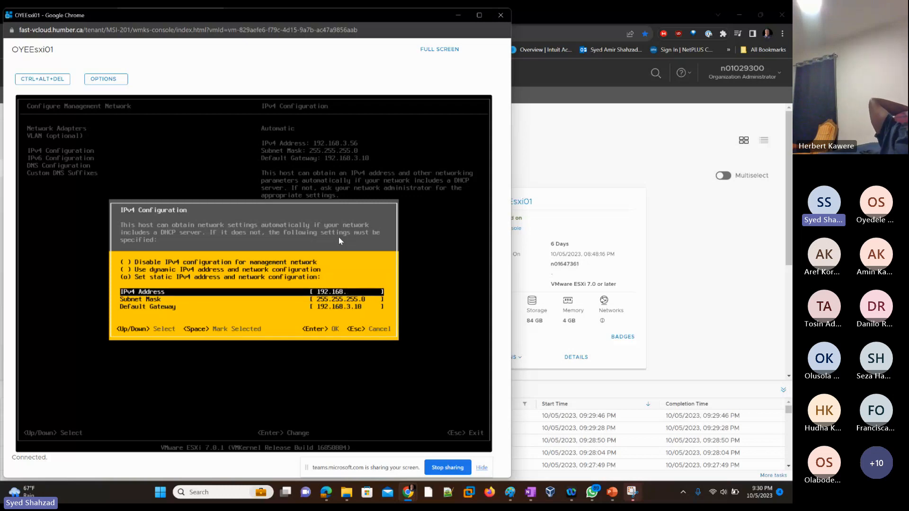
text(17)
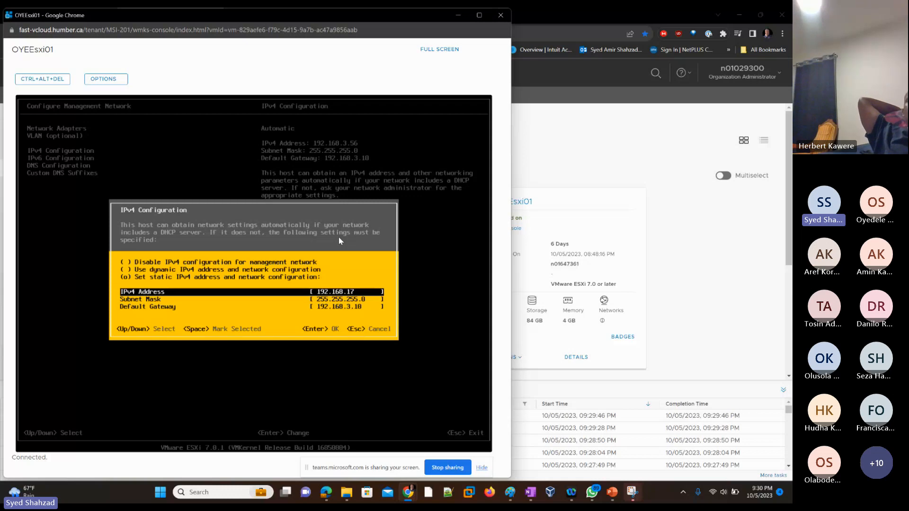
text(.1)
Set the default gateway to 192.168.17.10 and apply the IPv4 configuration
key(Down)
key(Down)
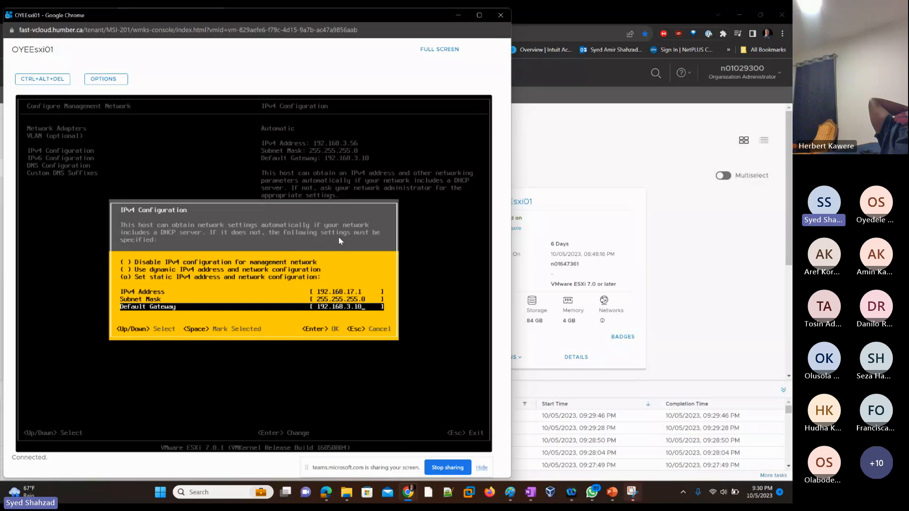
key(BackSpace)
key(BackSpace)
key(BackSpace)
key(BackSpace)
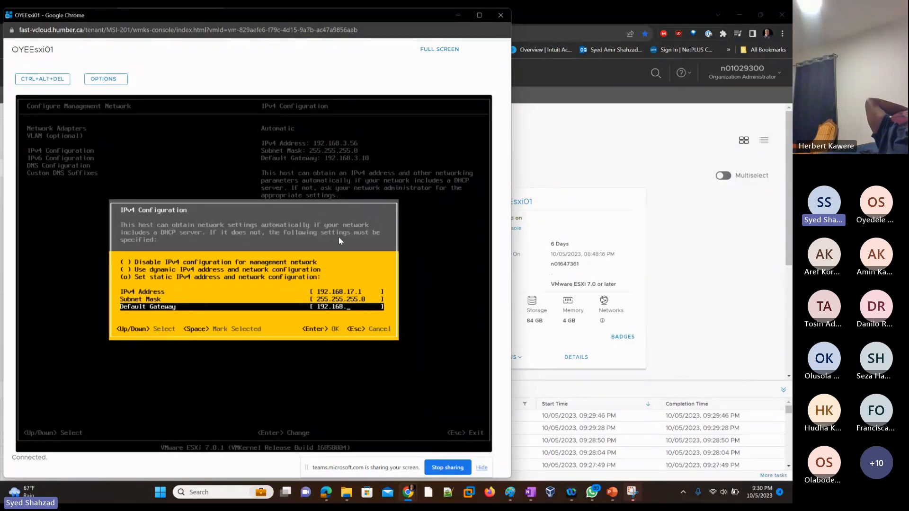
text(17.10)
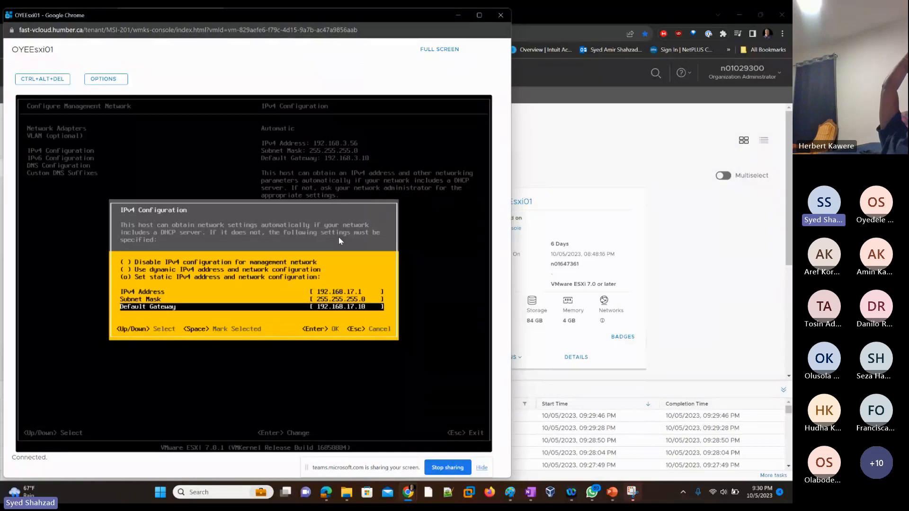
key(Return)
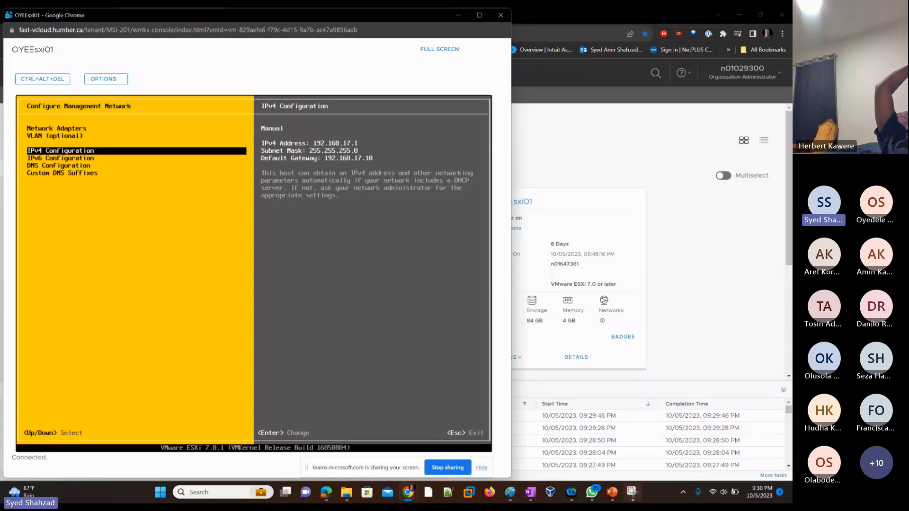
Close the console, filter the virtual machines by name "amir" and open AmirEsxi01's VM console
click(500, 14)
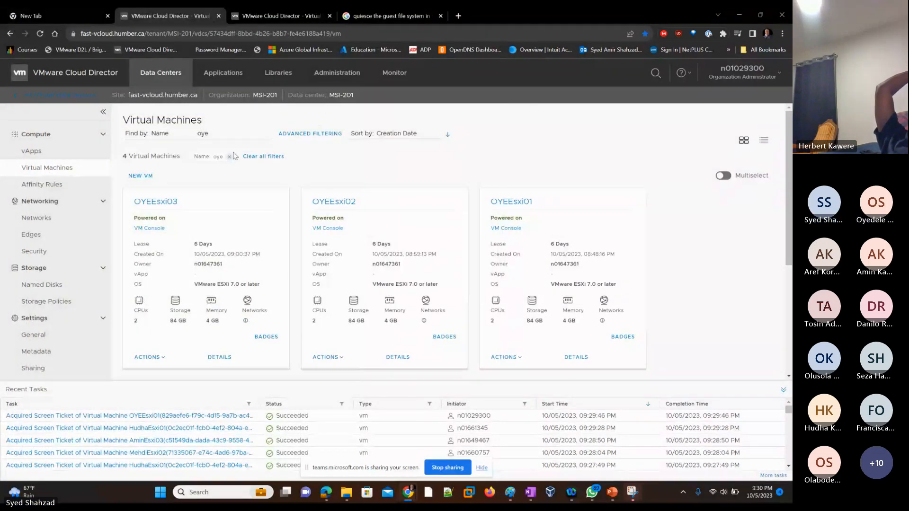
double_click(214, 135)
text(a)
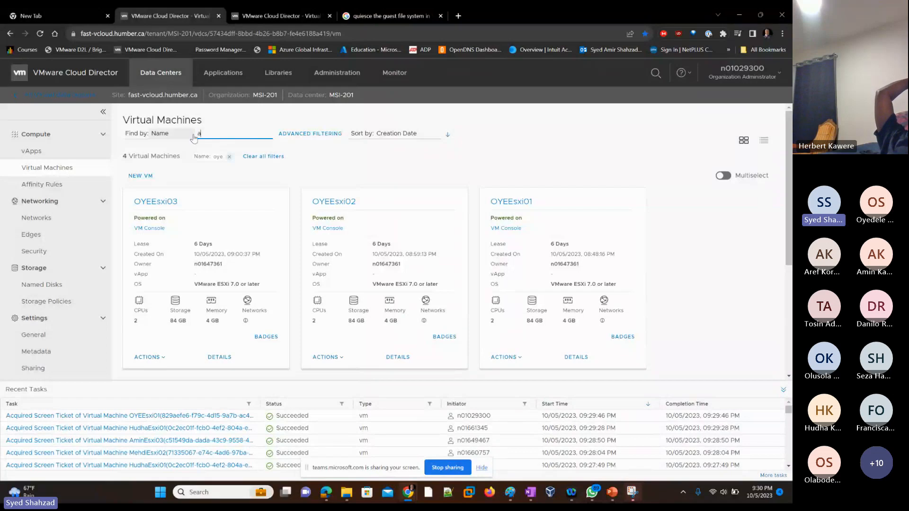
text(mir)
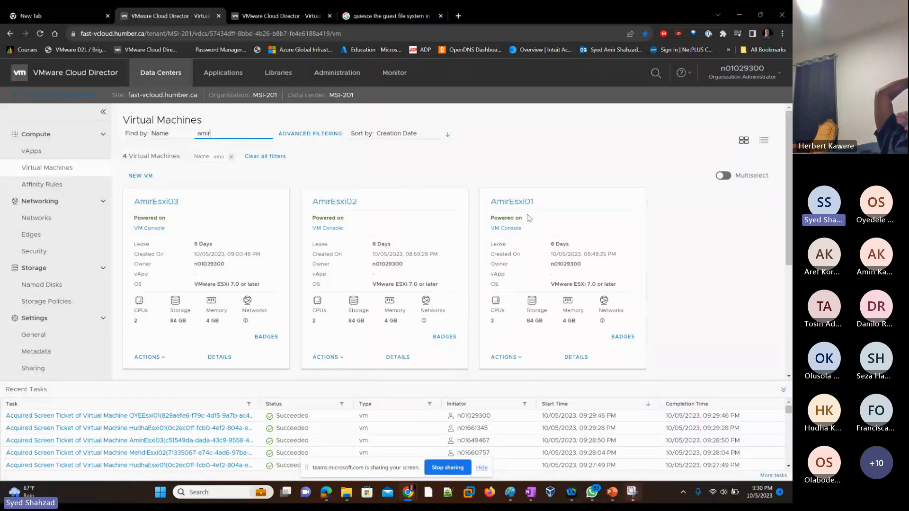
click(506, 228)
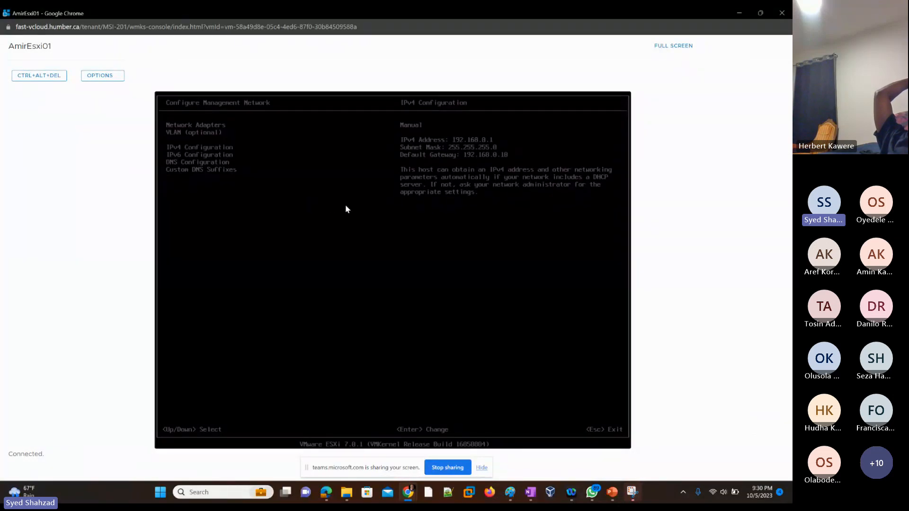
Set AmirEsxi01's DNS configuration to use the following DNS server addresses and hostname, and apply it
key(Down)
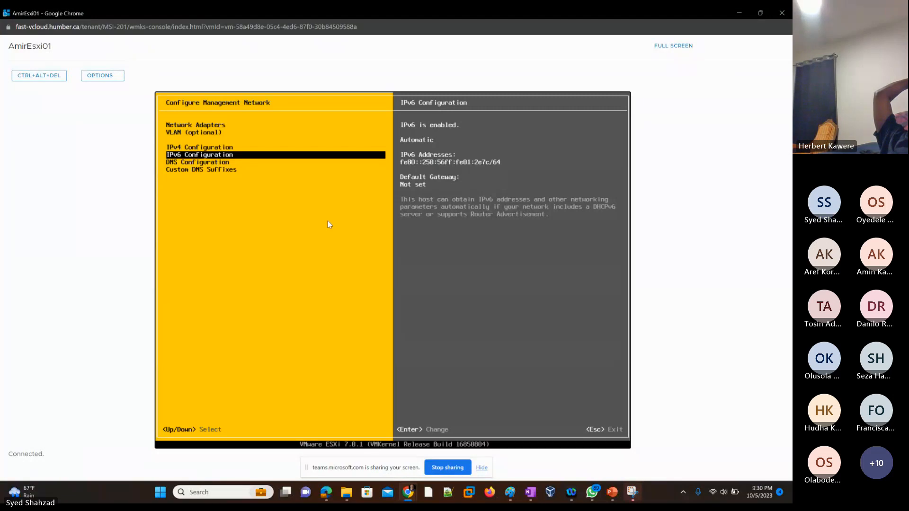
key(Up)
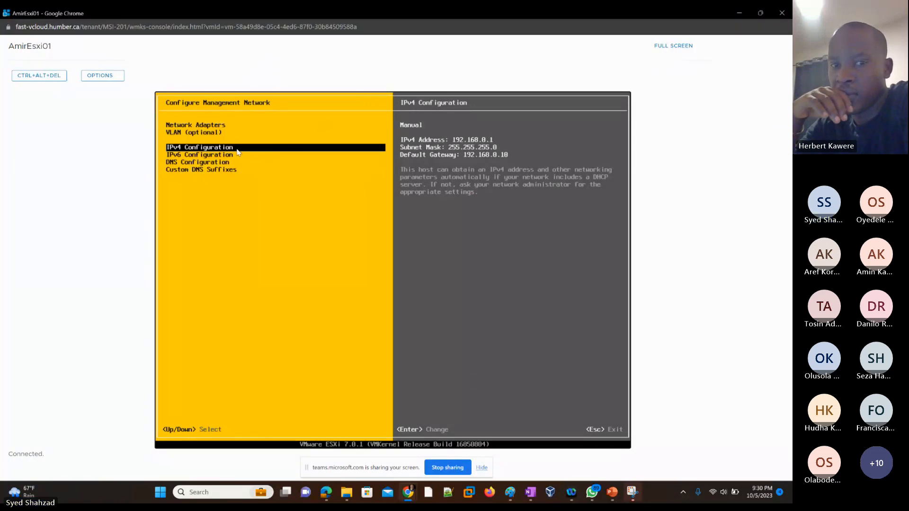
key(Down)
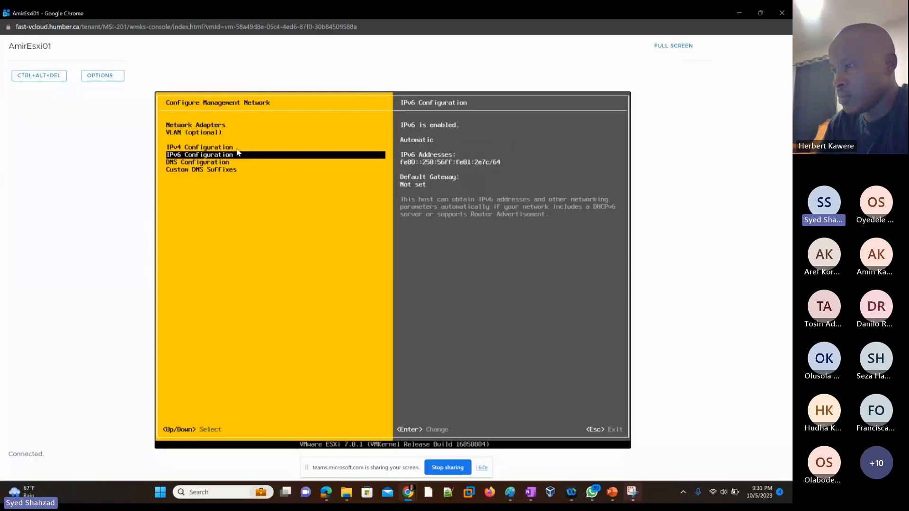
key(Down)
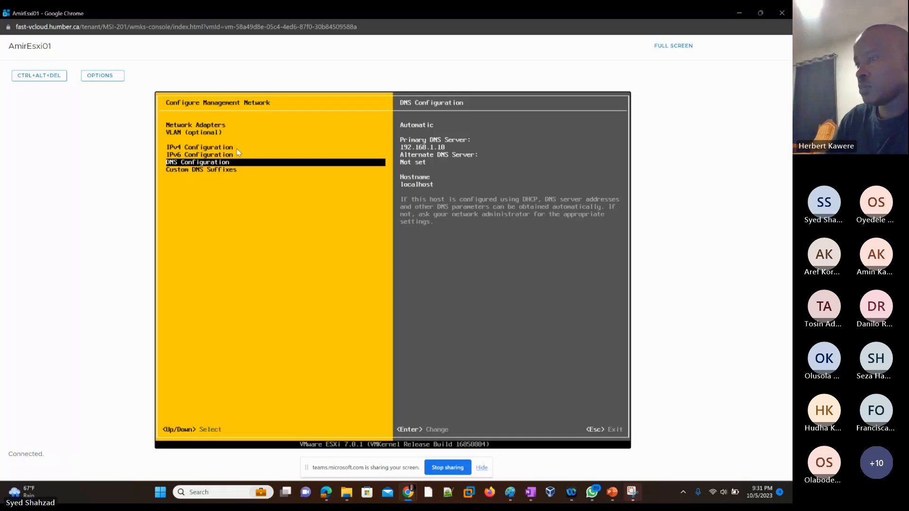
key(Return)
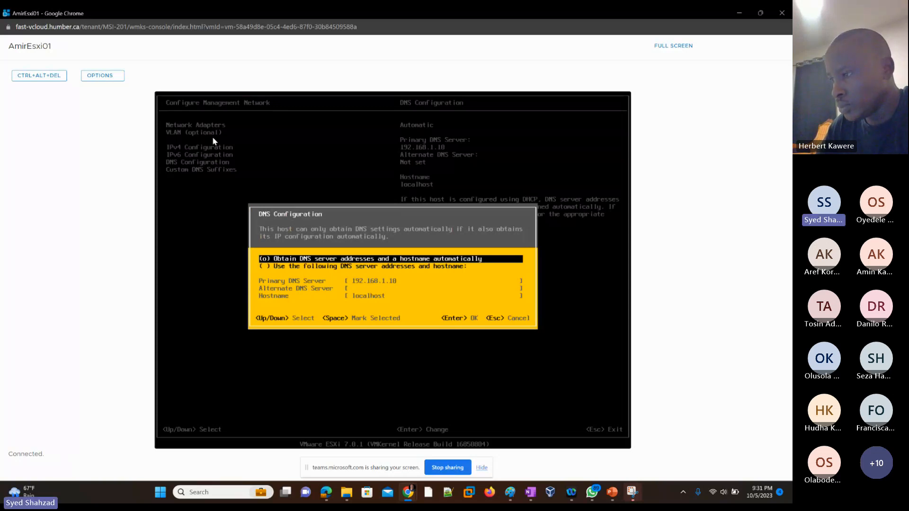
key(Down)
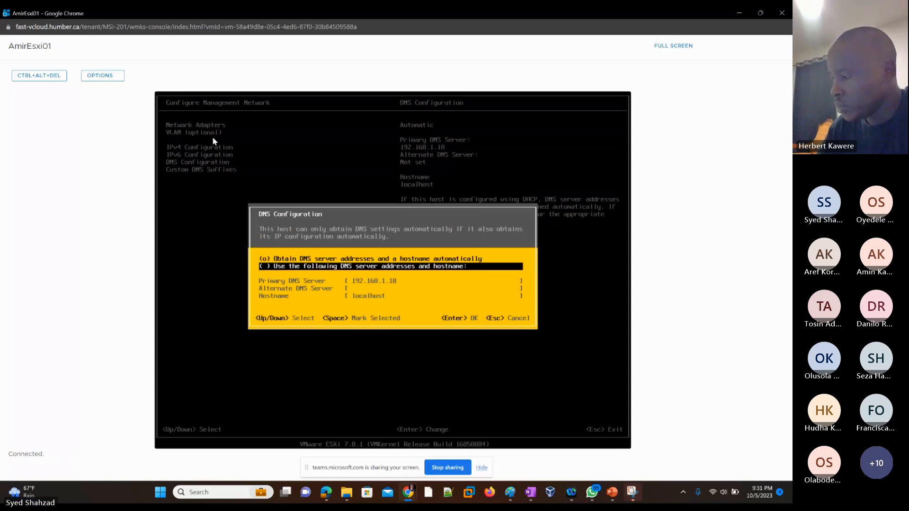
key(space)
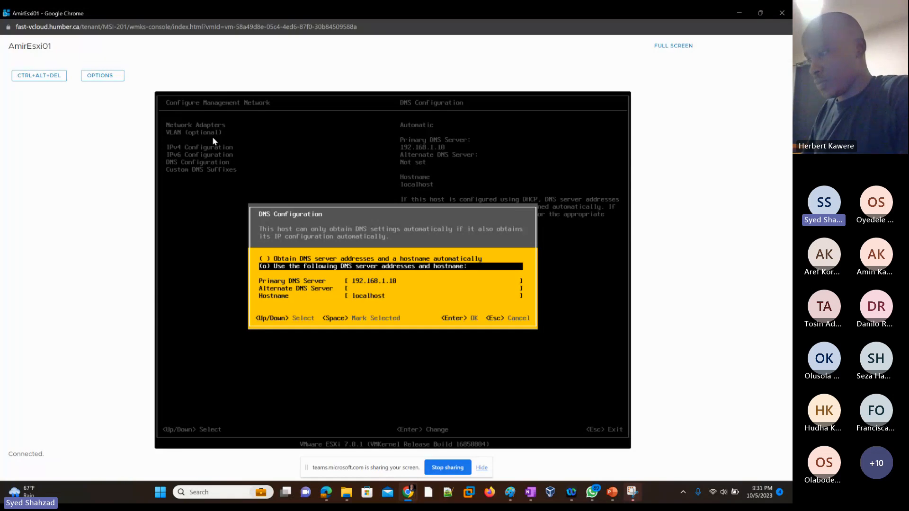
key(Down)
key(Down)
key(Down)
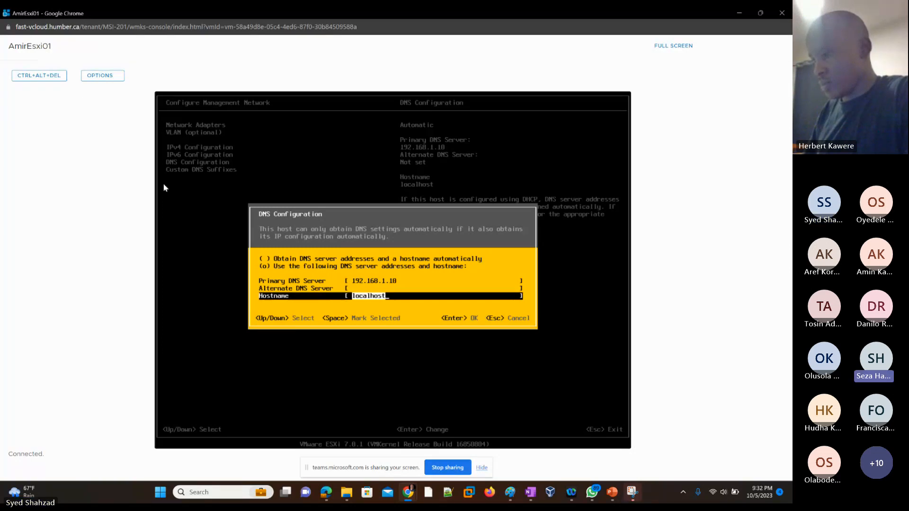
key(Return)
Review AmirEsxi01's IPv4 configuration and switch back to the VMware Cloud Director window
key(Up)
key(Up)
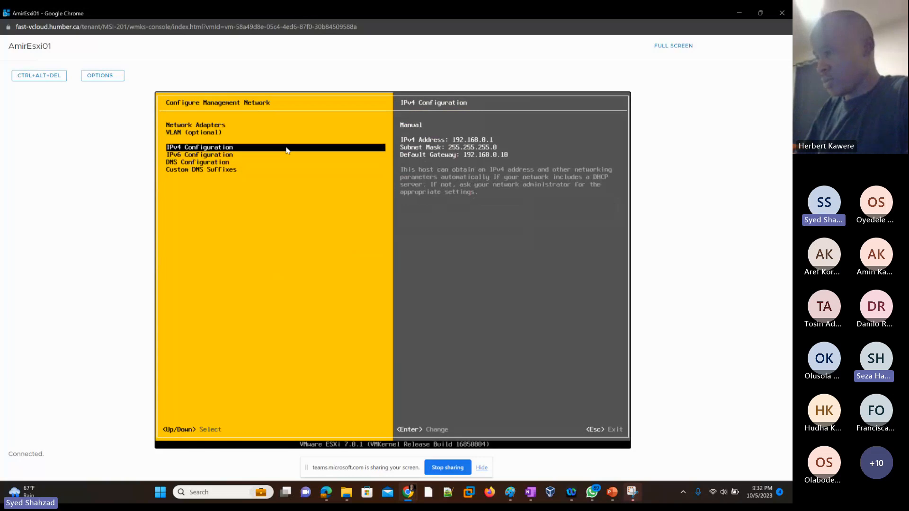
key(Down)
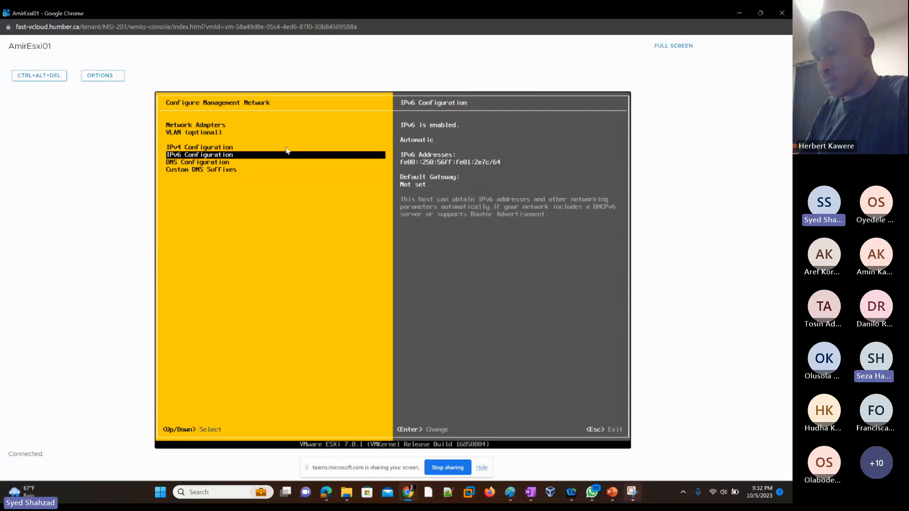
key(Up)
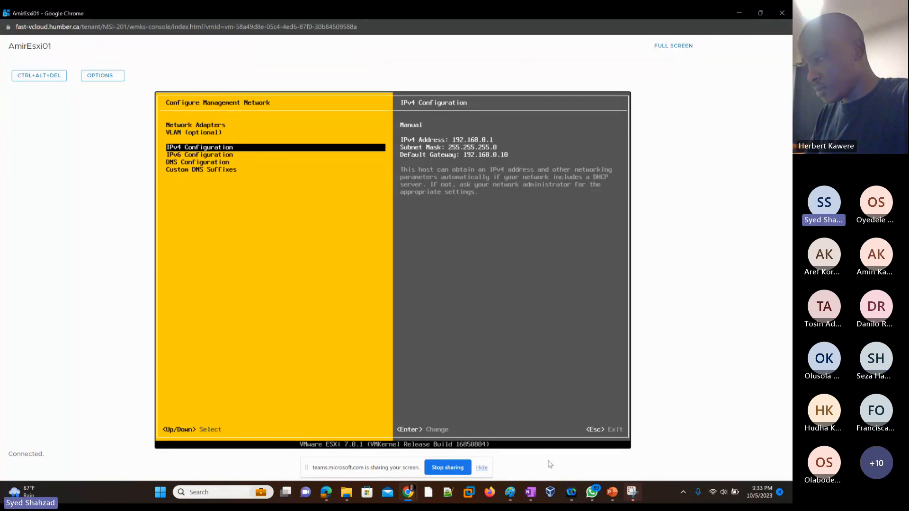
key(alt+Tab)
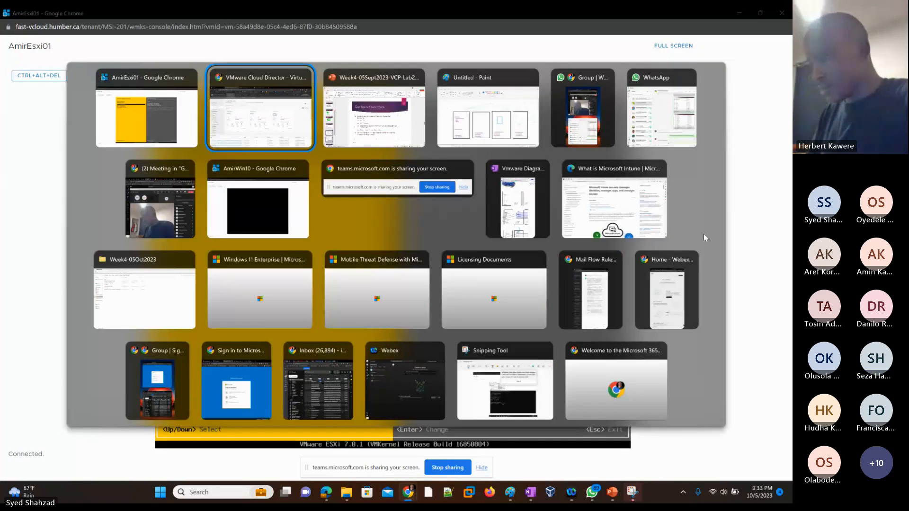
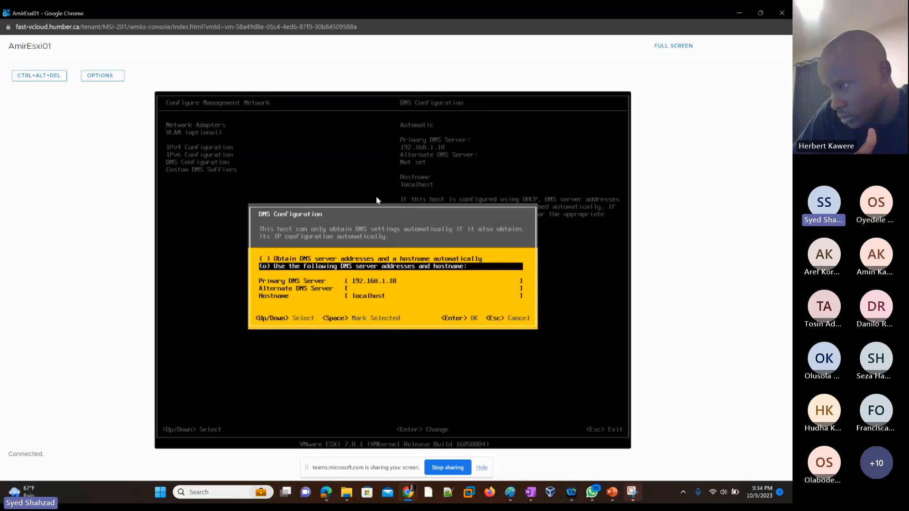
Set AmirEsxi01's hostname to AmirEsxi01 in the DNS configuration
key(Down)
key(Down)
key(Down)
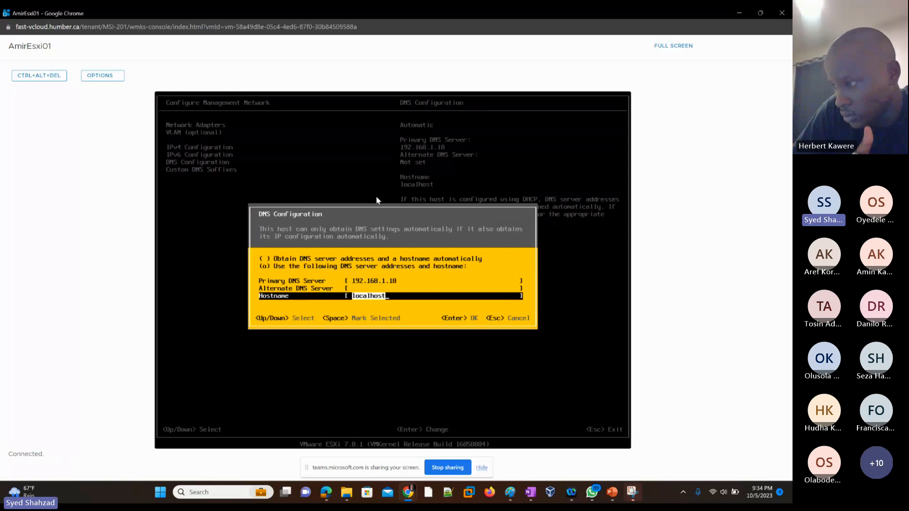
text(Ami)
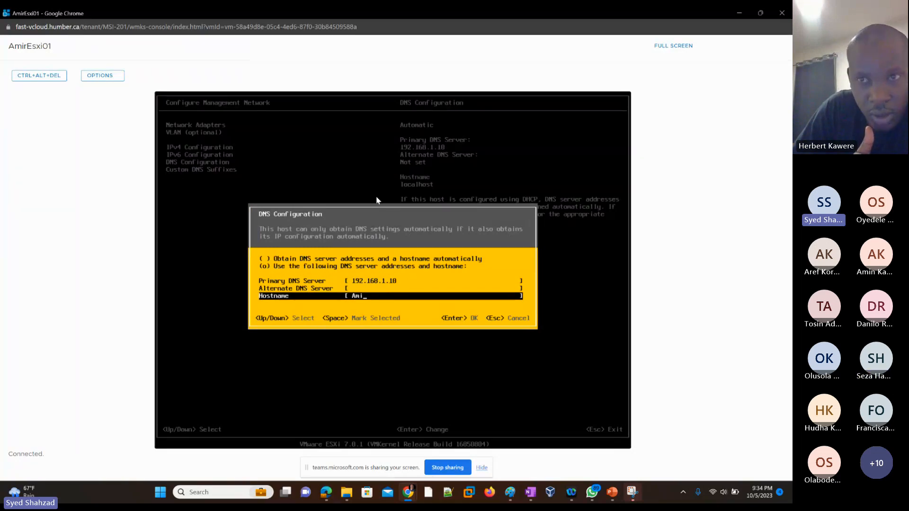
text(rEs)
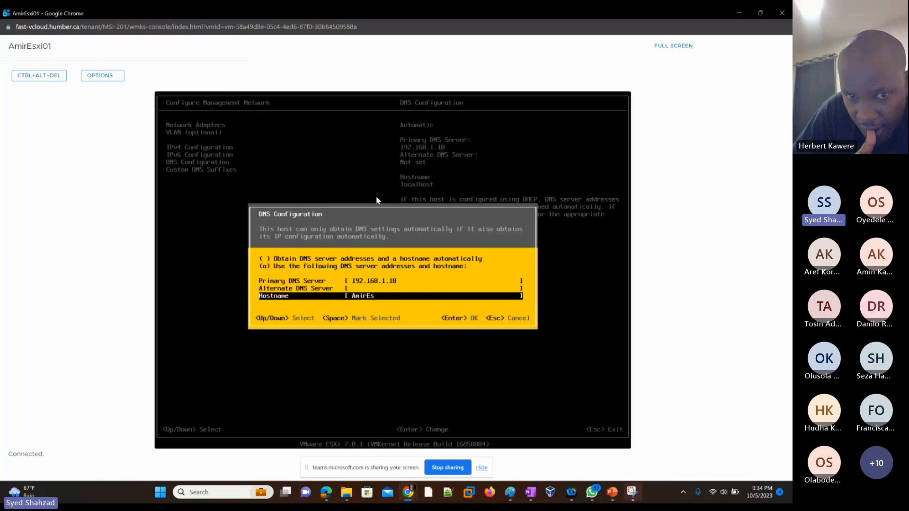
text(xi01)
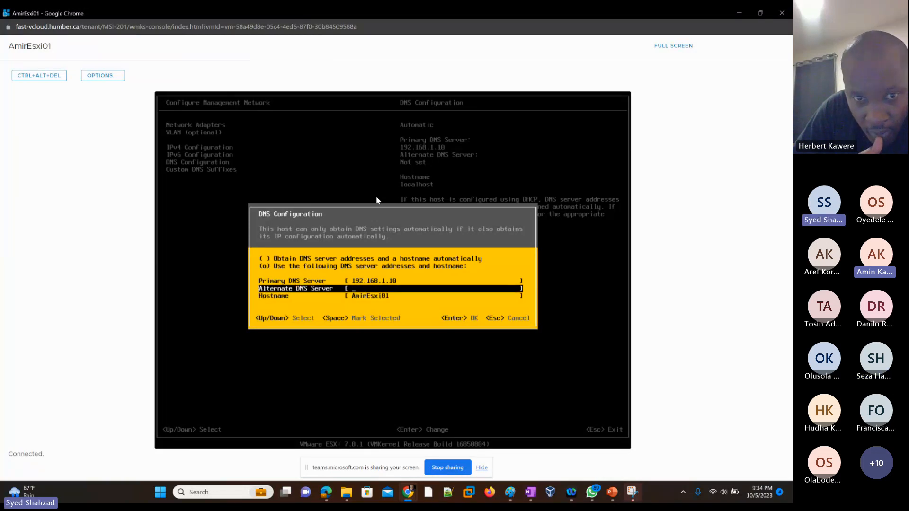
Change the primary DNS server to 192.168.0.10 and apply the DNS configuration
key(Up)
key(Up)
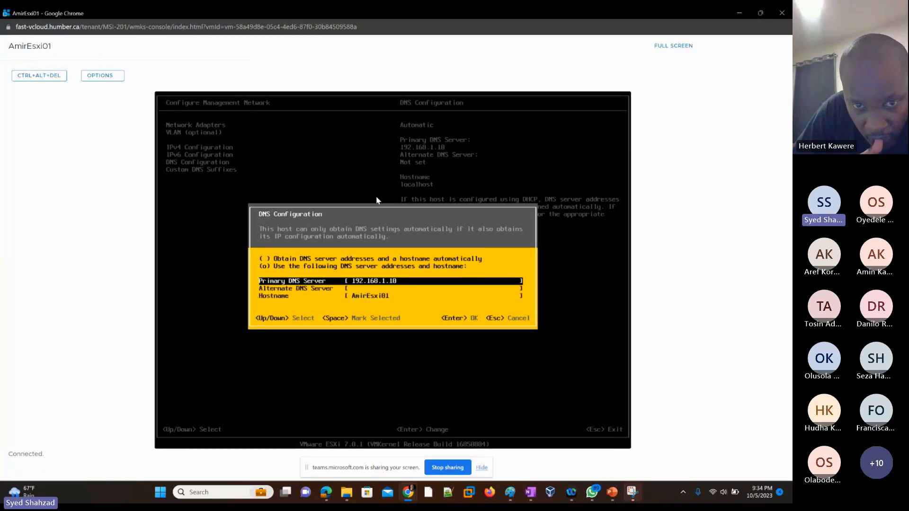
key(Left)
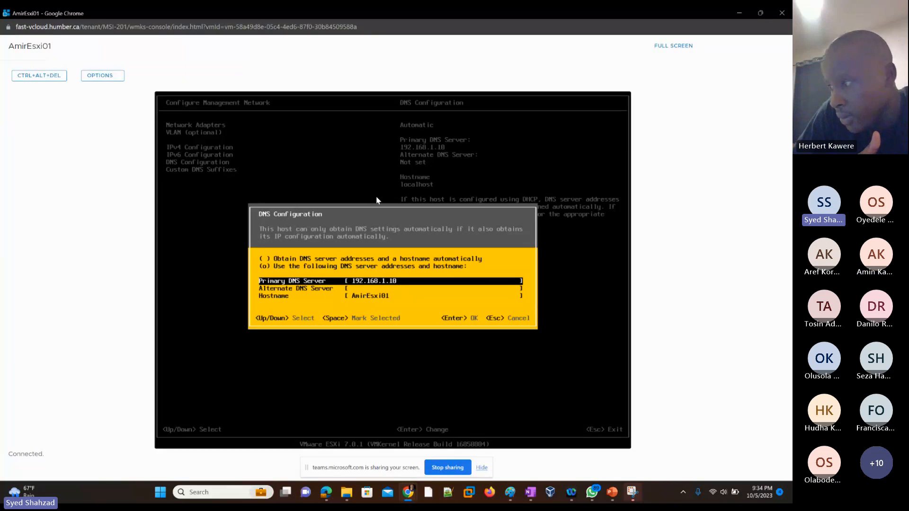
key(BackSpace)
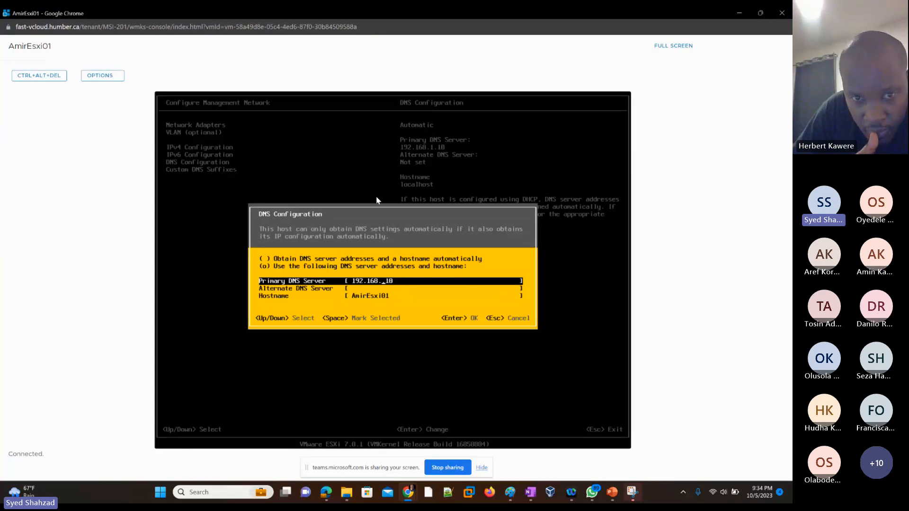
text(0)
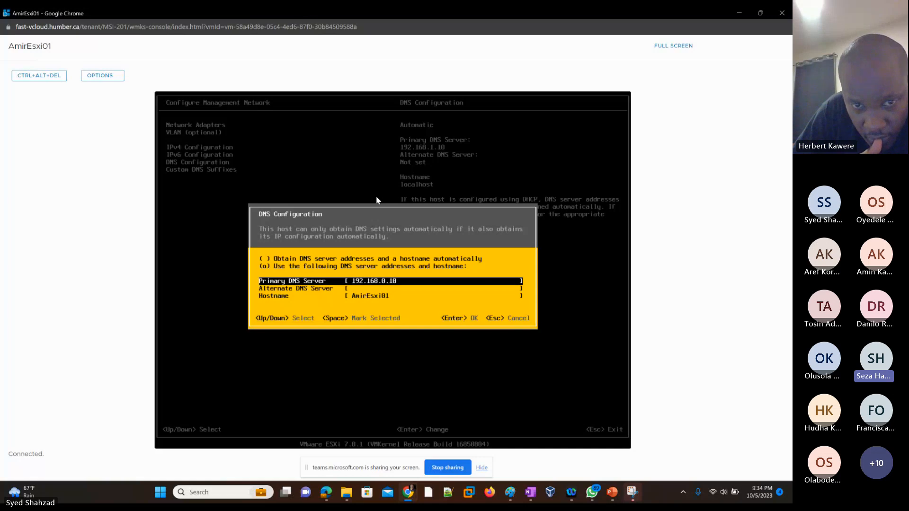
key(Down)
key(Down)
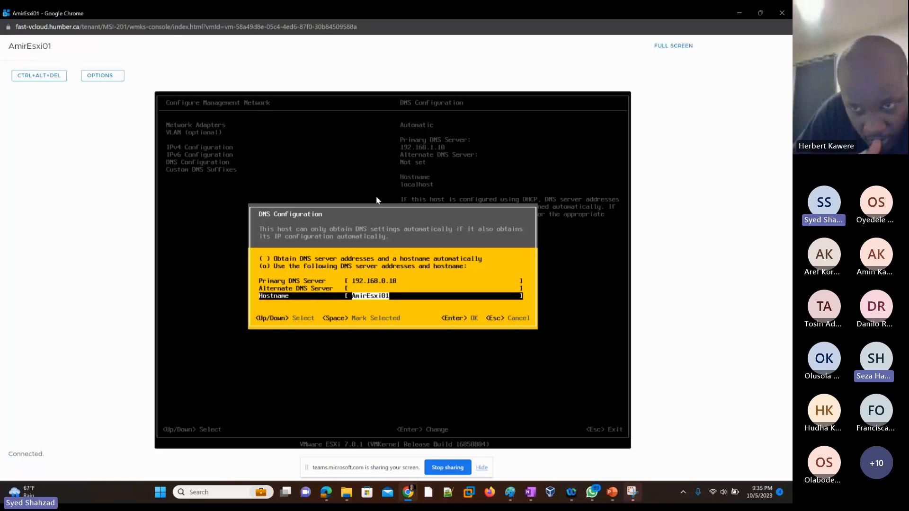
key(Return)
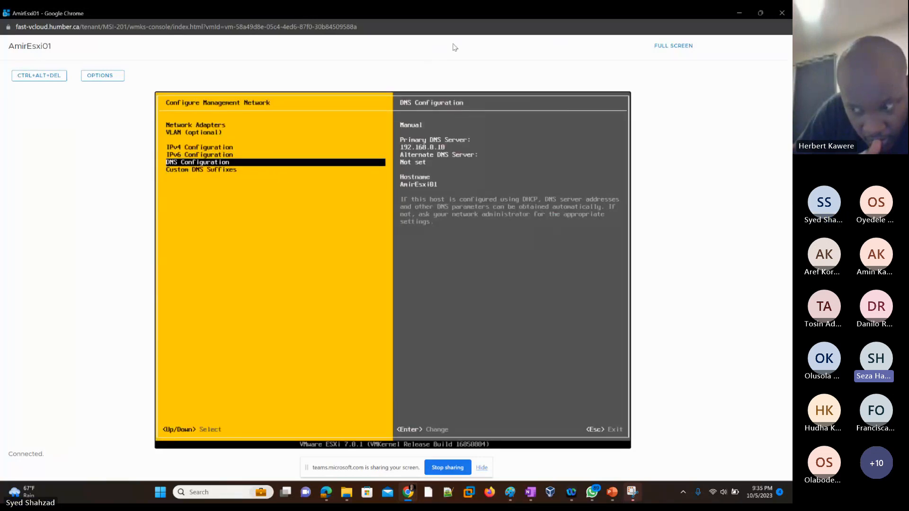
click(740, 16)
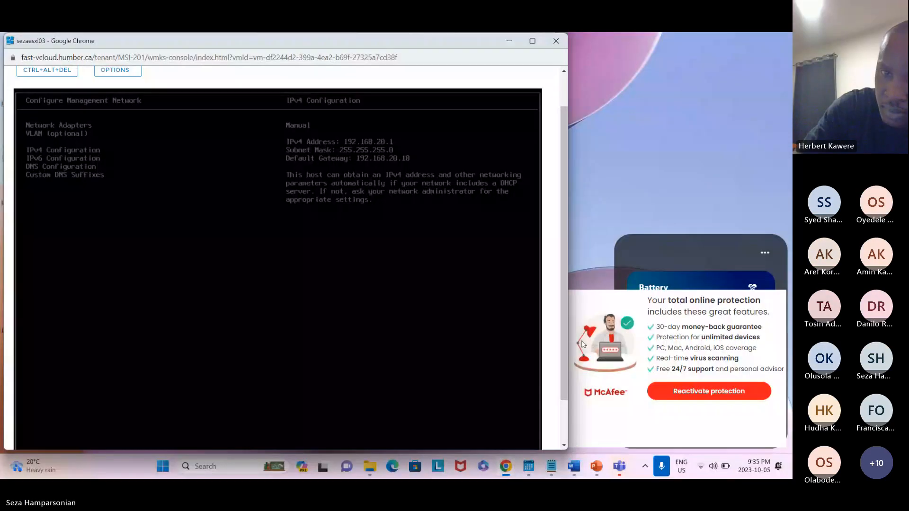
click(583, 345)
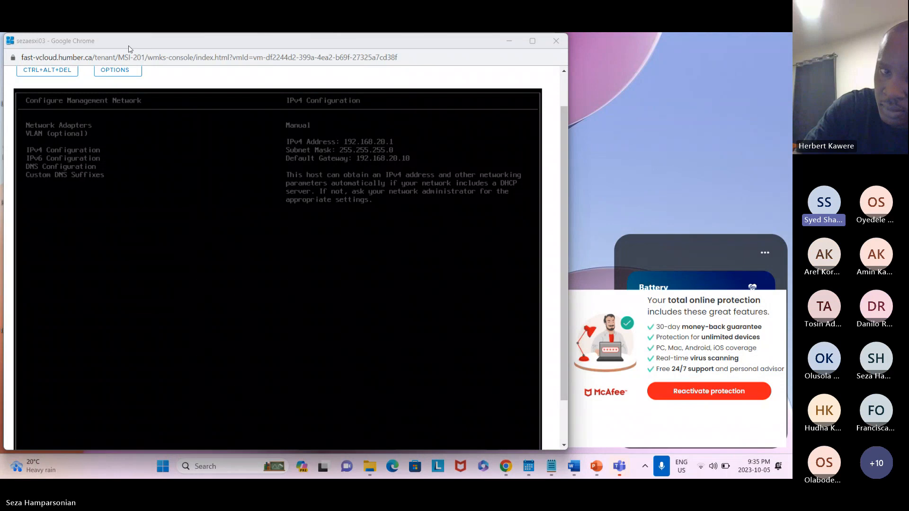
click(129, 47)
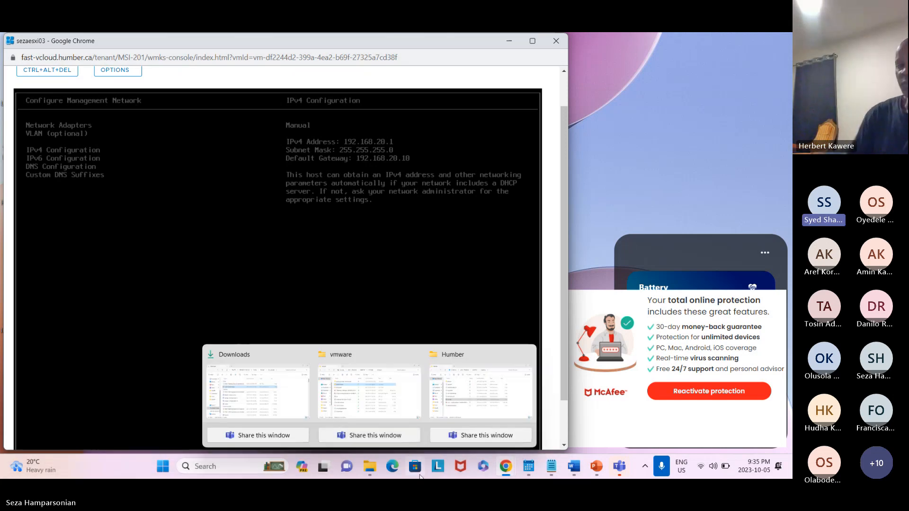
Close the open sezaesxi03 and sezaesxi02 console windows
mouse_move(506, 466)
click(377, 384)
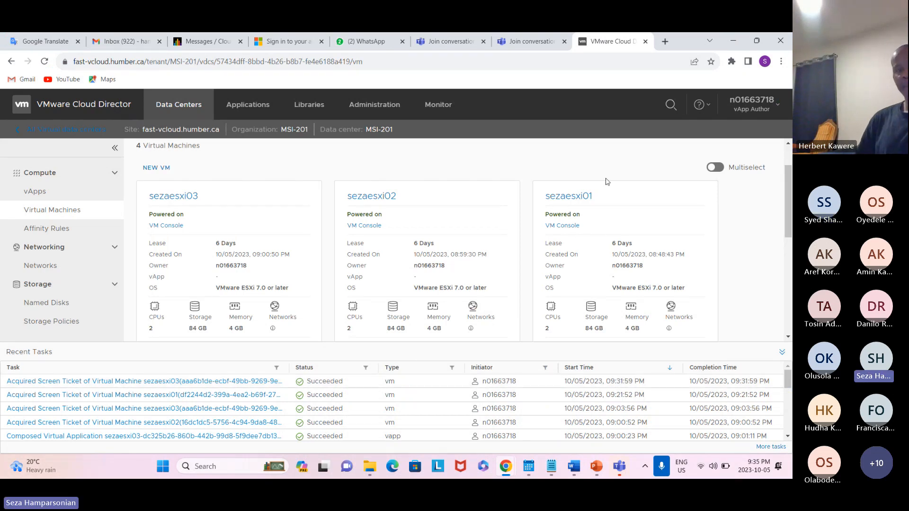
click(732, 41)
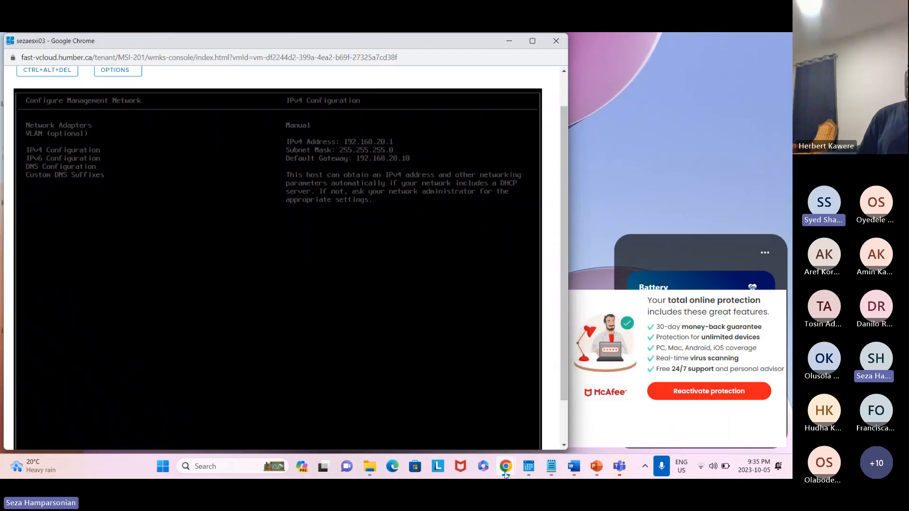
mouse_move(505, 475)
mouse_move(545, 377)
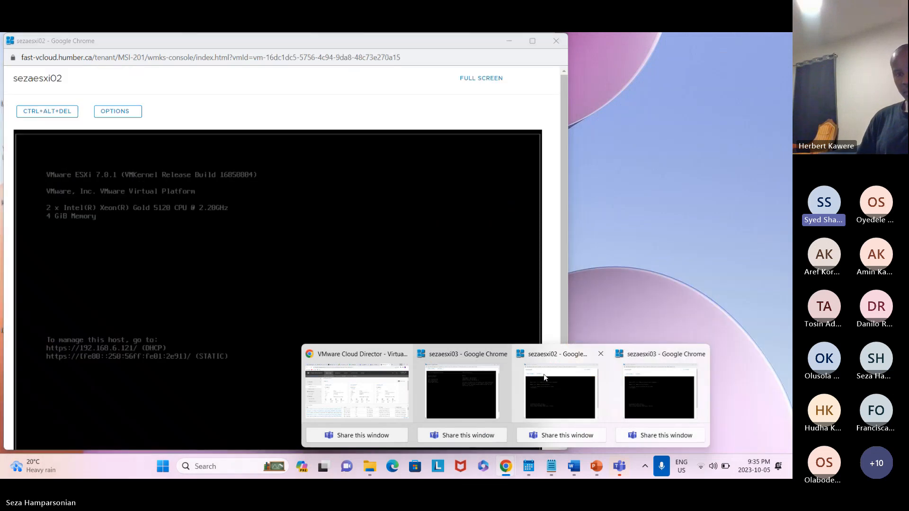
mouse_move(462, 391)
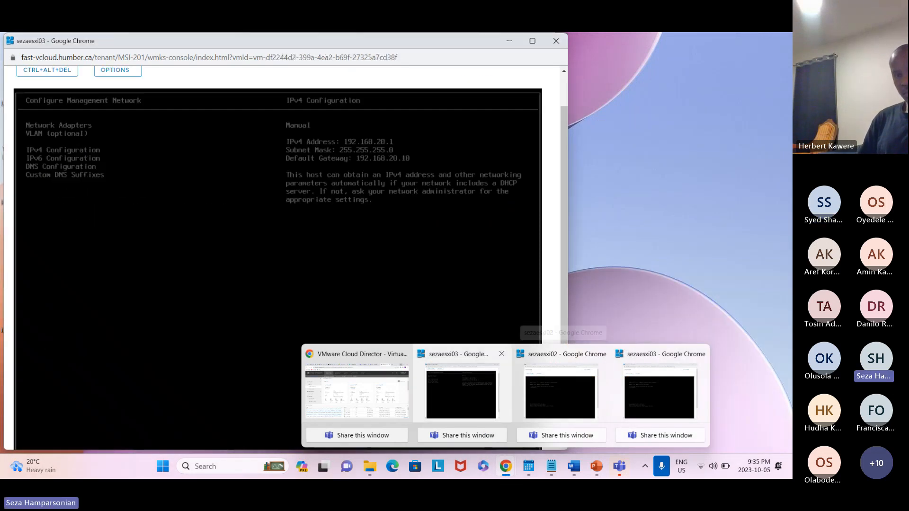
click(556, 42)
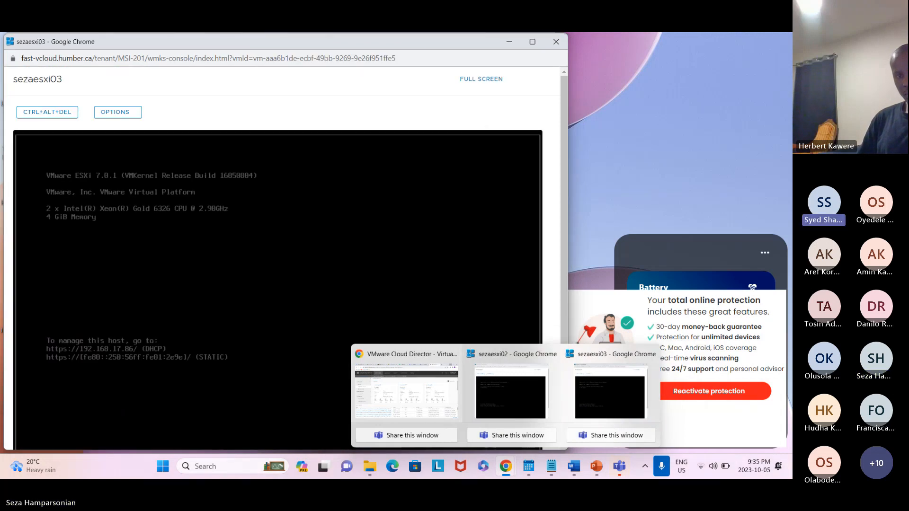
click(557, 43)
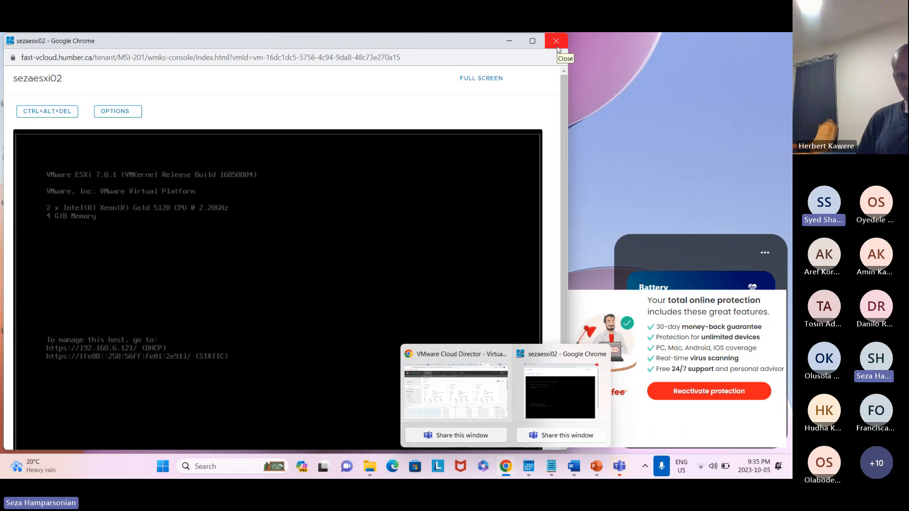
click(557, 41)
Open sezaesxi01's VM console, open its DNS configuration and choose to use the following DNS server addresses and hostname
click(506, 467)
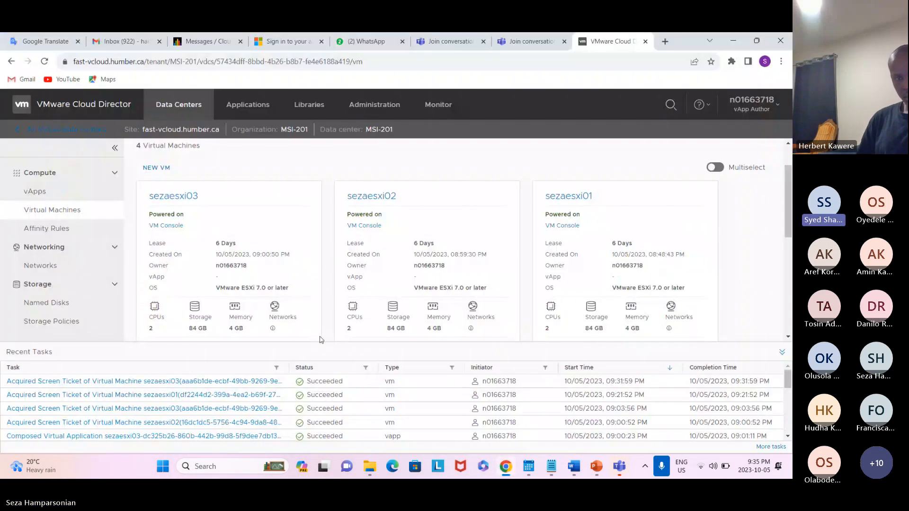
click(557, 229)
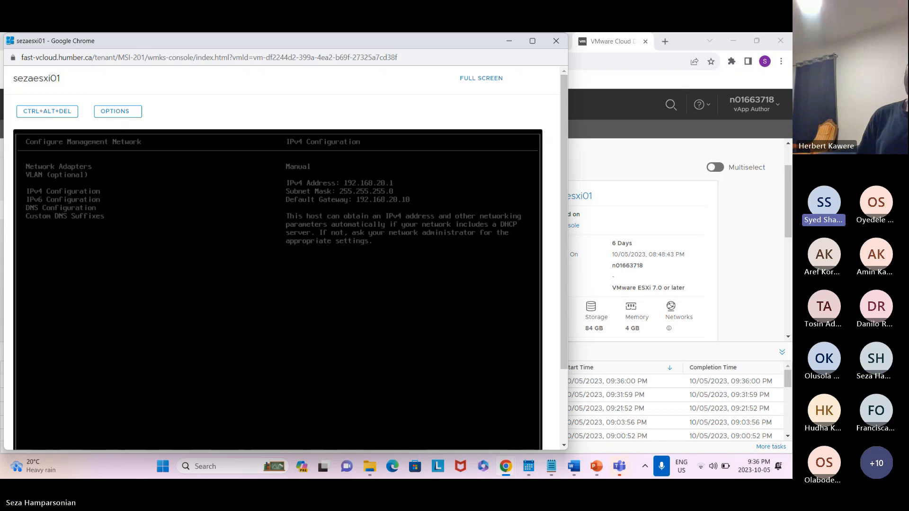
key(Escape)
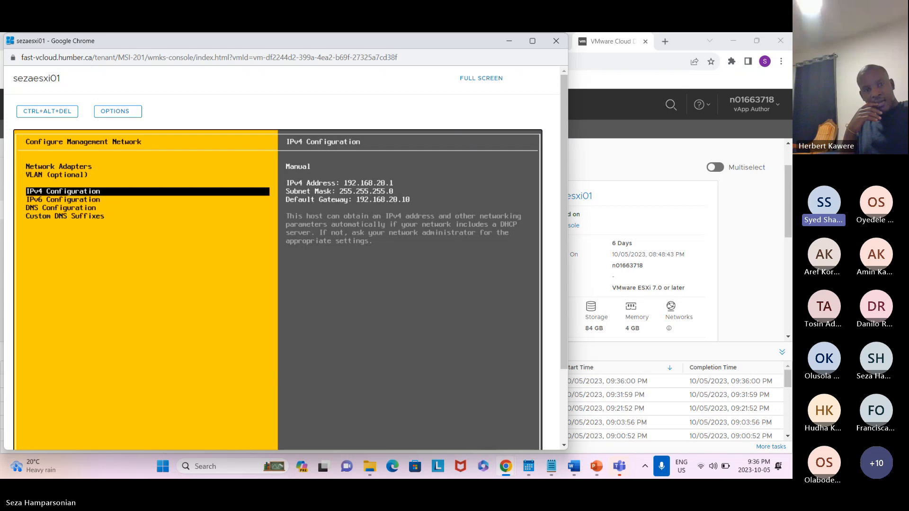
key(Down)
key(Down)
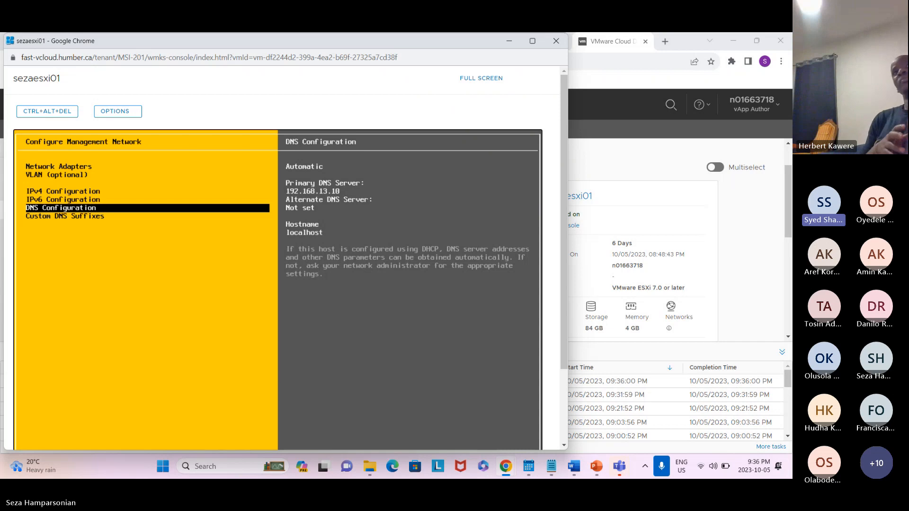
key(Return)
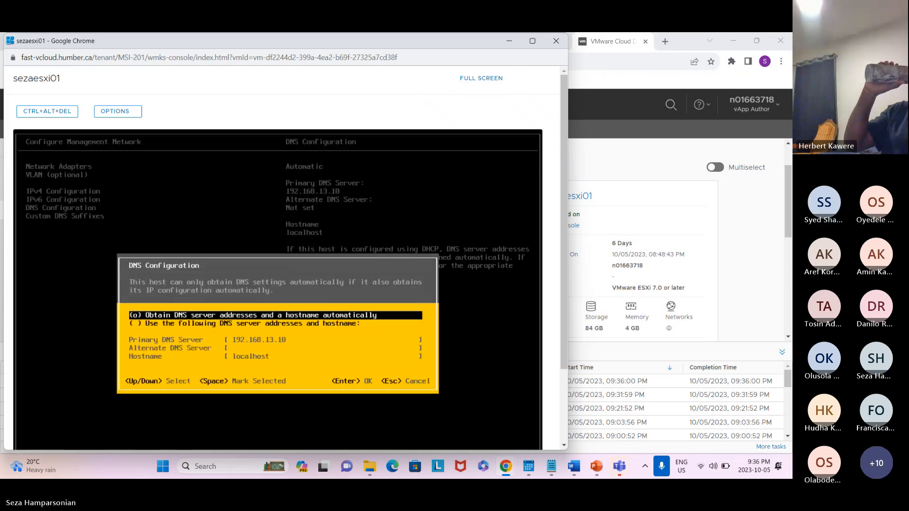
key(Down)
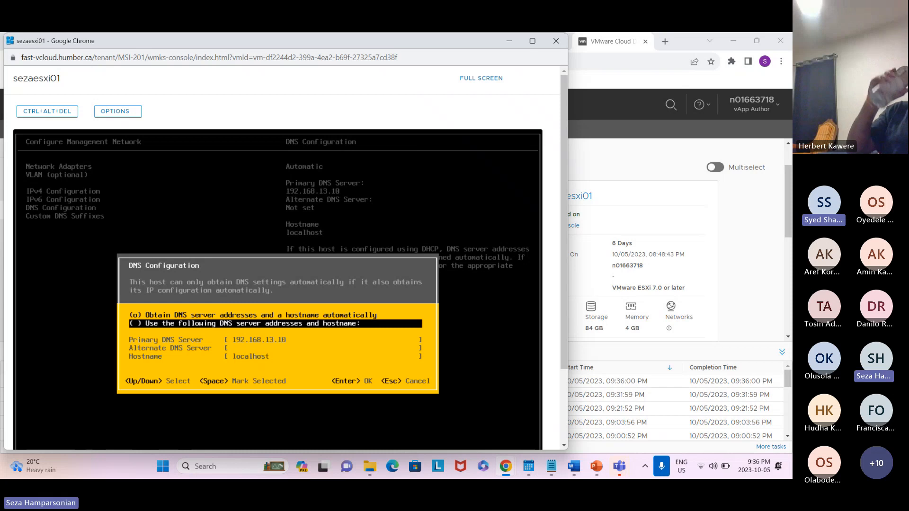
key(space)
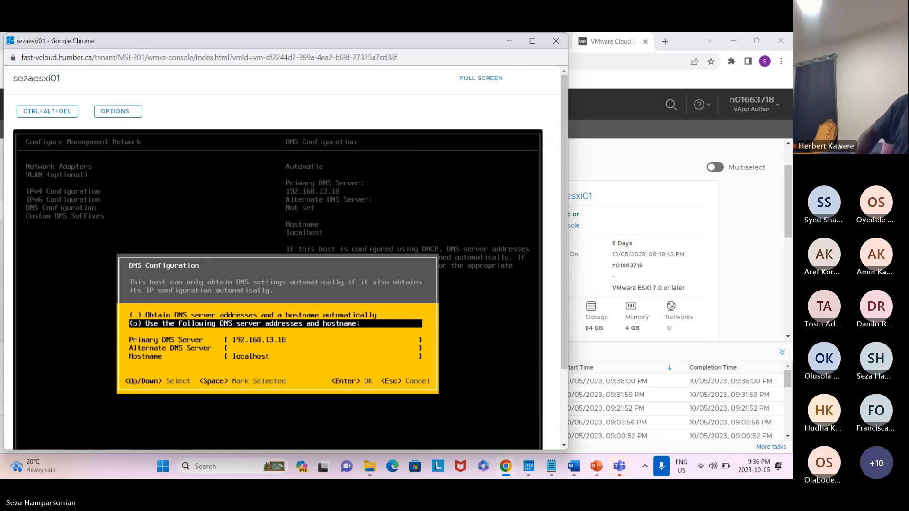
Set sezaesxi01's primary DNS server to 192.168.20.10
key(Down)
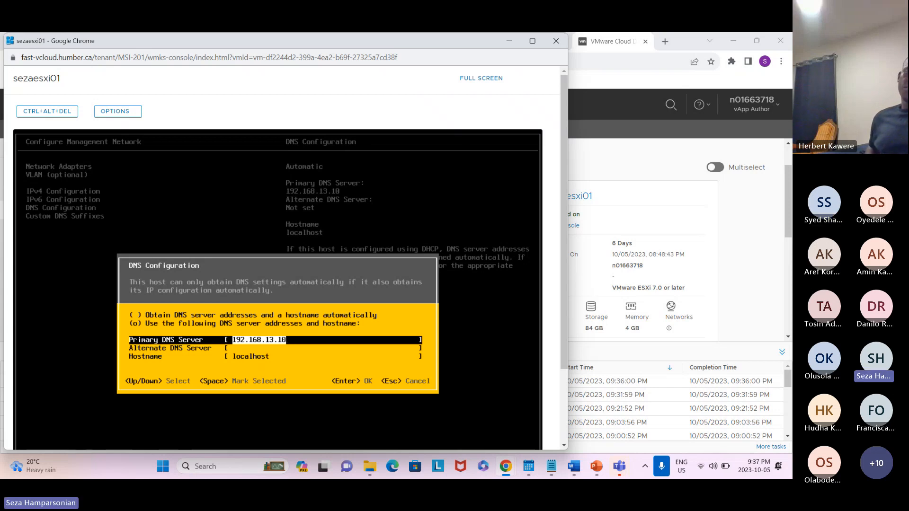
text(1)
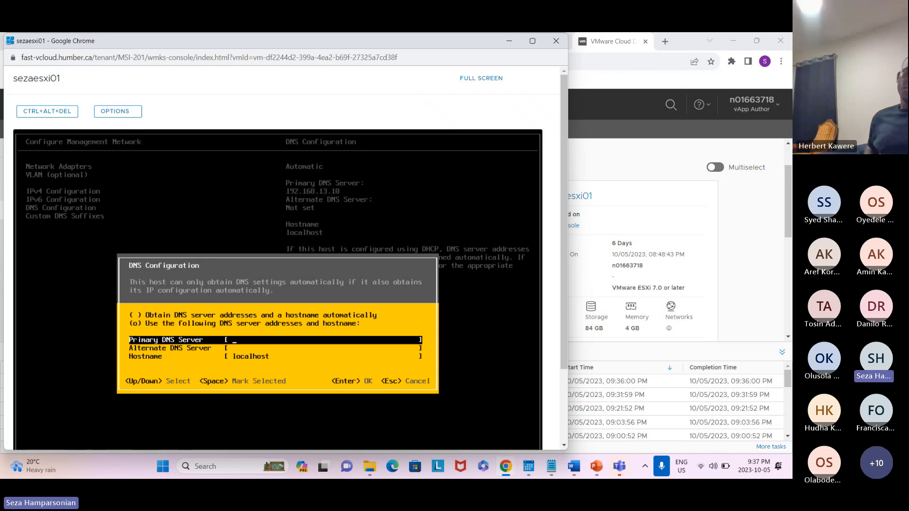
text(92)
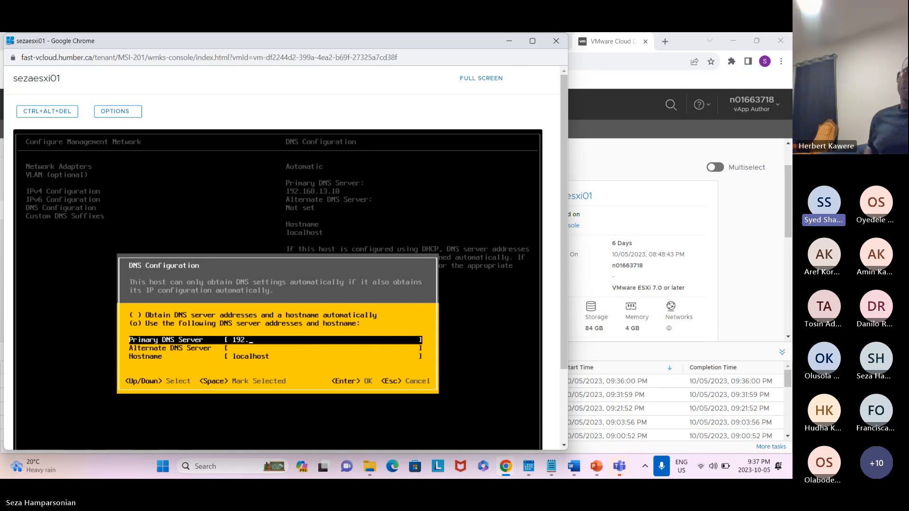
text(.168.)
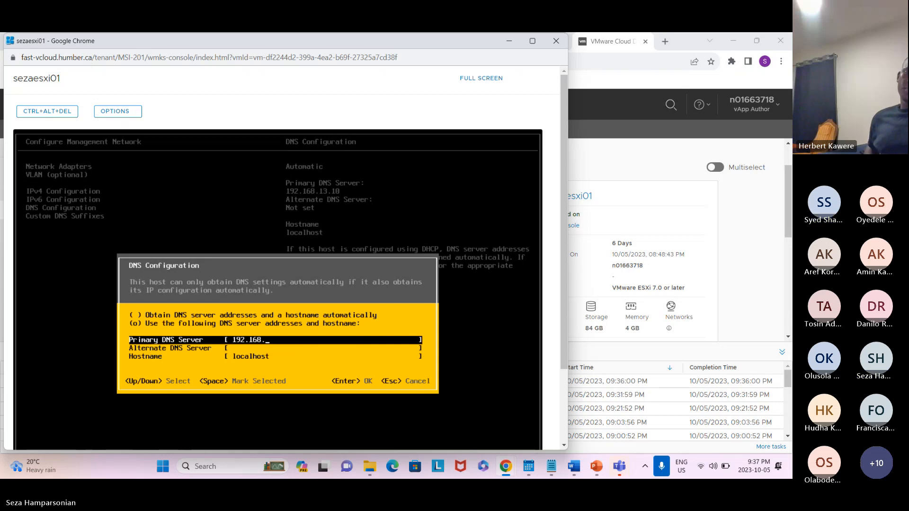
text(20)
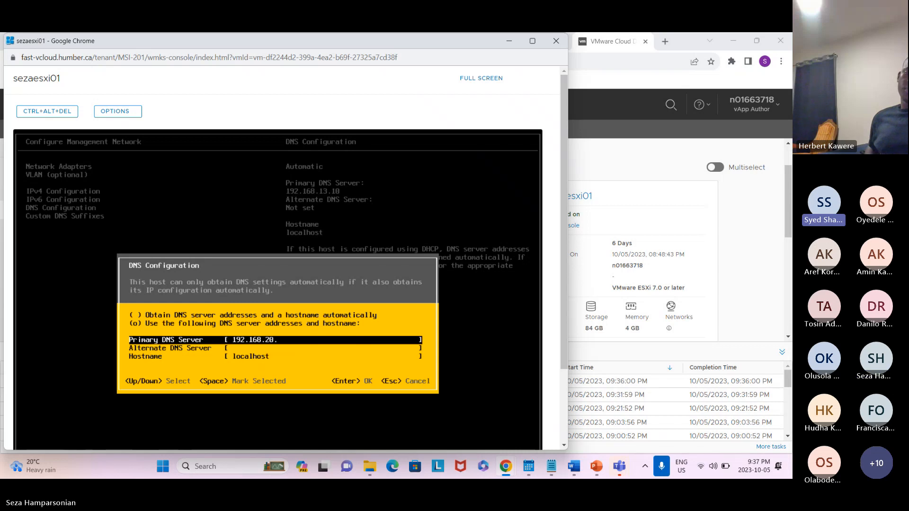
text(.10)
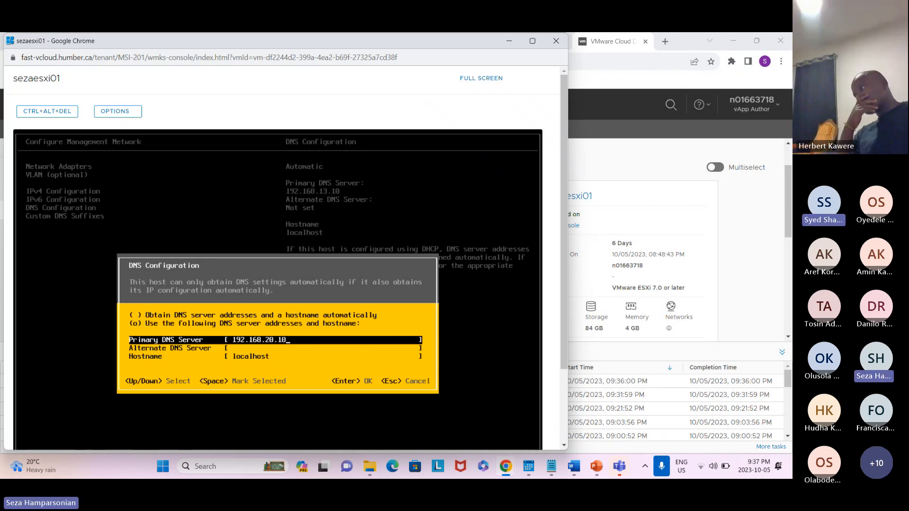
Move to sezaesxi01's Hostname field and replace localhost with sezaesxi
key(Down)
key(Down)
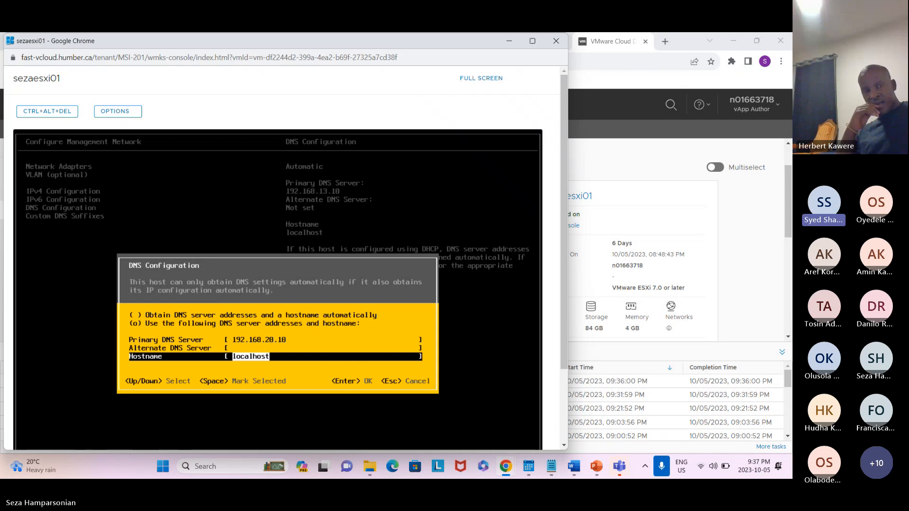
text(seza)
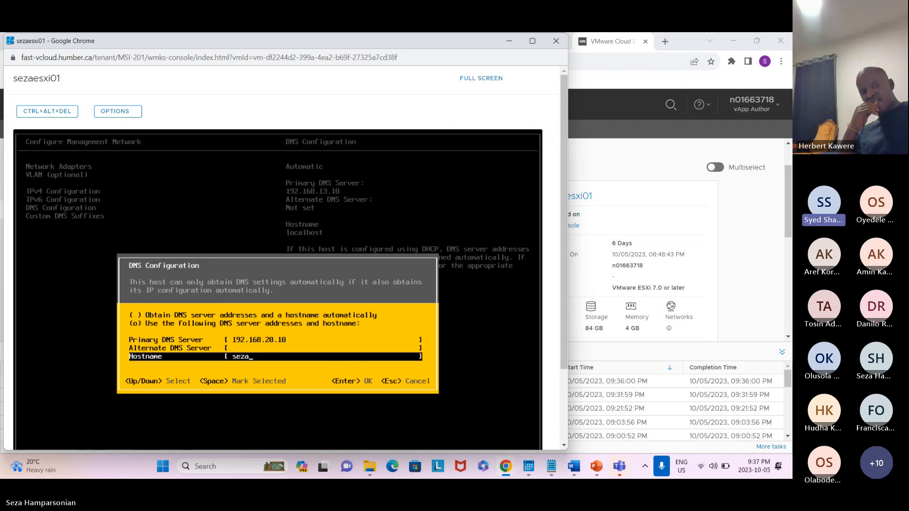
text(es)
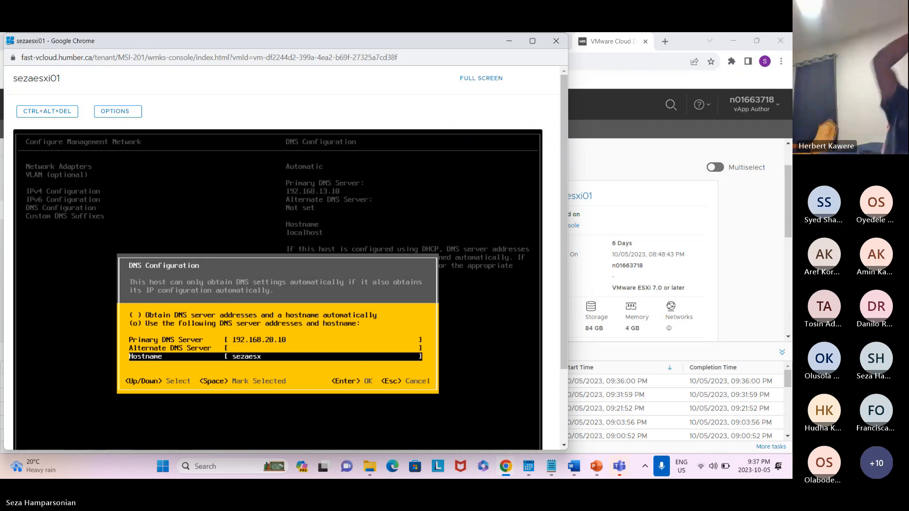
text(x)
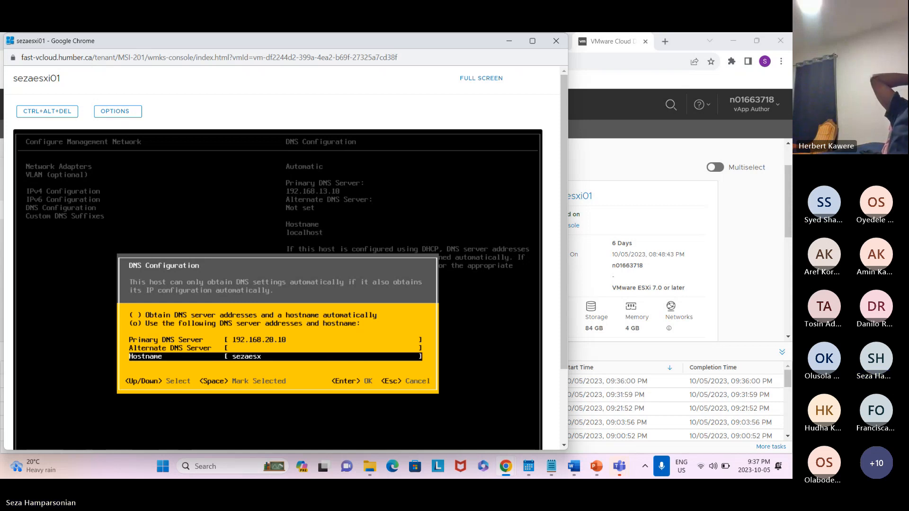
text(i)
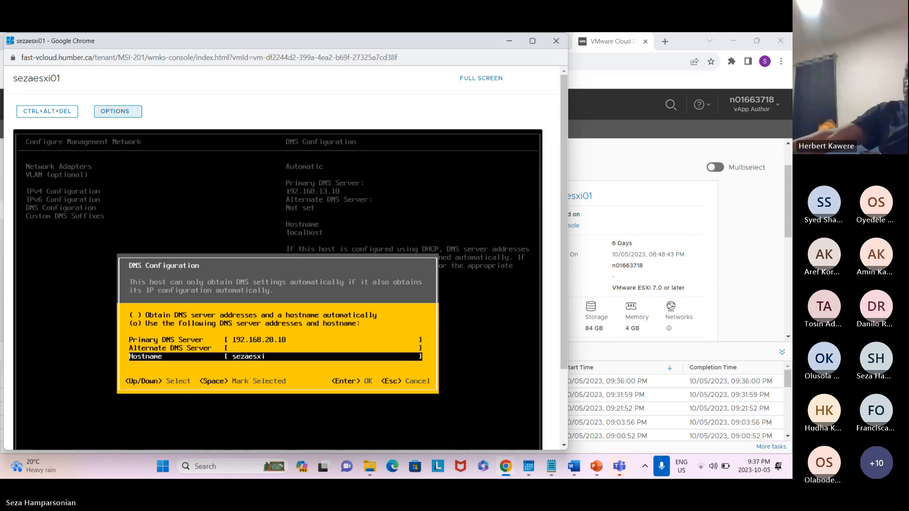
click(768, 319)
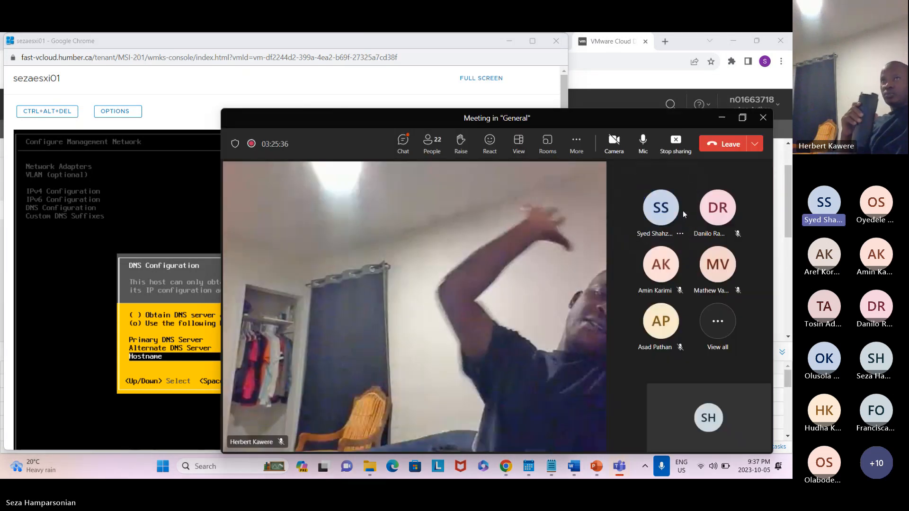
click(701, 472)
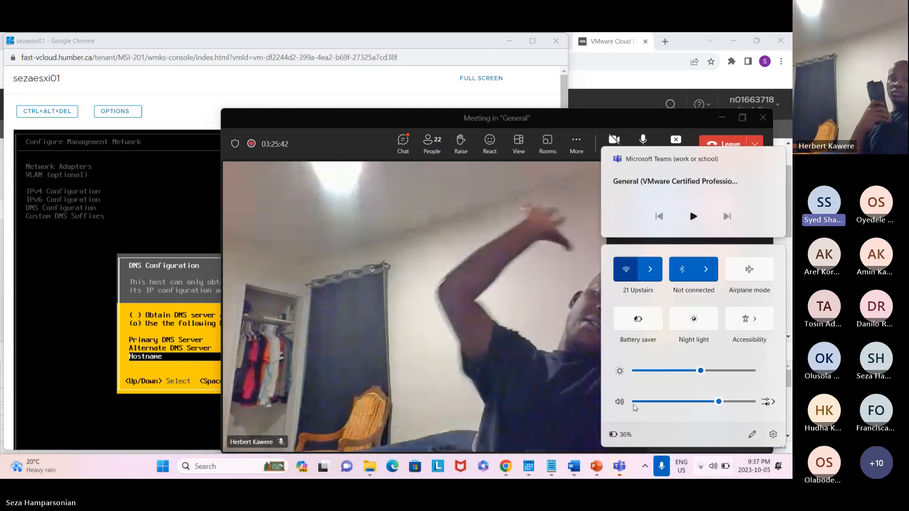
click(631, 274)
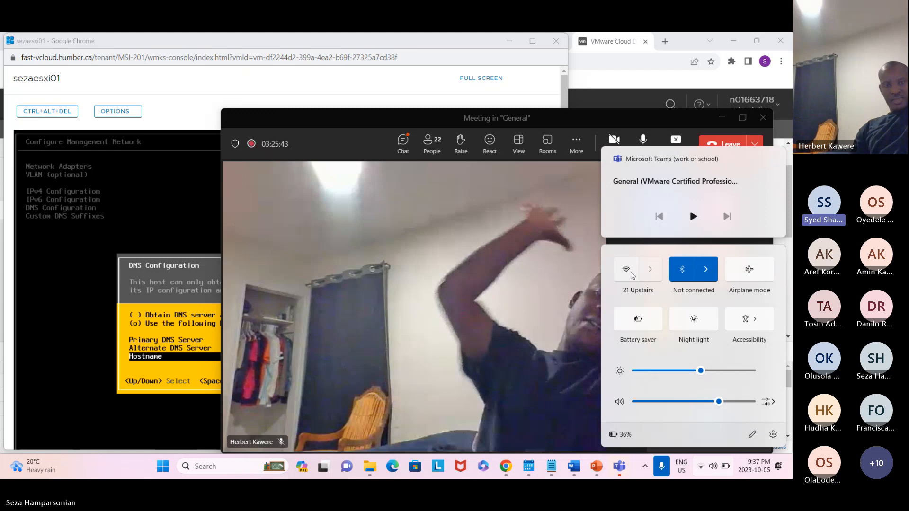
click(627, 270)
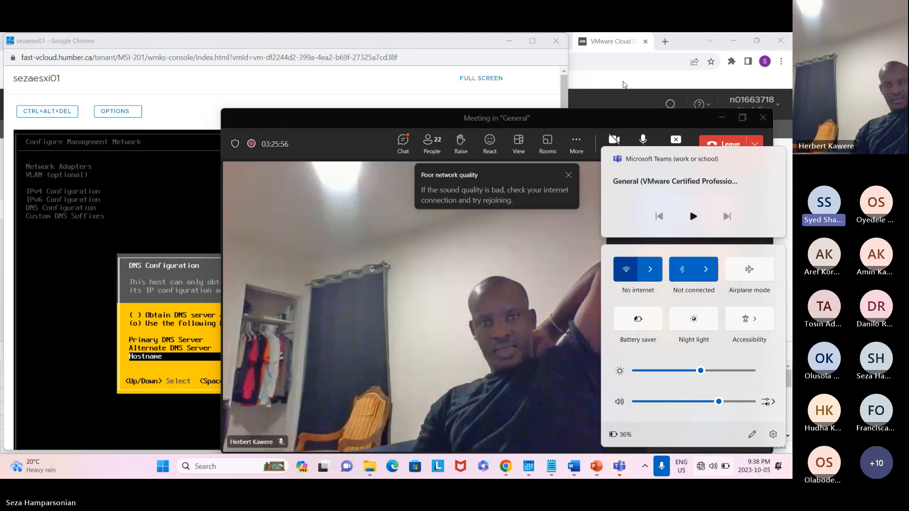
click(645, 118)
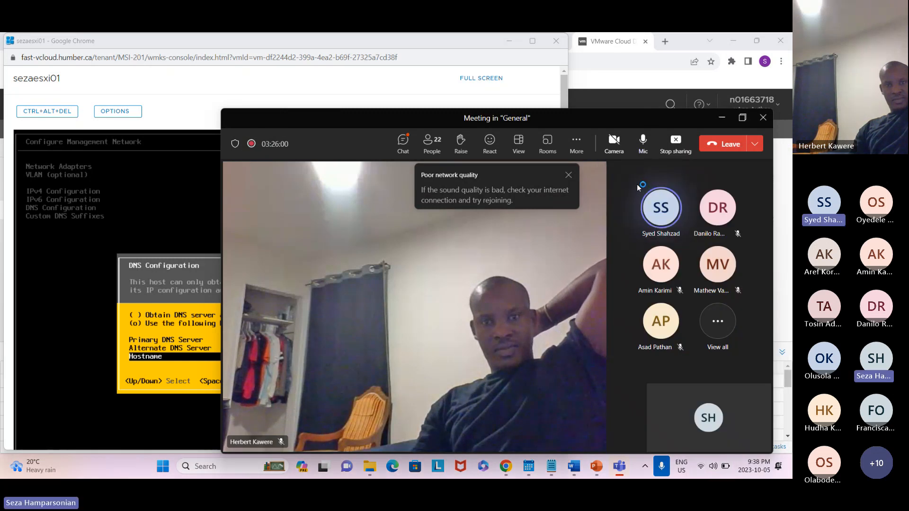
click(721, 118)
Complete sezaesxi01's hostname as sezaesxi01
click(216, 356)
text(010101)
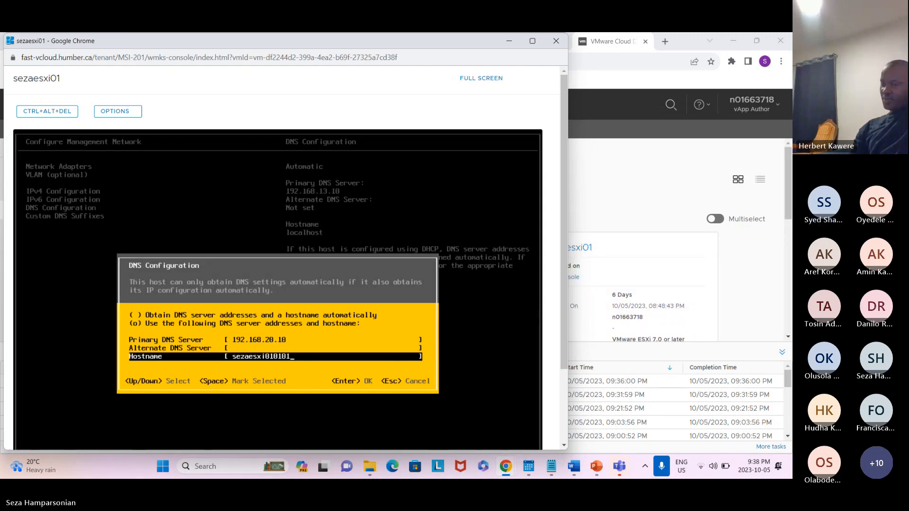
key(BackSpace)
key(BackSpace)
key(BackSpace)
key(BackSpace)
key(BackSpace)
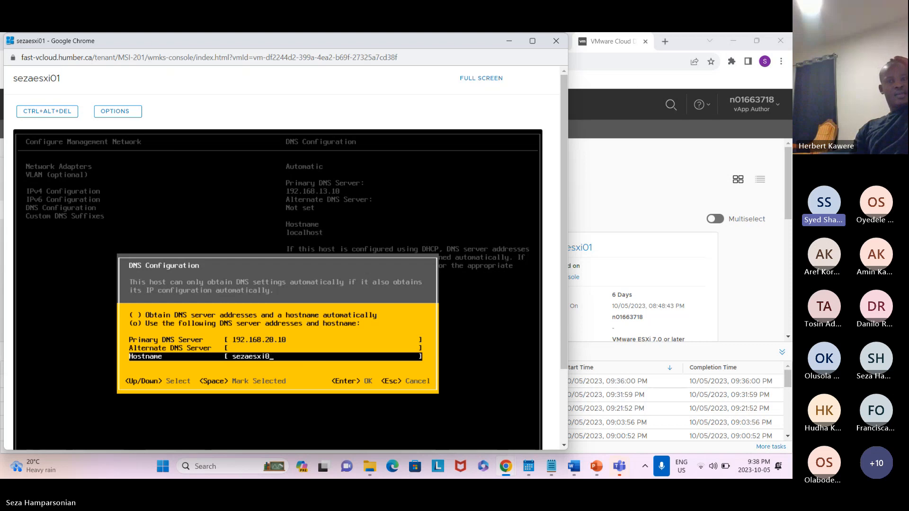
text(1)
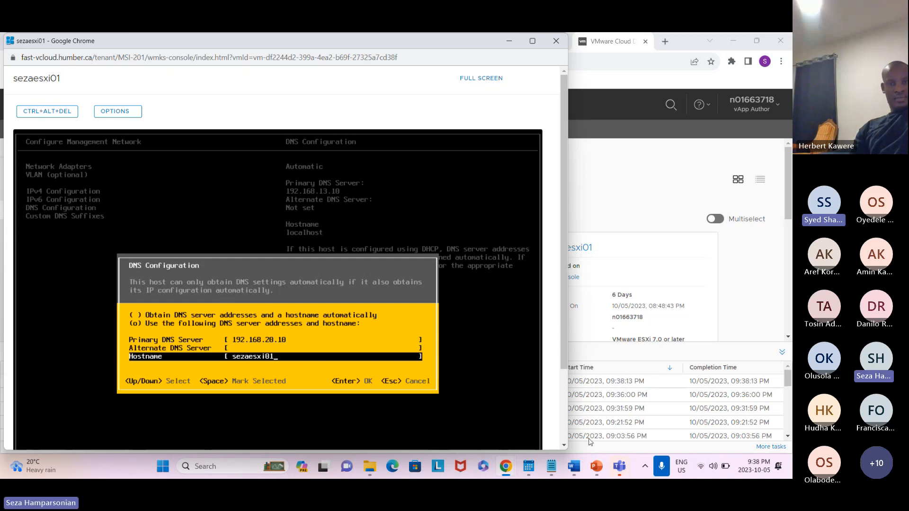
Apply sezaesxi01's DNS configuration and stop sharing the screen in the Teams meeting
click(773, 336)
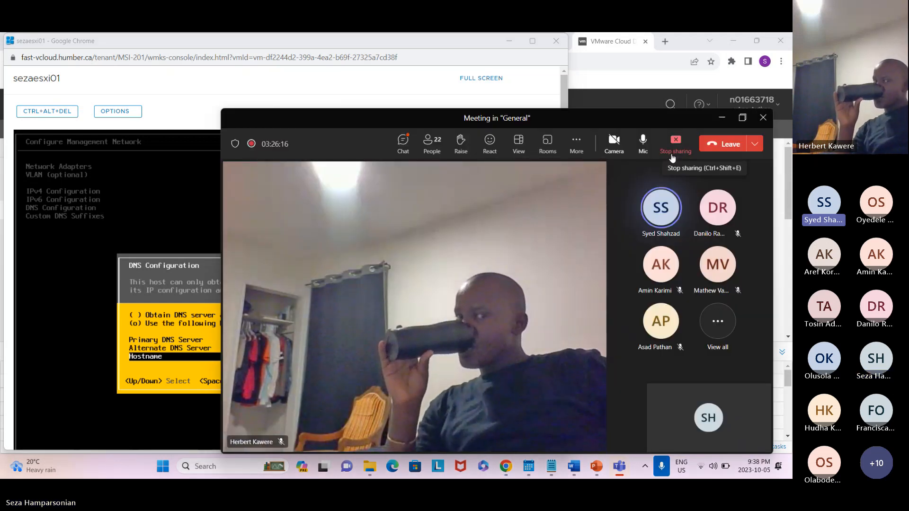
click(610, 81)
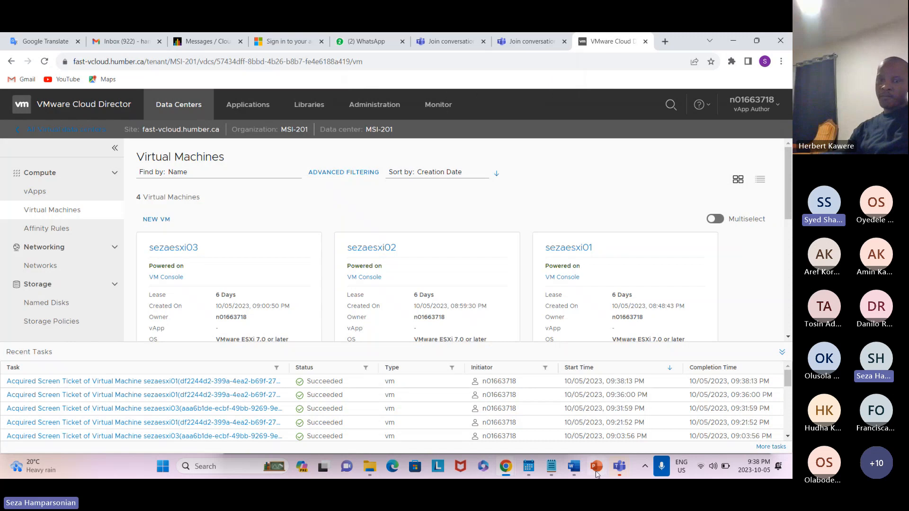
click(732, 41)
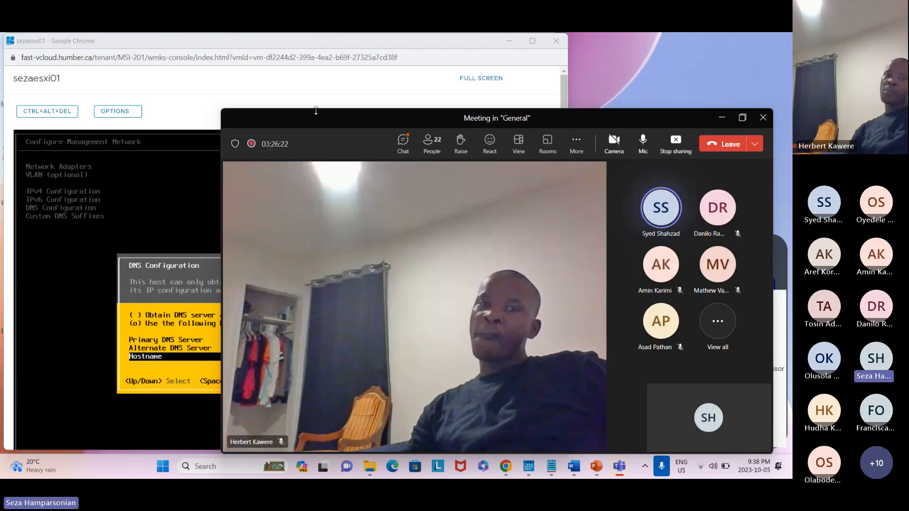
click(721, 117)
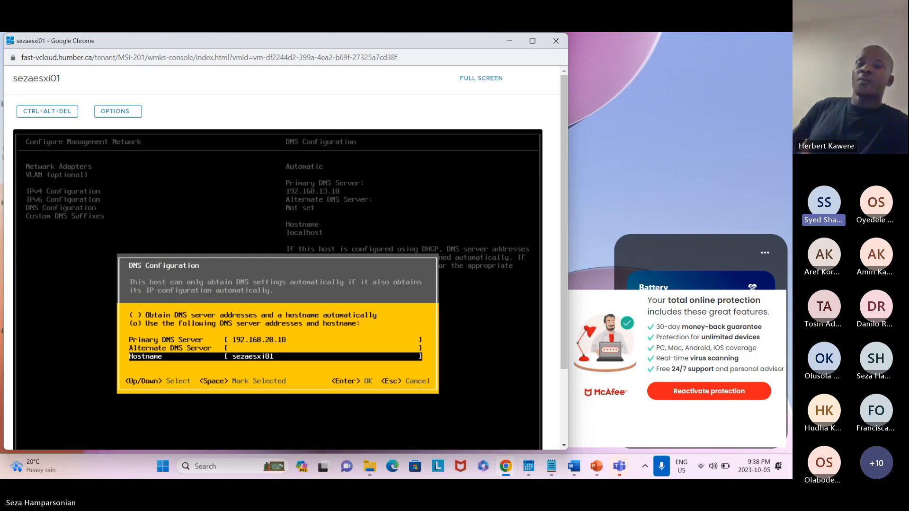
key(Return)
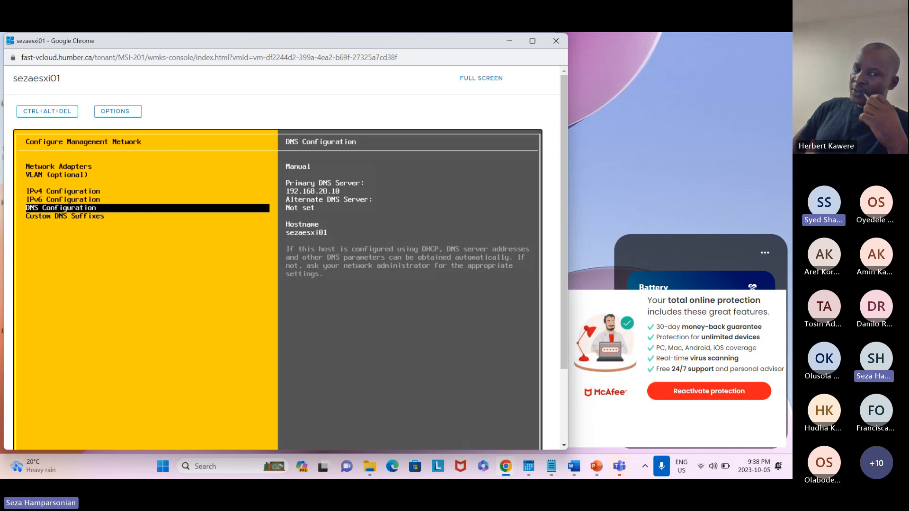
click(759, 321)
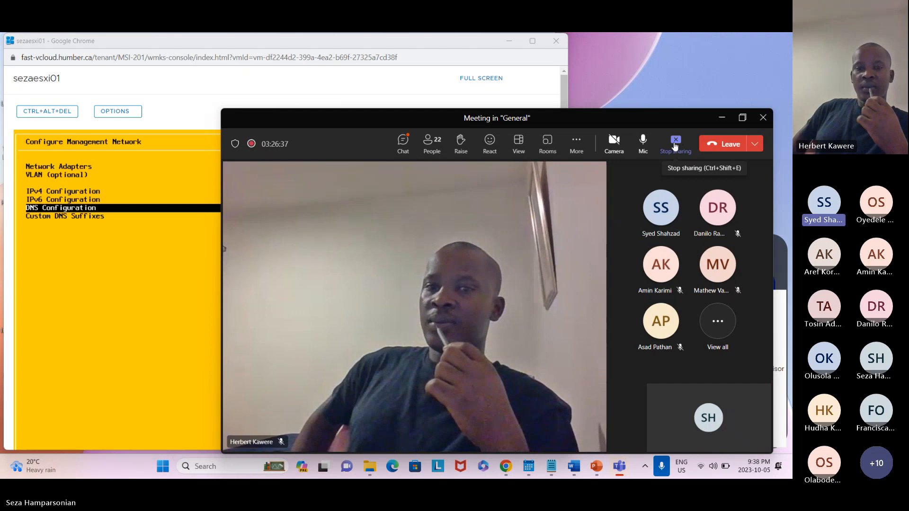
click(678, 140)
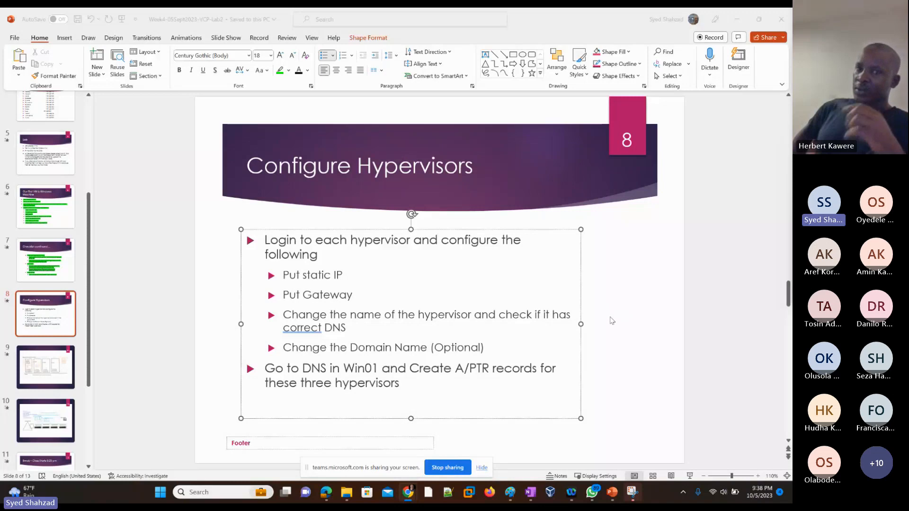
Switch to AmirEsxi01's console and browse its management network settings
key(alt+Tab)
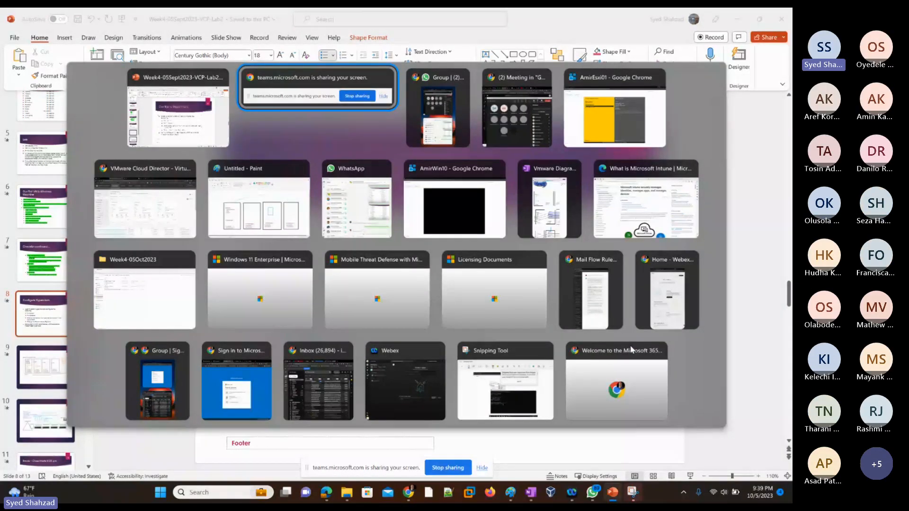
key(alt+Tab)
key(alt+Tab)
key(alt+Tab)
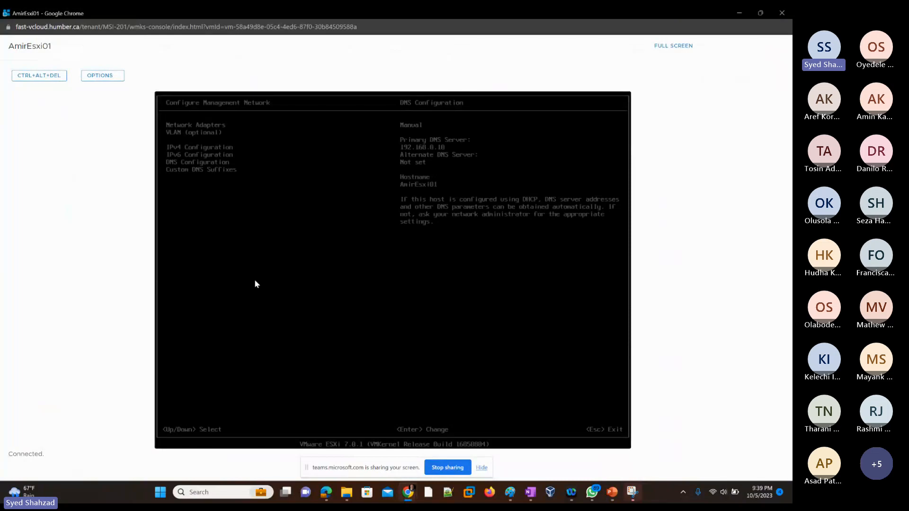
key(Down)
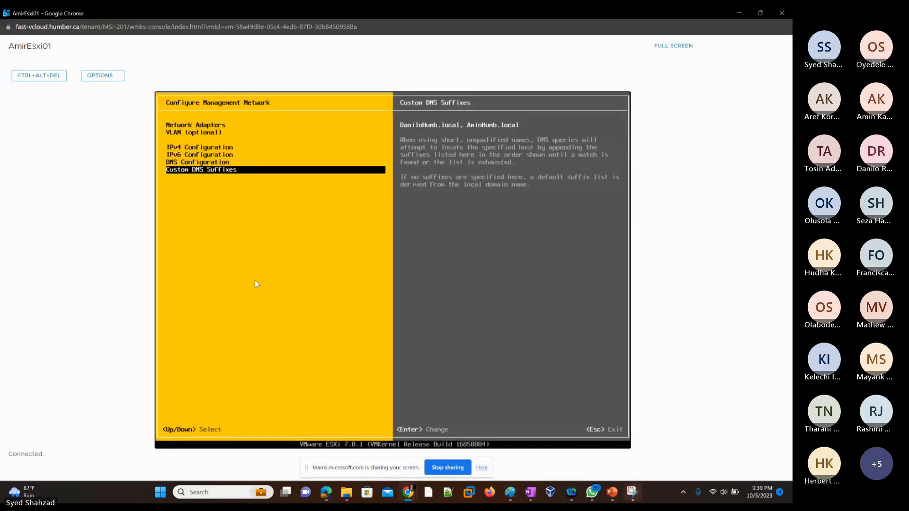
key(Up)
key(Up)
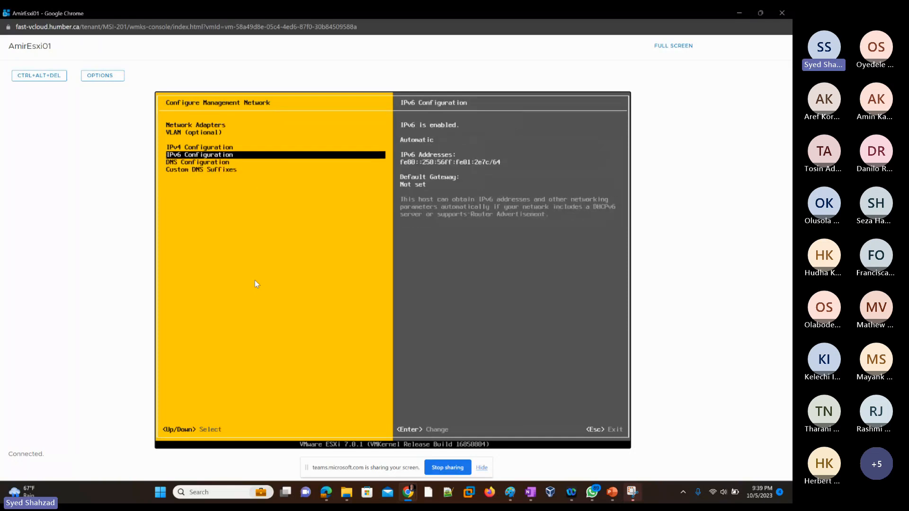
key(Down)
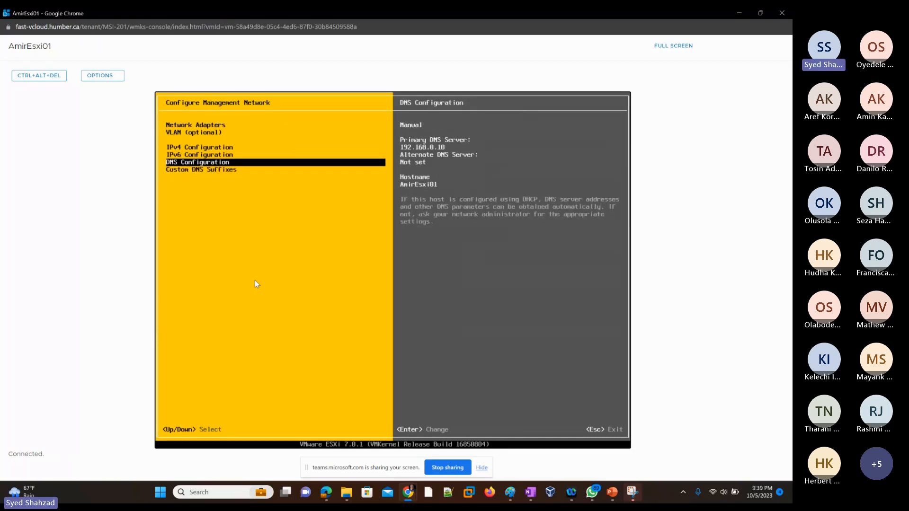
key(Down)
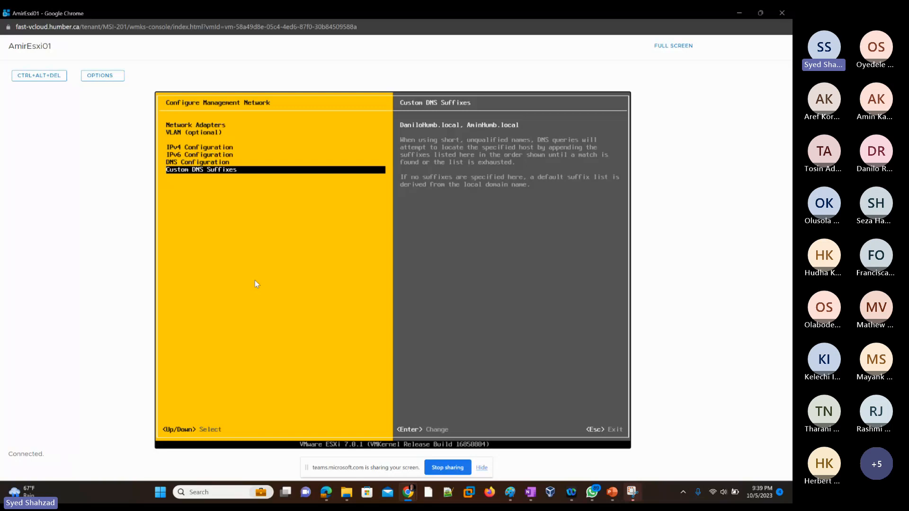
Replace AmirEsxi01's custom DNS suffixes with AmirHumb.local
key(Return)
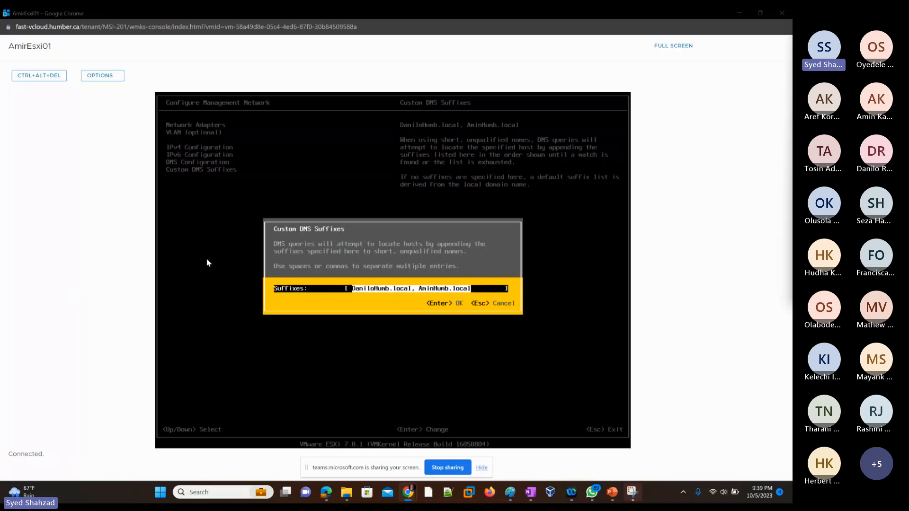
click(379, 253)
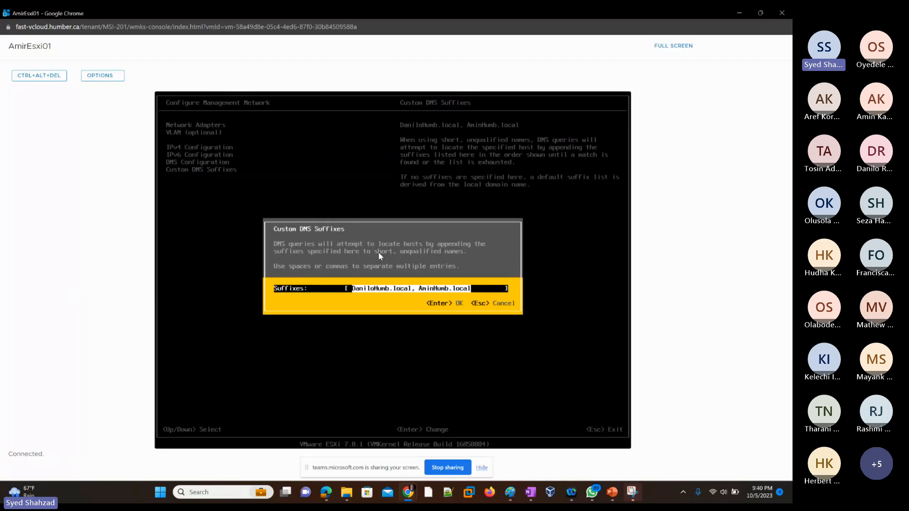
key(Right)
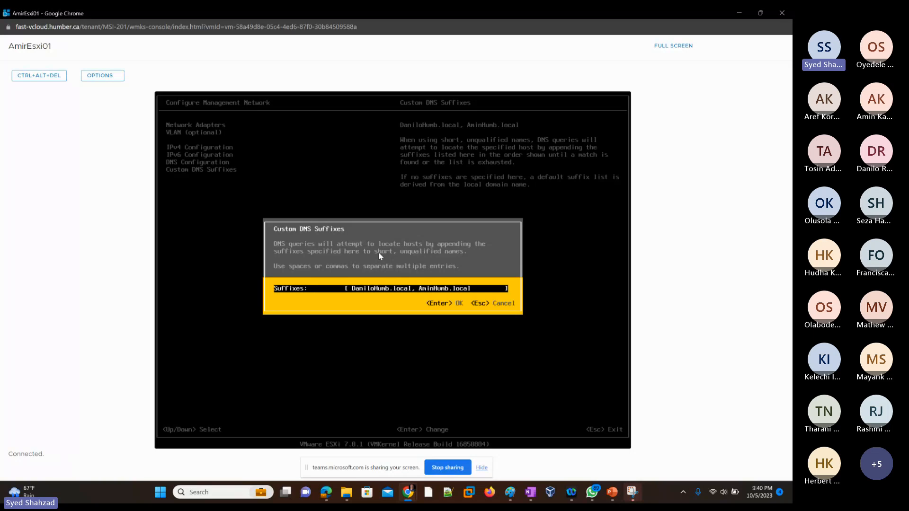
key(BackSpace)
key(BackSpace)
key(BackSpace)
key(BackSpace)
key(BackSpace)
key(BackSpace)
key(BackSpace)
key(BackSpace)
key(BackSpace)
key(BackSpace)
key(BackSpace)
key(BackSpace)
key(BackSpace)
key(BackSpace)
key(BackSpace)
key(BackSpace)
key(BackSpace)
key(BackSpace)
key(BackSpace)
key(BackSpace)
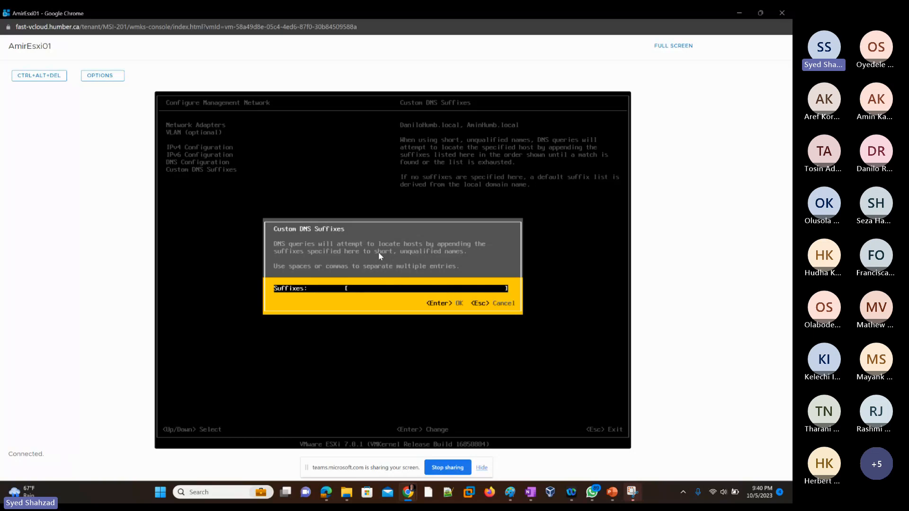
text(AmirHumb.local)
key(Return)
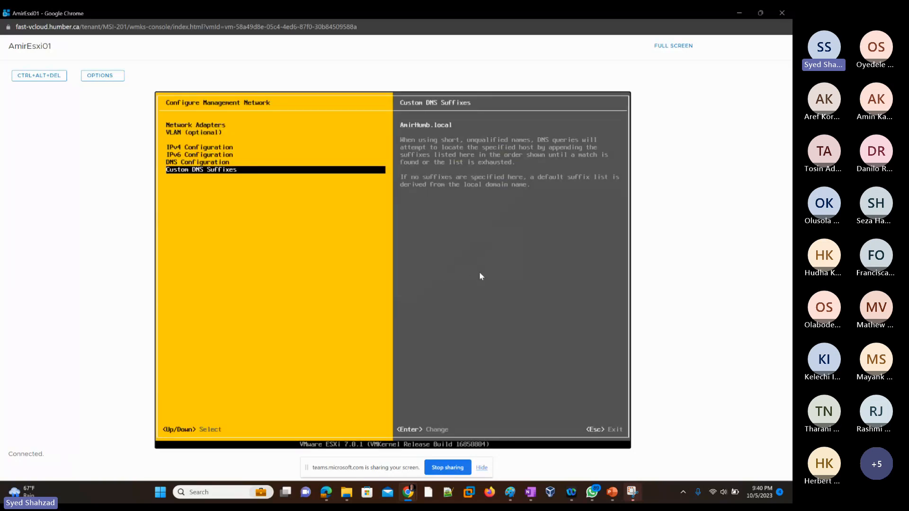
Review AmirEsxi01's DNS, IPv4 and custom DNS suffix settings
key(Up)
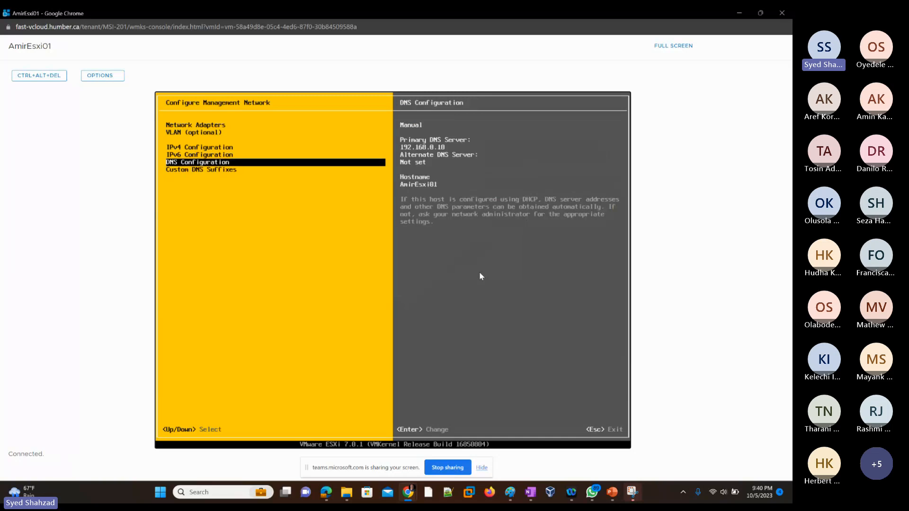
key(Up)
key(Up)
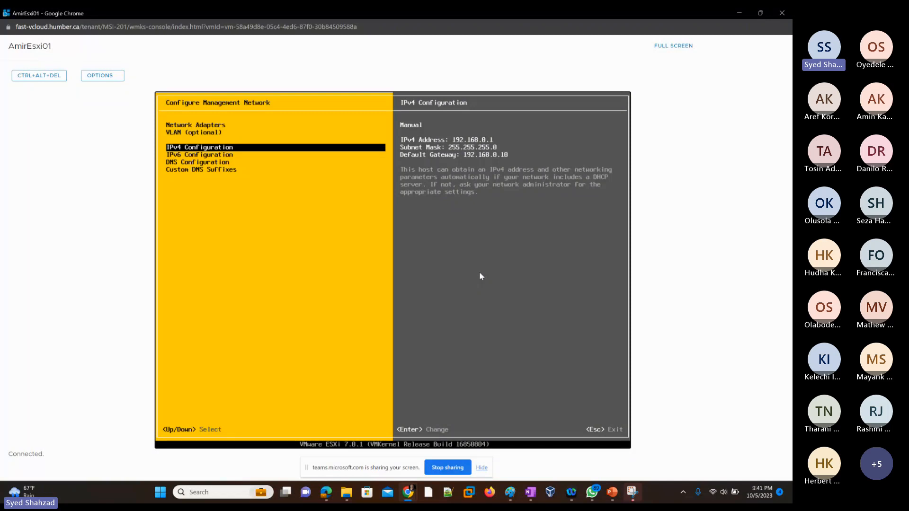
key(Down)
key(Down)
key(Down)
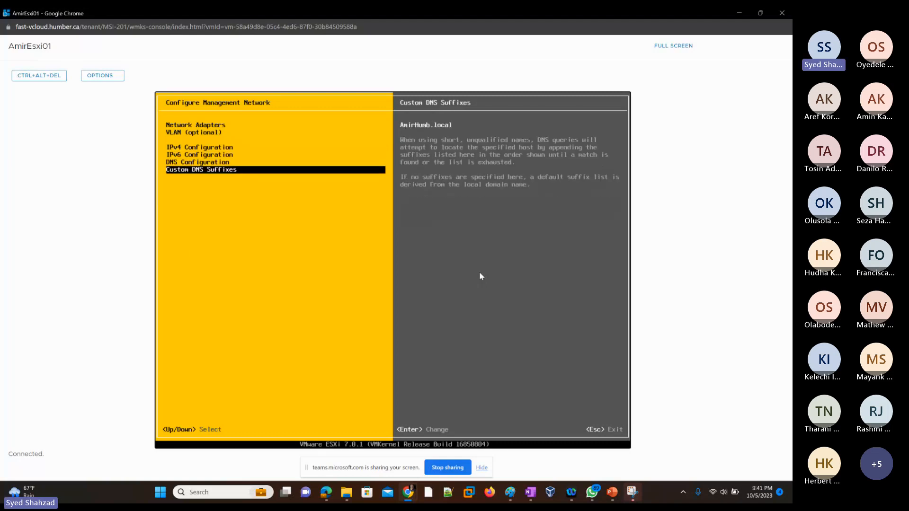
key(Up)
key(Up)
key(Up)
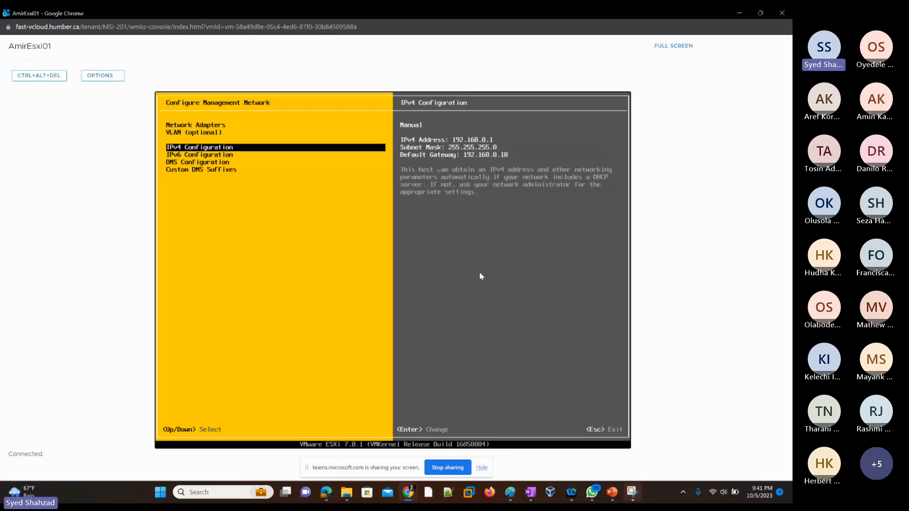
Browse AmirEsxi01's IPv4, IPv6, VLAN and DNS configuration pages in the management network menu
key(Down)
key(Down)
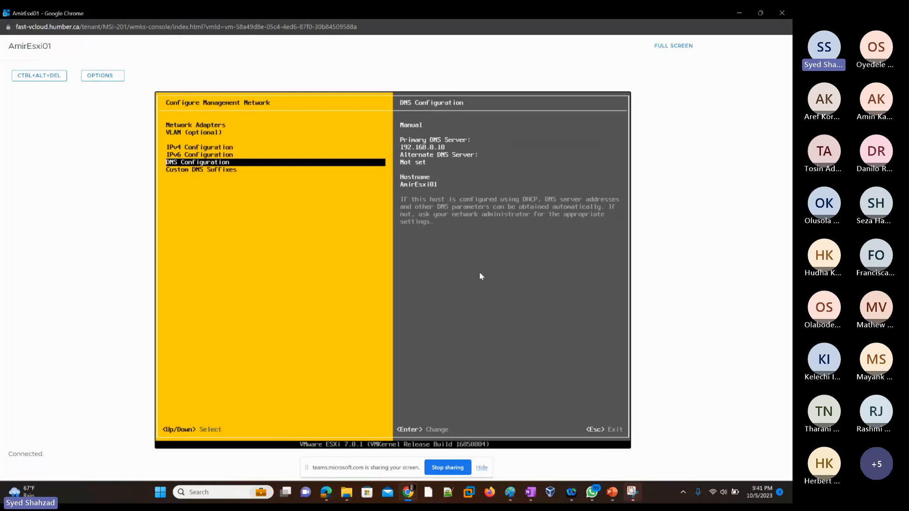
key(Up)
key(Up)
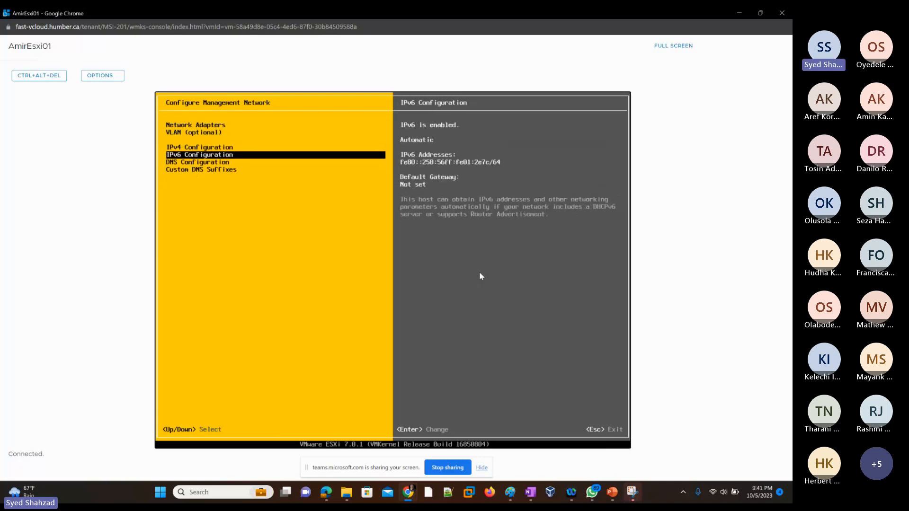
key(Down)
key(Down)
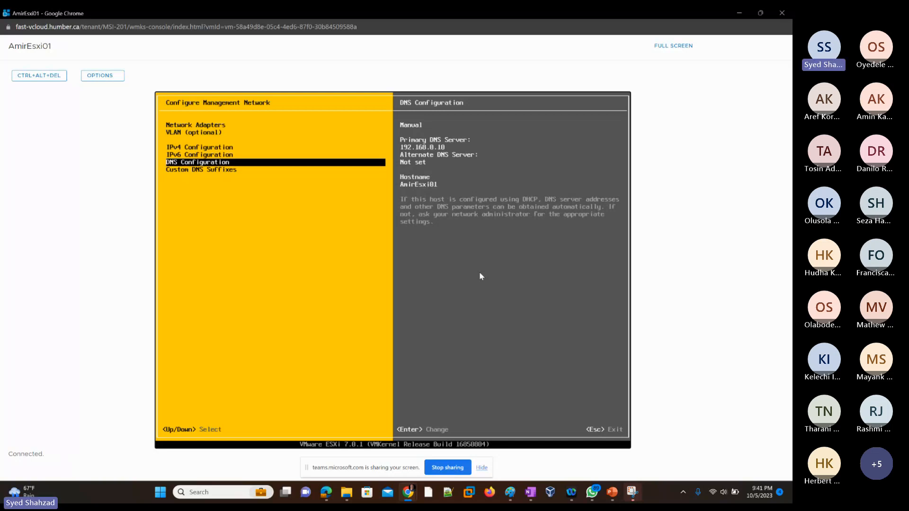
key(Up)
key(Up)
key(Up)
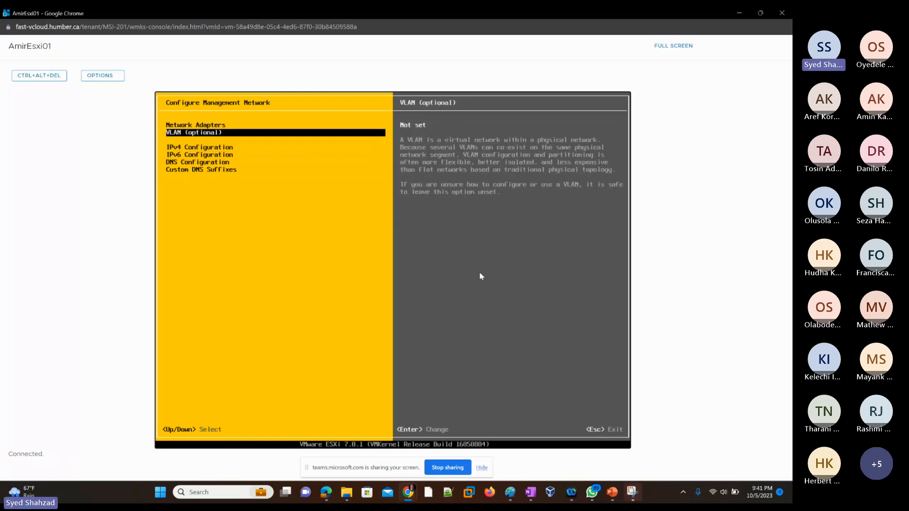
key(Down)
key(Down)
key(Down)
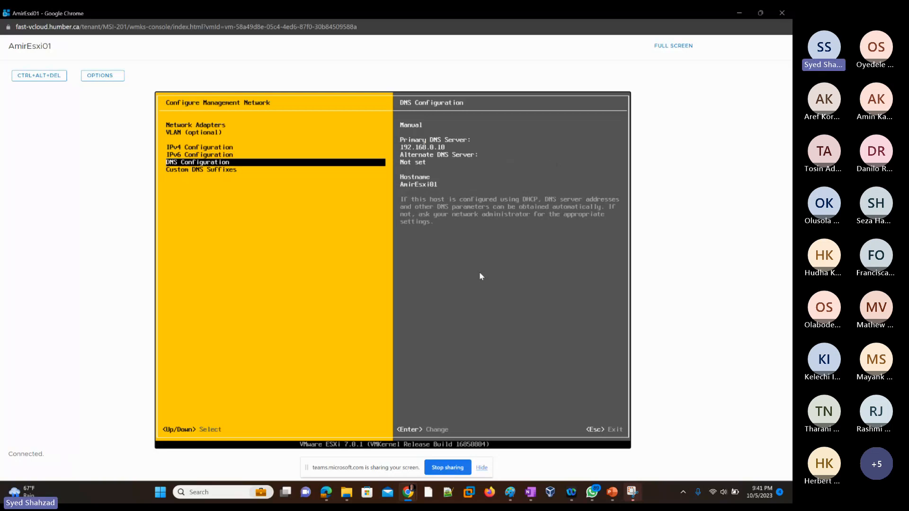
key(Up)
key(Up)
key(Up)
key(Down)
key(Down)
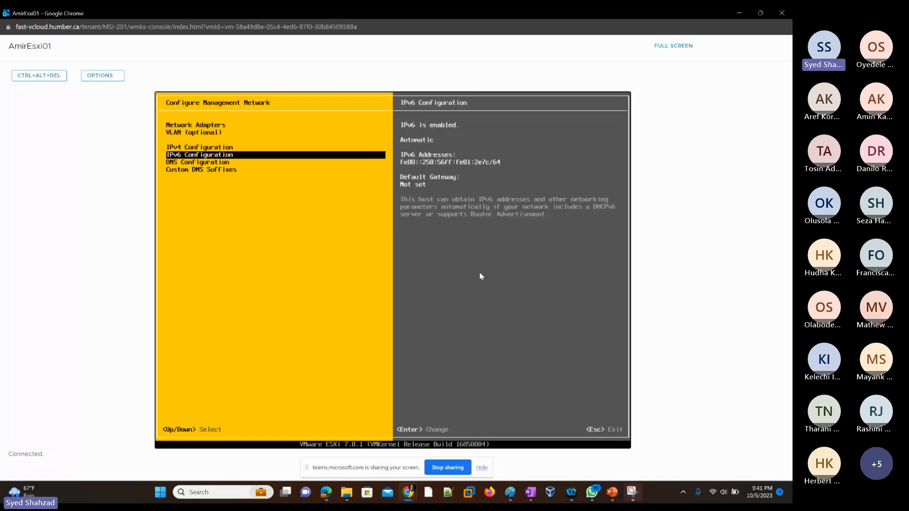
key(Down)
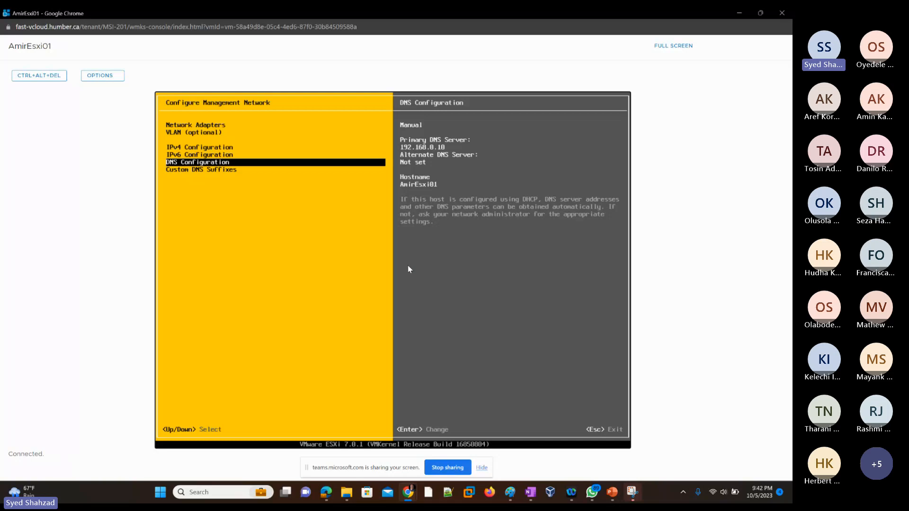
Leave the management network configuration, applying the changes and restarting the management network
key(Escape)
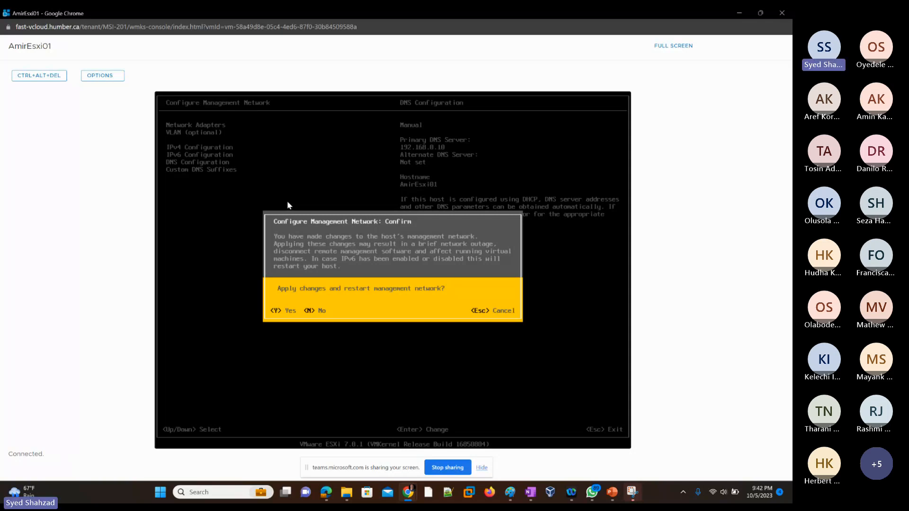
key(y)
key(Escape)
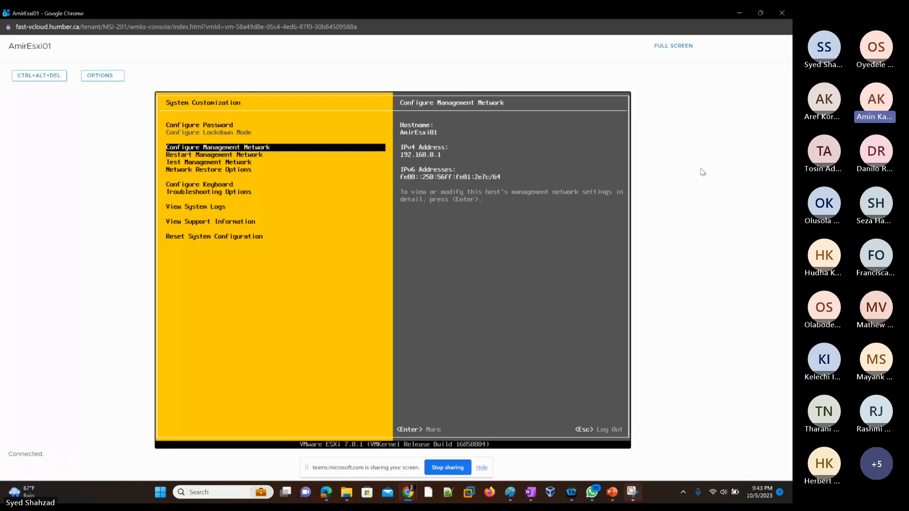
Reopen AmirEsxi01's management network configuration and review its IPv4, DNS and custom DNS suffix settings
key(Down)
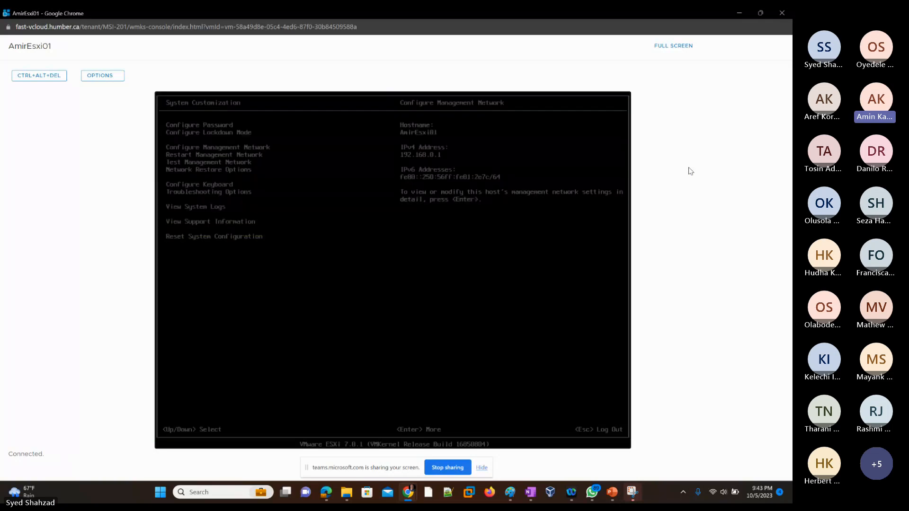
key(Down)
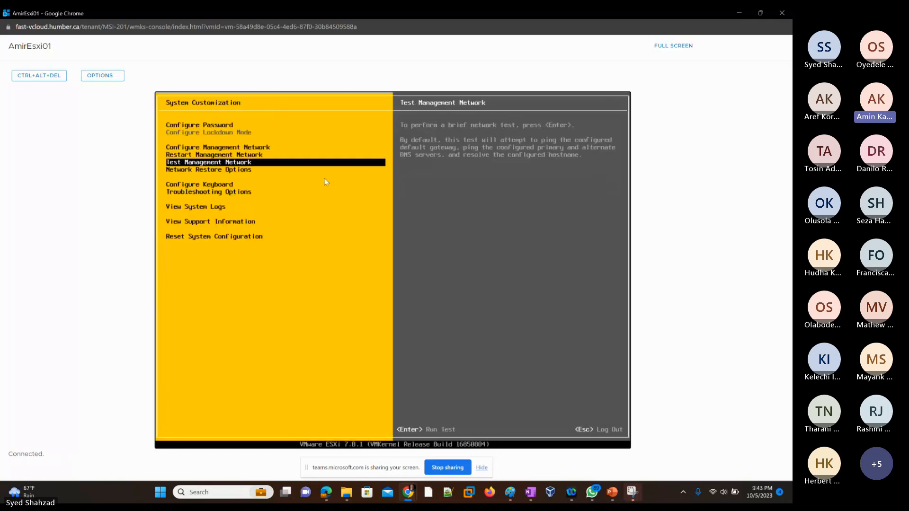
key(Up)
key(Up)
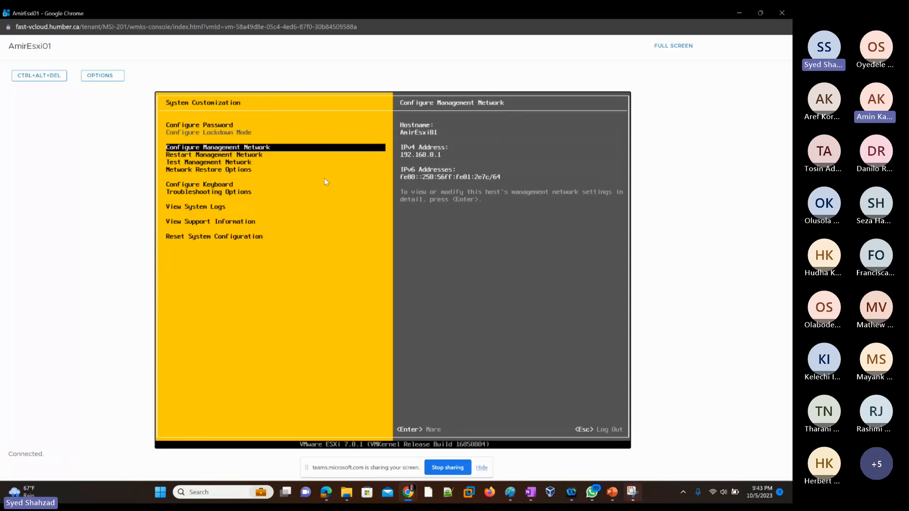
key(Return)
key(Down)
key(Down)
key(Down)
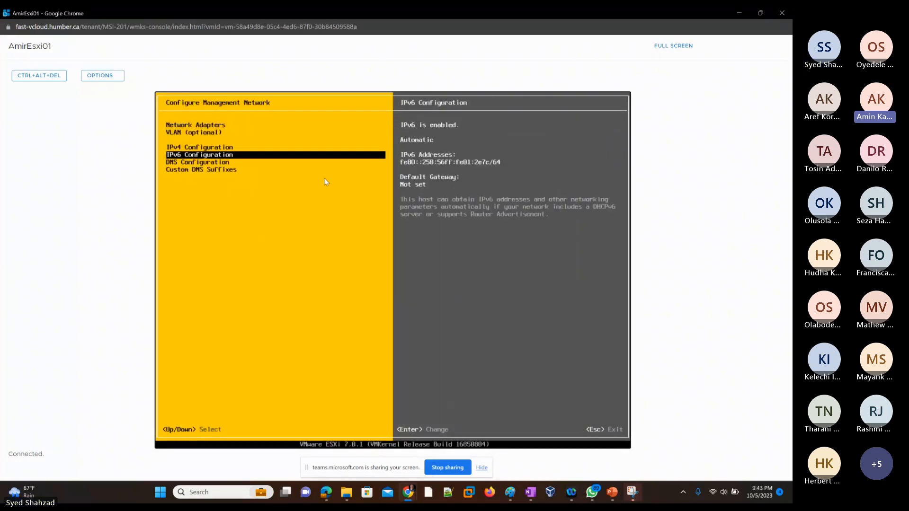
key(Up)
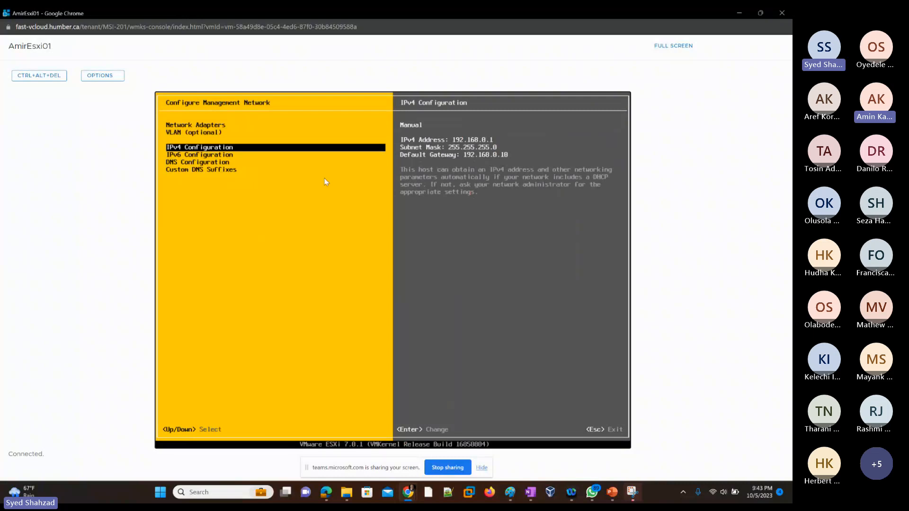
key(Down)
key(Down)
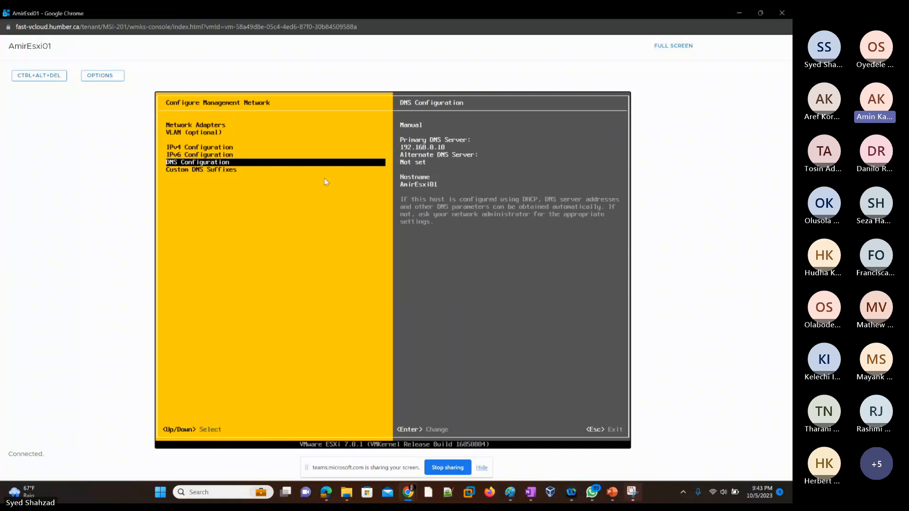
key(Down)
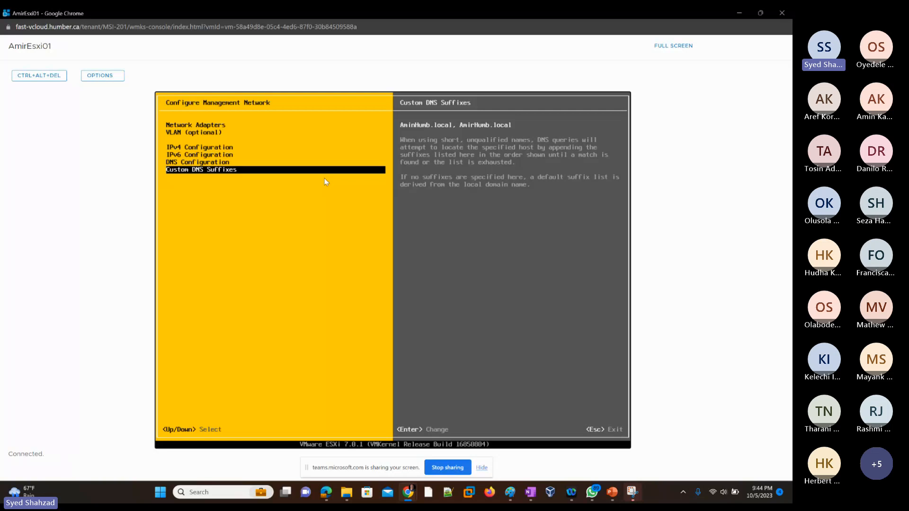
key(Up)
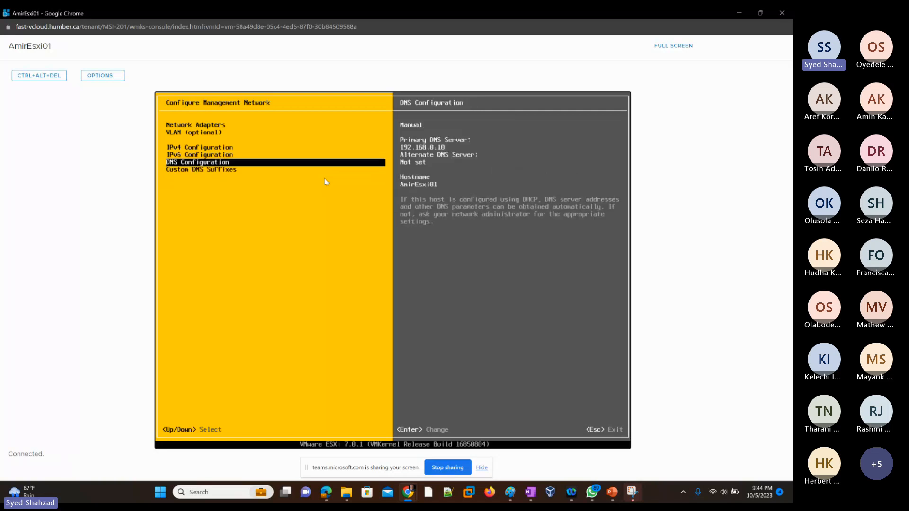
key(Up)
key(Up)
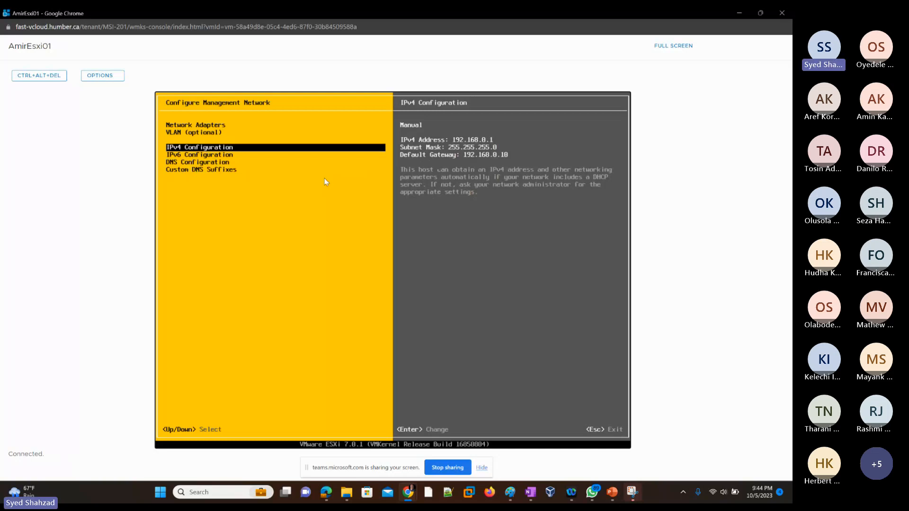
key(Down)
key(Down)
key(Down)
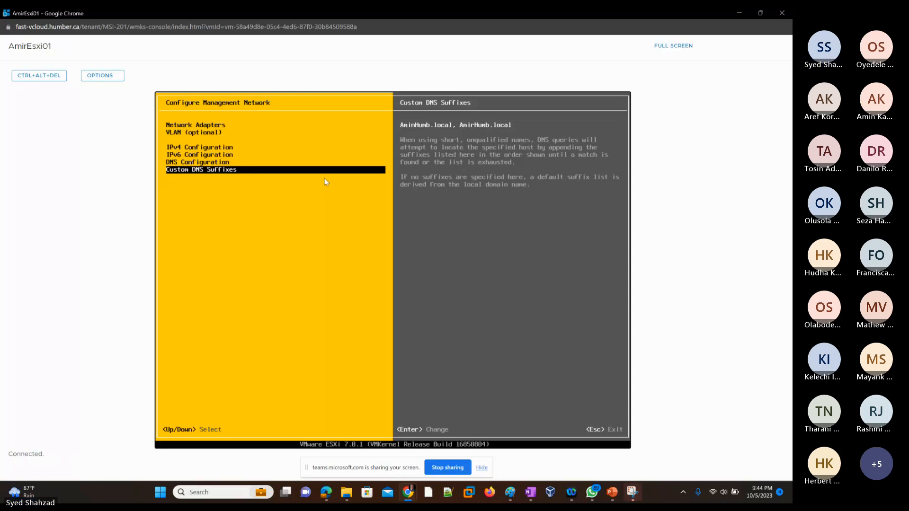
key(Up)
key(Up)
key(Up)
key(Up)
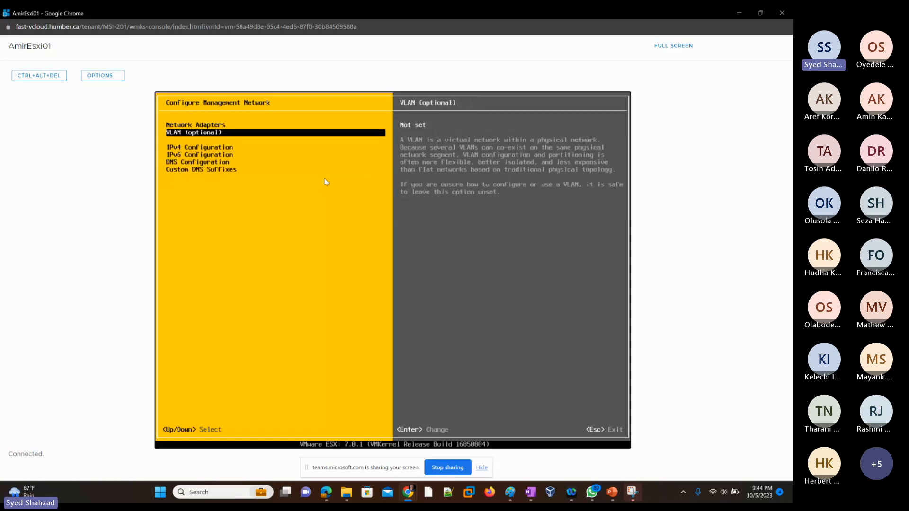
key(Up)
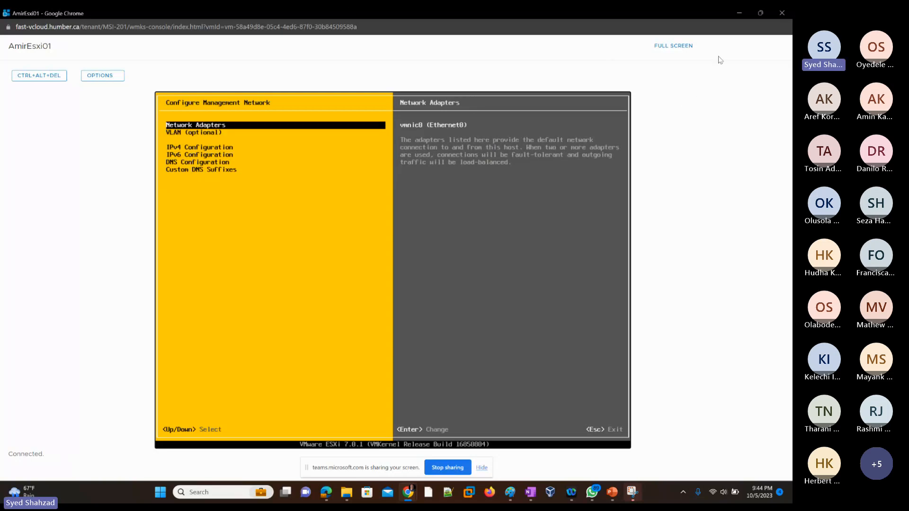
Minimize the console and open the VMware Certified Professional.MSI 201.023.Fall_2023 course in the Humber learning portal
click(738, 15)
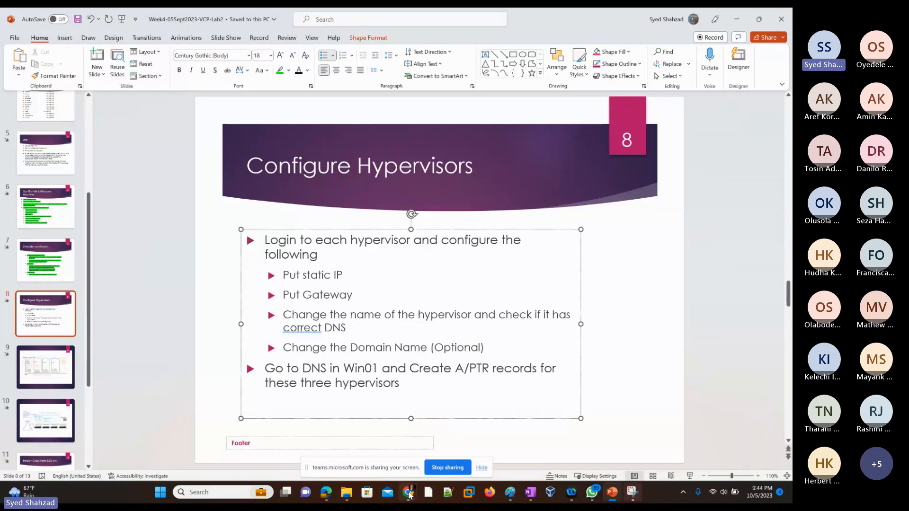
click(409, 494)
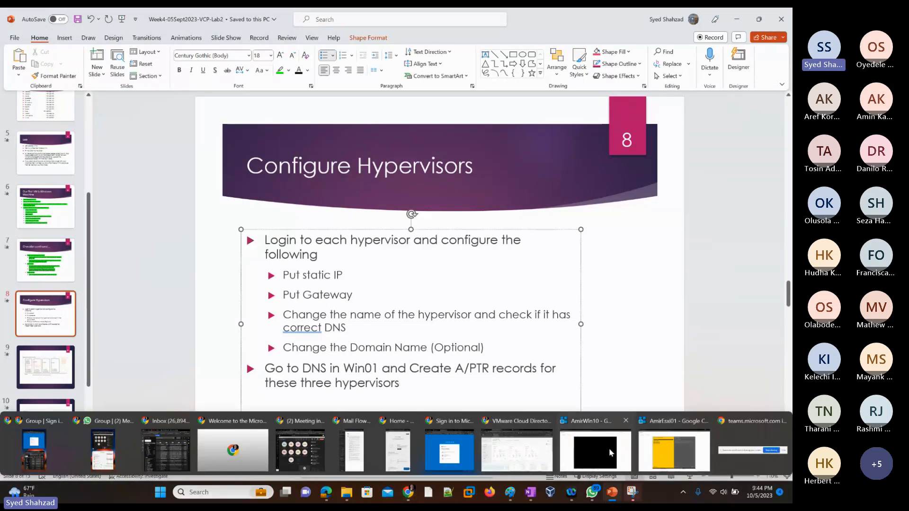
mouse_move(617, 453)
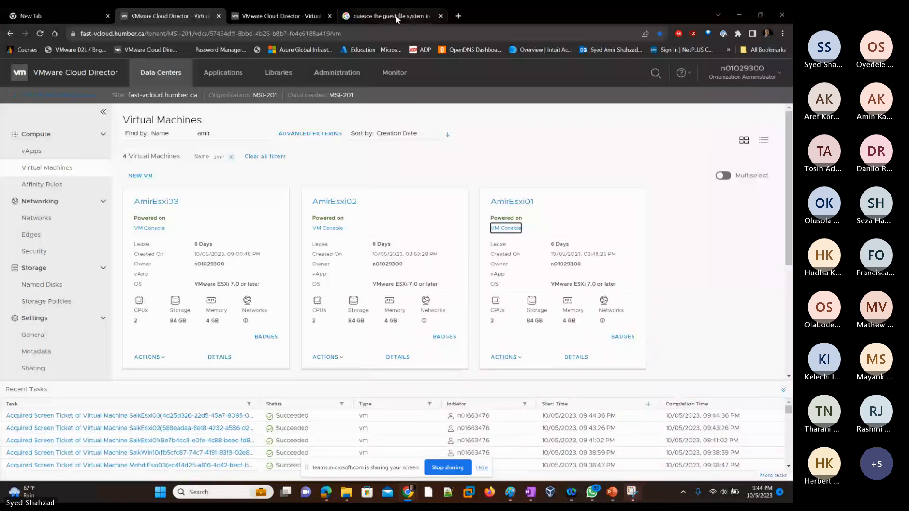
click(413, 17)
click(9, 53)
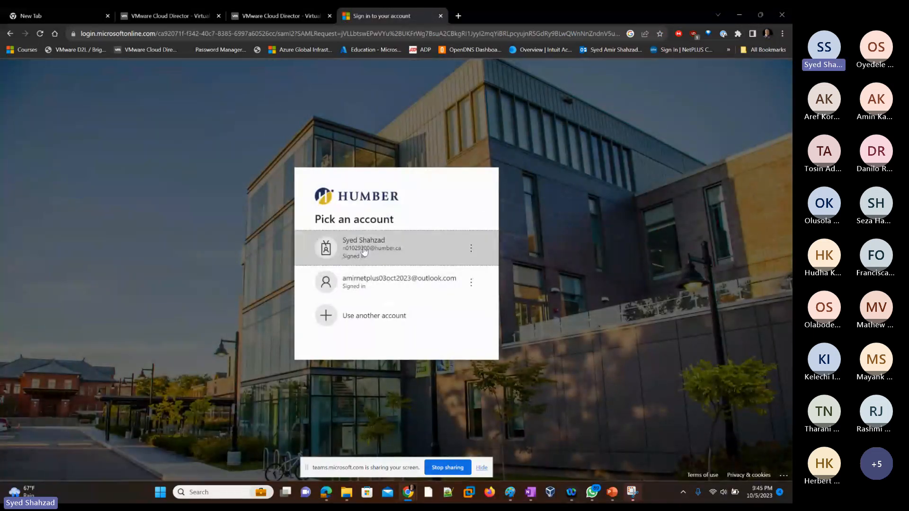
click(364, 251)
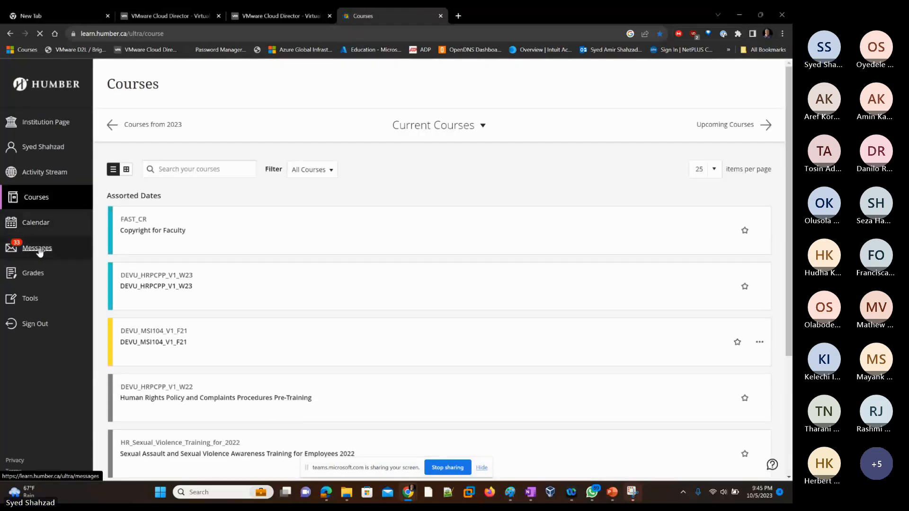
scroll(180, 269, down, 5)
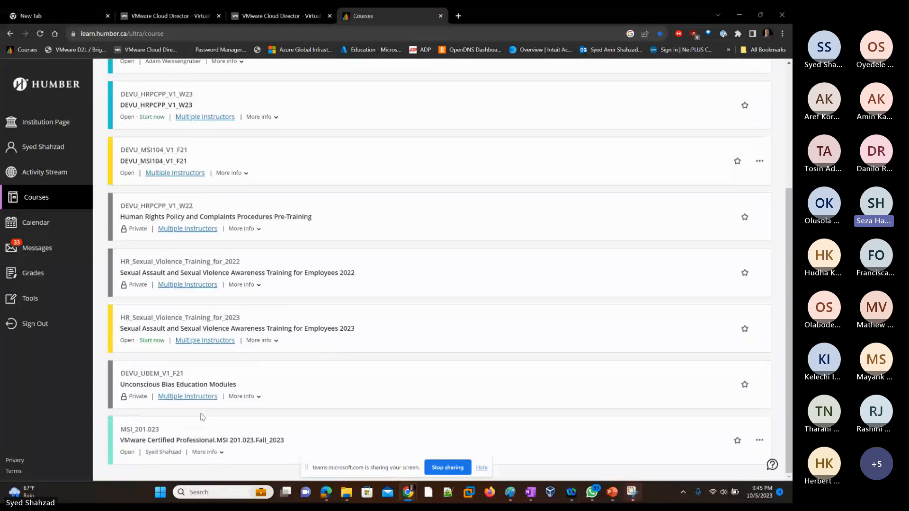
click(219, 440)
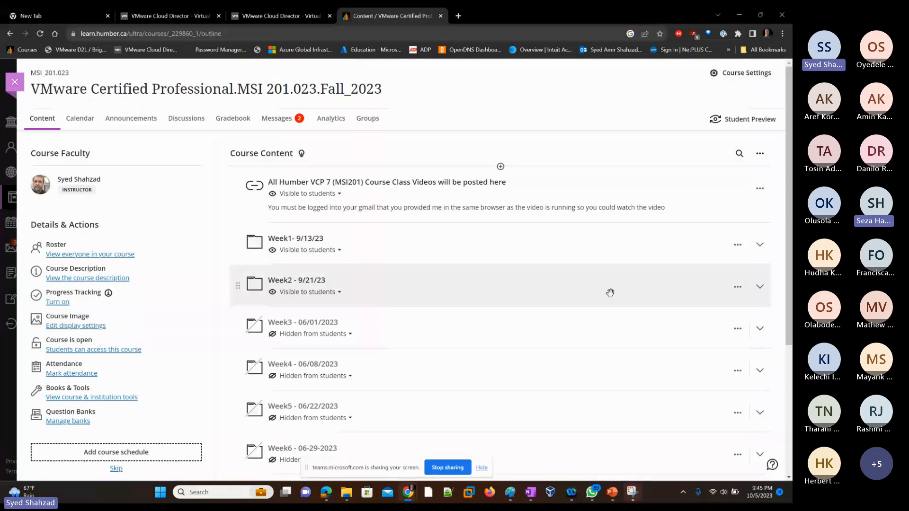
scroll(539, 284, down, 1)
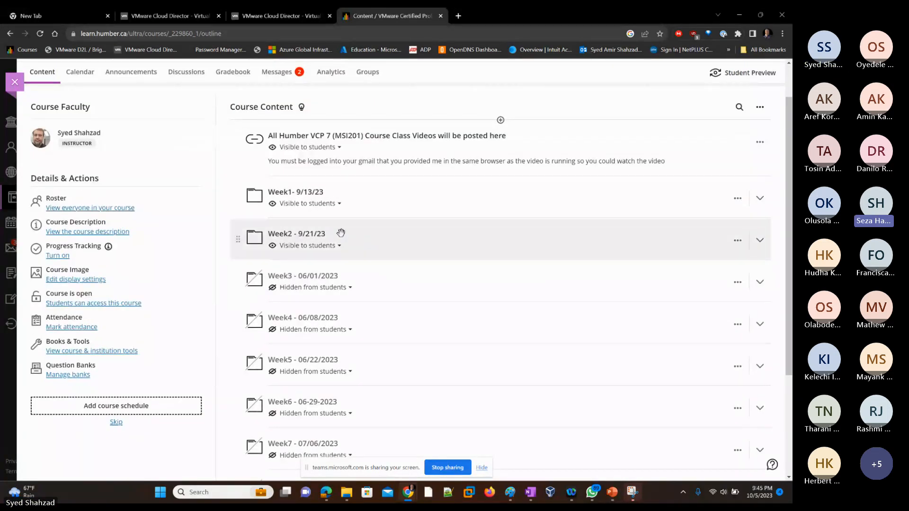
scroll(357, 231, up, 1)
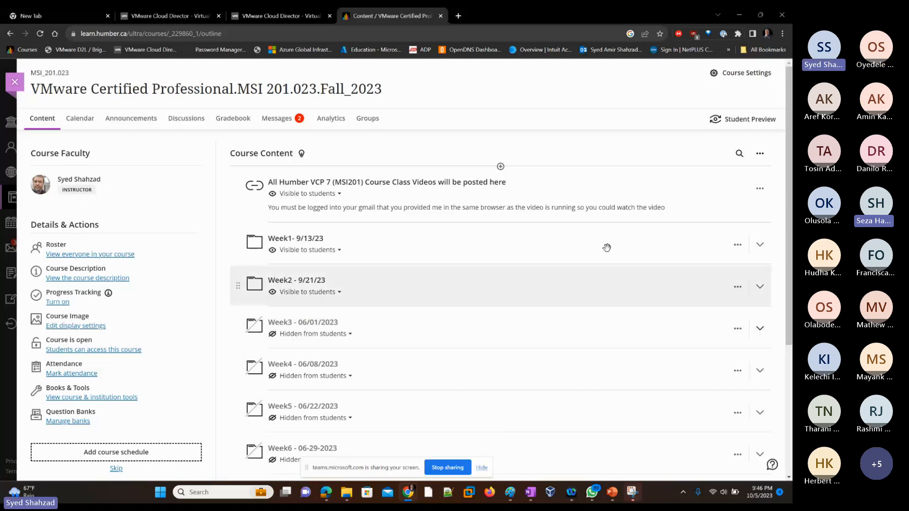
Switch to the lab presentation, view the screenshot slides 12 and 13, and minimize it
click(613, 492)
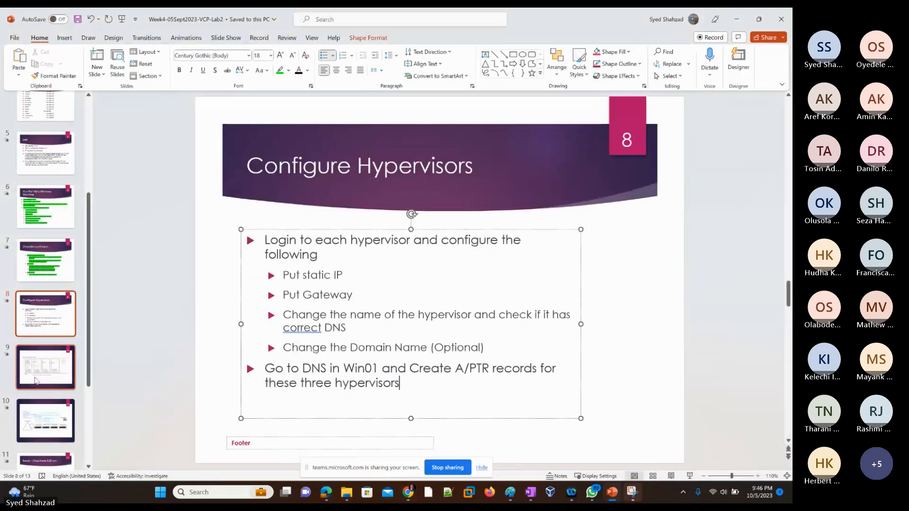
scroll(37, 386, down, 2)
scroll(37, 386, down, 3)
click(38, 385)
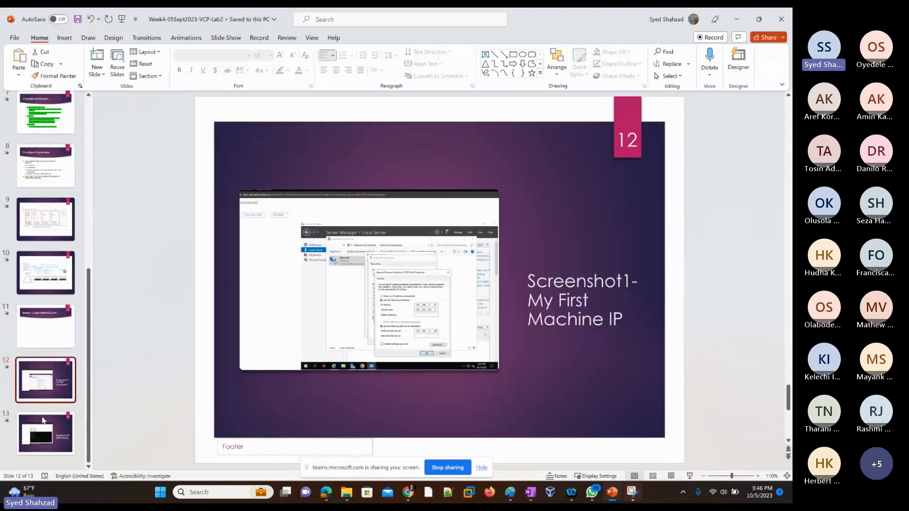
click(40, 438)
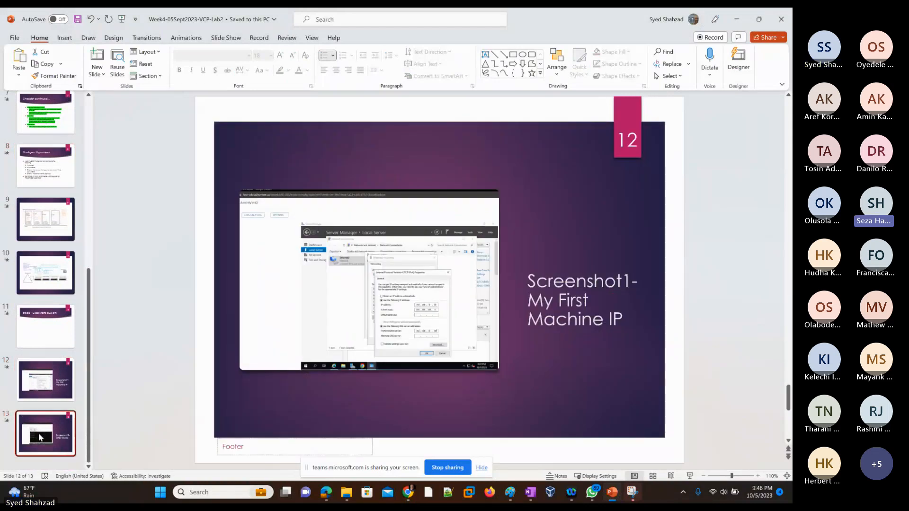
click(40, 390)
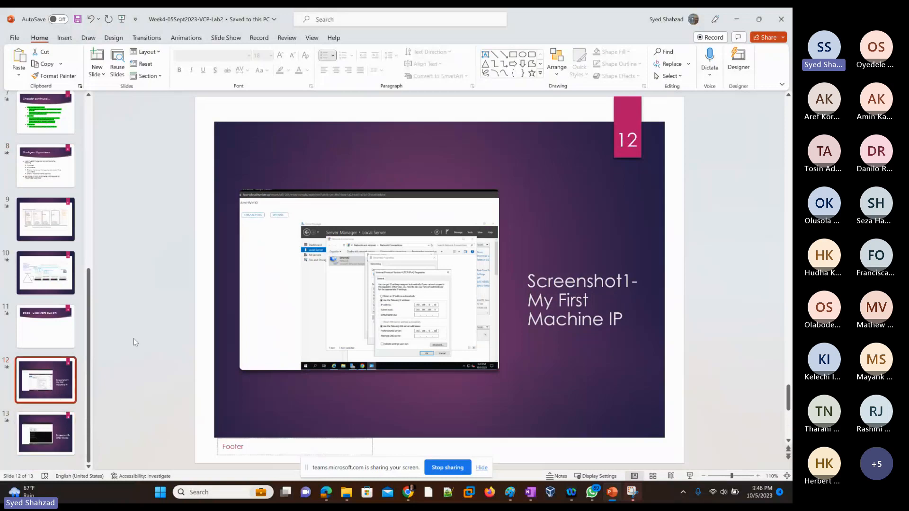
click(737, 20)
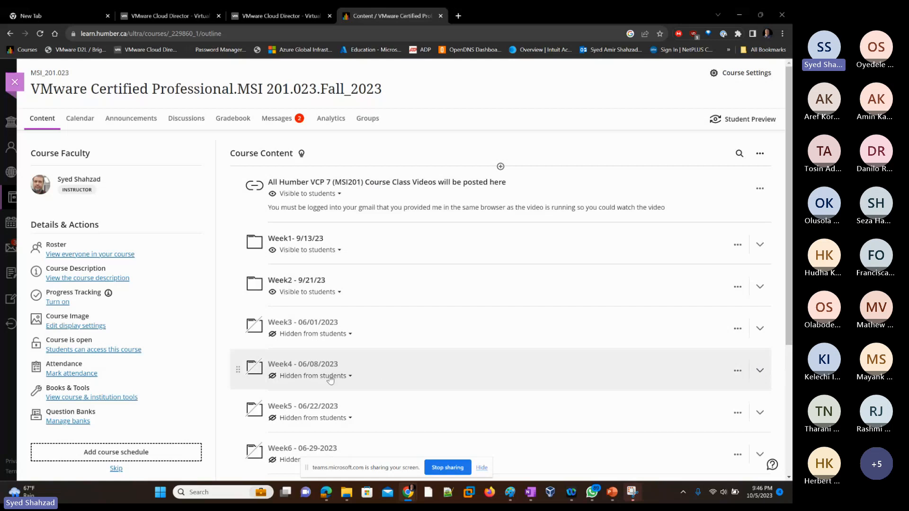
Expand the Week4 folder and rename it to "Week4 - 10/05/2023"
click(305, 368)
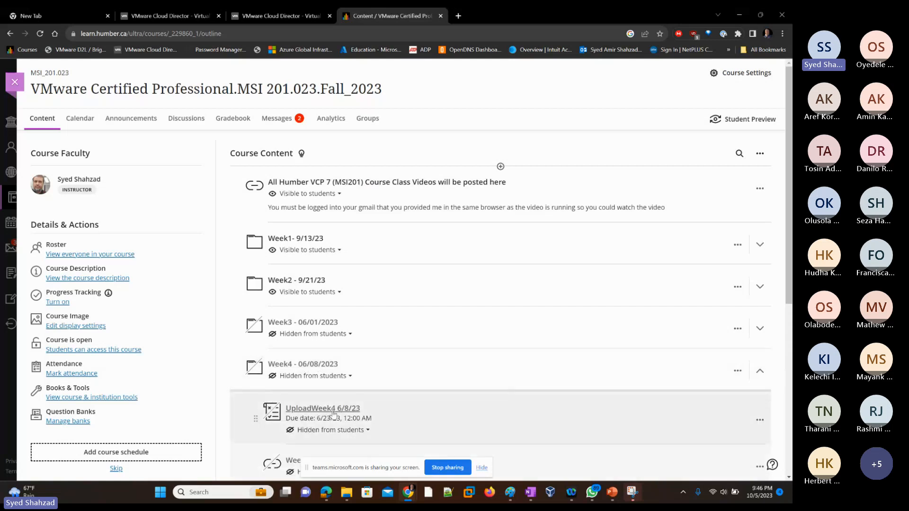
click(738, 370)
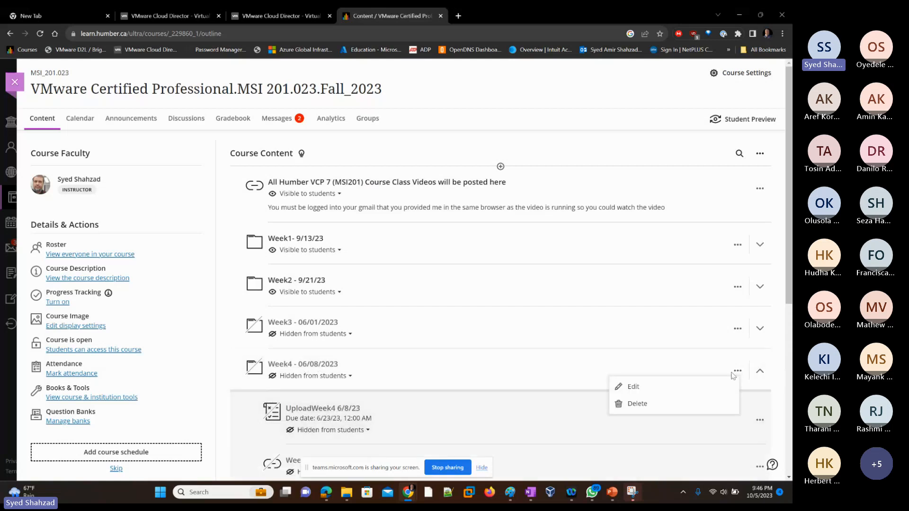
click(654, 388)
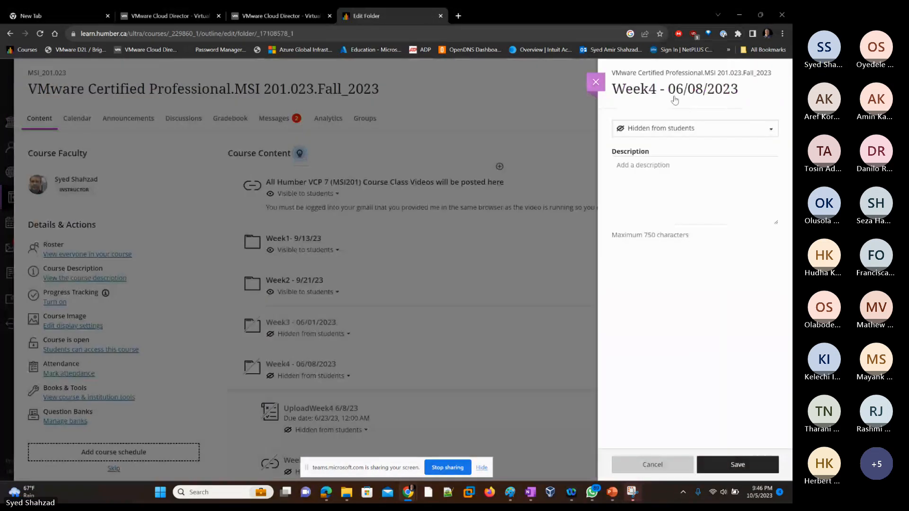
click(682, 90)
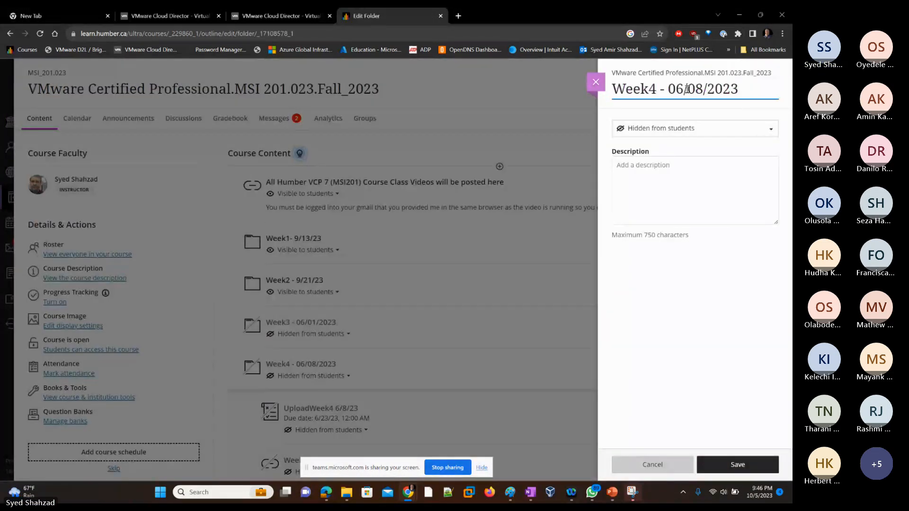
key(Left)
key(Left)
key(Right)
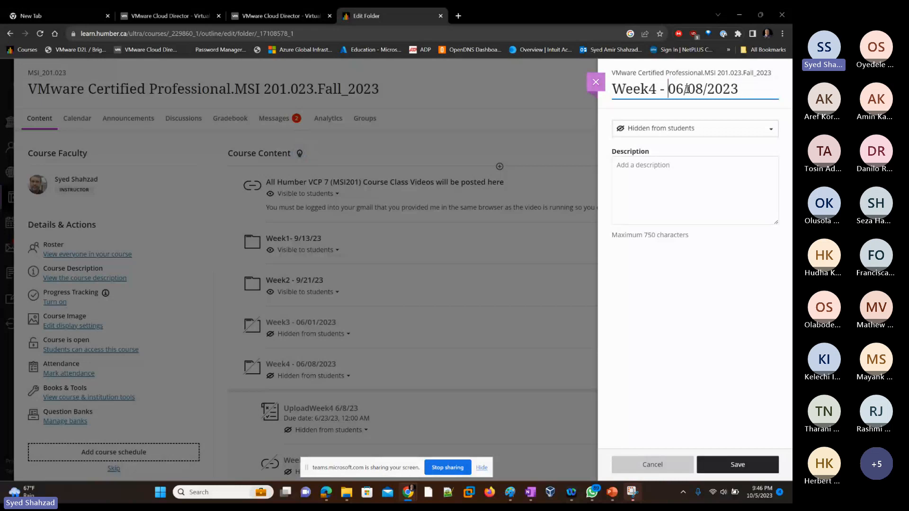
drag(669, 89, 686, 89)
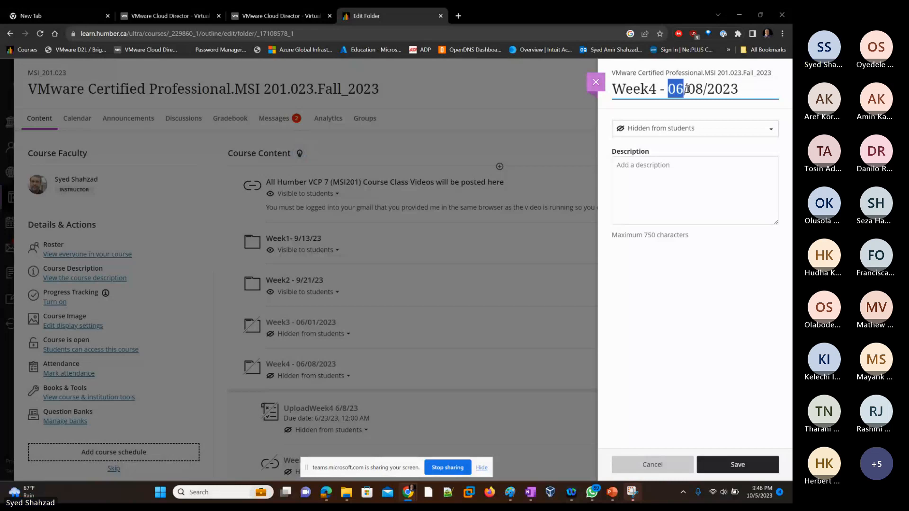
text(10)
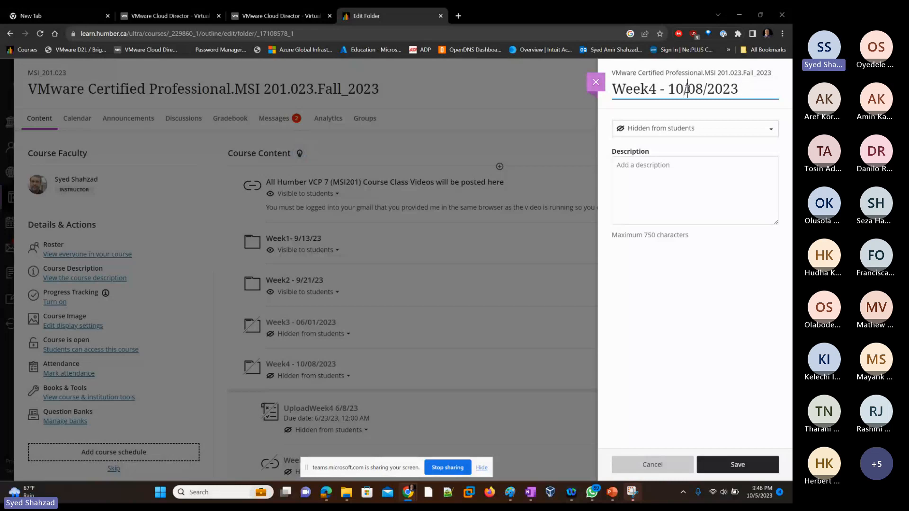
key(Right)
key(Right)
key(shift+Right)
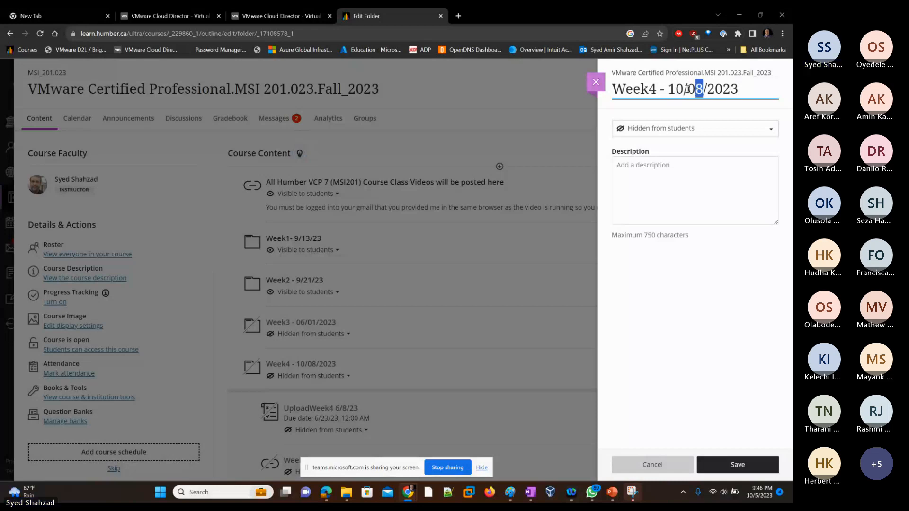
text(5)
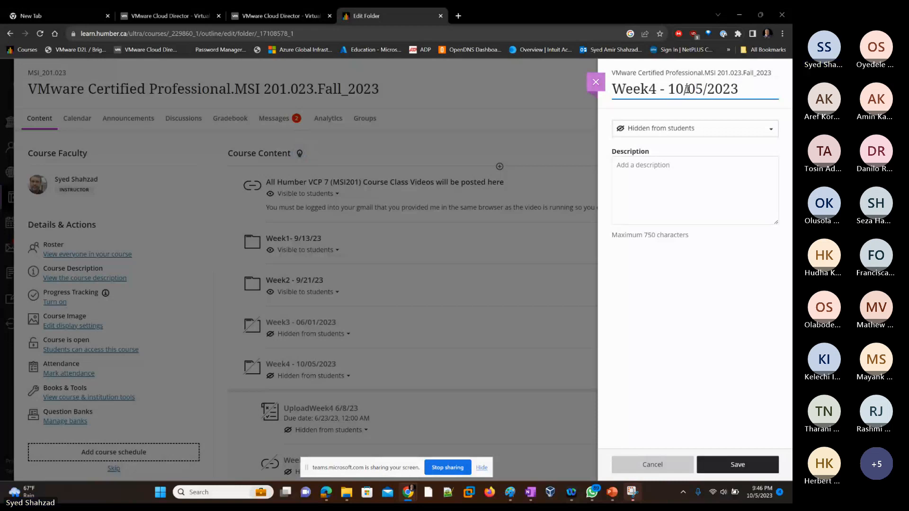
Make the Week4 folder visible to students and save the folder settings
click(652, 132)
click(653, 146)
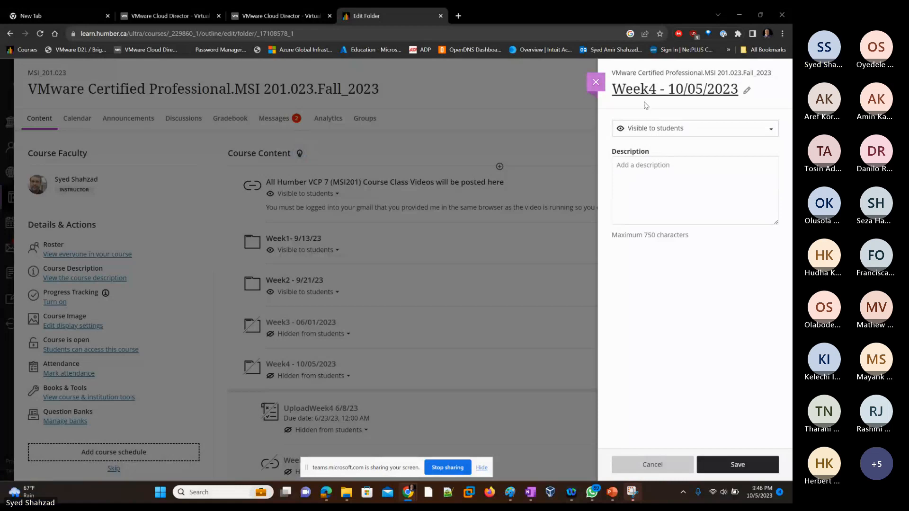
click(738, 462)
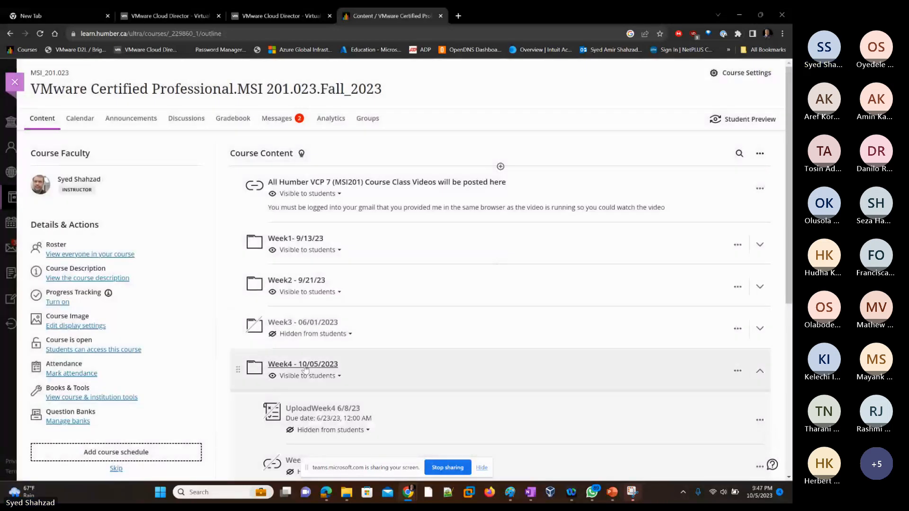
Create a new assignment inside the Week4 folder
click(500, 390)
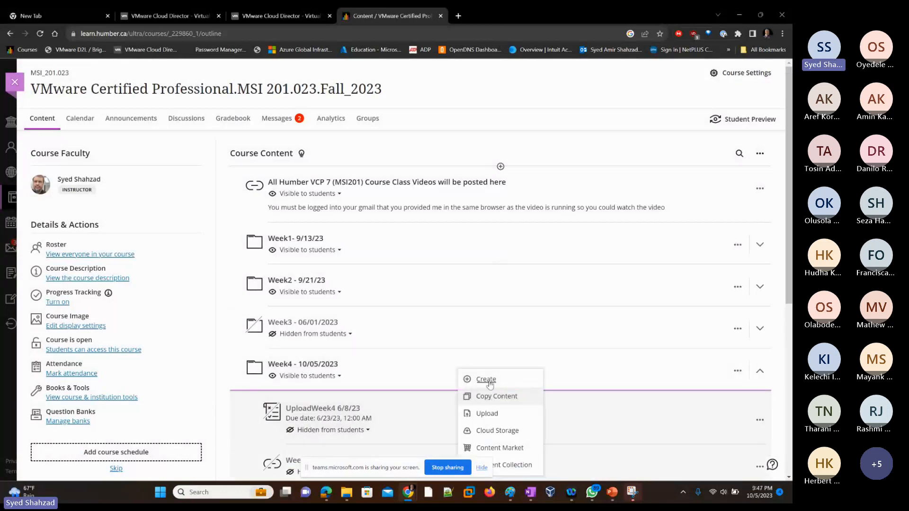
click(488, 382)
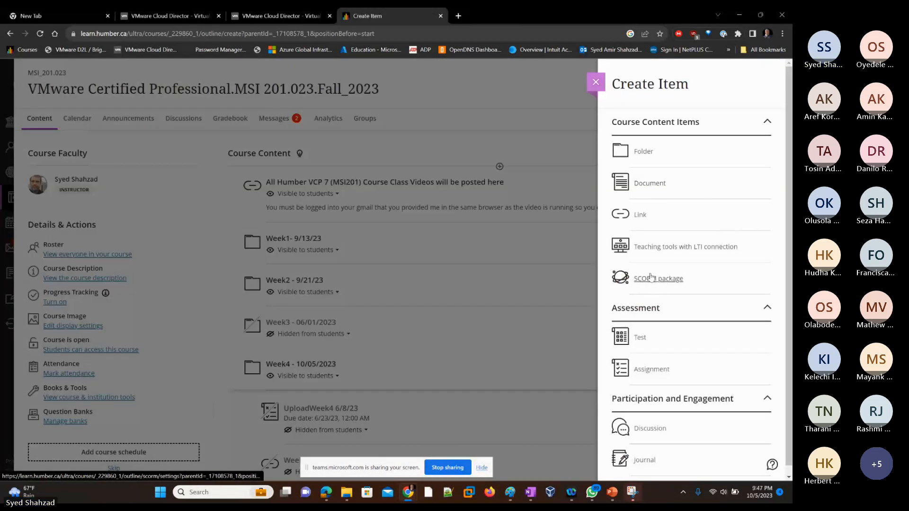
click(652, 369)
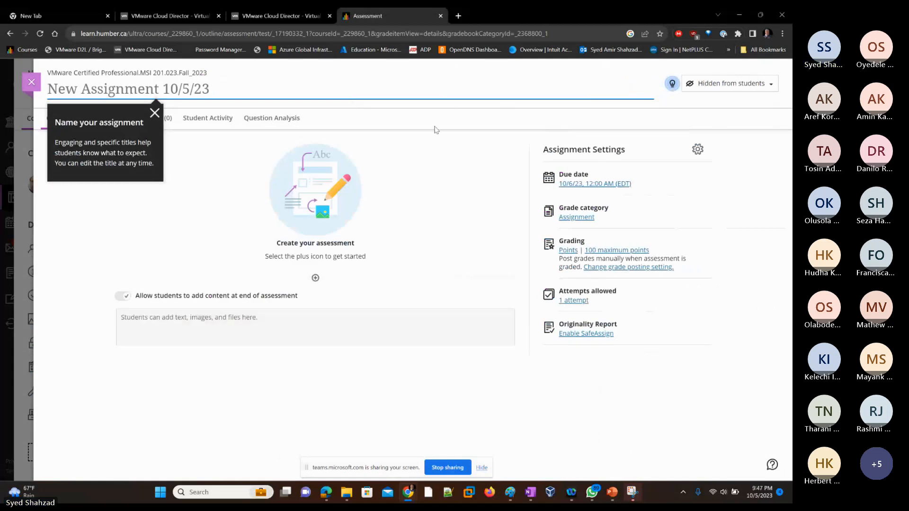
Set the assignment's due date to October 20, 2023
click(581, 185)
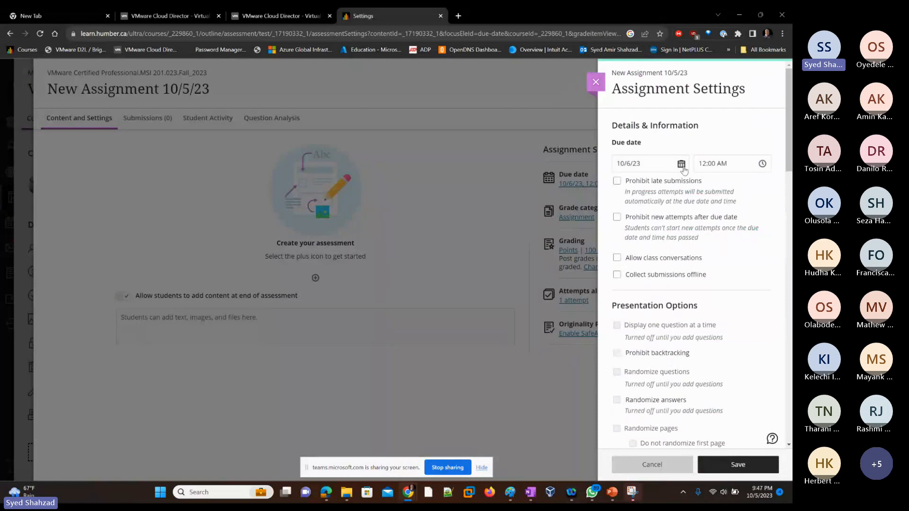
click(681, 164)
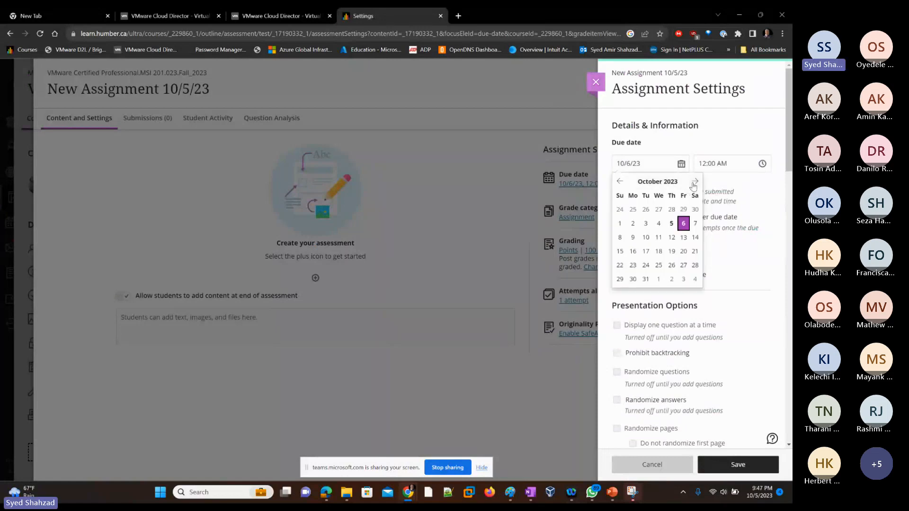
click(683, 252)
Set attempts allowed to 6 and maximum points to 6, then save the assignment settings
scroll(758, 282, down, 6)
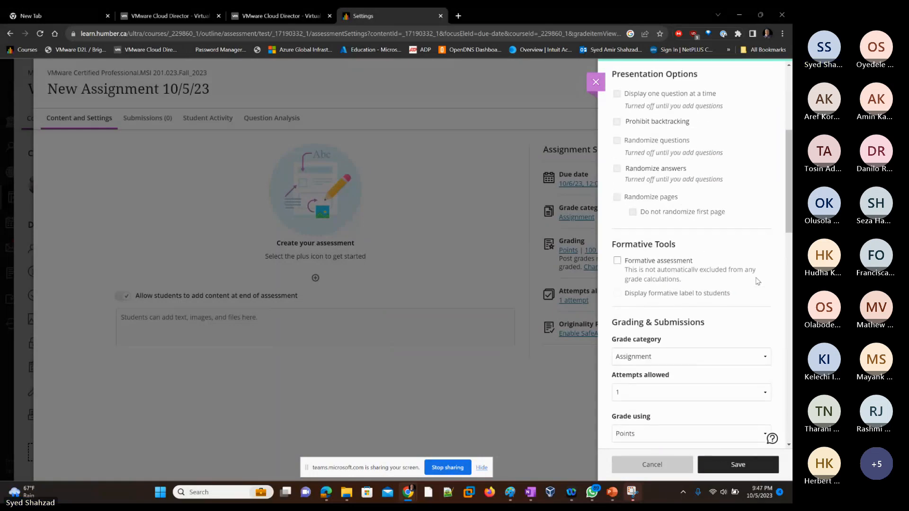
click(660, 208)
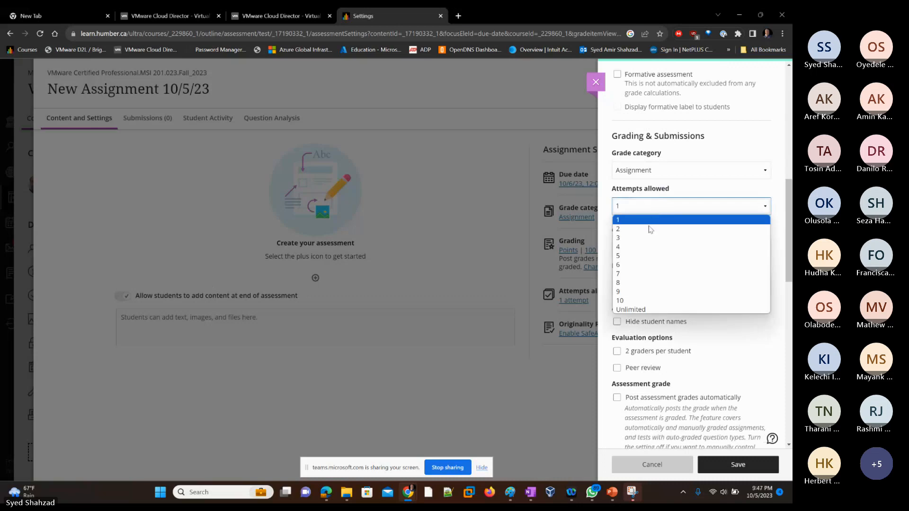
click(645, 268)
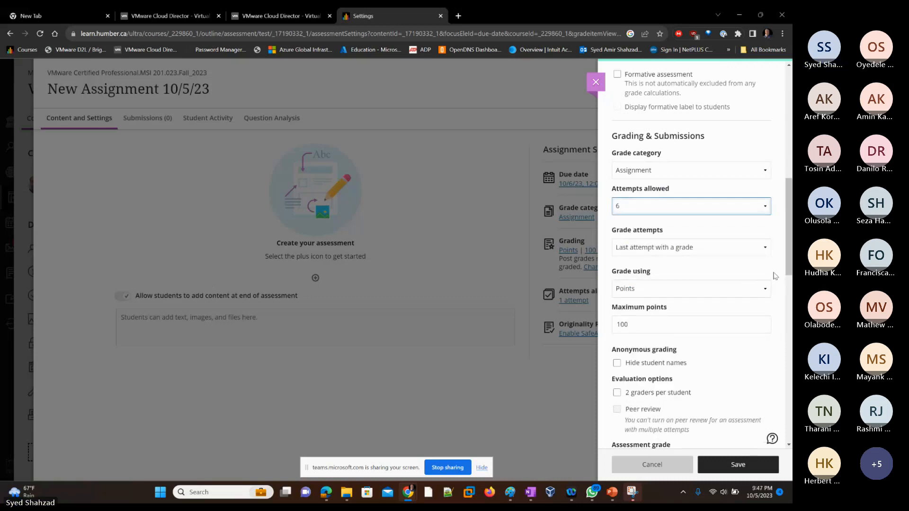
click(774, 274)
scroll(775, 275, down, 2)
click(649, 235)
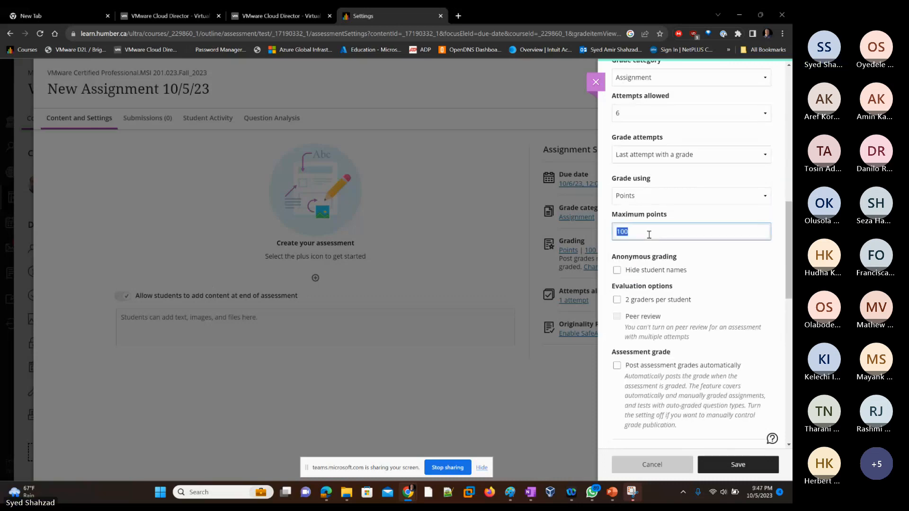
text(6)
click(771, 298)
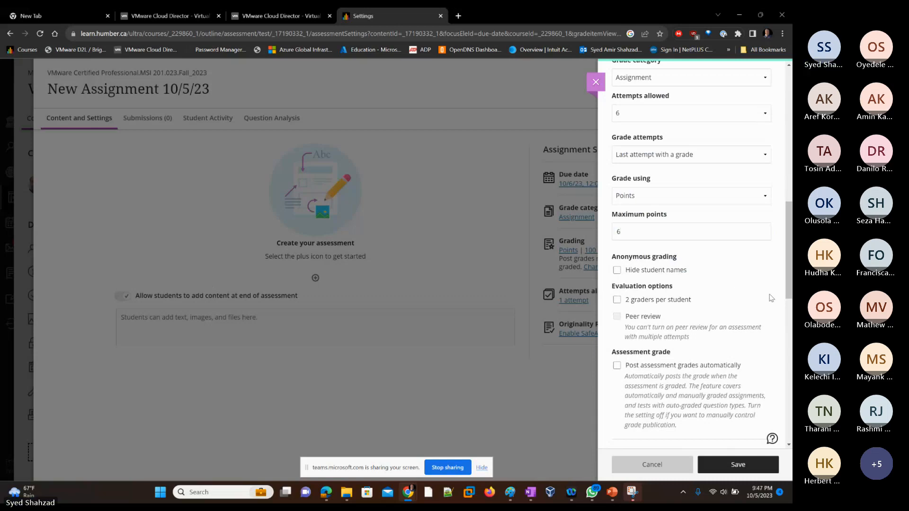
scroll(772, 299, down, 4)
scroll(771, 297, down, 8)
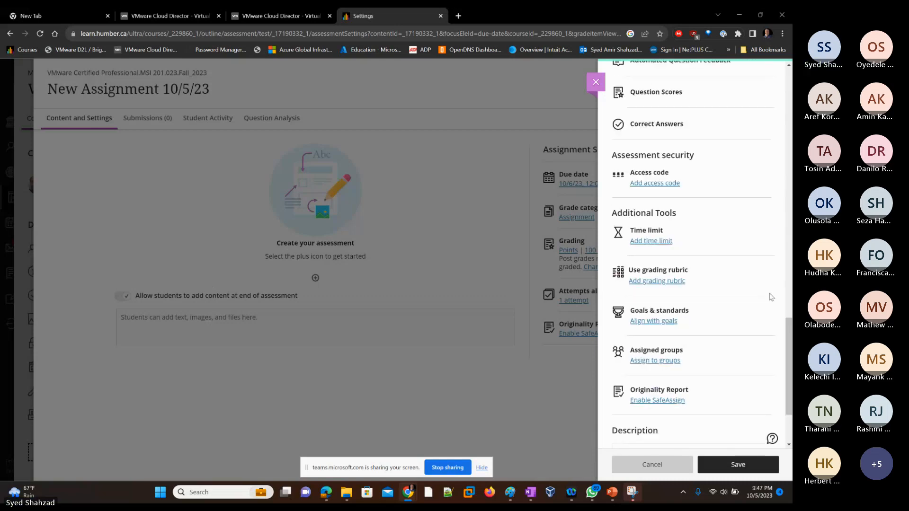
click(728, 466)
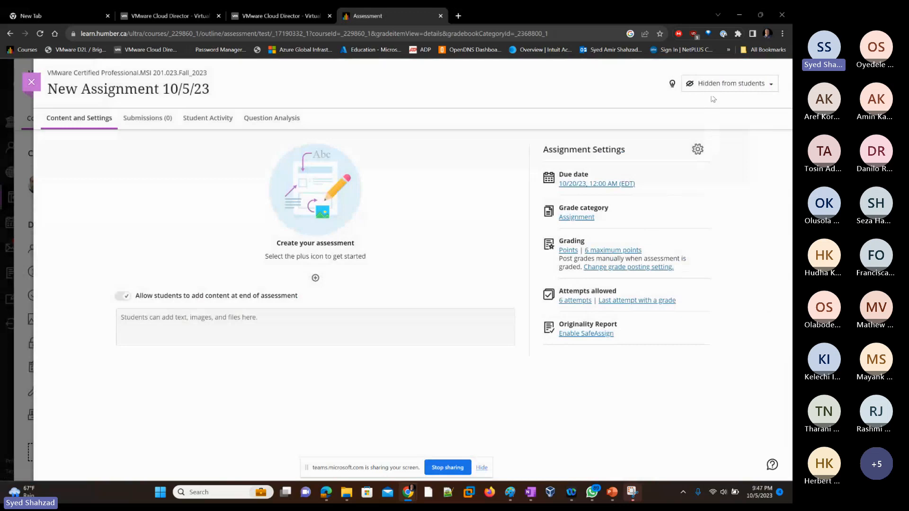
Make the assignment visible to students, rename it "UploadWeek4- 10/5/23", and close it
click(713, 86)
click(710, 98)
click(150, 89)
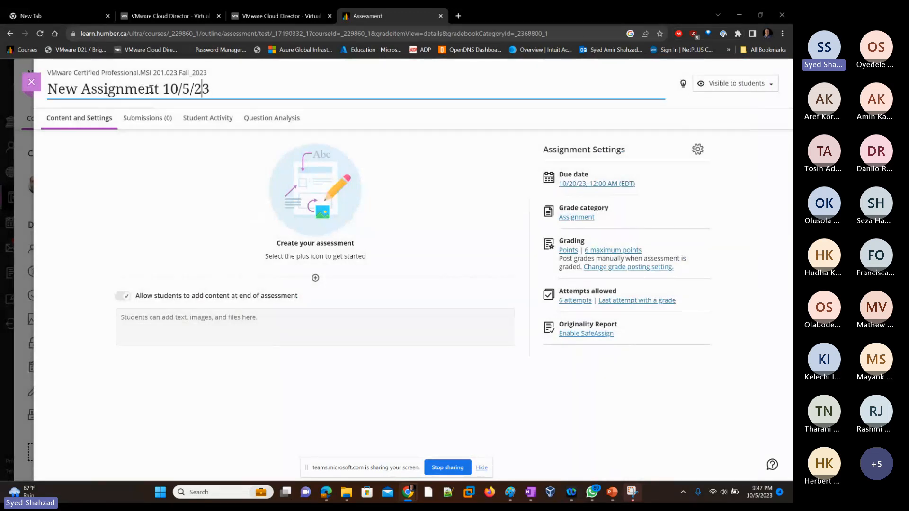
key(shift+Right)
key(shift+Right)
key(shift+Right)
key(shift+Right)
key(shift+Right)
key(shift+Right)
key(shift+Right)
key(shift+Right)
key(shift+Right)
key(shift+Right)
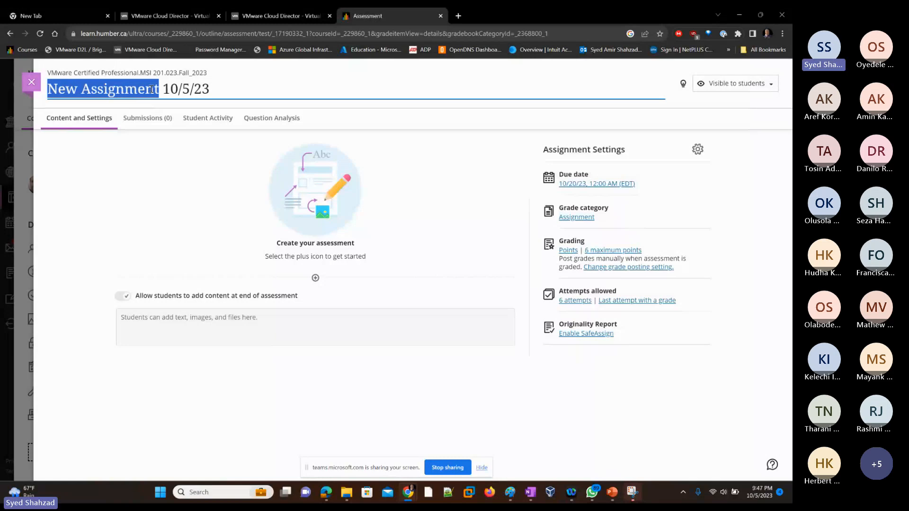
text(UploadWee)
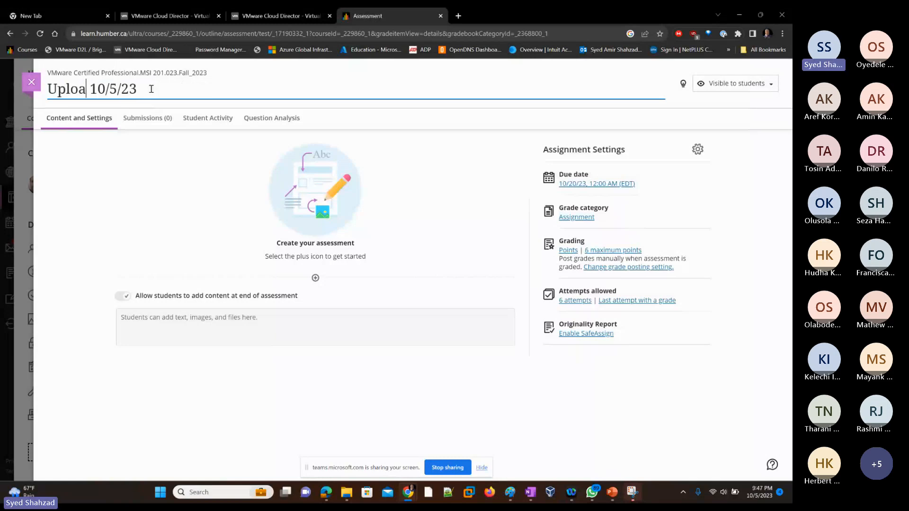
text(k4)
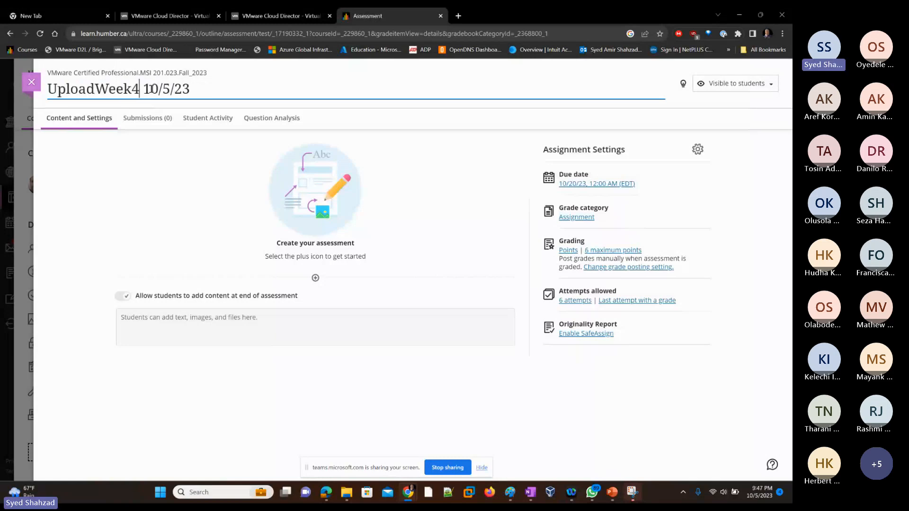
text(-)
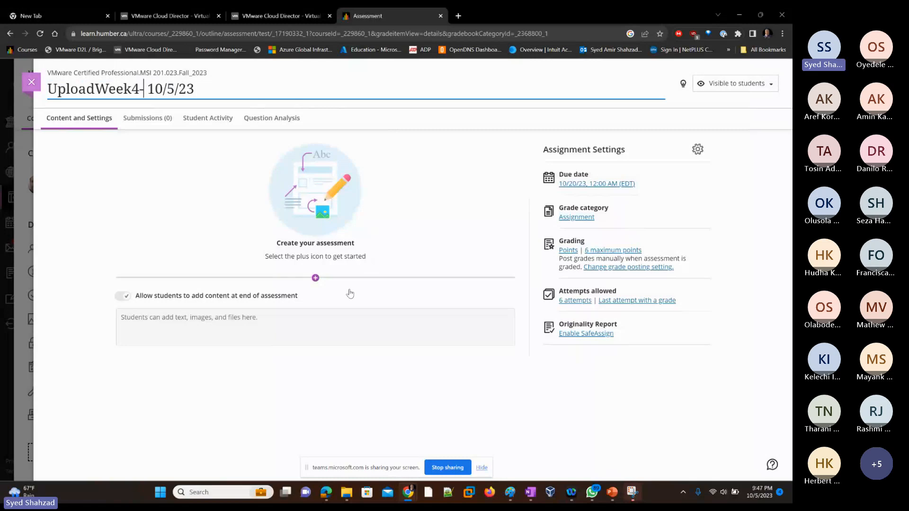
click(319, 370)
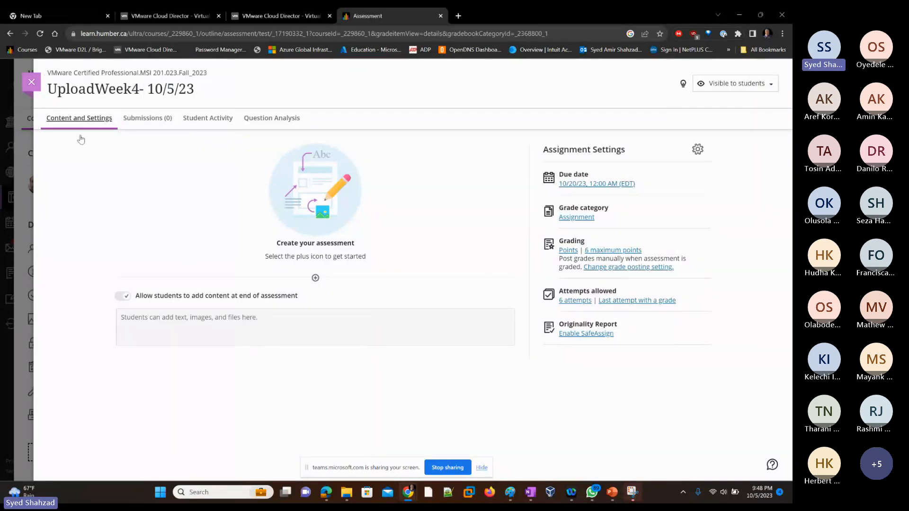
click(31, 83)
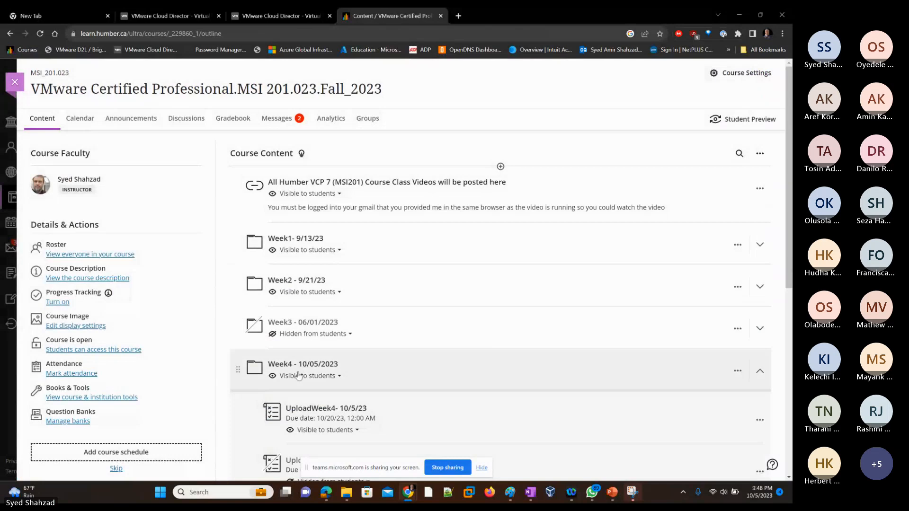
Start uploading a file just below the new assignment in the Week4 folder
scroll(331, 372, down, 2)
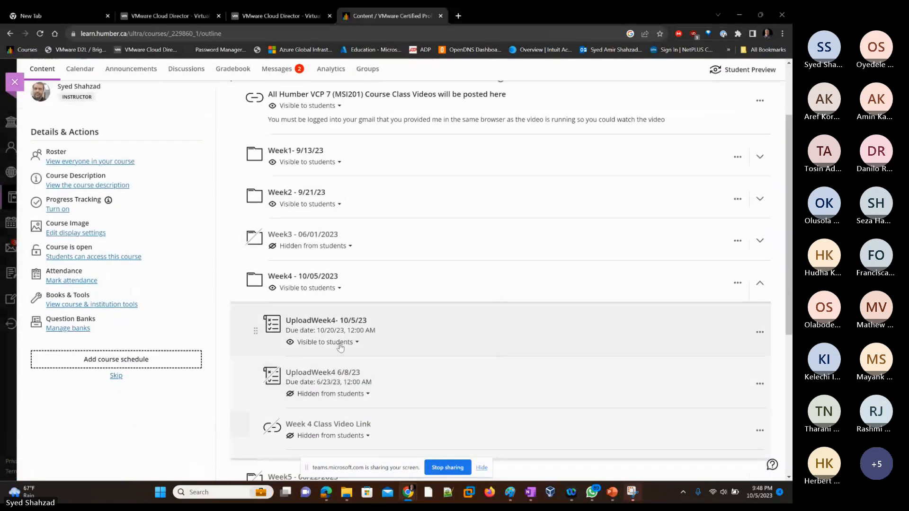
click(500, 357)
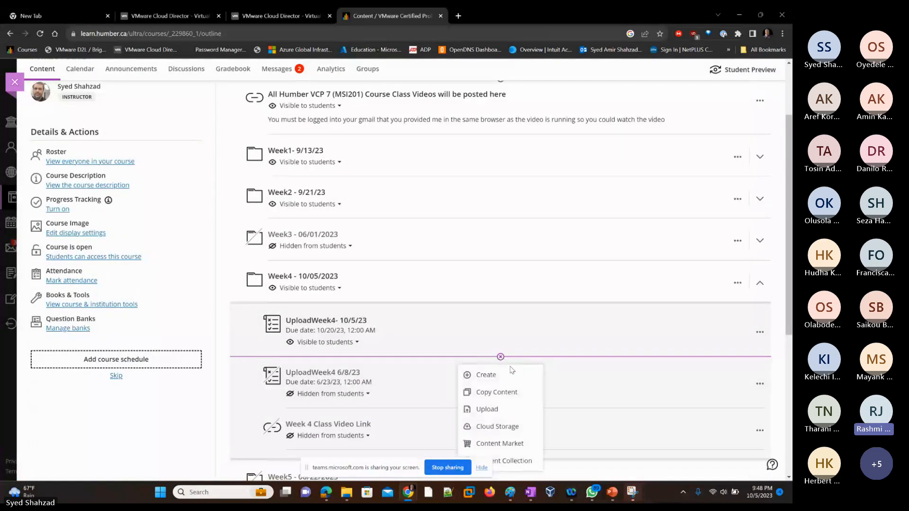
click(487, 409)
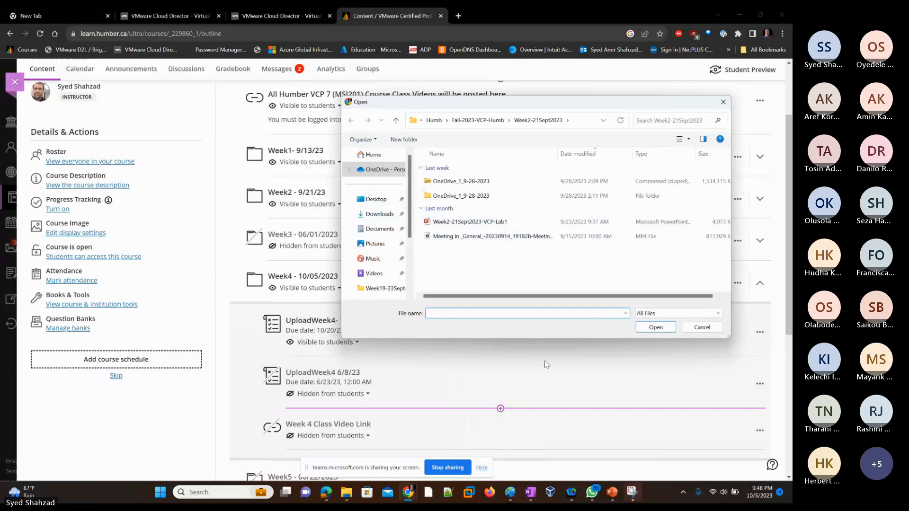
Switch to the lab presentation to view slide 12 and minimize it
click(611, 493)
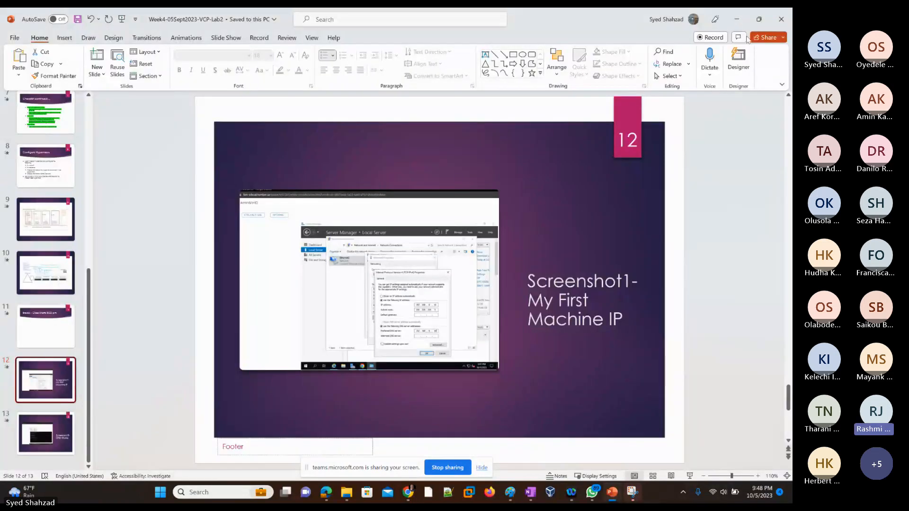
click(782, 19)
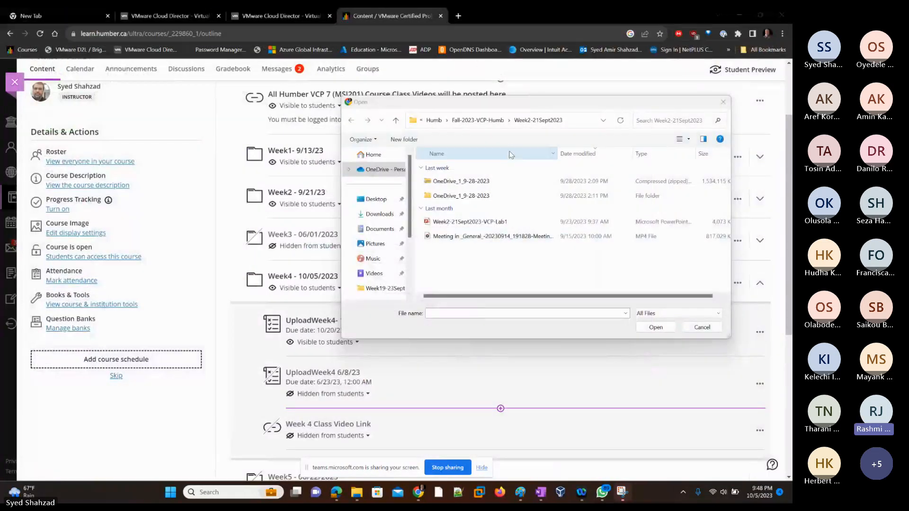
Upload the presentation Week4-05Sept2023-VCP-Lab2 from the Week4-05Oct2023 folder into the course's Week4 folder
click(468, 122)
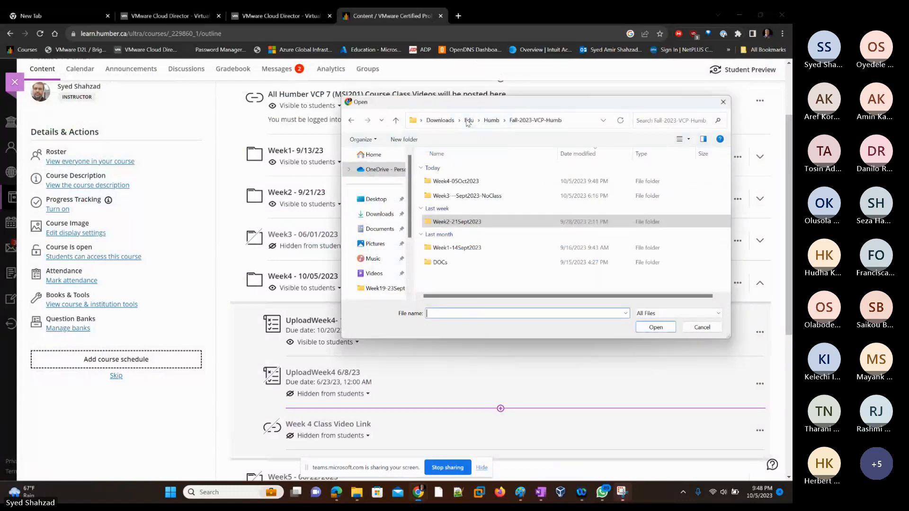
double_click(448, 182)
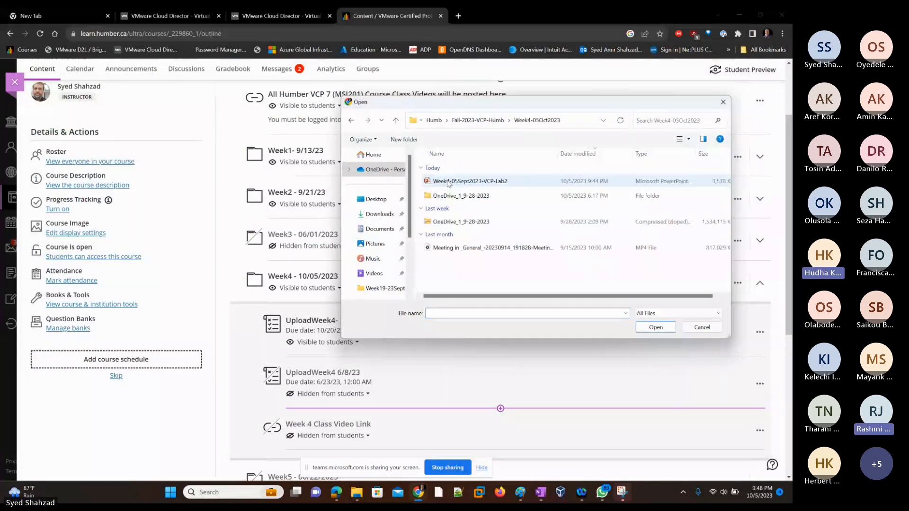
double_click(453, 181)
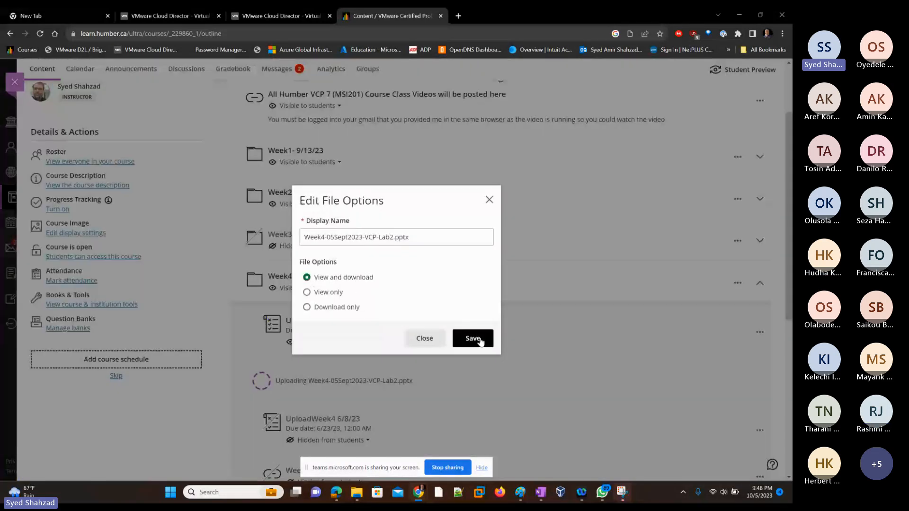
click(472, 339)
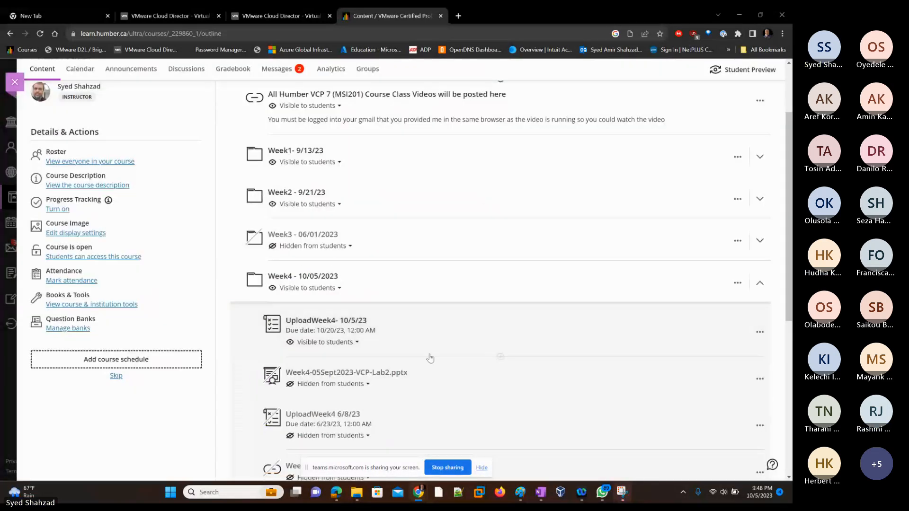
click(368, 385)
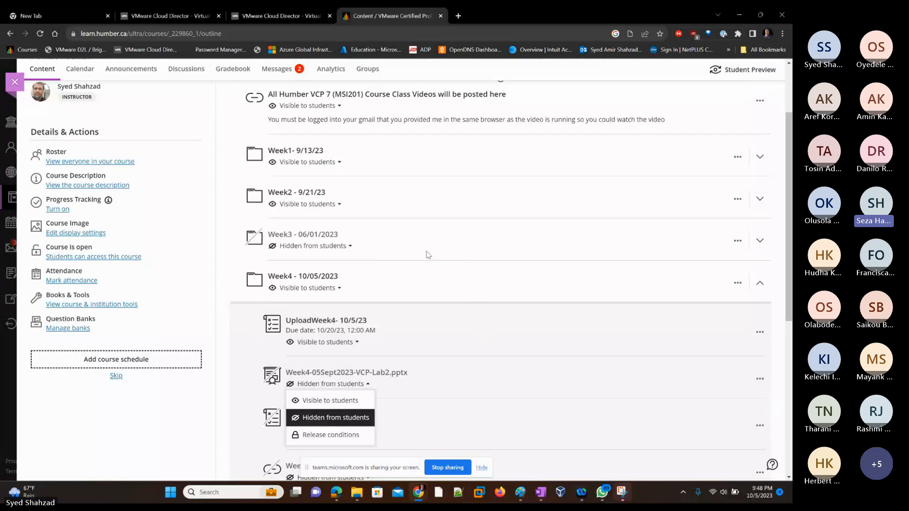
click(545, 67)
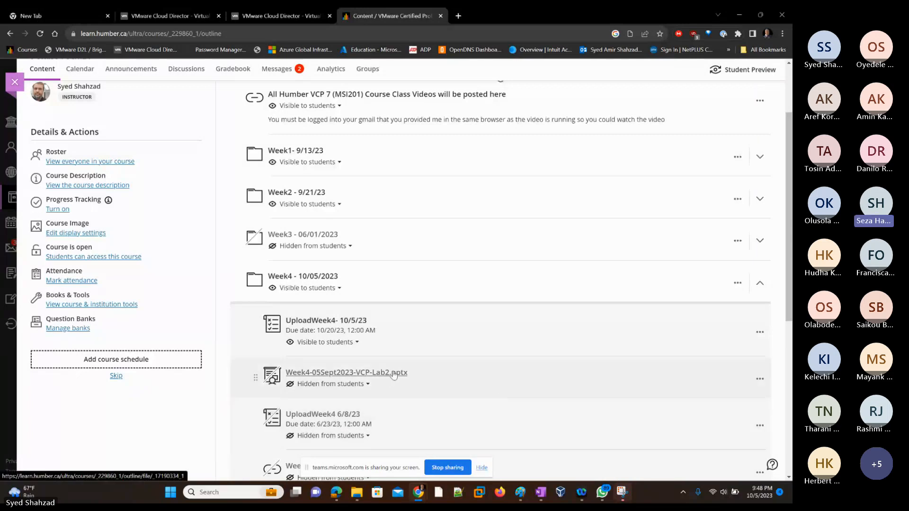
Start another upload below the new assignment and rename the presentation file to Week4-05Oct2023-VCP-Lab2 in the file dialog
scroll(390, 375, down, 2)
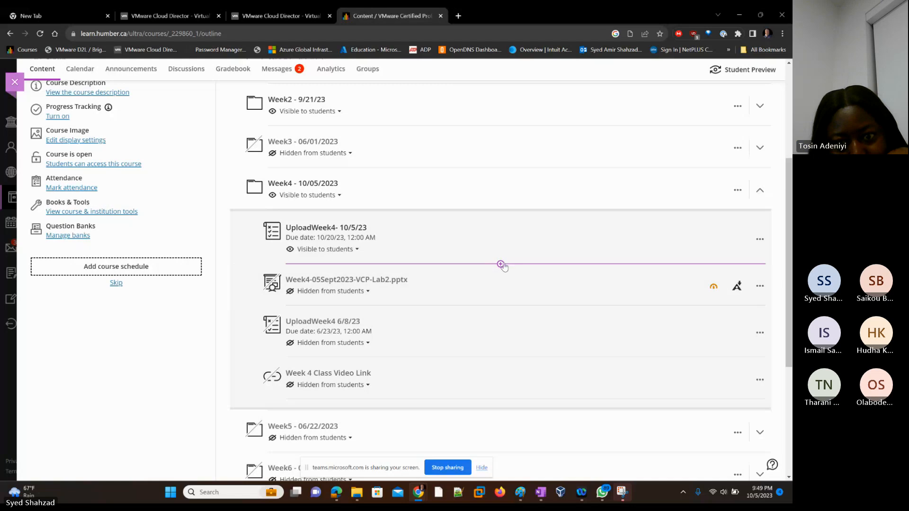
click(501, 264)
click(491, 317)
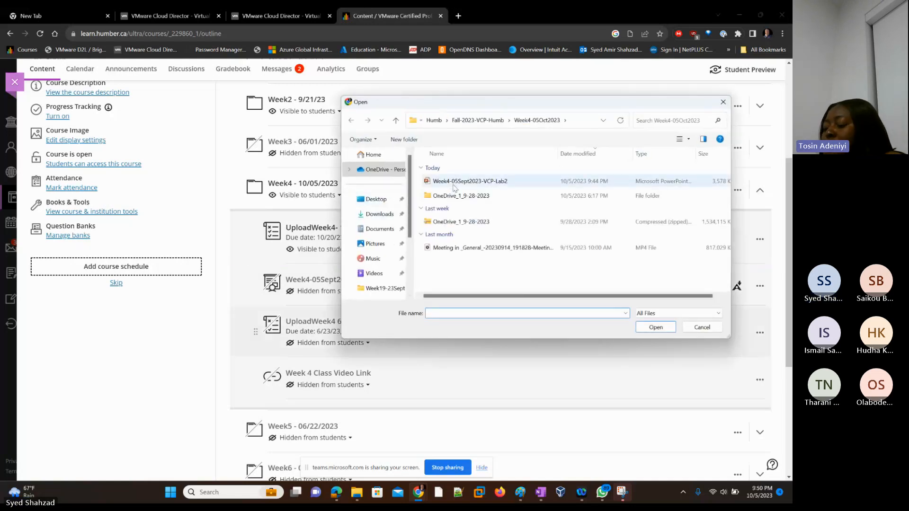
click(463, 184)
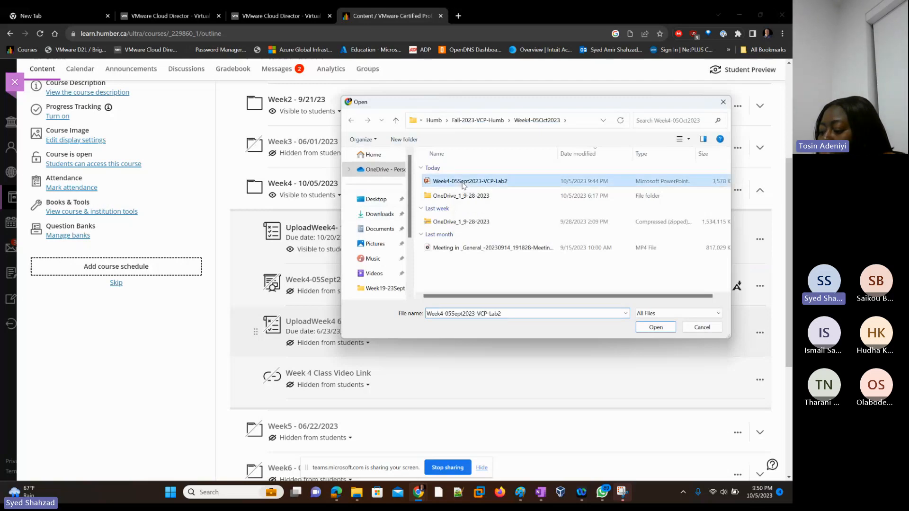
click(463, 183)
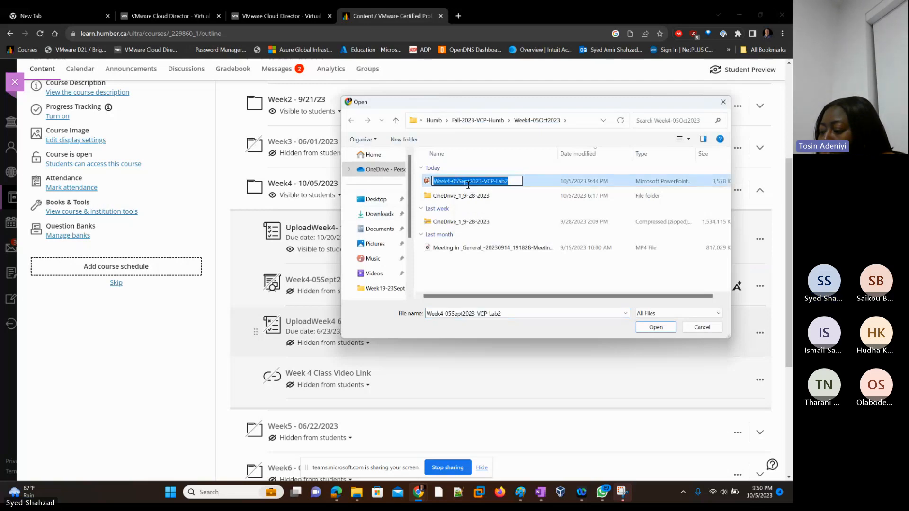
key(Left)
key(Right)
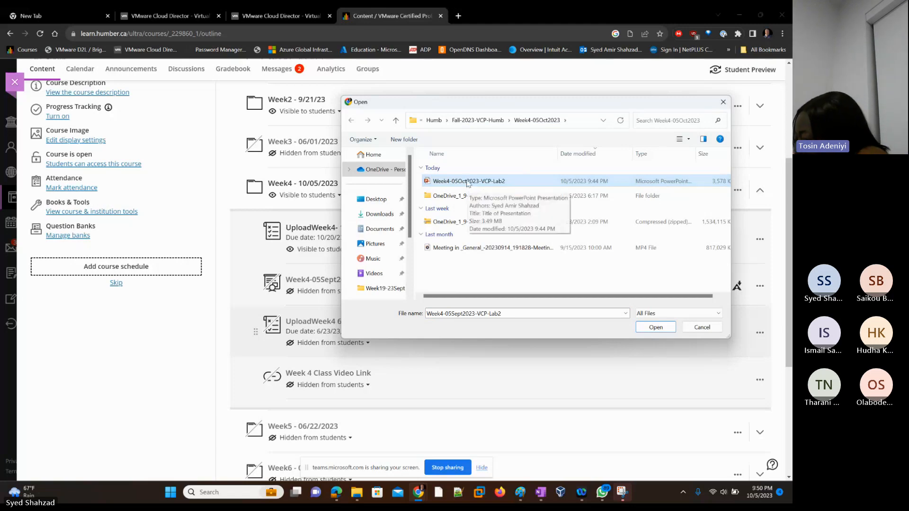
Upload the renamed Week4-05Oct2023-VCP-Lab2 presentation and make it visible to students
double_click(467, 183)
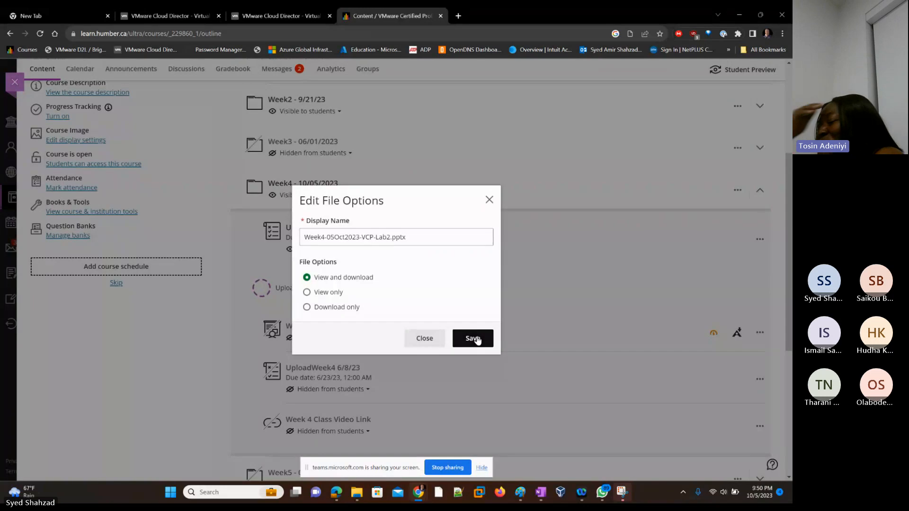
click(474, 338)
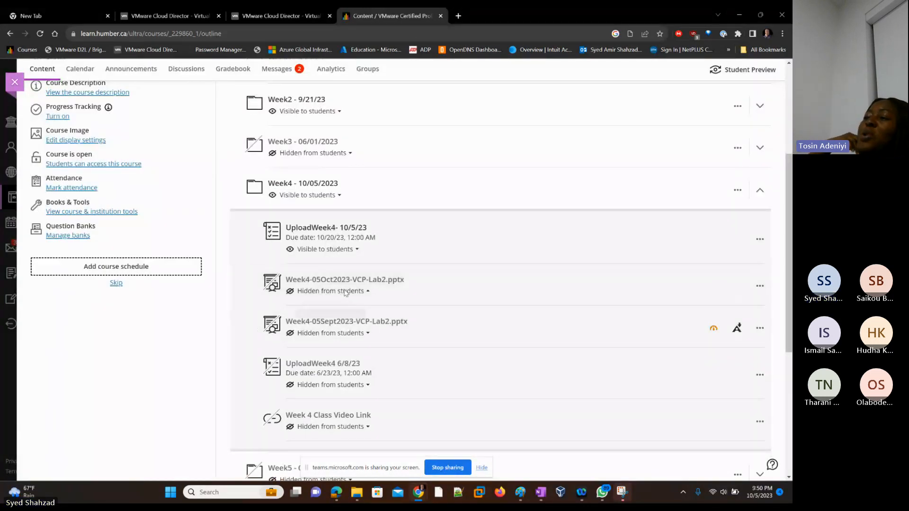
click(360, 294)
click(363, 308)
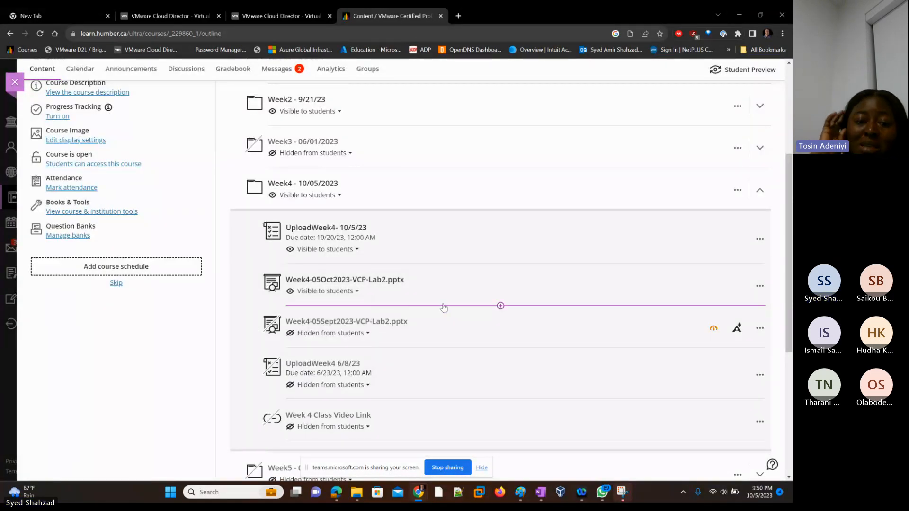